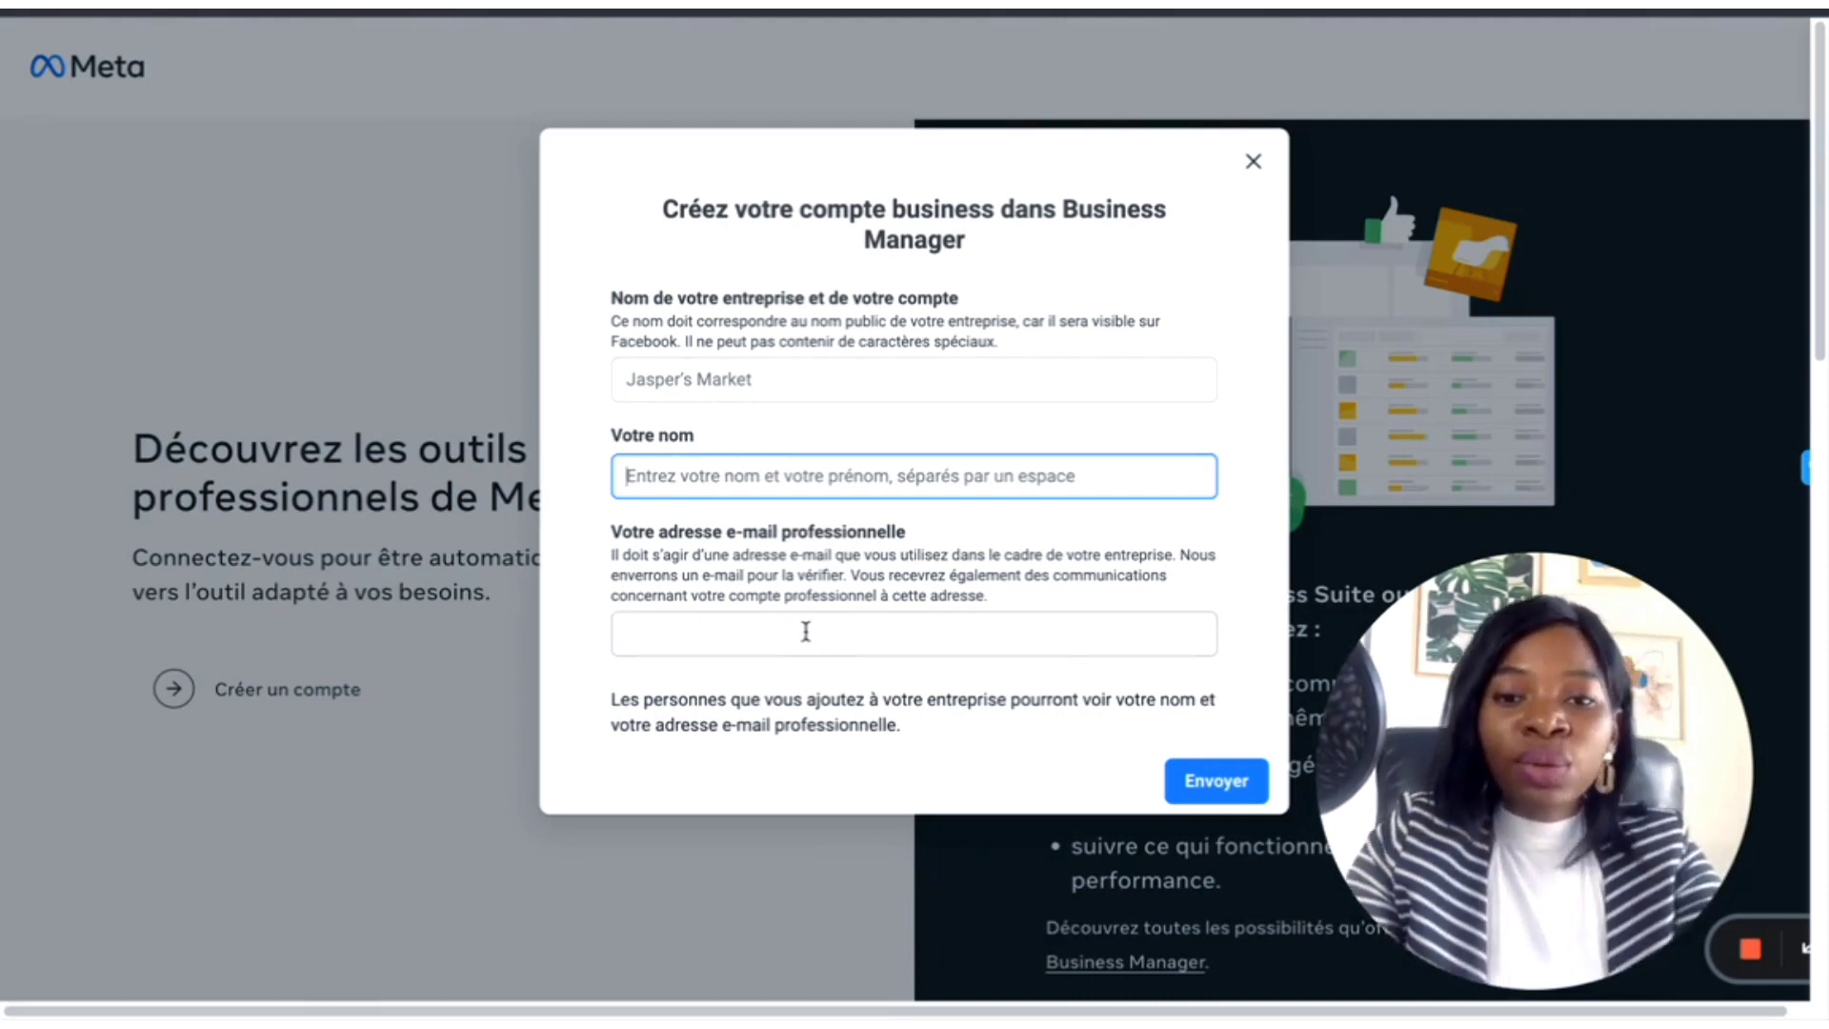
left_click(806, 631)
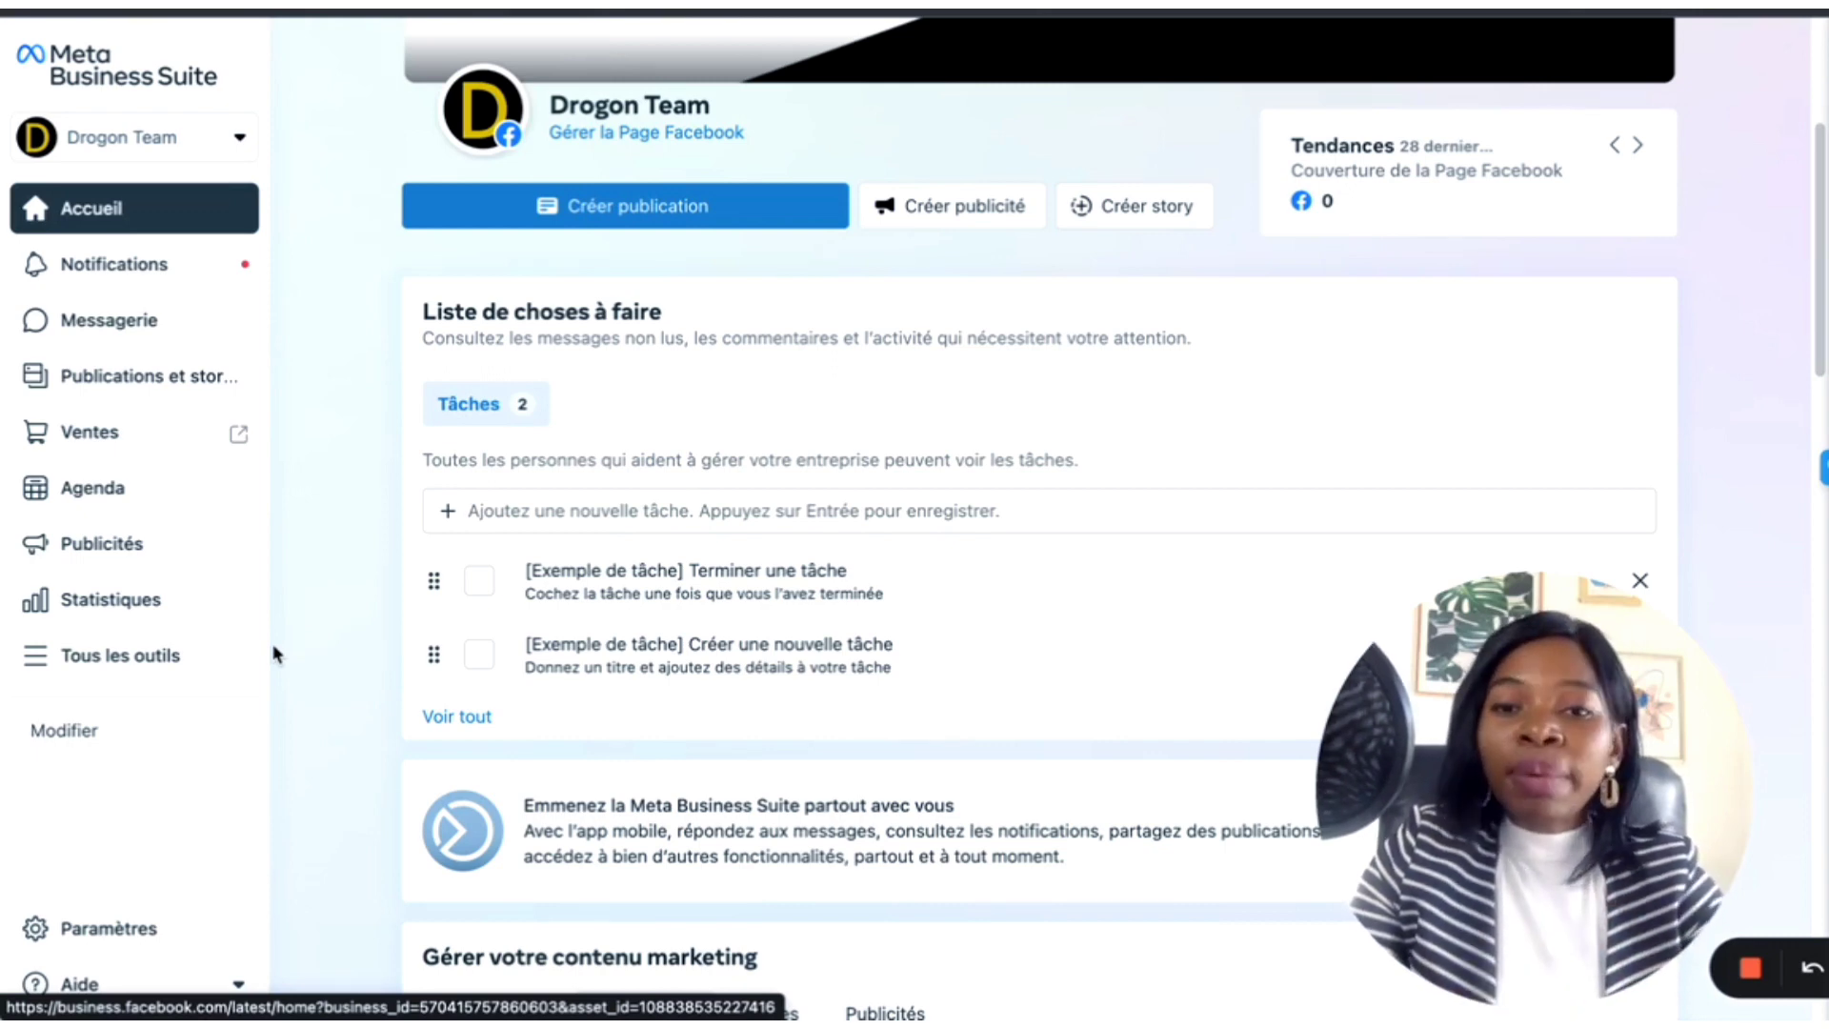
Step: Open the full company settings of the Drogon's team business account from the Business Suite home page
scroll(874, 360, "up", 2)
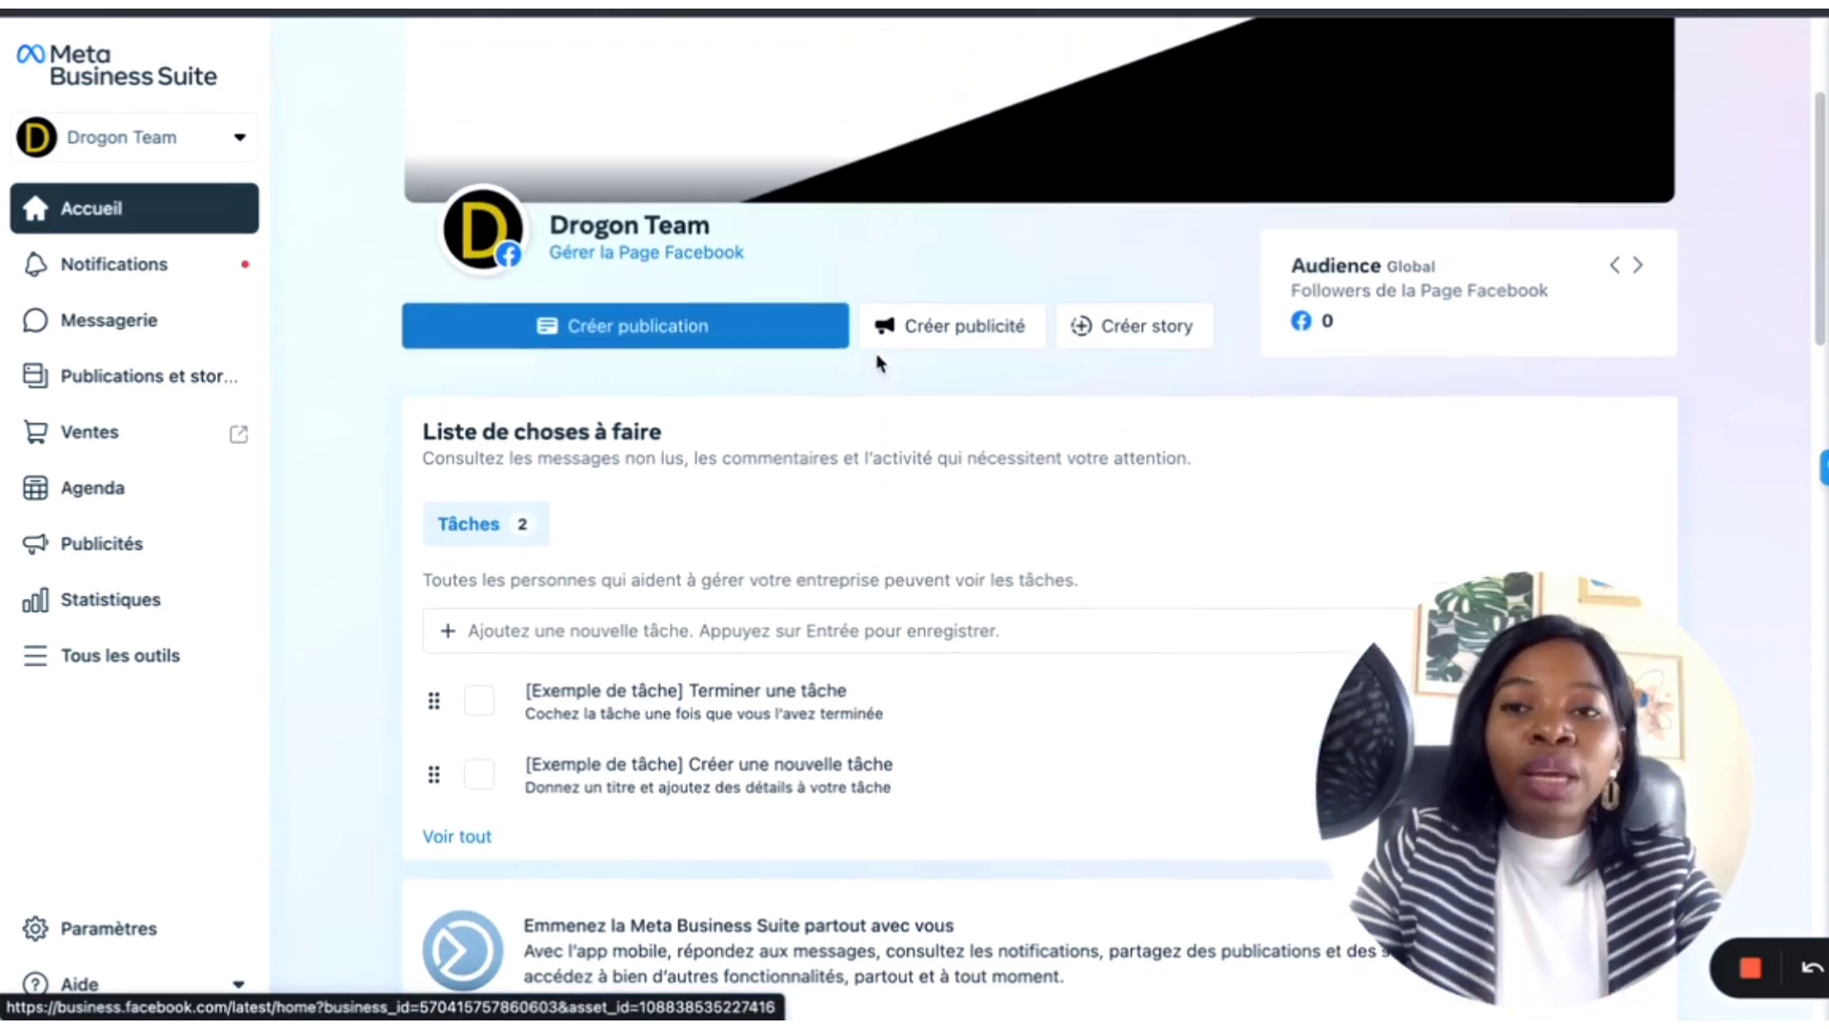
scroll(876, 362, "up", 4)
scroll(875, 362, "down", 5)
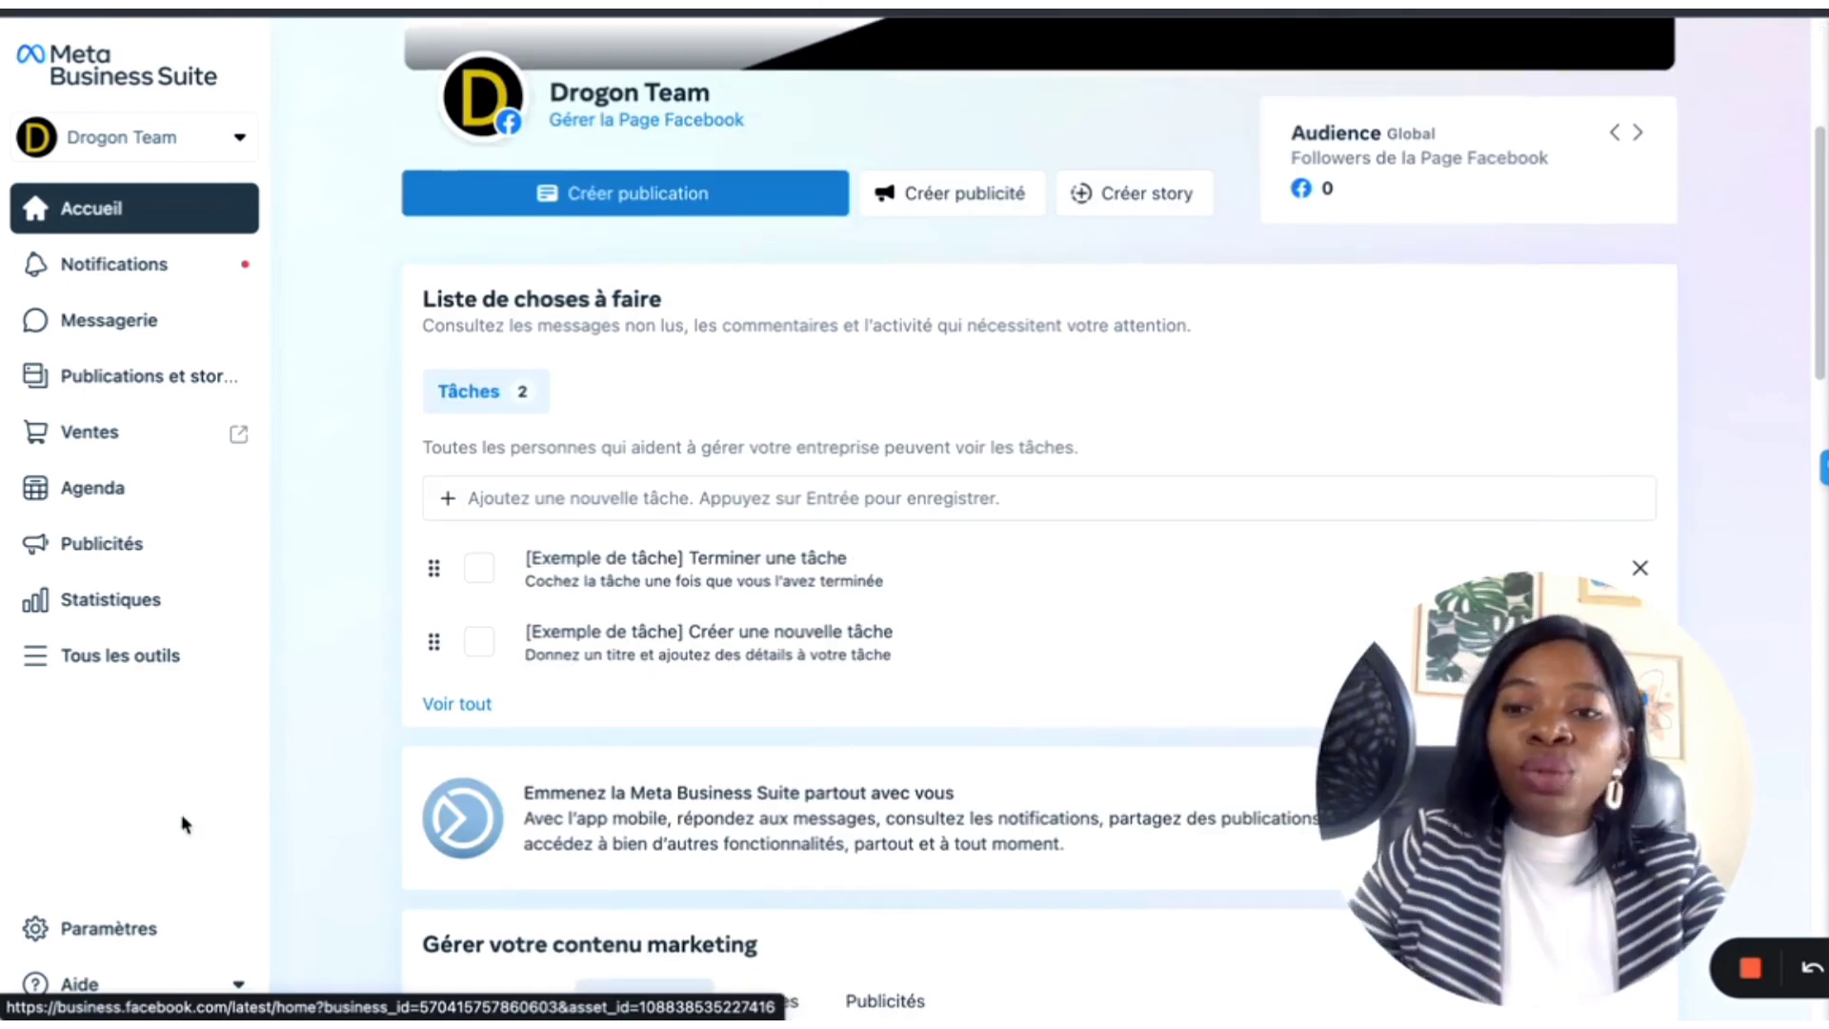
left_click(55, 932)
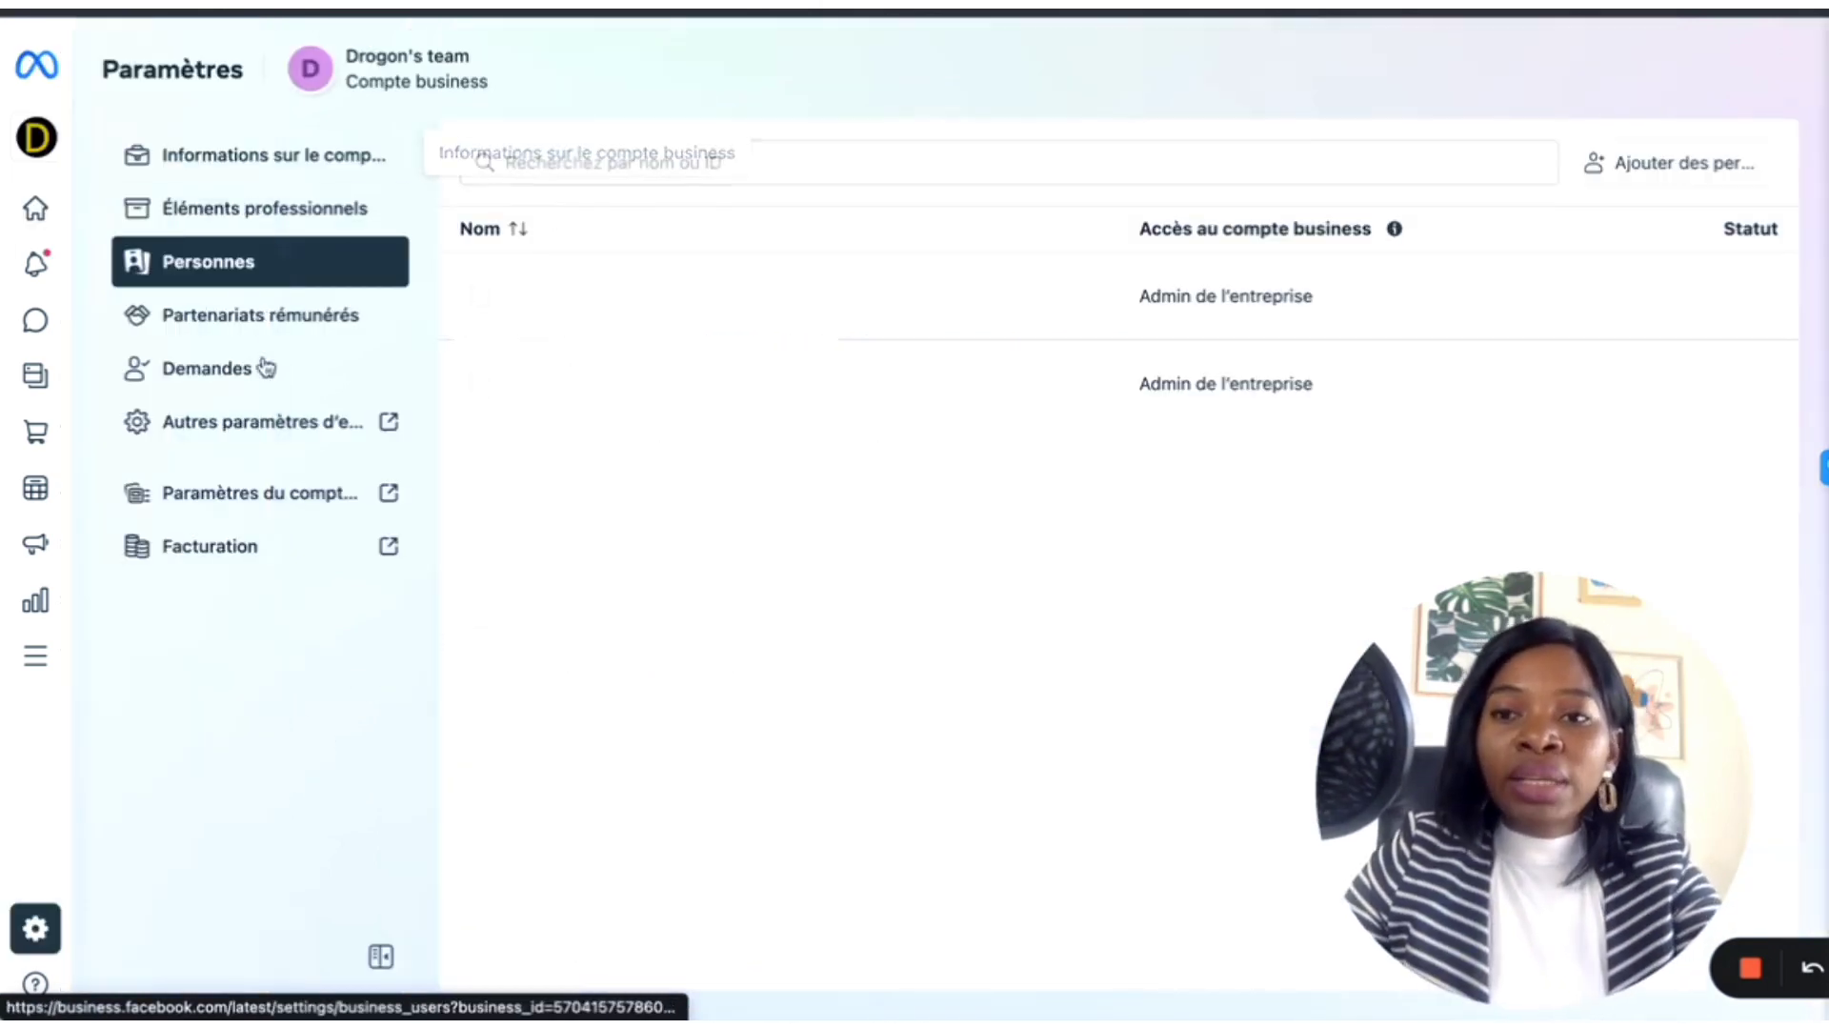
left_click(284, 423)
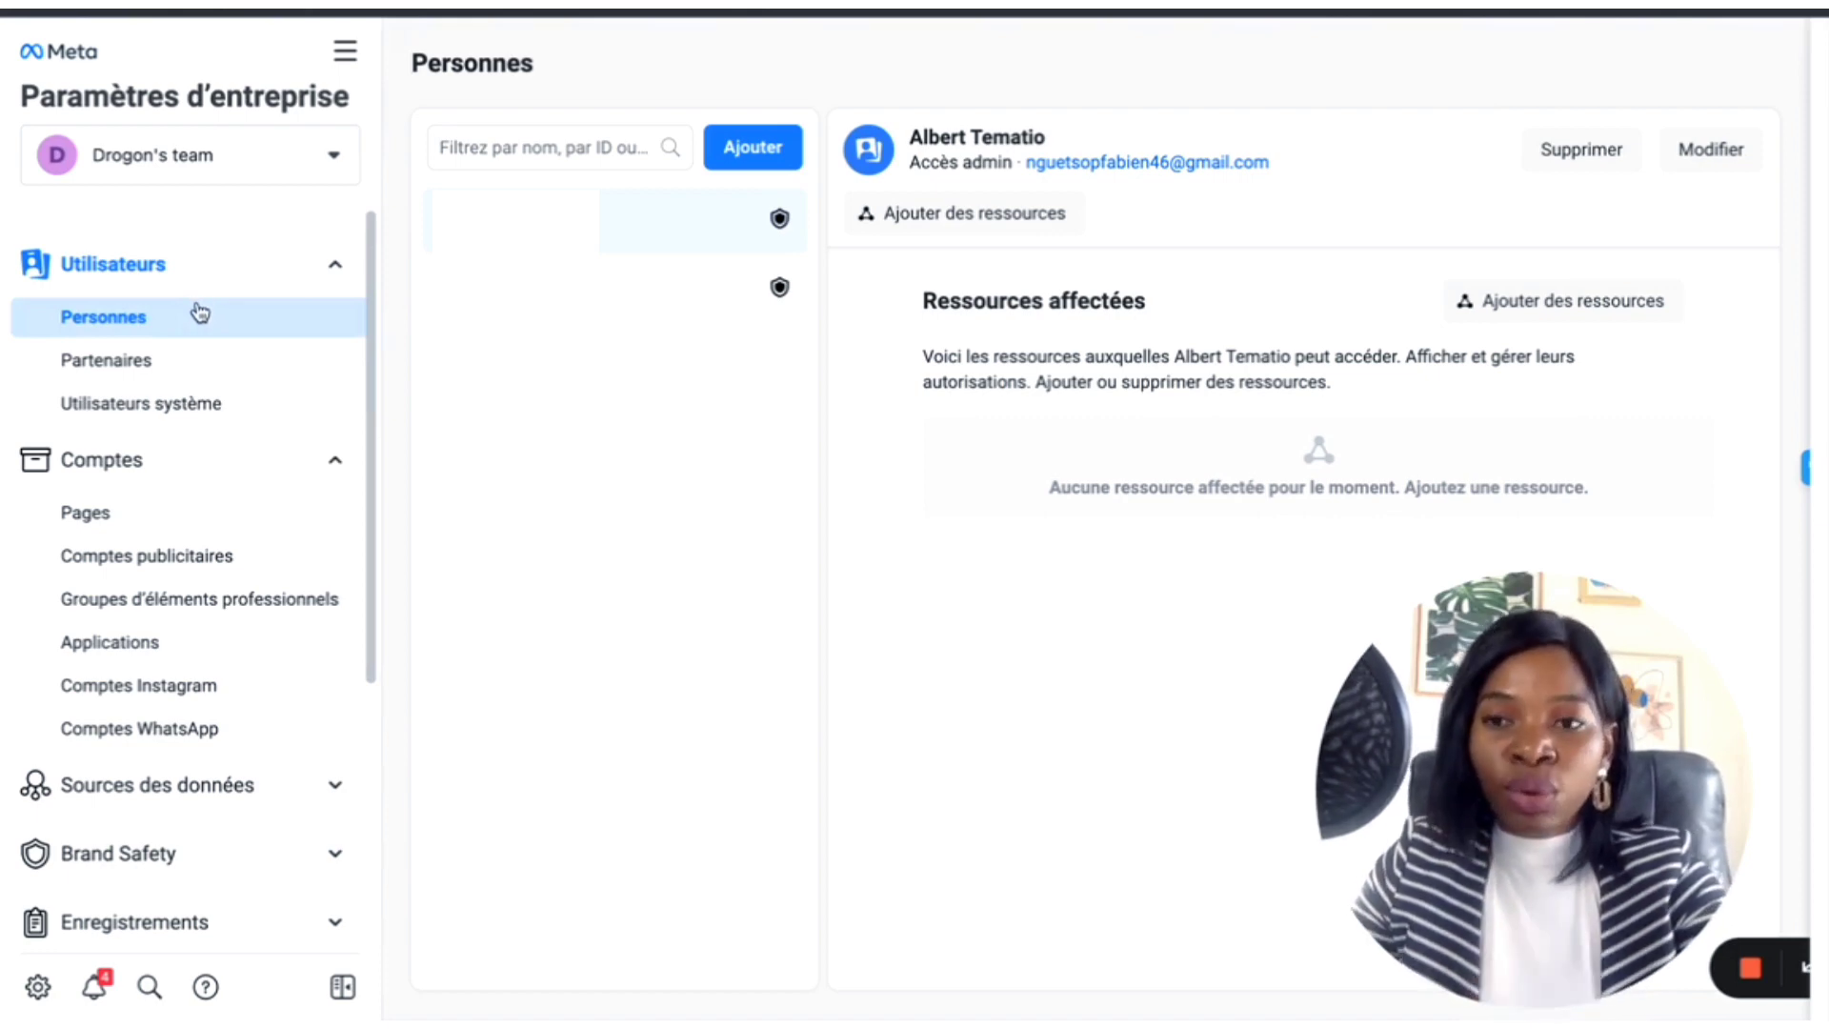
Step: Open the form for inviting people to the business, review its employee and admin access roles, and close it
left_click(735, 145)
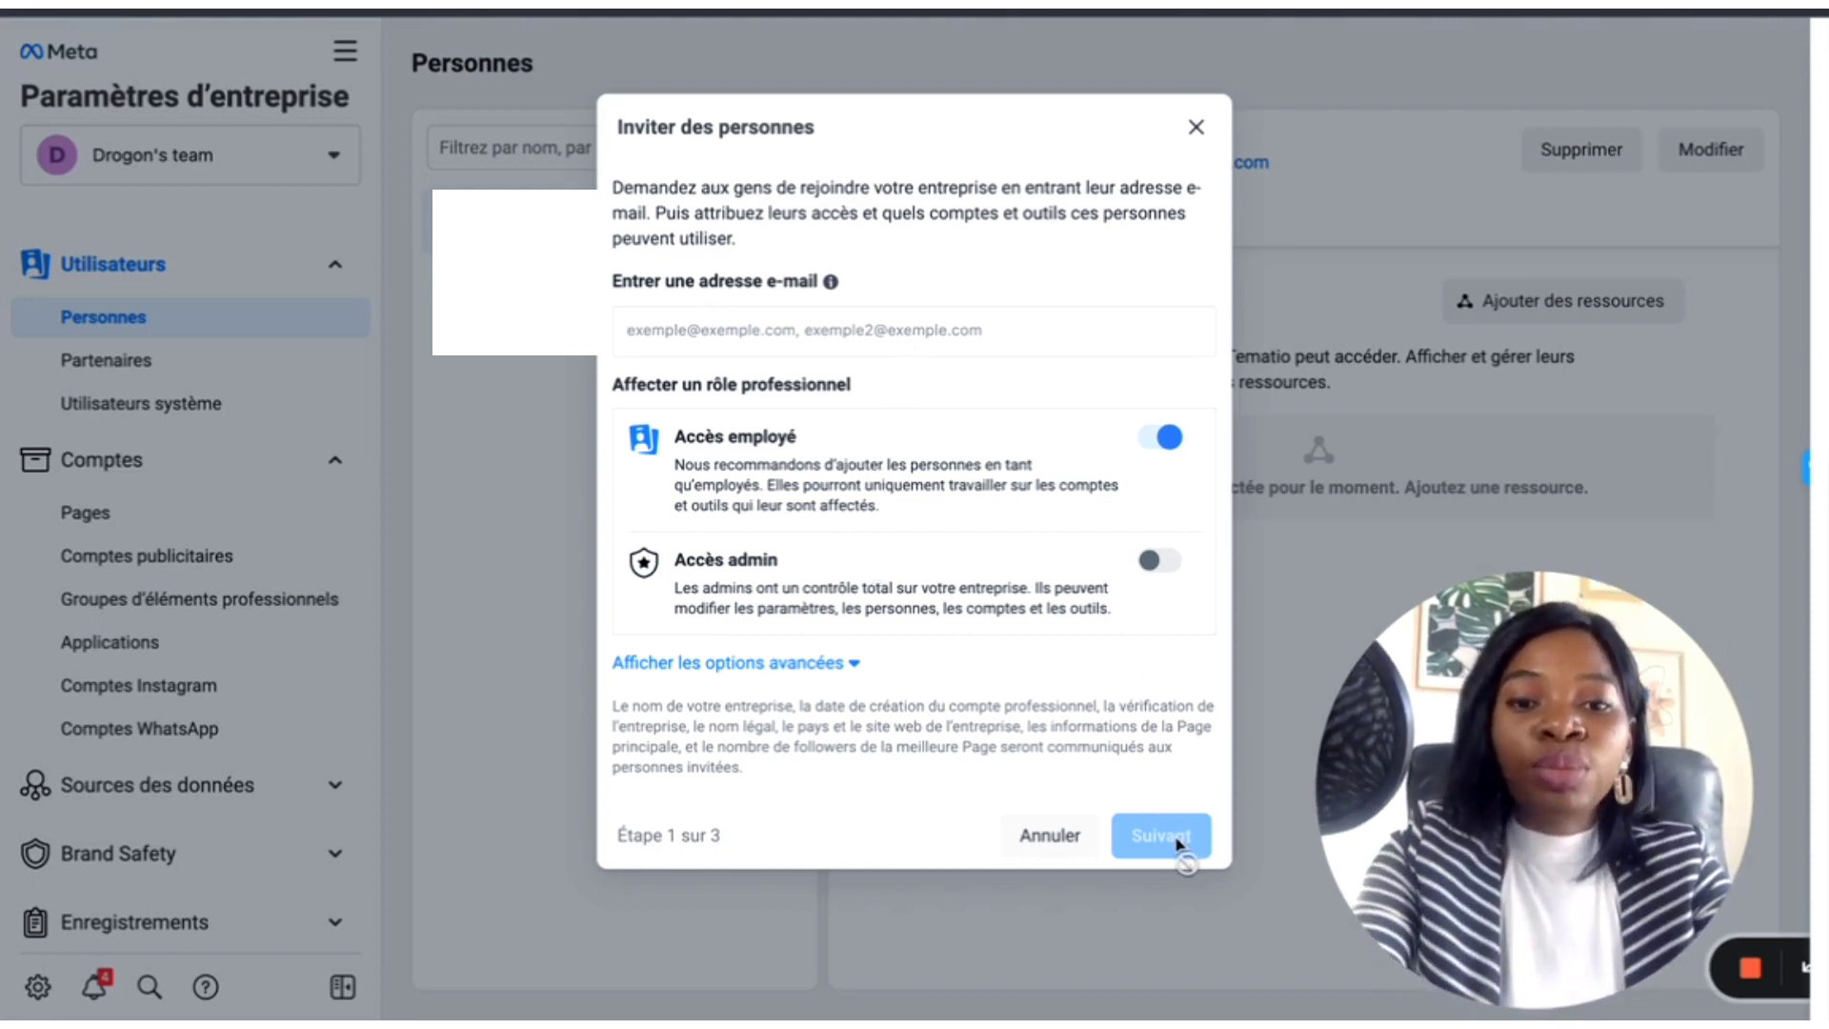
left_click(1196, 128)
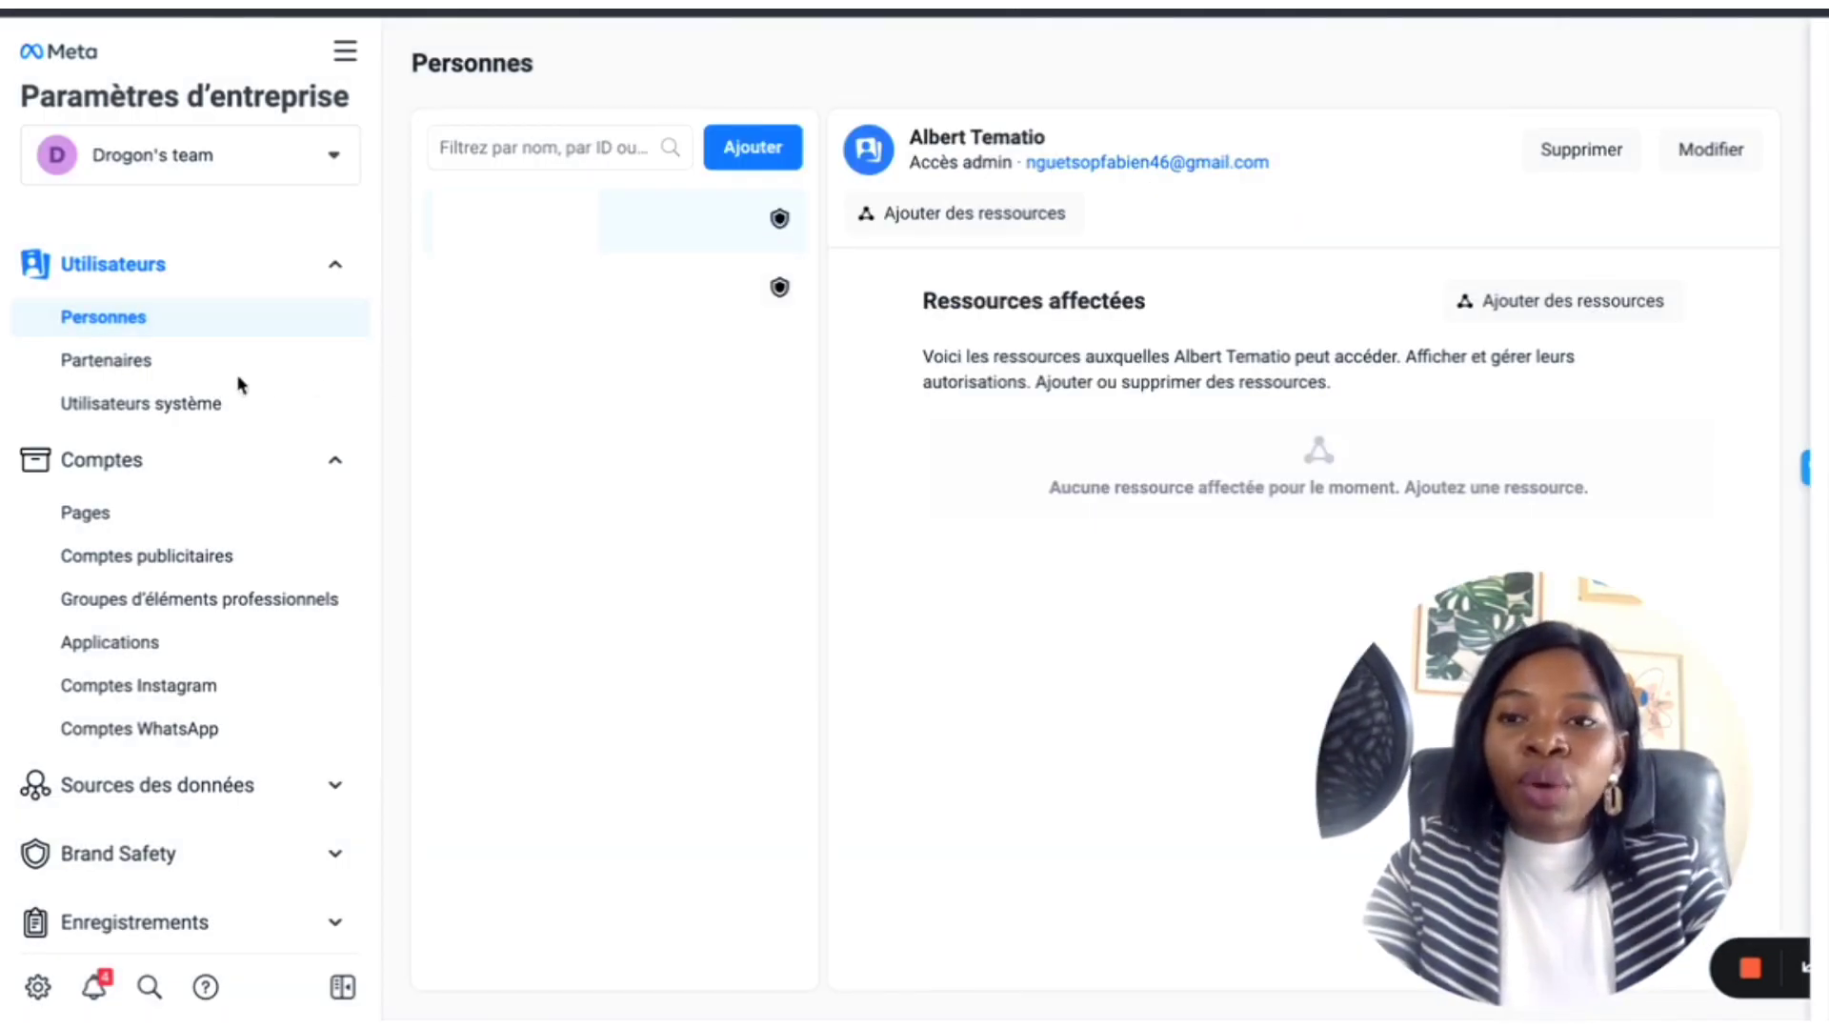
Step: View the form for adding a partner to share resources with, highlight its business partner ID label, and close the form
left_click(211, 380)
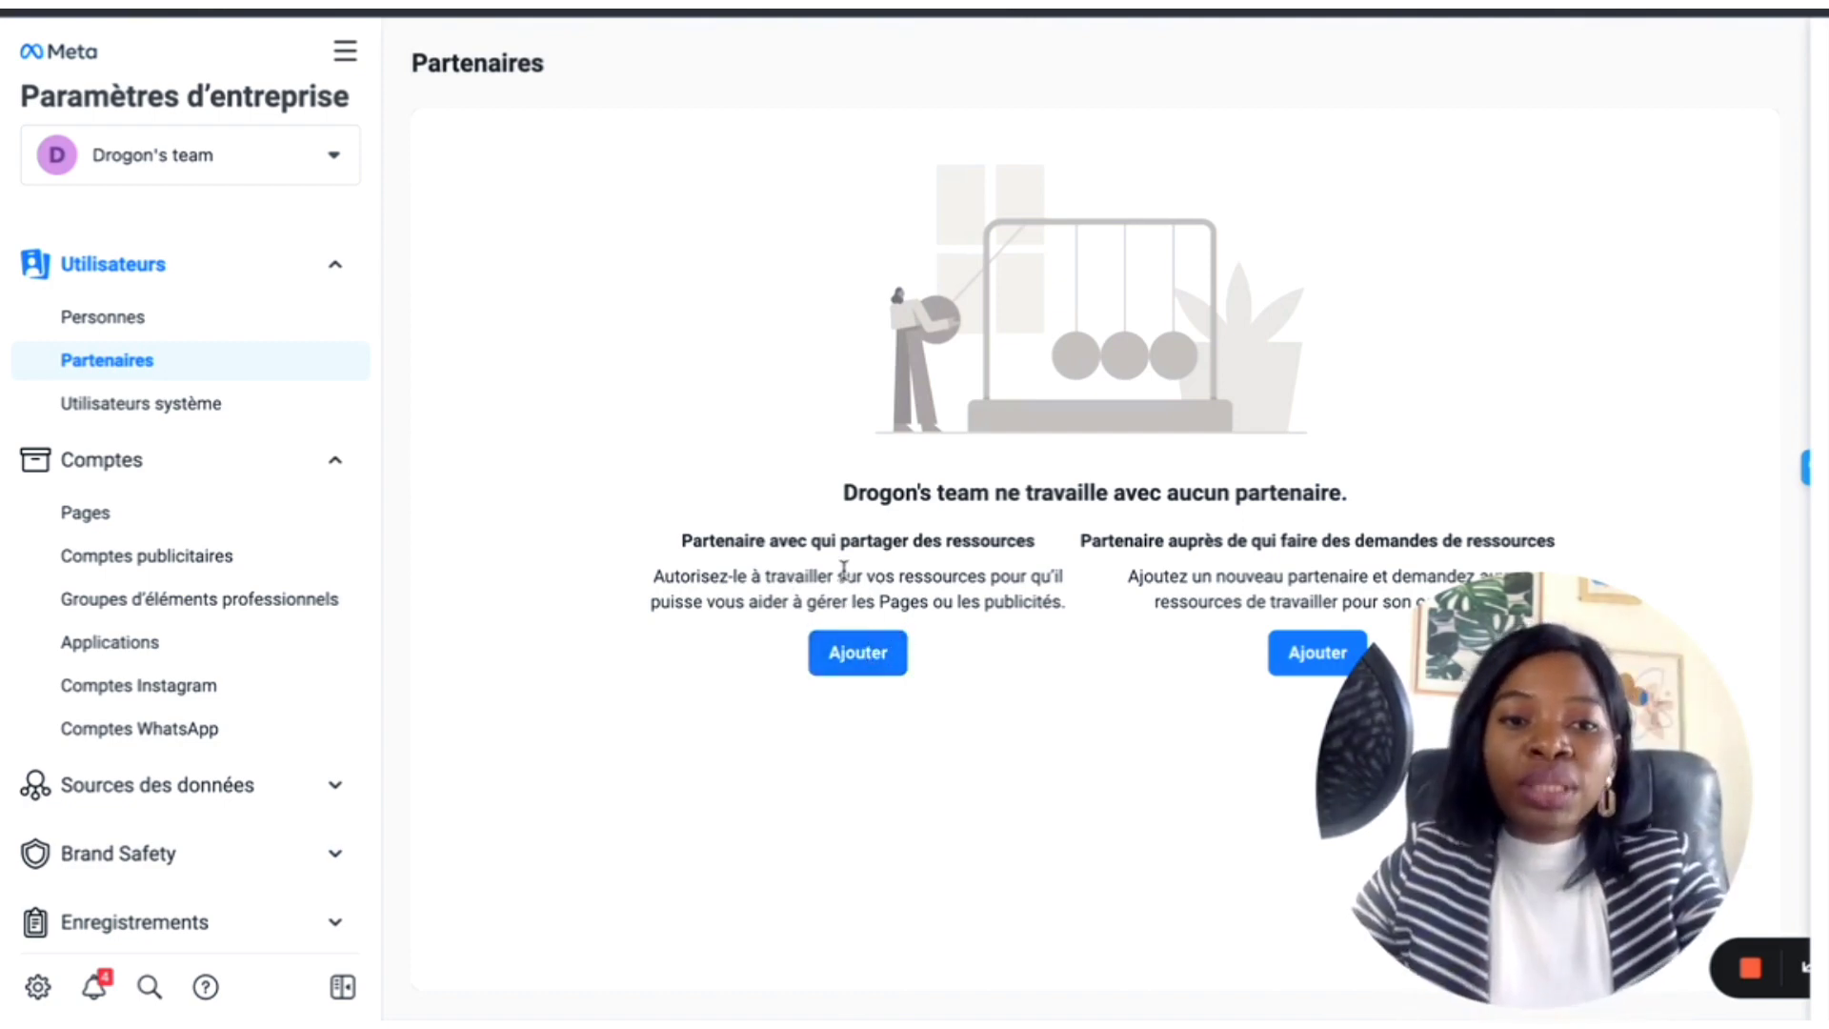
left_click(874, 656)
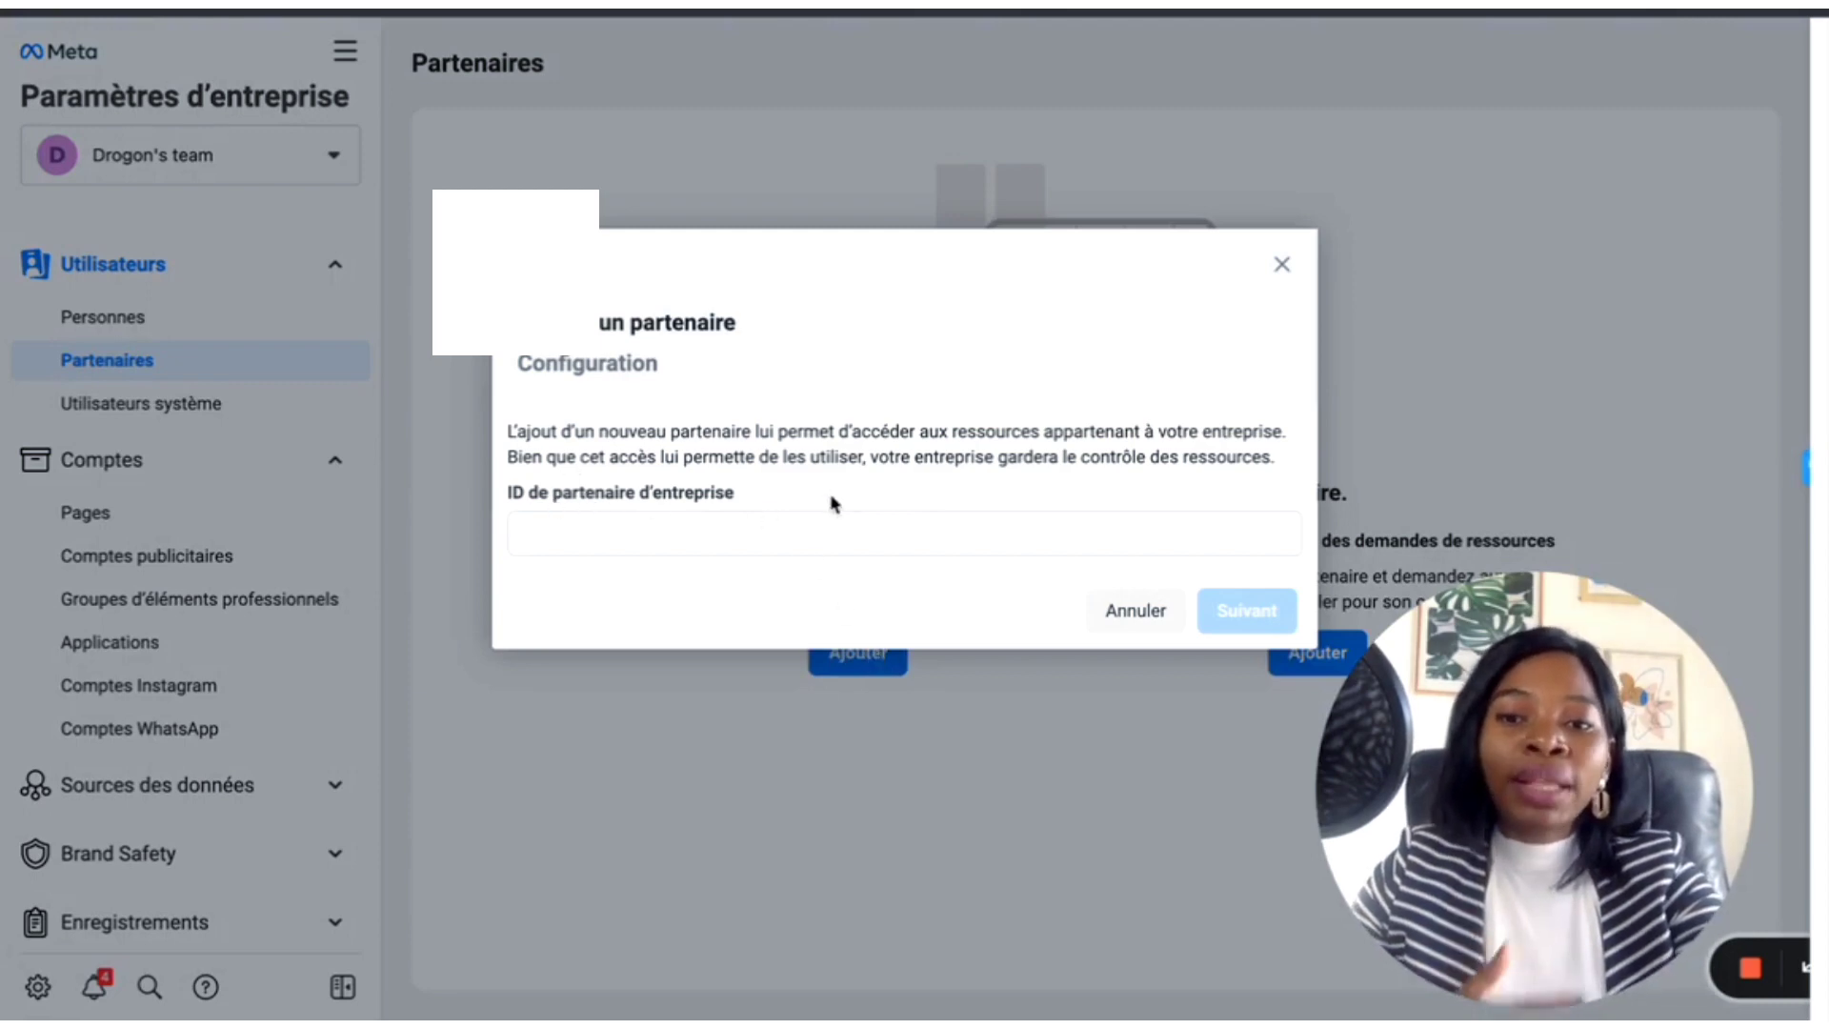
left_click(770, 530)
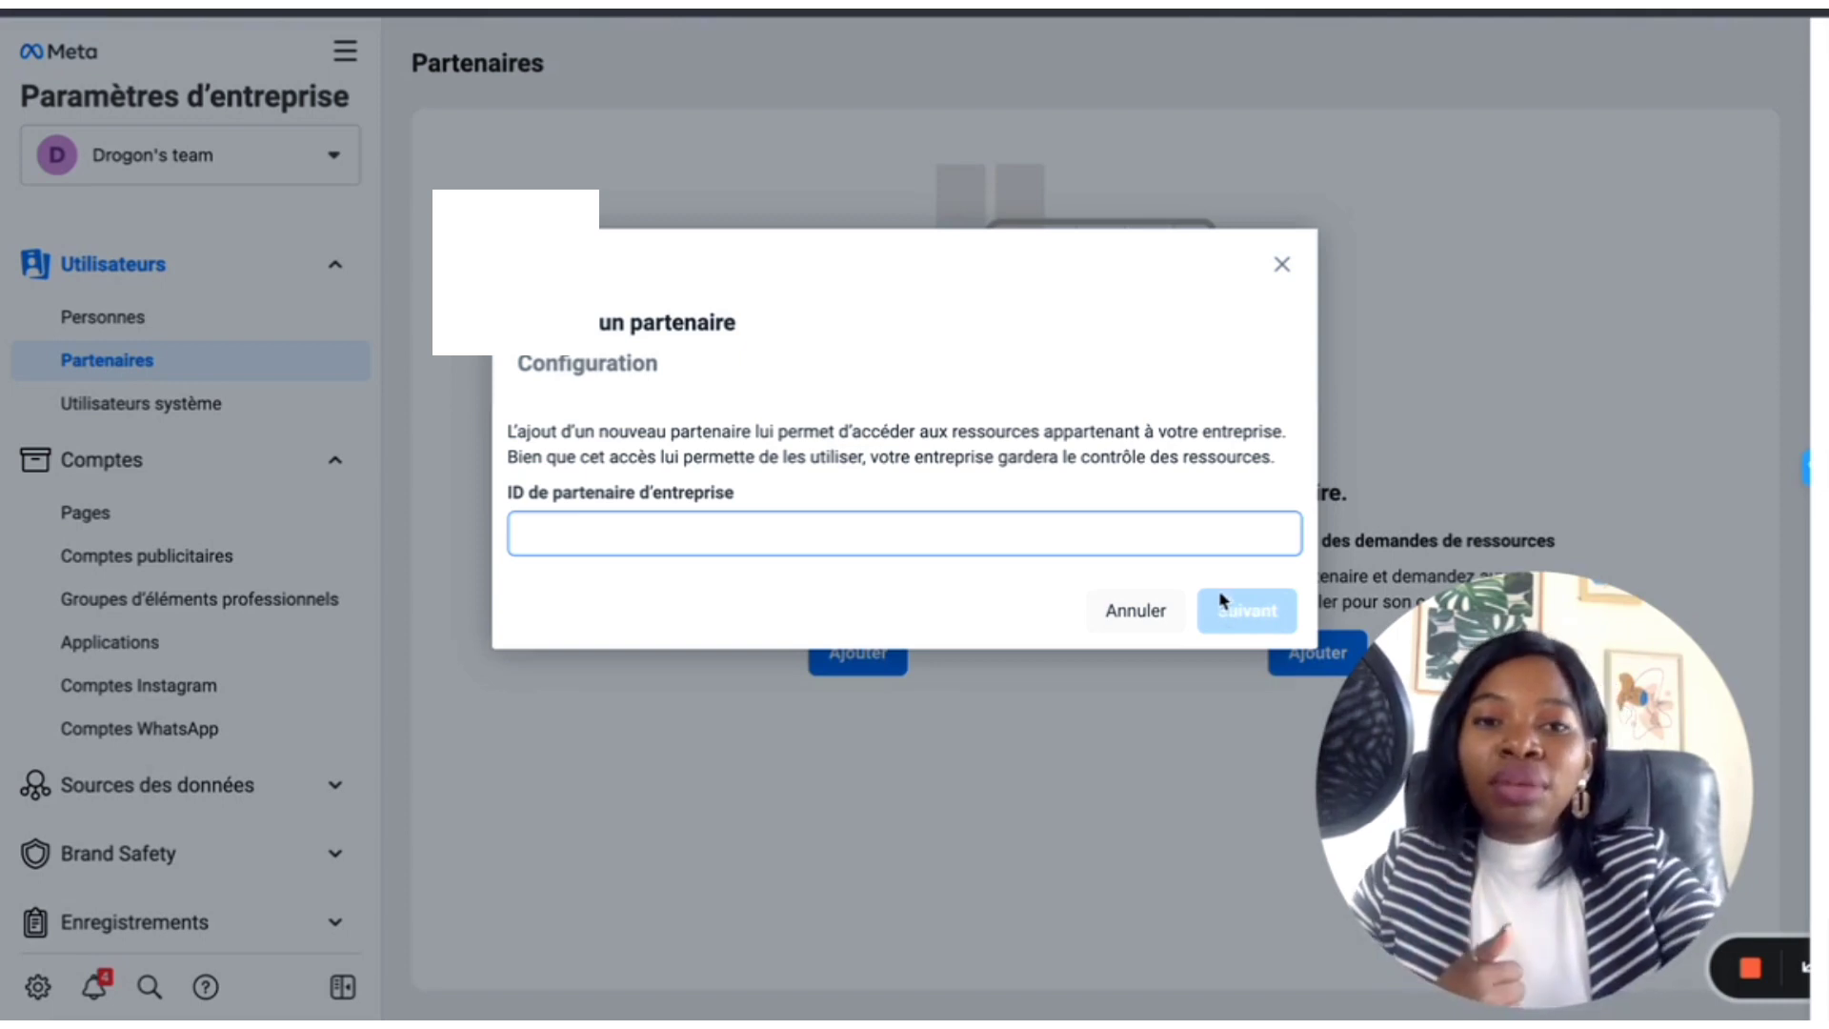
left_click_drag(552, 492, 735, 493)
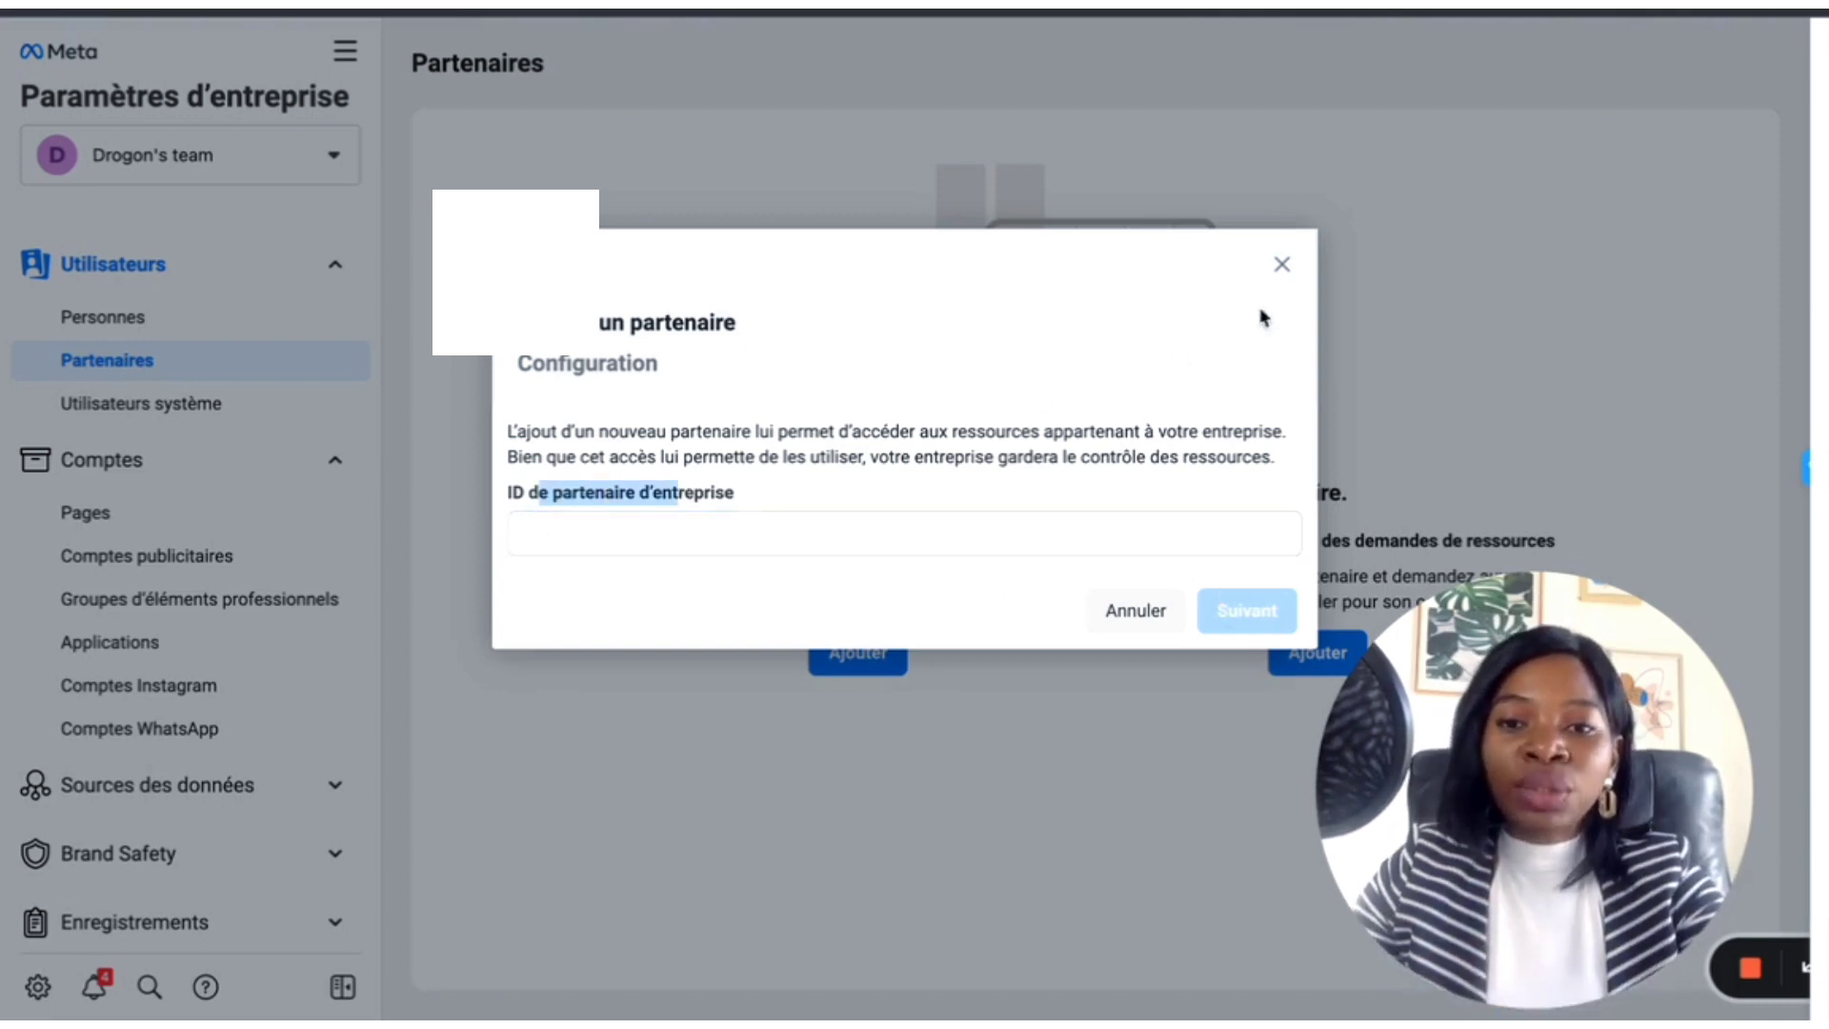
left_click(1282, 264)
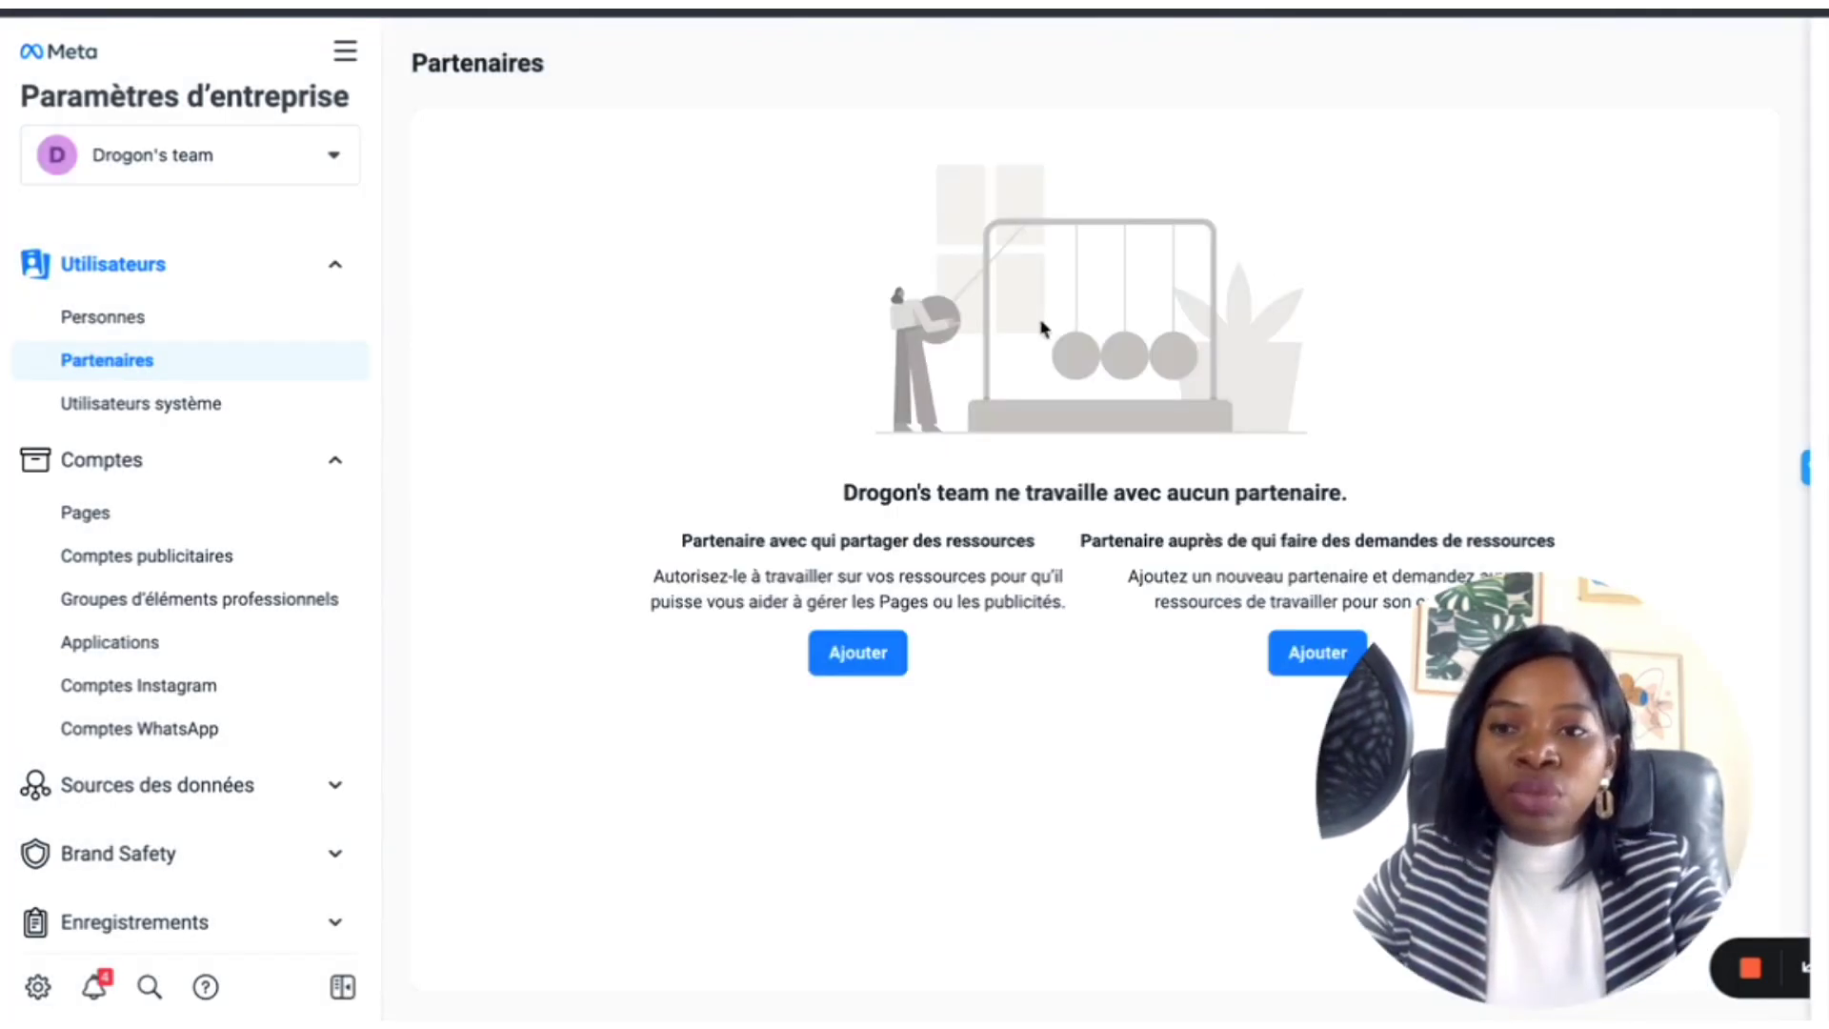
Step: Show the Drogon's Team ad account details and highlight the account's ID
left_click(224, 559)
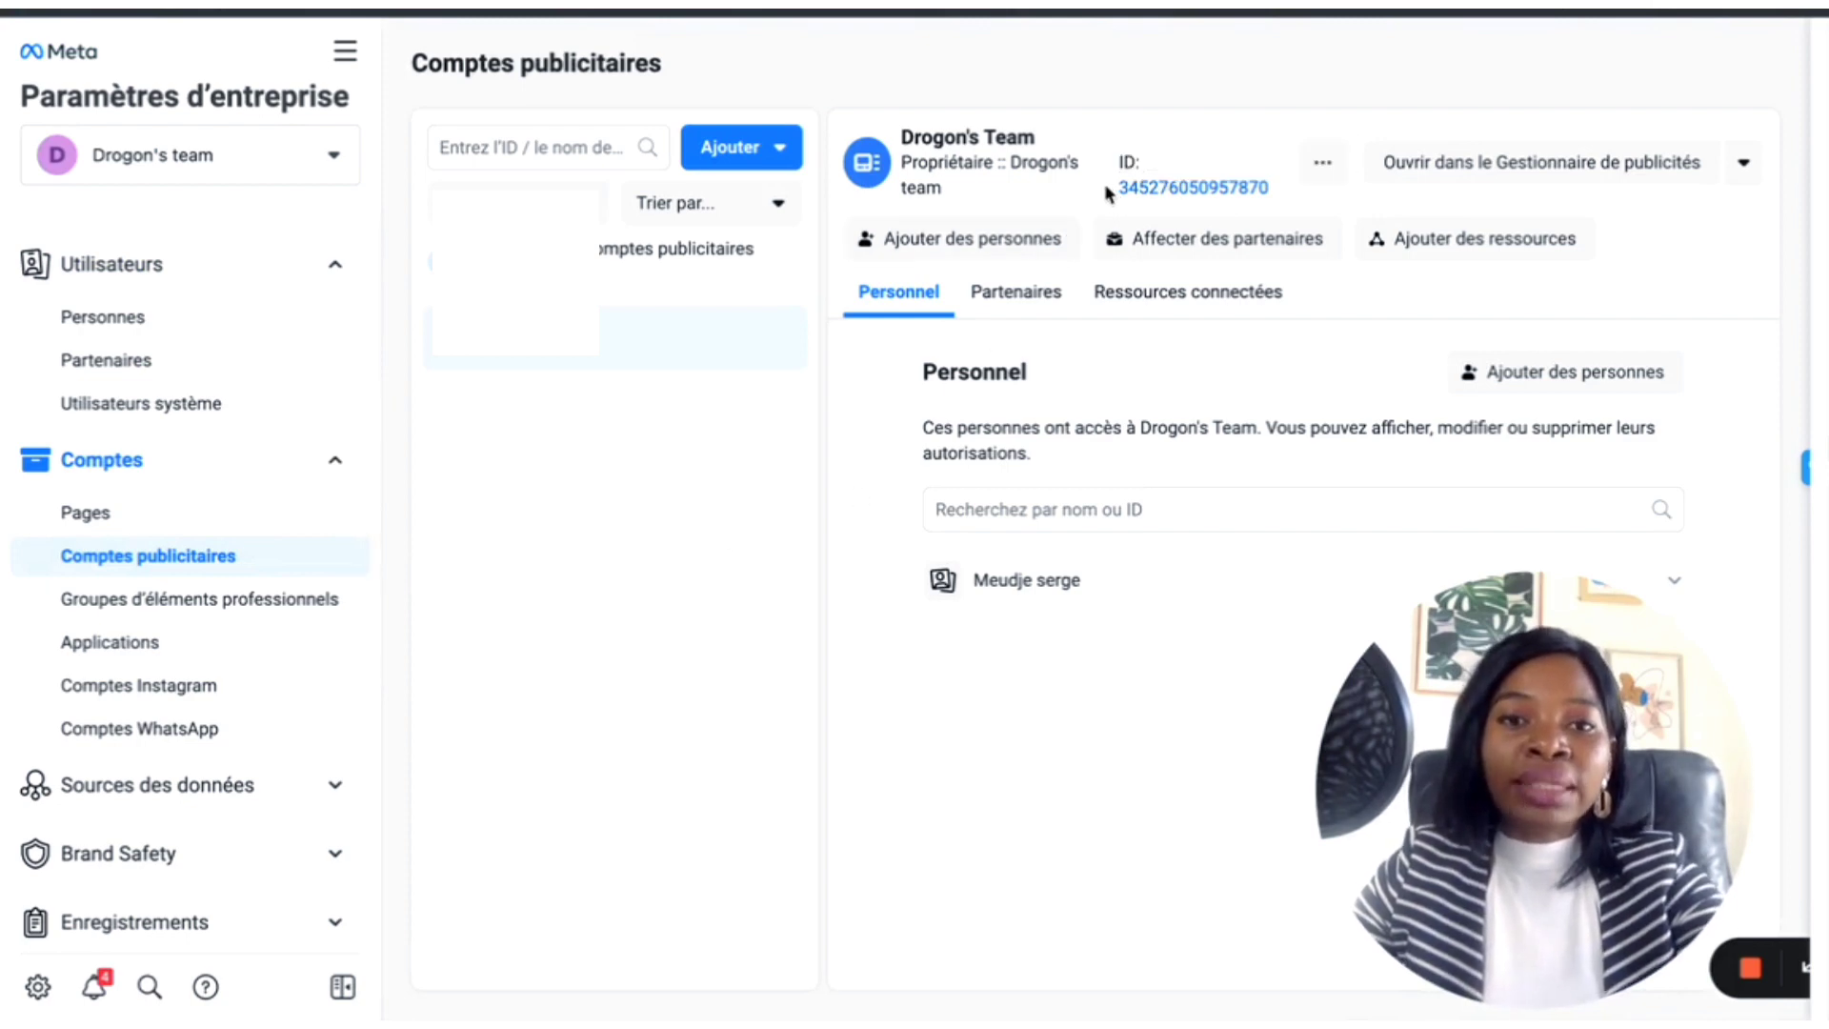
left_click_drag(1108, 193, 1273, 198)
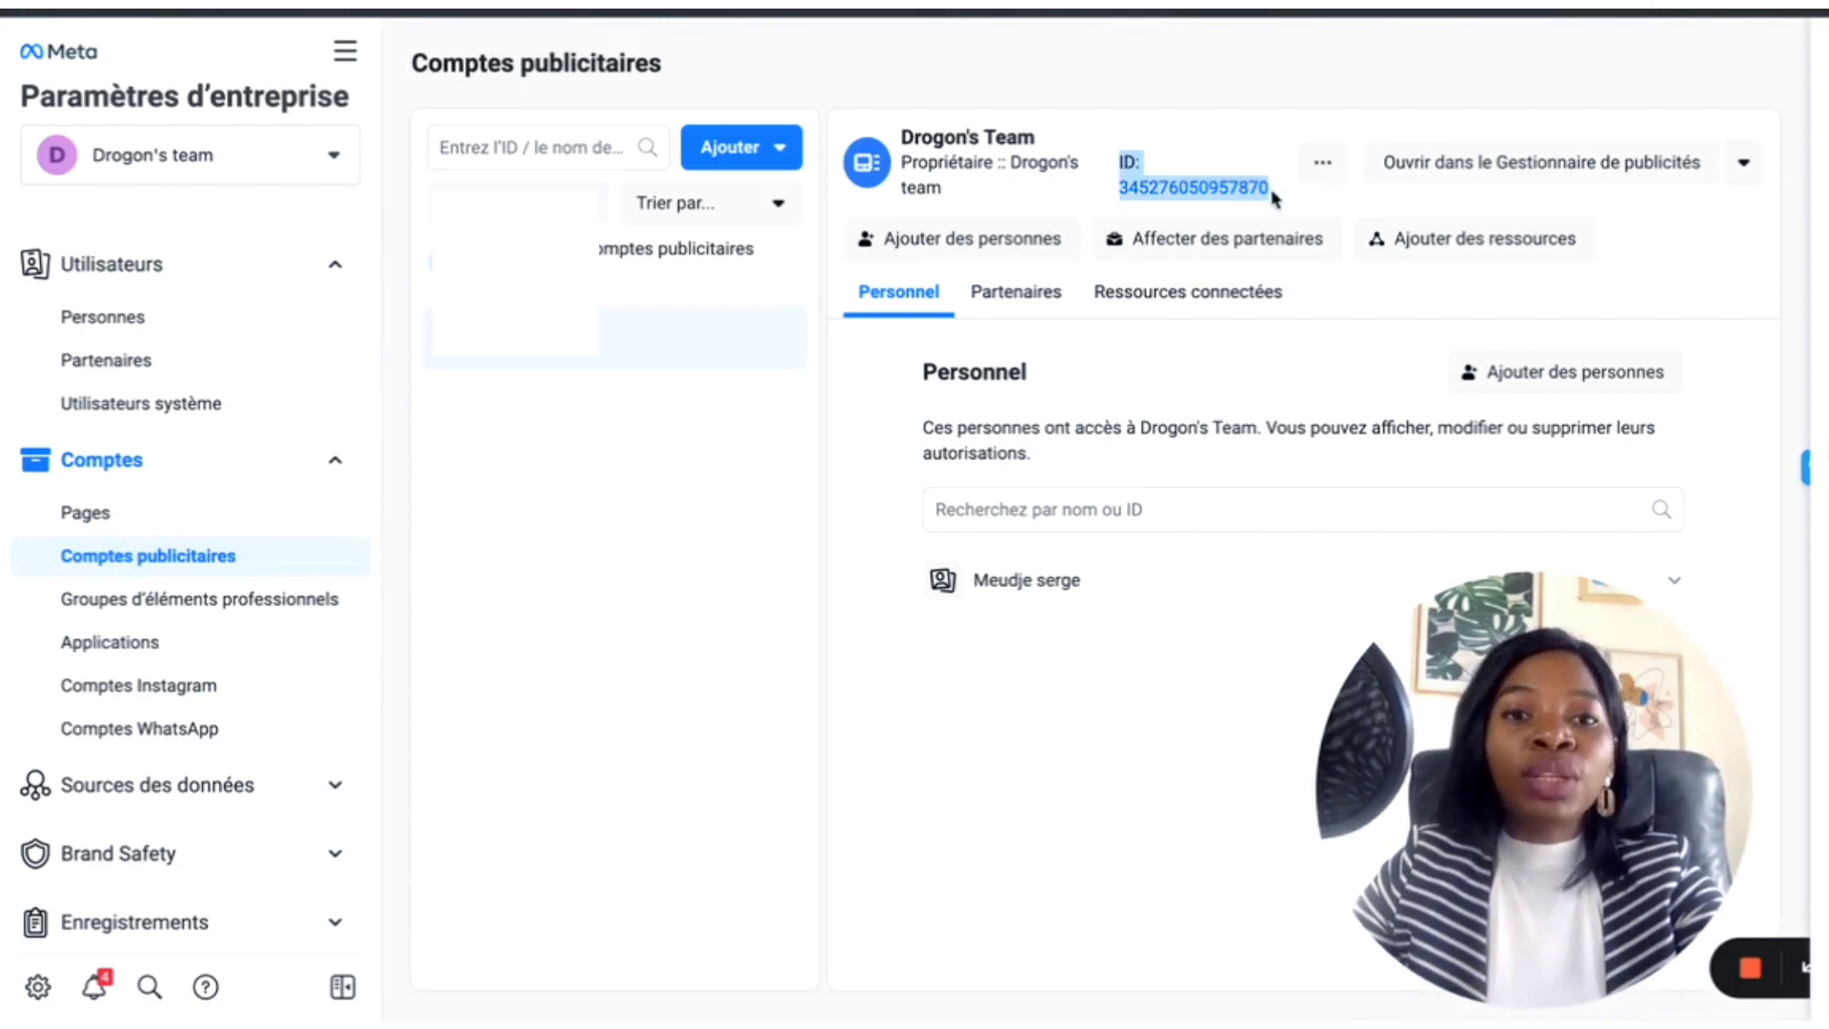
Step: Review the business's partners, system users and Facebook Pages sections in turn
left_click(157, 364)
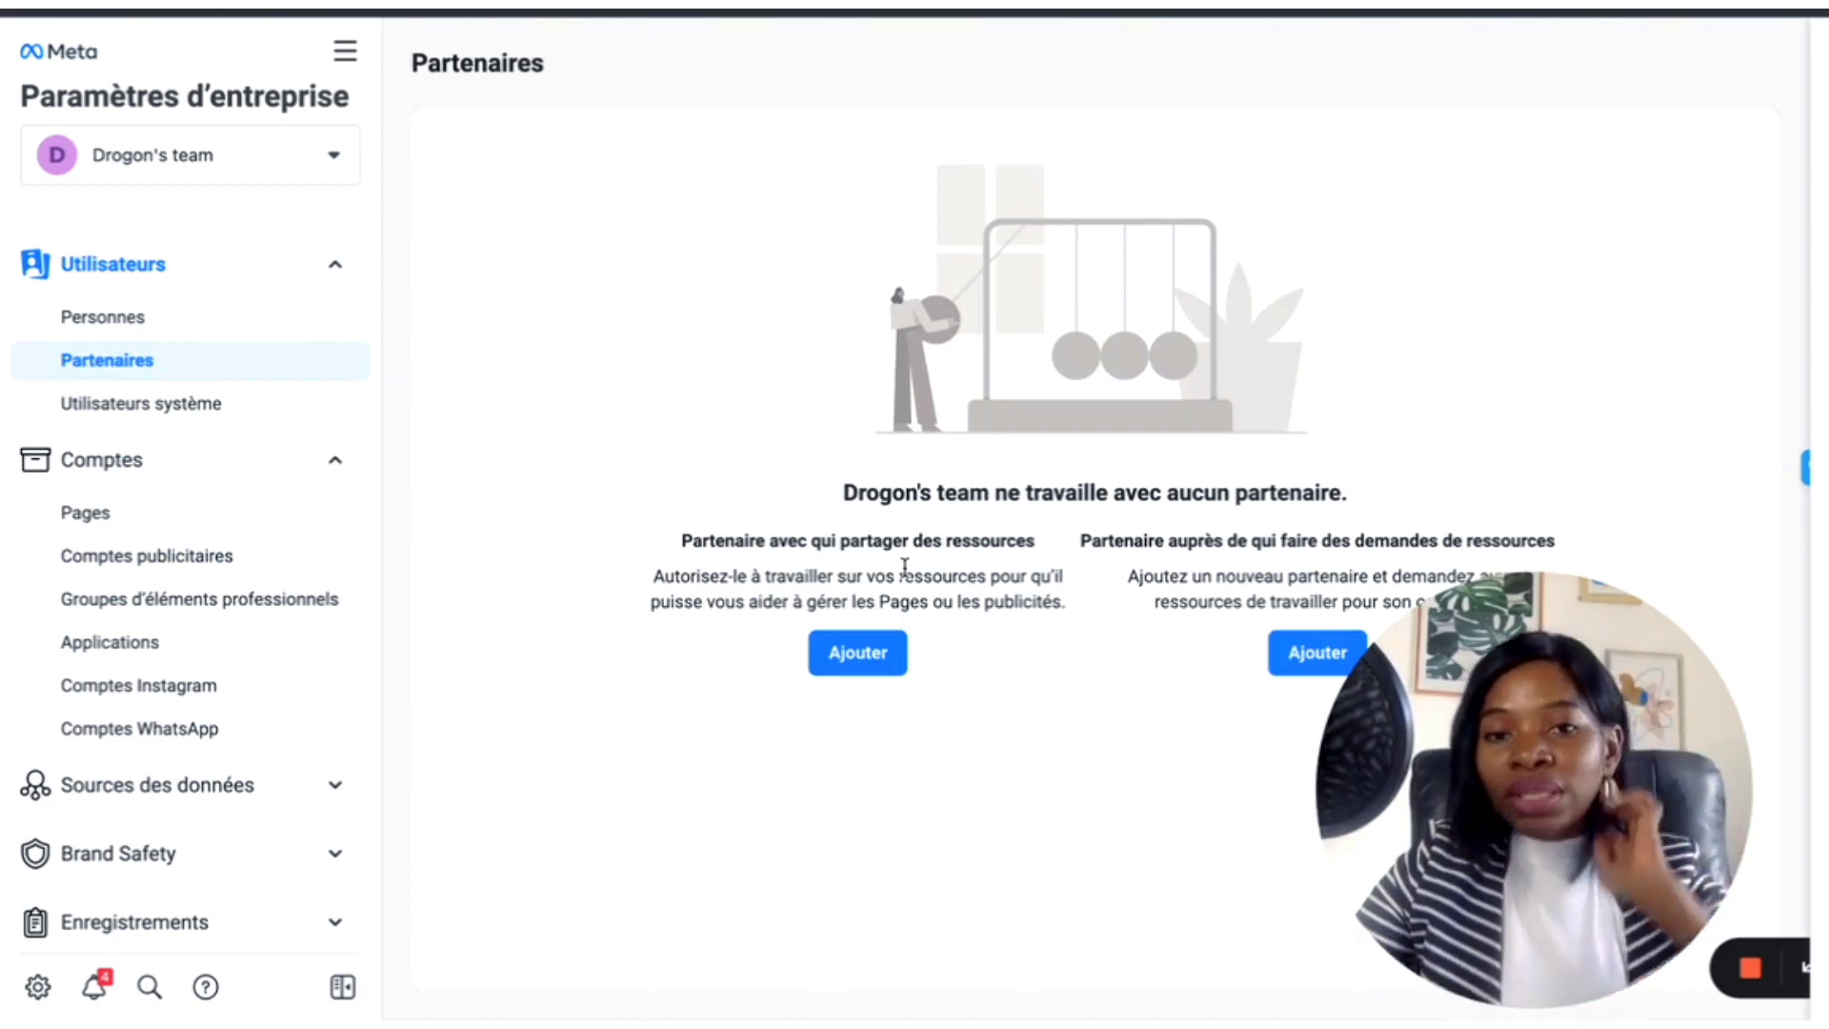
left_click(175, 404)
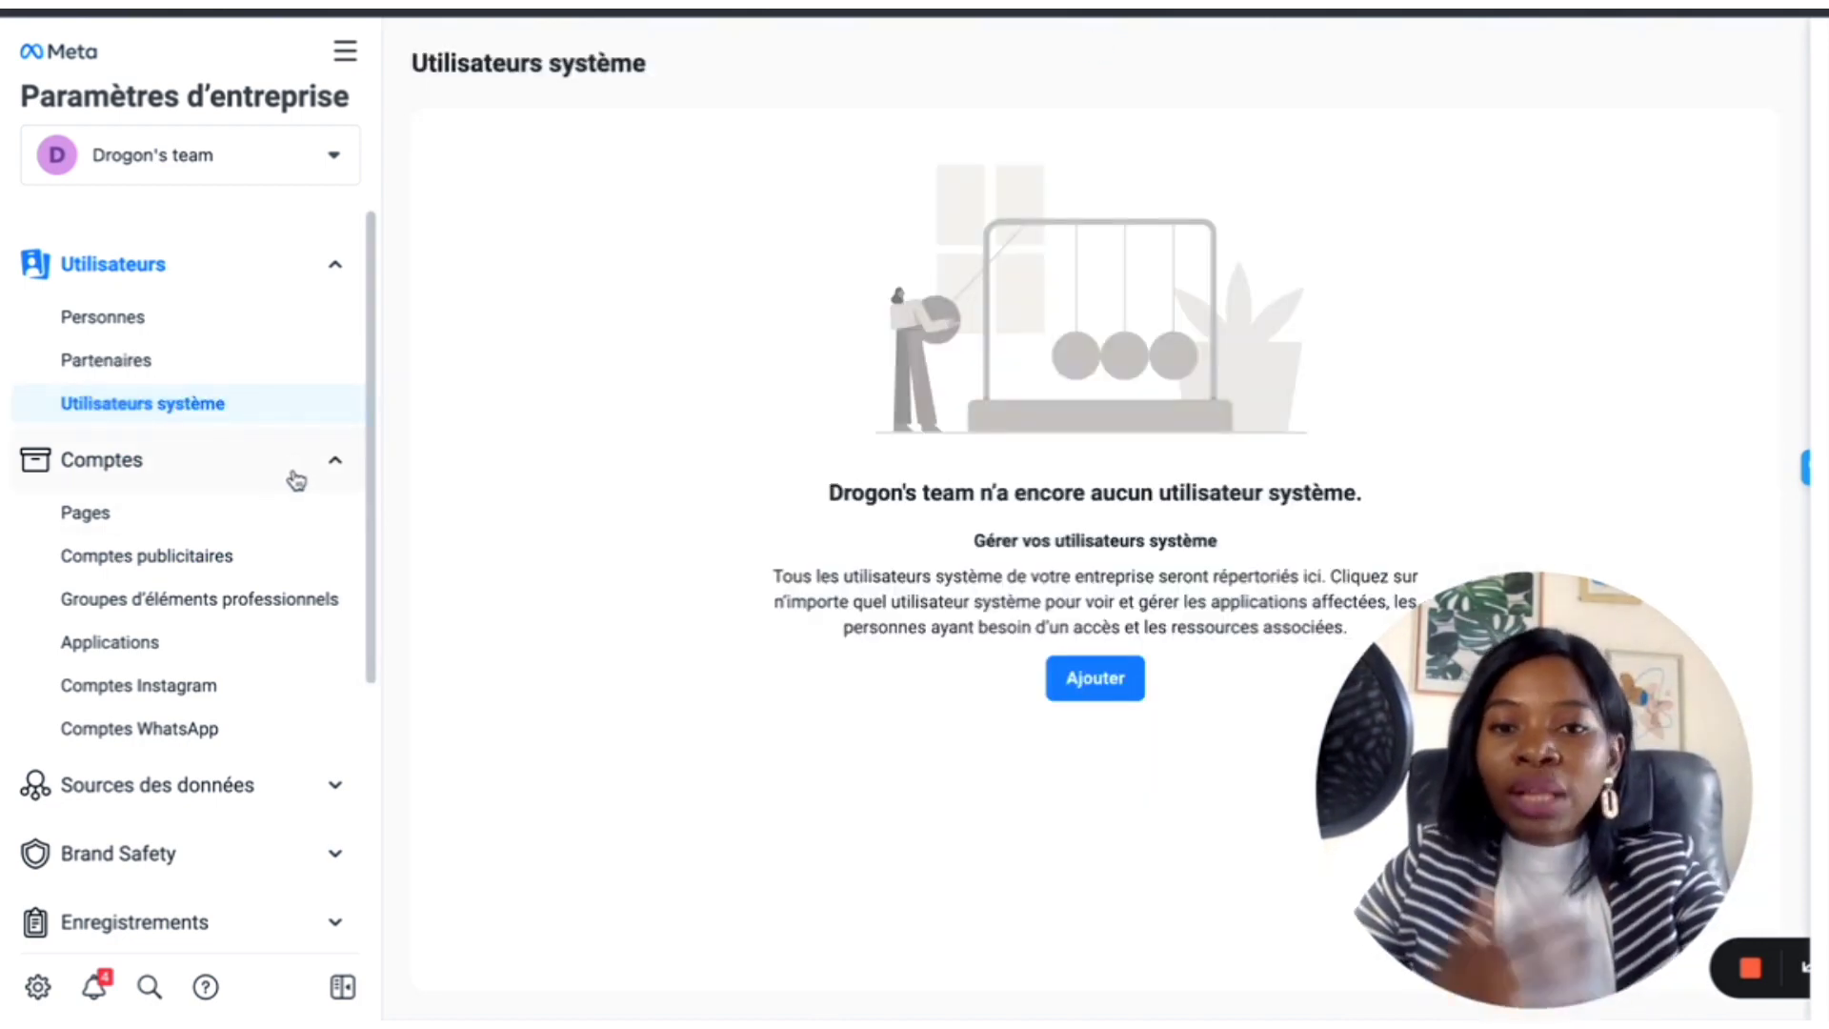
left_click(171, 530)
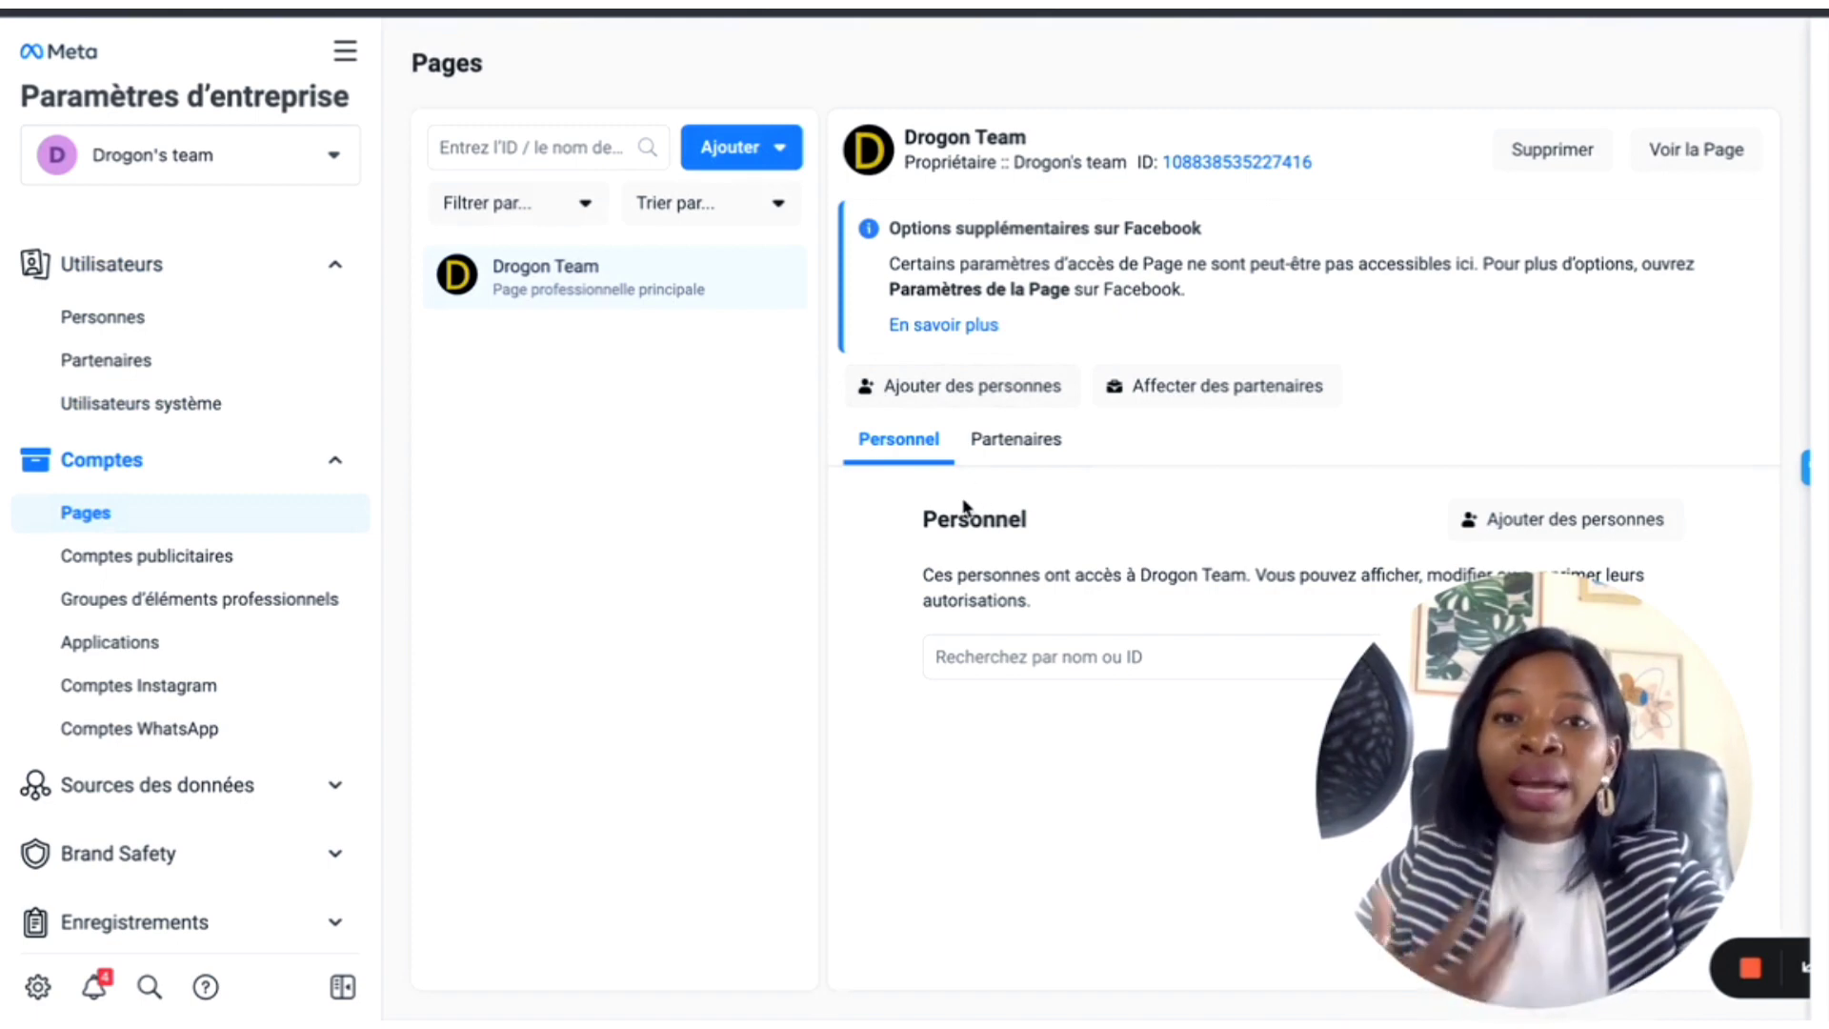
Step: Review the options for adding an ad account, including the access request form, and close that form without submitting
left_click(148, 556)
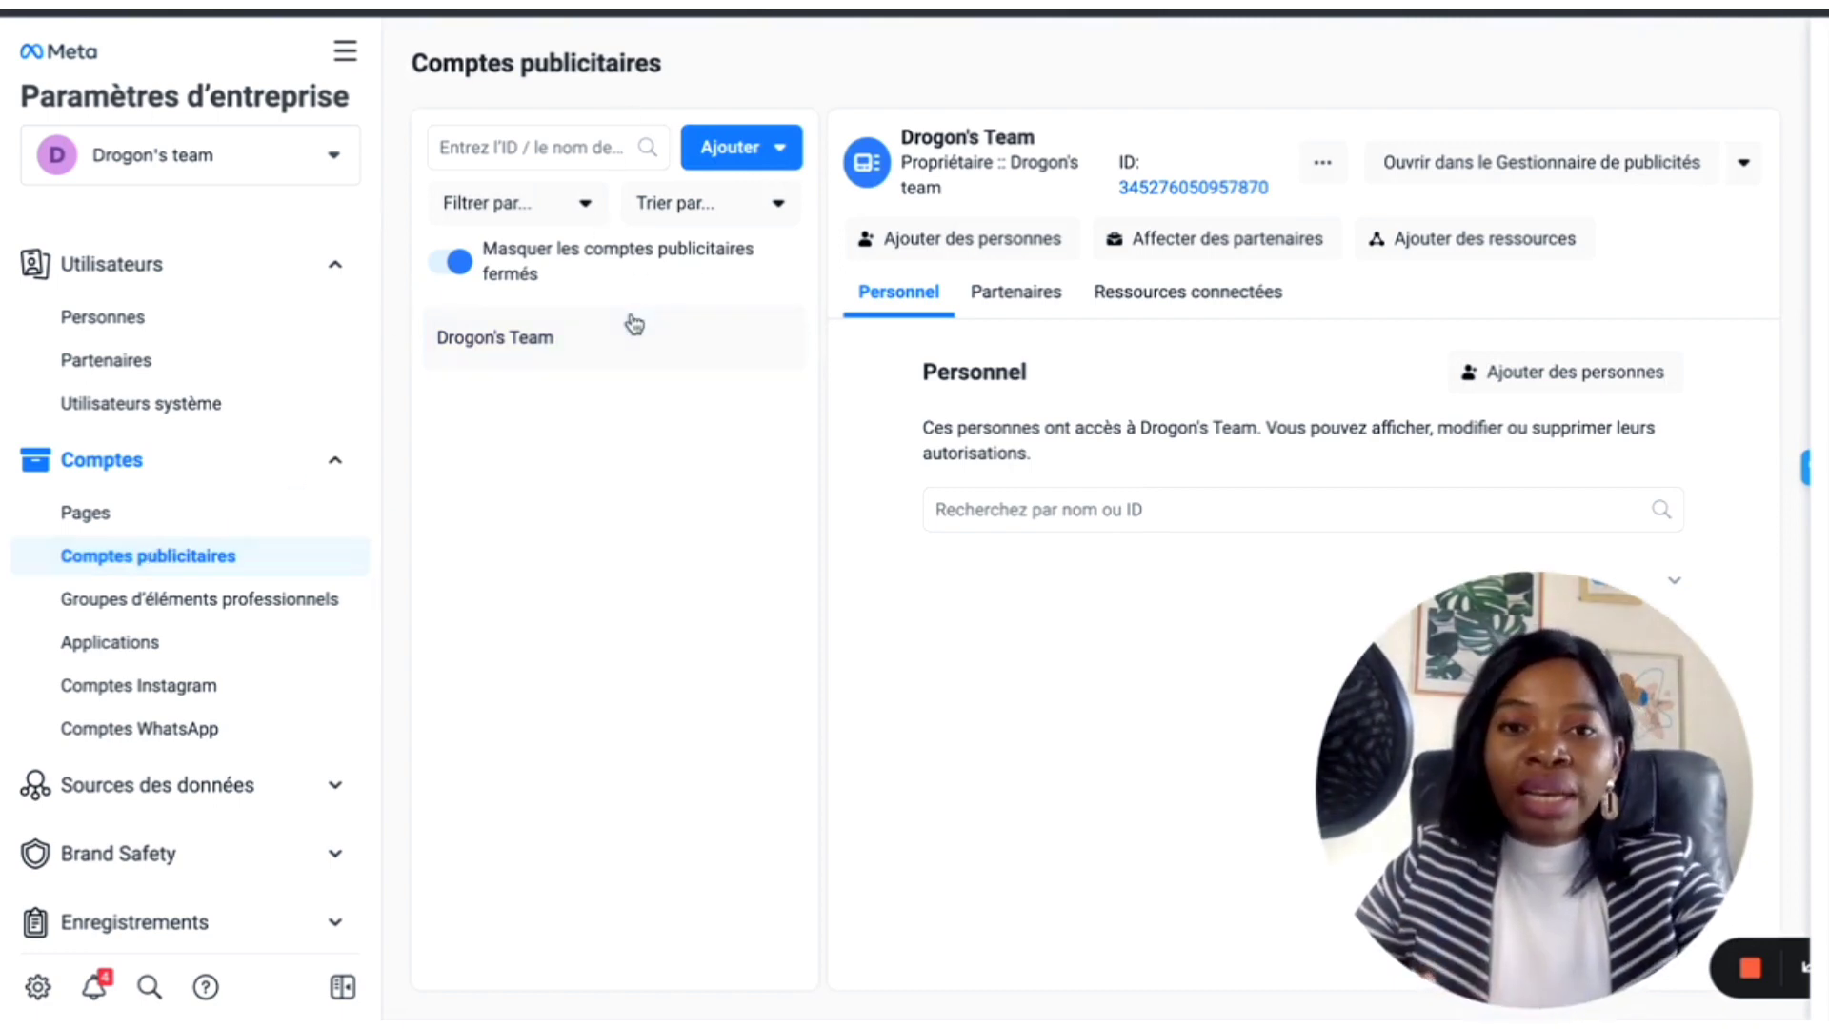
left_click(726, 149)
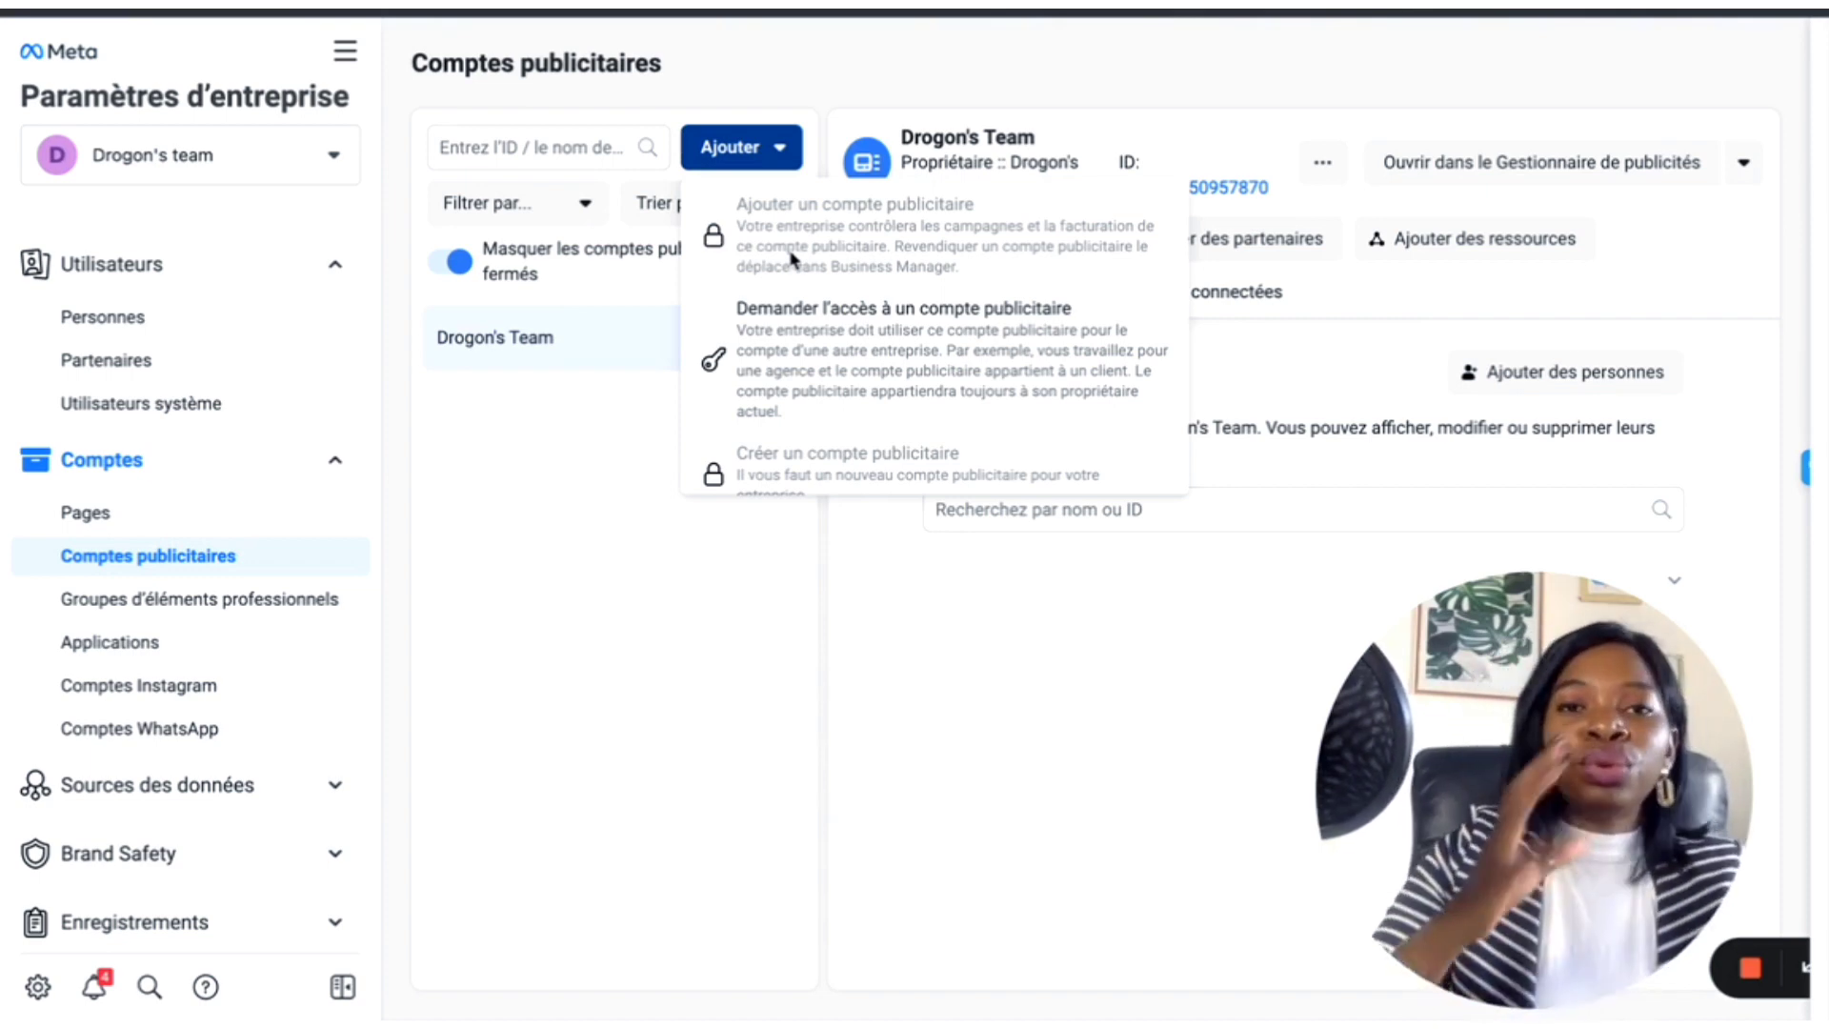
left_click(812, 332)
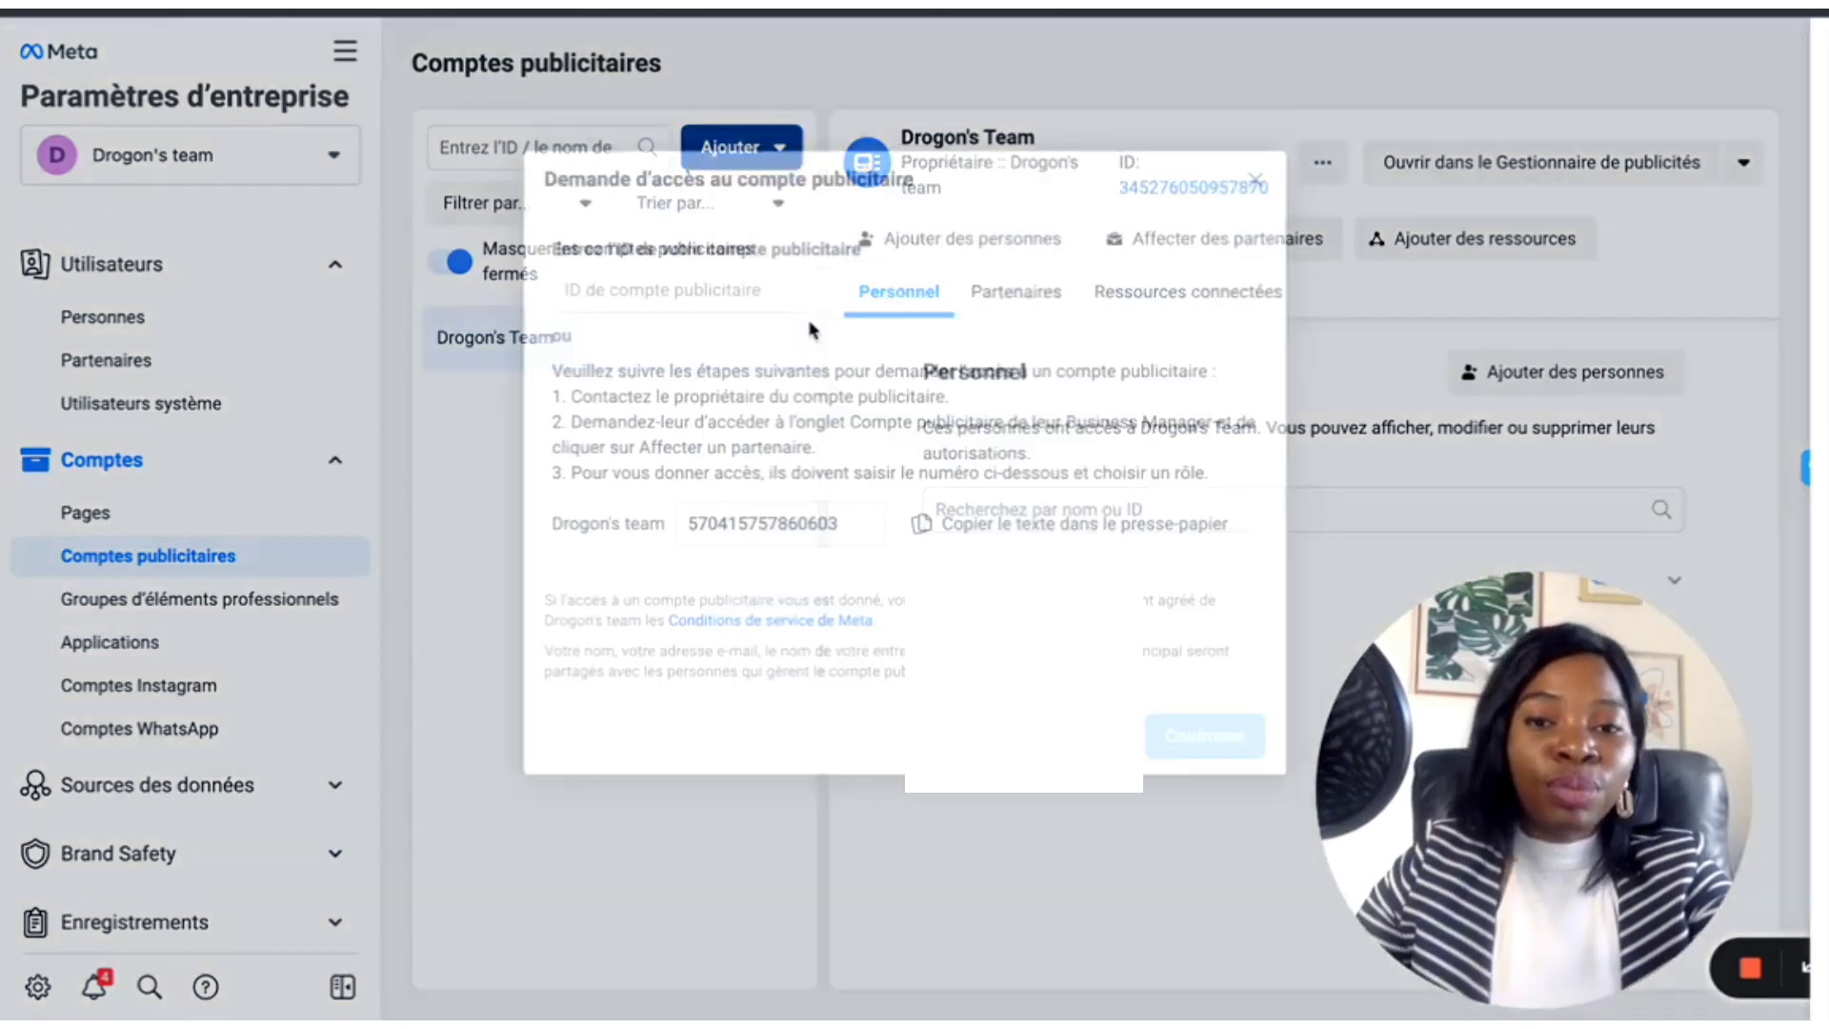
left_click(1253, 185)
left_click(734, 152)
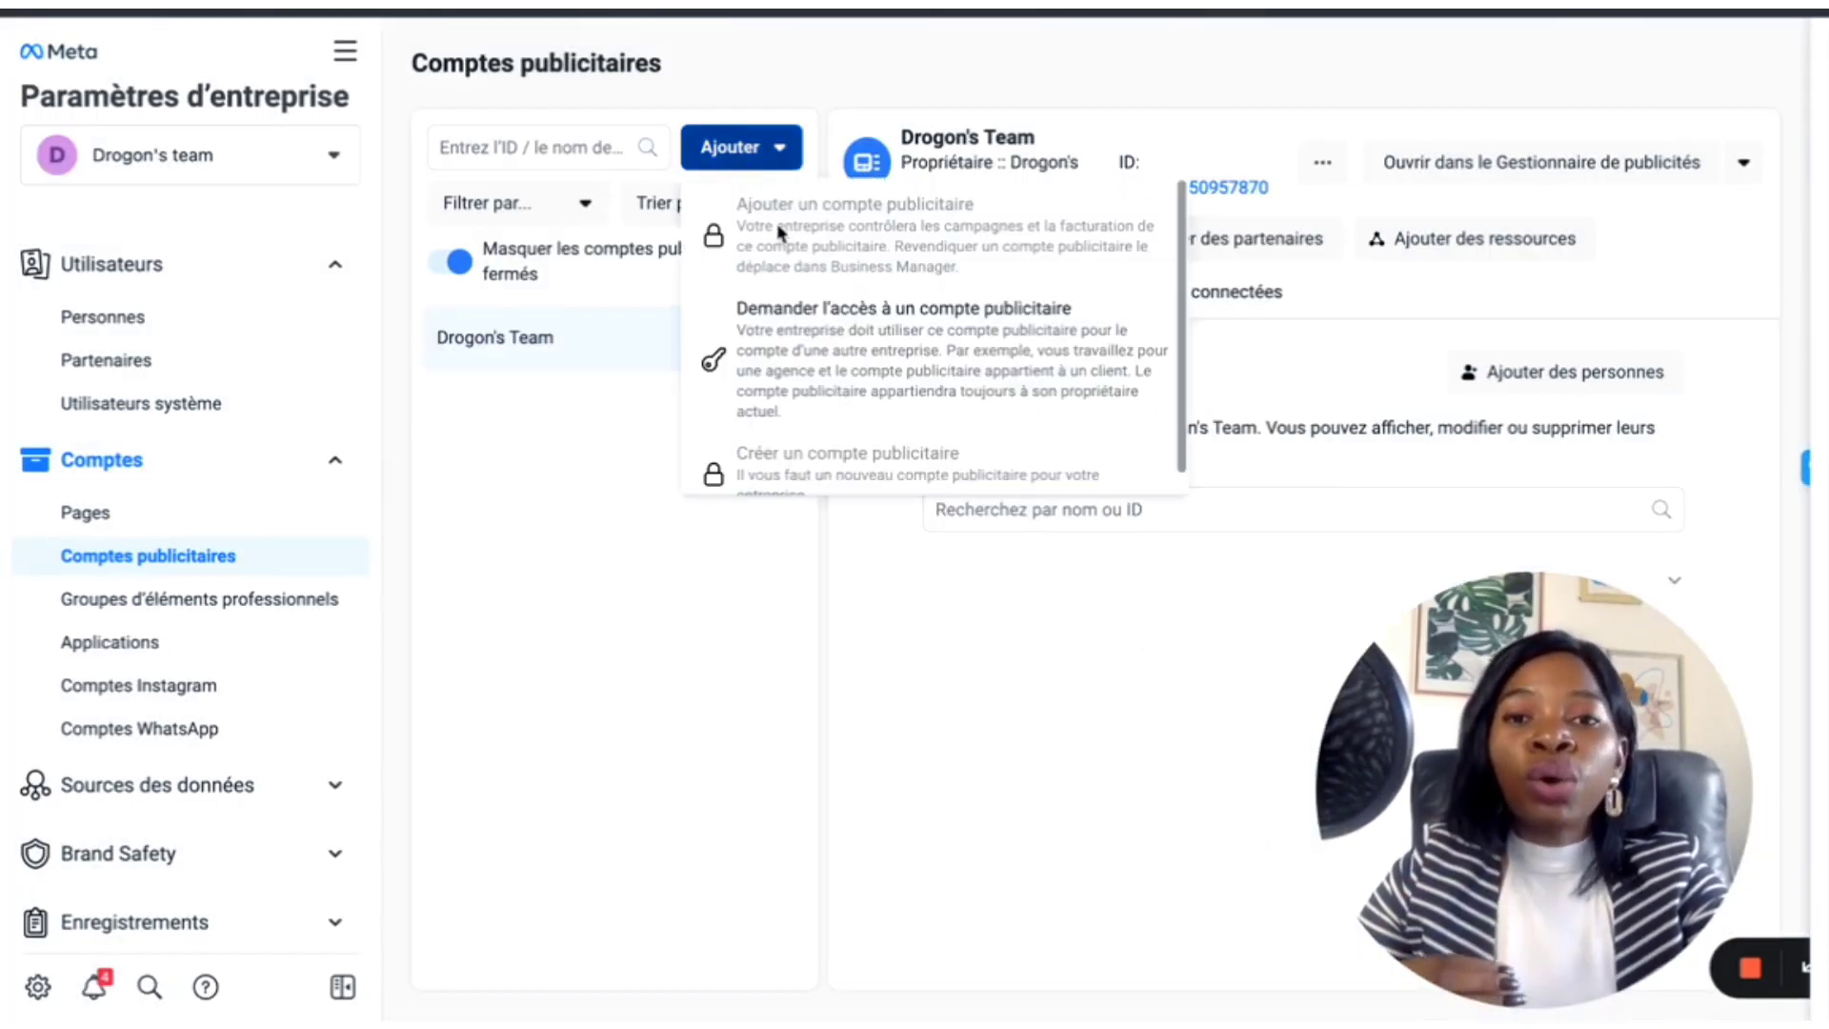
Step: Browse the business asset groups, applications, Instagram accounts and WhatsApp accounts sections
left_click(167, 610)
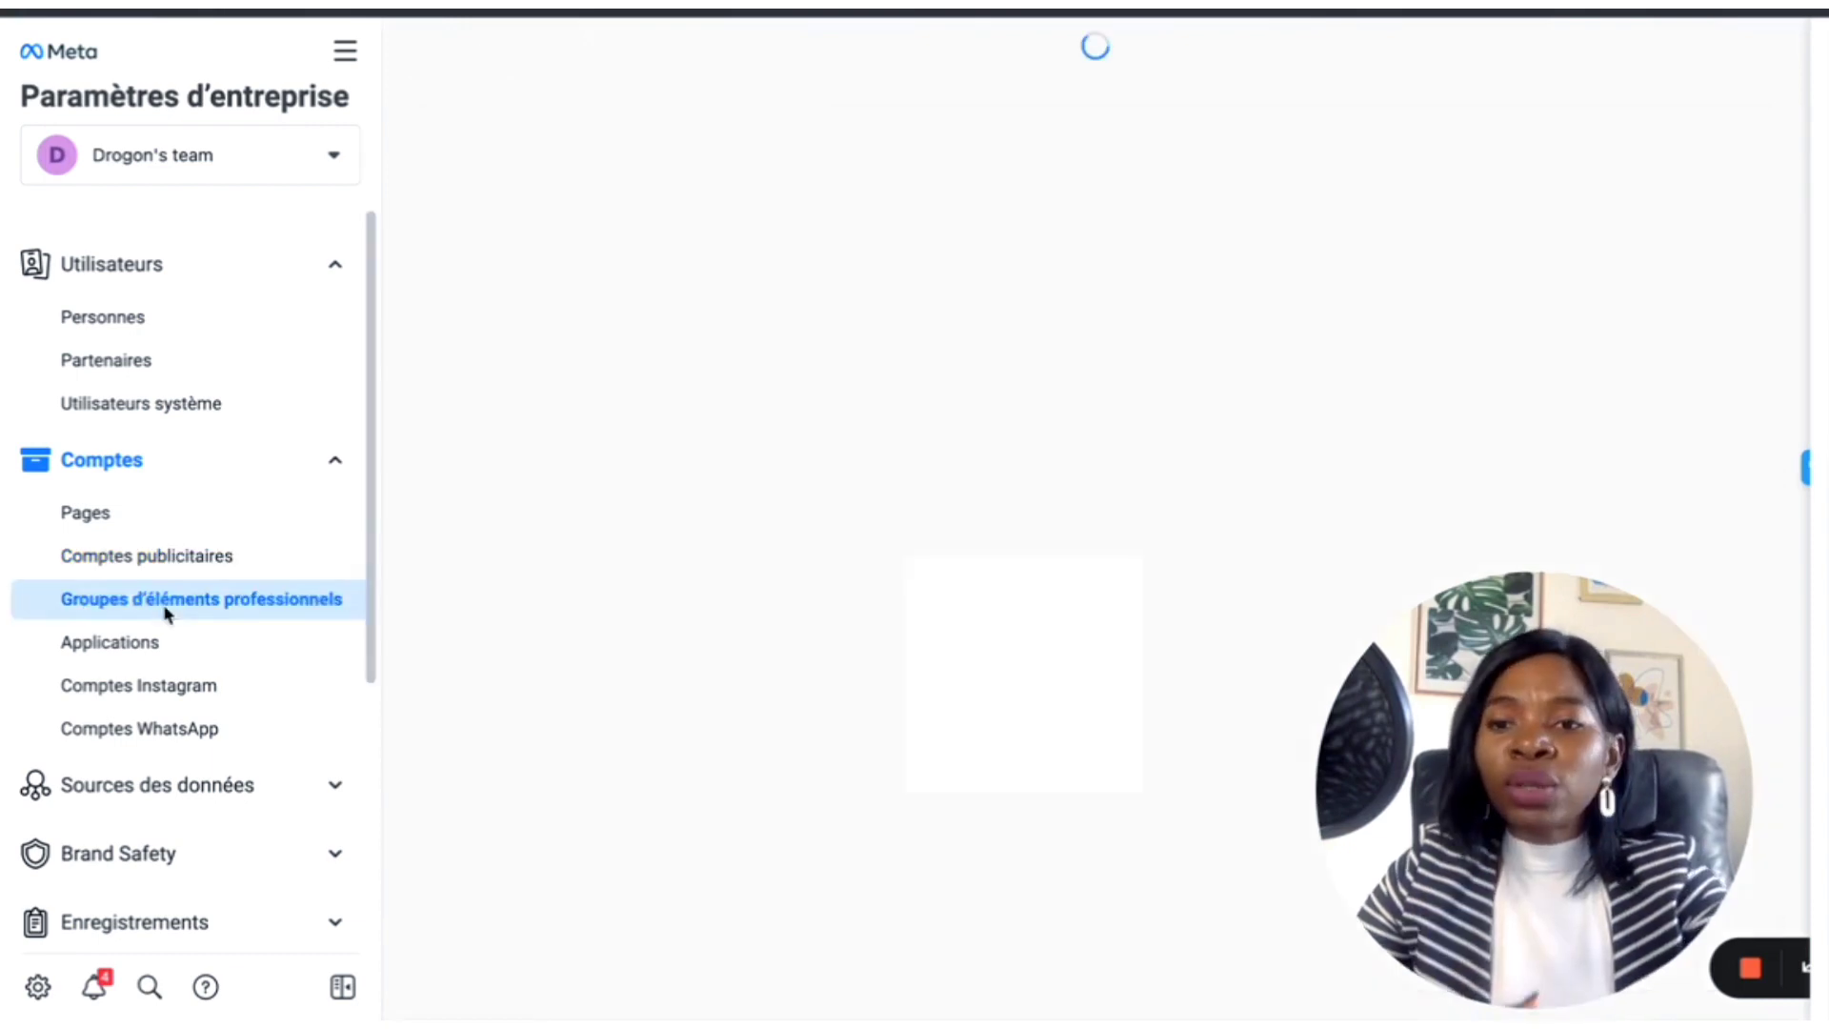
left_click(143, 488)
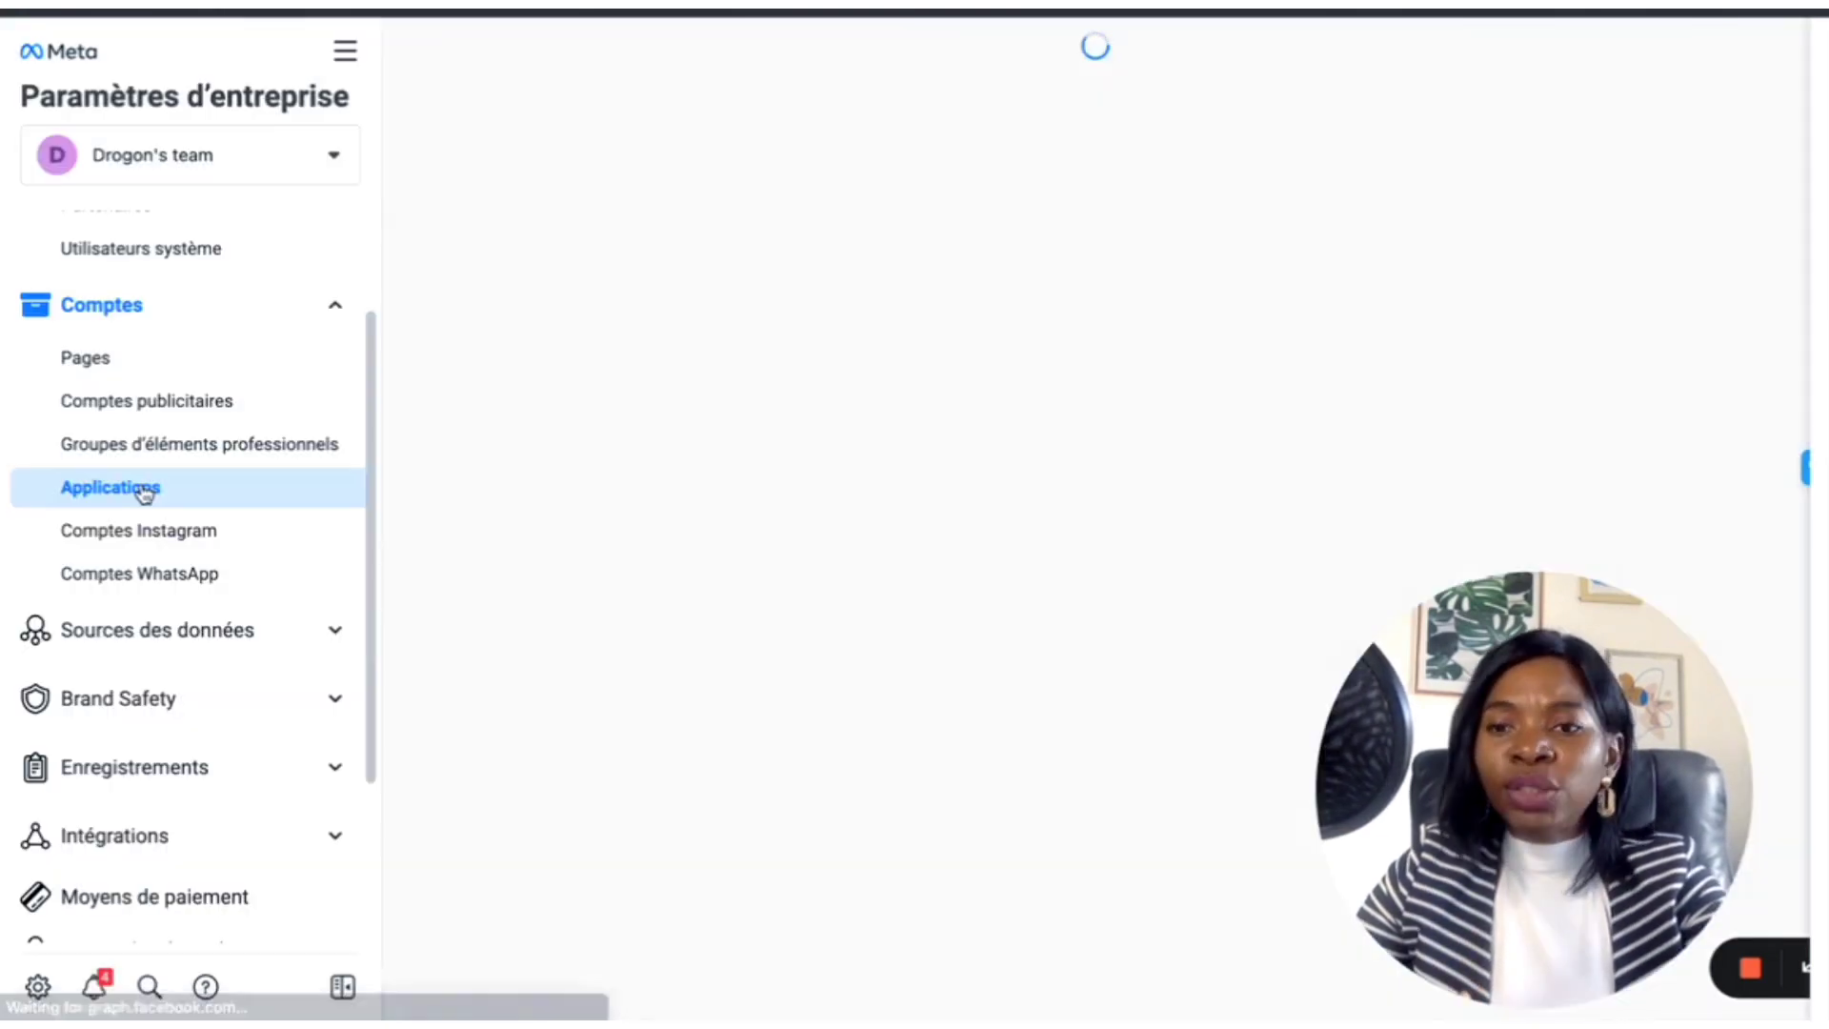
left_click(173, 539)
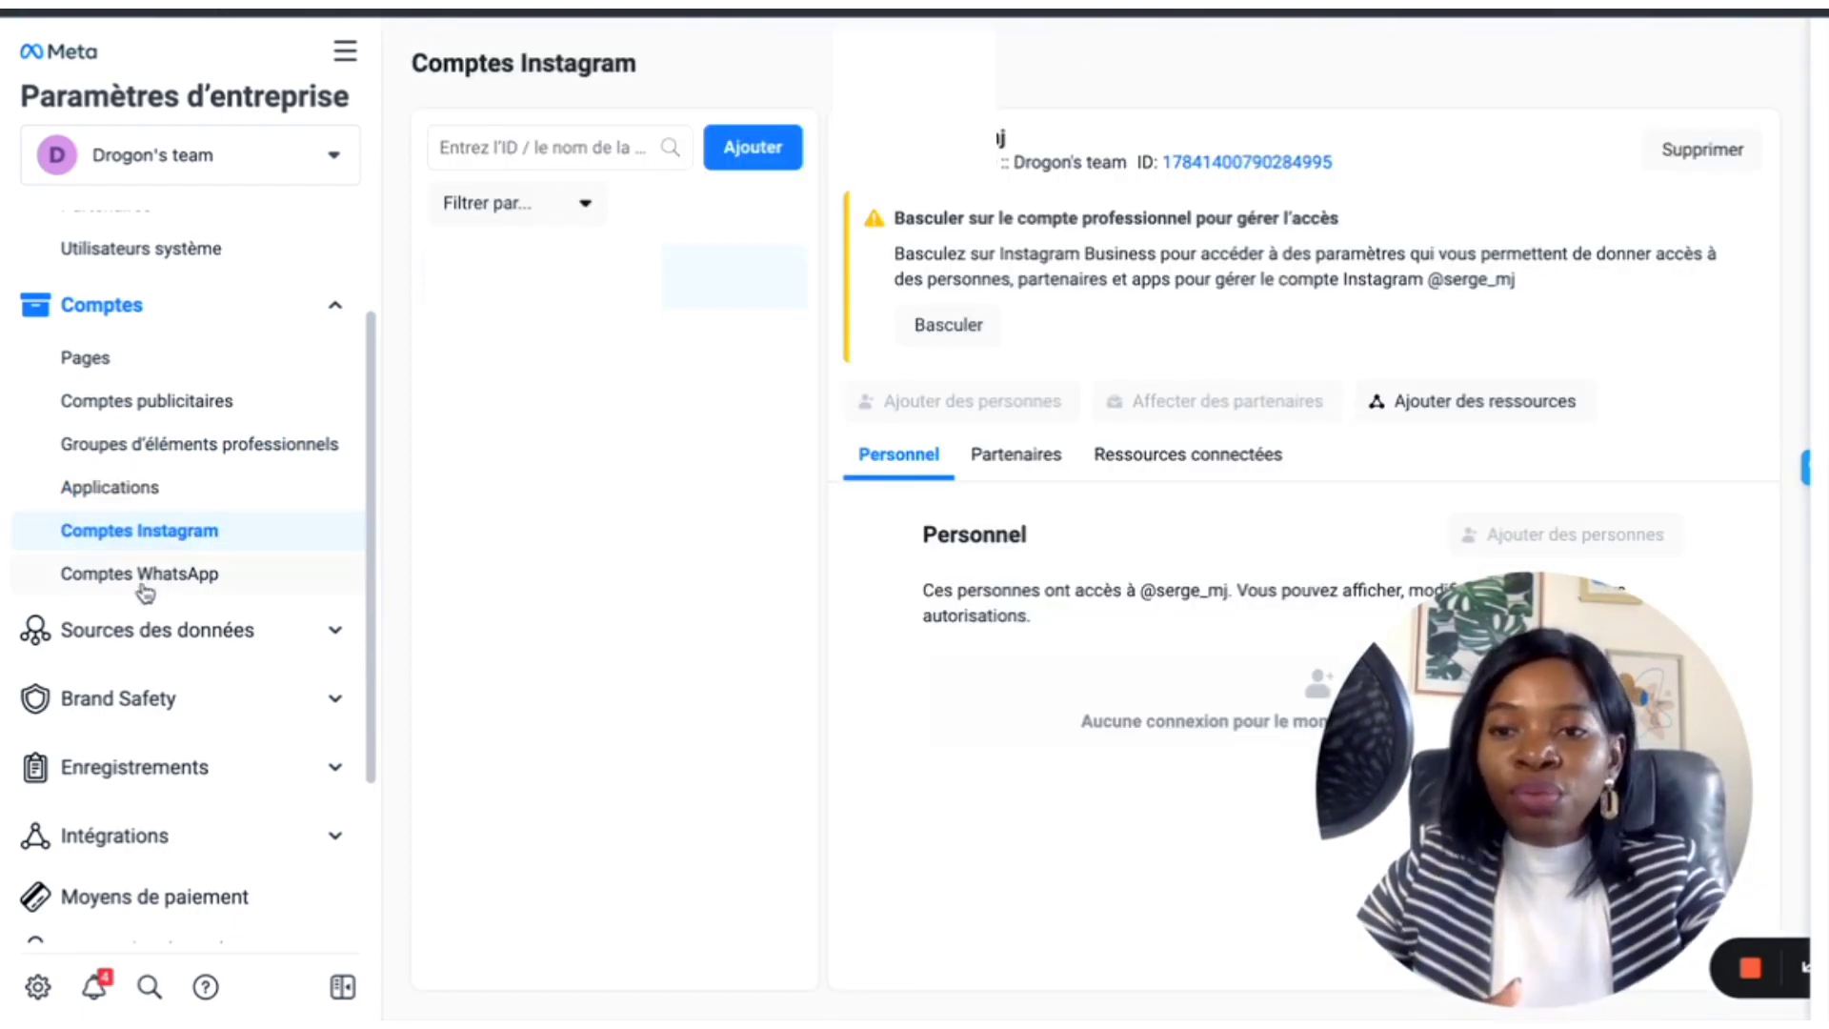
left_click(144, 578)
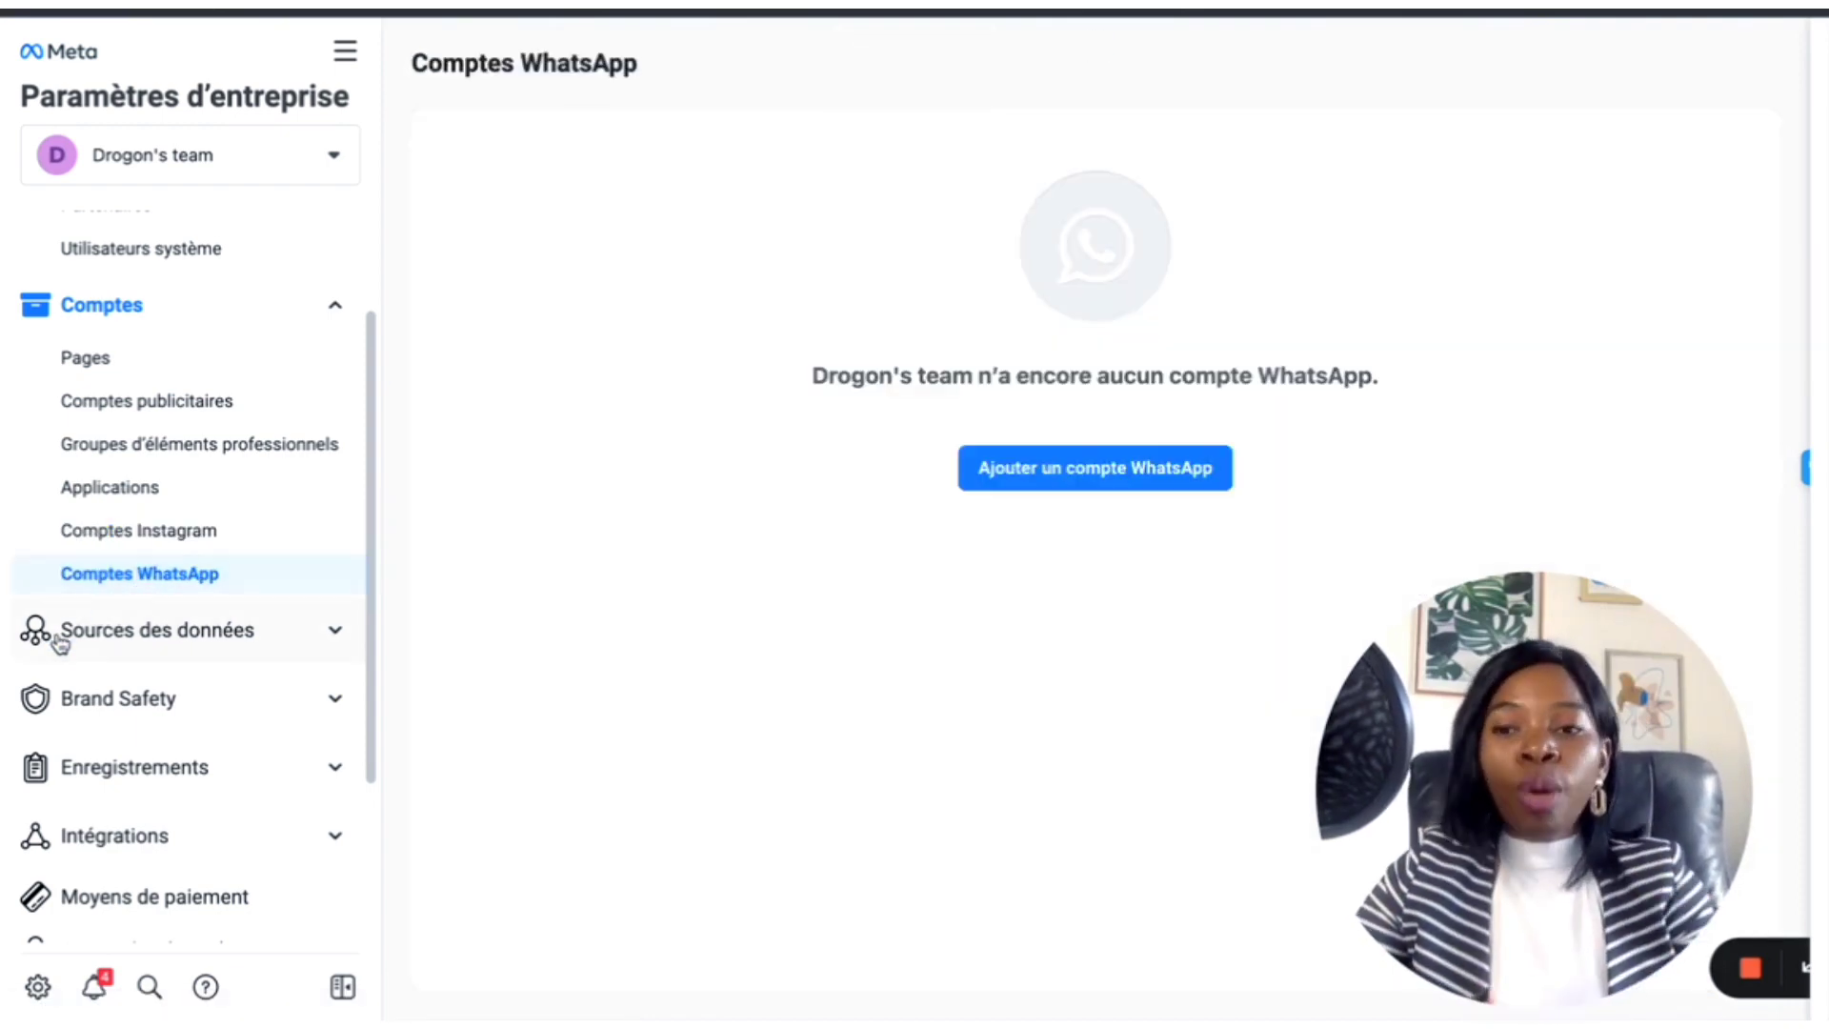
Step: View the form for adding a payment method to the business and close it without entering anything
scroll(180, 629, "down", 3)
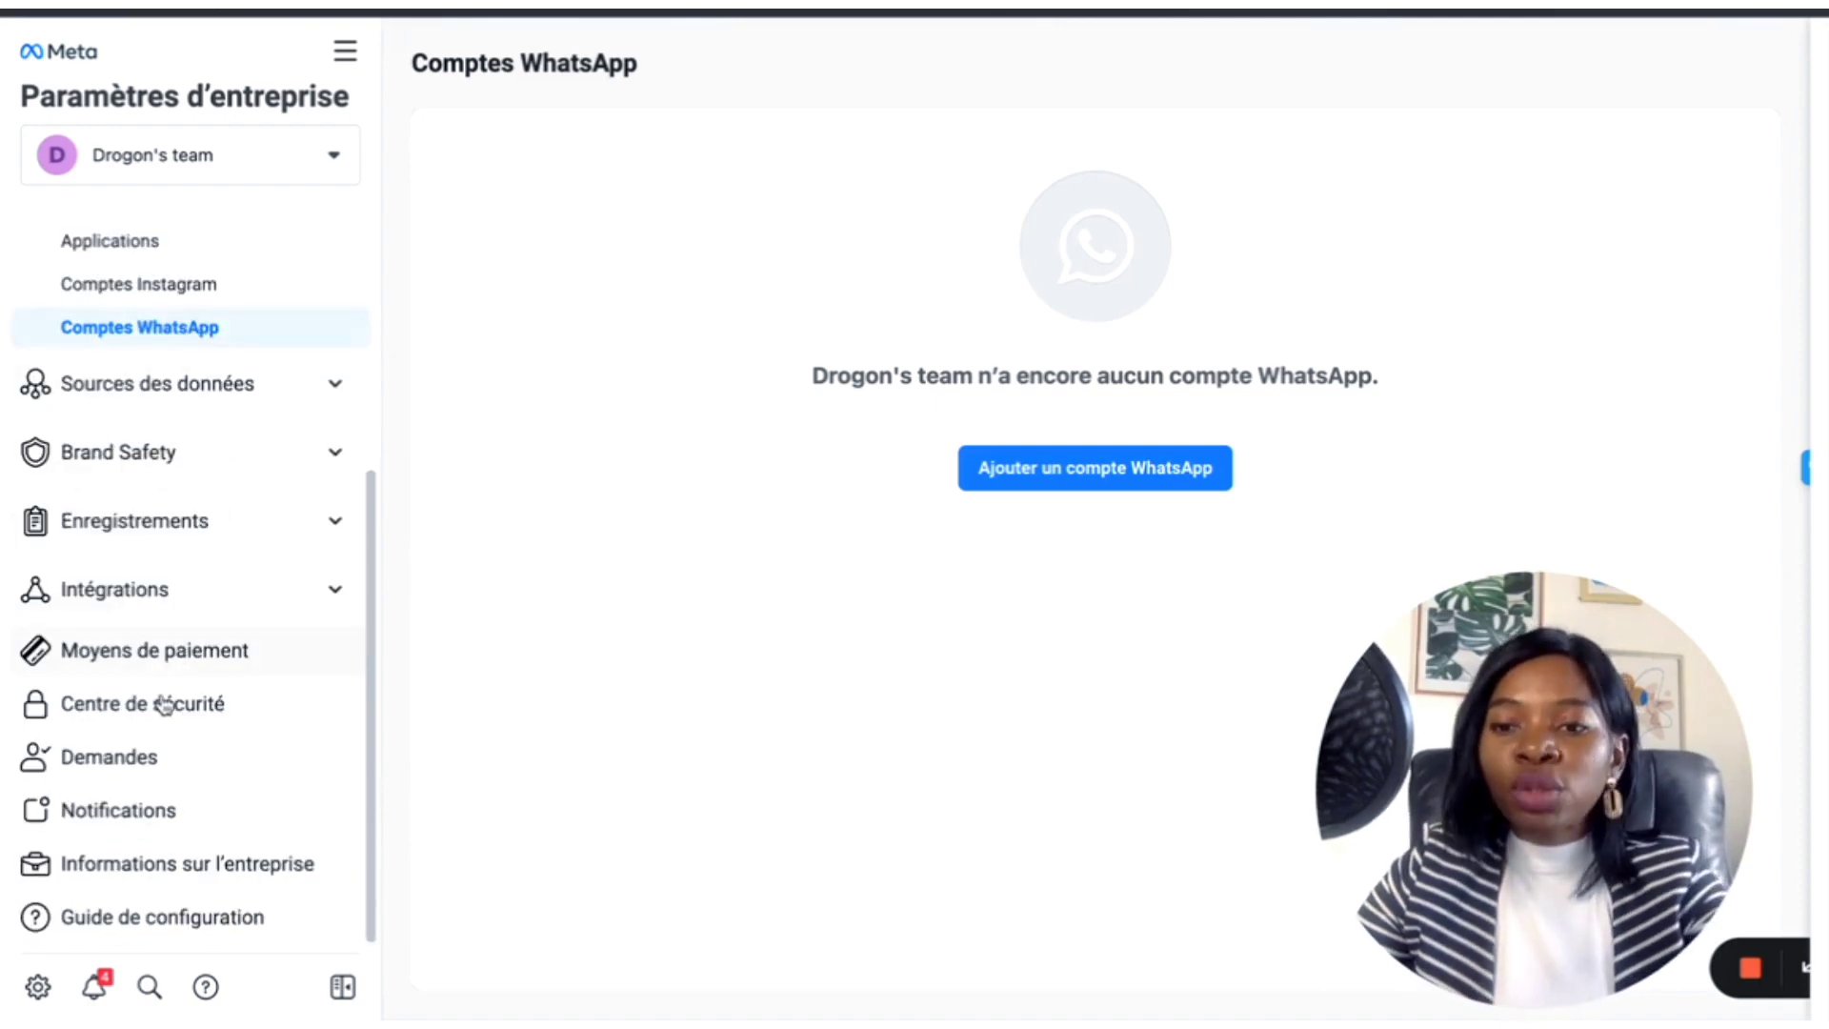
left_click(163, 660)
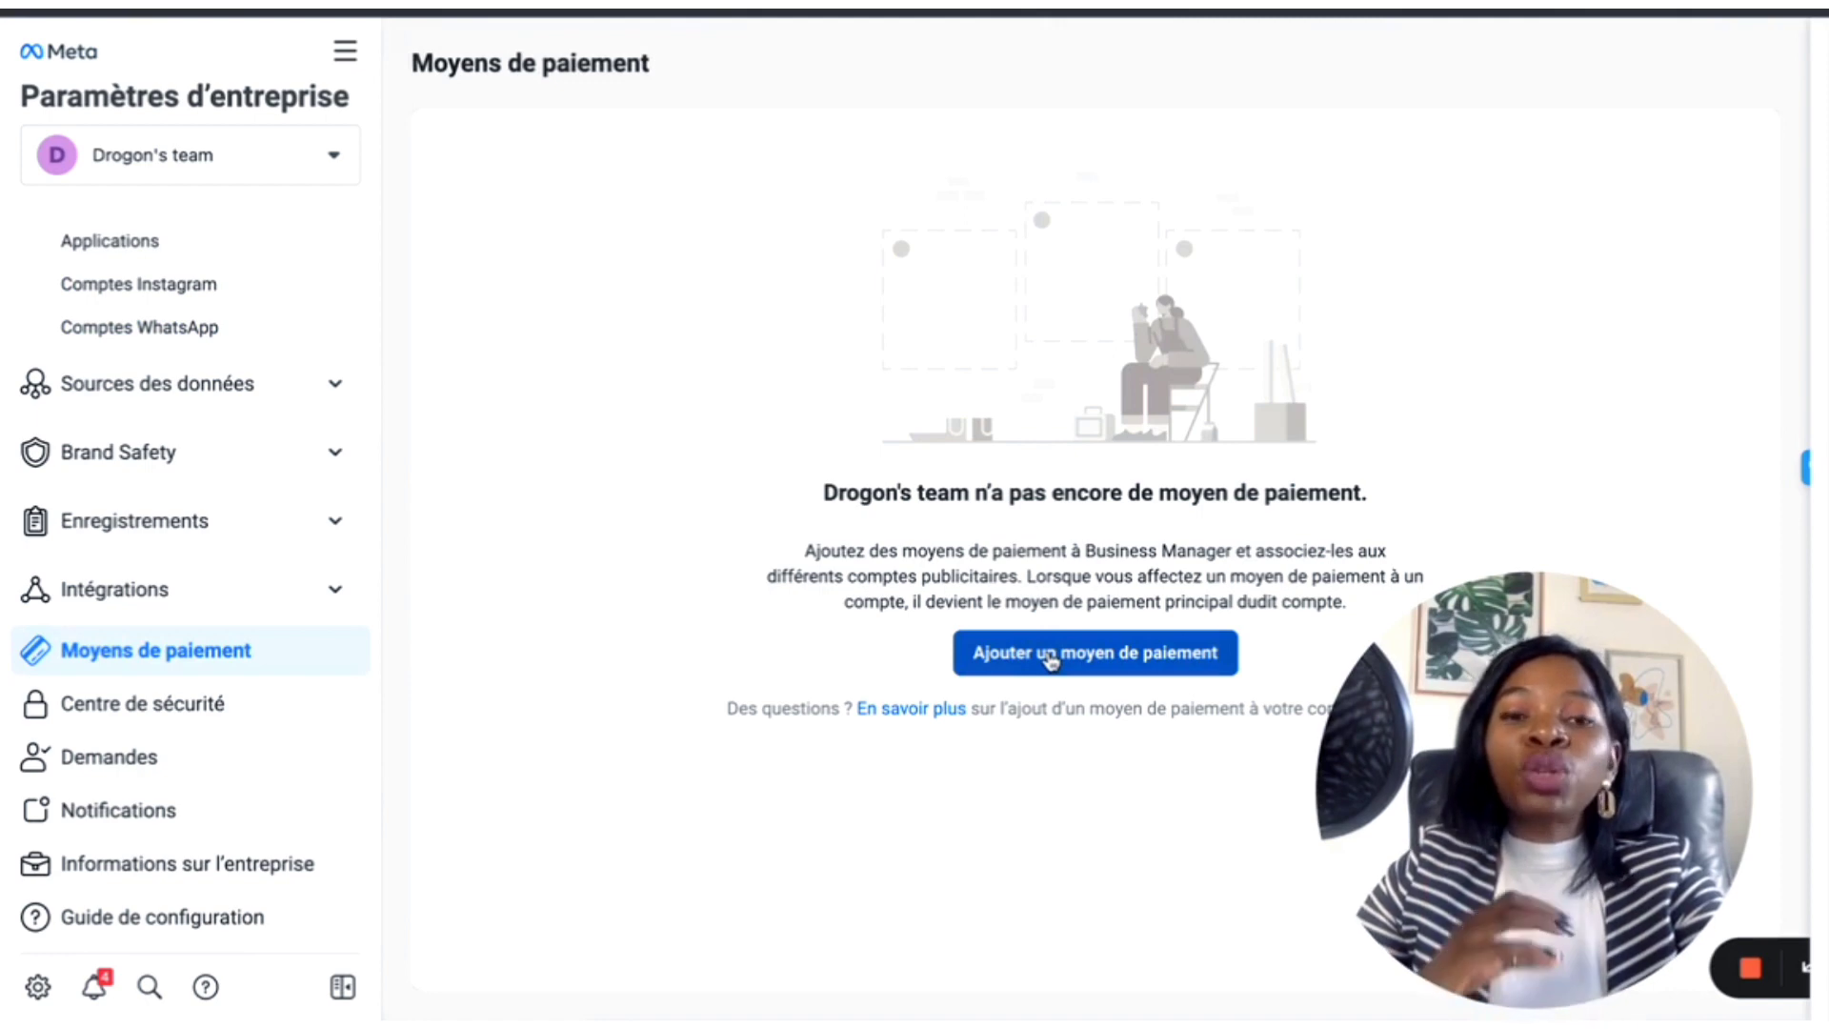
left_click(1050, 657)
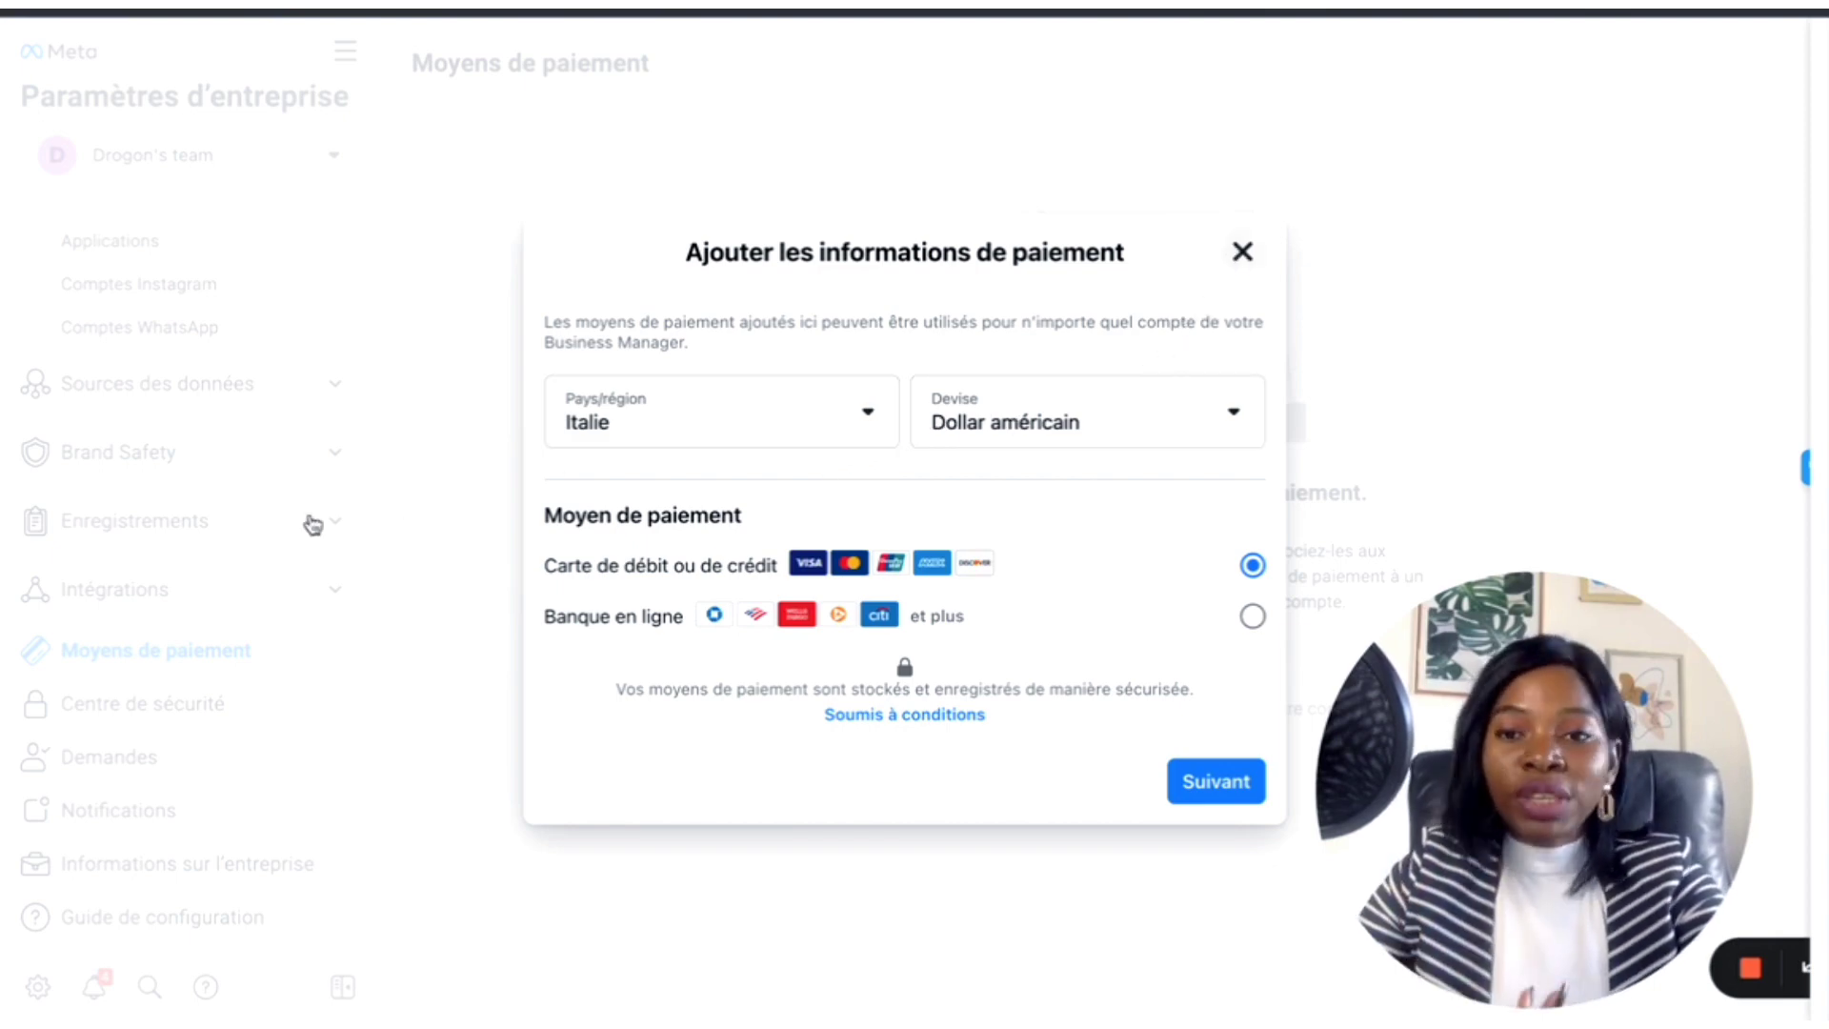
left_click(170, 682)
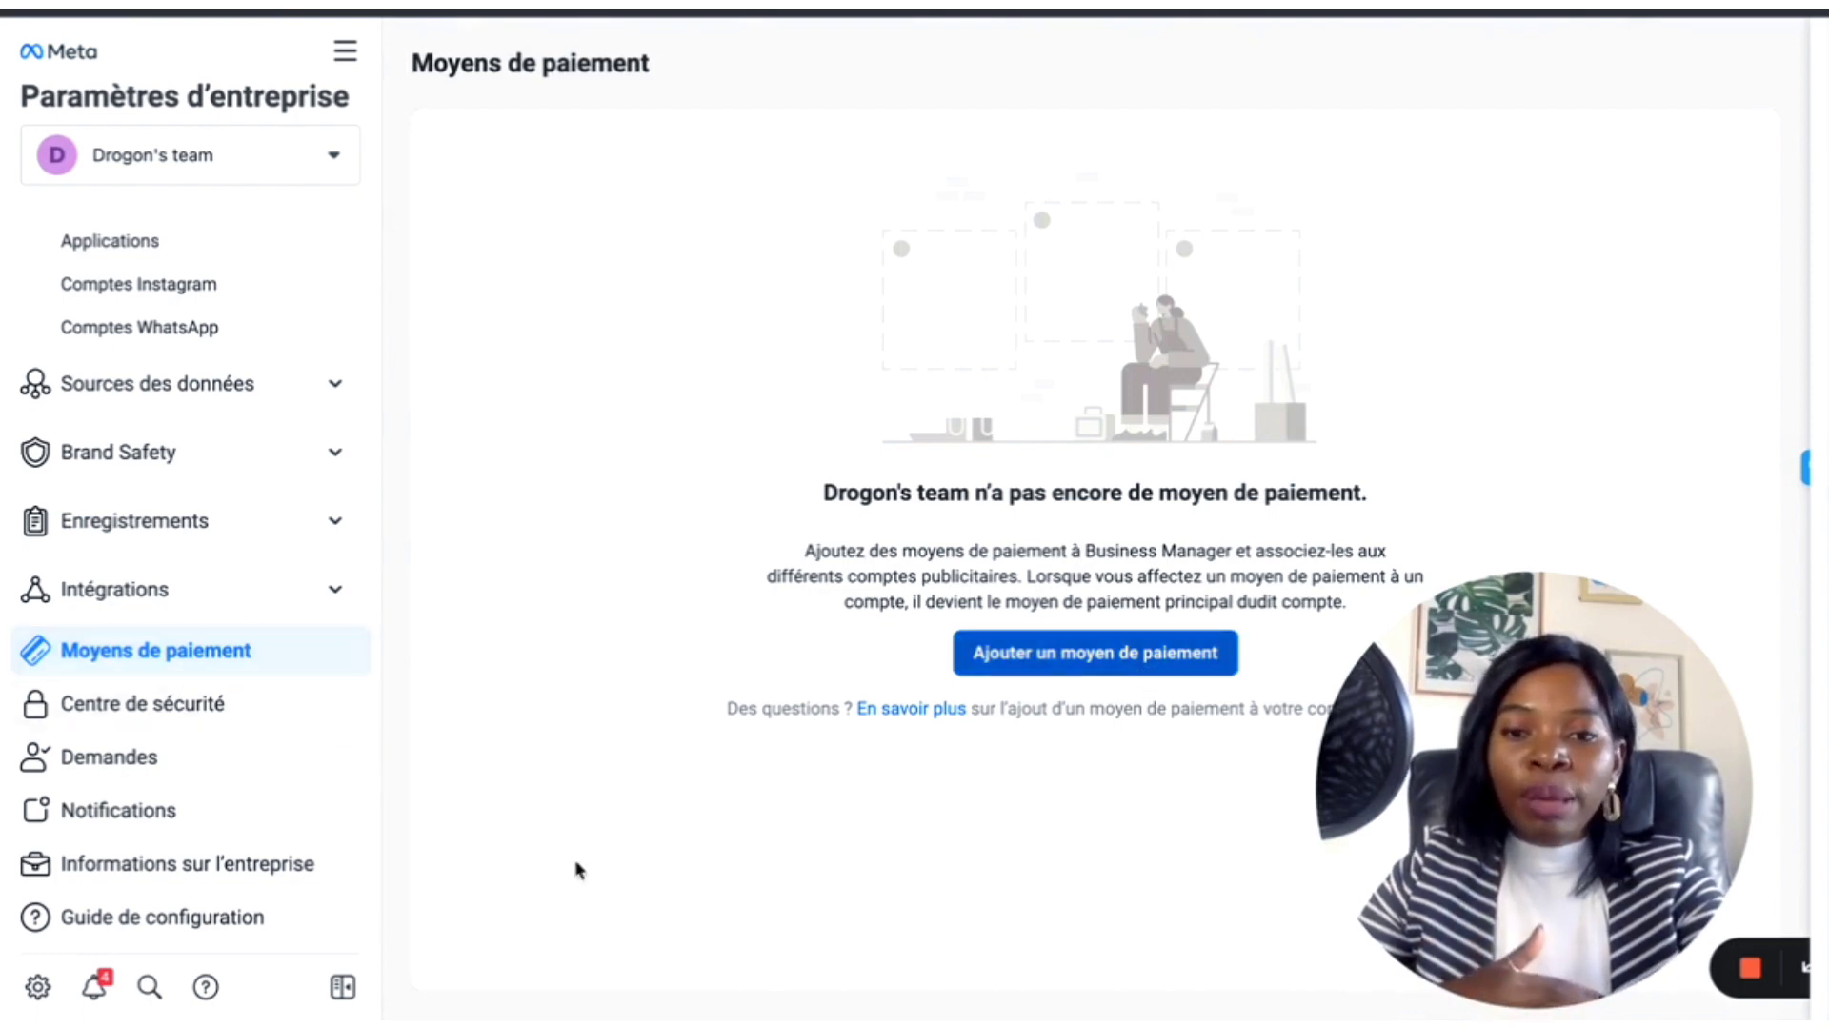
Step: Examine the company information page, highlighting the maximum number of ad accounts and viewing the business options
left_click(194, 869)
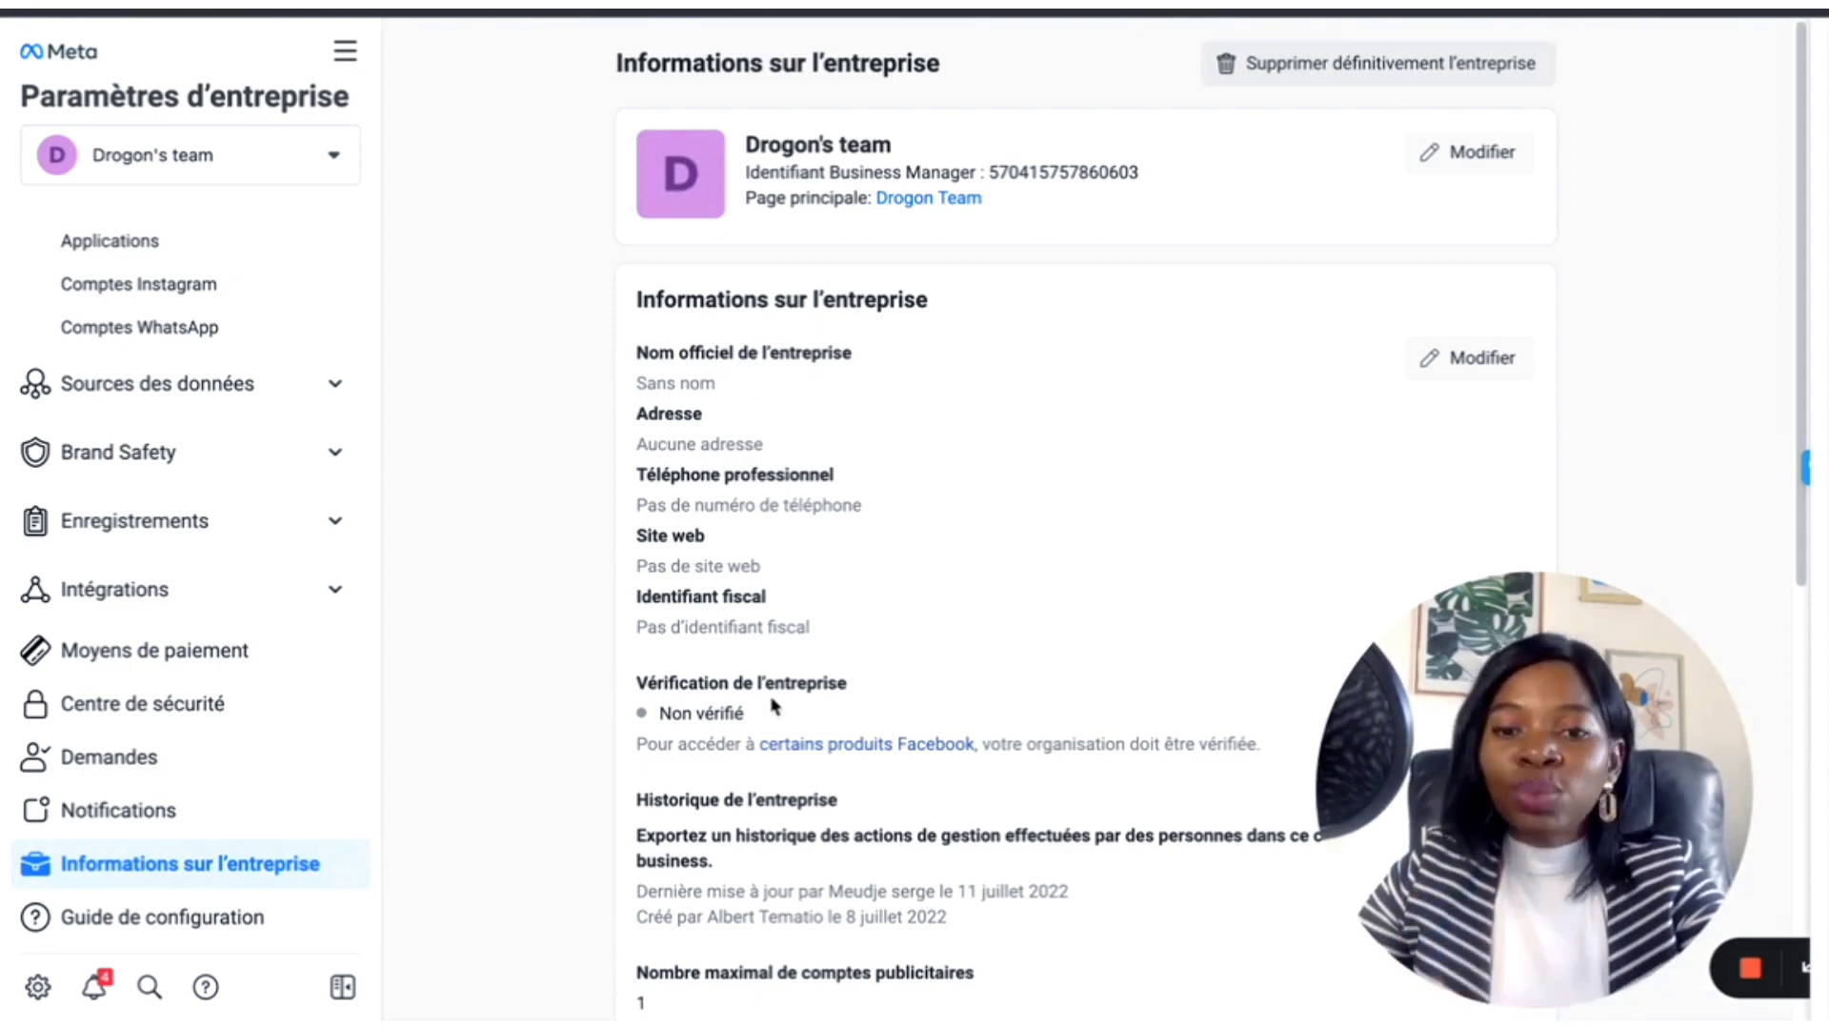
scroll(773, 704, "down", 2)
scroll(772, 700, "down", 1)
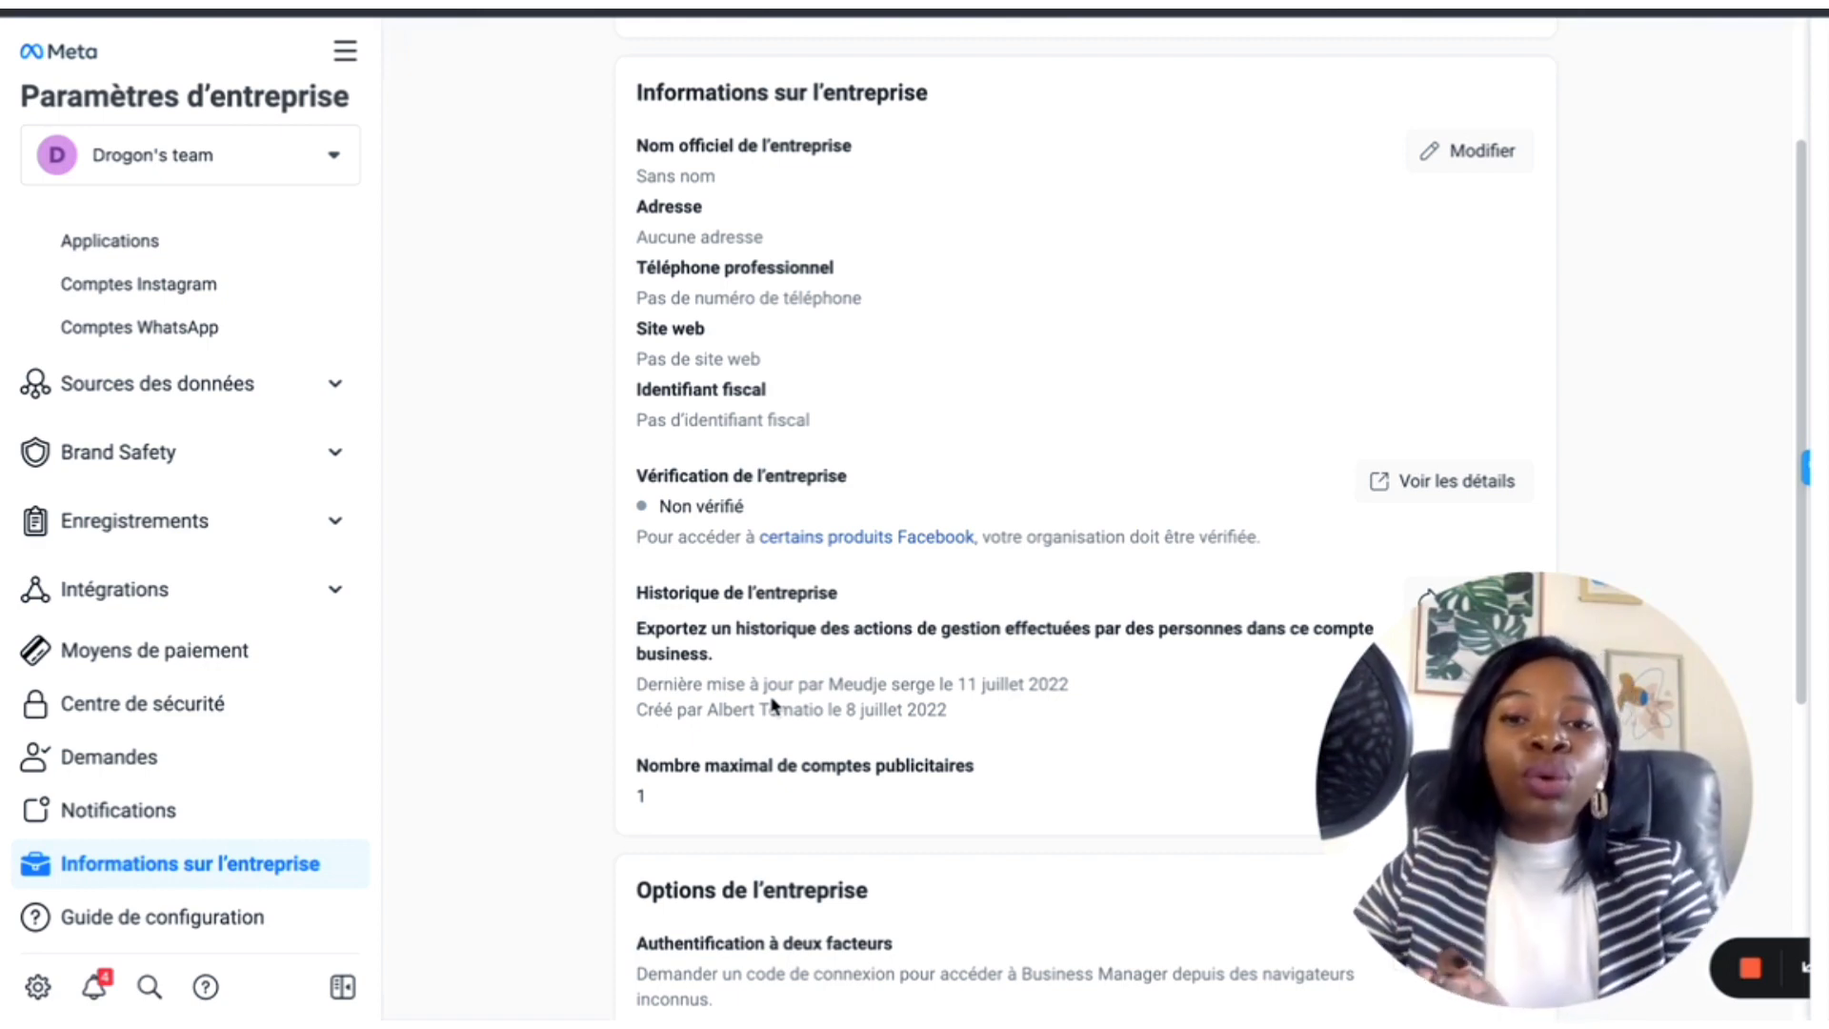
scroll(770, 643, "up", 3)
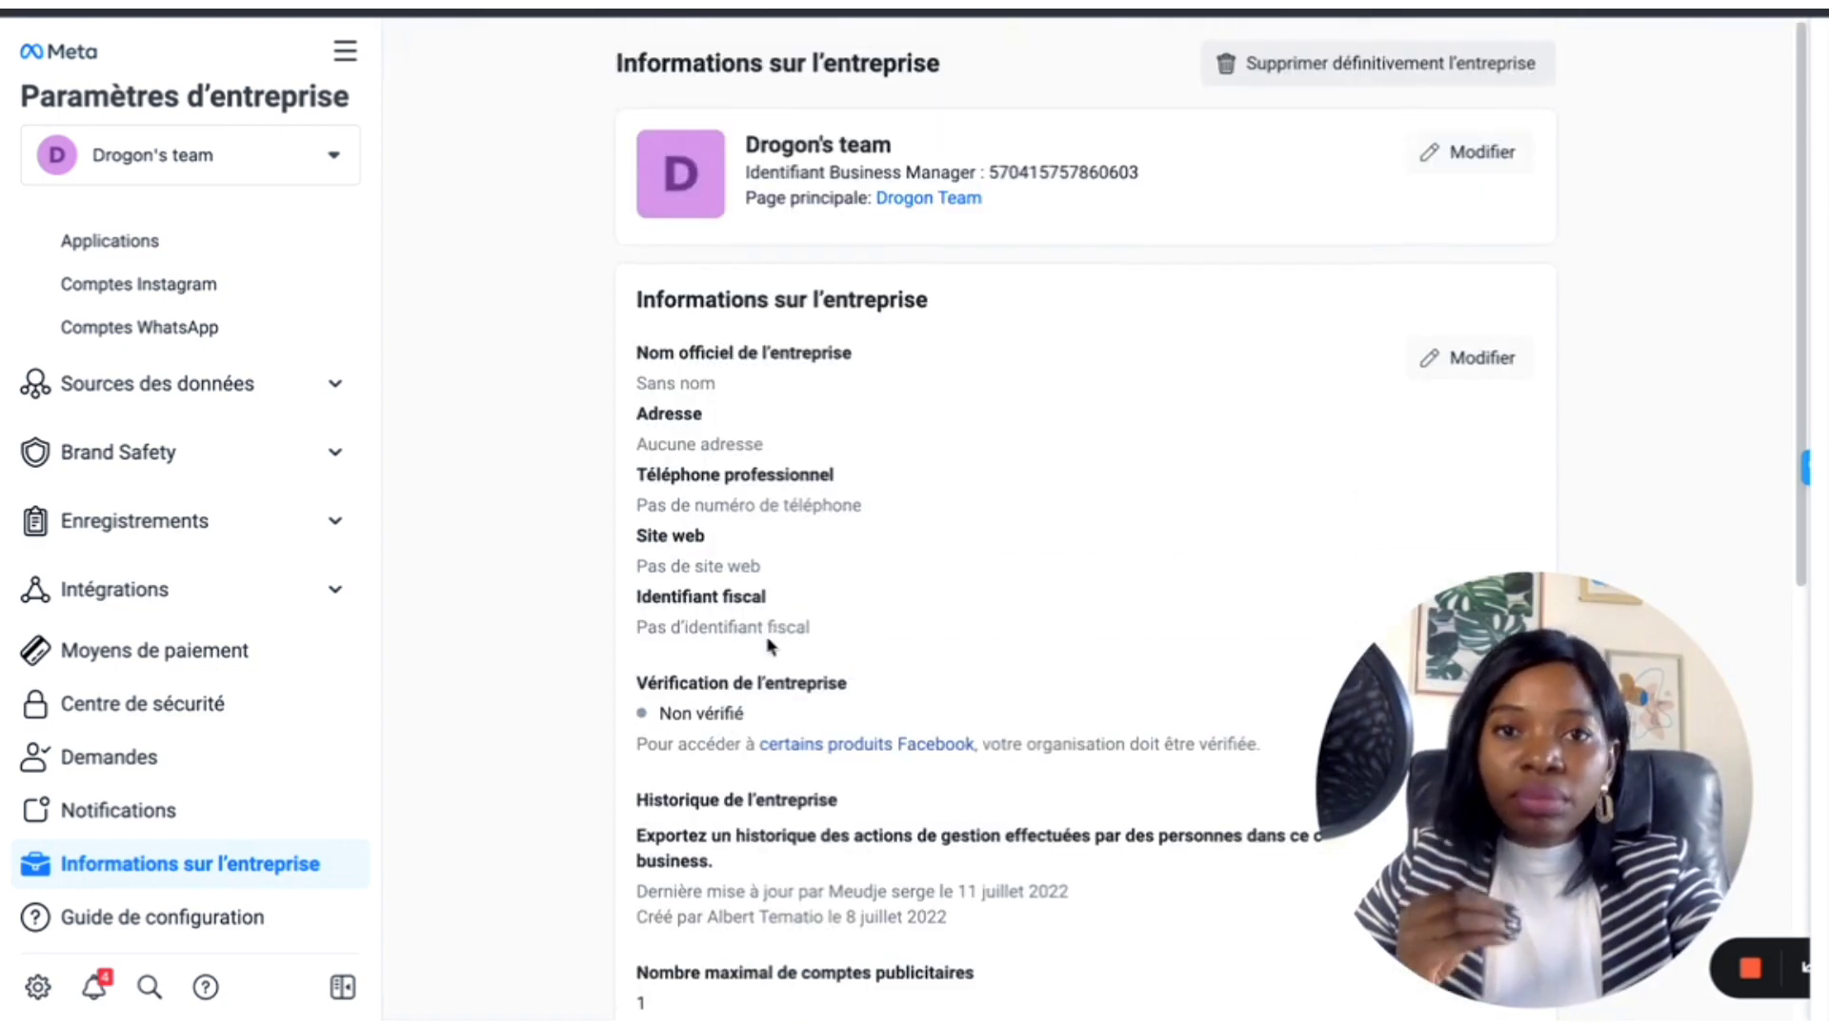
scroll(810, 619, "down", 1)
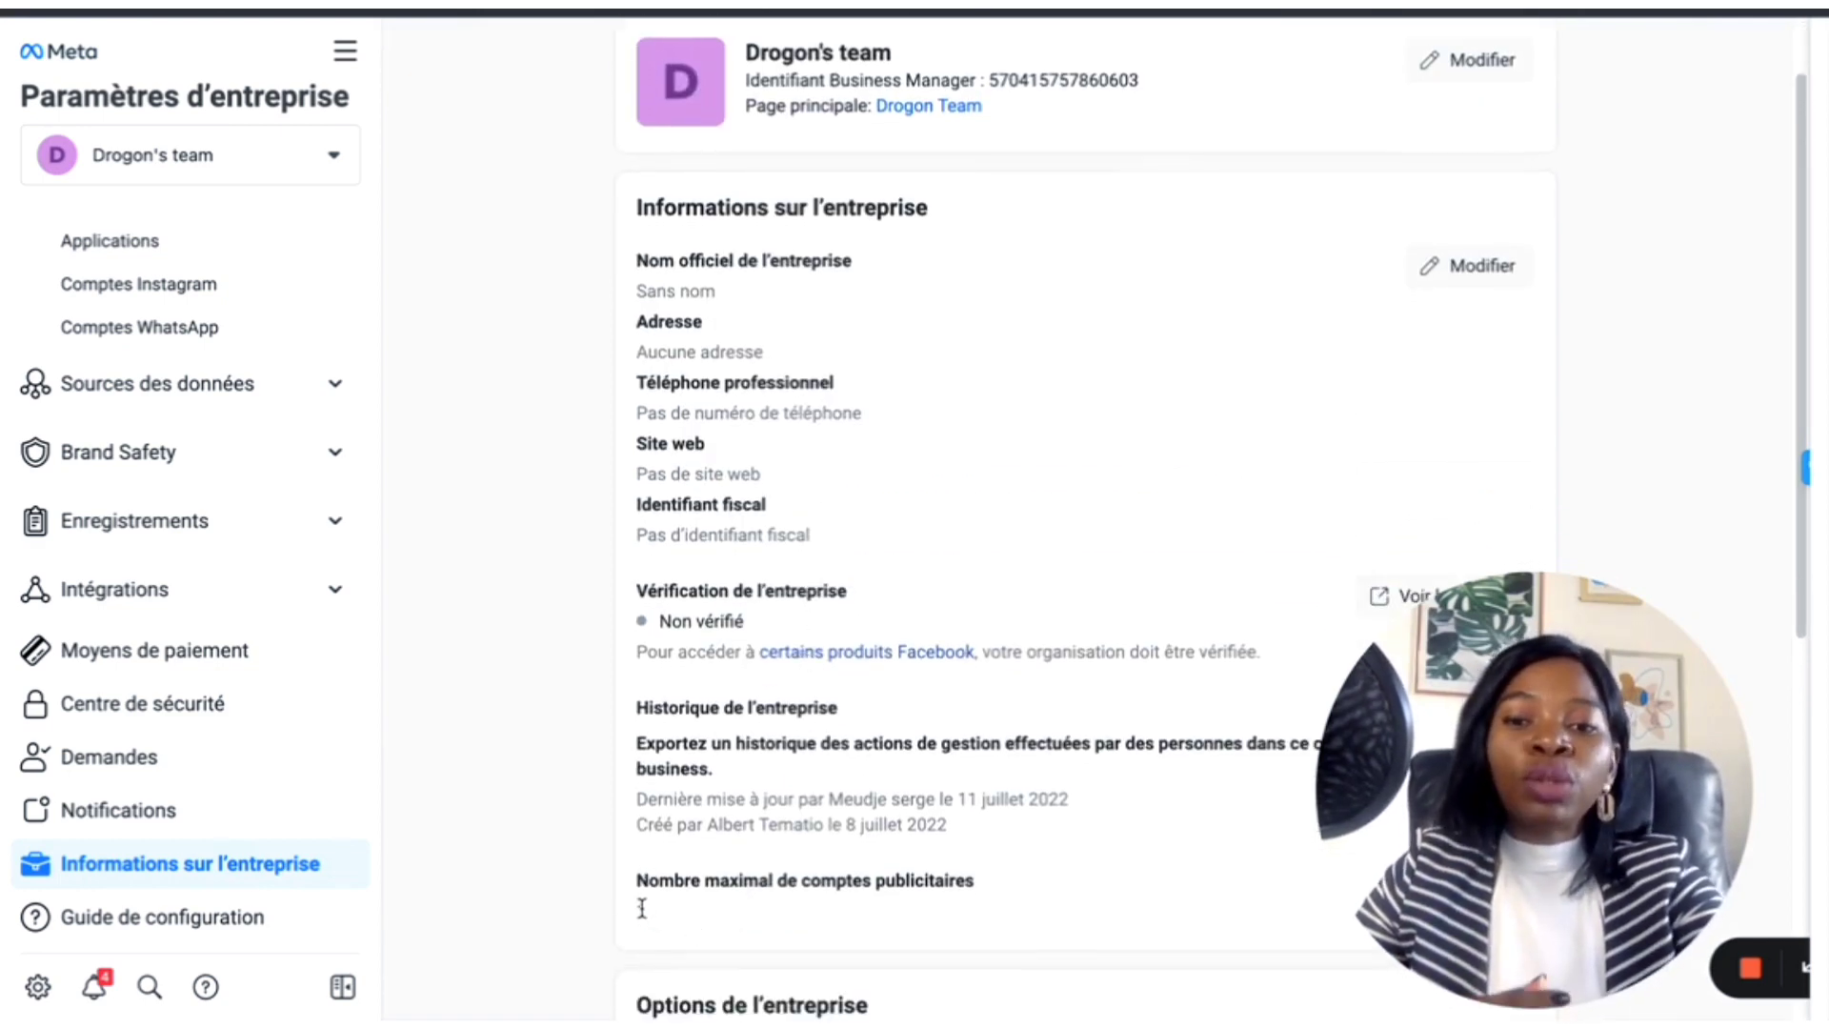
left_click_drag(640, 911, 906, 906)
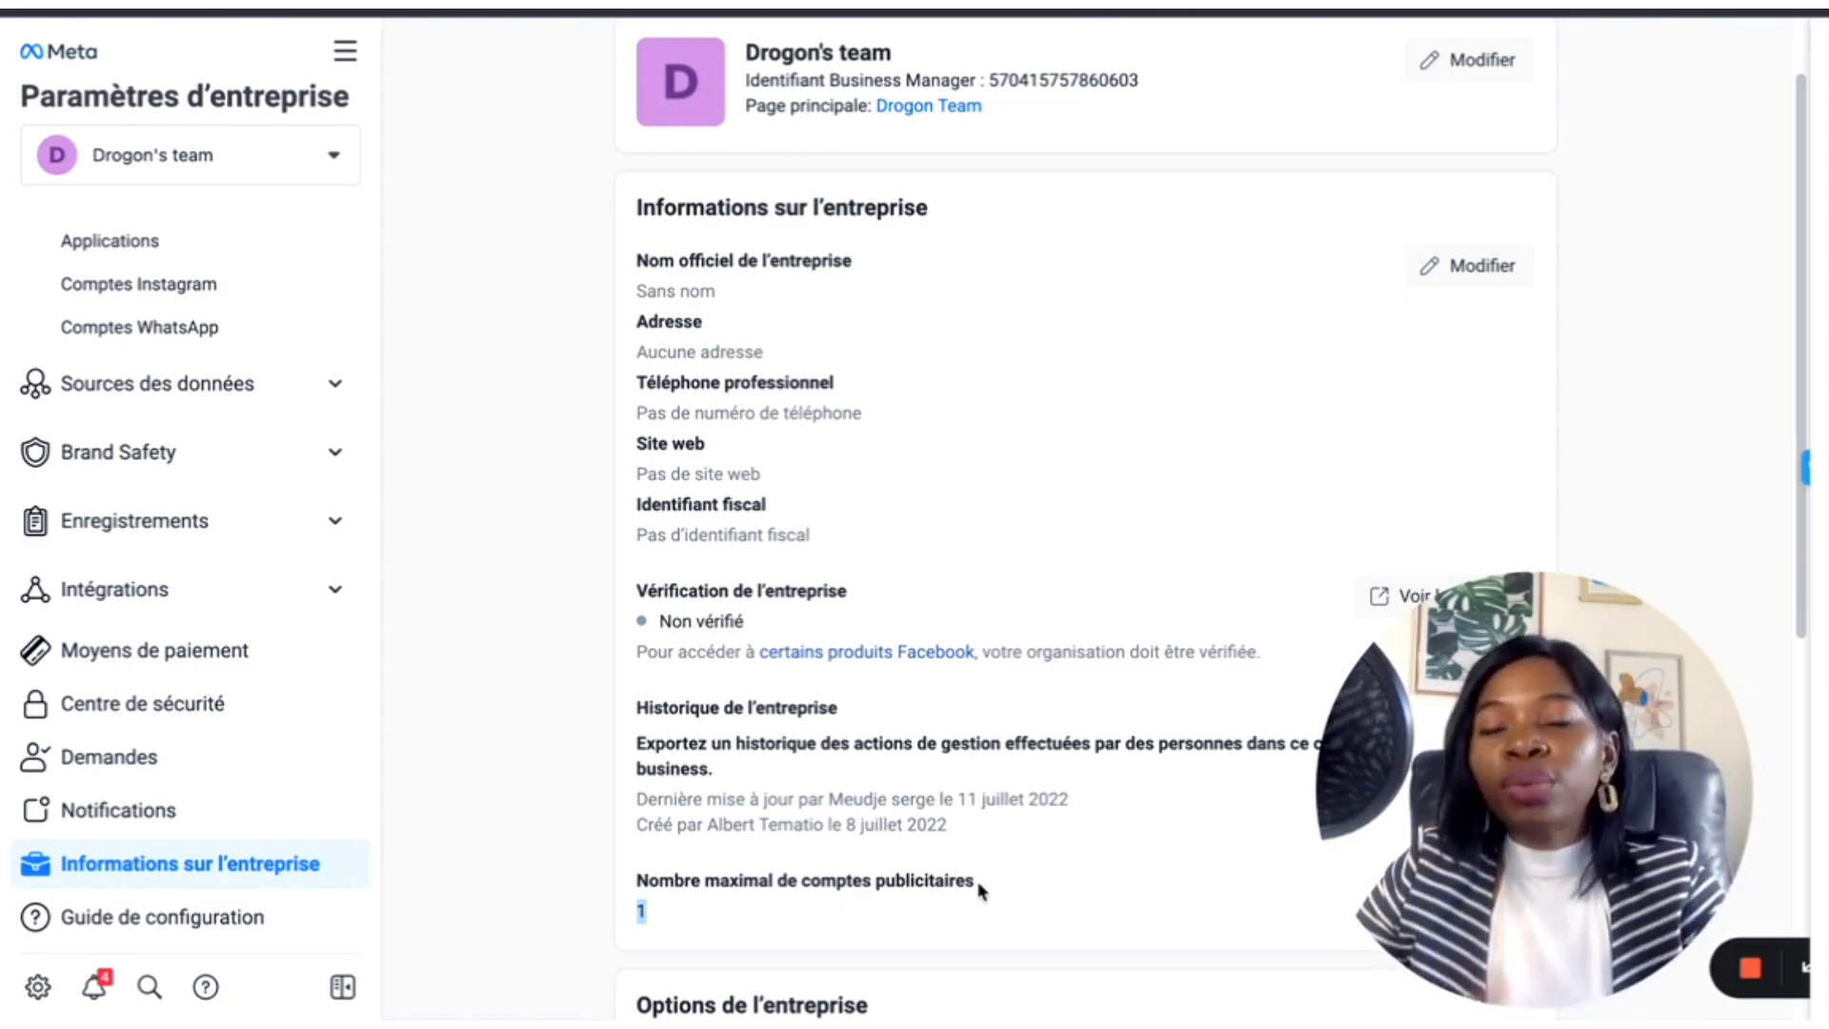
scroll(776, 763, "down", 4)
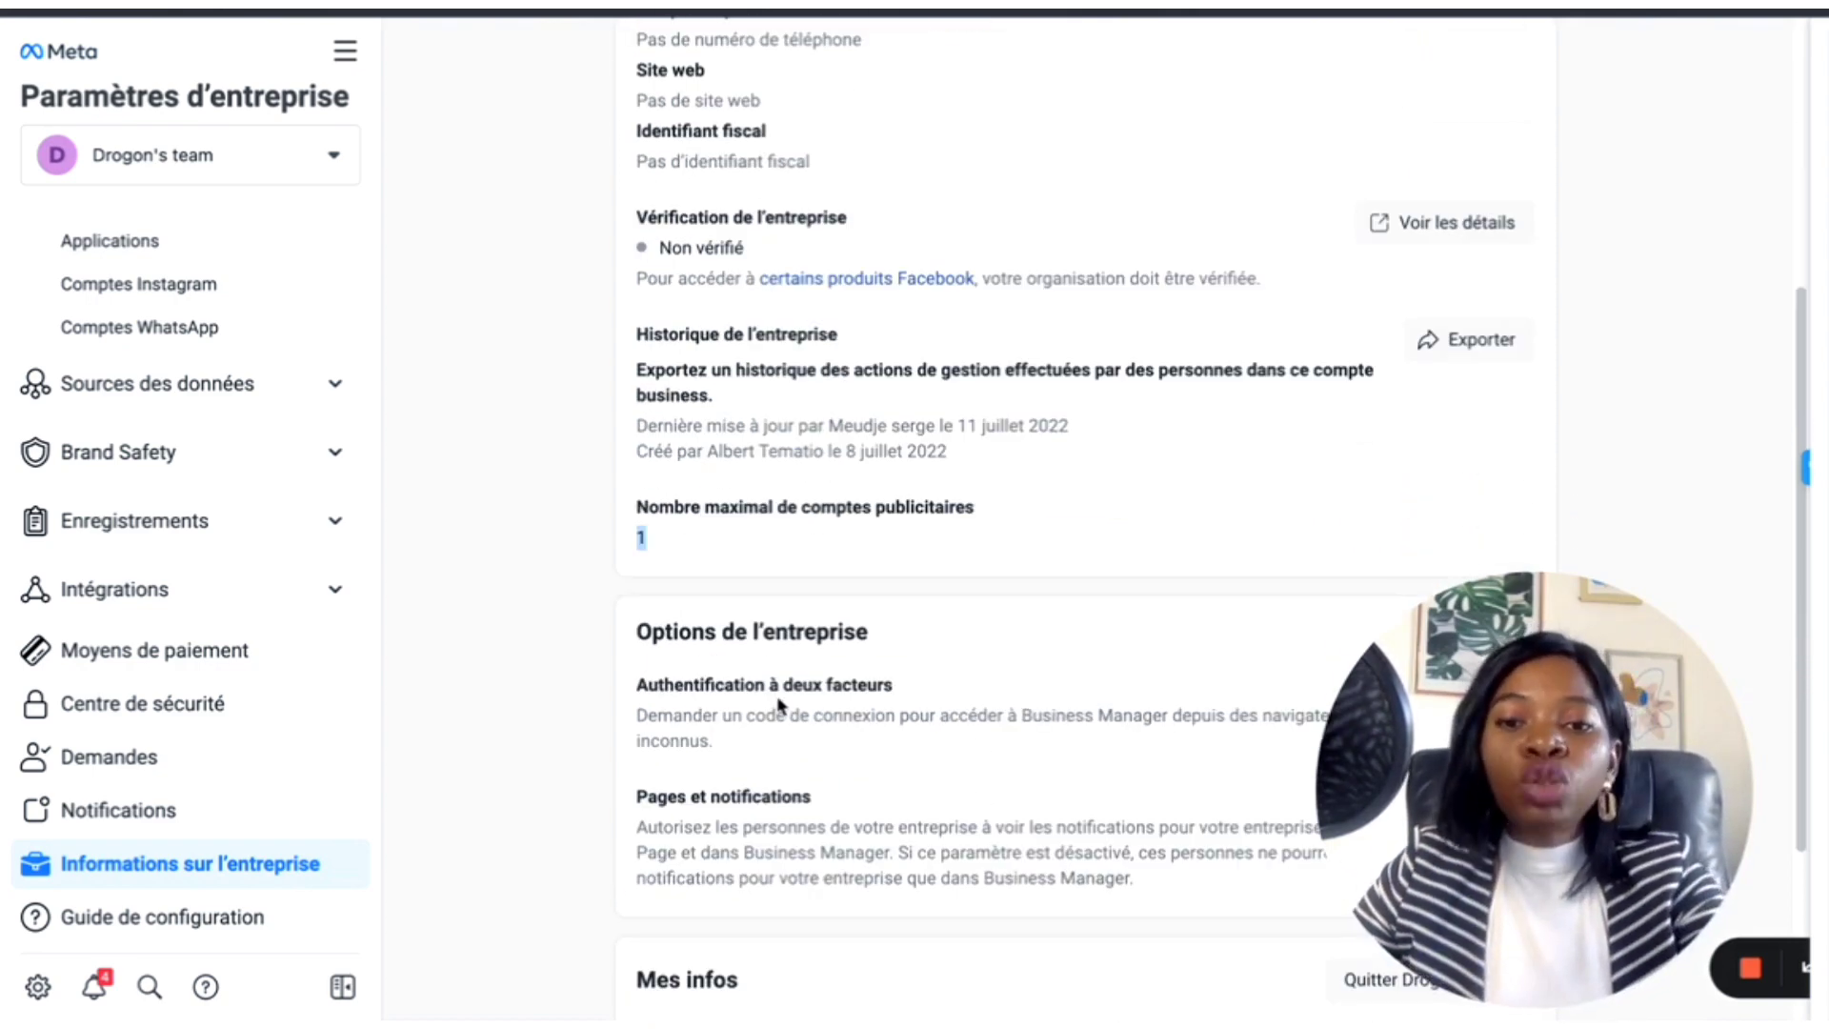
left_click_drag(1429, 728, 415, 840)
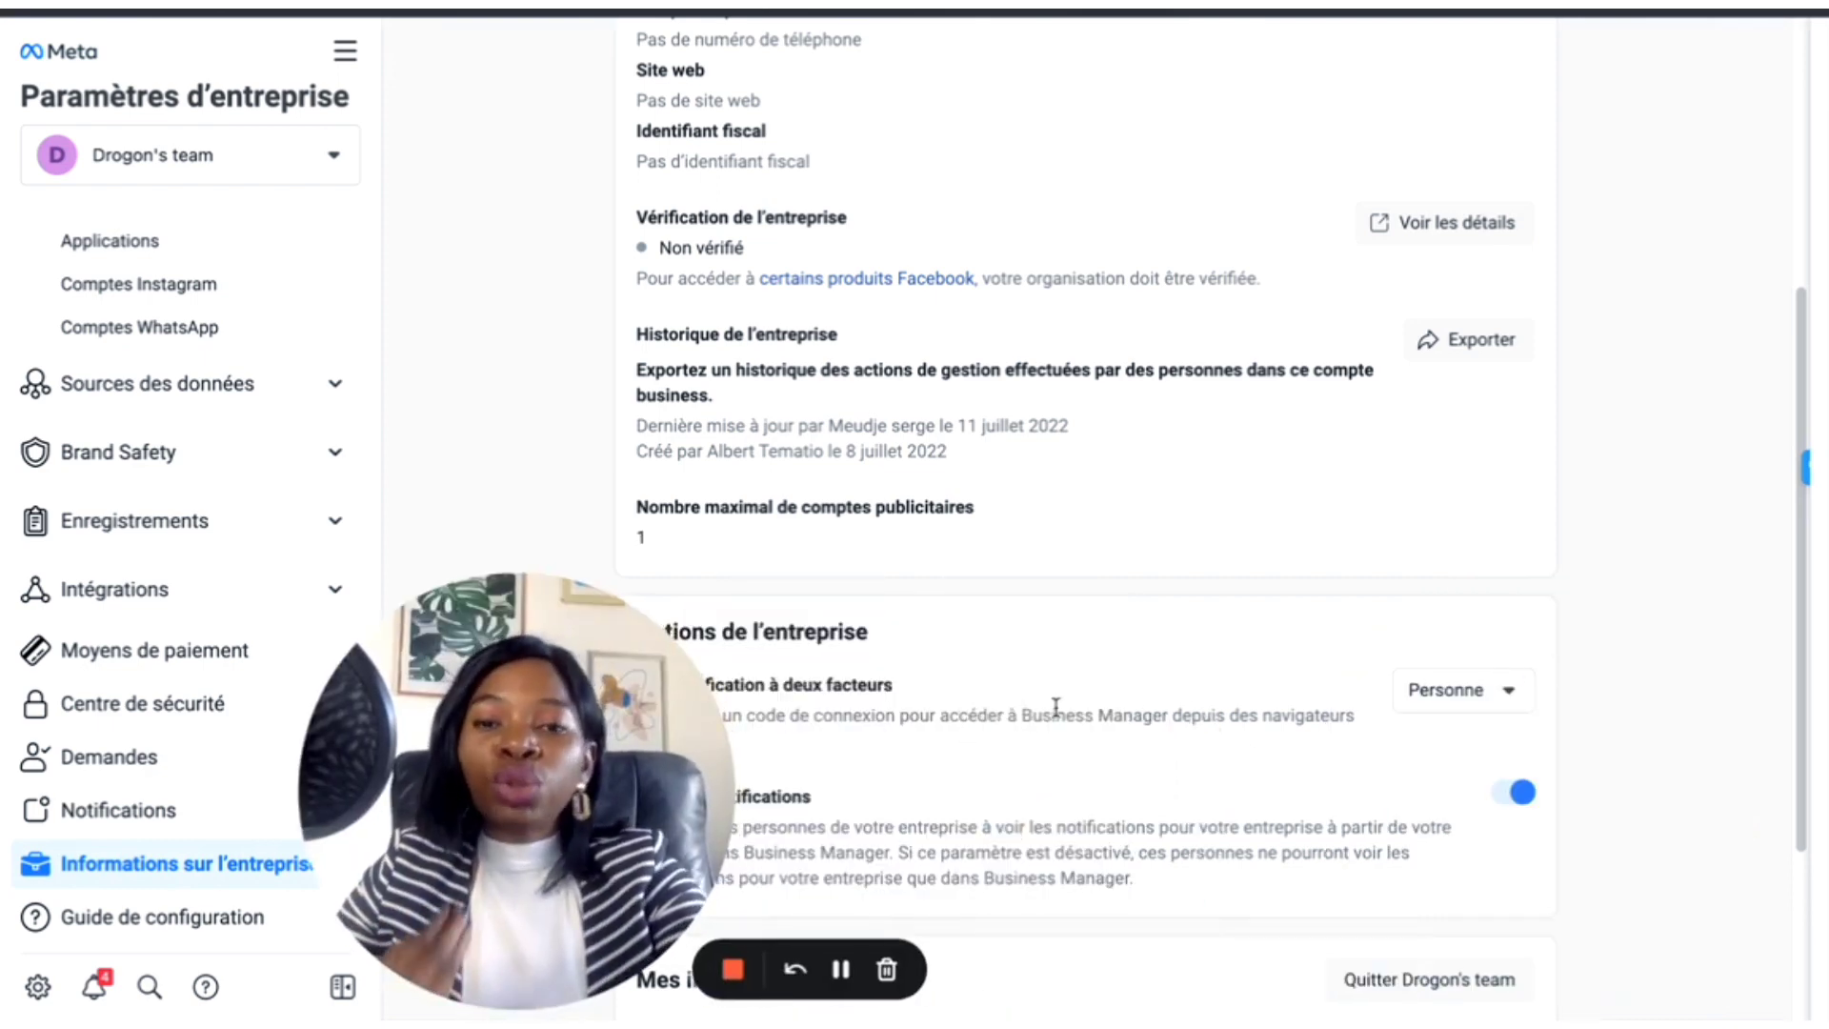
mouse_move(546, 808)
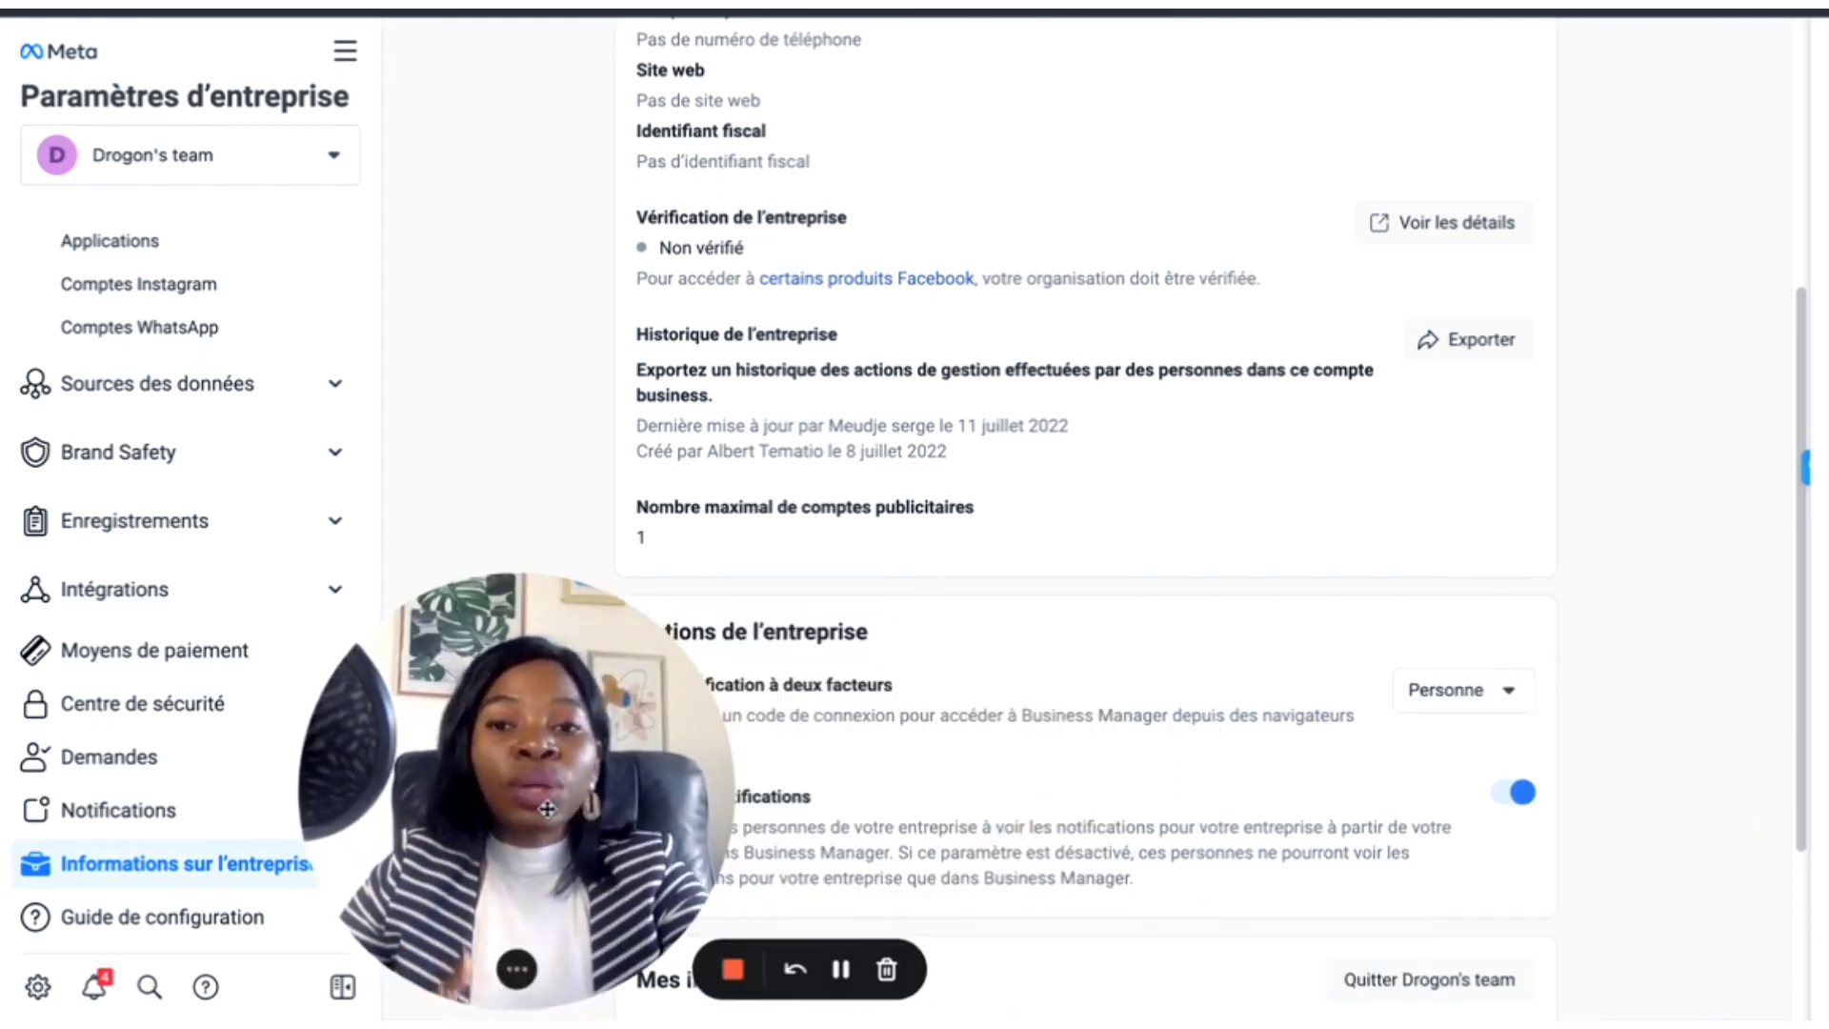
left_click_drag(547, 809, 1583, 809)
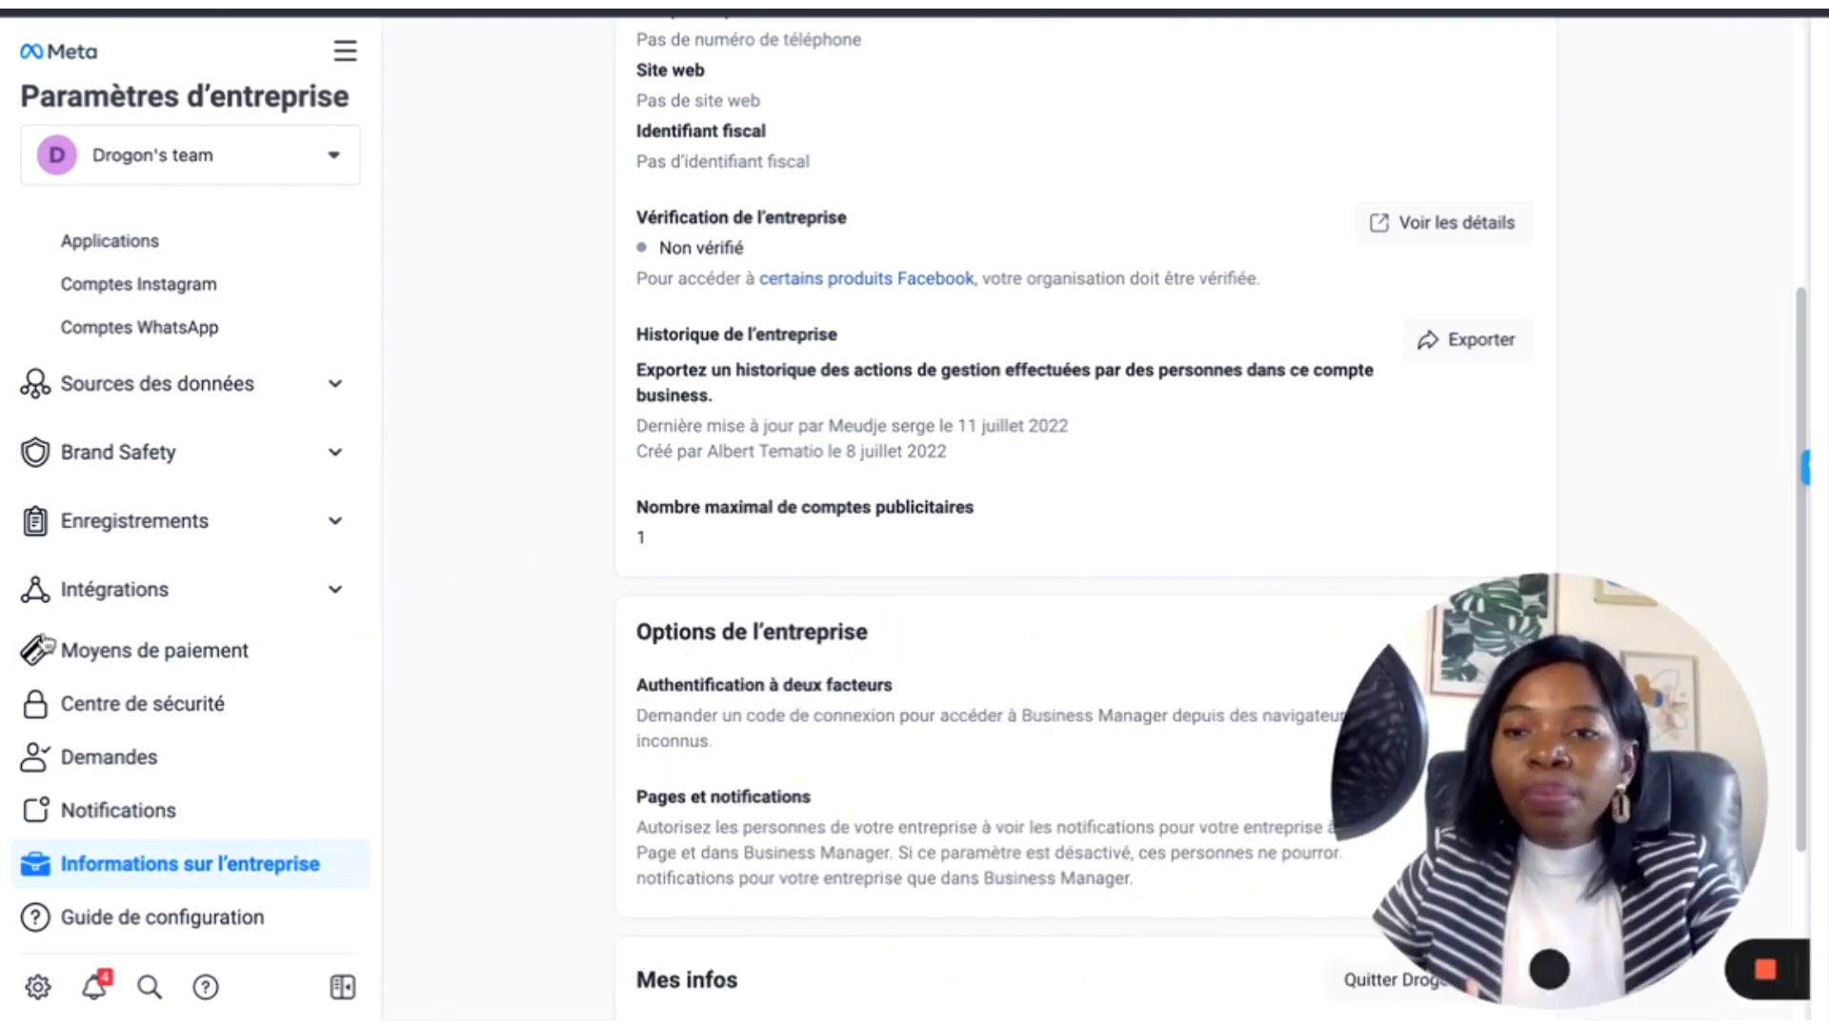
Step: Switch from the company settings to the Ads Manager (Gestionnaire de publicités)
scroll(95, 581, "up", 4)
scroll(103, 570, "up", 1)
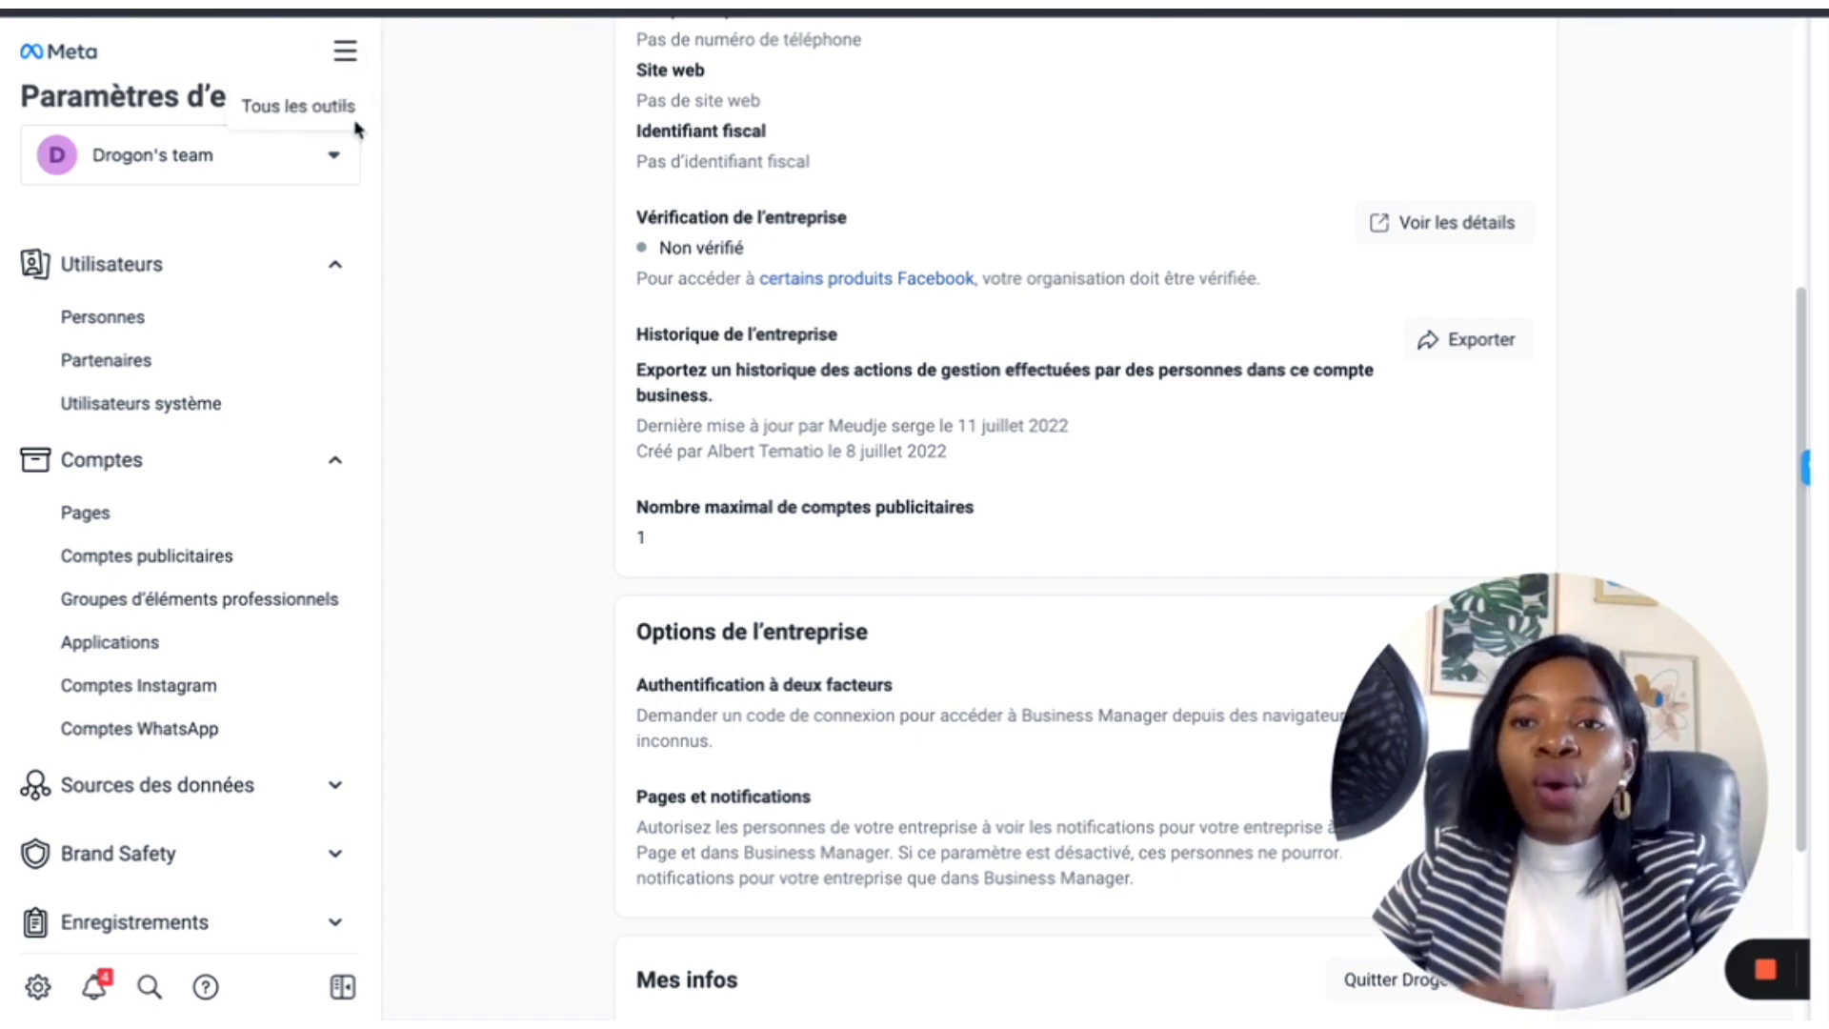
left_click(347, 53)
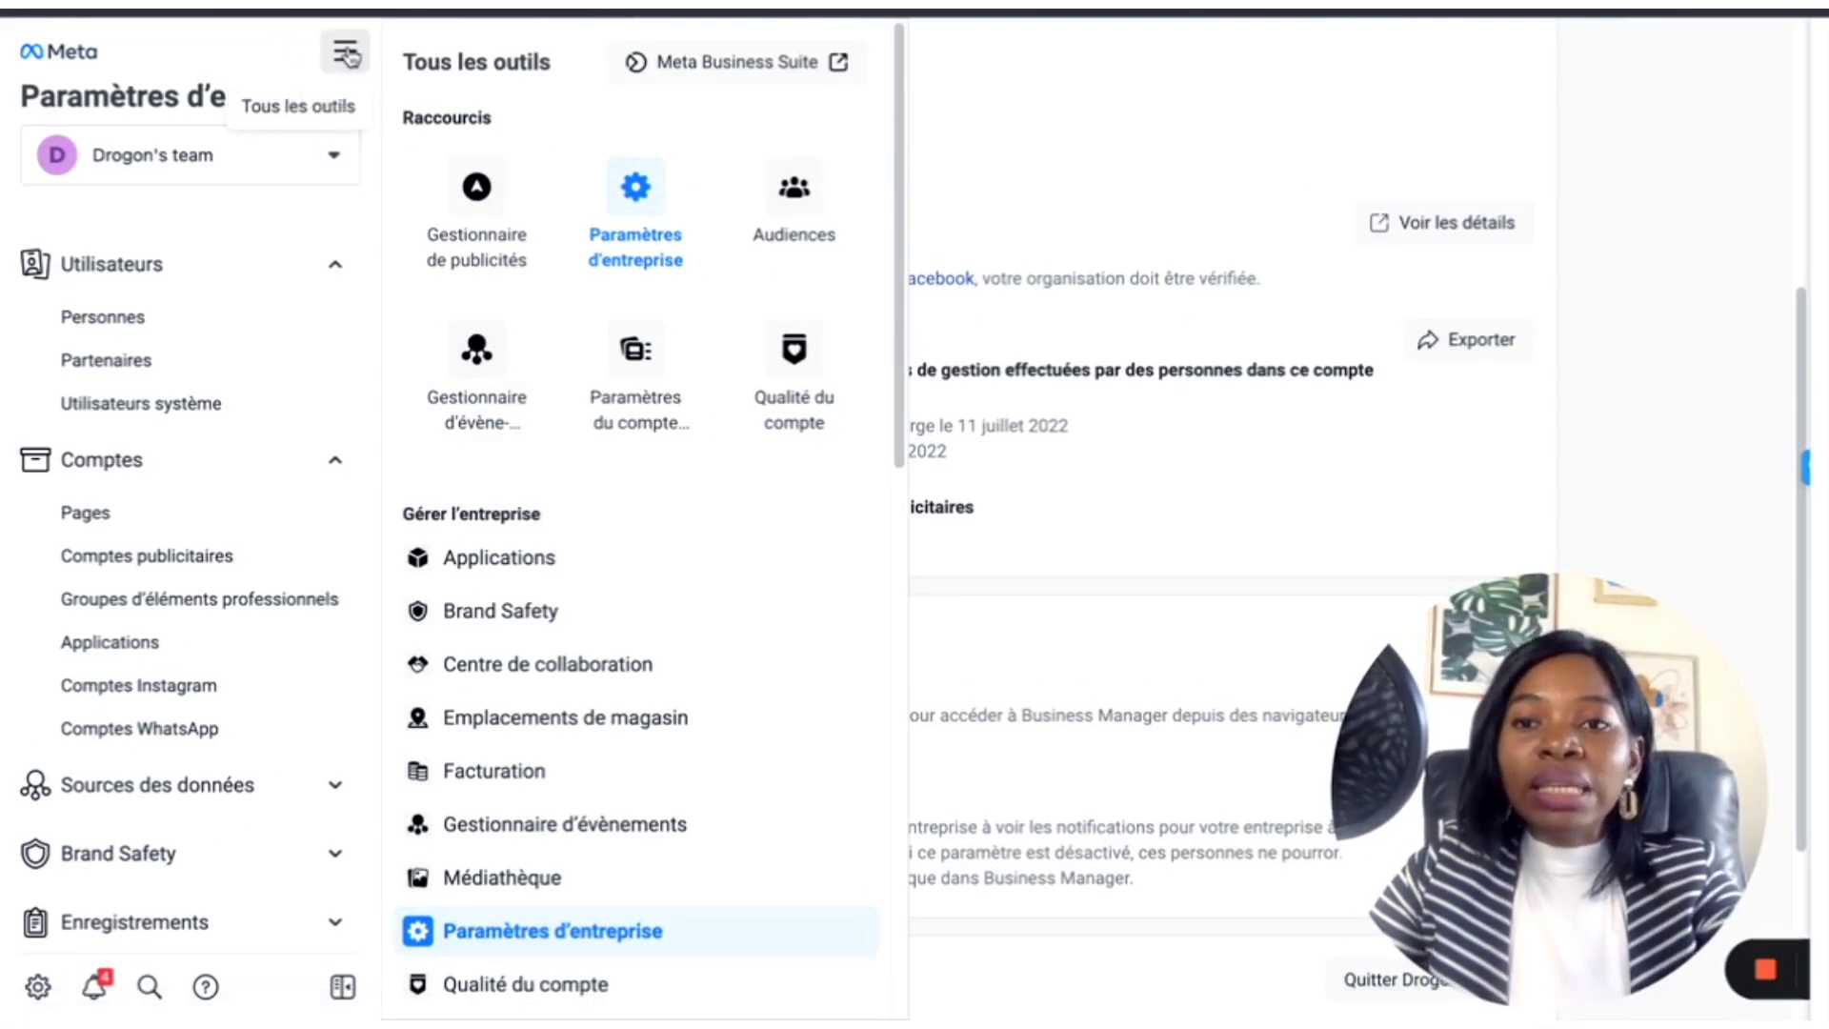
left_click(472, 191)
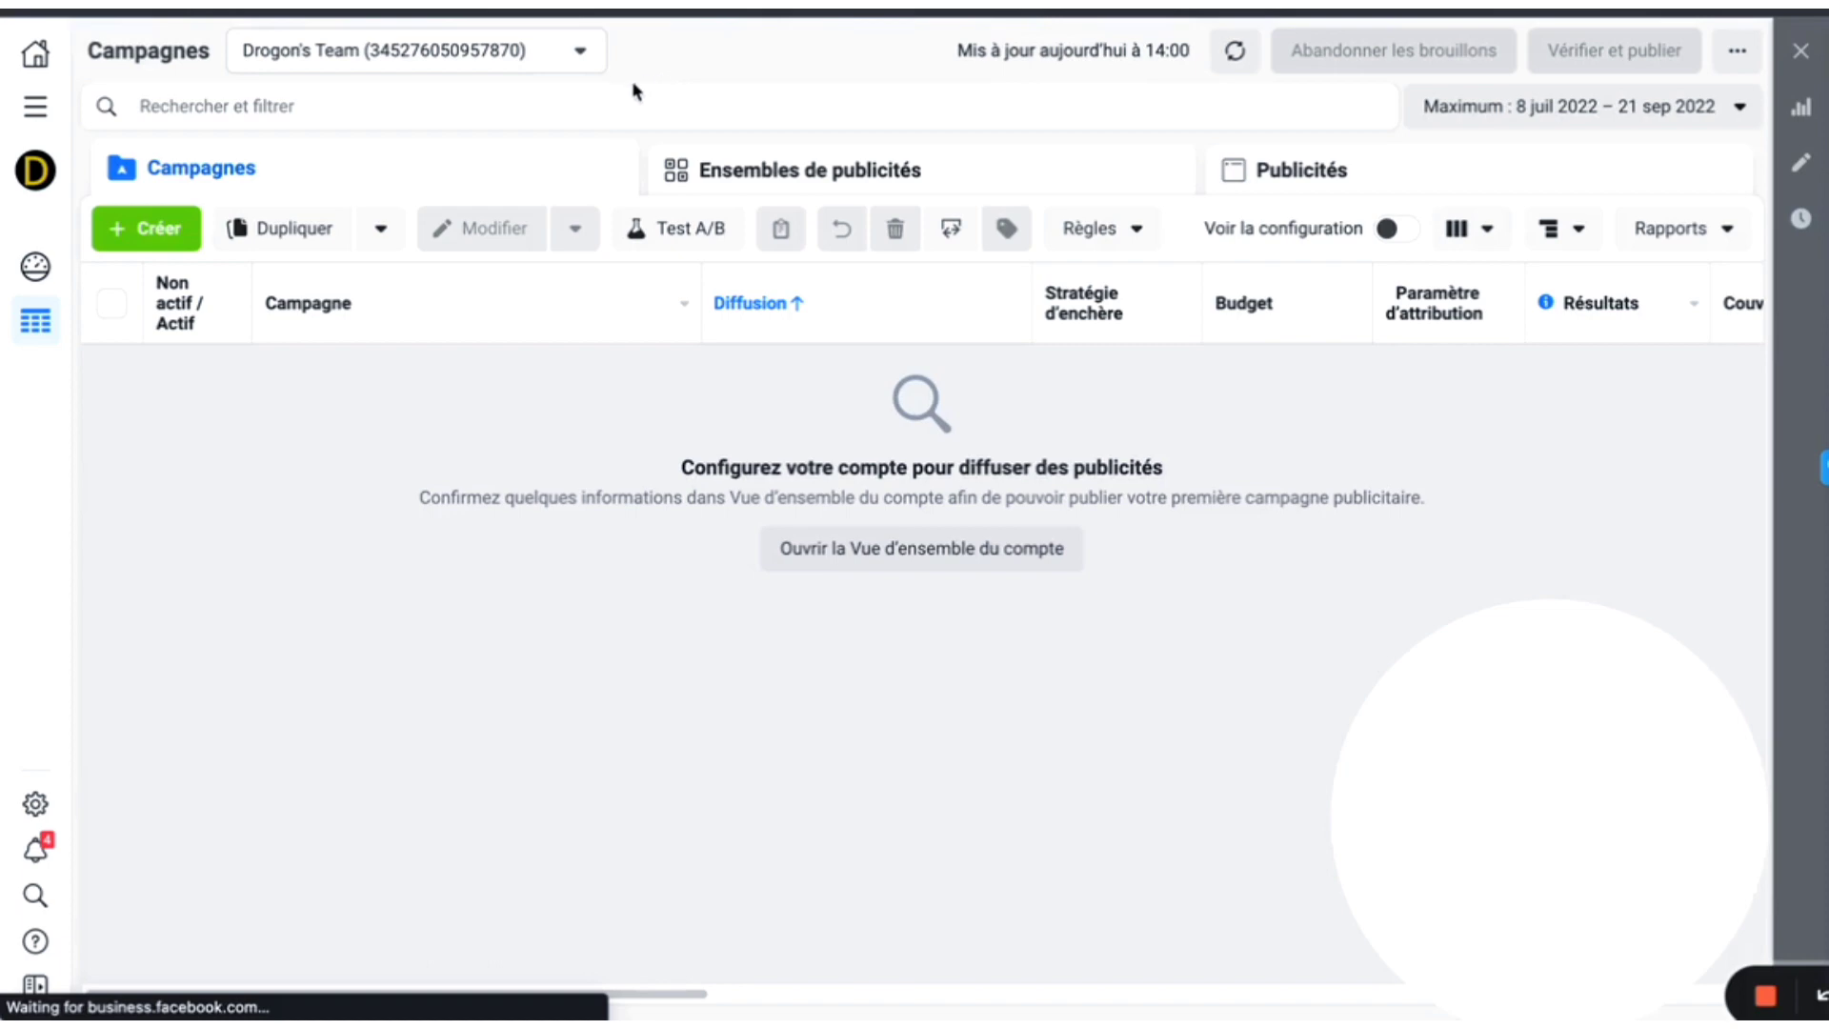
Step: Create a new campaign with the Ventes objective and dismiss the Prospects campaign recommendation
left_click(130, 234)
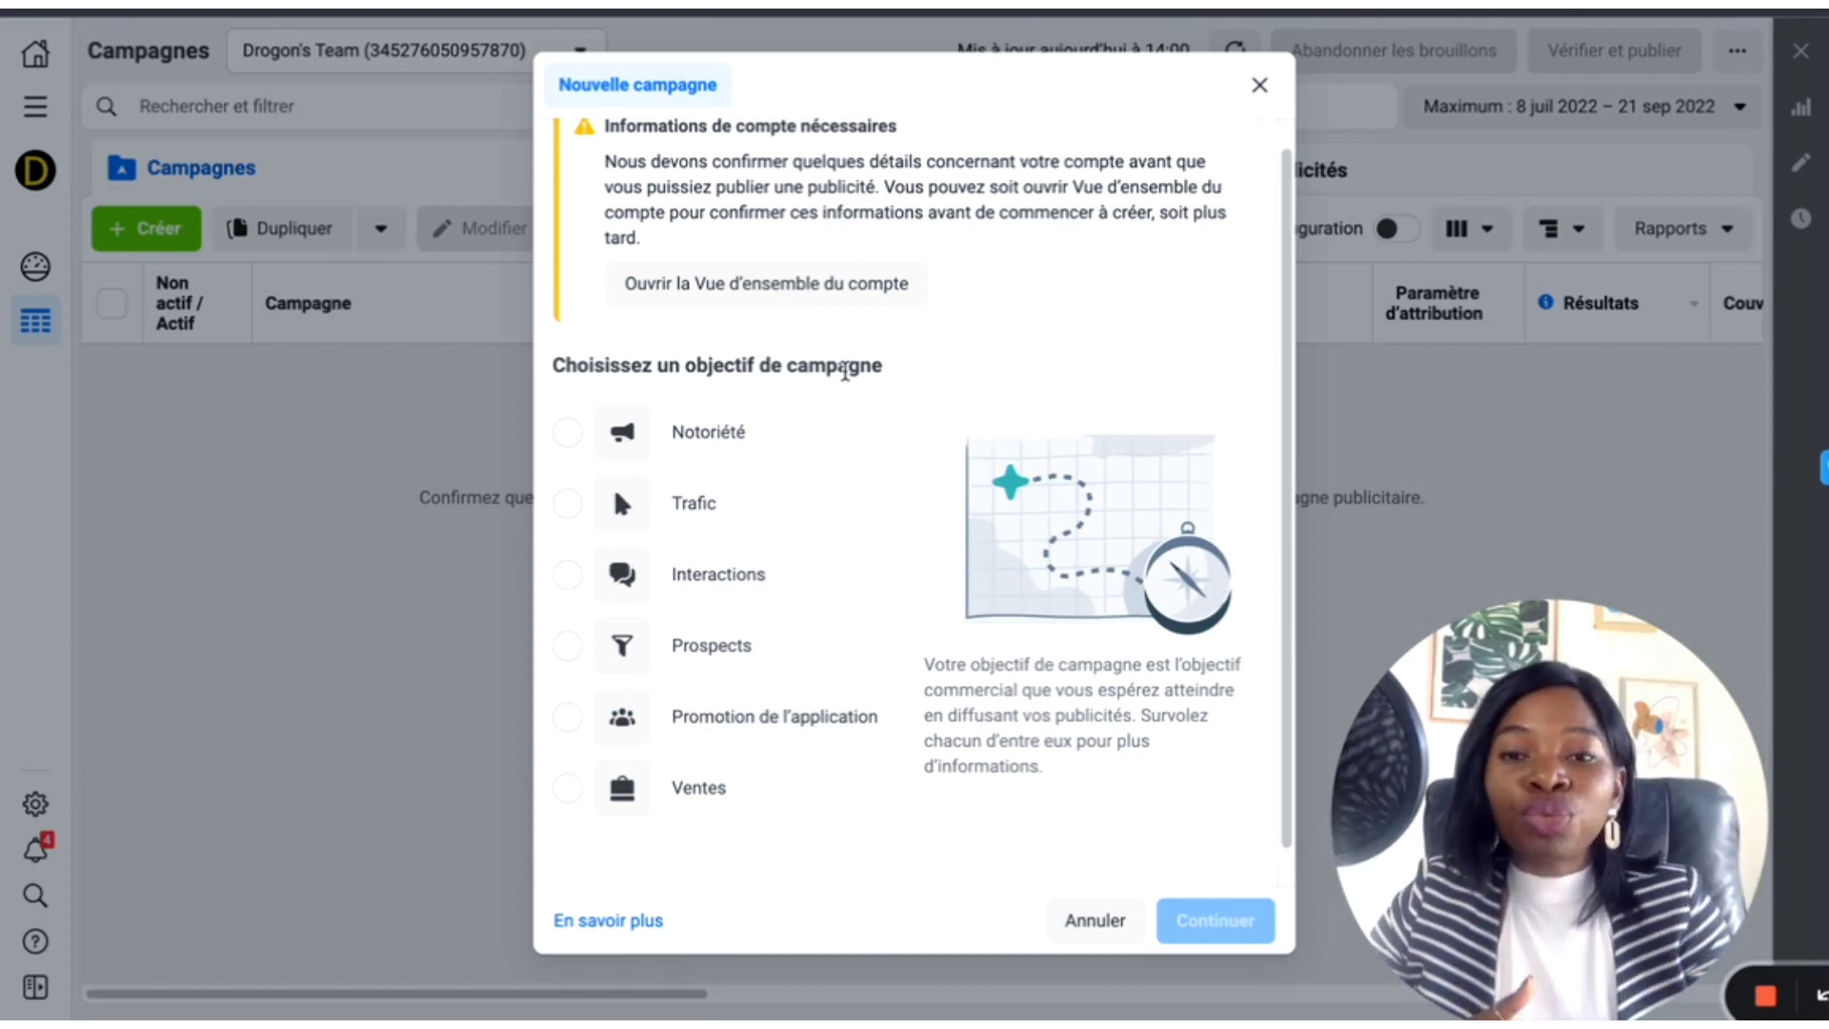
mouse_move(705, 511)
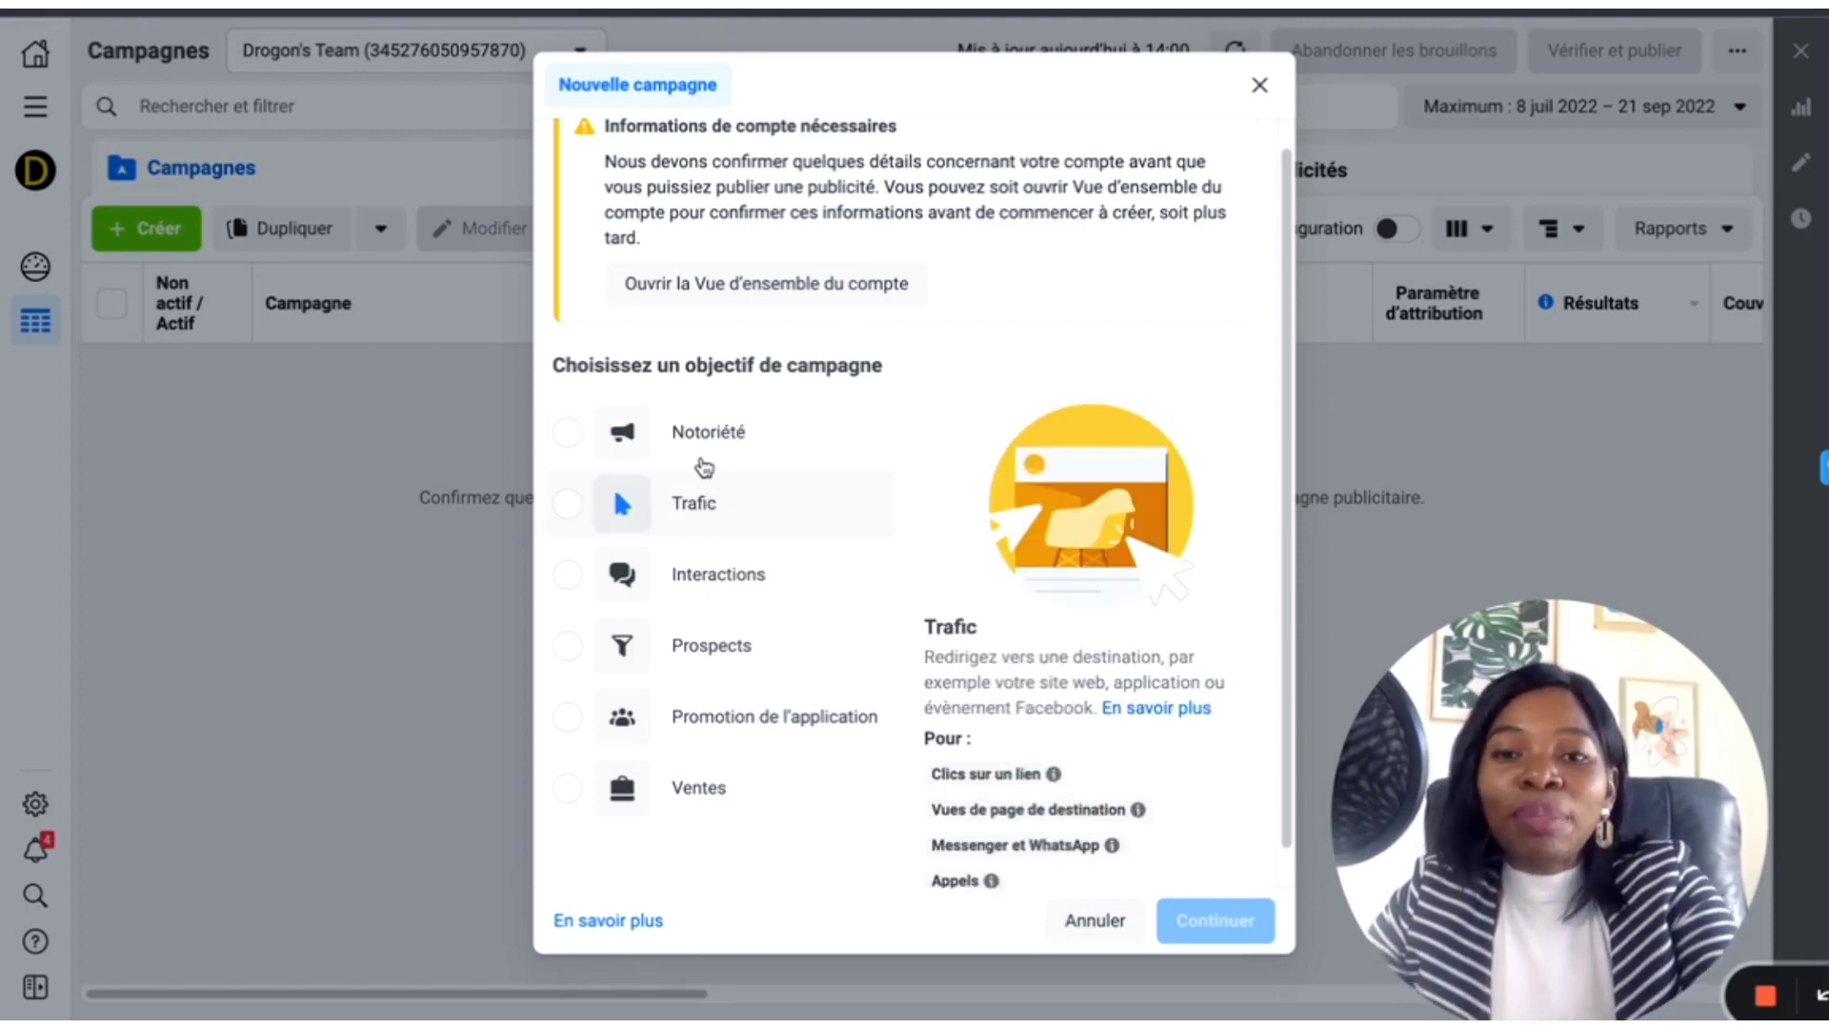
mouse_move(695, 446)
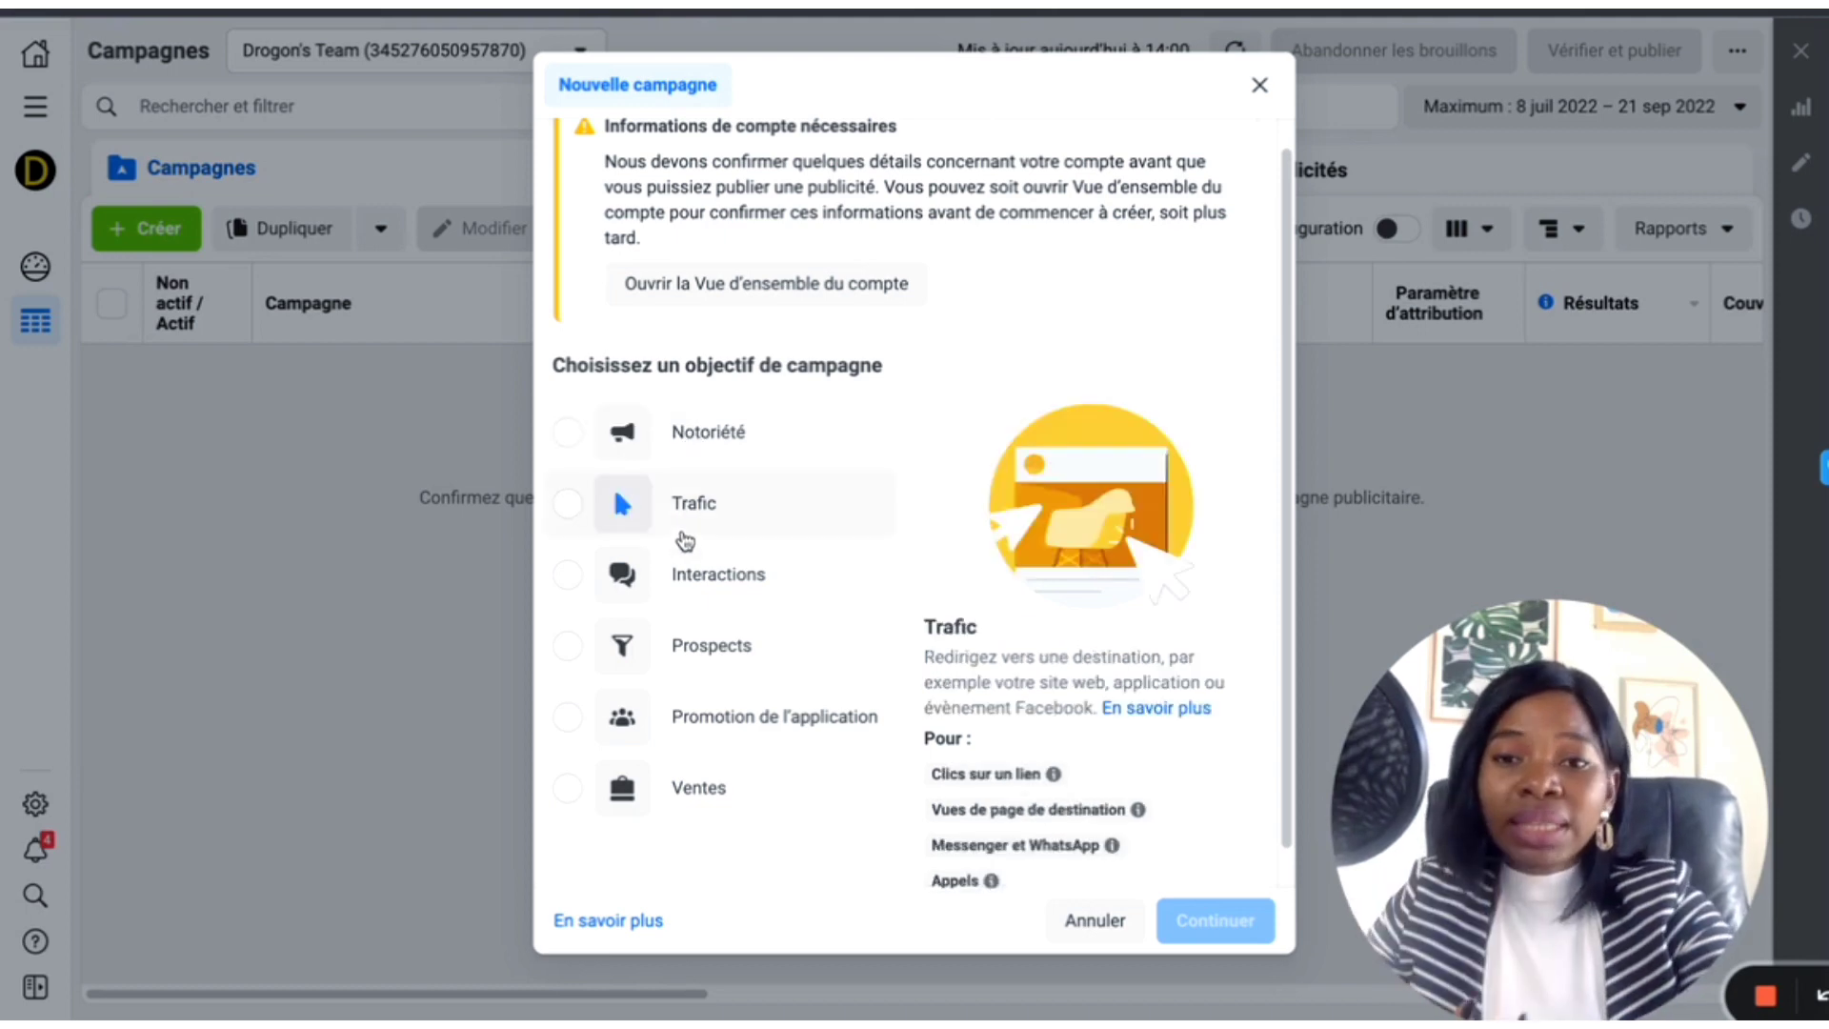
mouse_move(722, 586)
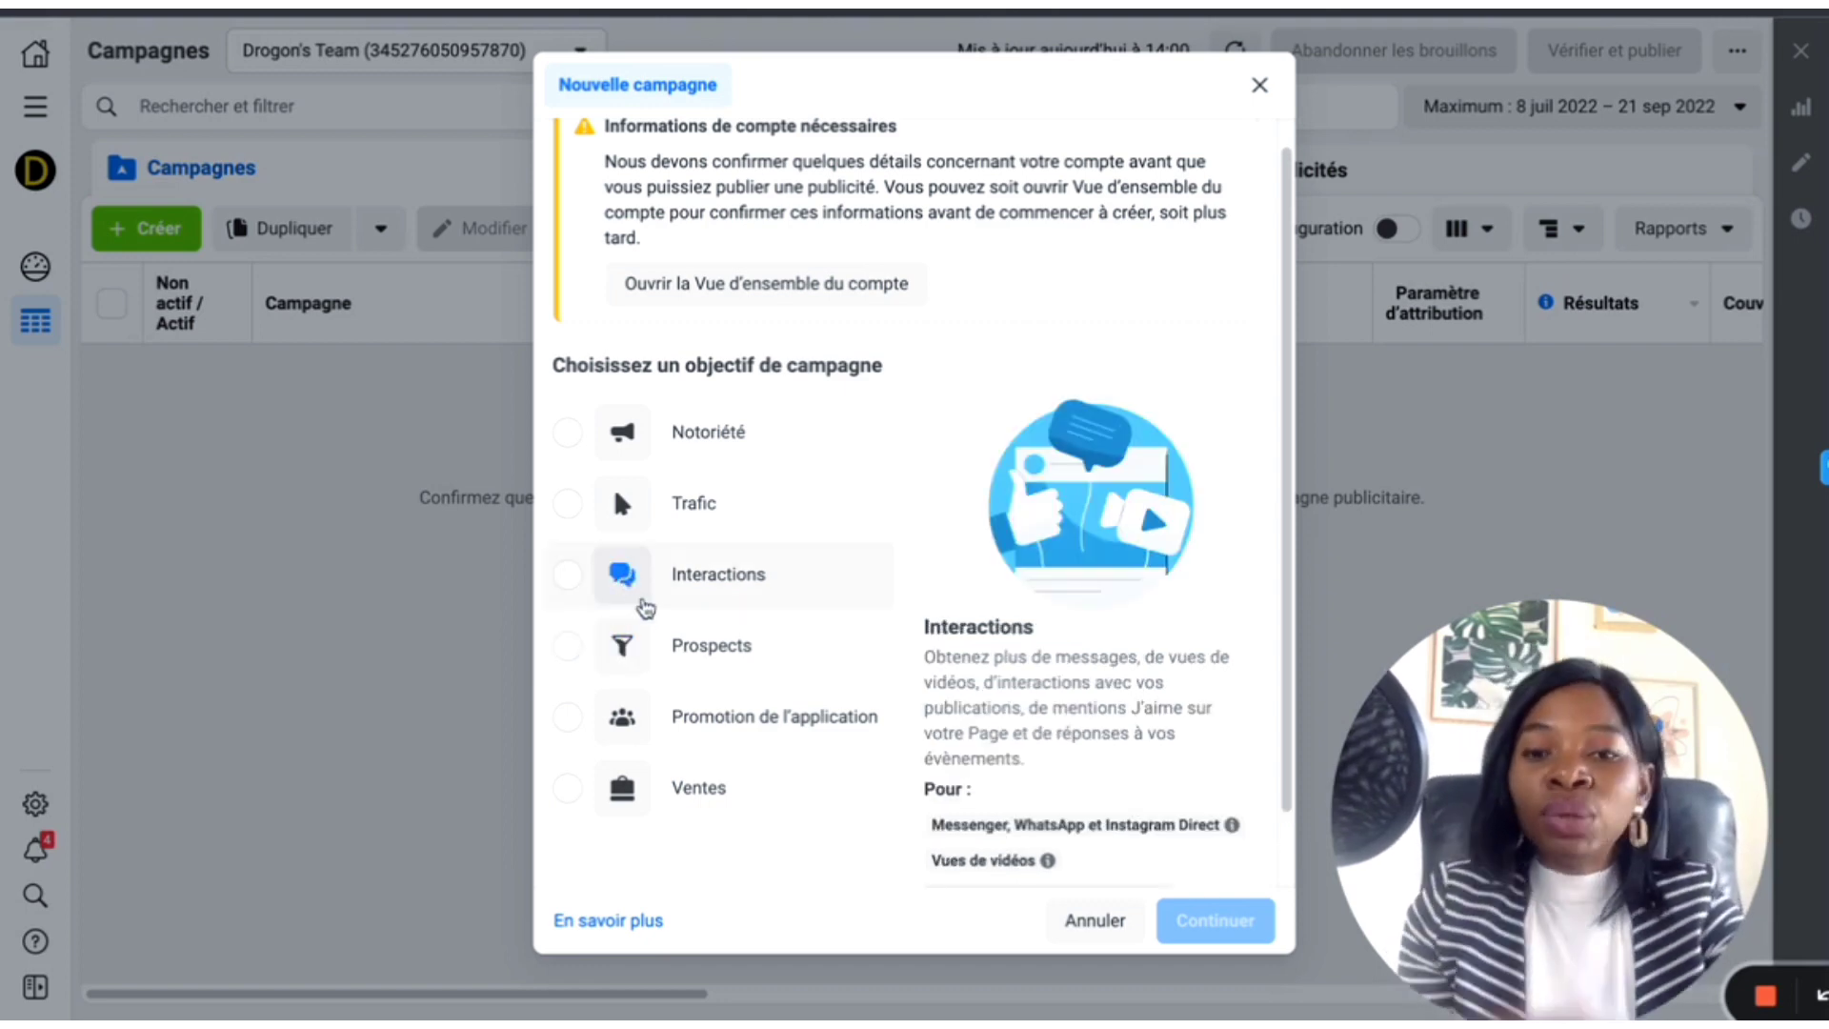
left_click(593, 798)
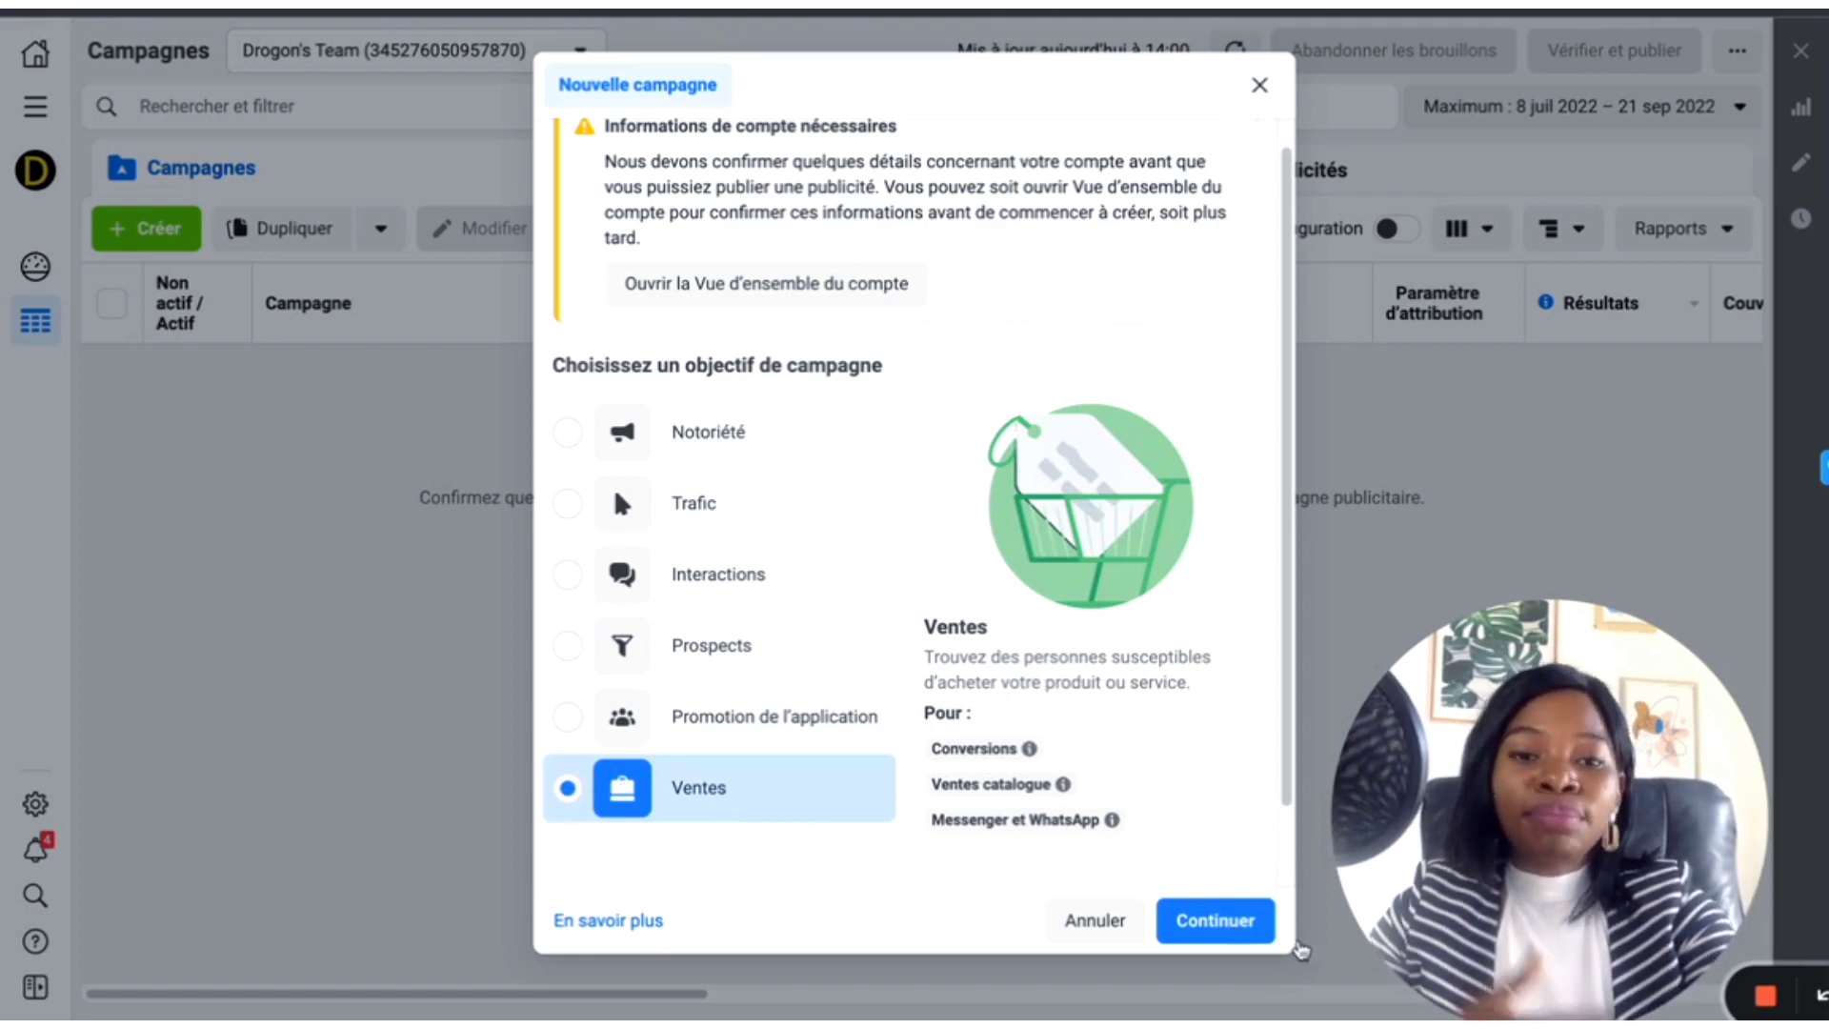
left_click(1202, 922)
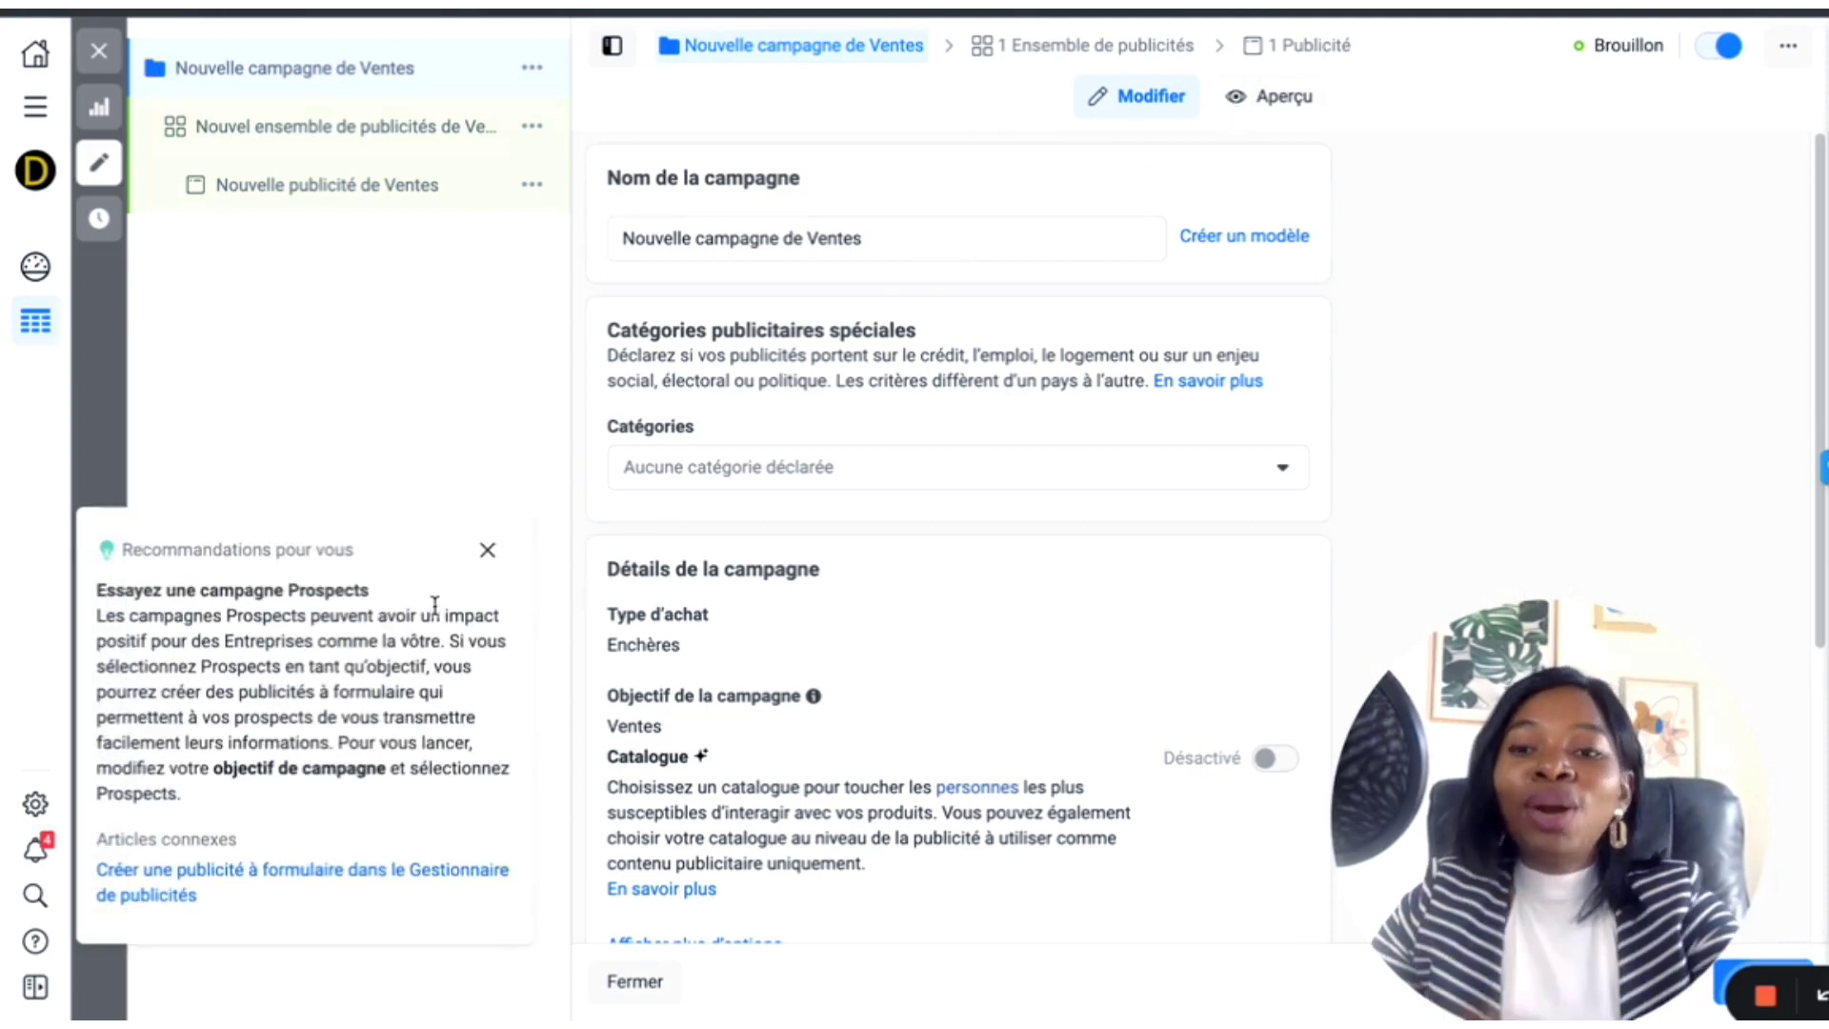
left_click(487, 550)
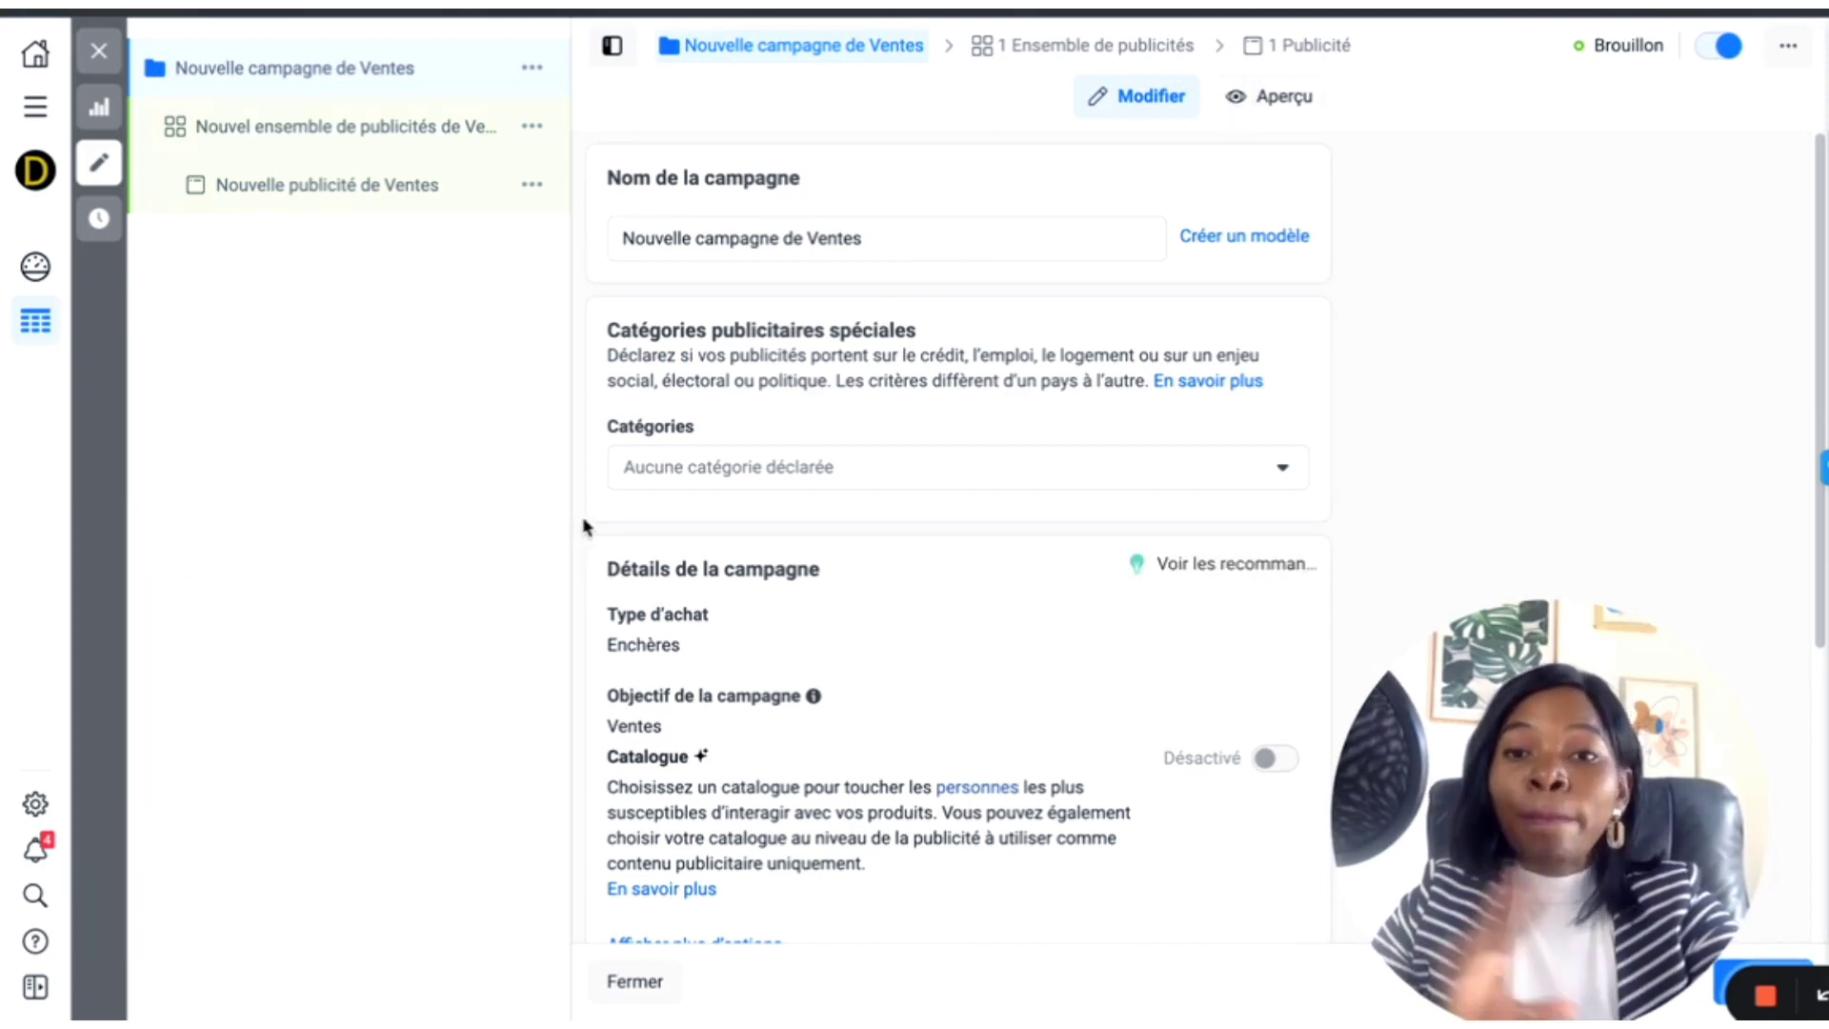
Step: Rename the campaign as Ventes_Restaurant
left_click(828, 240)
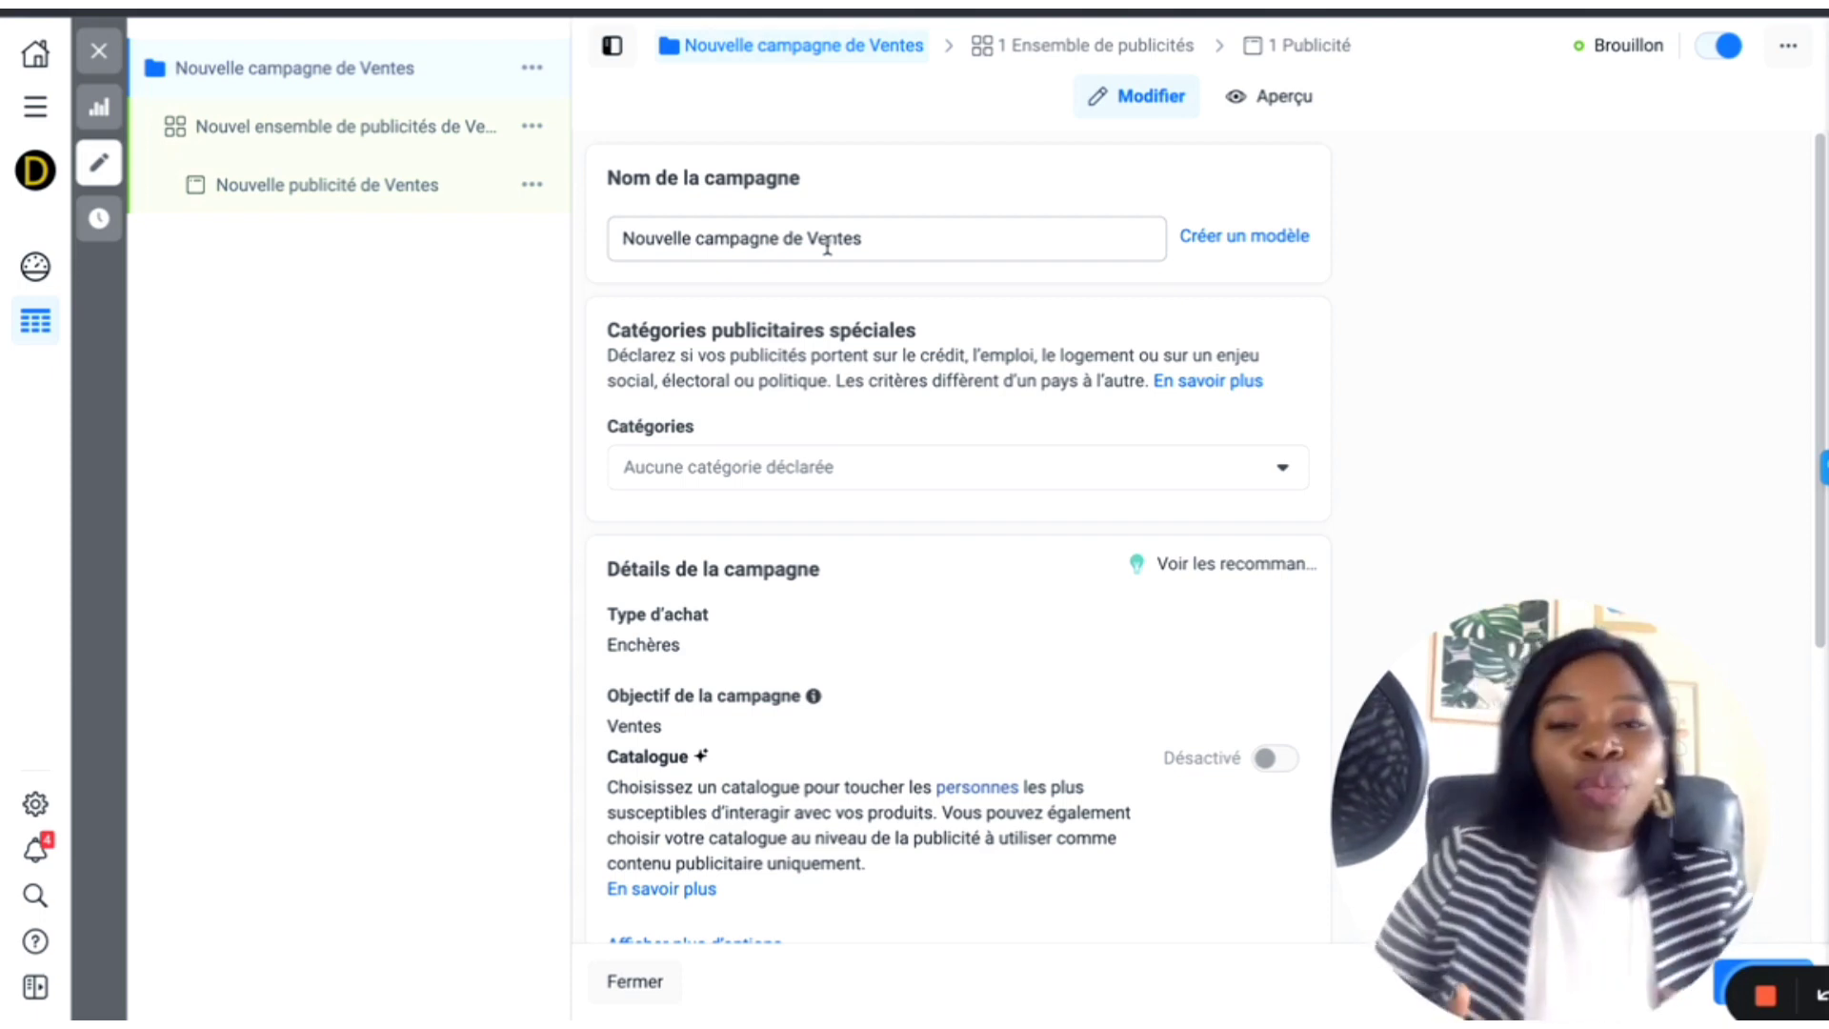
triple_click(819, 237)
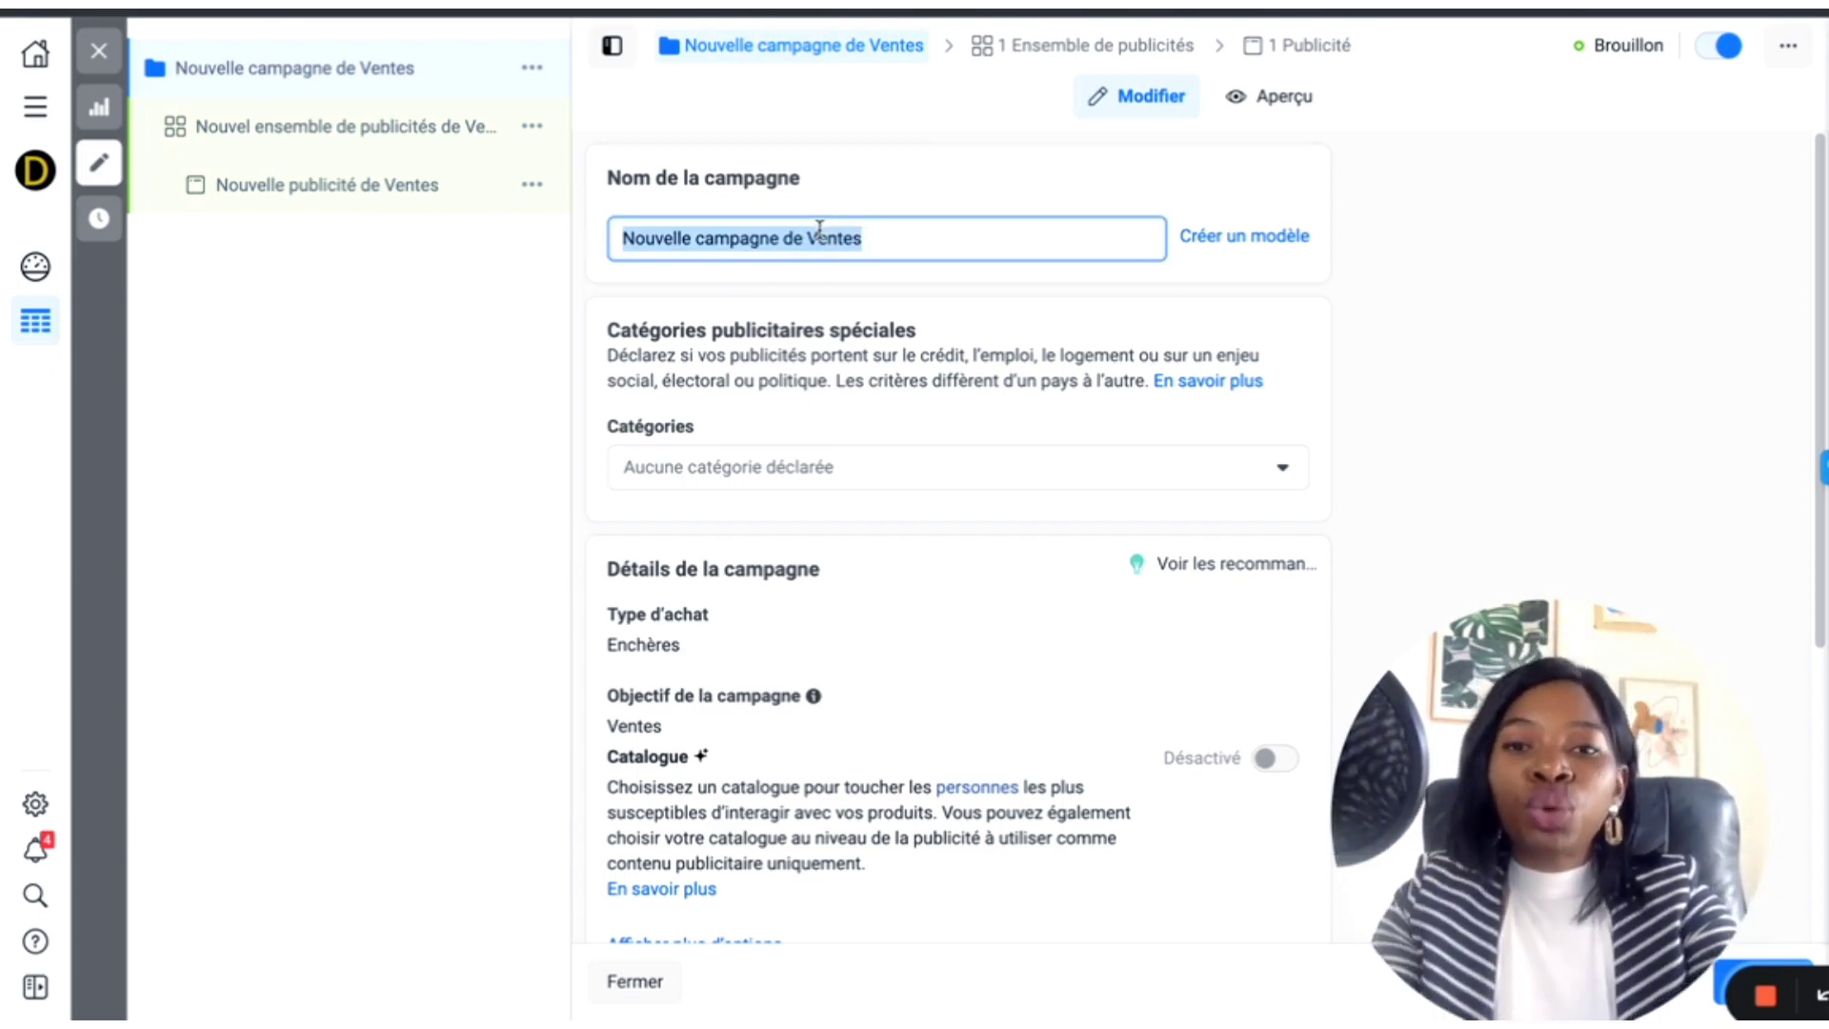
left_click_drag(811, 240, 623, 244)
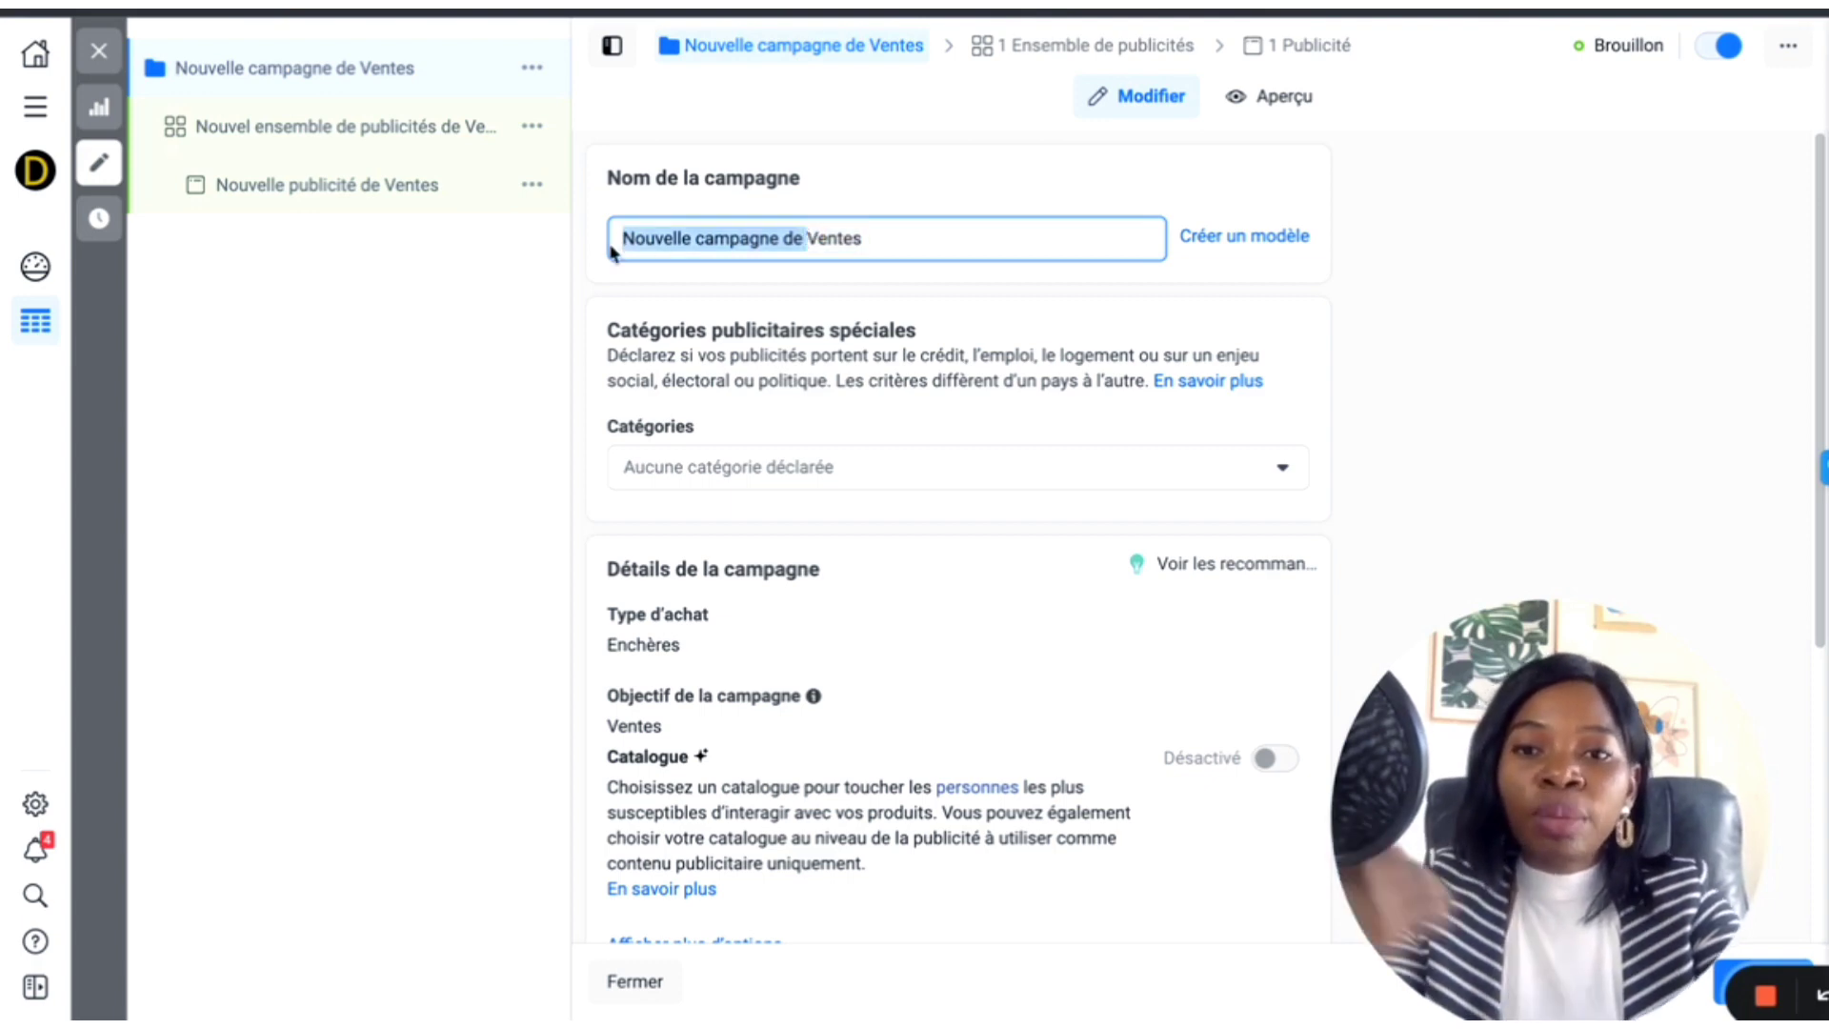
key("BackSpace")
key("End")
type("_Restauta")
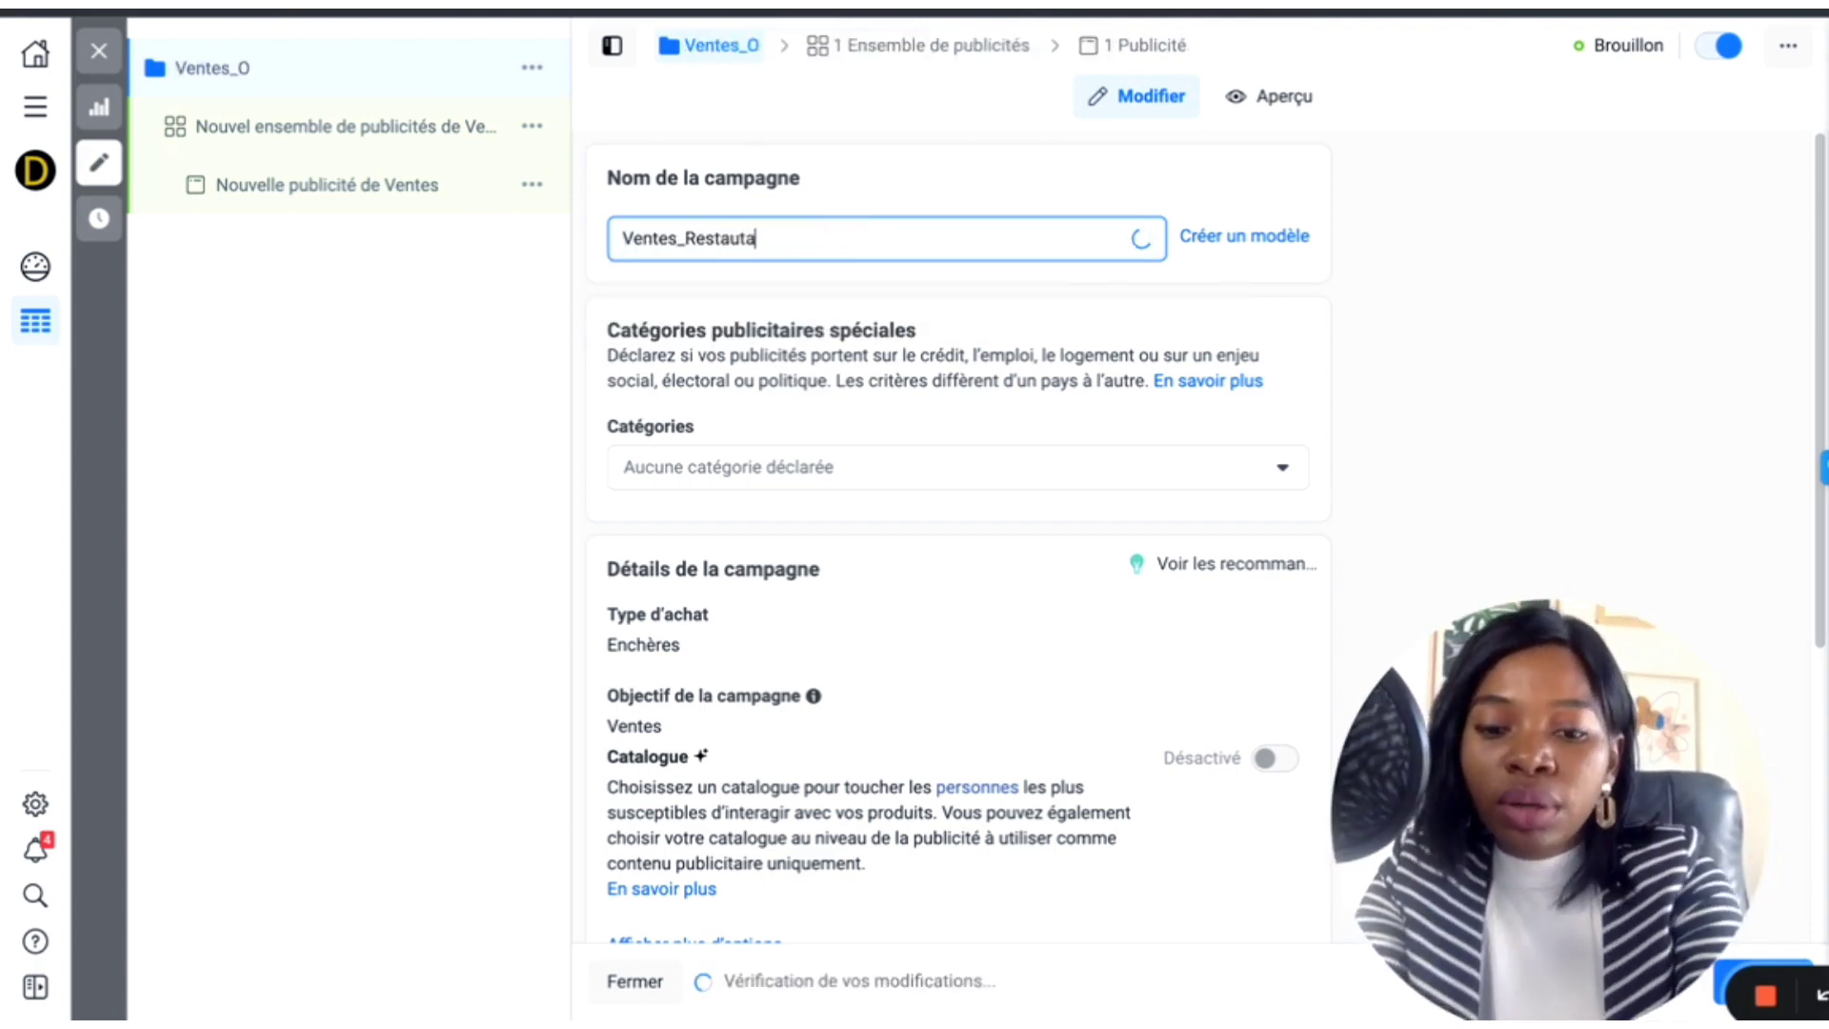
key("BackSpace")
key("BackSpace")
type("rant")
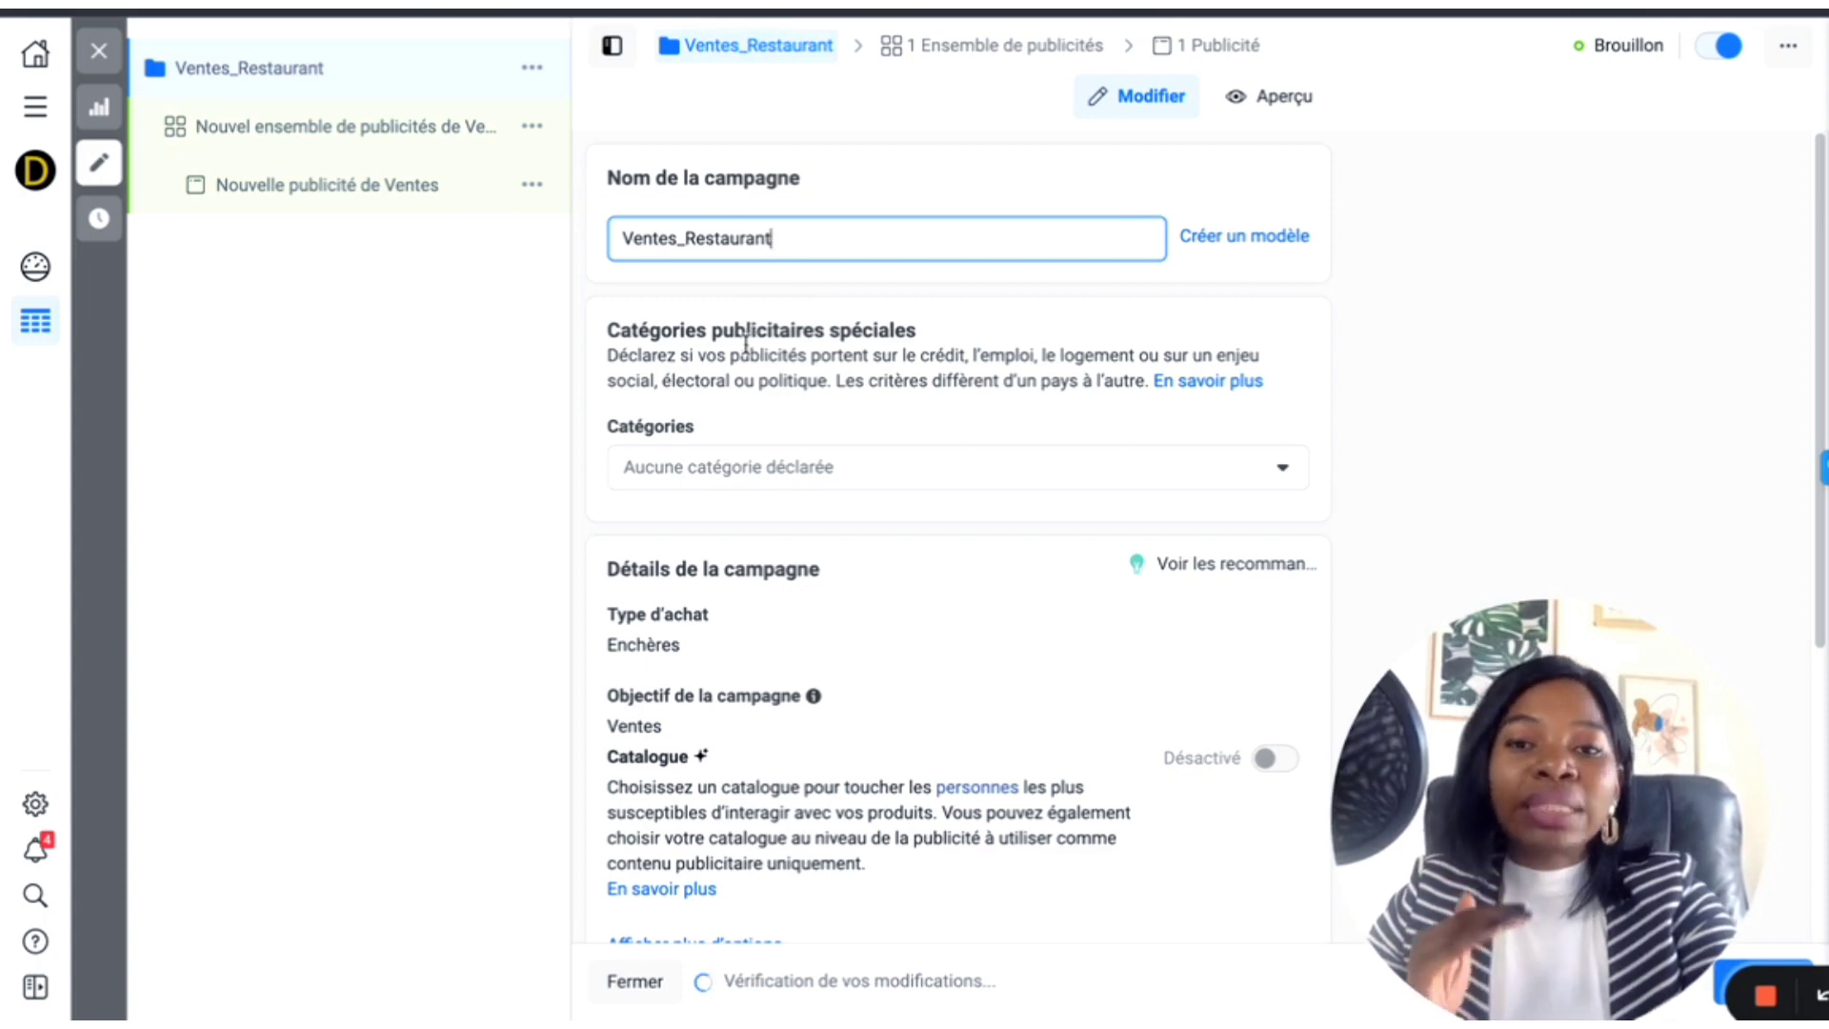
Step: Review the remaining campaign settings, keeping the A/B test and Advantage campaign budget off, and proceed to the ad set
scroll(951, 377, "down", 1)
scroll(991, 419, "down", 5)
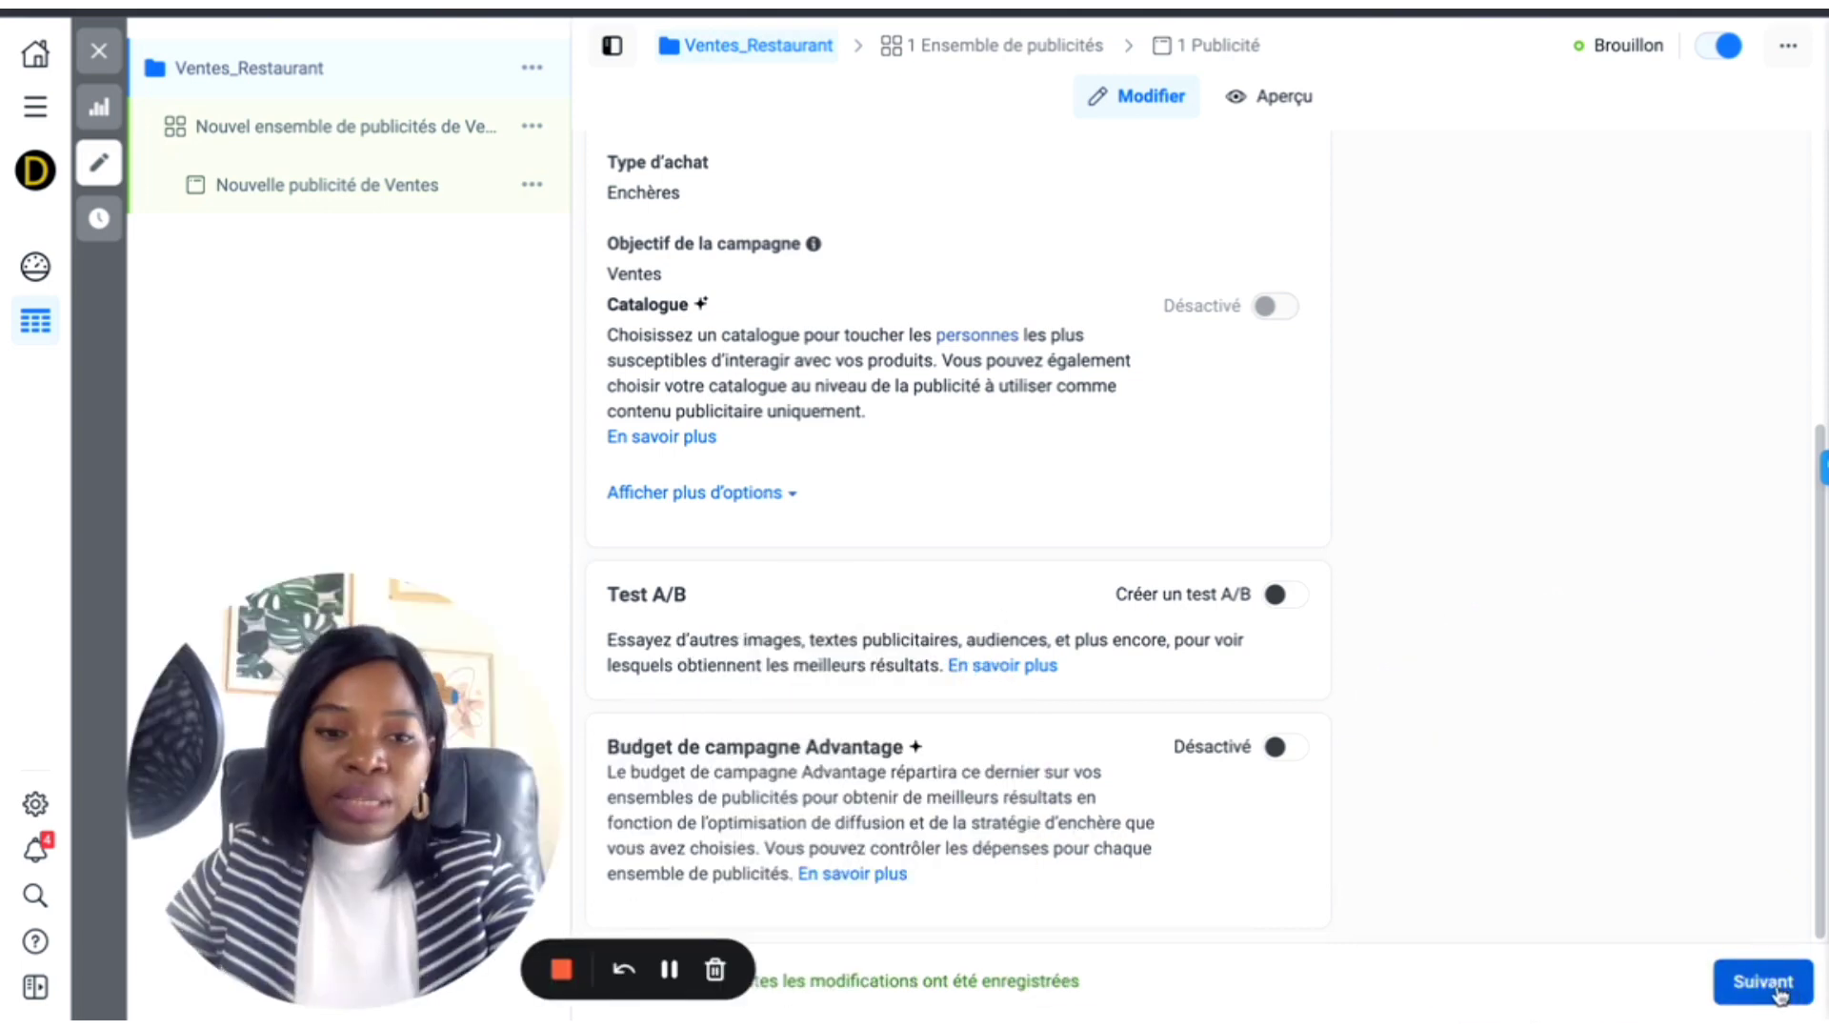
left_click(1778, 991)
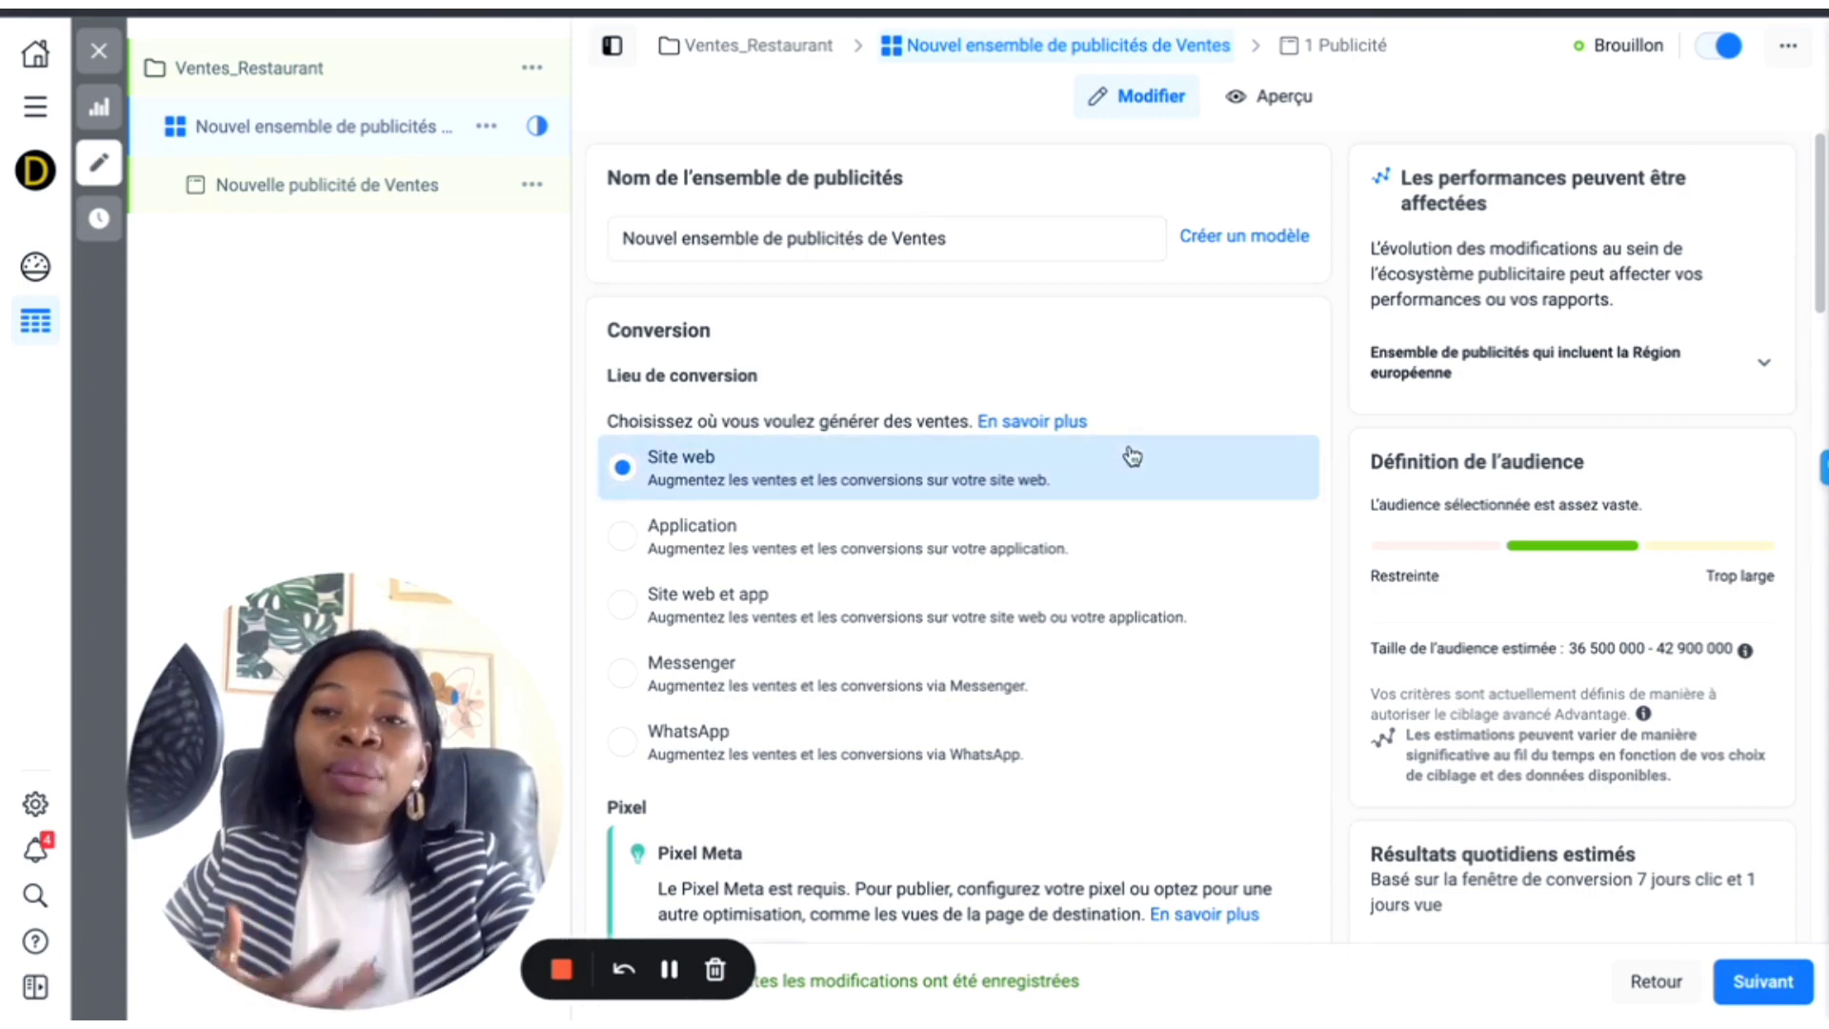
Step: Review the ad set's conversion locations and pixel section, view the pixel creation form and close it without creating a pixel
scroll(1132, 456, "down", 2)
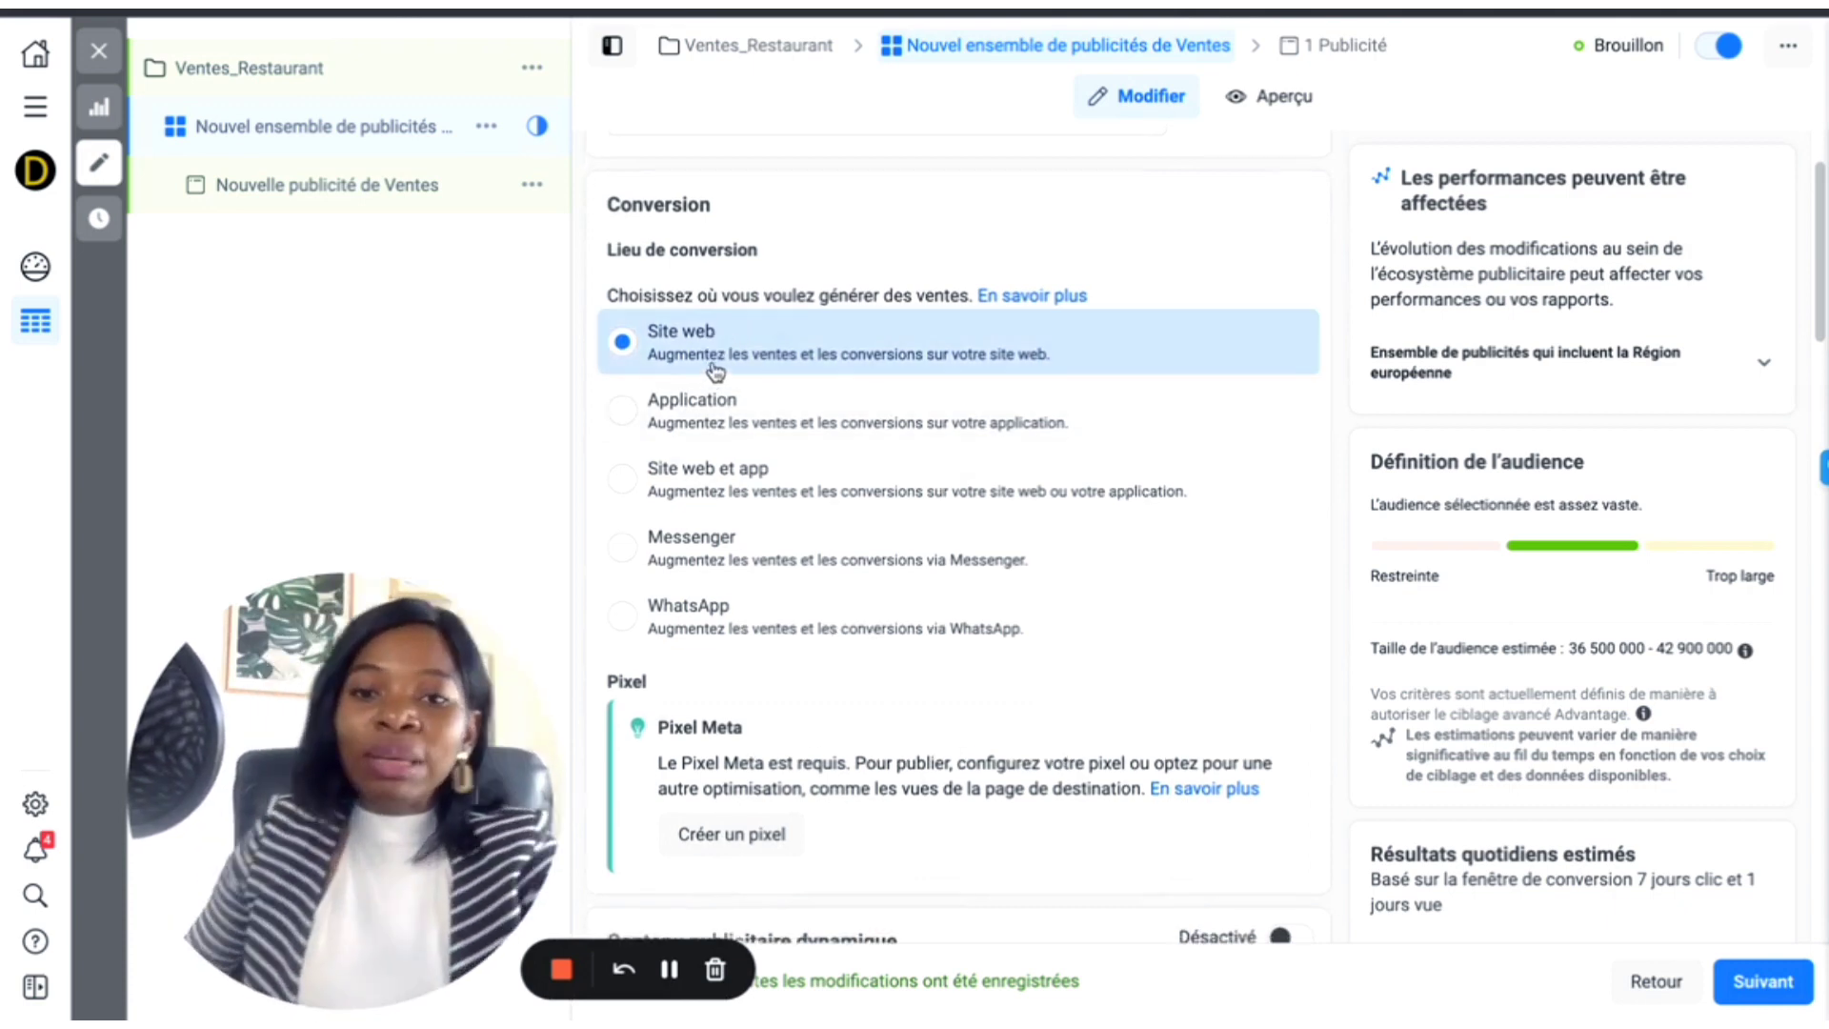
scroll(924, 577, "down", 1)
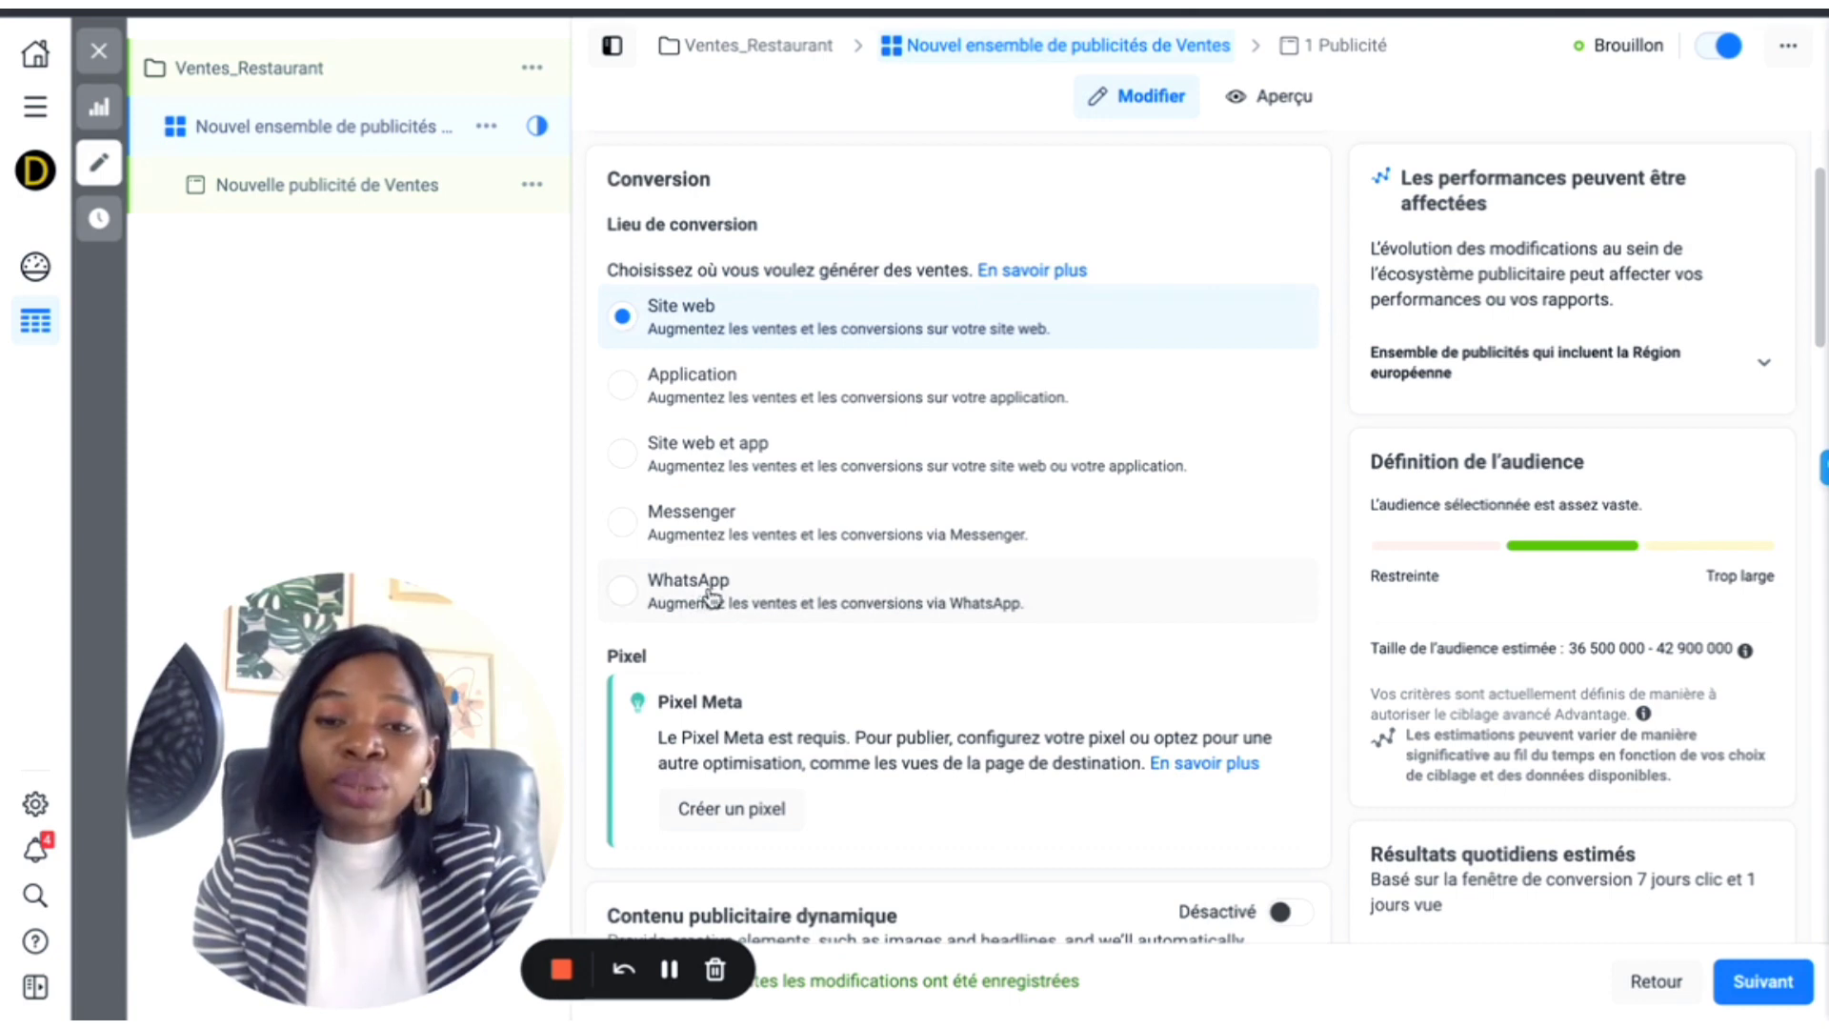
scroll(707, 598, "down", 3)
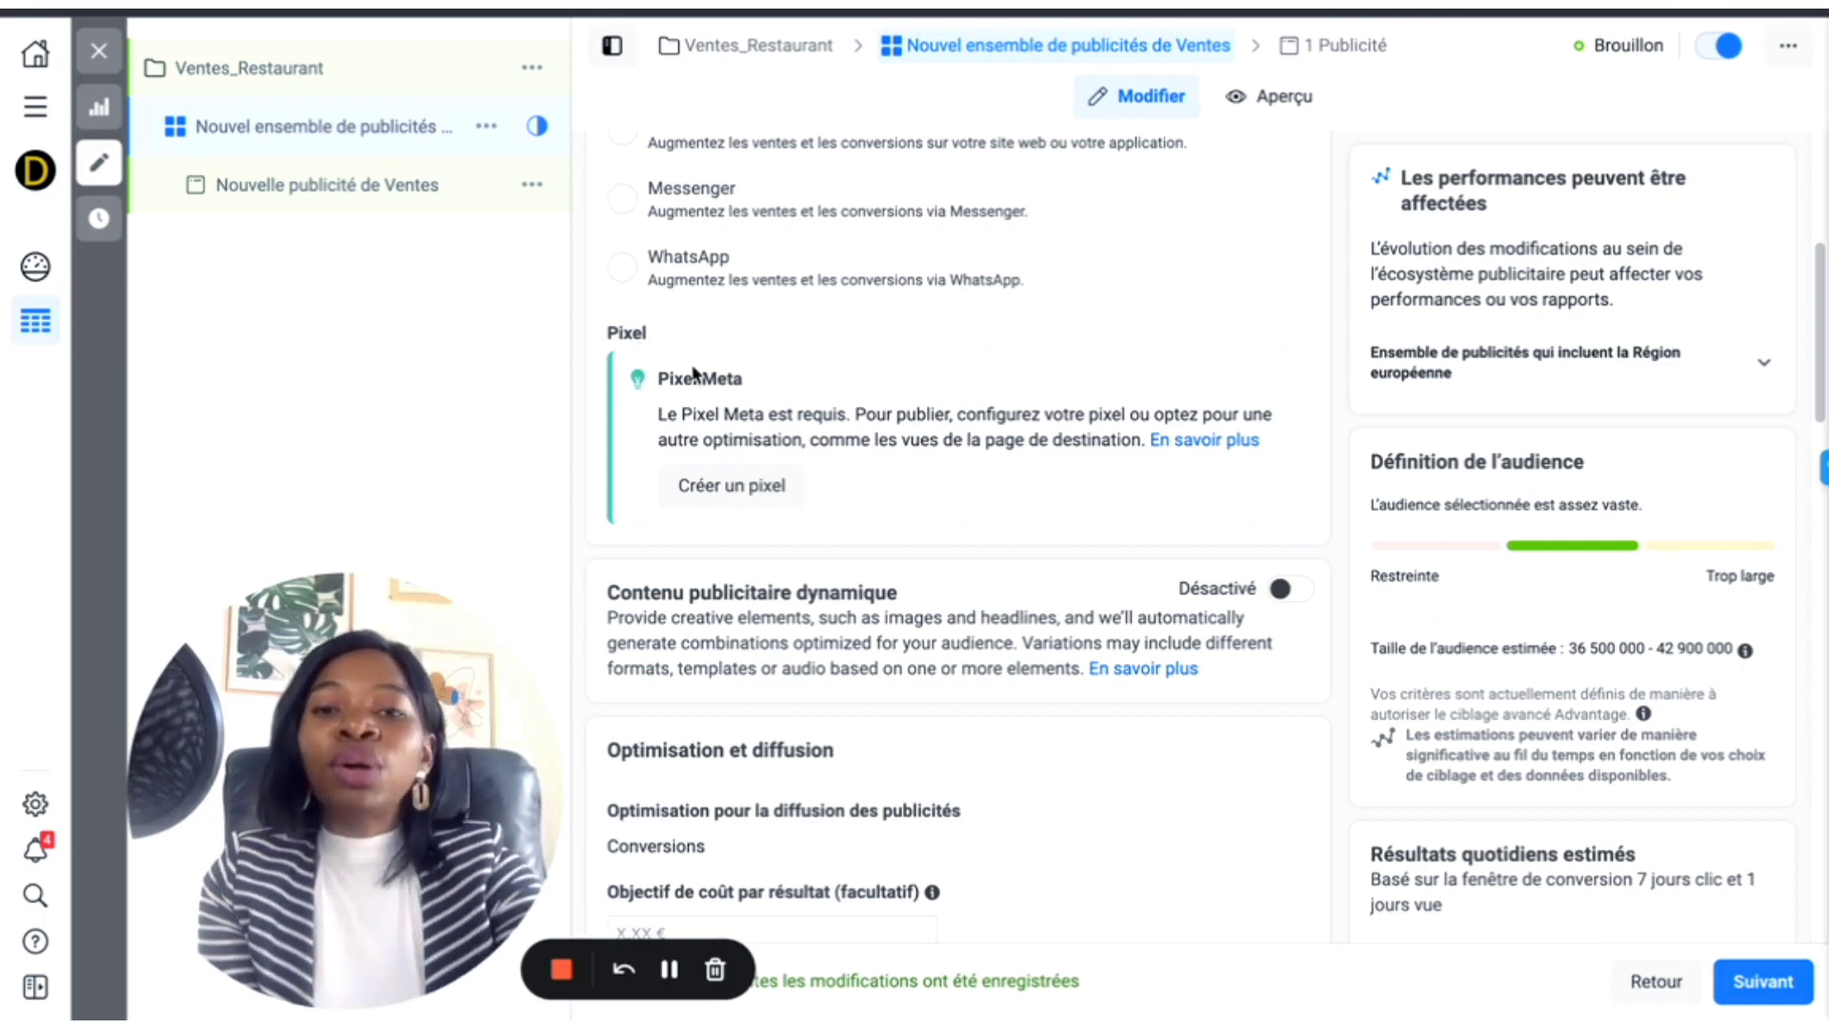
left_click(769, 485)
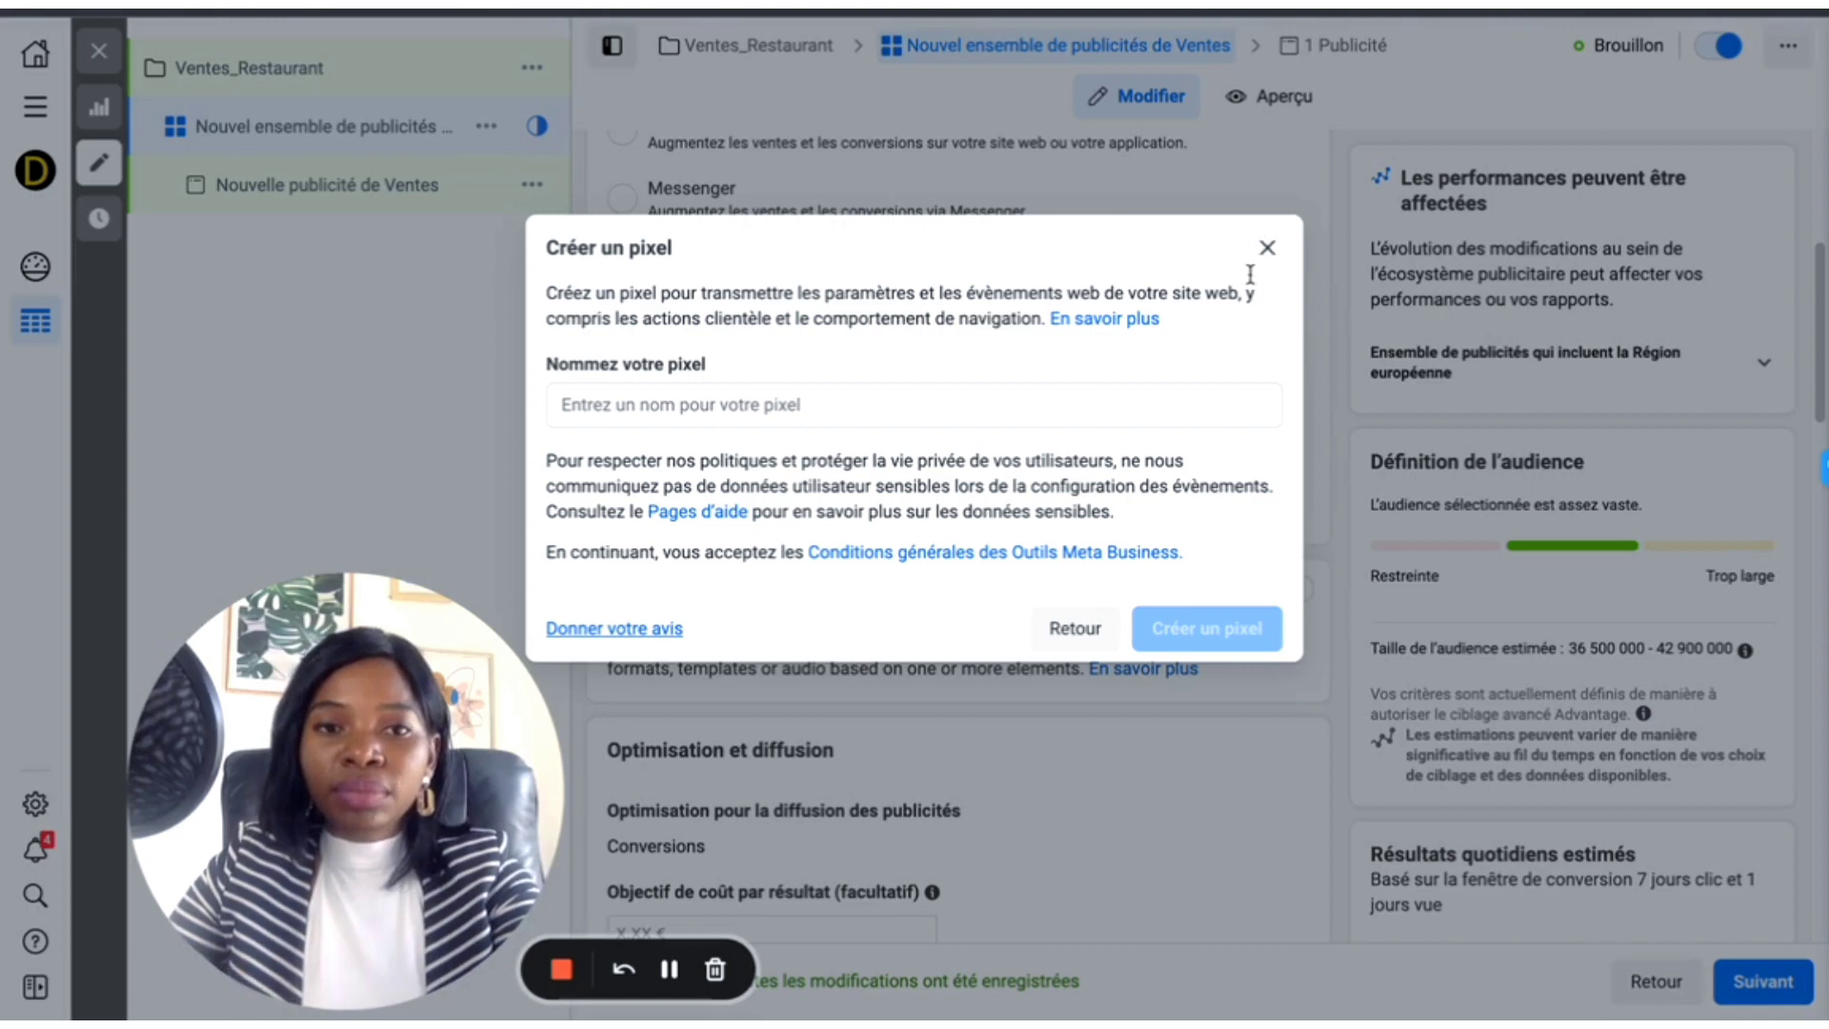
left_click(1267, 248)
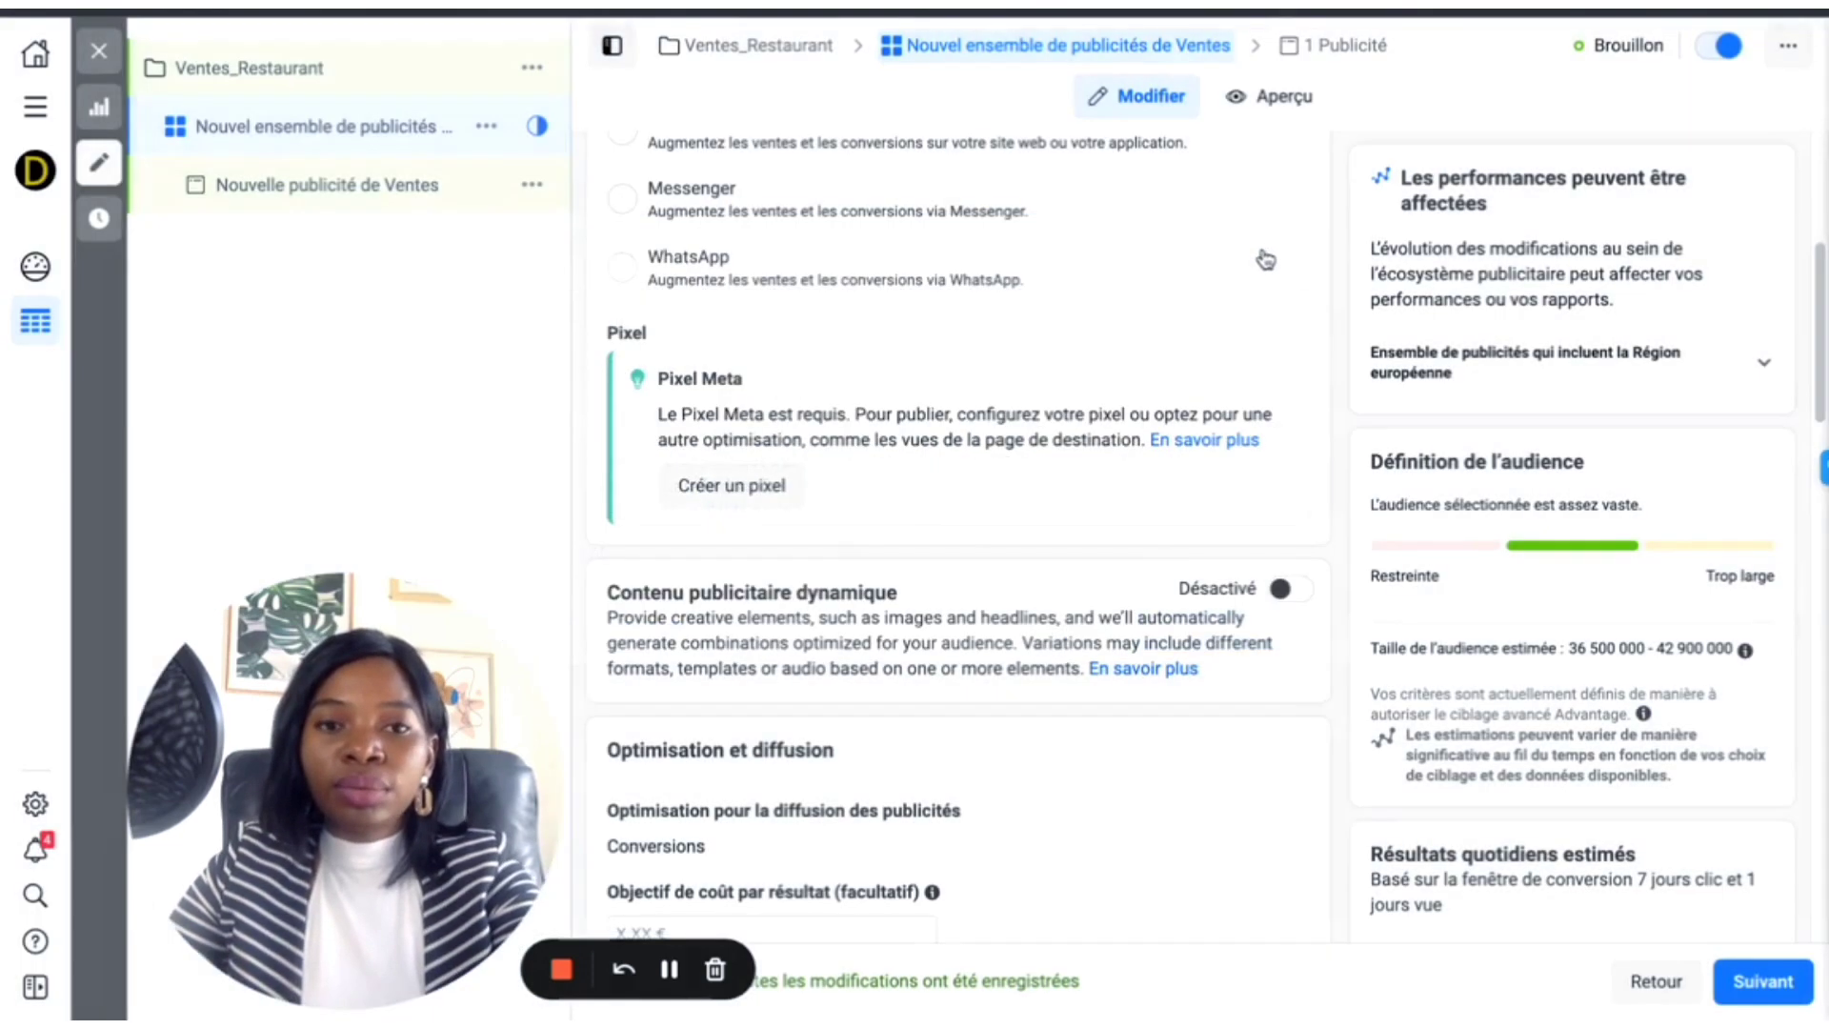
Step: Open the Events Manager and start connecting a new data source of type Web
left_click(37, 110)
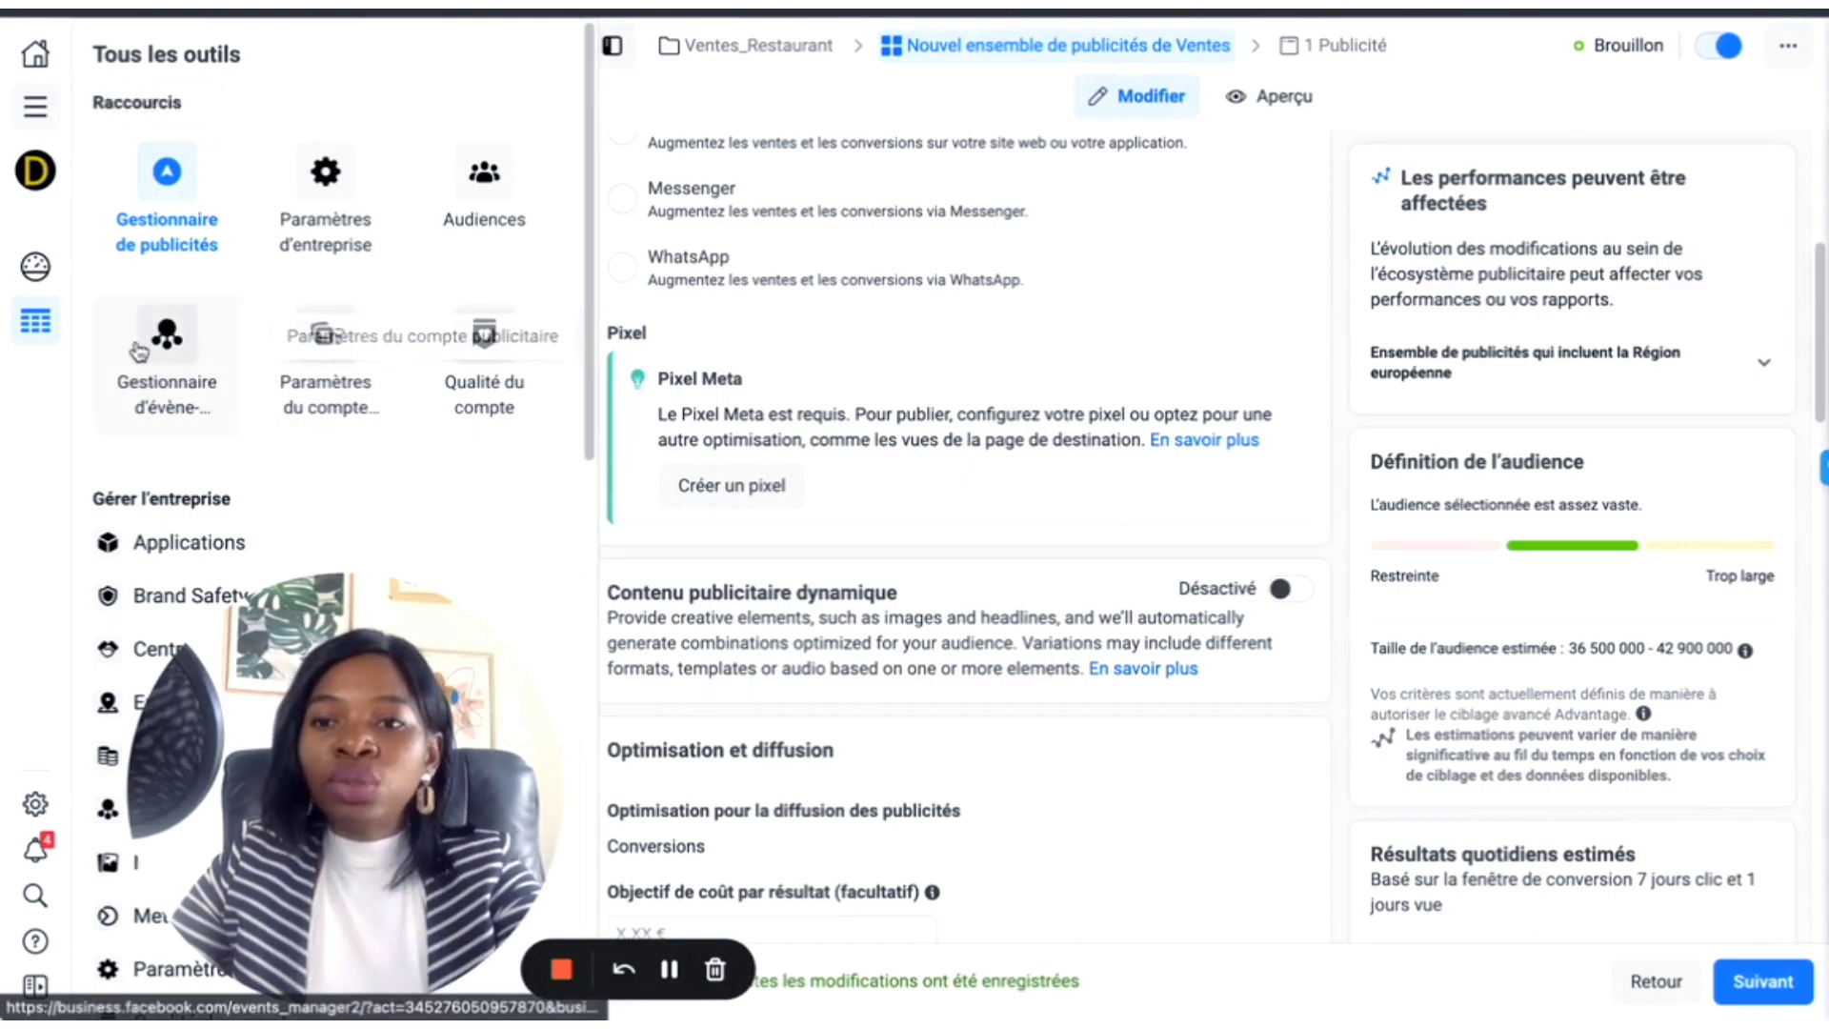
right_click(177, 345)
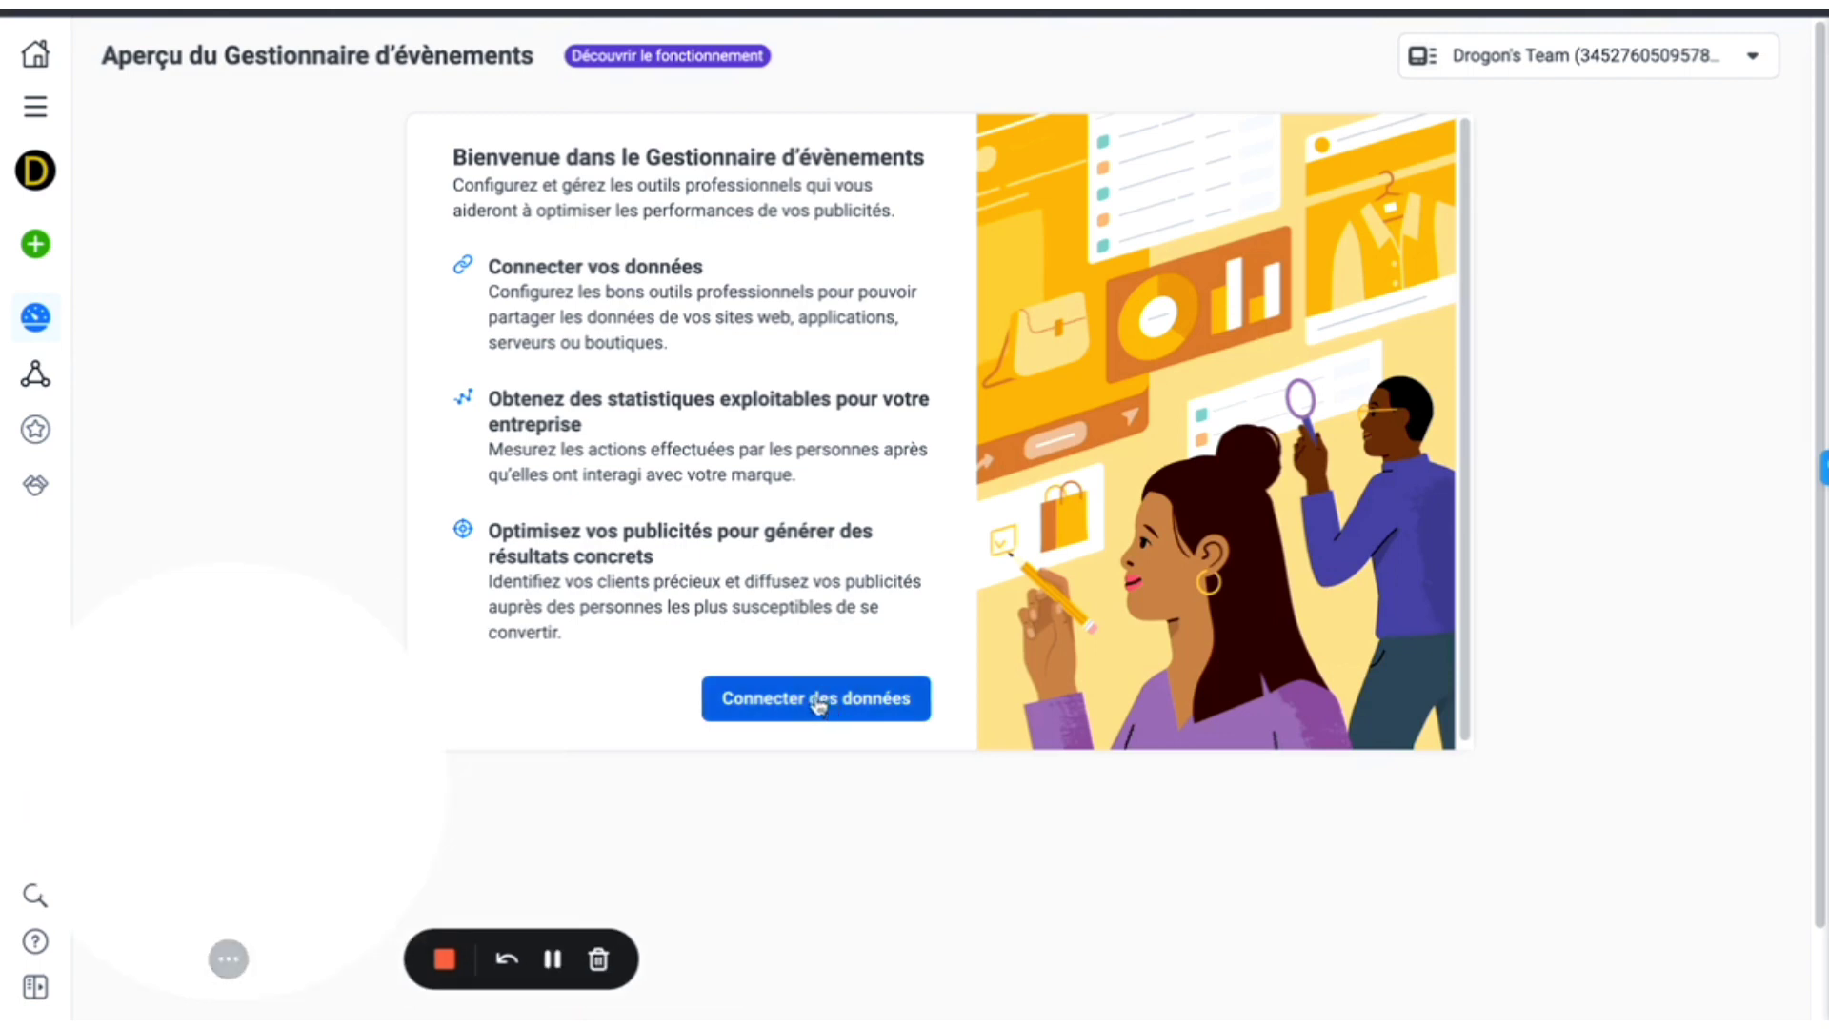
left_click(818, 702)
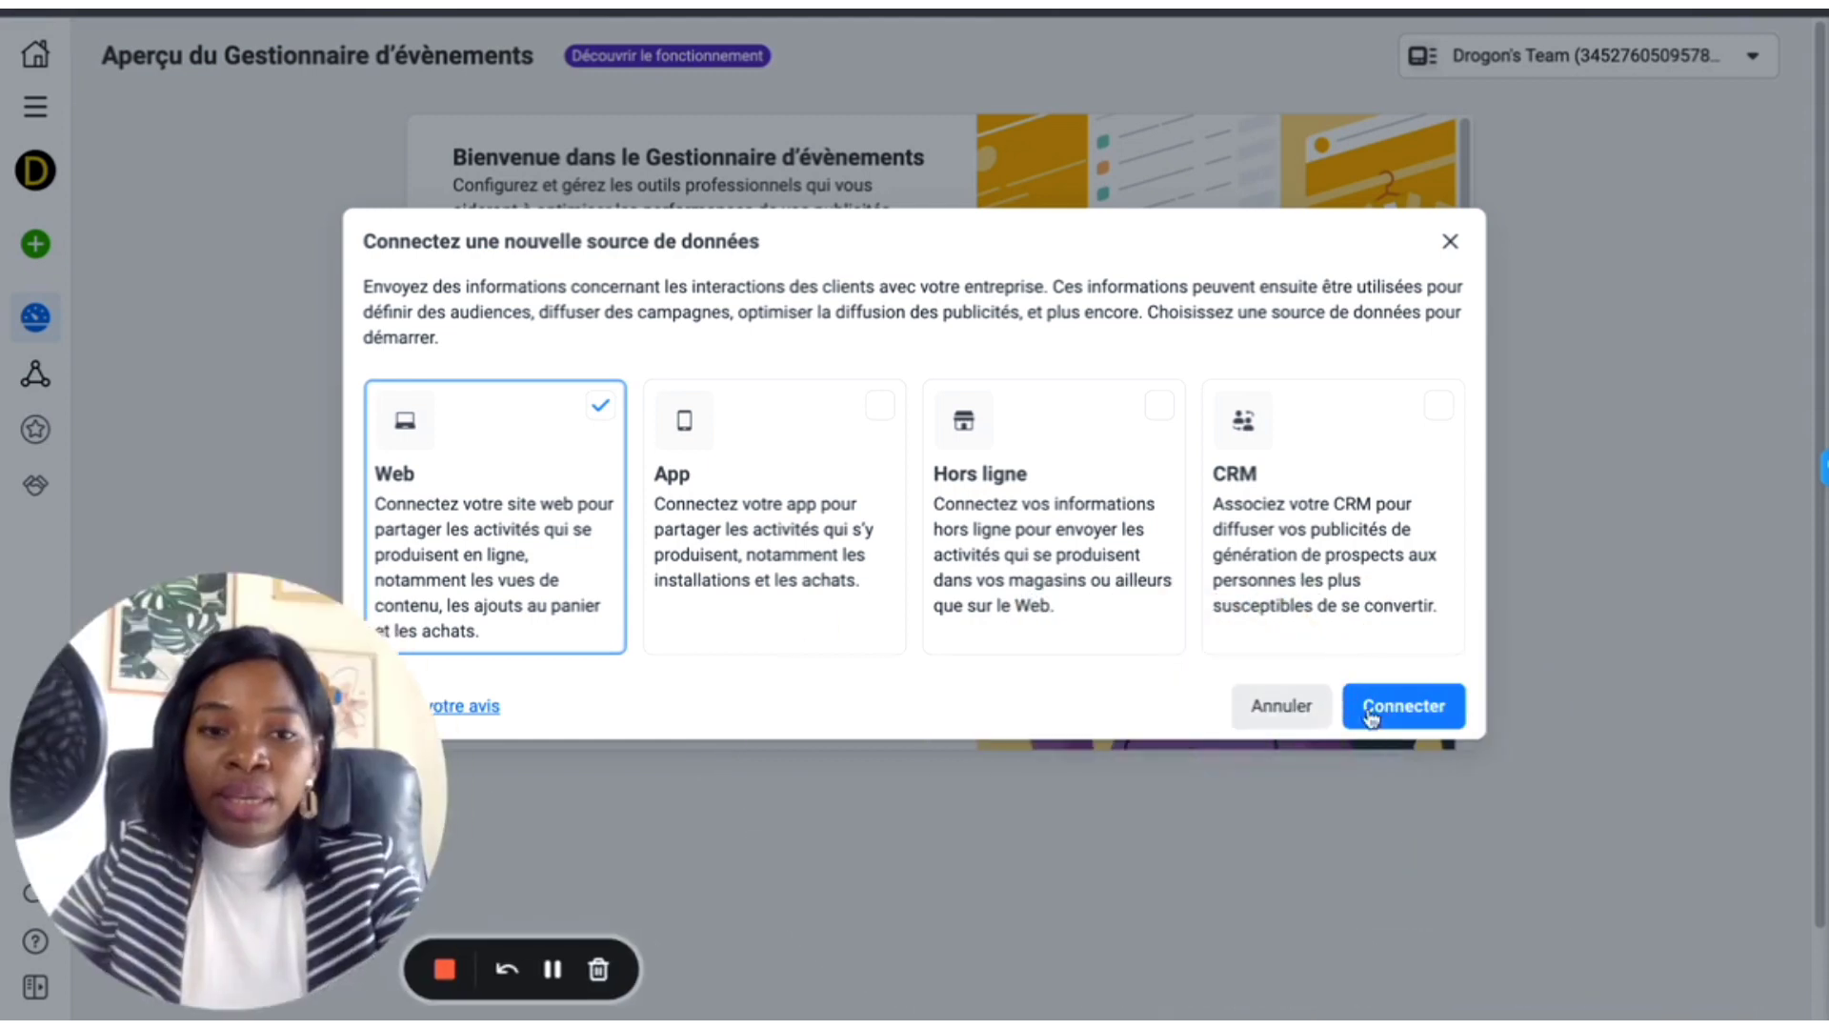
left_click(1369, 717)
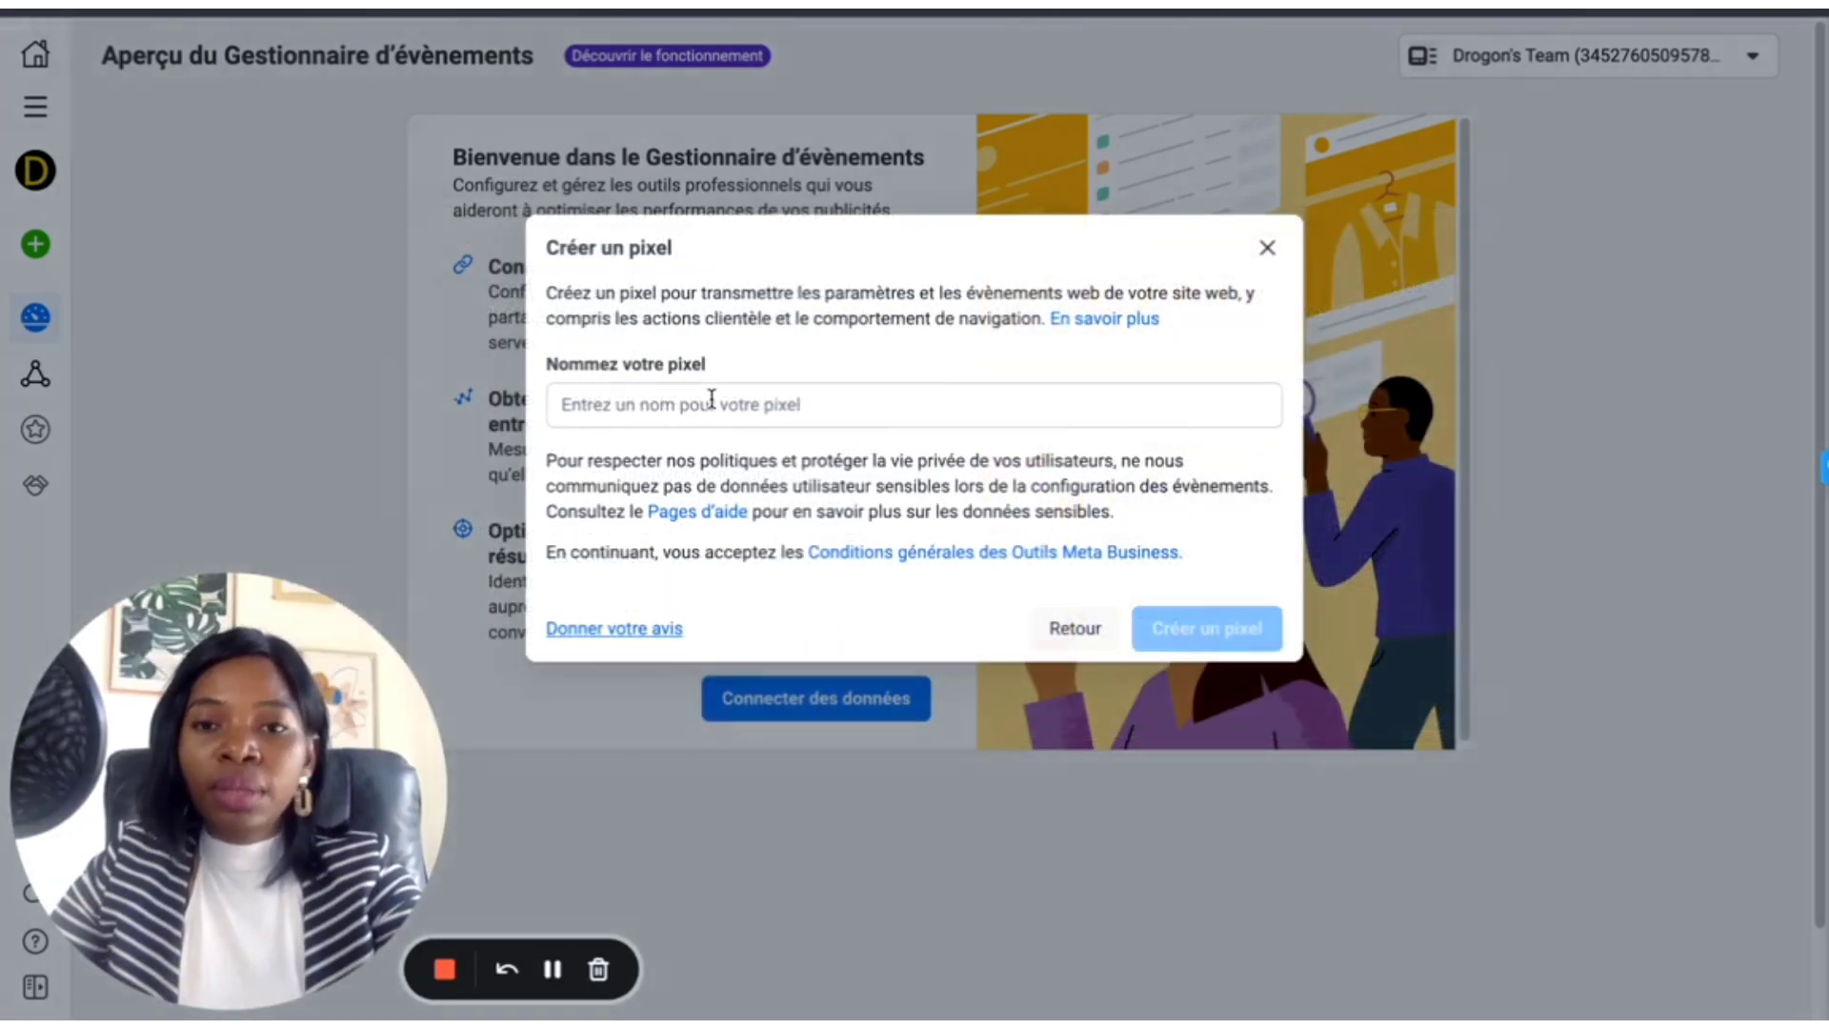
Step: Name the new pixel "Restaurant JT's Pixel" and create it
left_click(711, 400)
type("Restaura")
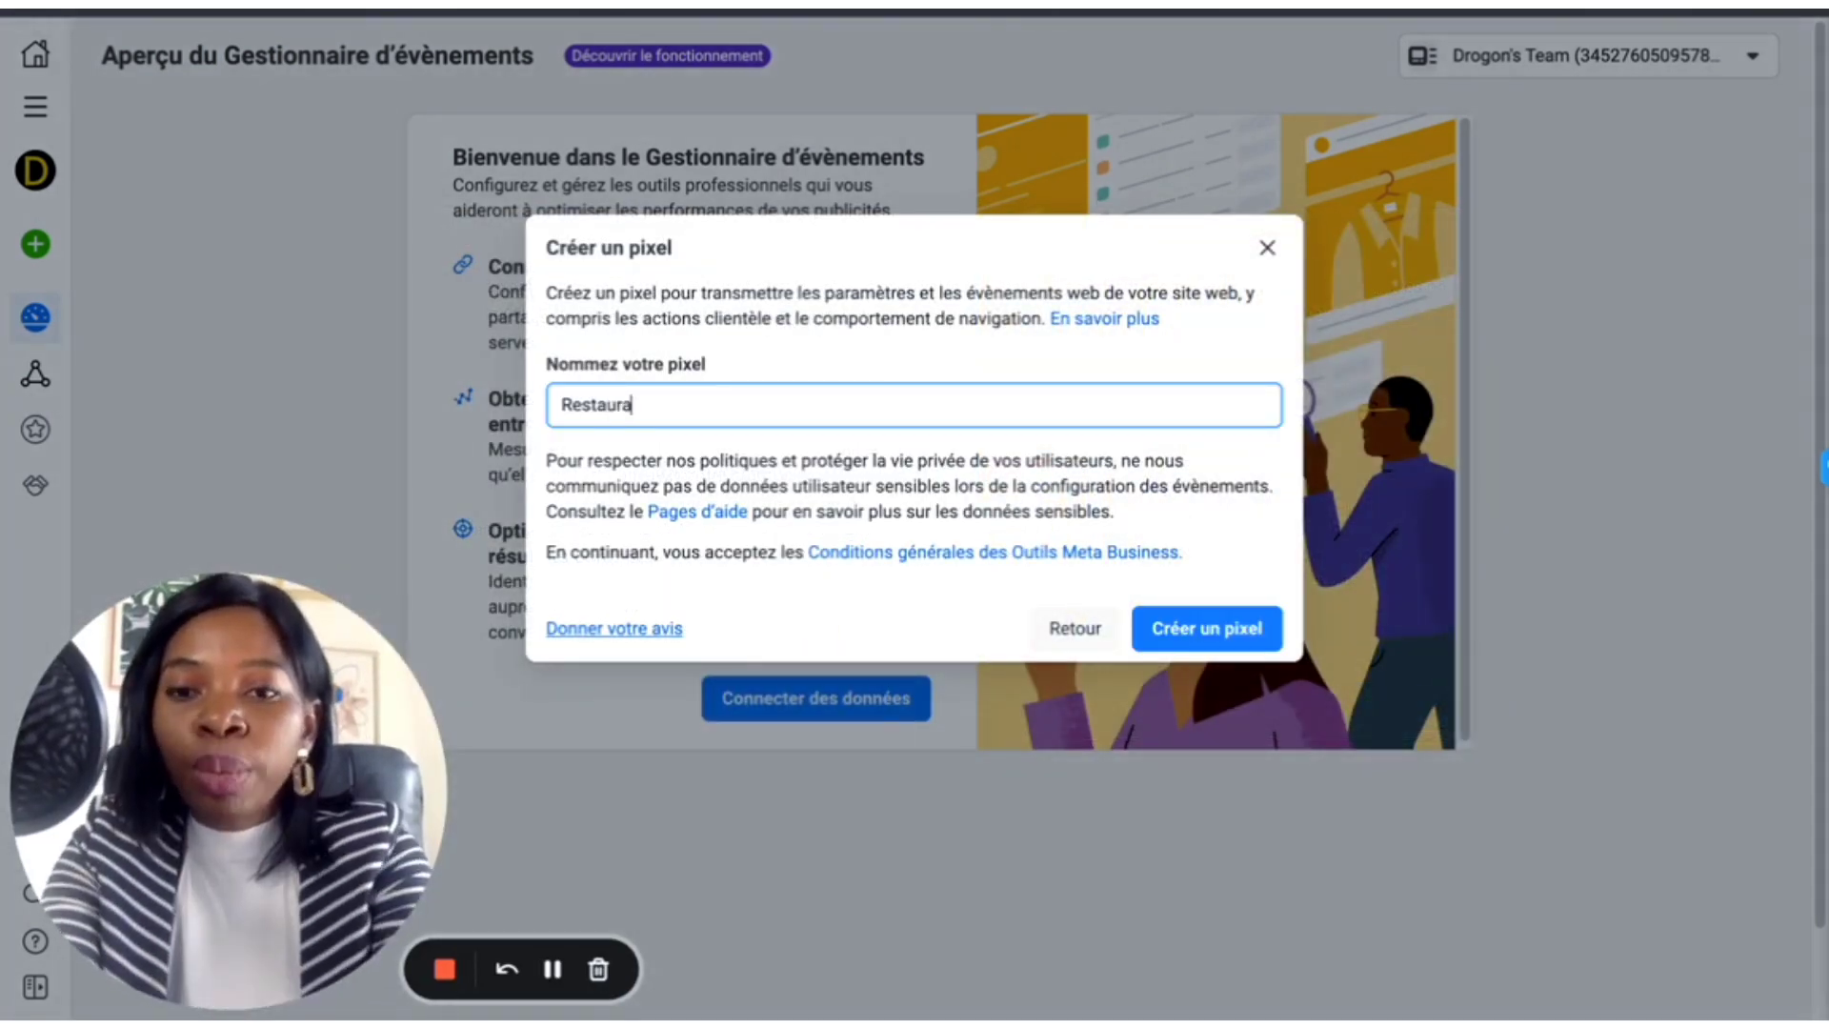
type("nt")
type("'s")
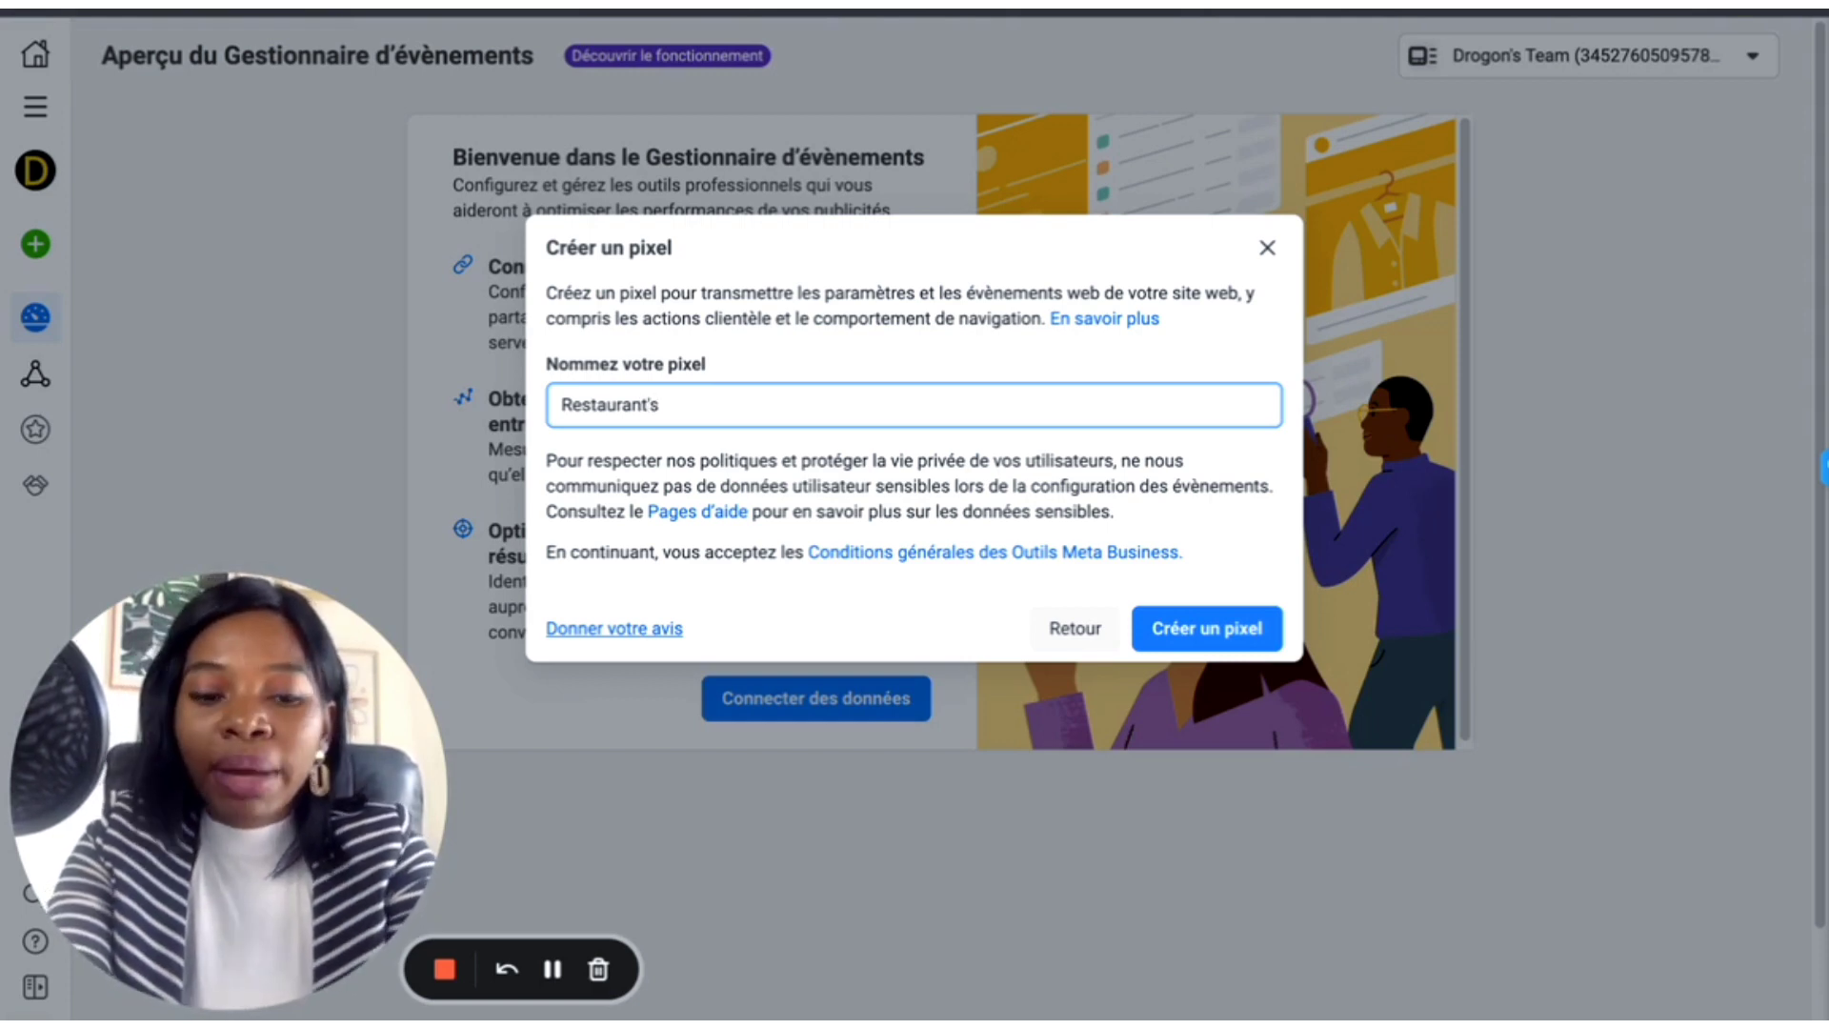
type(" Pixel")
left_click(1208, 631)
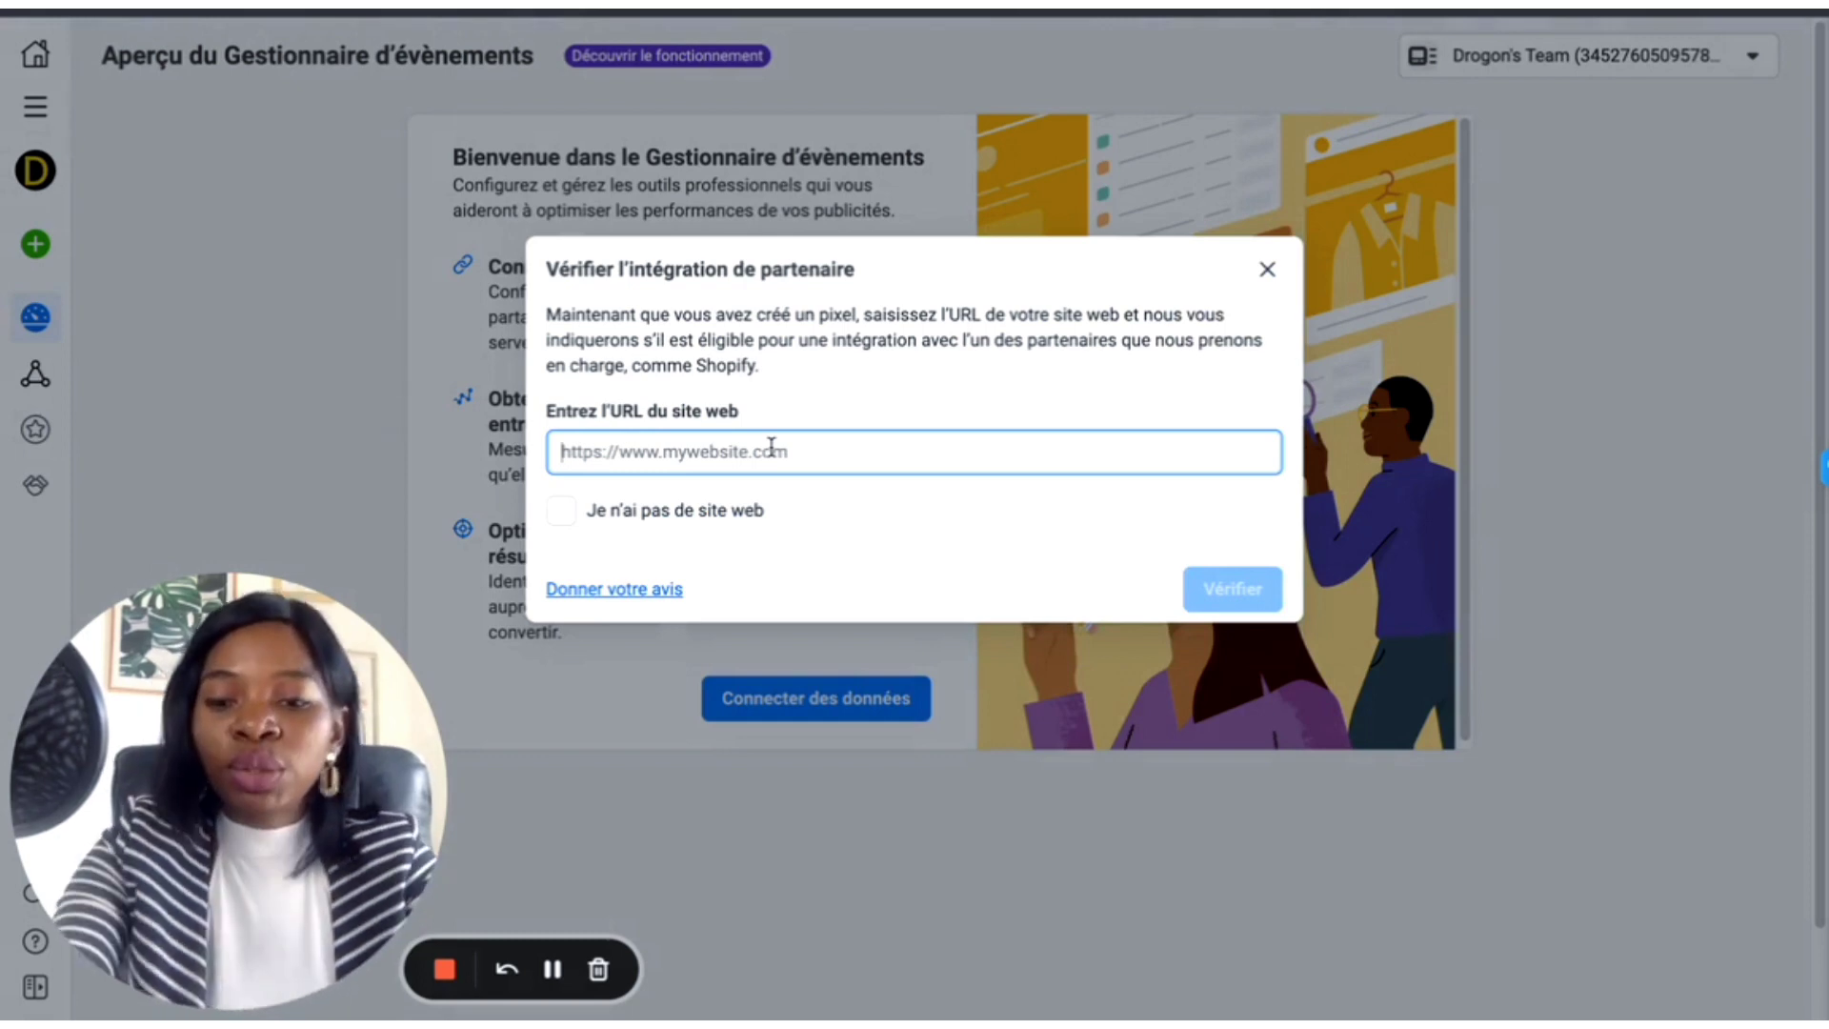
type("www.saveursexotiques.com")
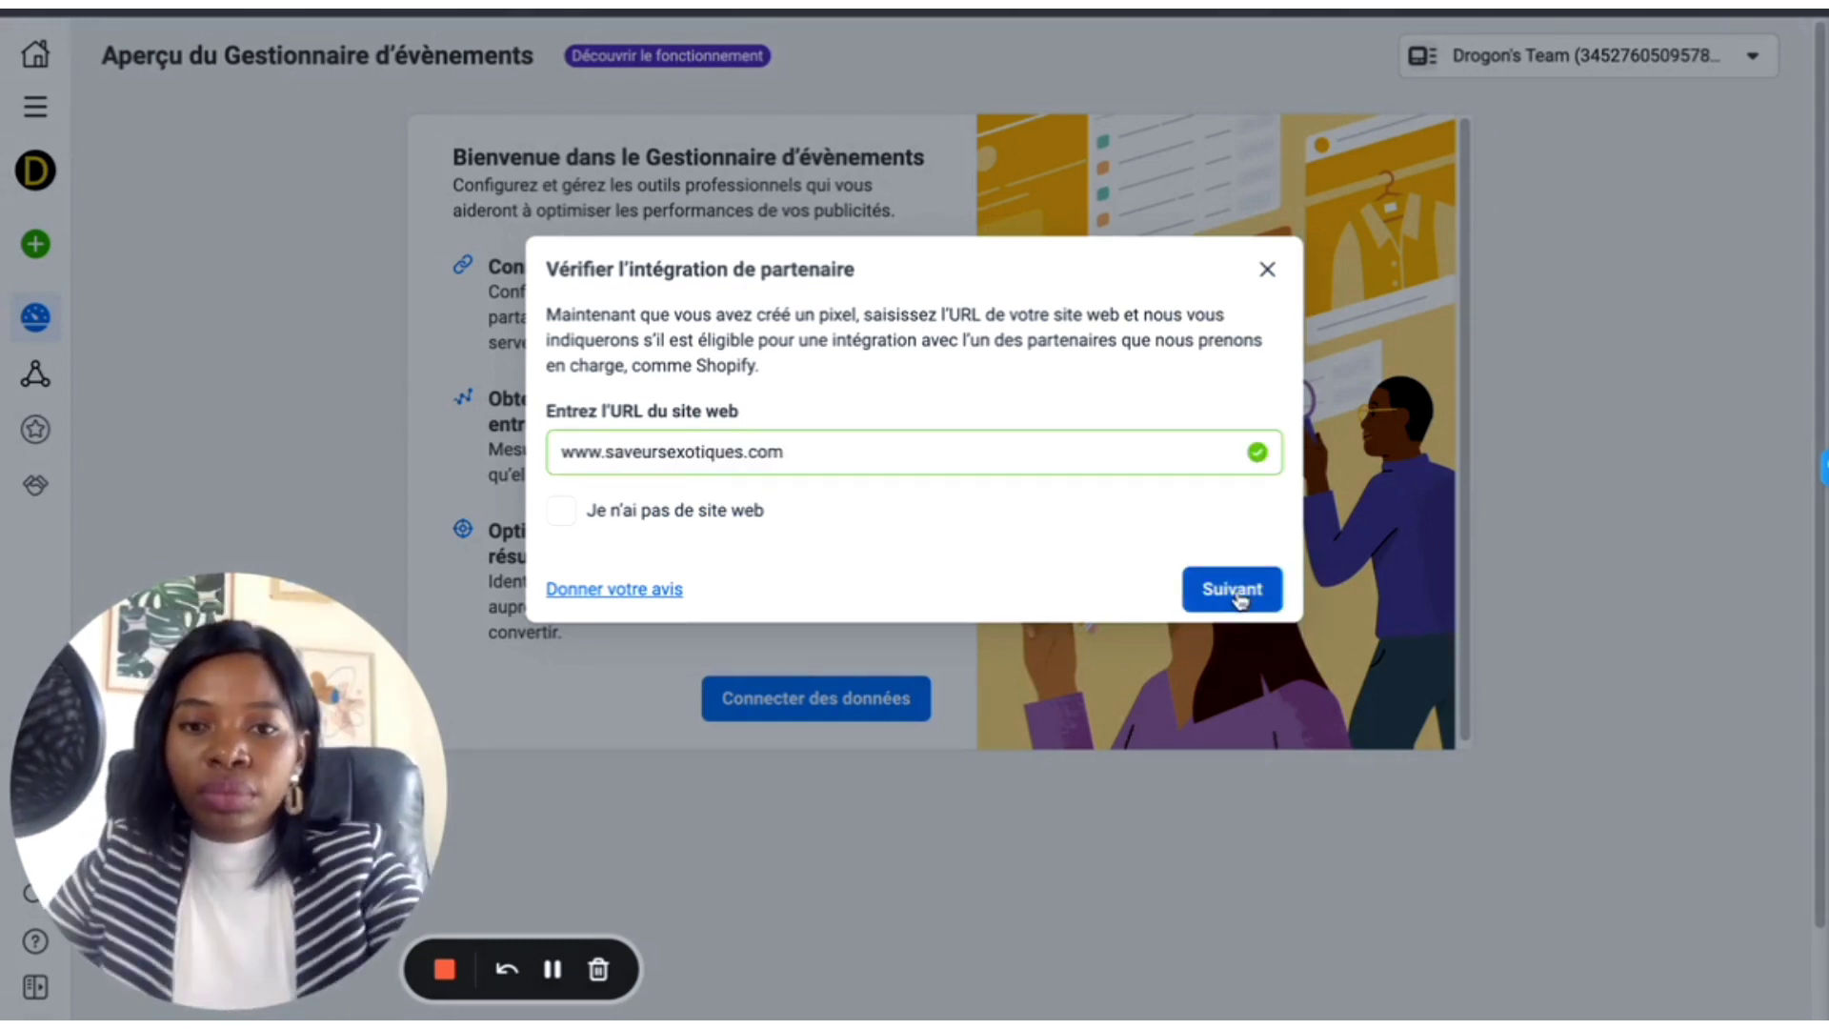
left_click(1233, 590)
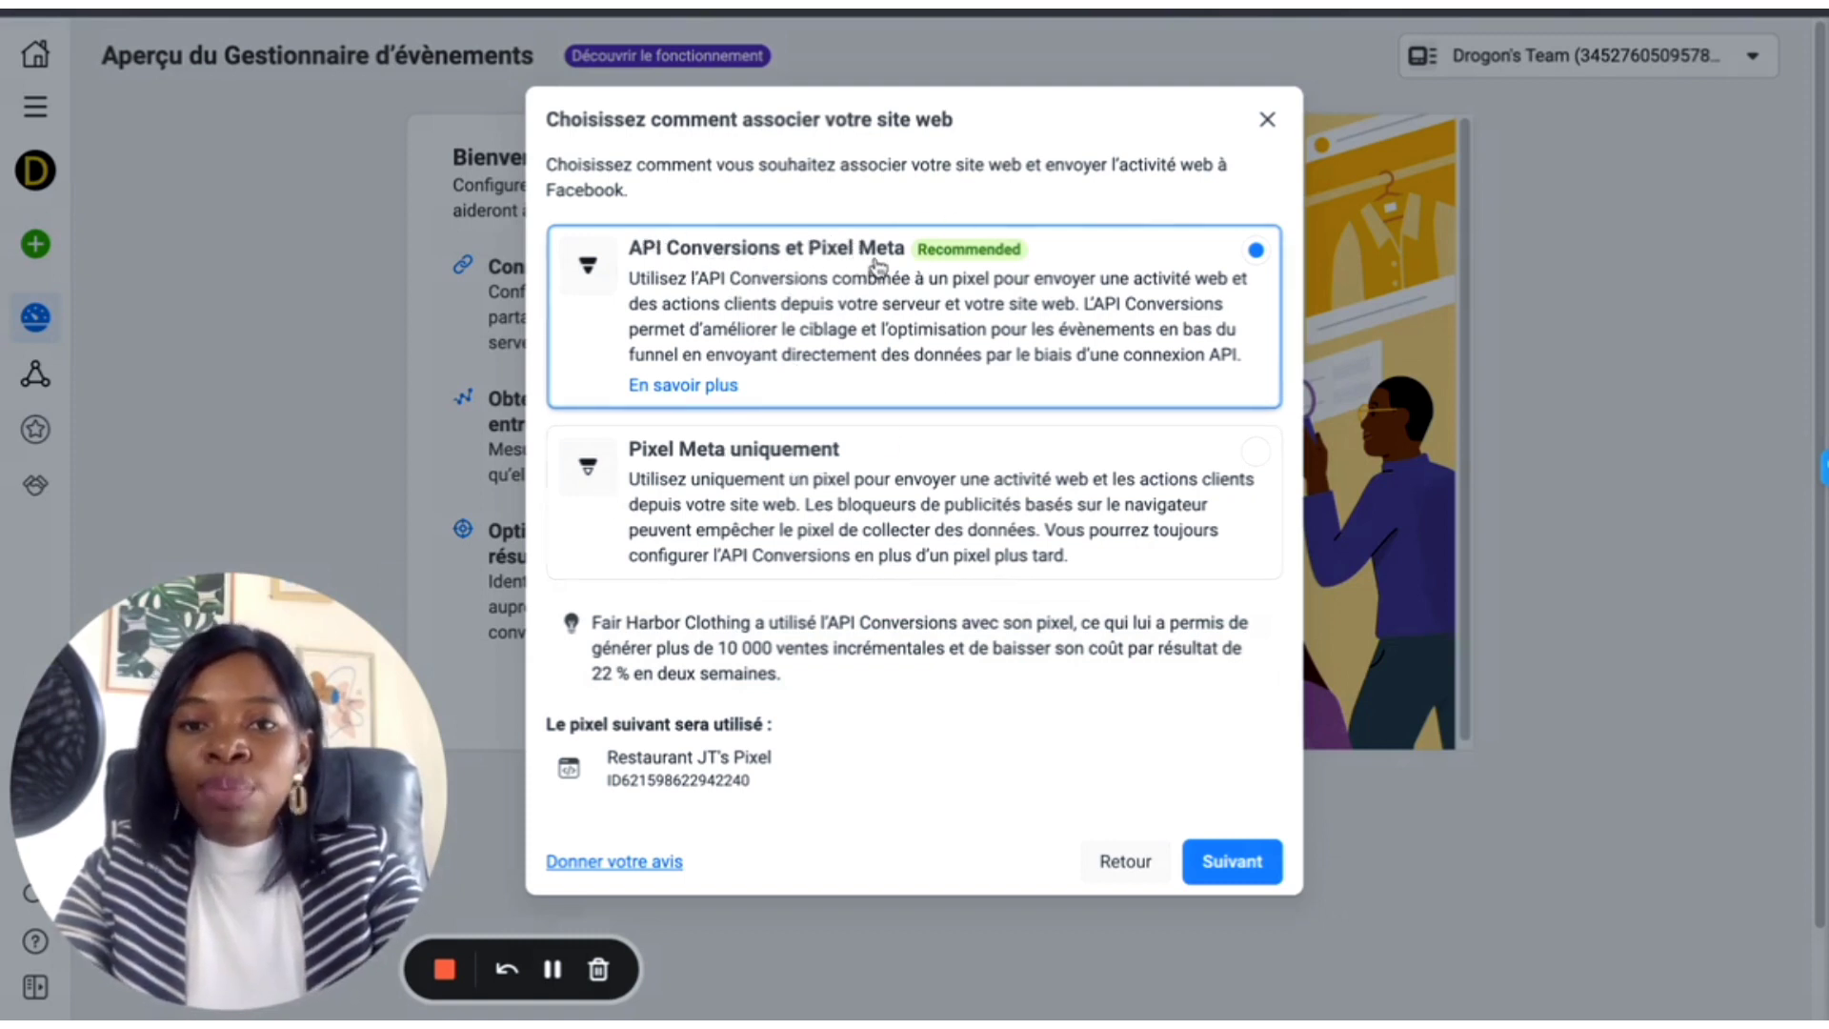
left_click(1236, 863)
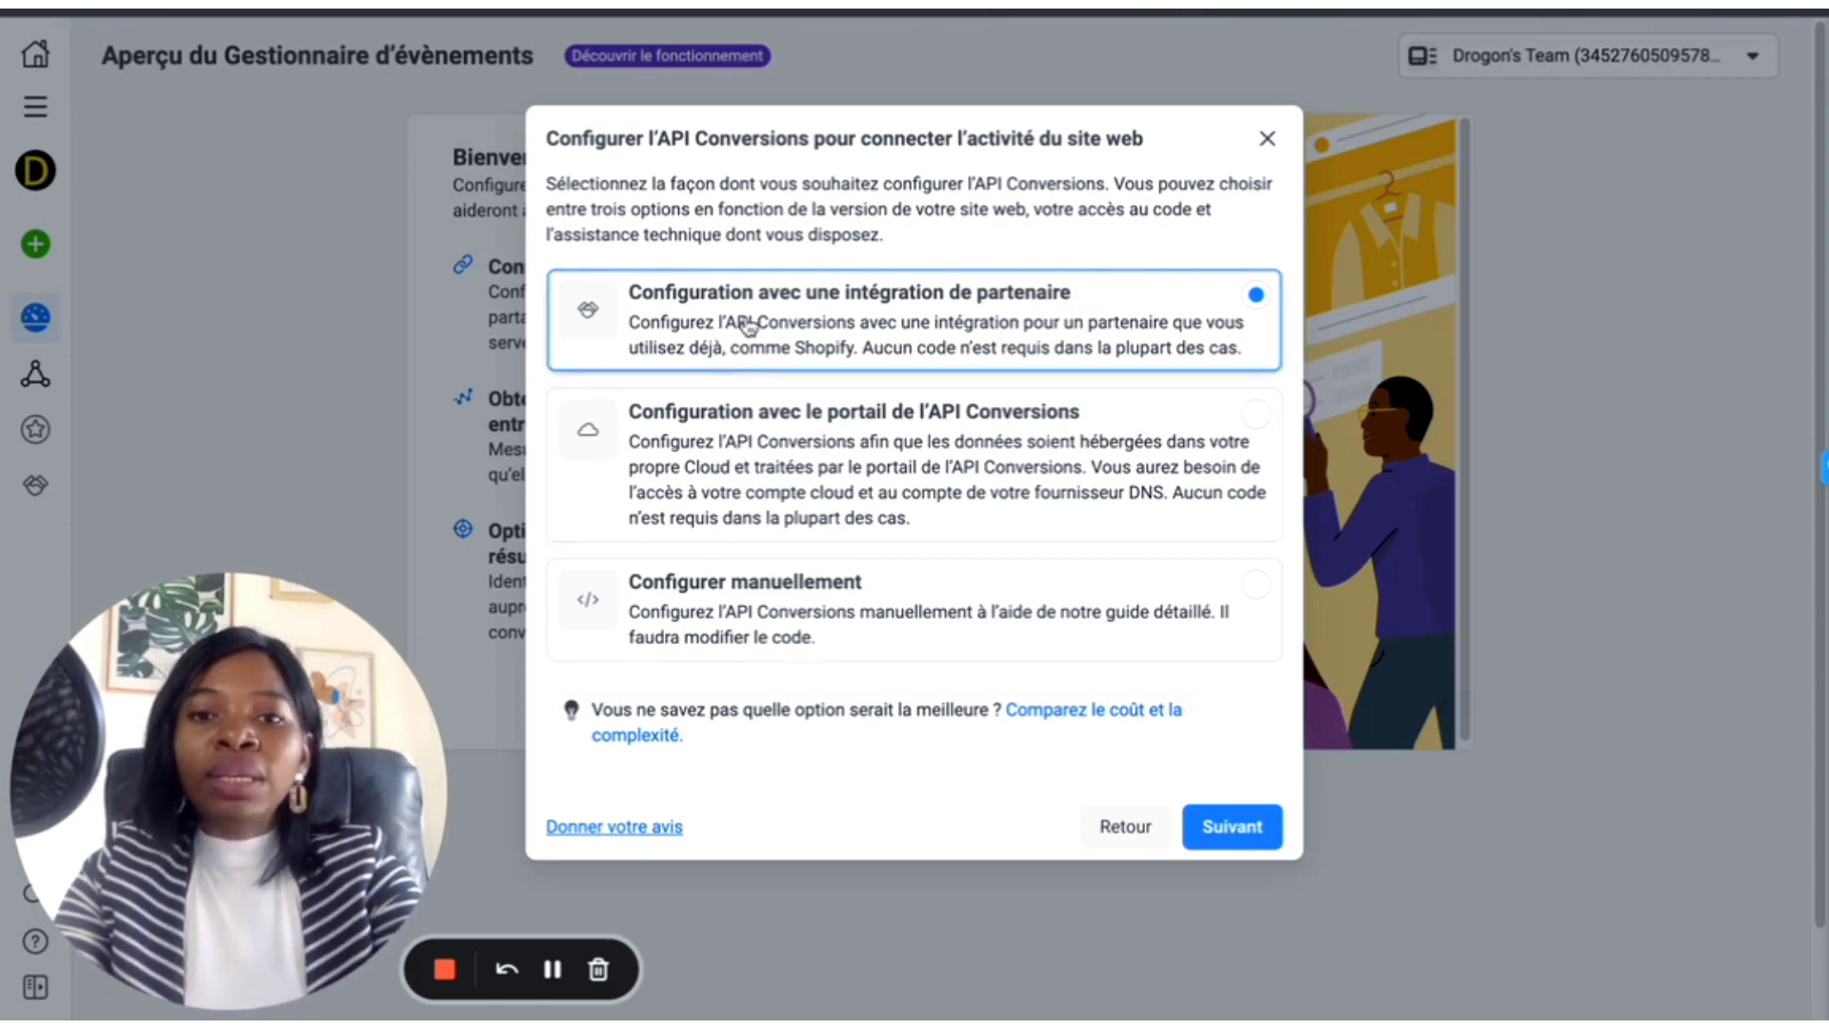
Step: View the partner integrations available for setting up the API Conversions and close the list without choosing one
left_click(1228, 829)
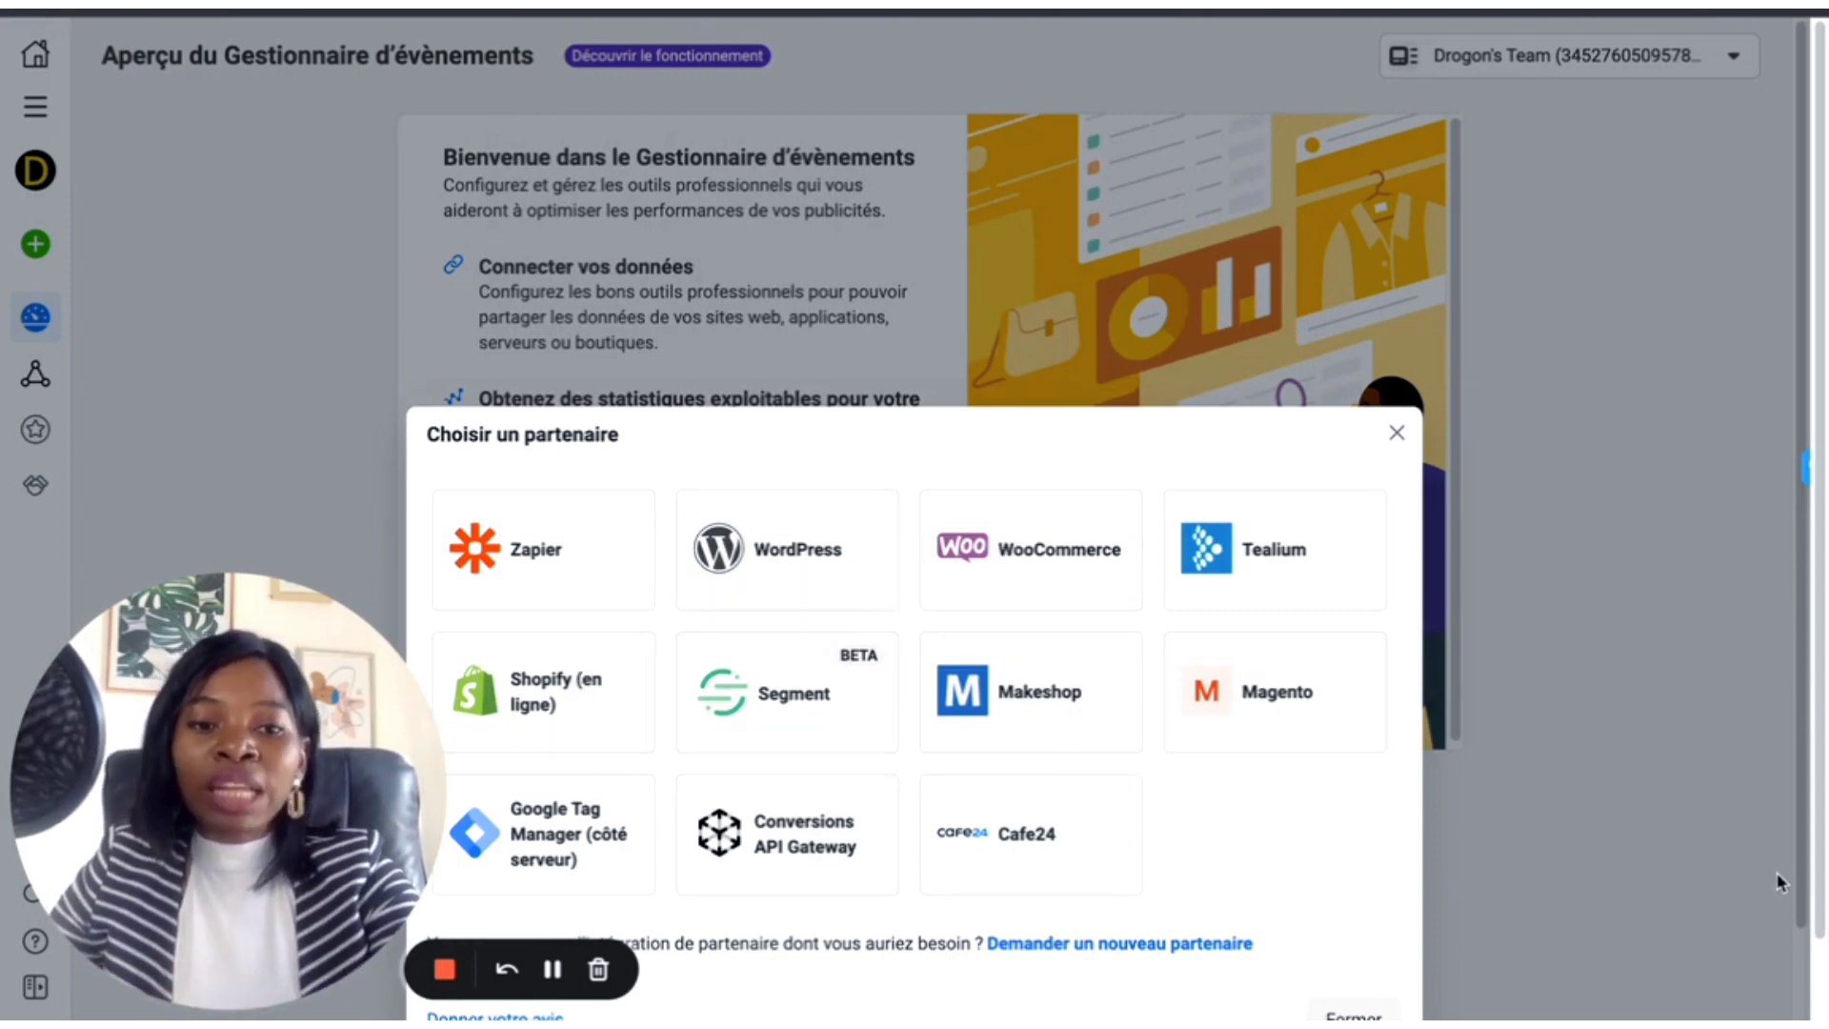
left_click_drag(1817, 741, 1729, 784)
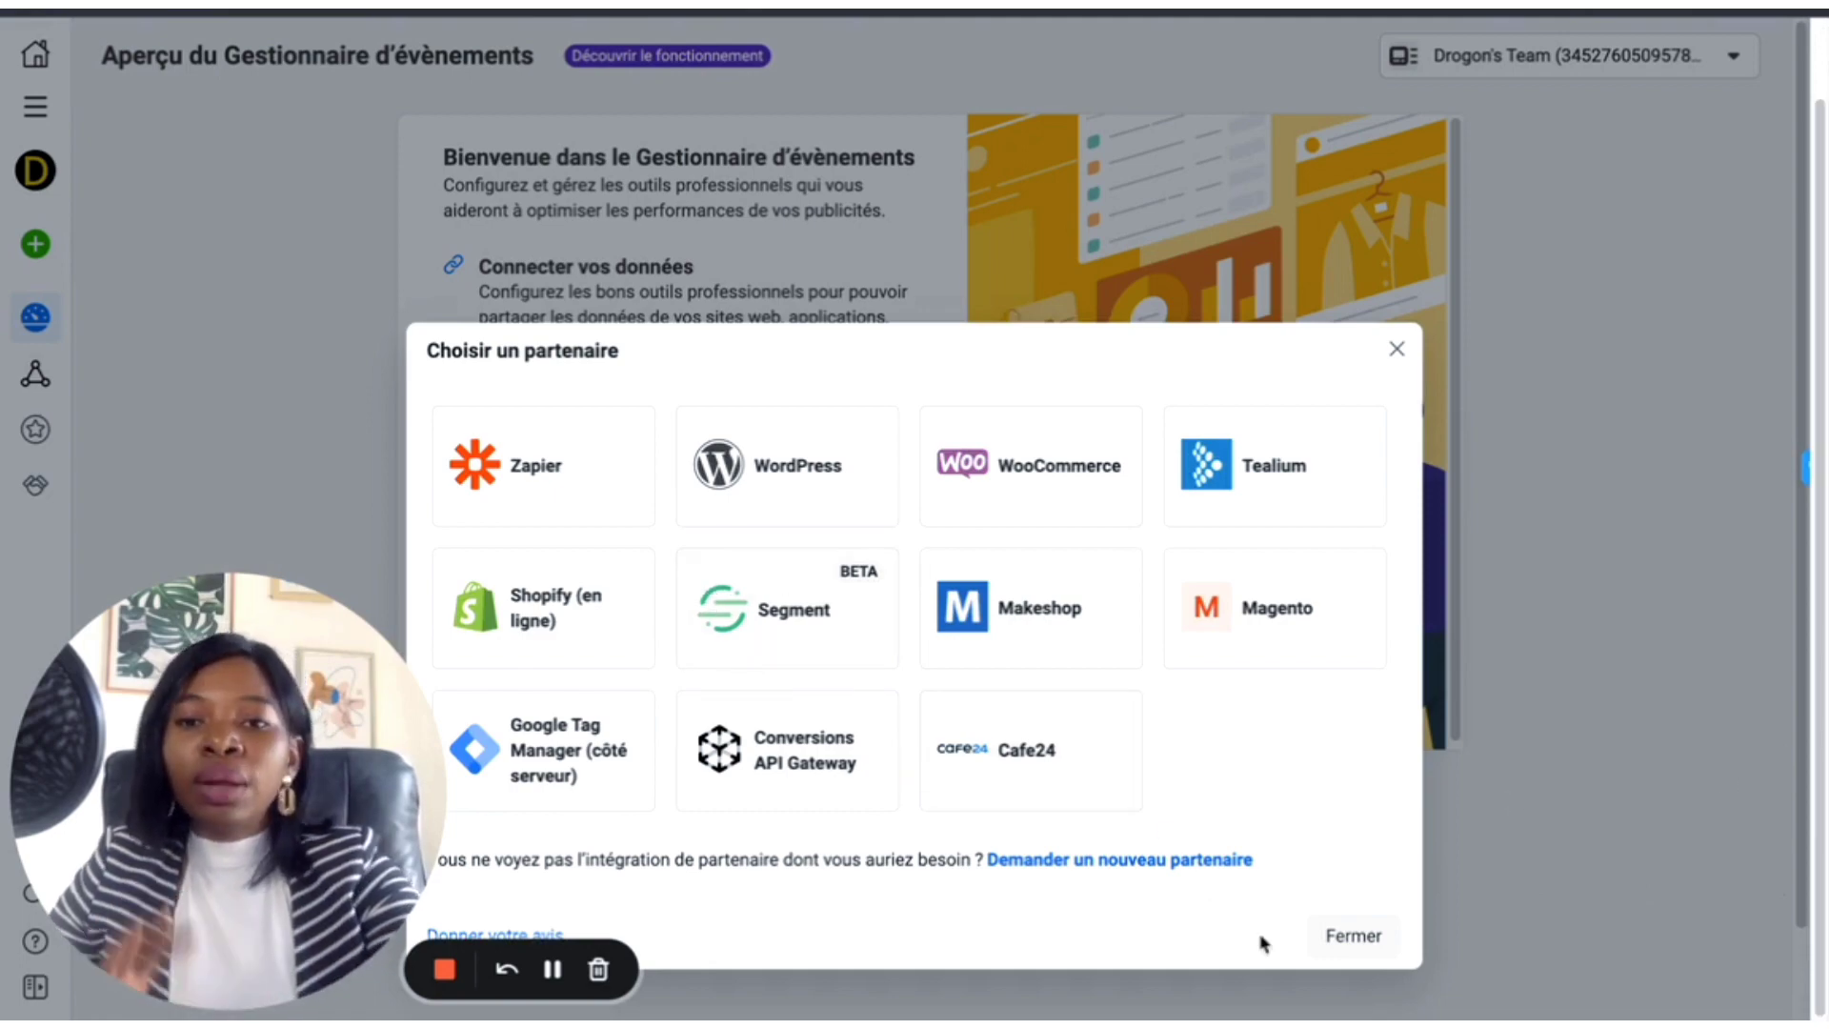
left_click(1343, 948)
left_click(831, 692)
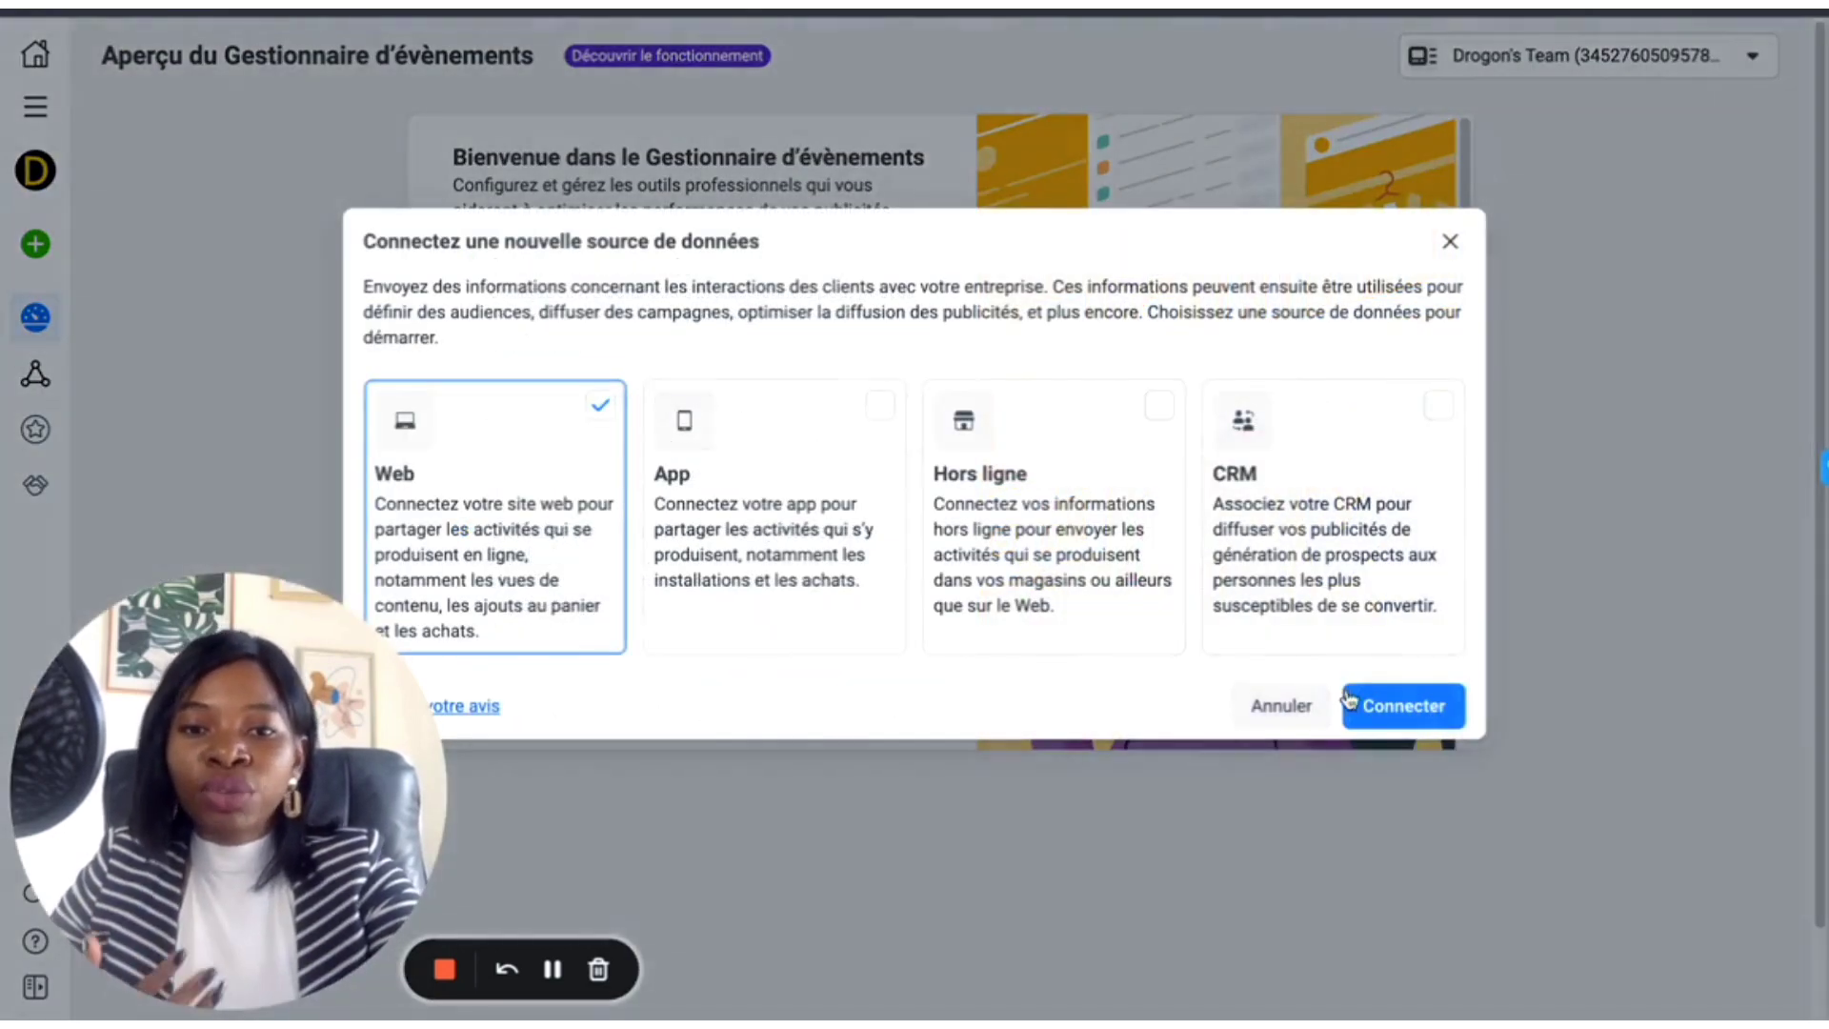
left_click(1351, 703)
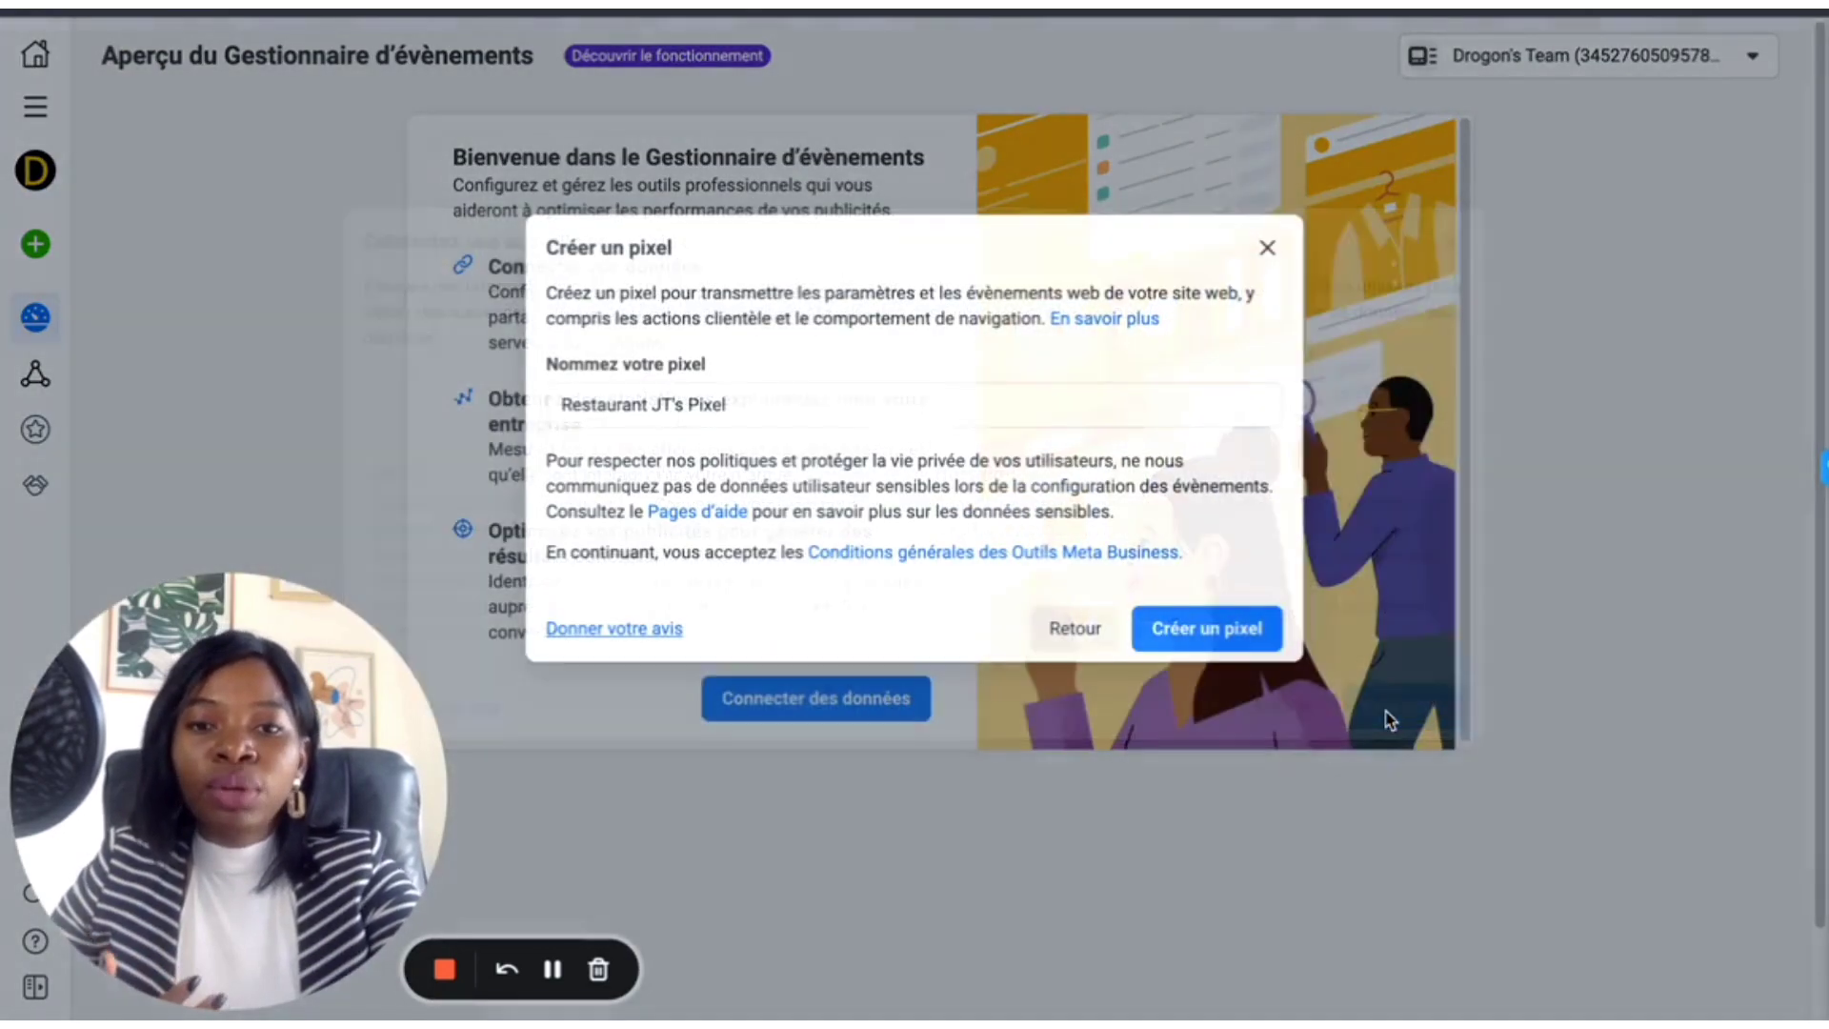
left_click(1172, 628)
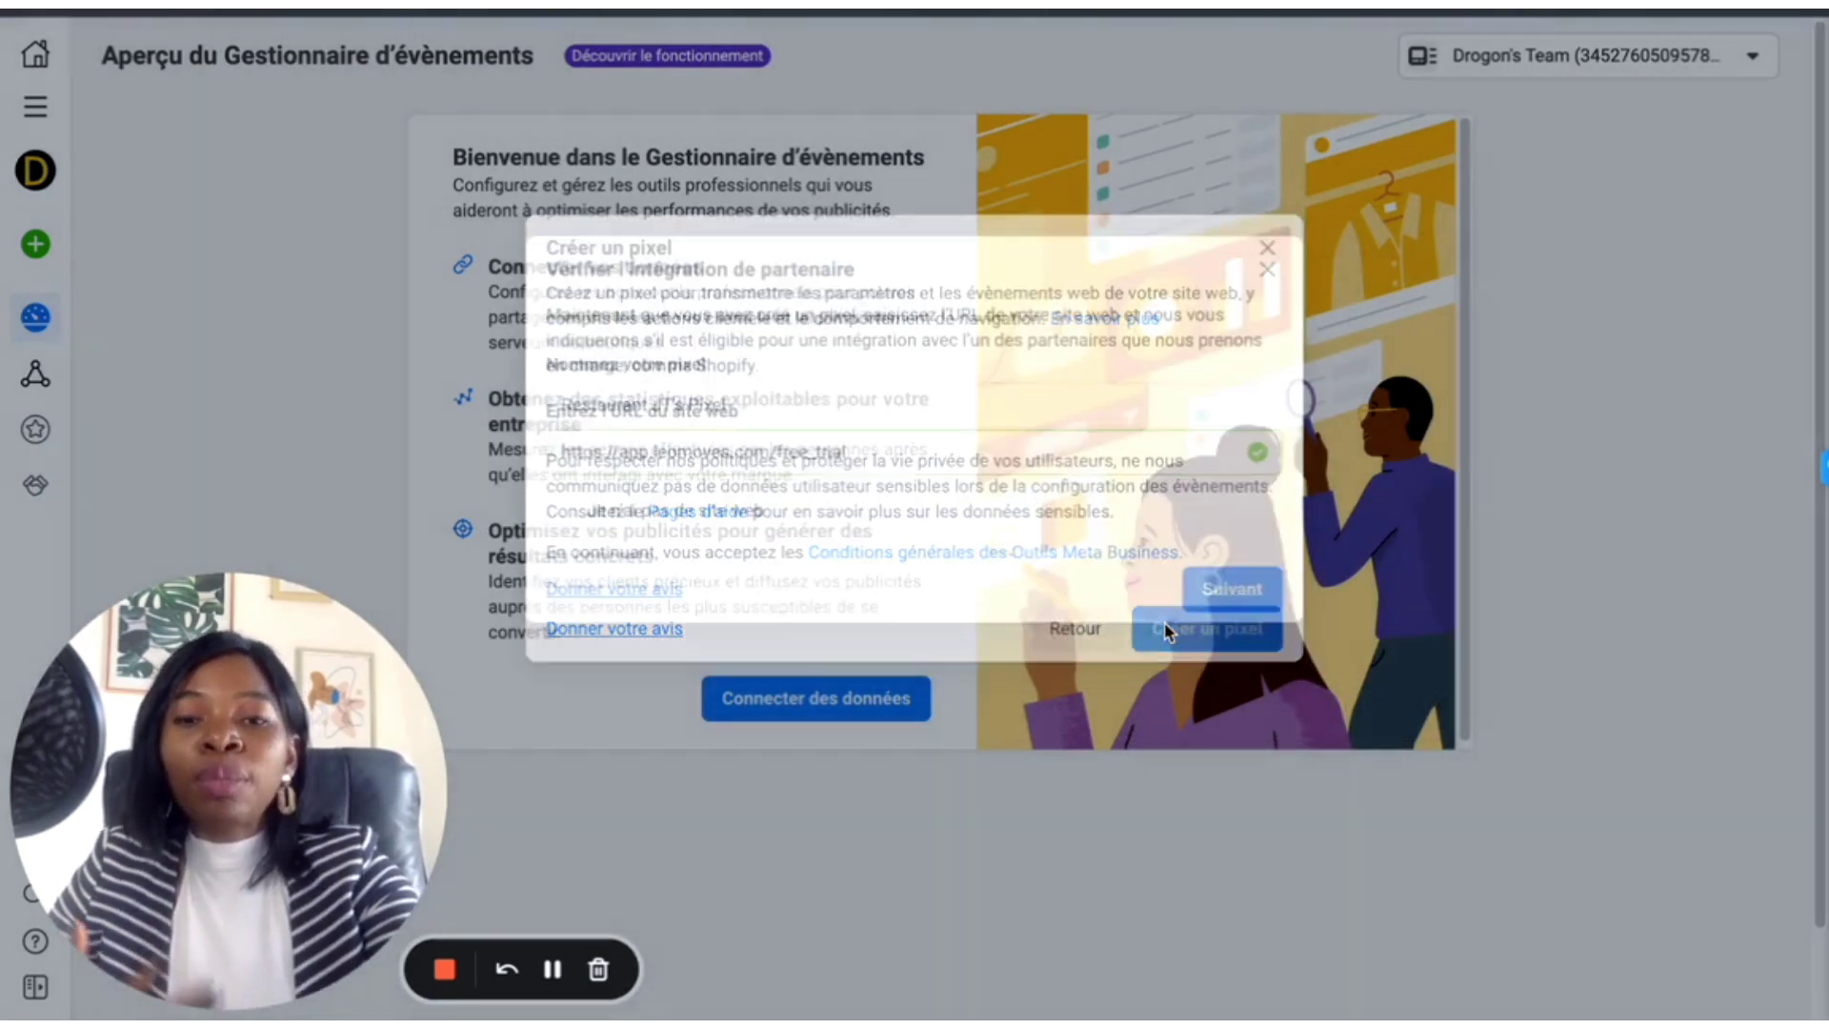
left_click(1228, 589)
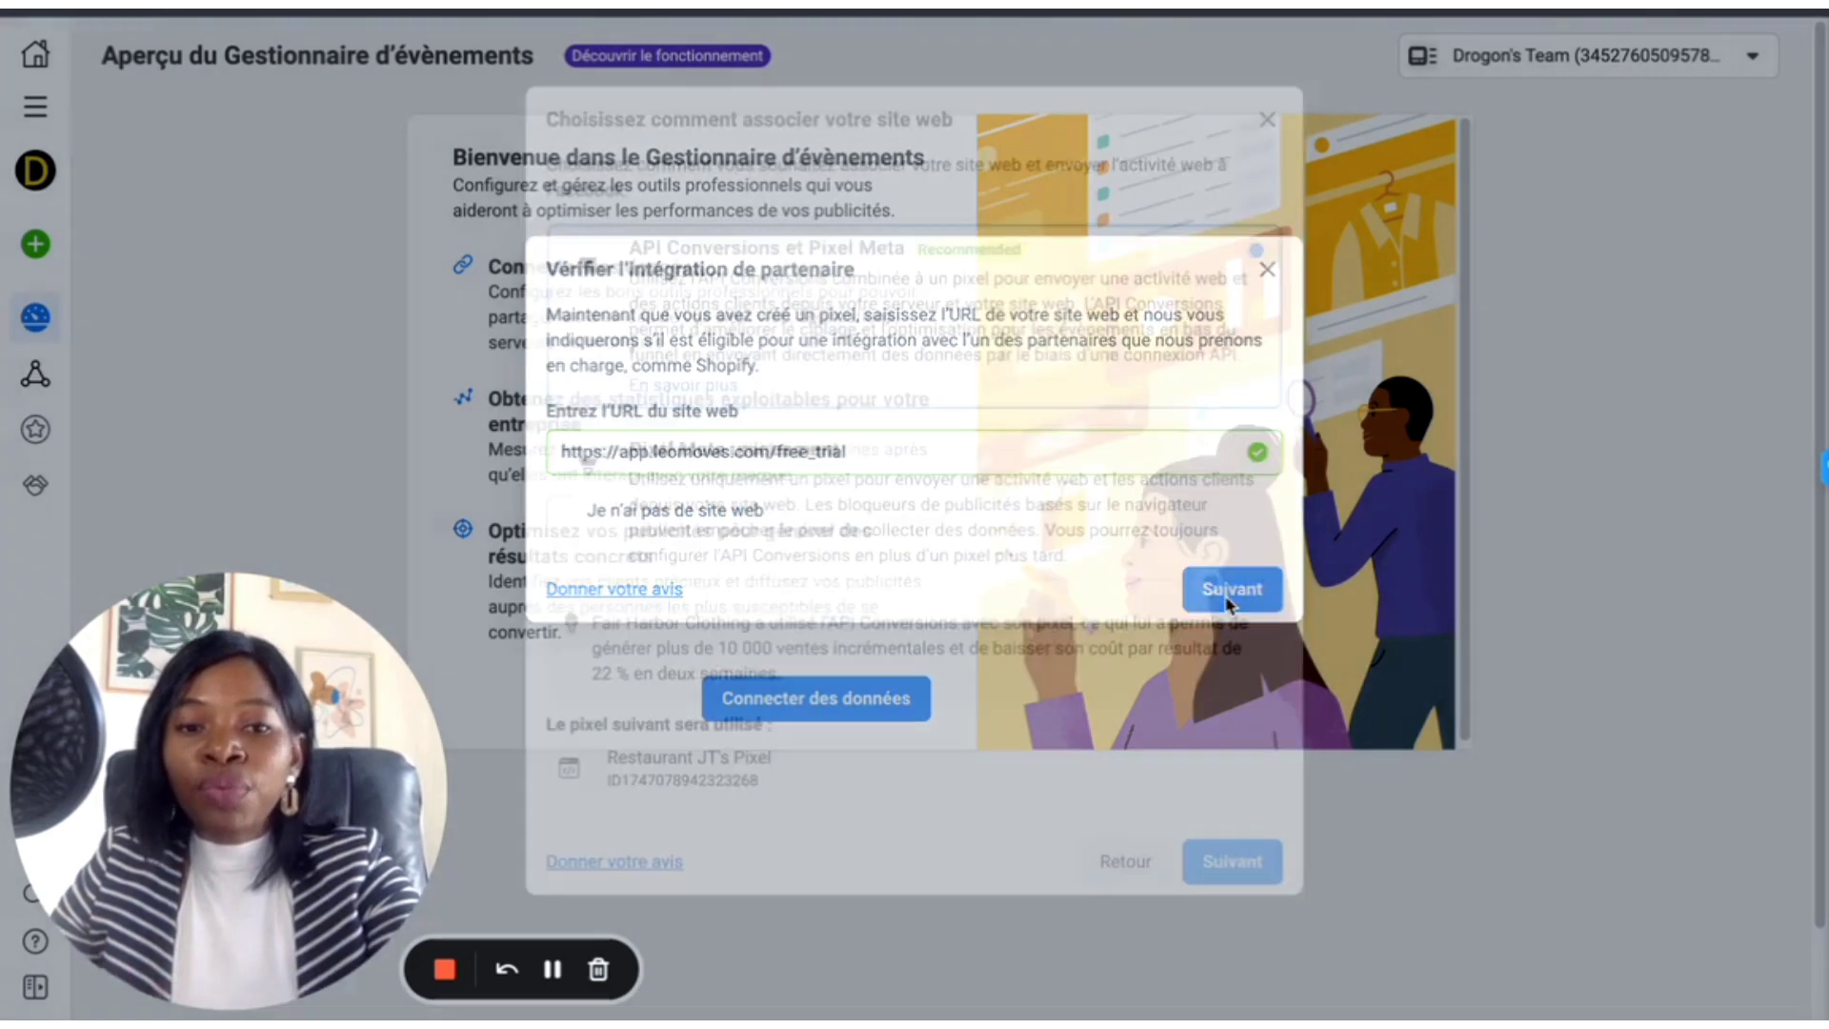
left_click(1259, 865)
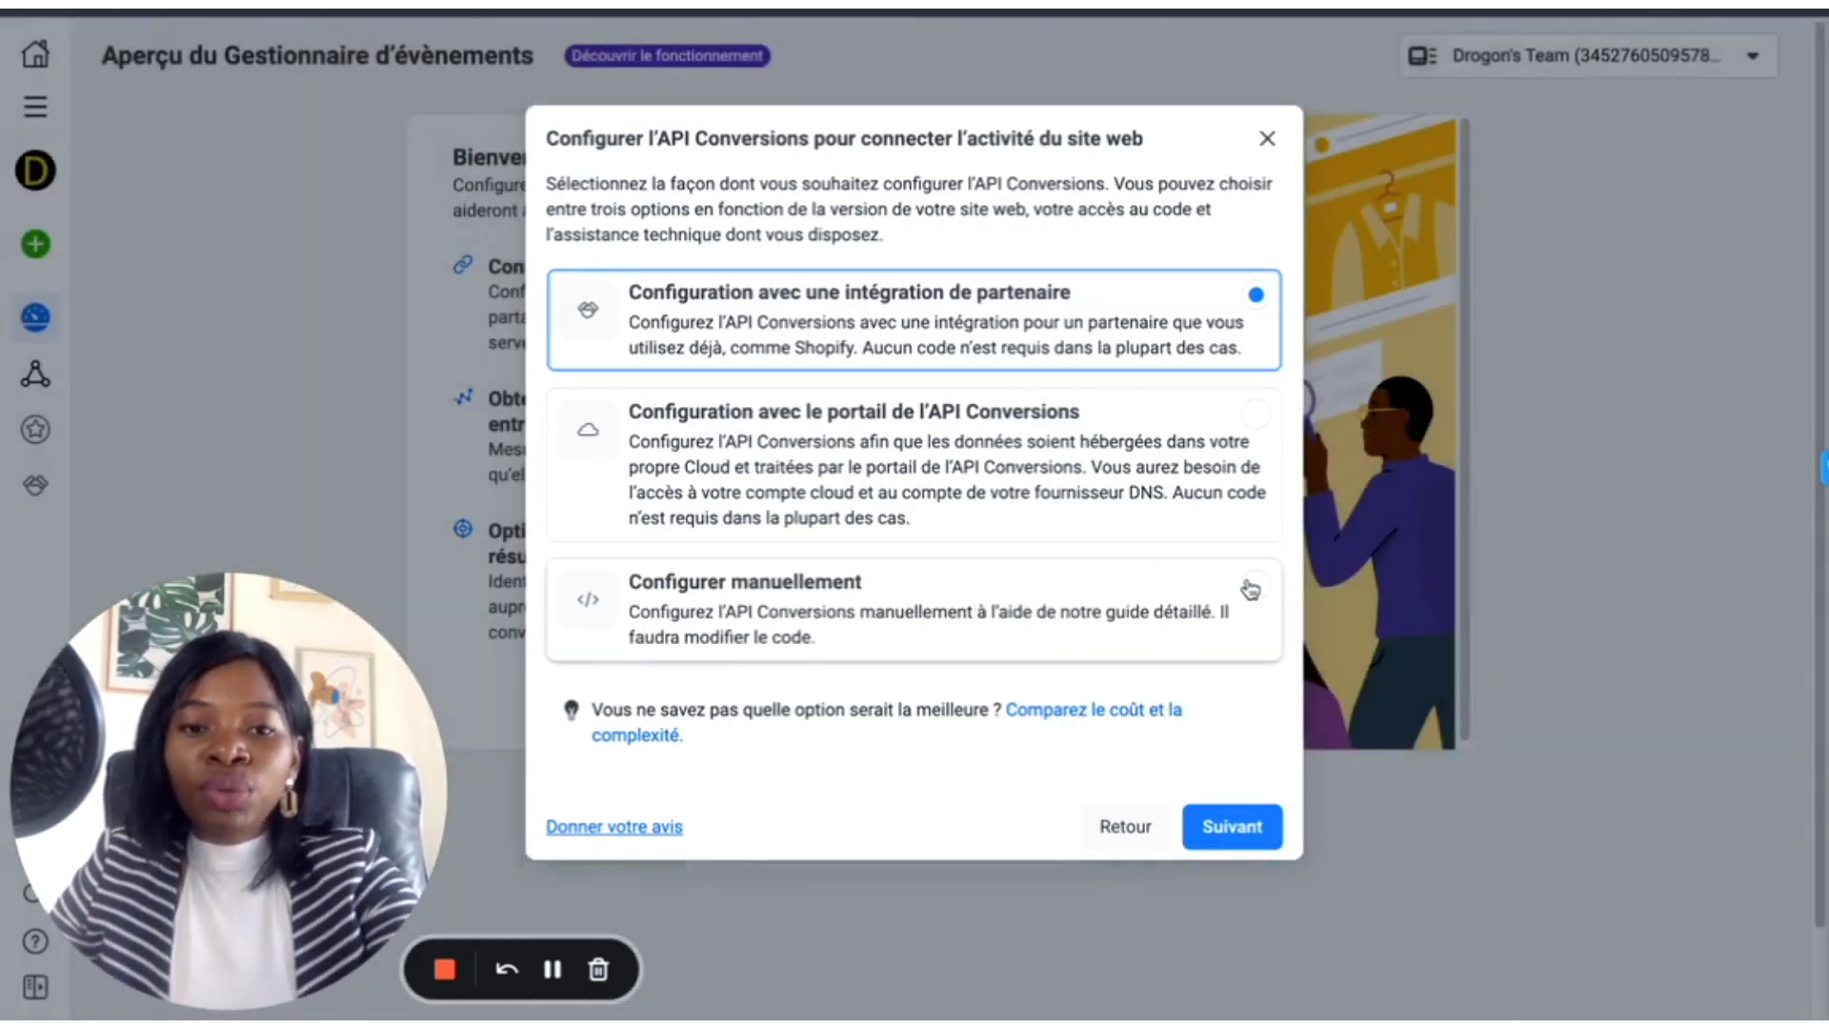
Step: Choose manual configuration for the API Conversions and continue past the implementation overview
left_click(1253, 588)
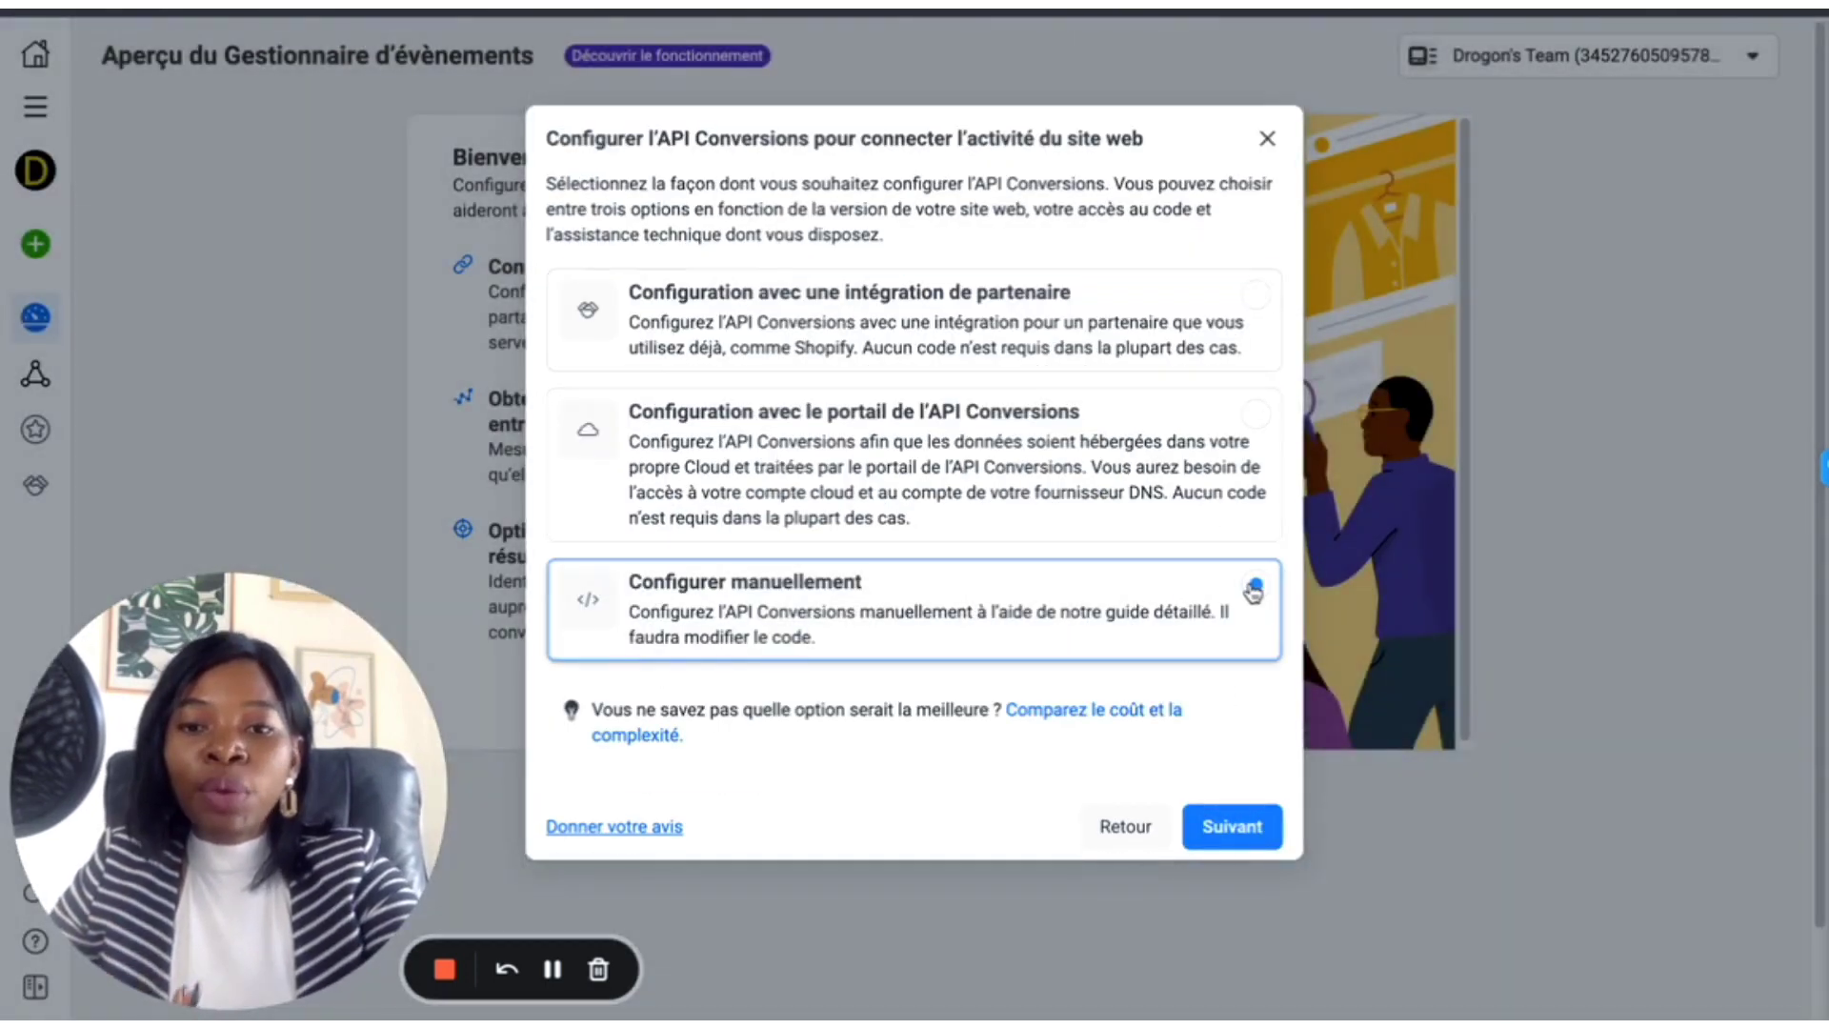
left_click(1254, 834)
left_click(1256, 842)
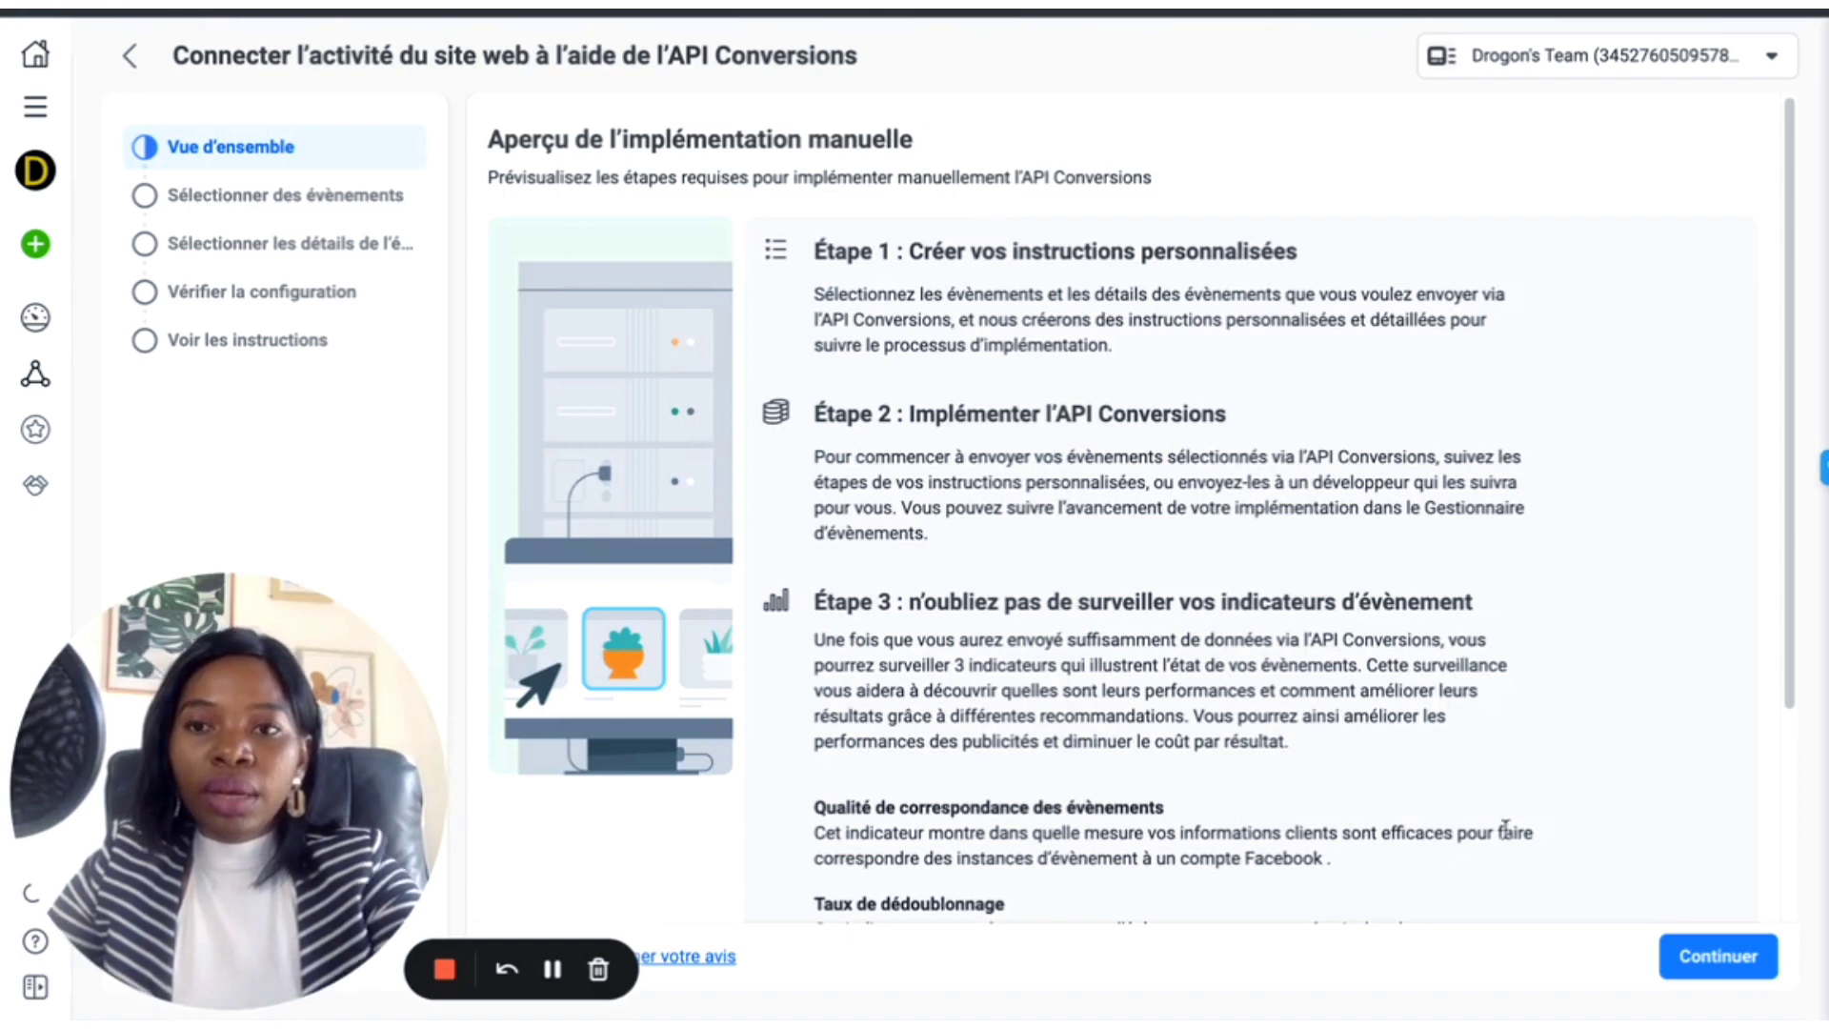
left_click(1714, 956)
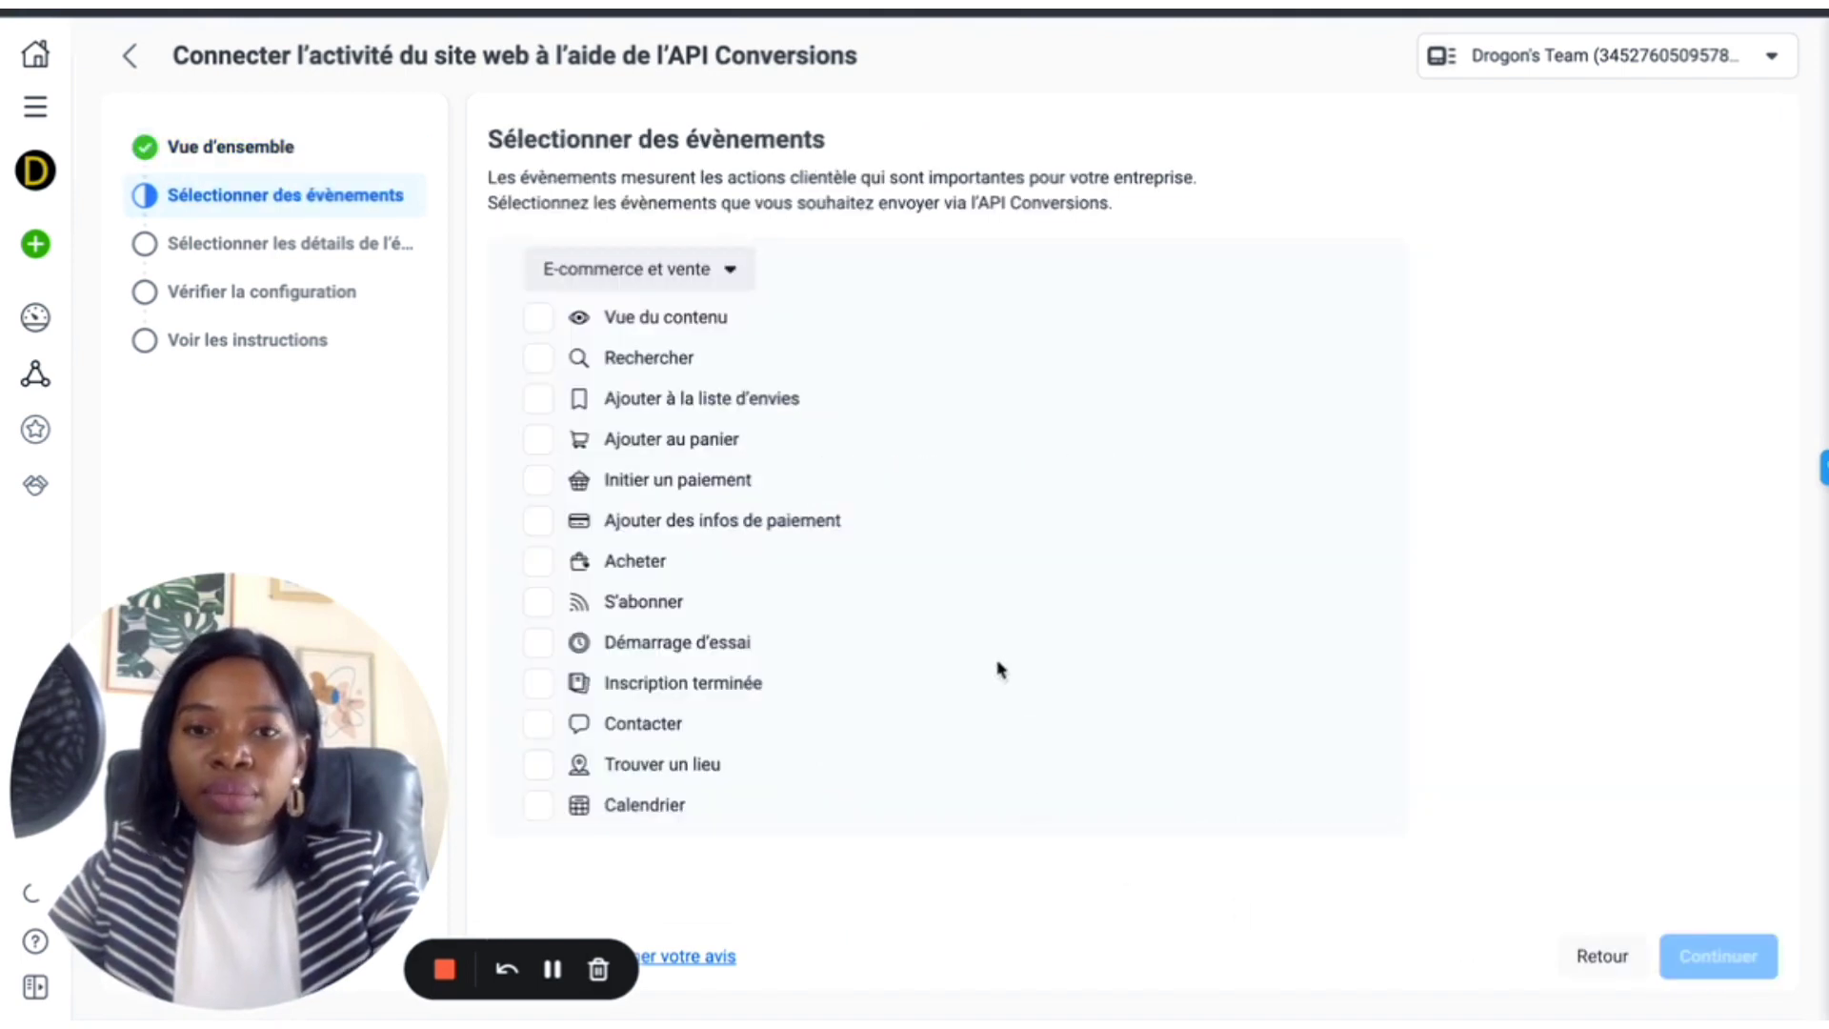
Step: Select the events Vue du contenu, Initier un paiement, Ajouter au panier, Acheter and Ajouter des infos de paiement, and continue to their parameters
left_click(536, 322)
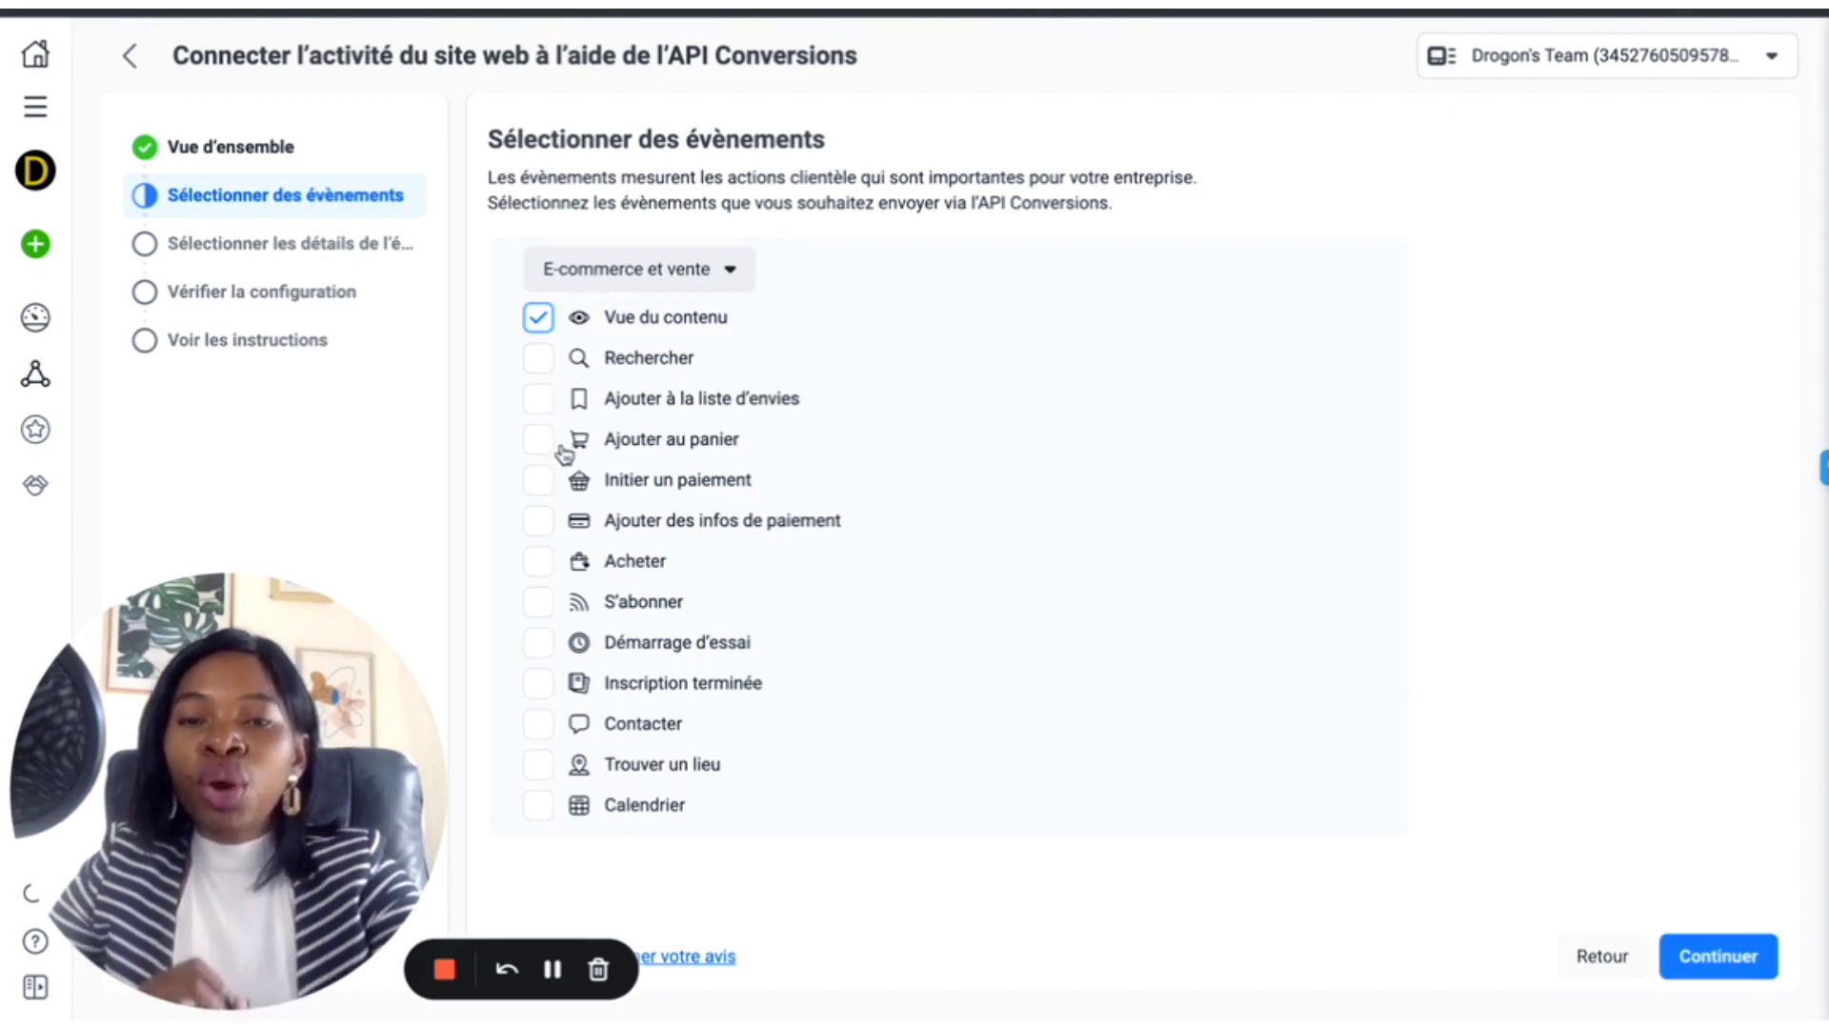
left_click(537, 486)
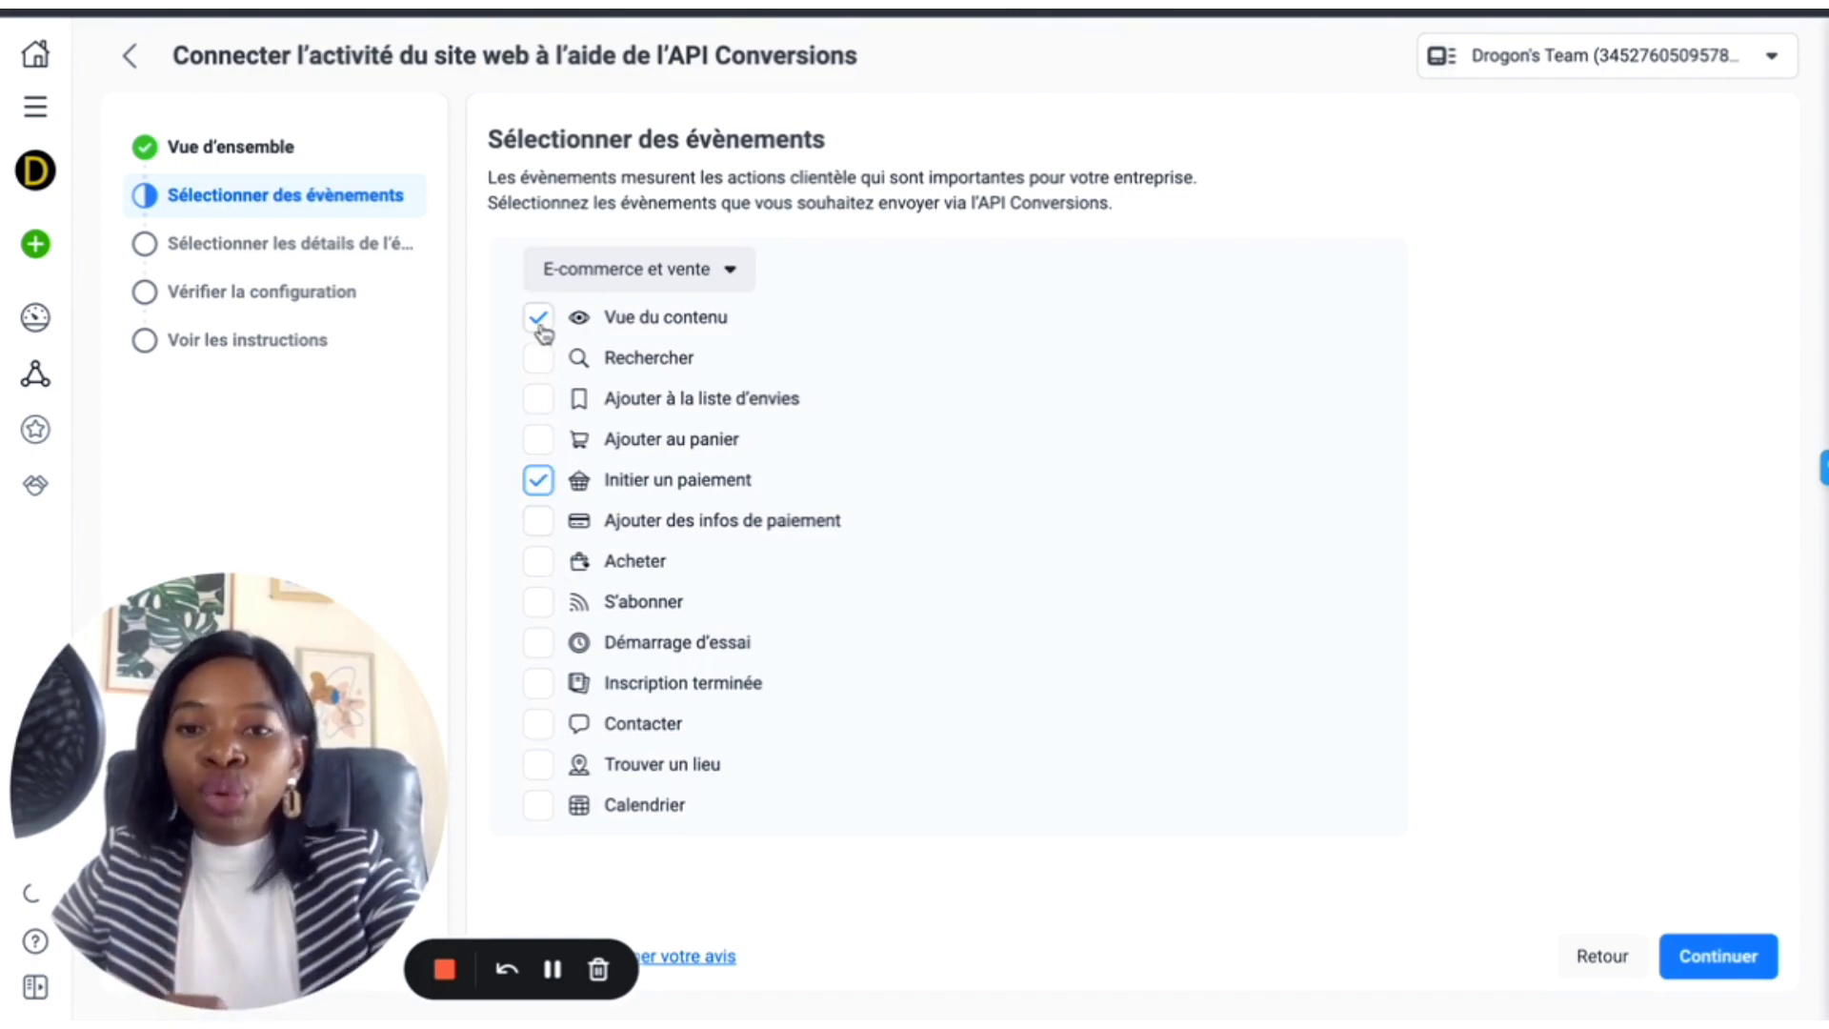
left_click(539, 444)
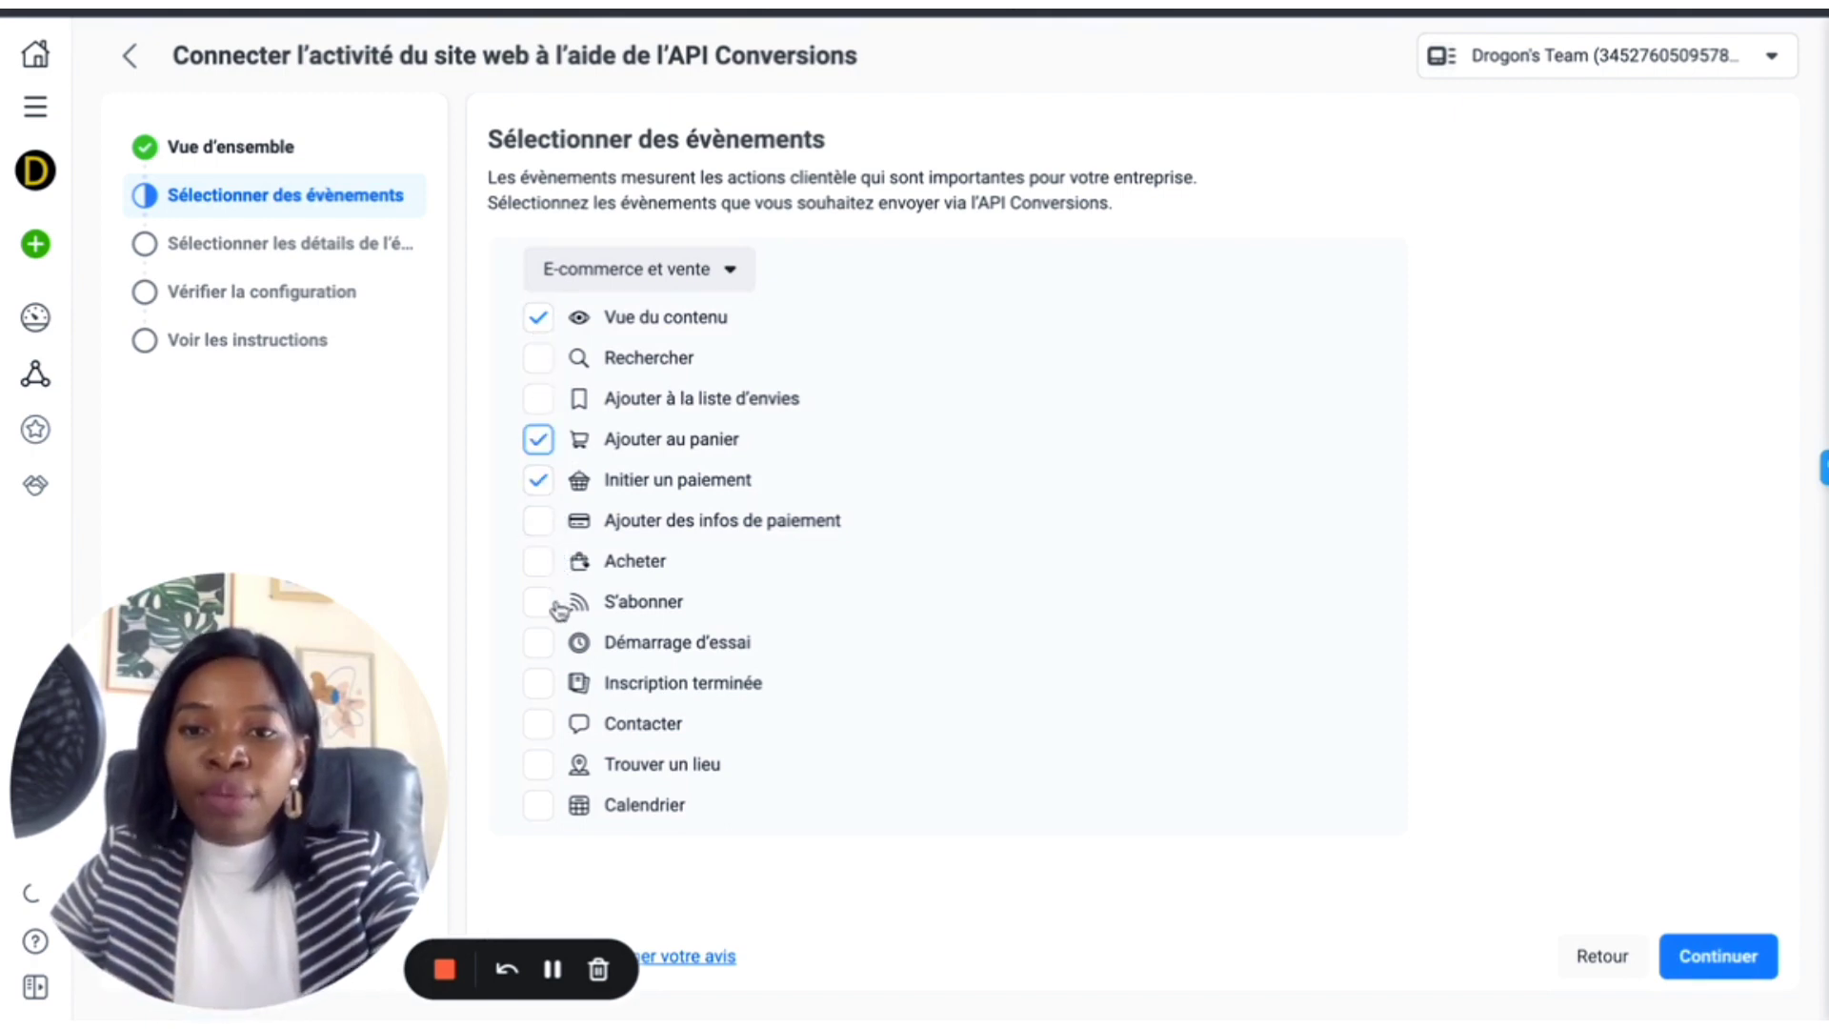
left_click(539, 562)
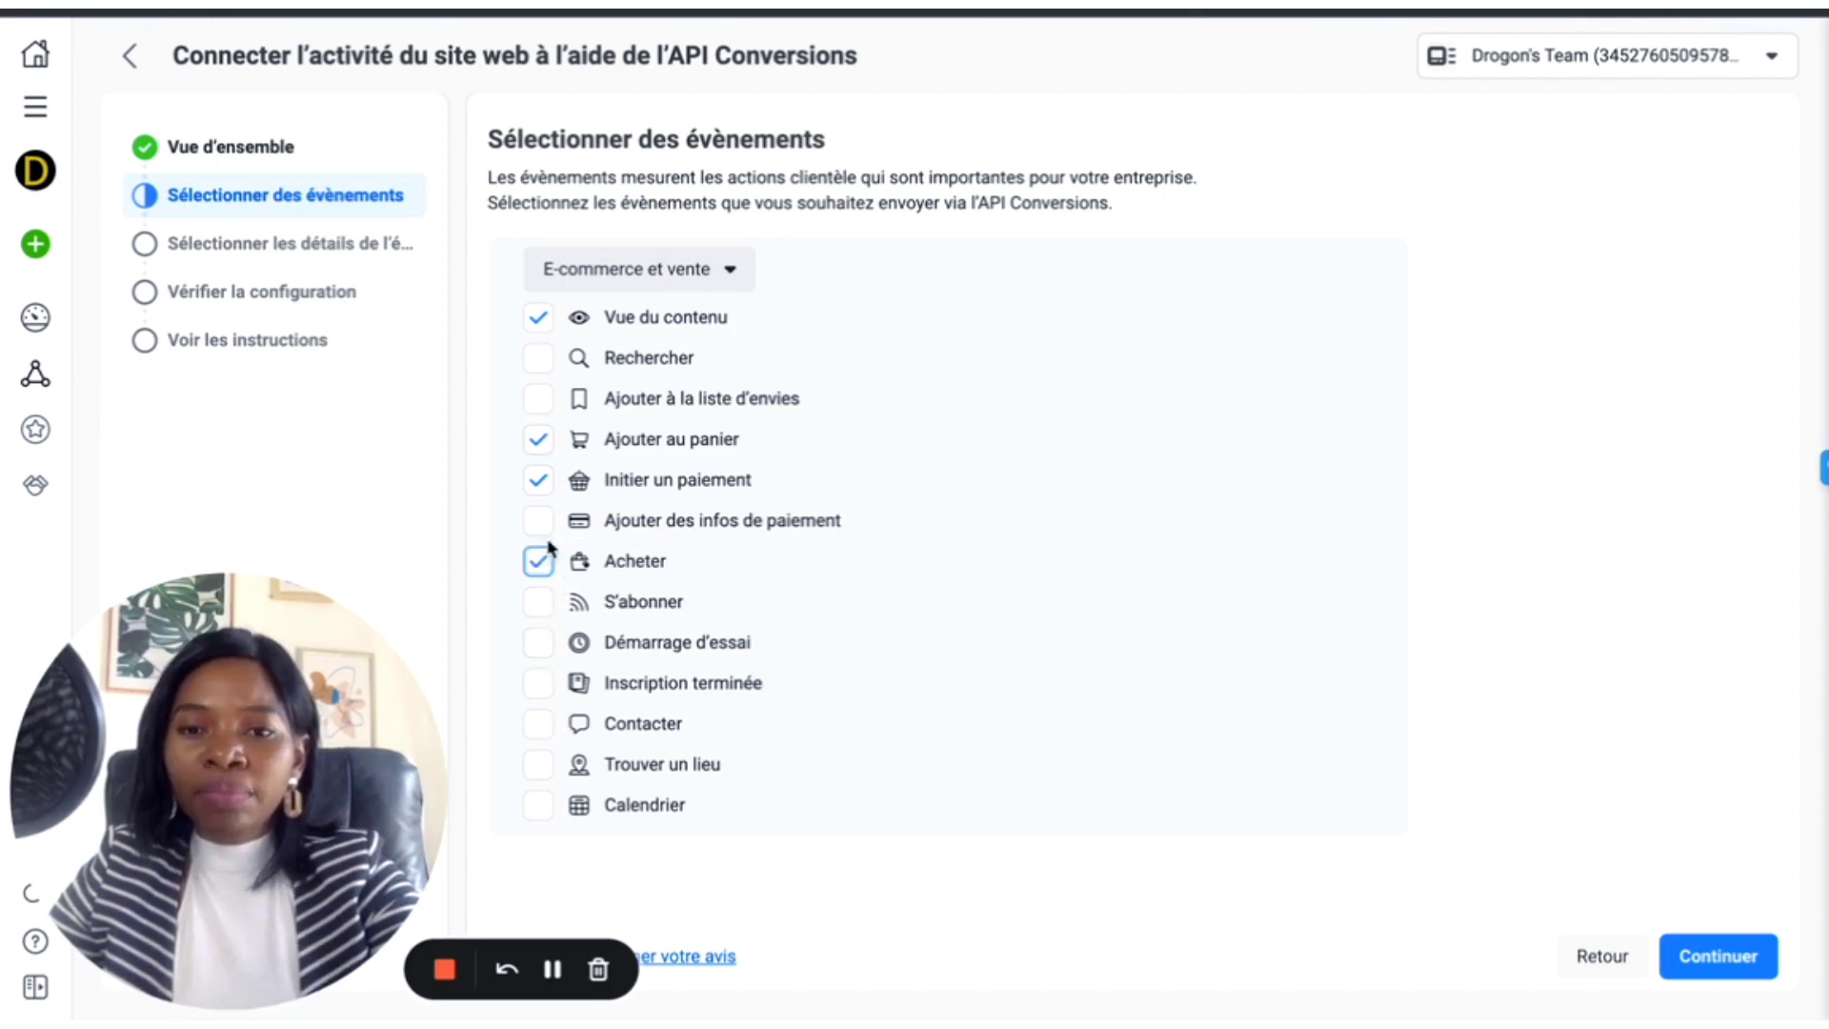
left_click(539, 521)
left_click(1704, 951)
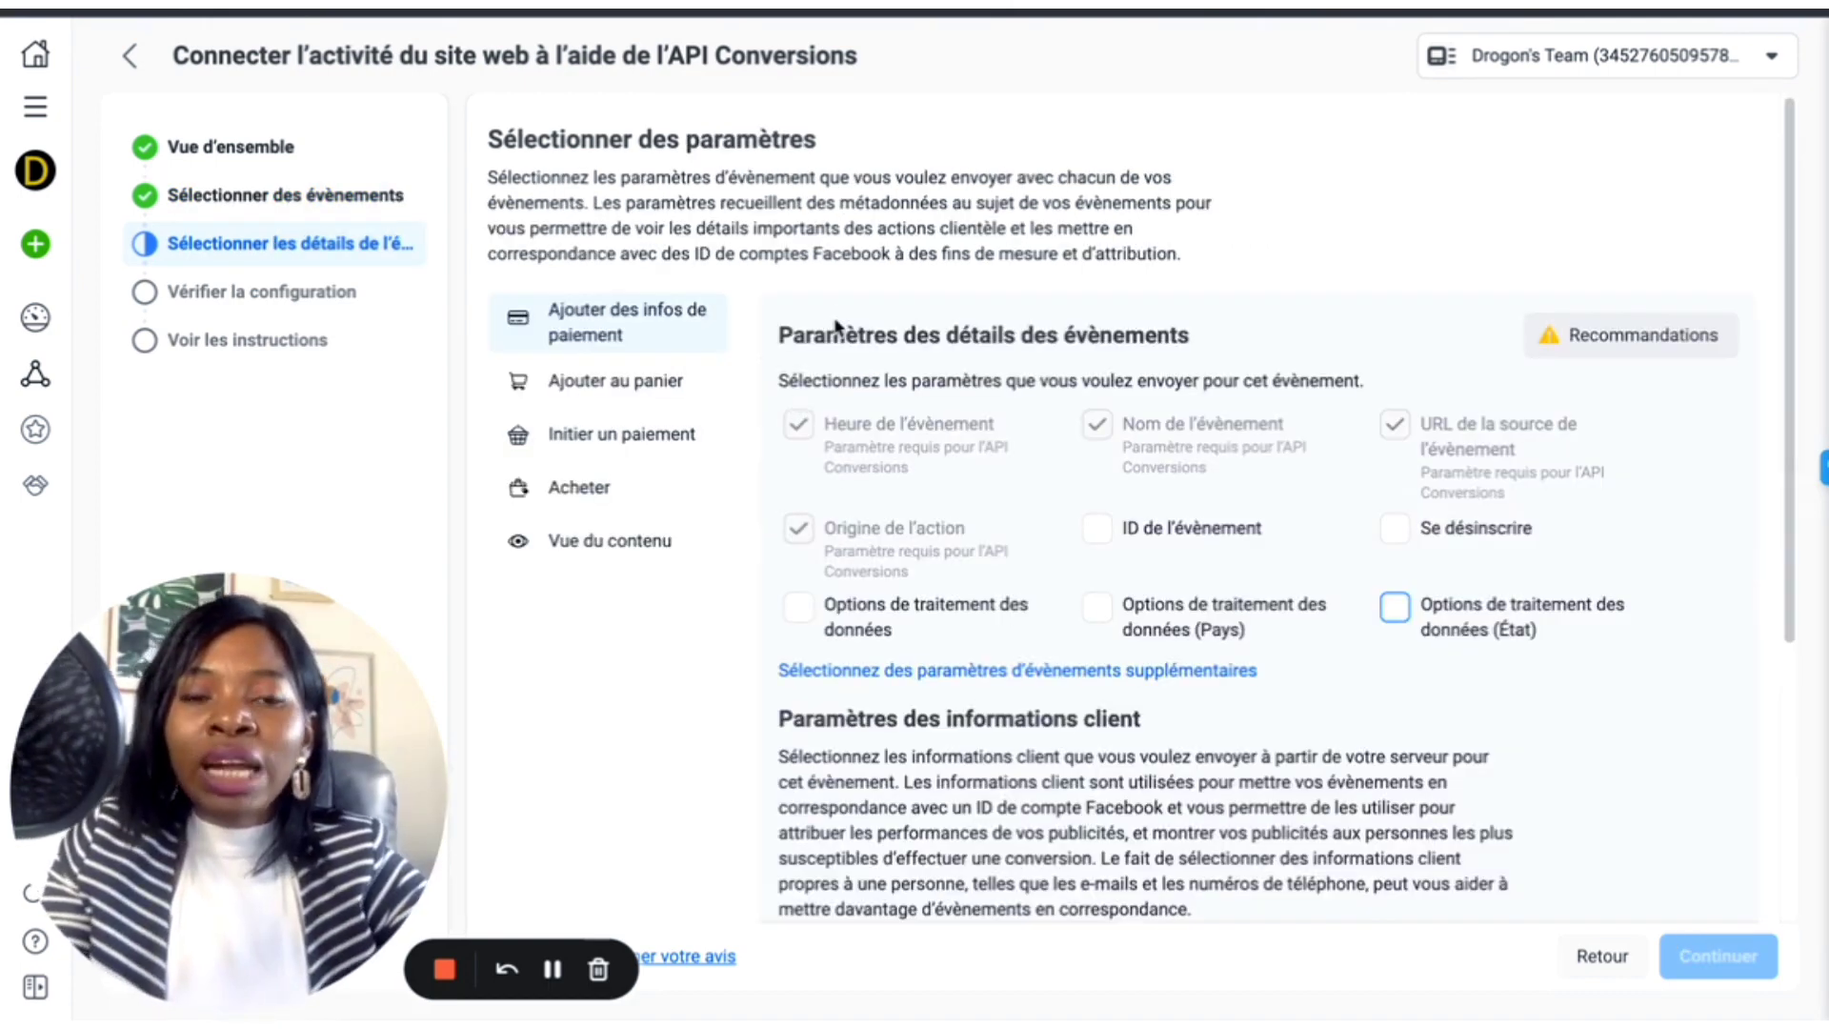
Step: Review the parameters for Ajouter des infos de paiement and select the E-mail customer parameter for Ajouter au panier
scroll(644, 372, "down", 4)
scroll(962, 305, "up", 4)
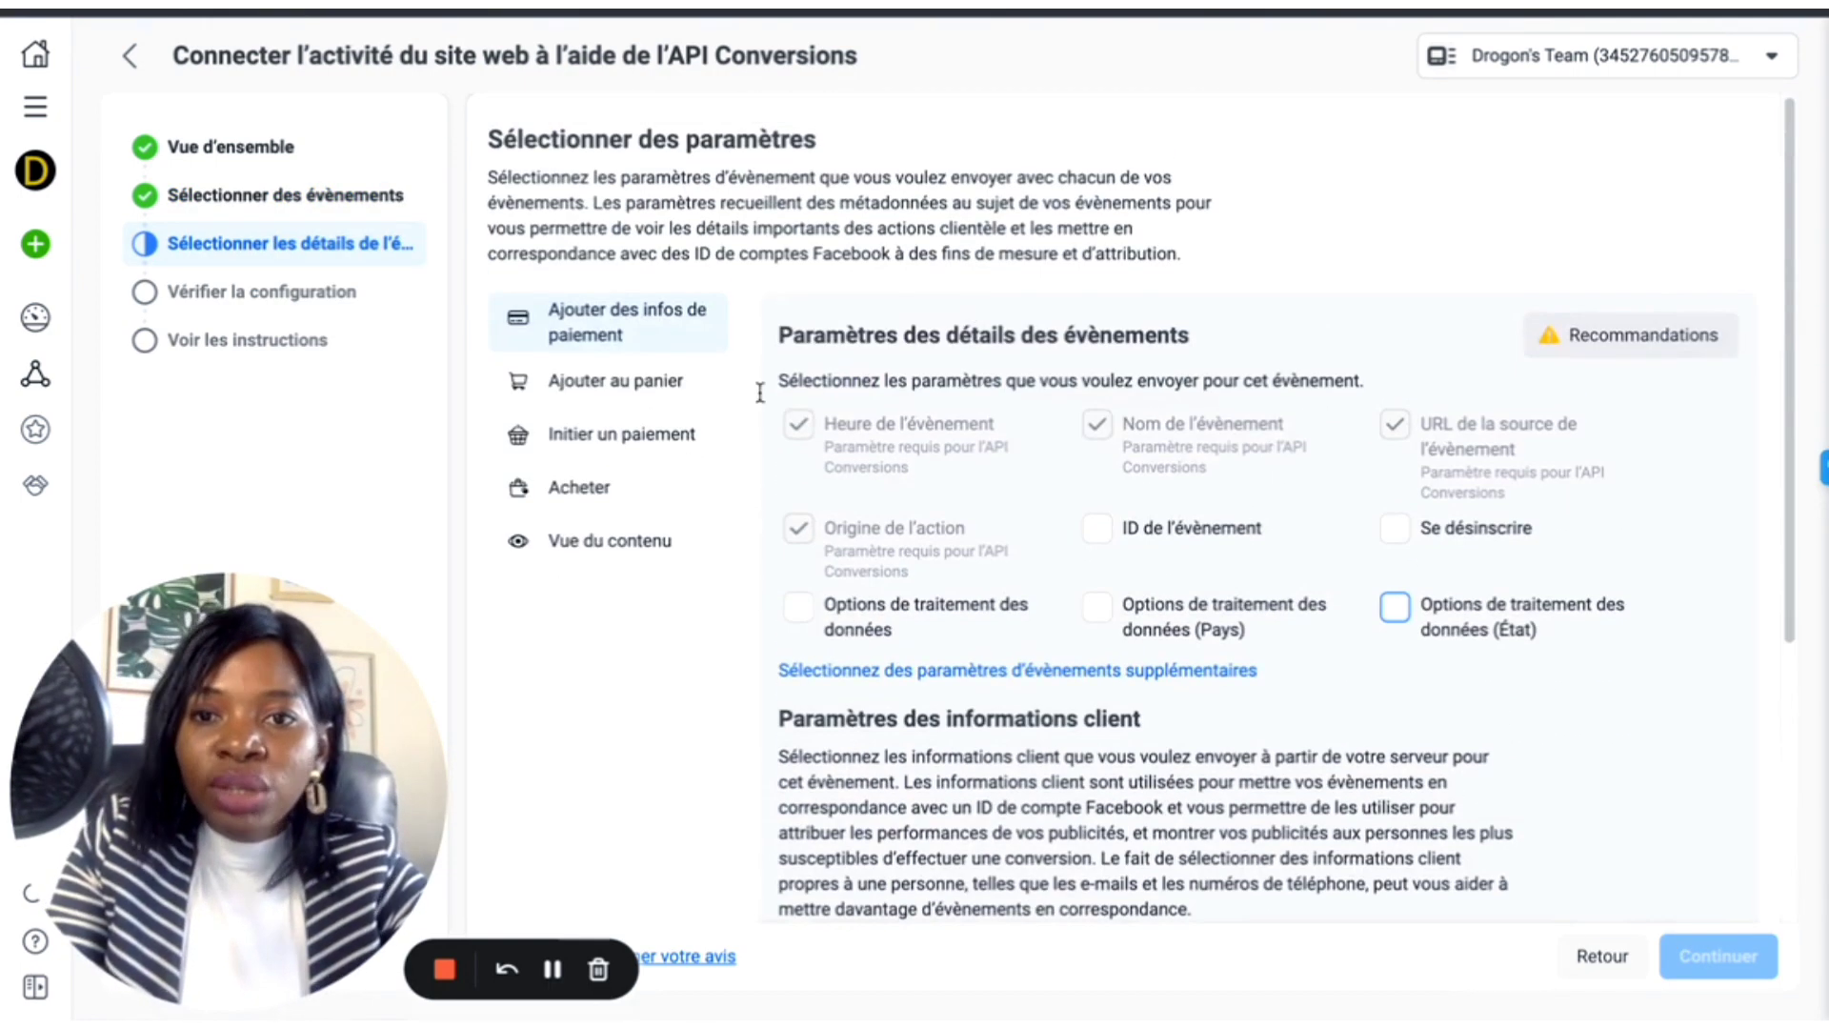
scroll(1080, 603, "down", 4)
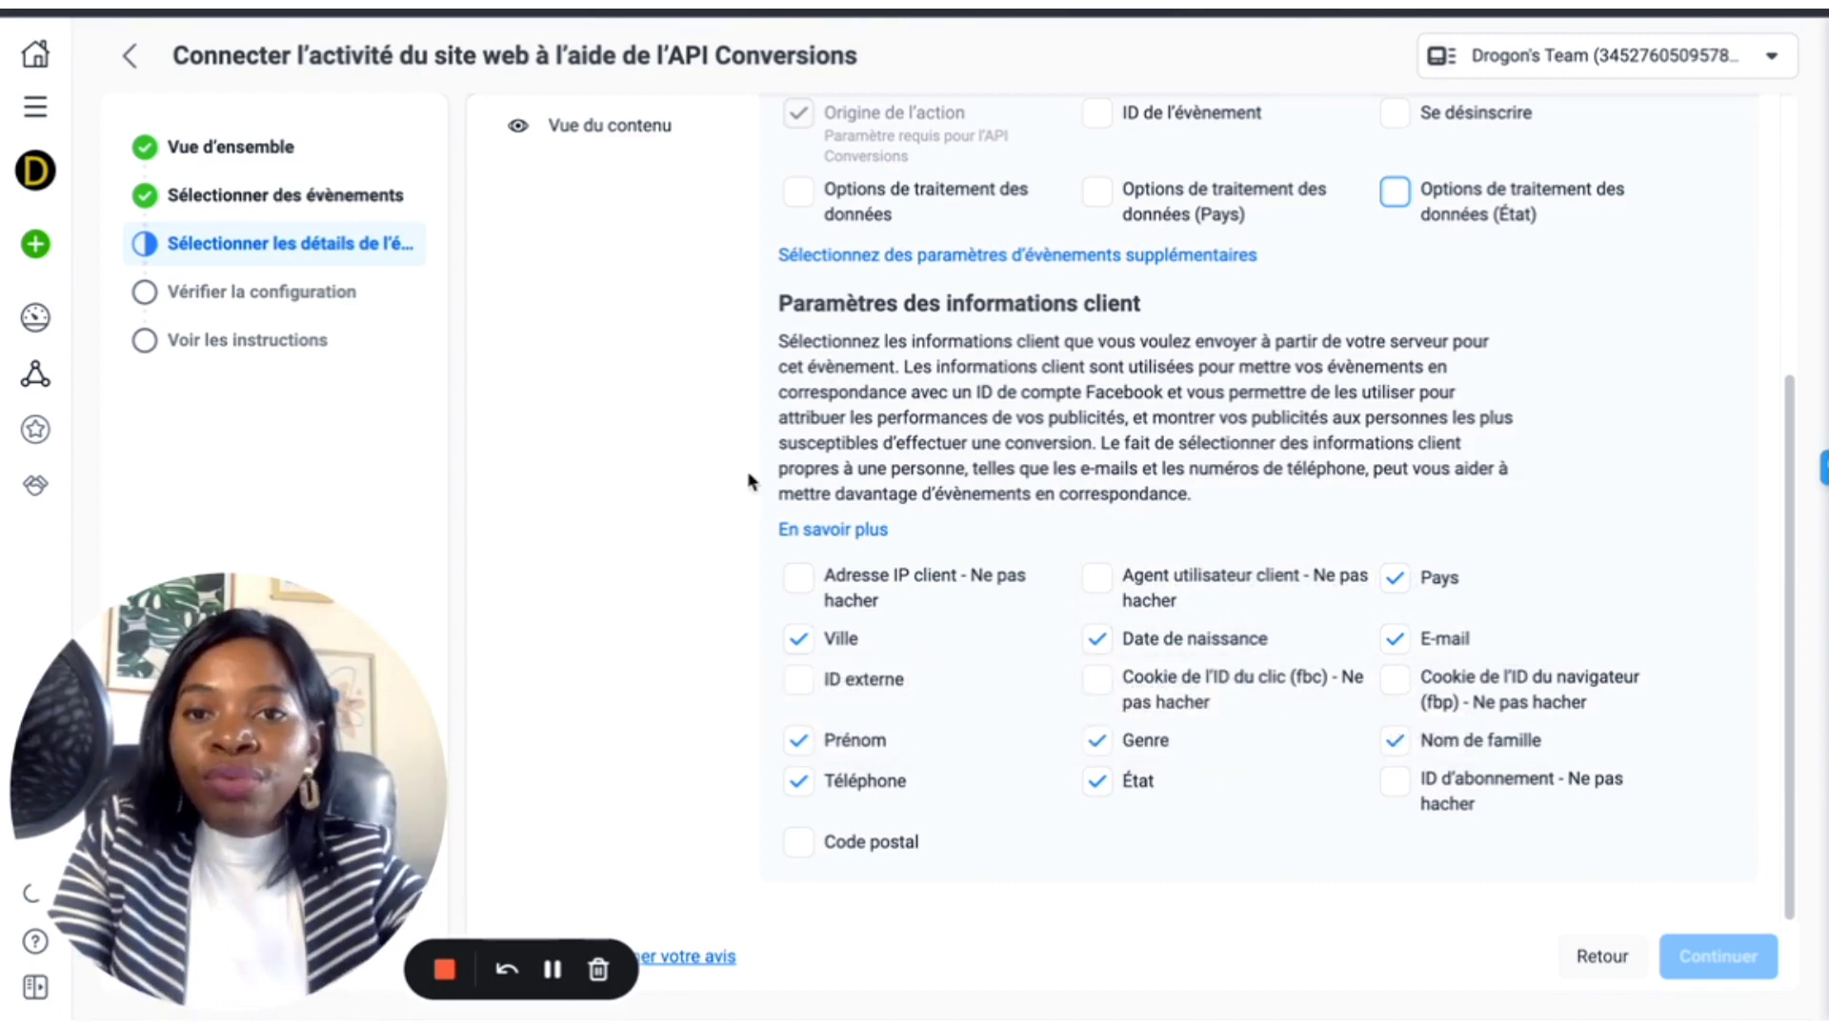
scroll(751, 481, "up", 5)
left_click(621, 386)
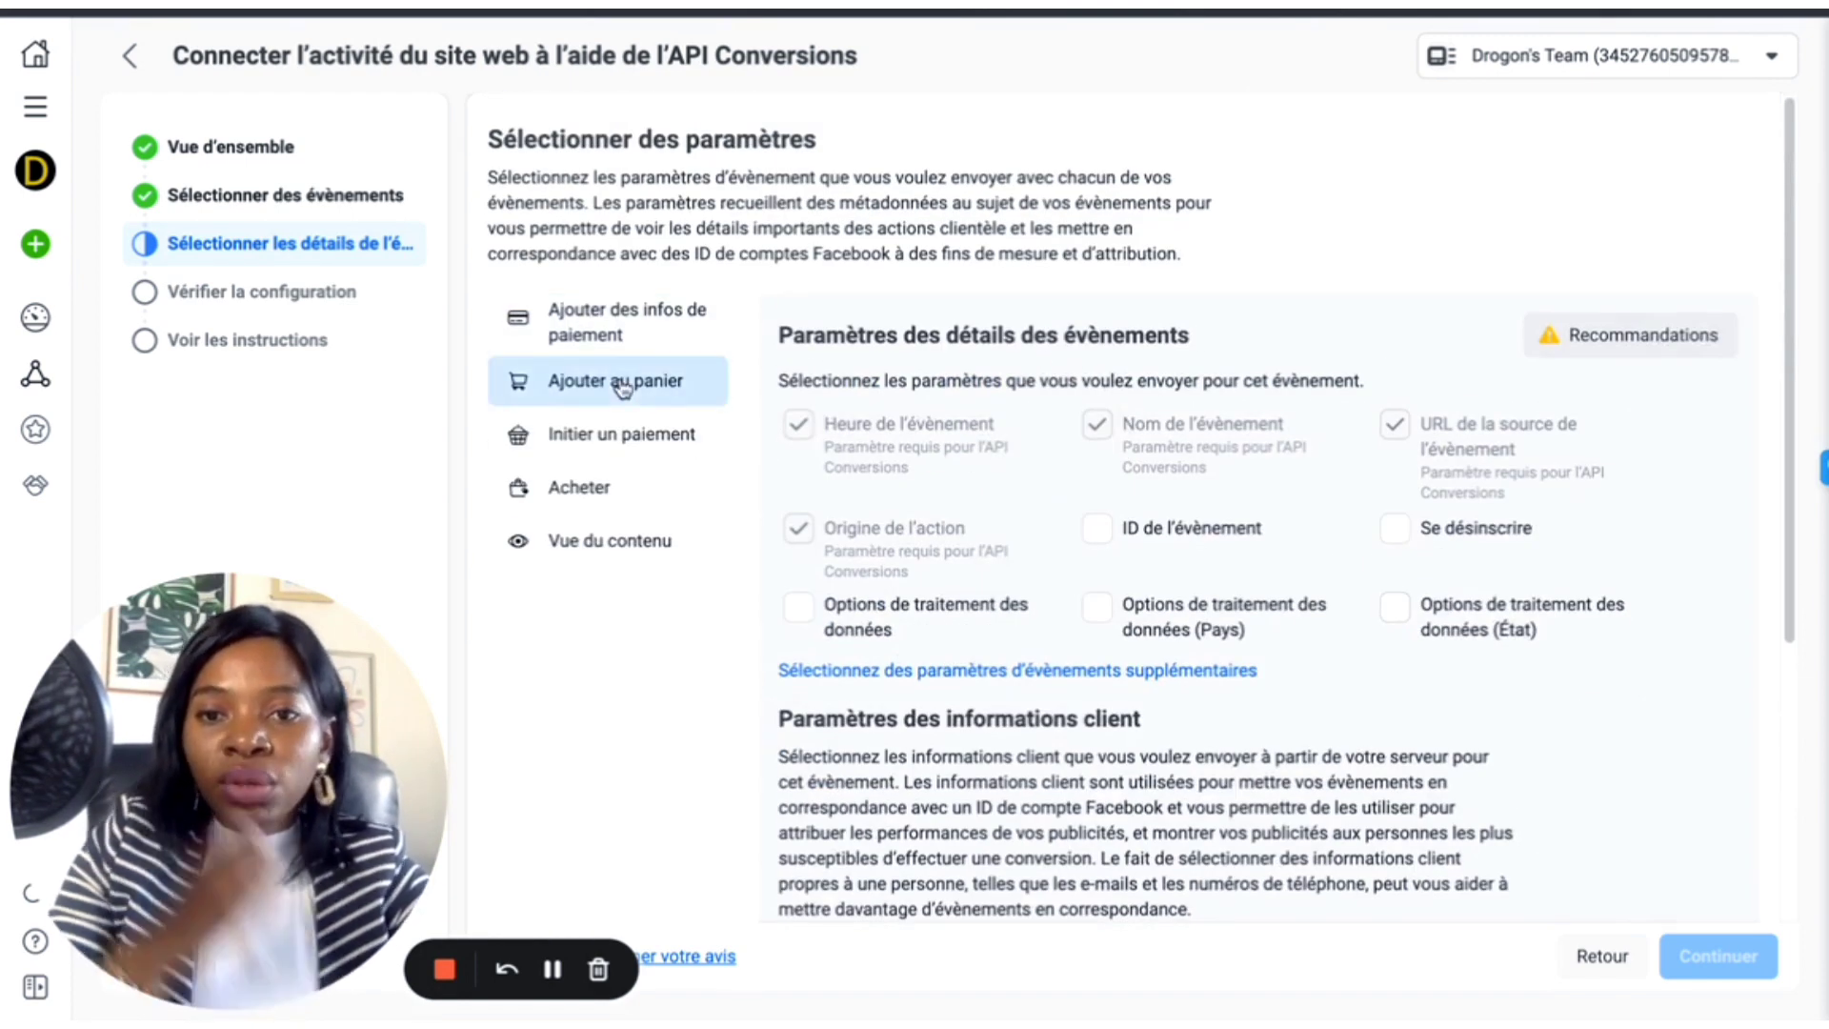
scroll(1096, 533, "down", 4)
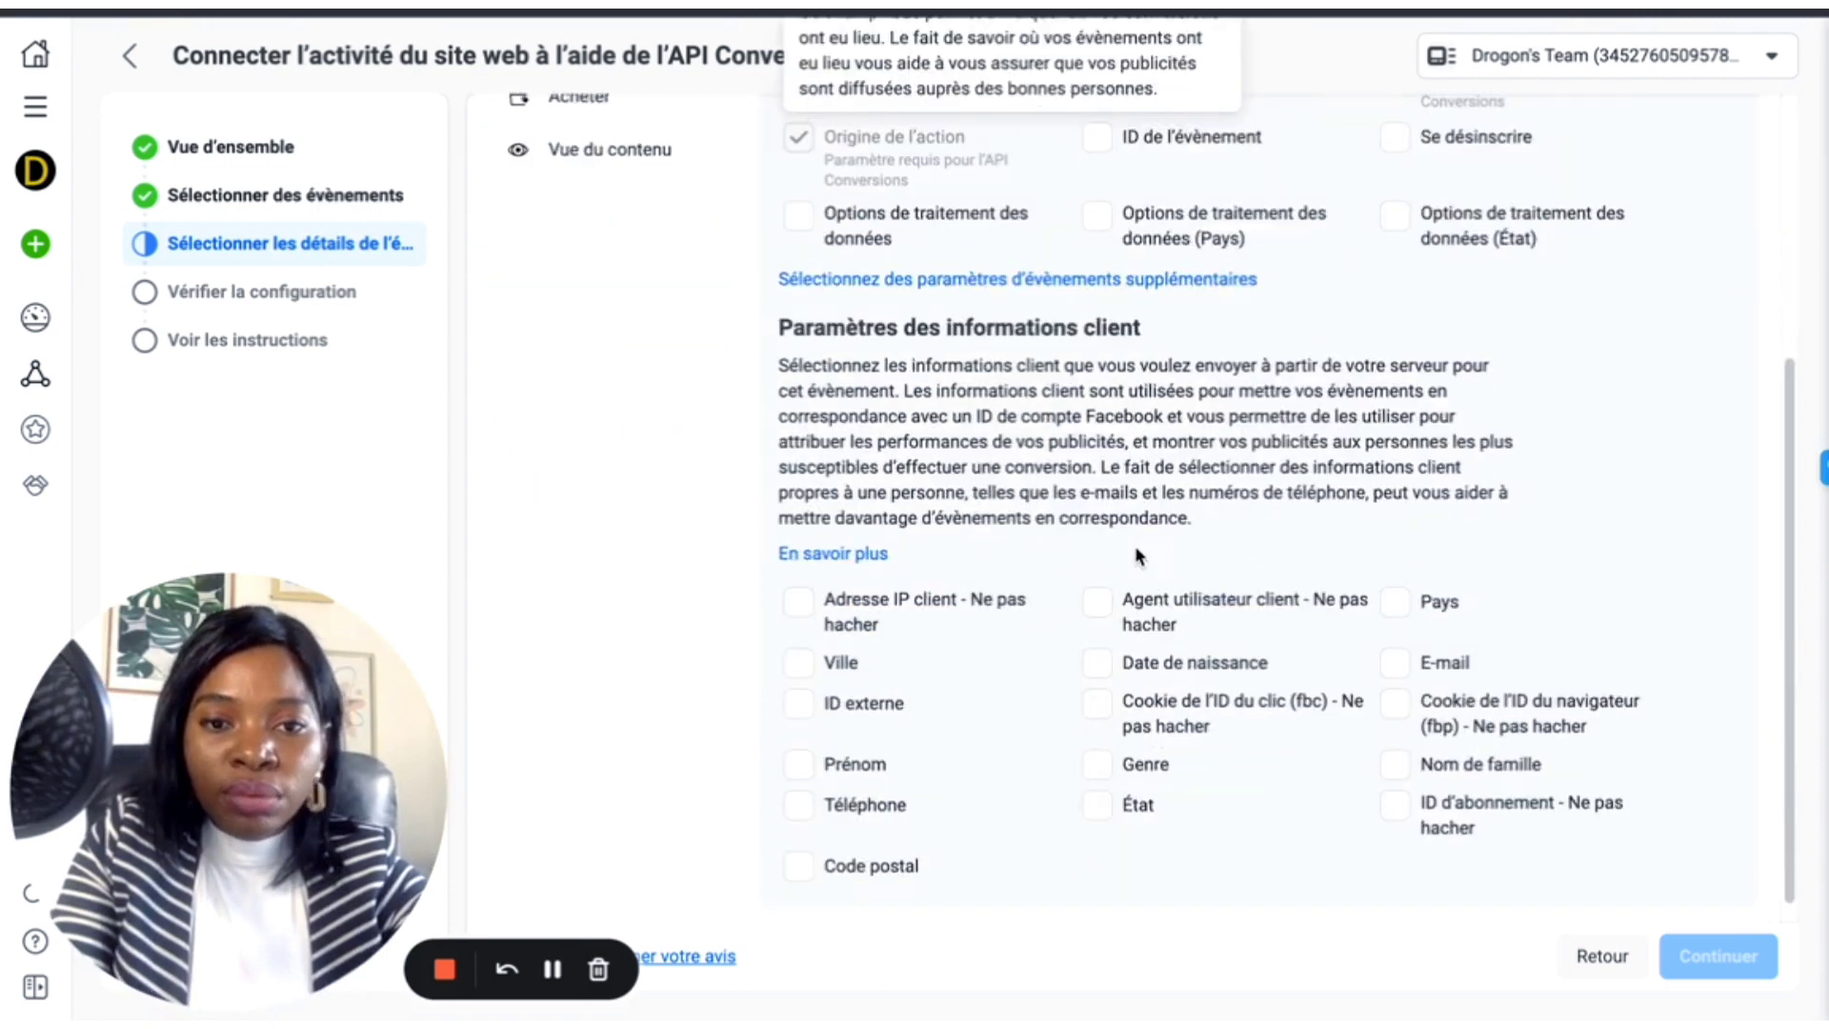
left_click(1401, 672)
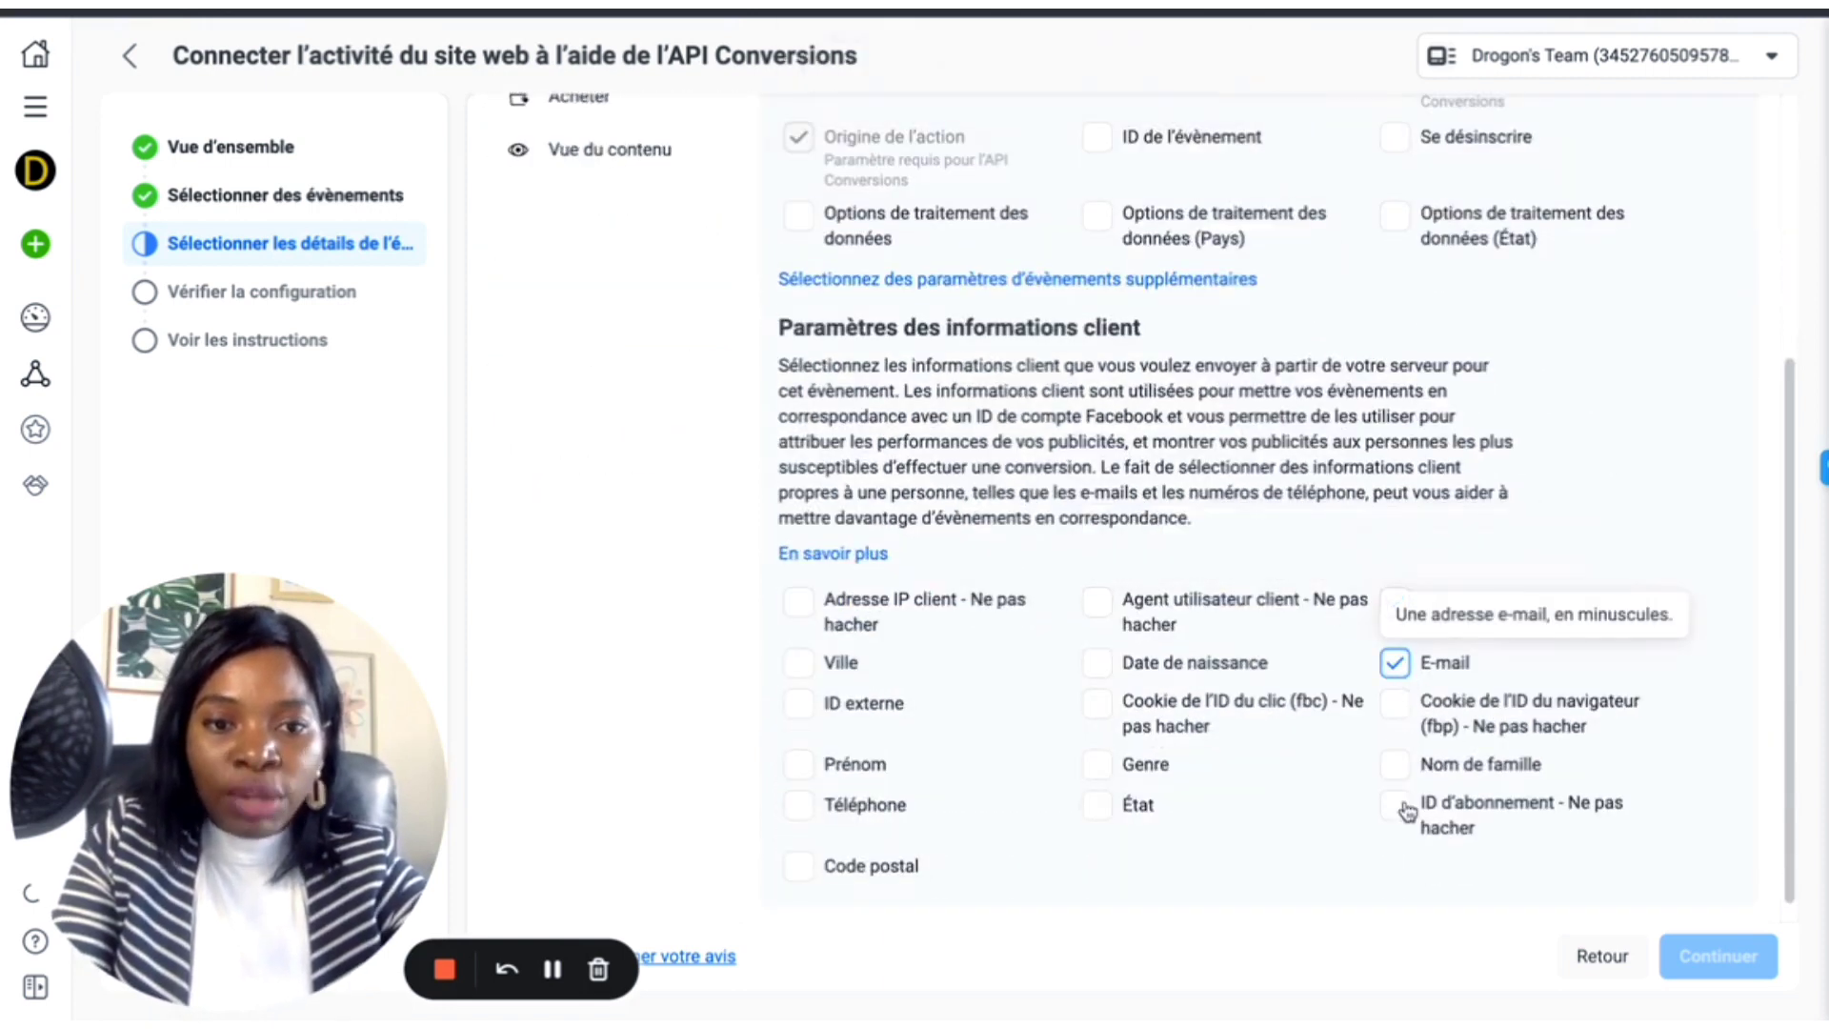
left_click(552, 969)
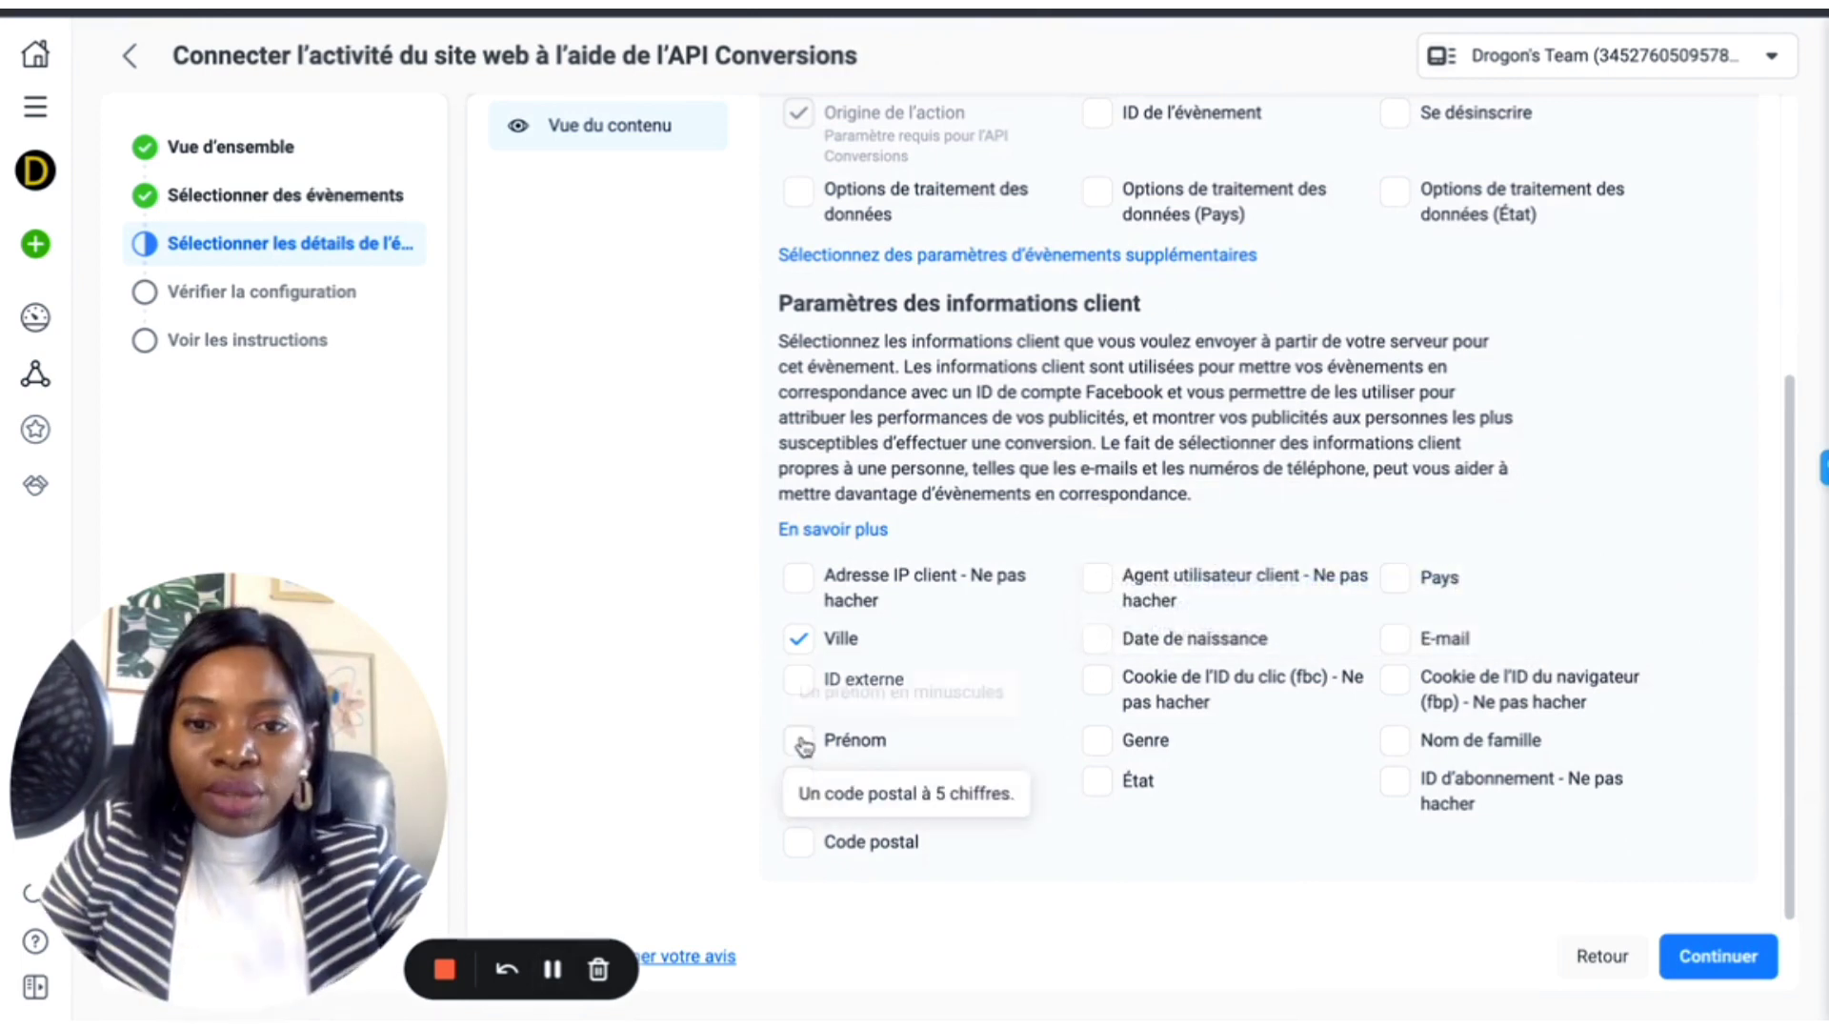
Step: Select Pays, E-mail, Prénom, Nom de famille, Genre, État, Téléphone and Date de naissance as customer information parameters for the Vue du contenu event
left_click(1391, 586)
left_click(1397, 641)
left_click(1395, 741)
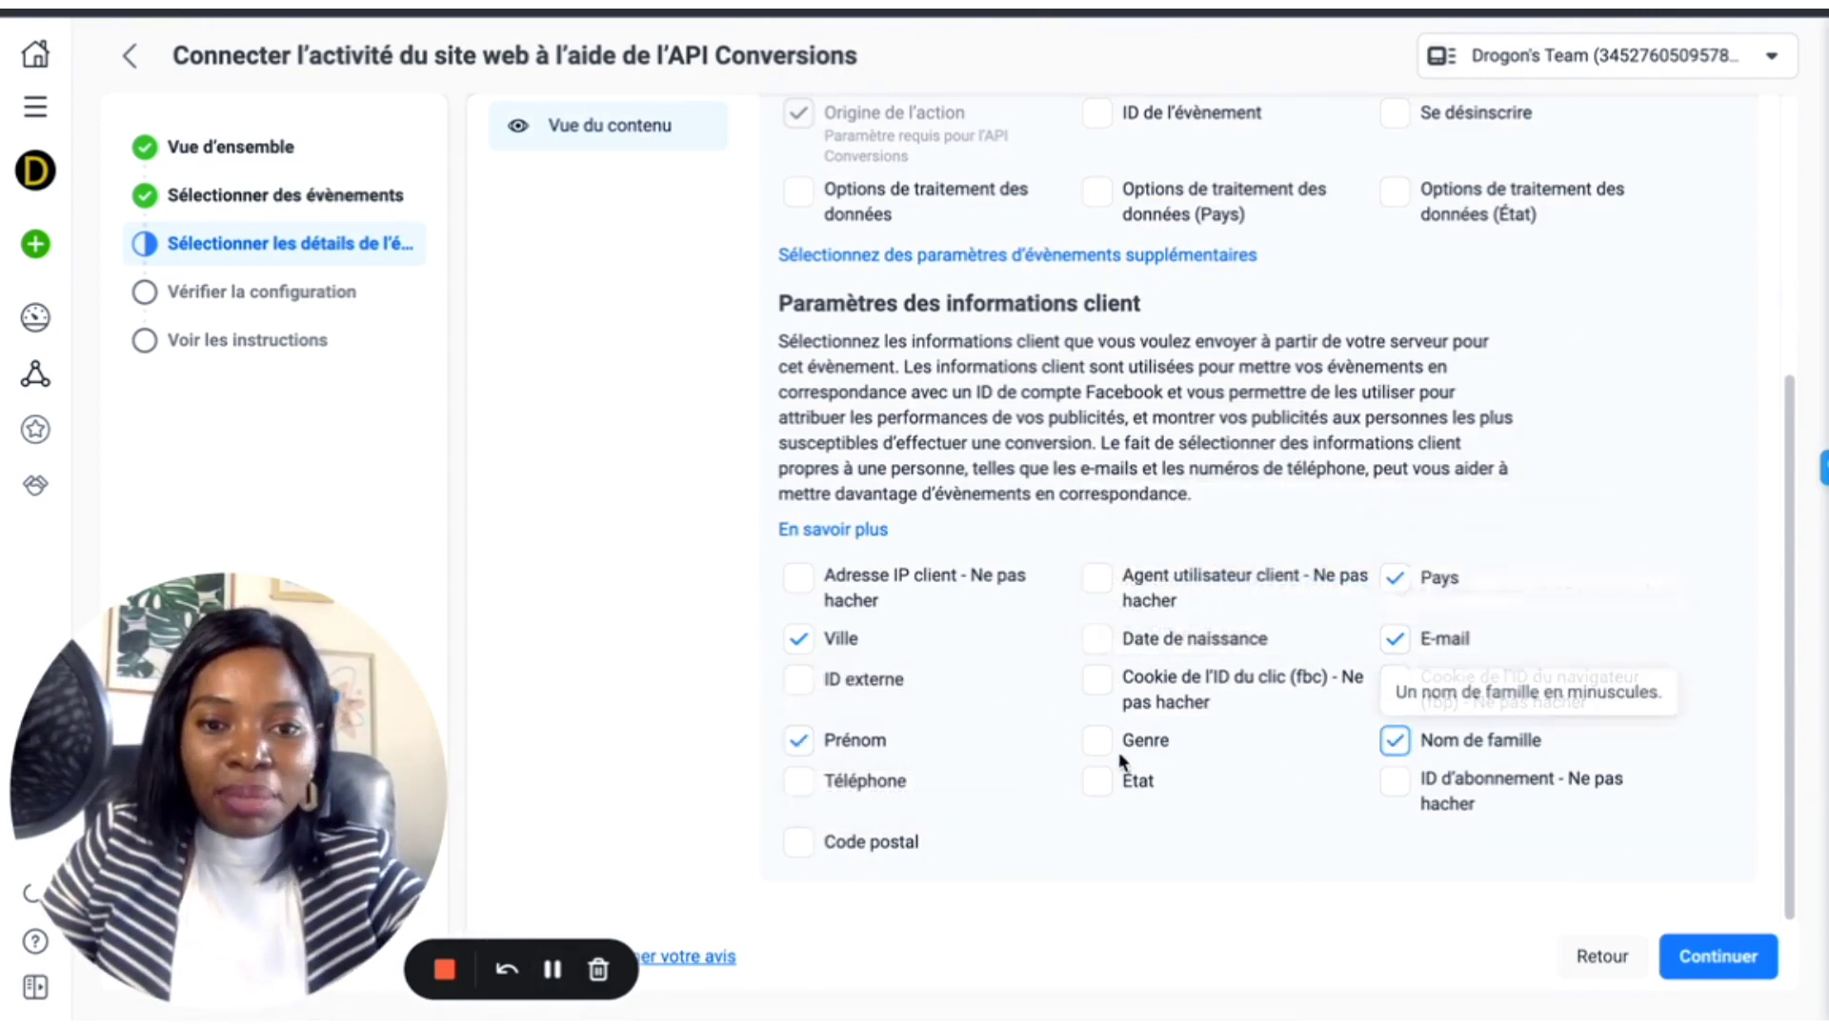
left_click(1099, 744)
left_click(1097, 781)
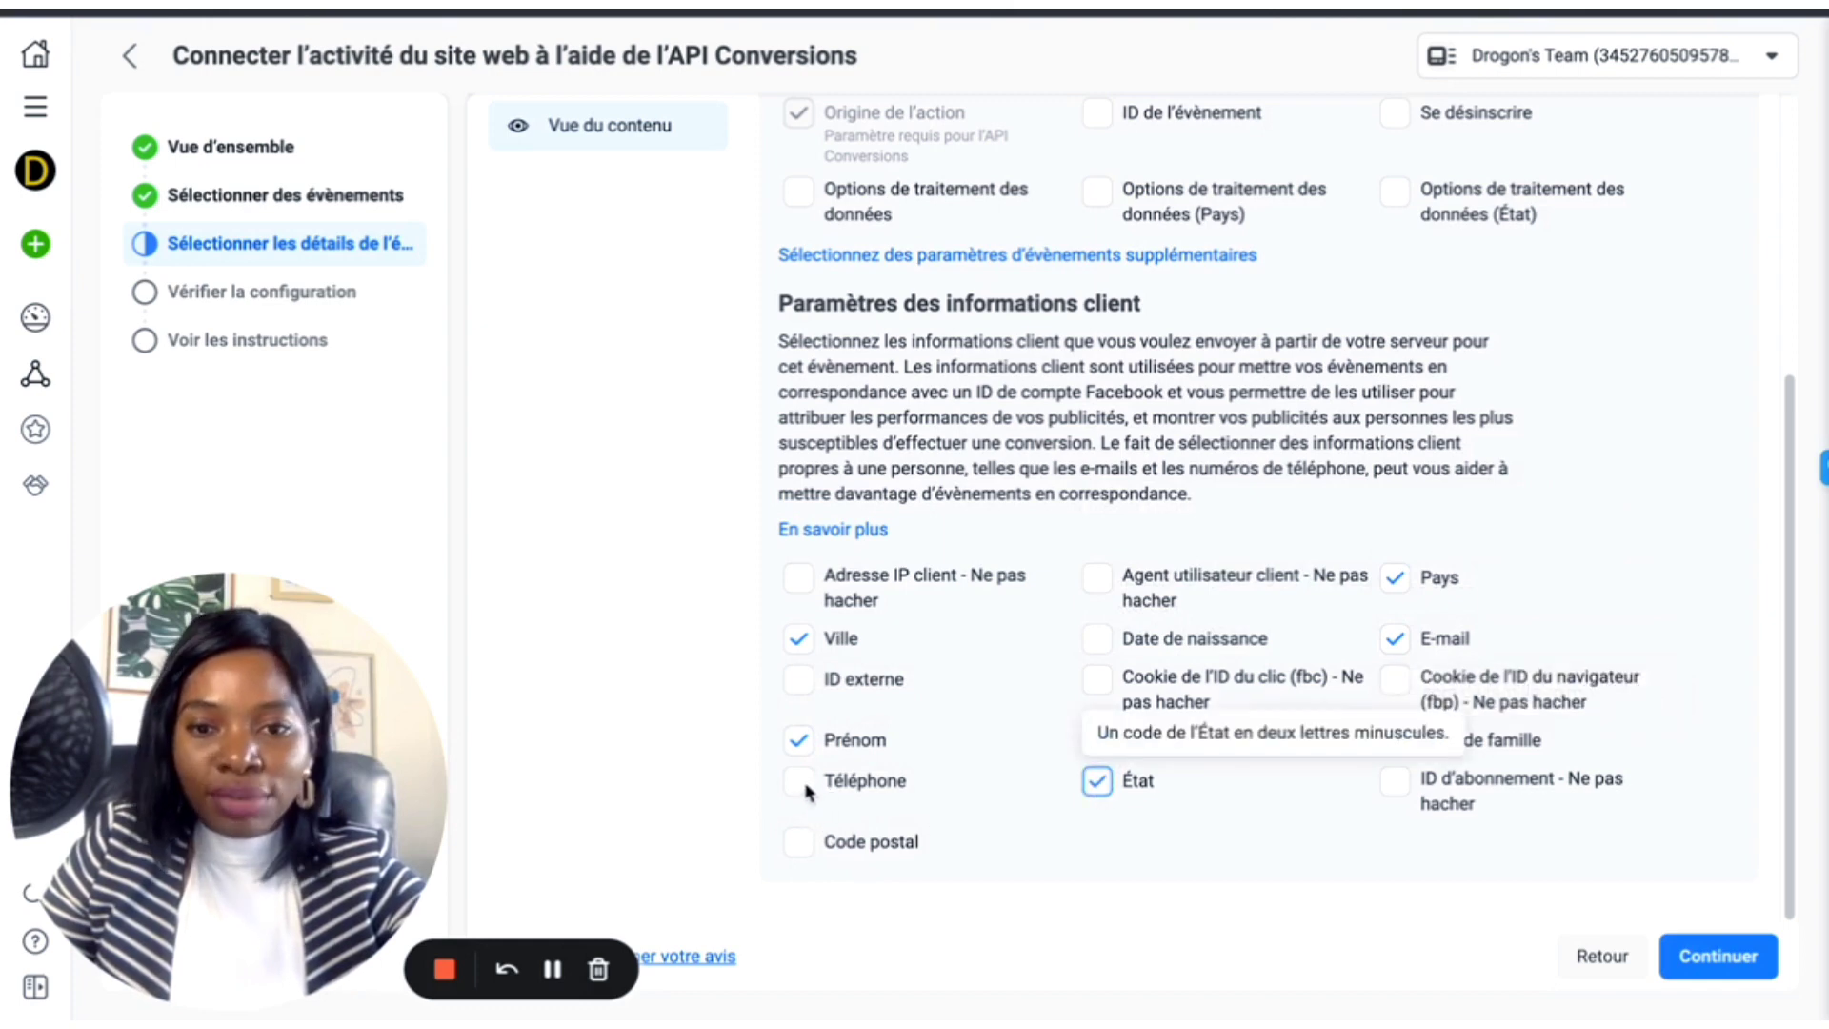
left_click(1108, 636)
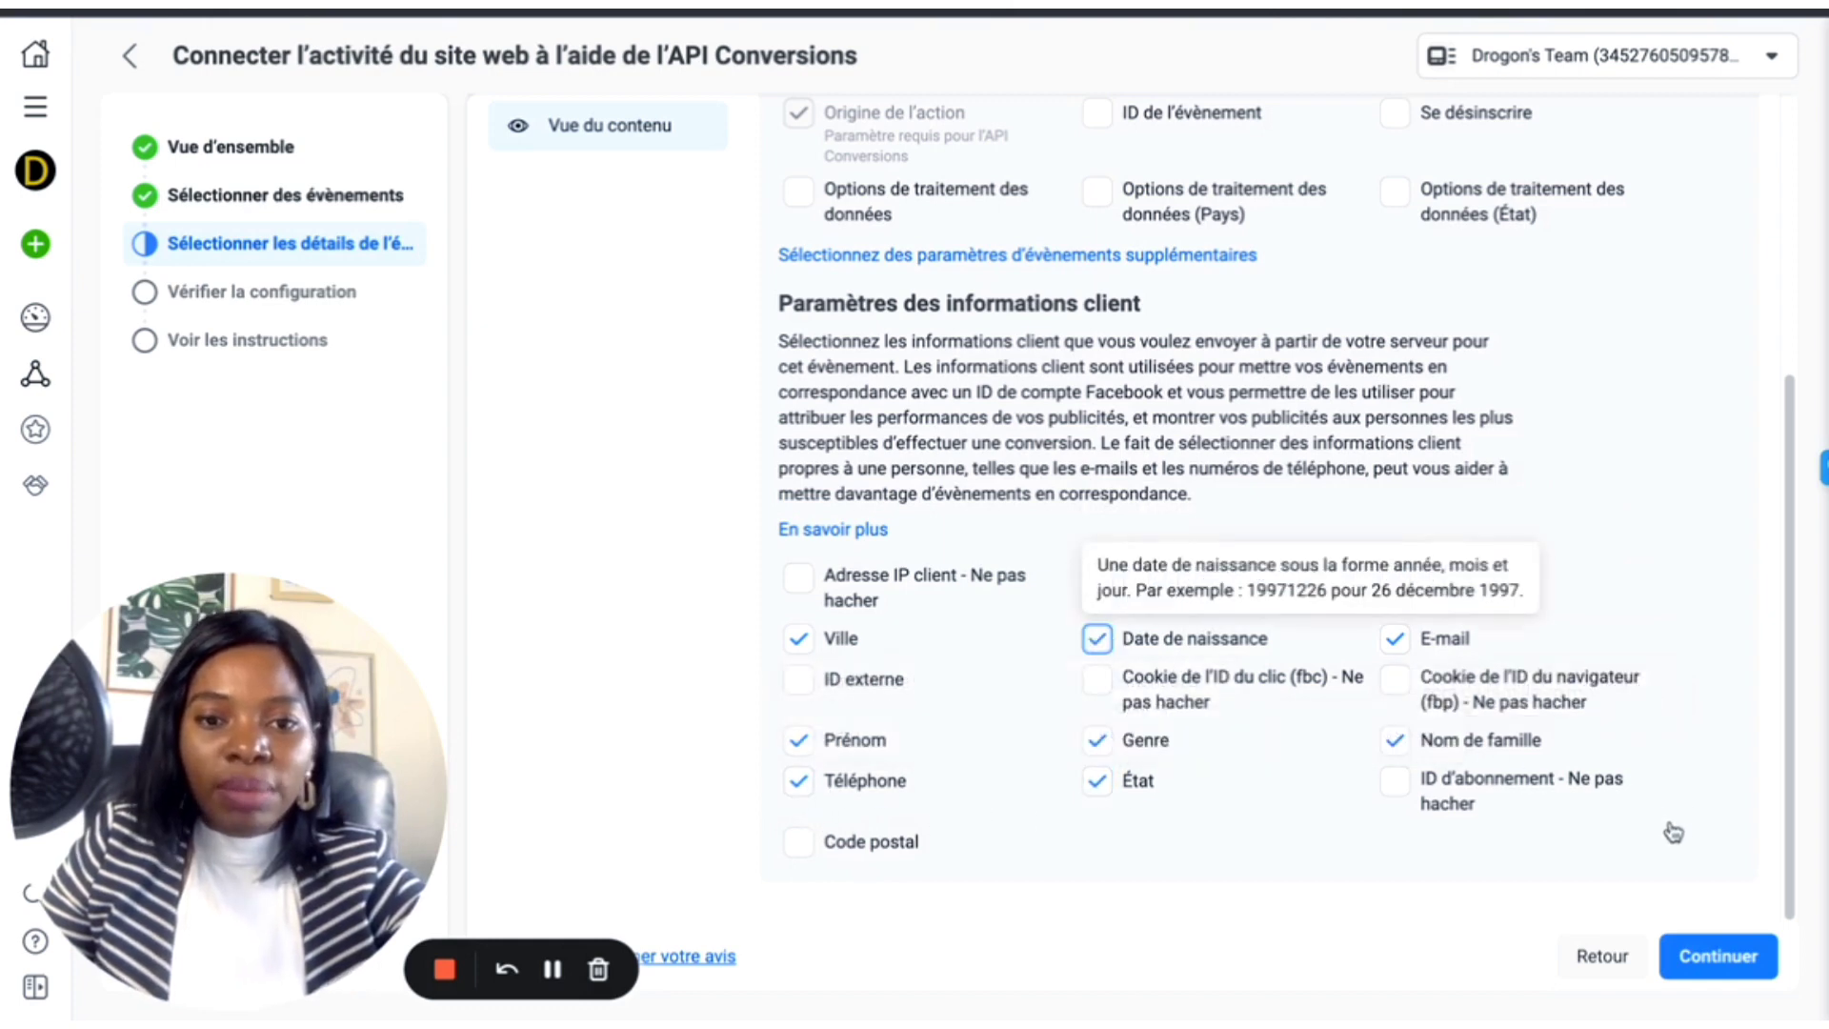
Step: Confirm the API Conversions parameters and event configuration, and continue to the pixel configuration
left_click(1727, 955)
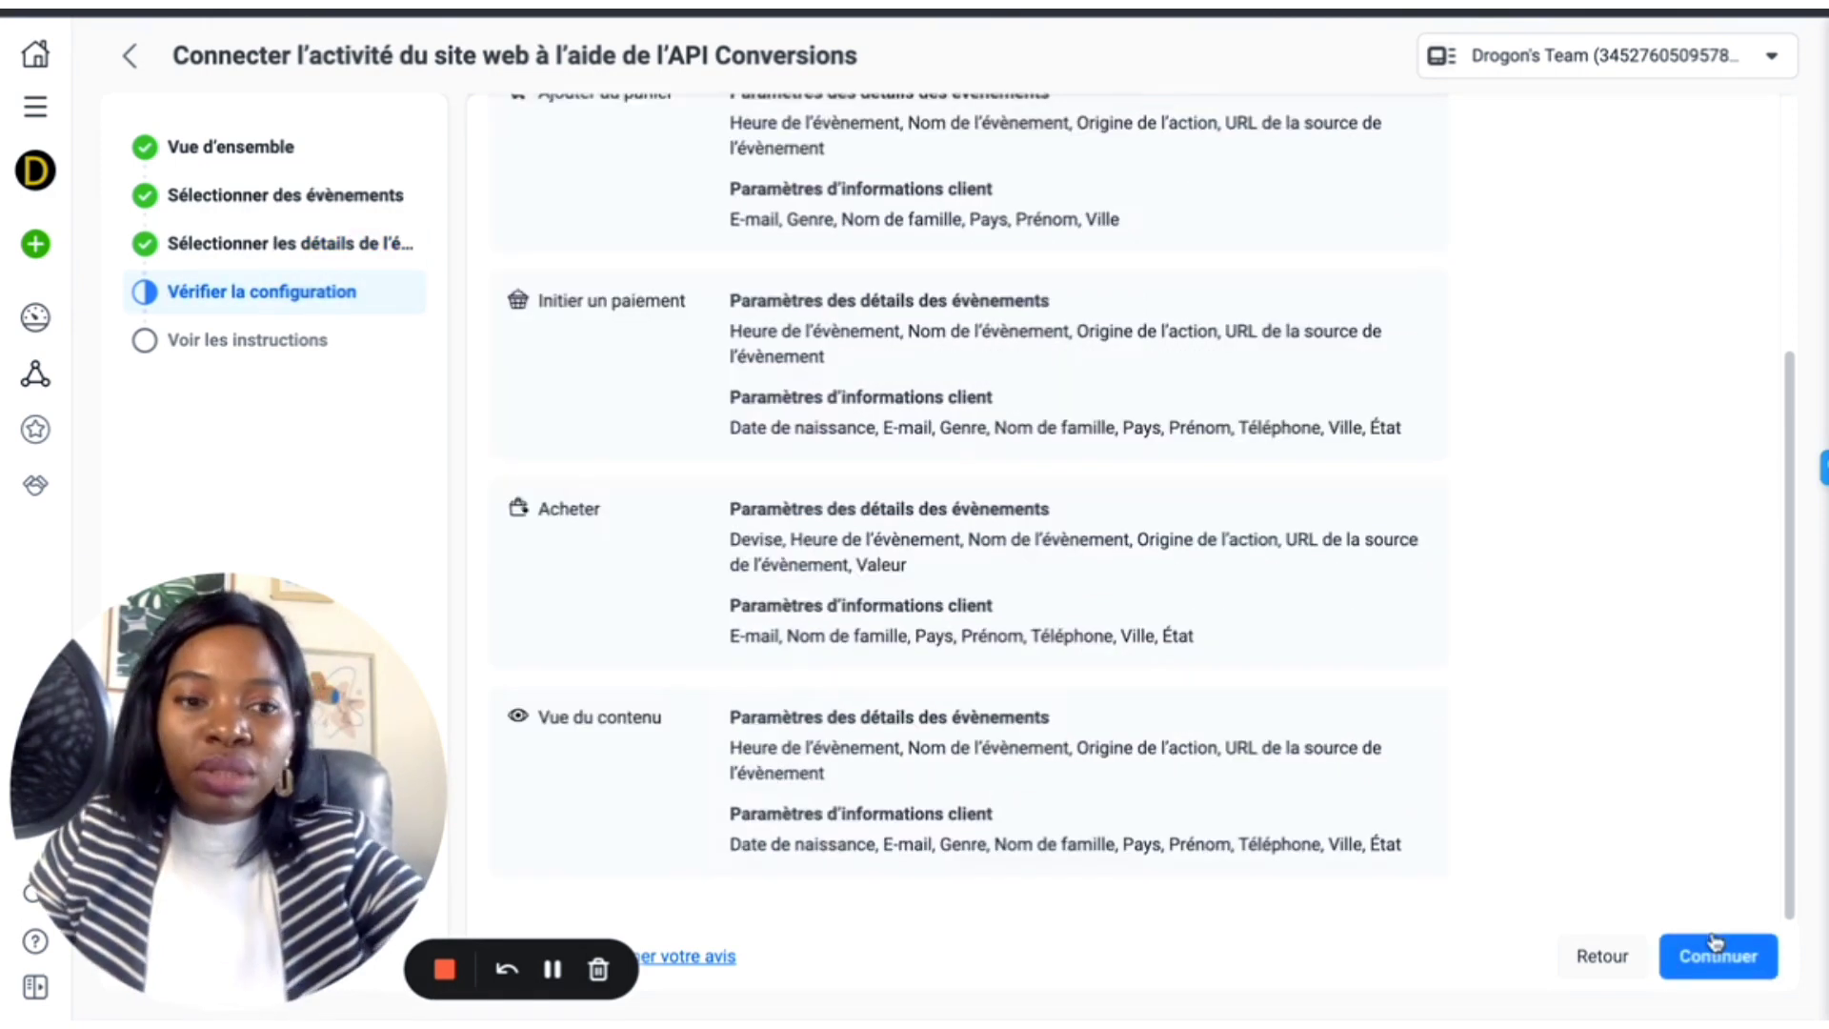
left_click(1672, 966)
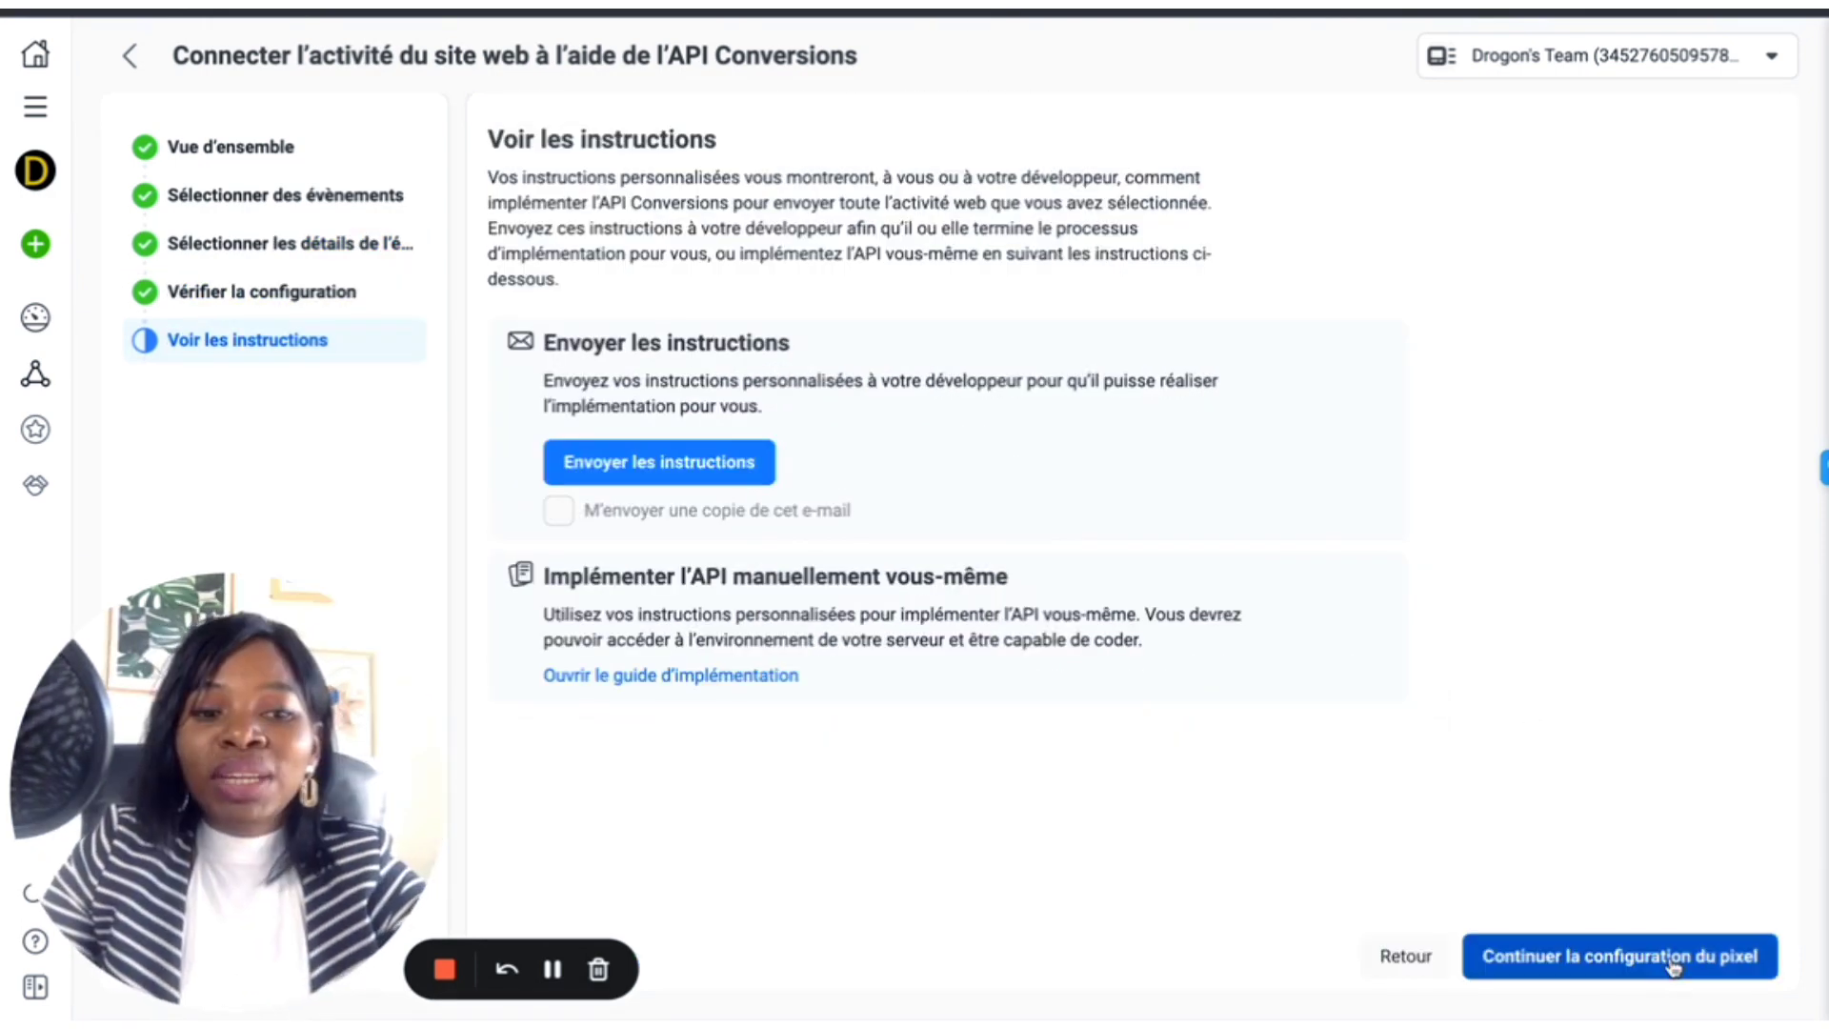
left_click(1671, 966)
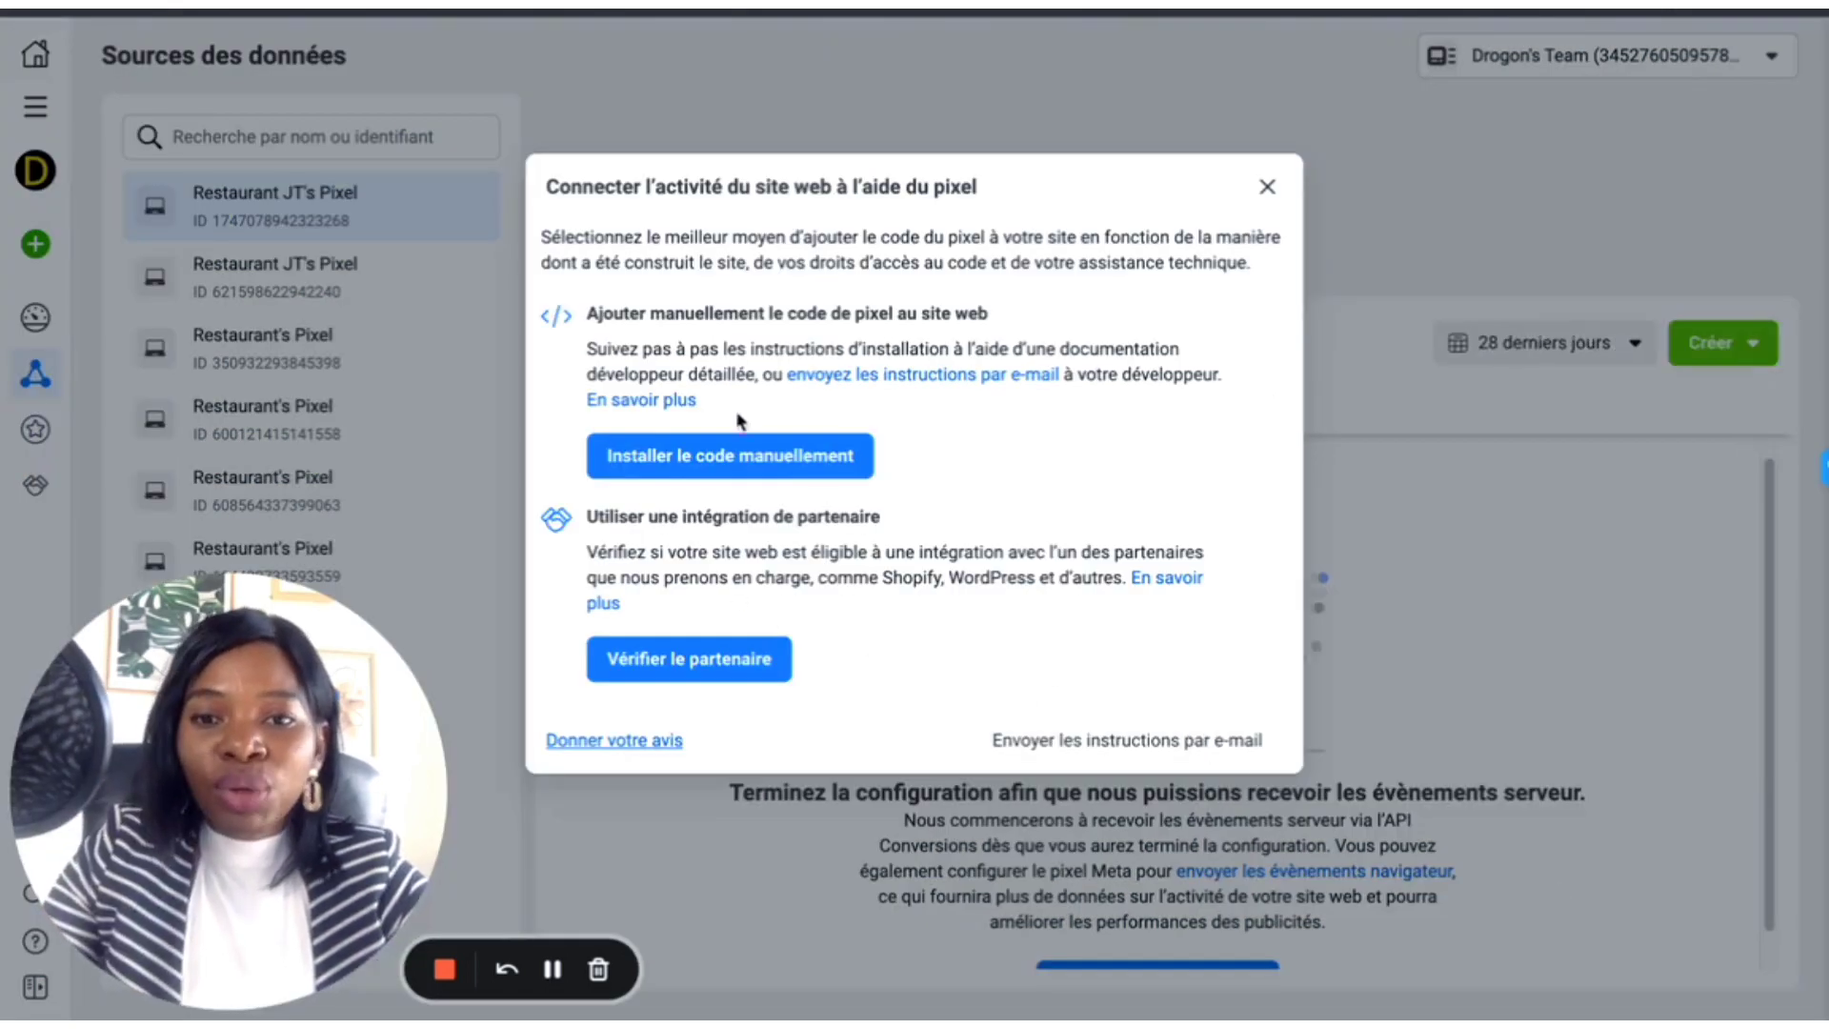
Step: Choose manual installation of the pixel code and copy the base code
left_click(692, 459)
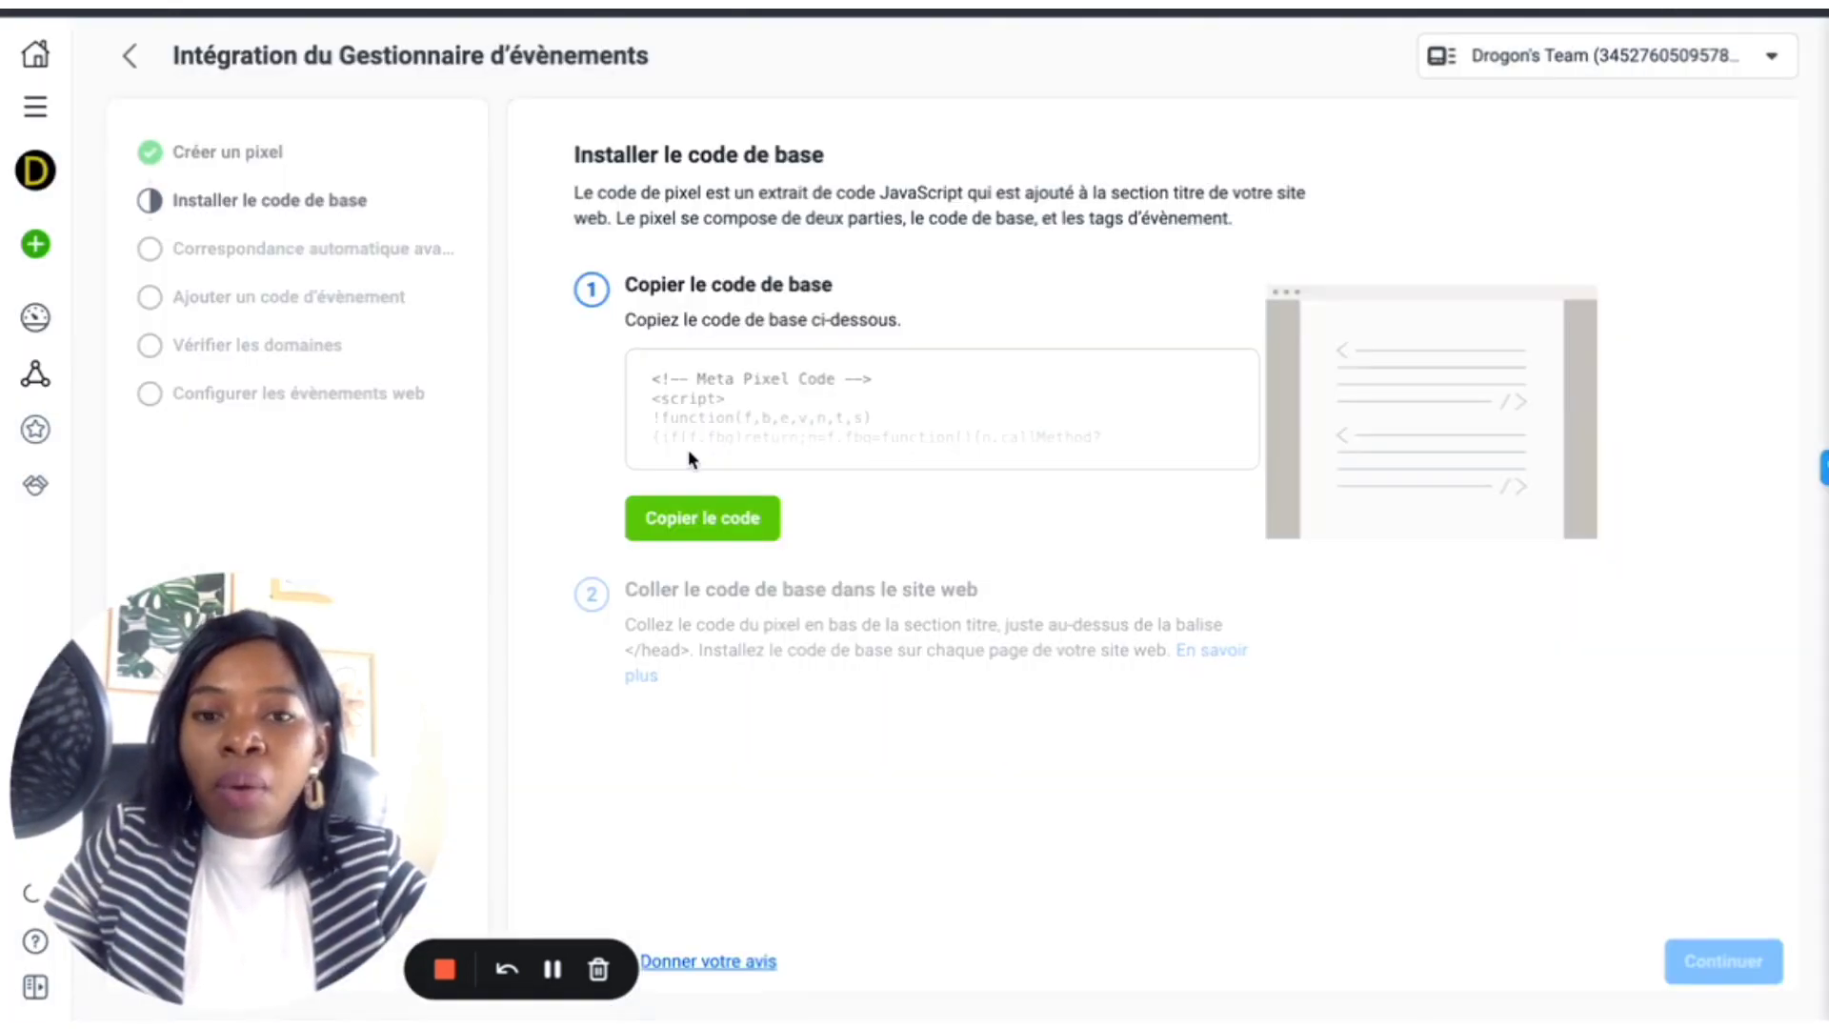
left_click(703, 526)
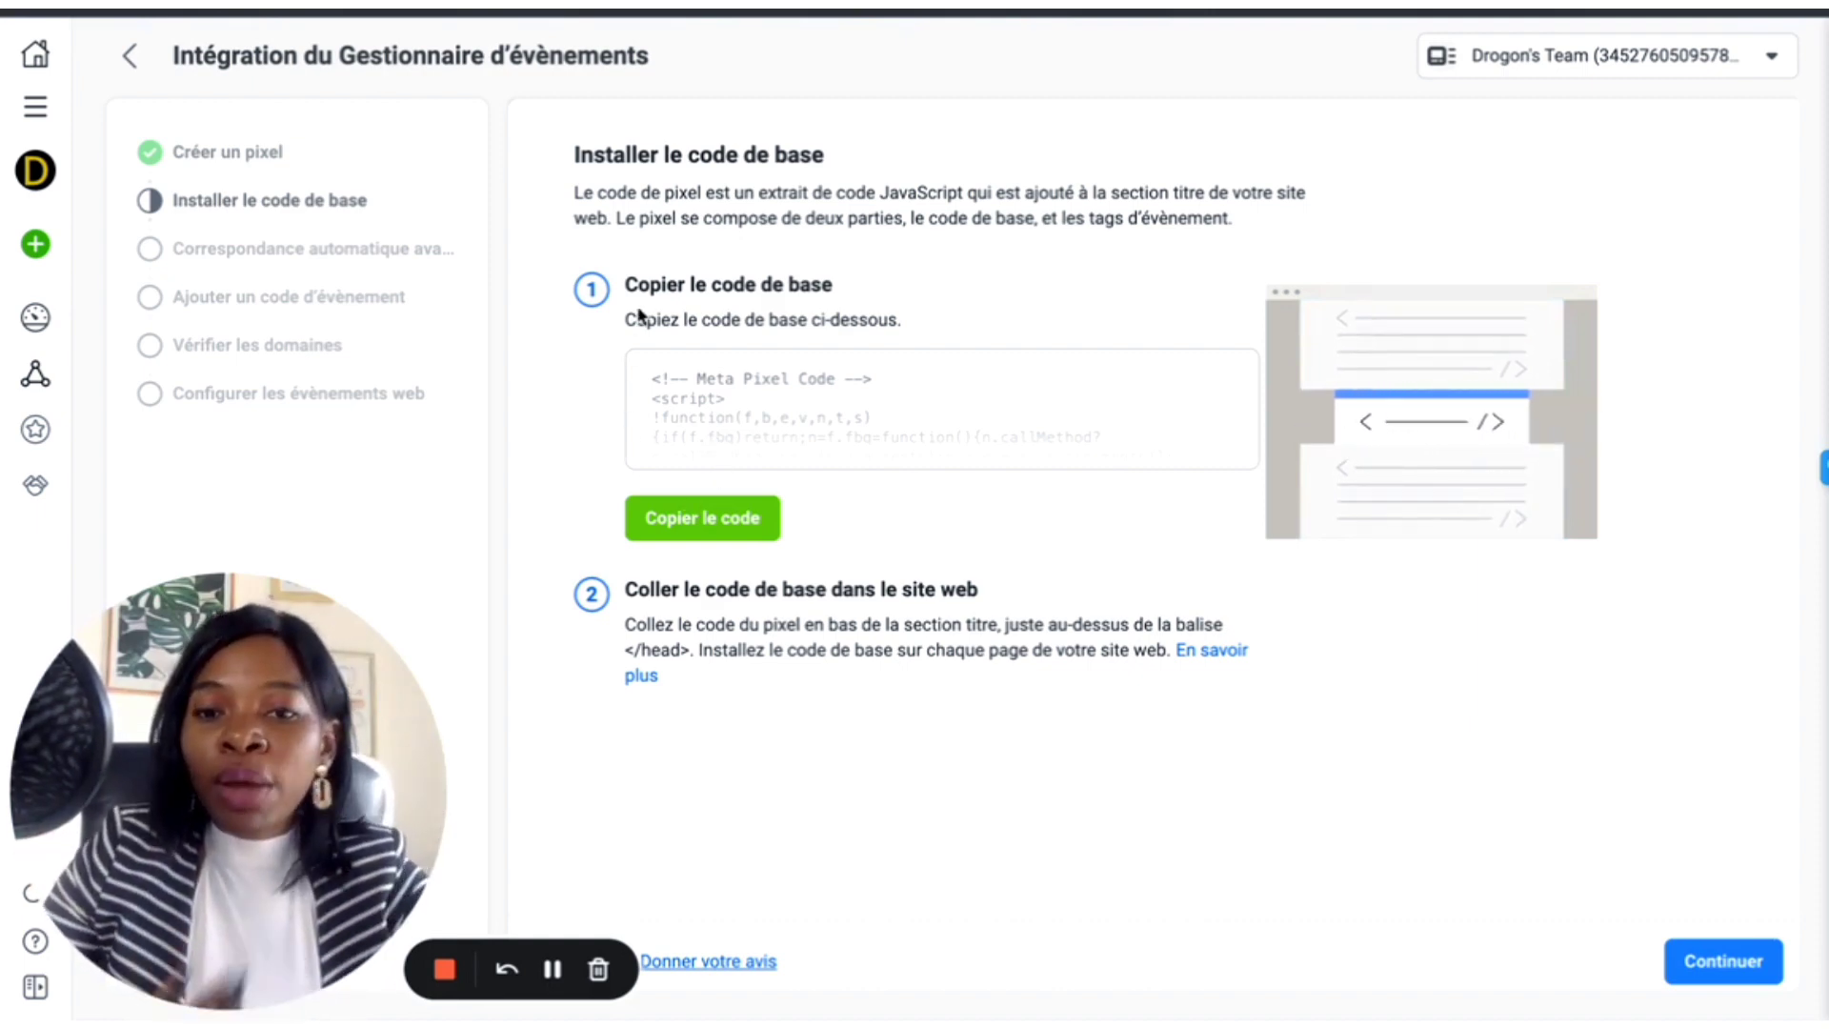
left_click(683, 536)
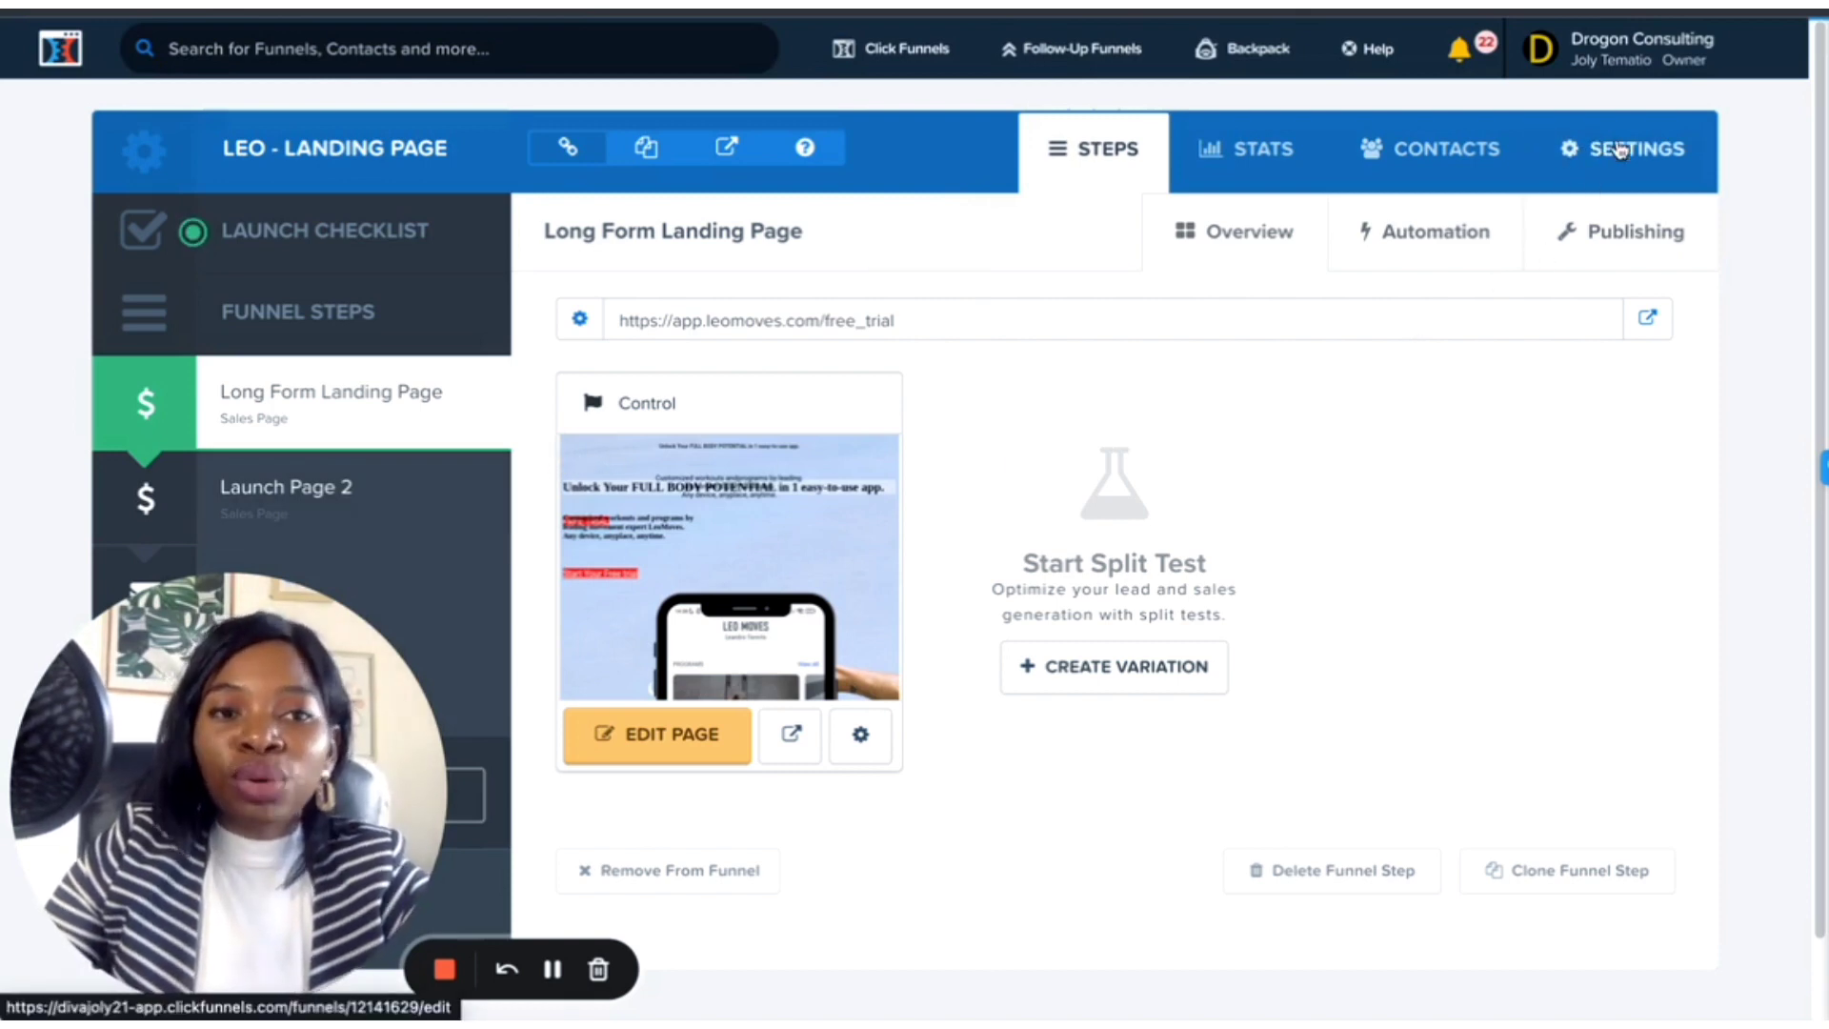
Step: Open the funnel's settings, enlarge the Head Tracking Code field and select the entire Meta Pixel code in it
left_click(1599, 211)
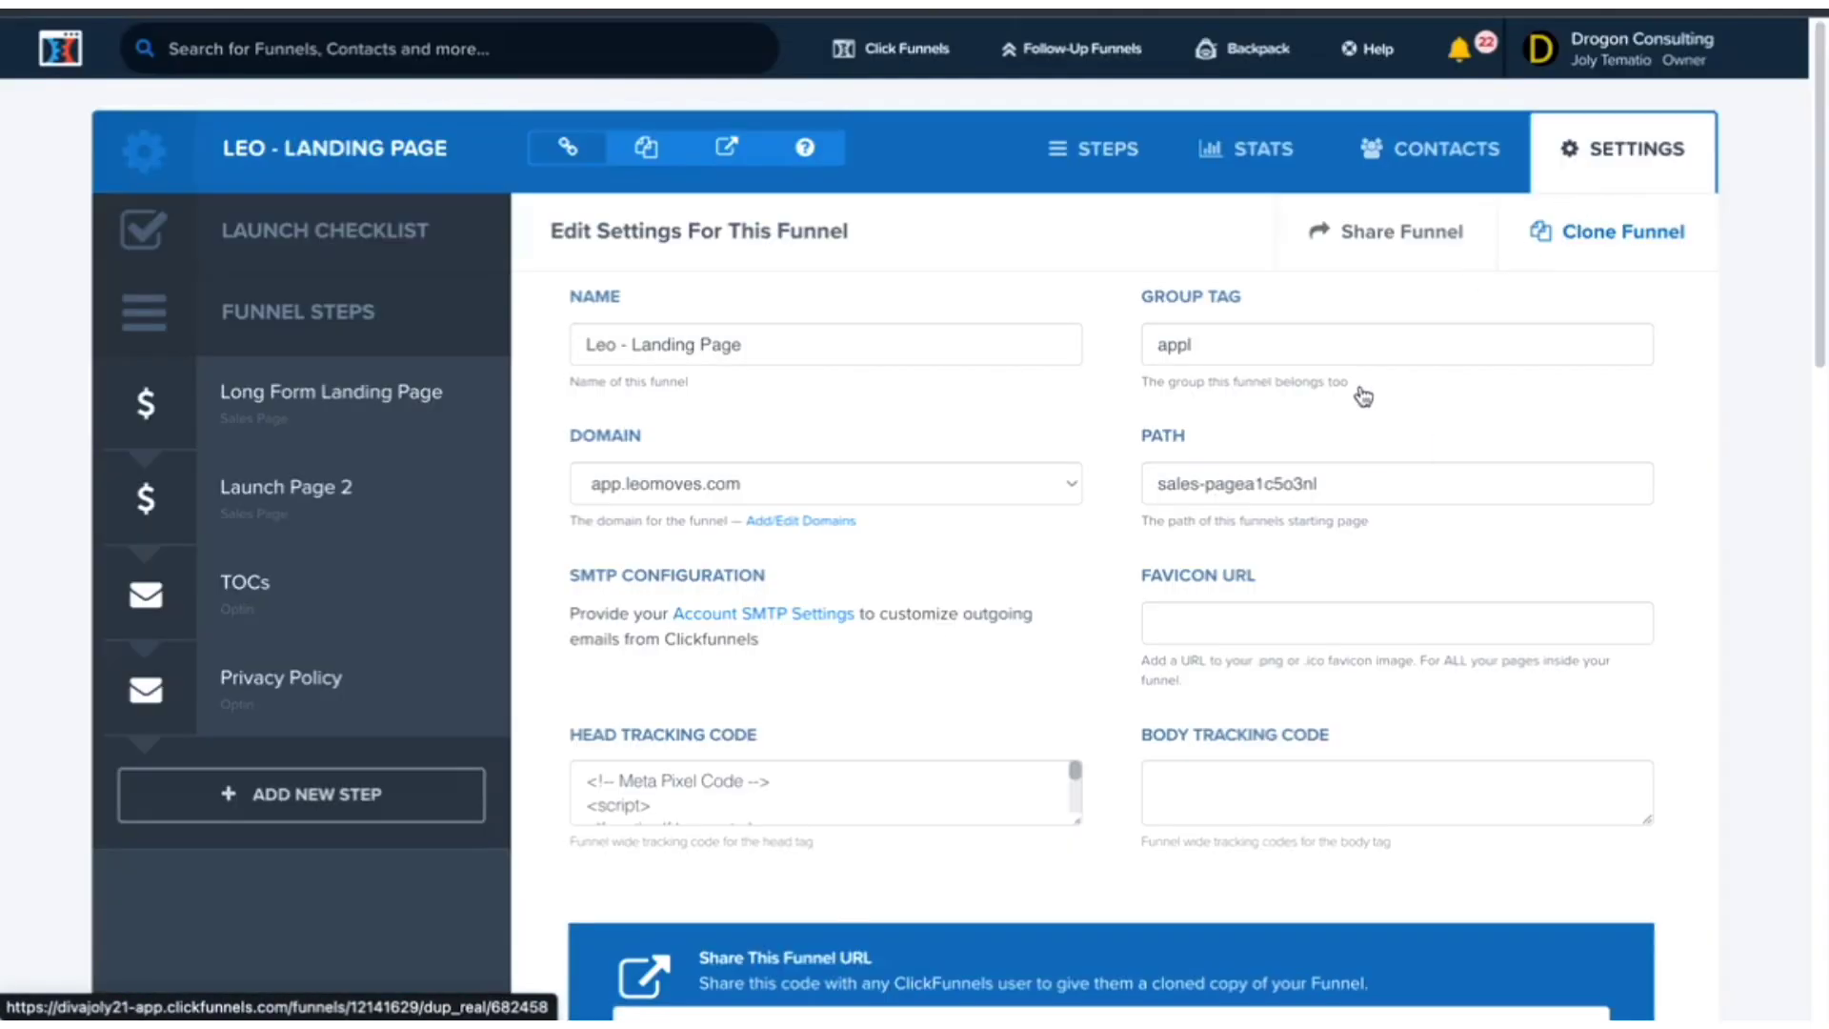
scroll(1012, 735, "down", 5)
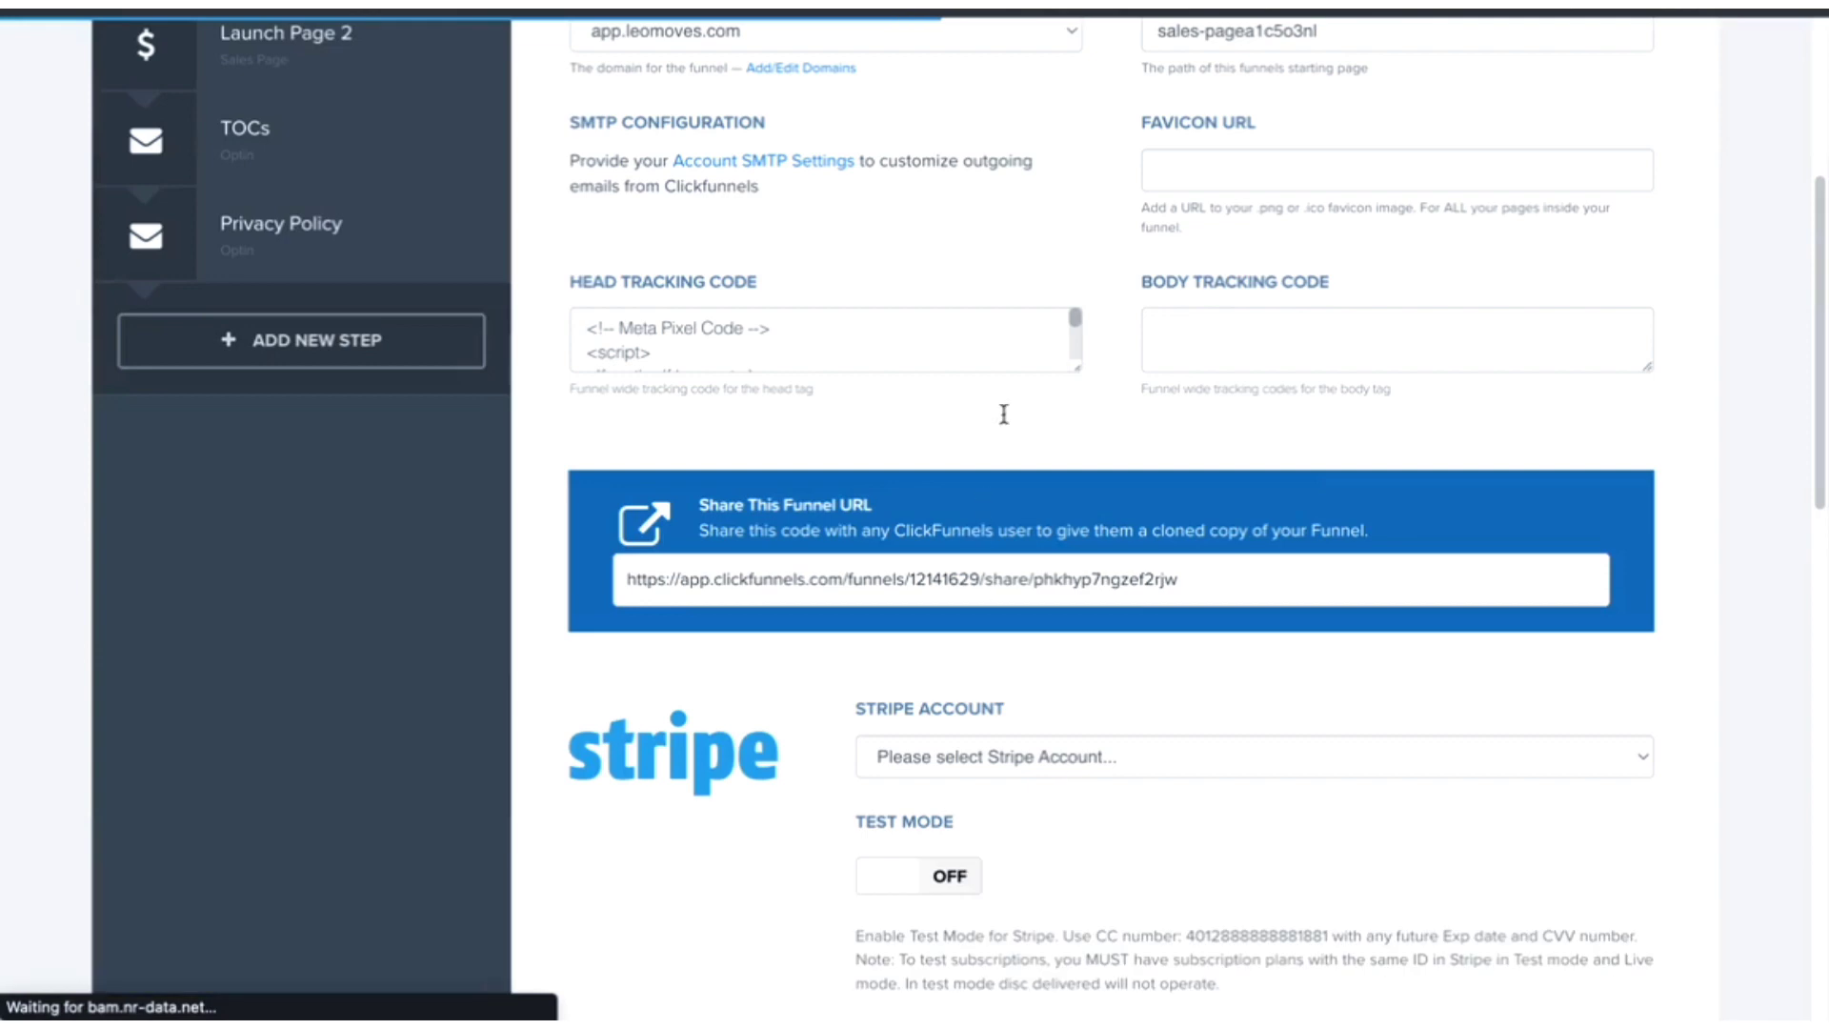
left_click_drag(1115, 840, 1113, 843)
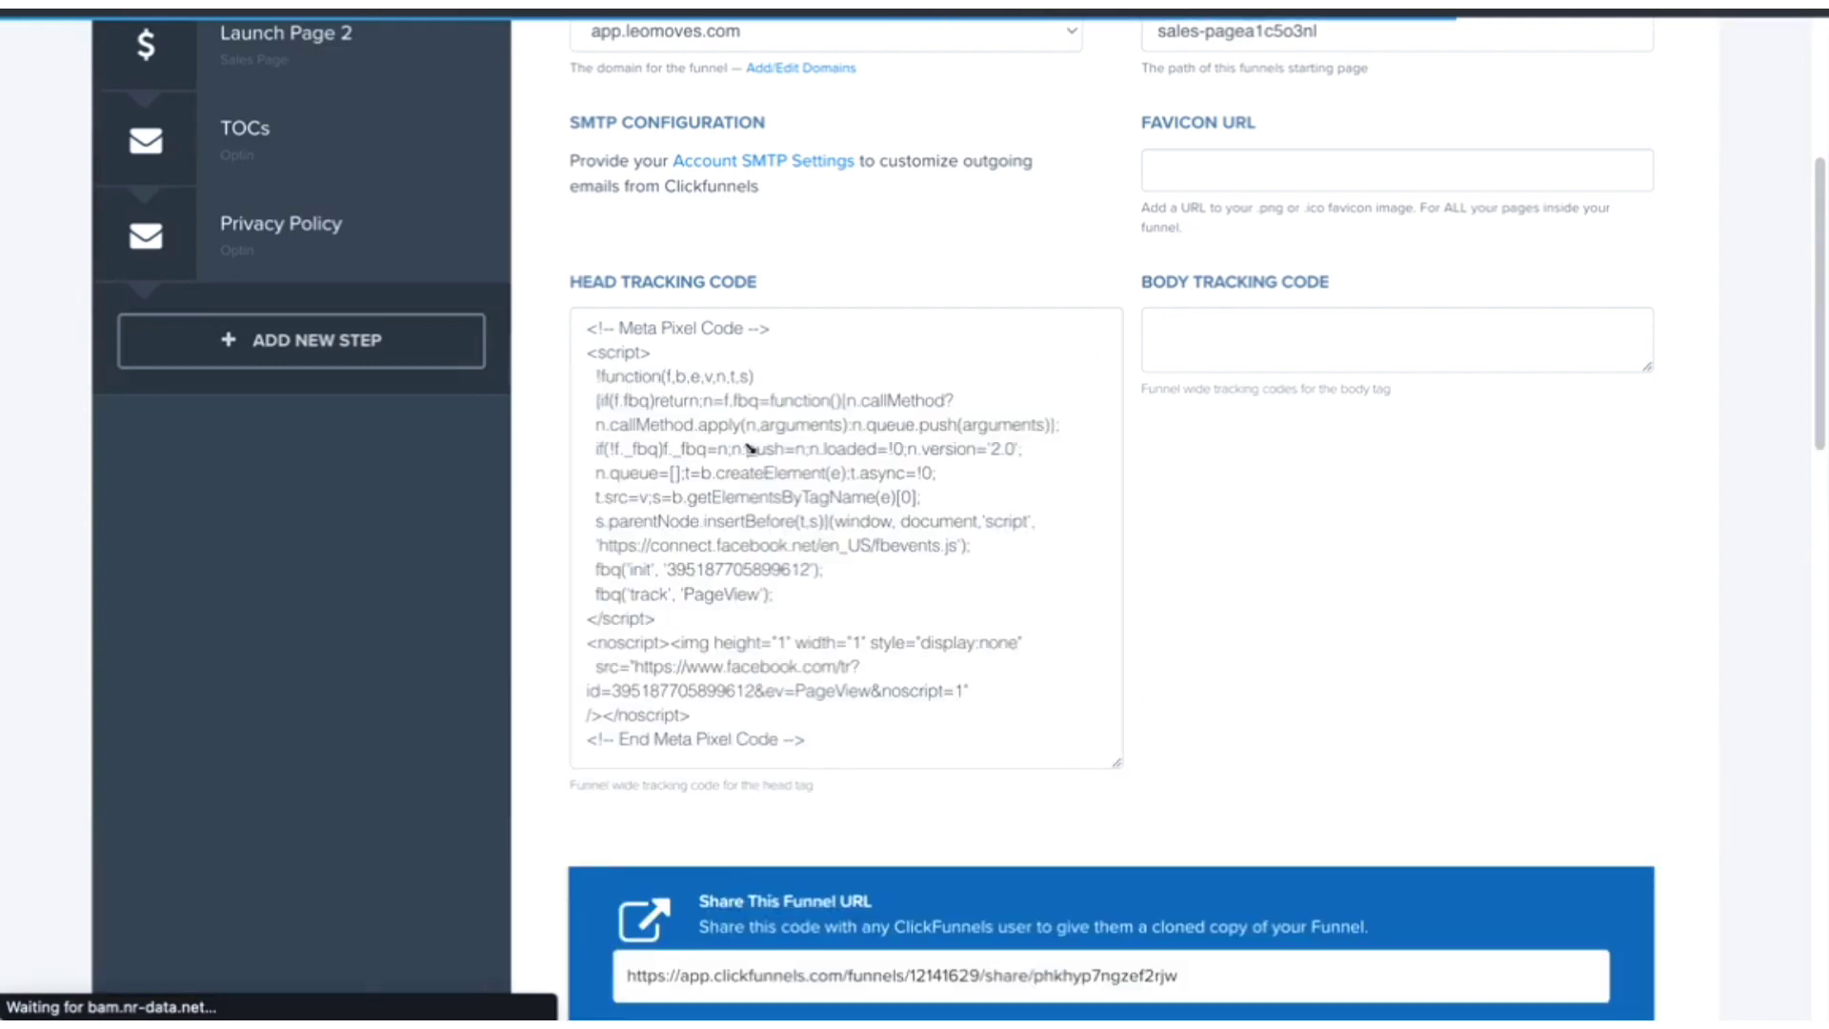
triple_click(748, 446)
key("ctrl+a")
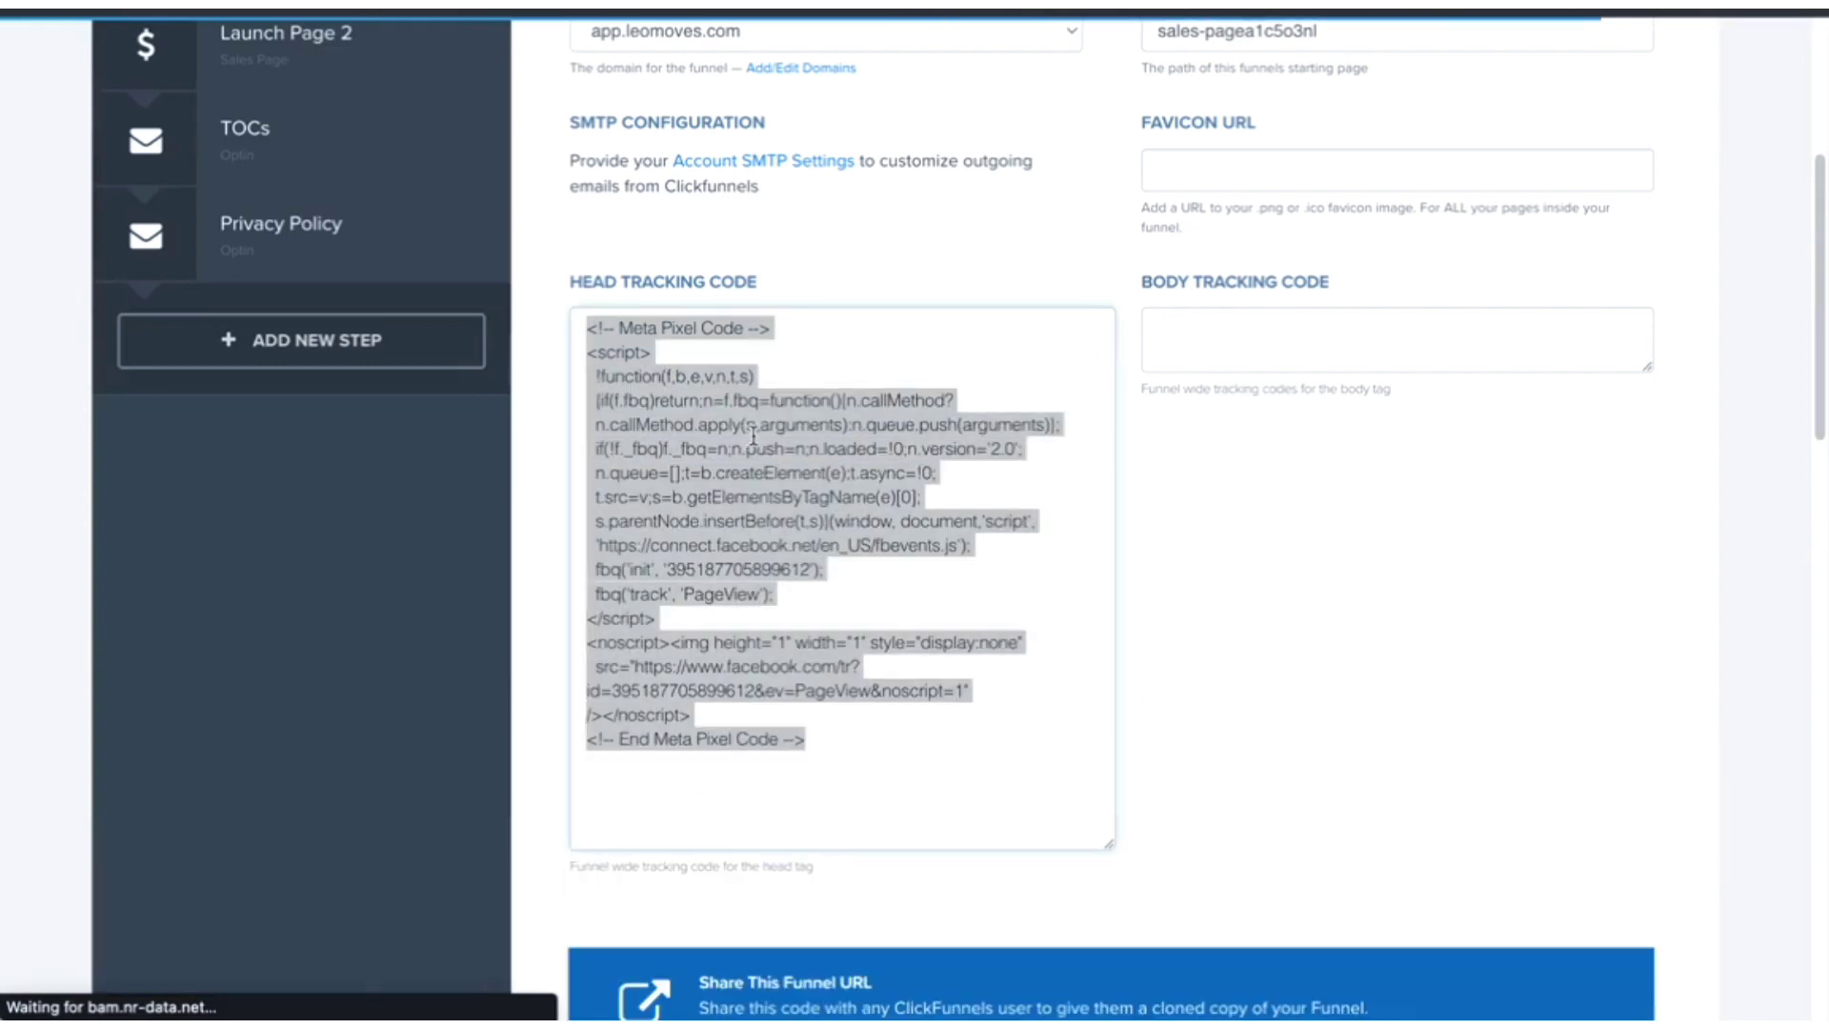
left_click(752, 439)
Step: Save and update the funnel settings
scroll(1319, 726, "down", 8)
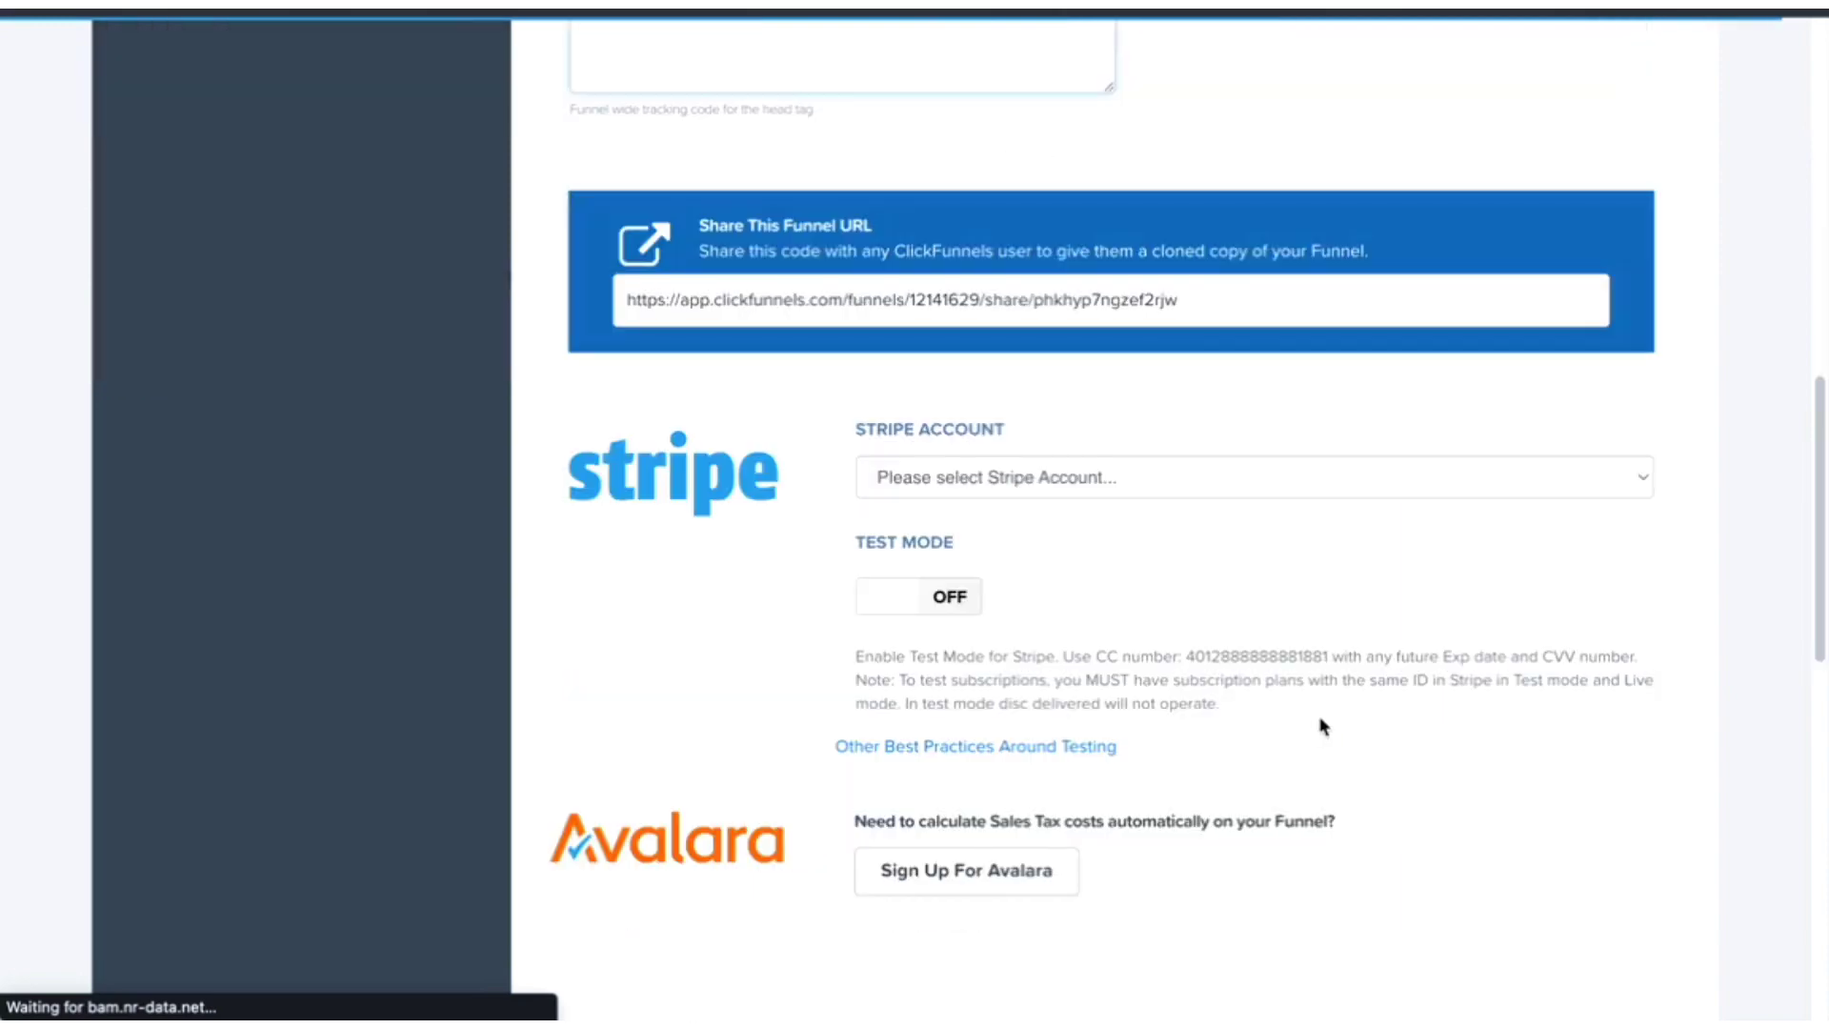
scroll(1320, 726, "down", 12)
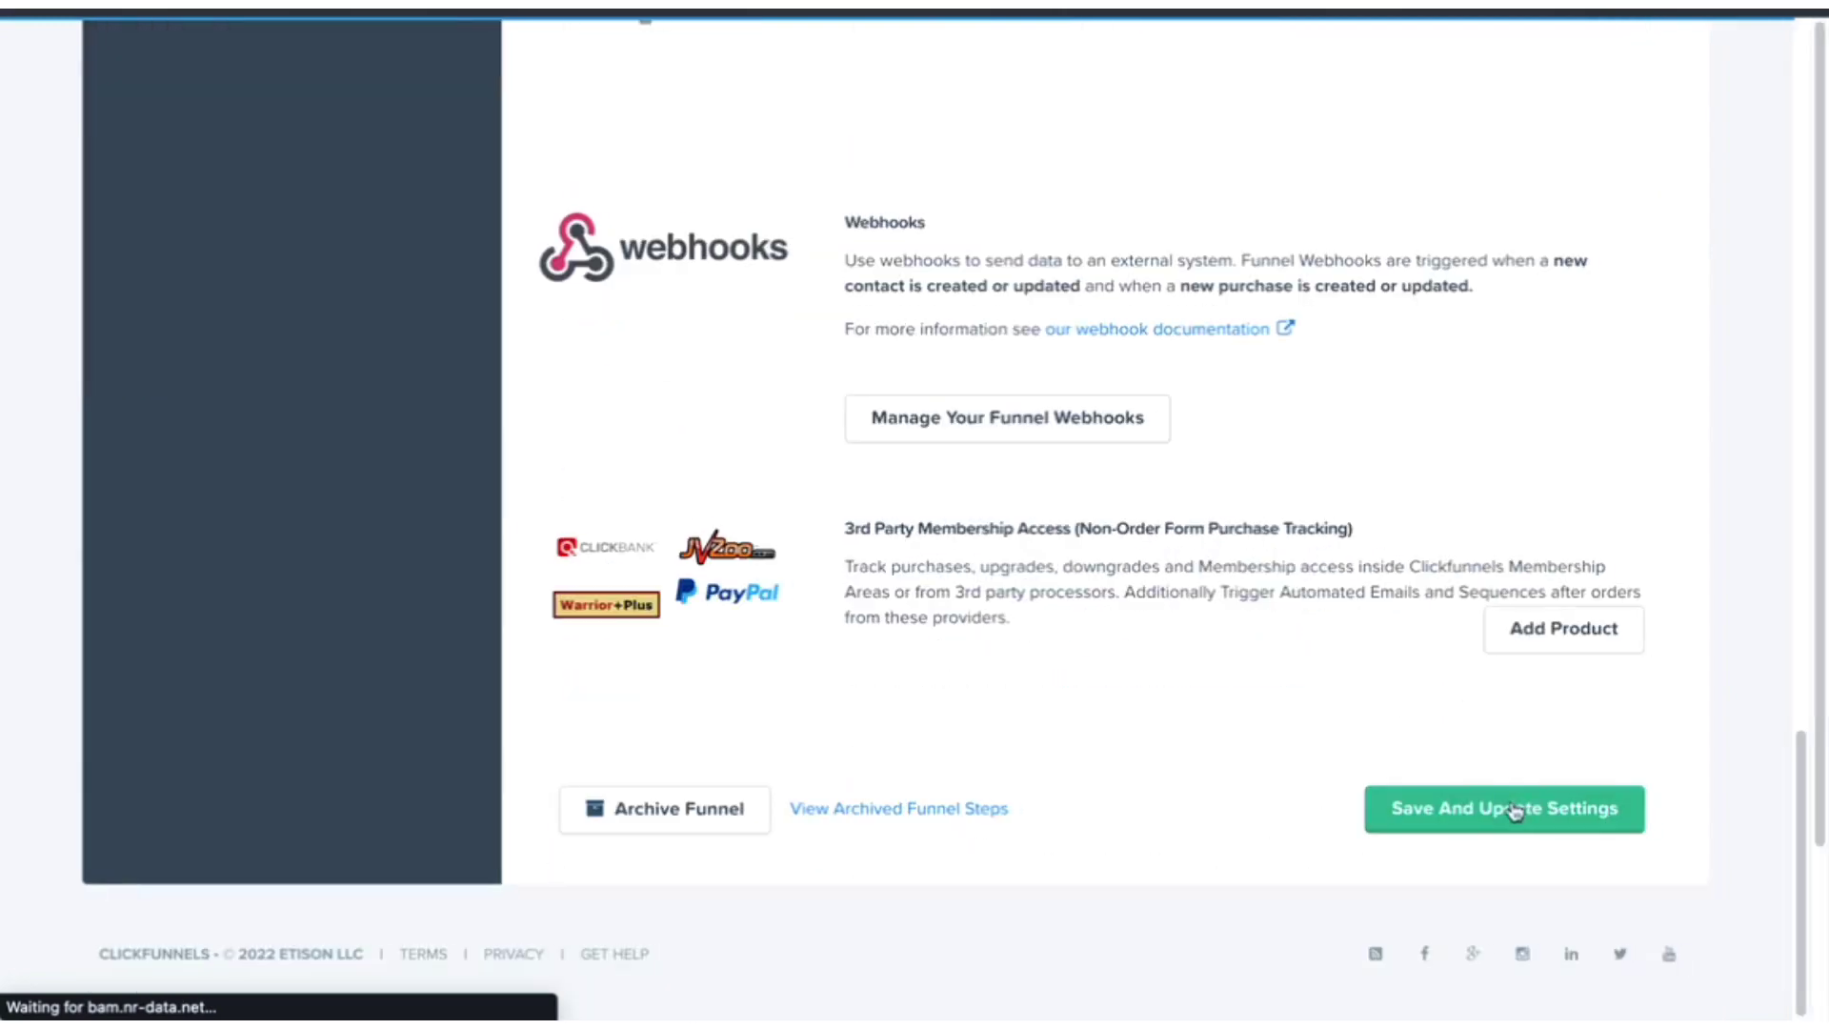
left_click(1461, 807)
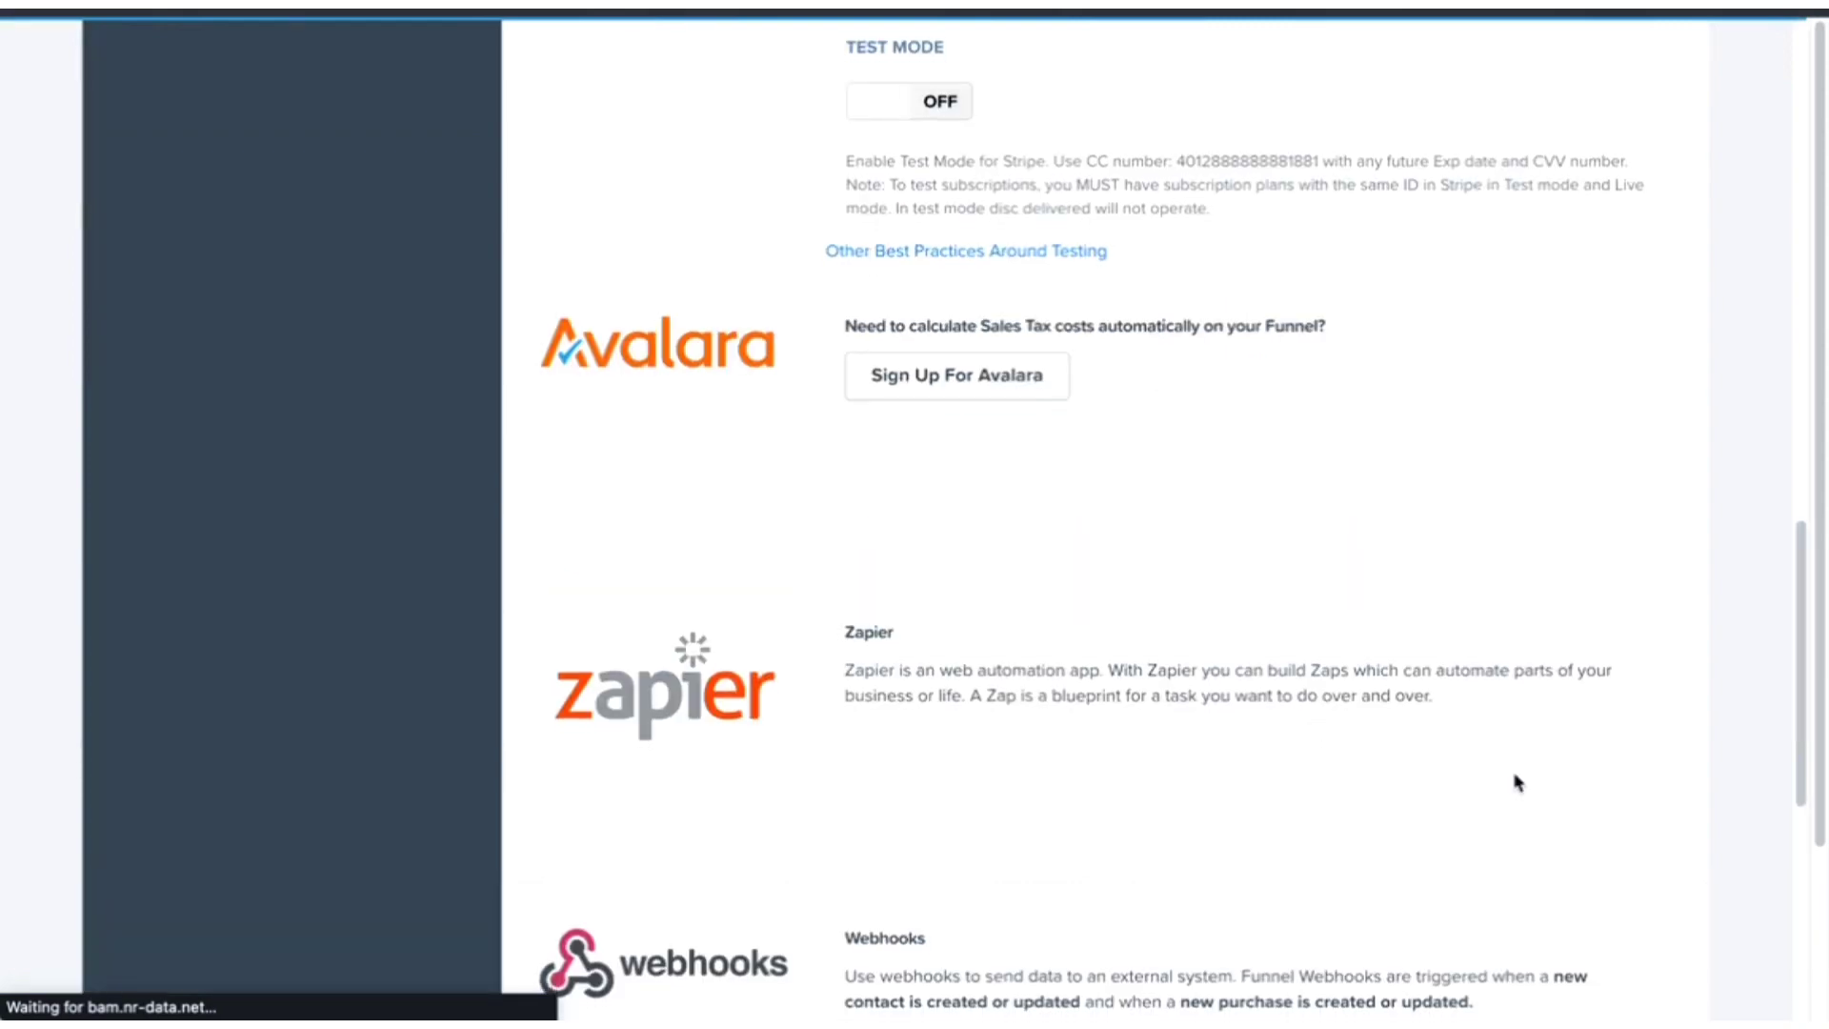
scroll(1515, 776, "down", 6)
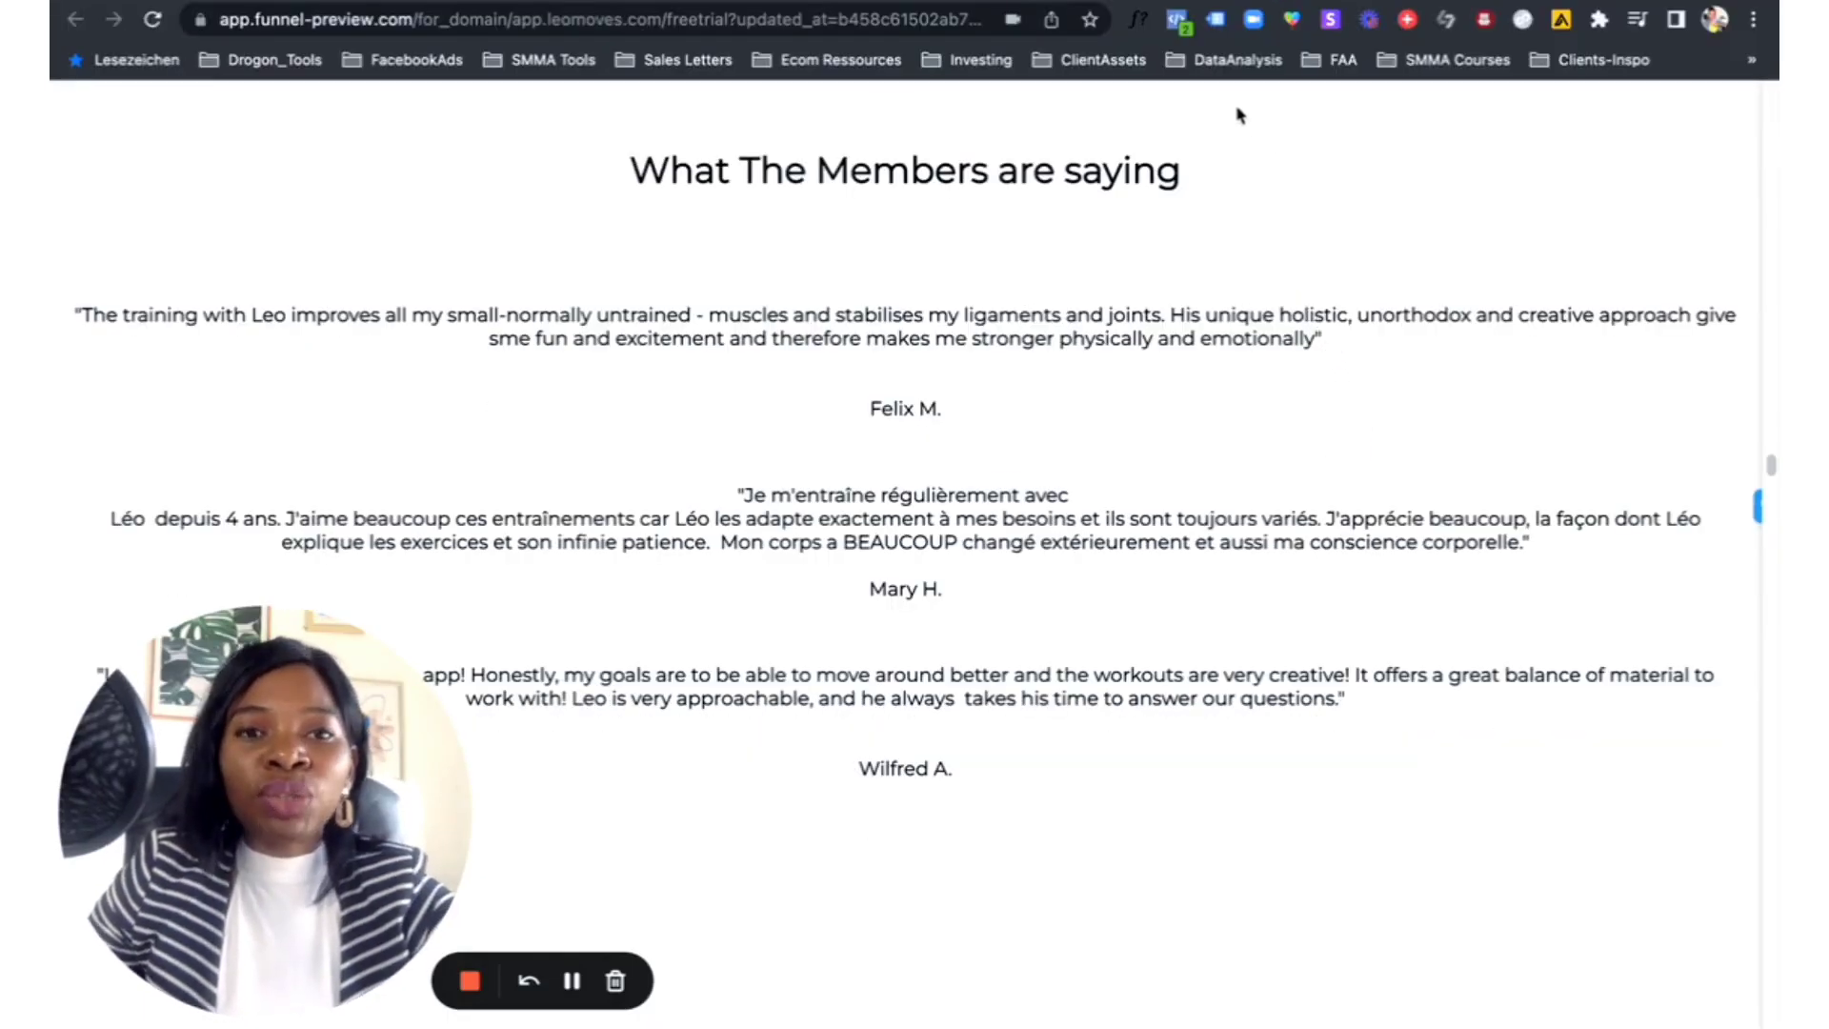
Step: Check the landing page with the Facebook Pixel Helper extension to see which pixel and events are detected
left_click(1178, 20)
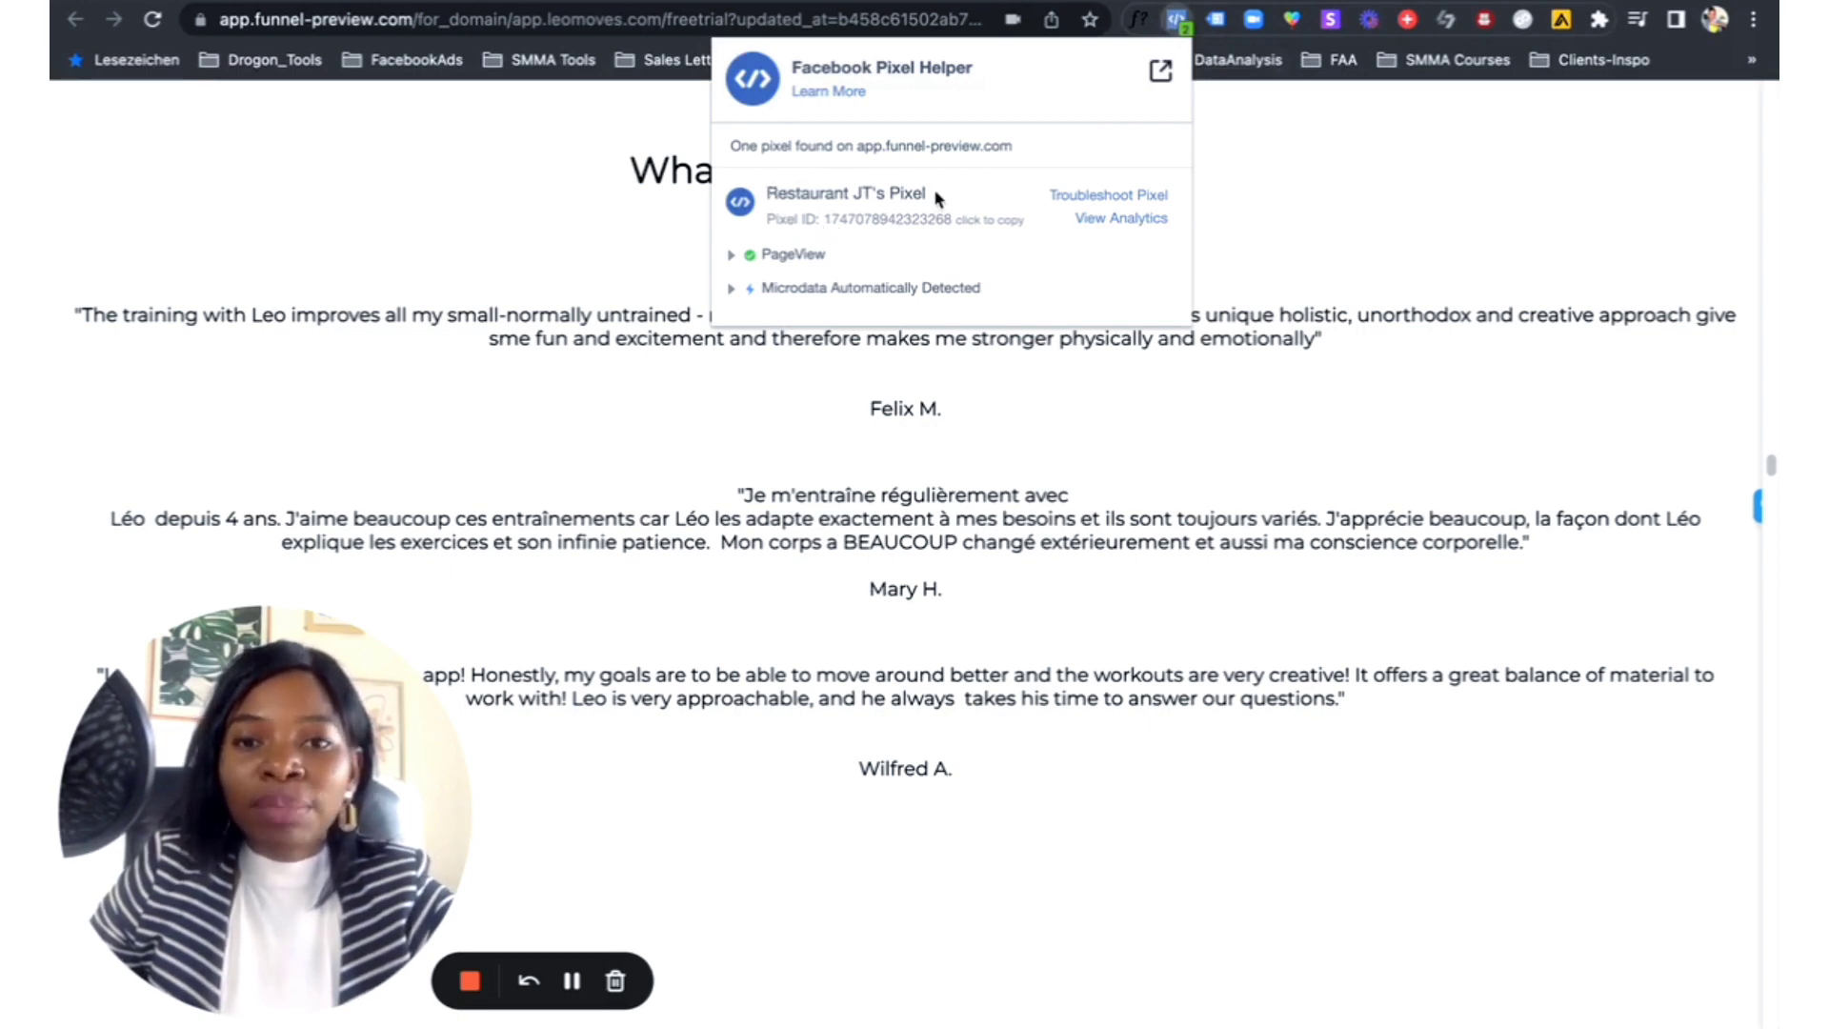
left_click(1468, 257)
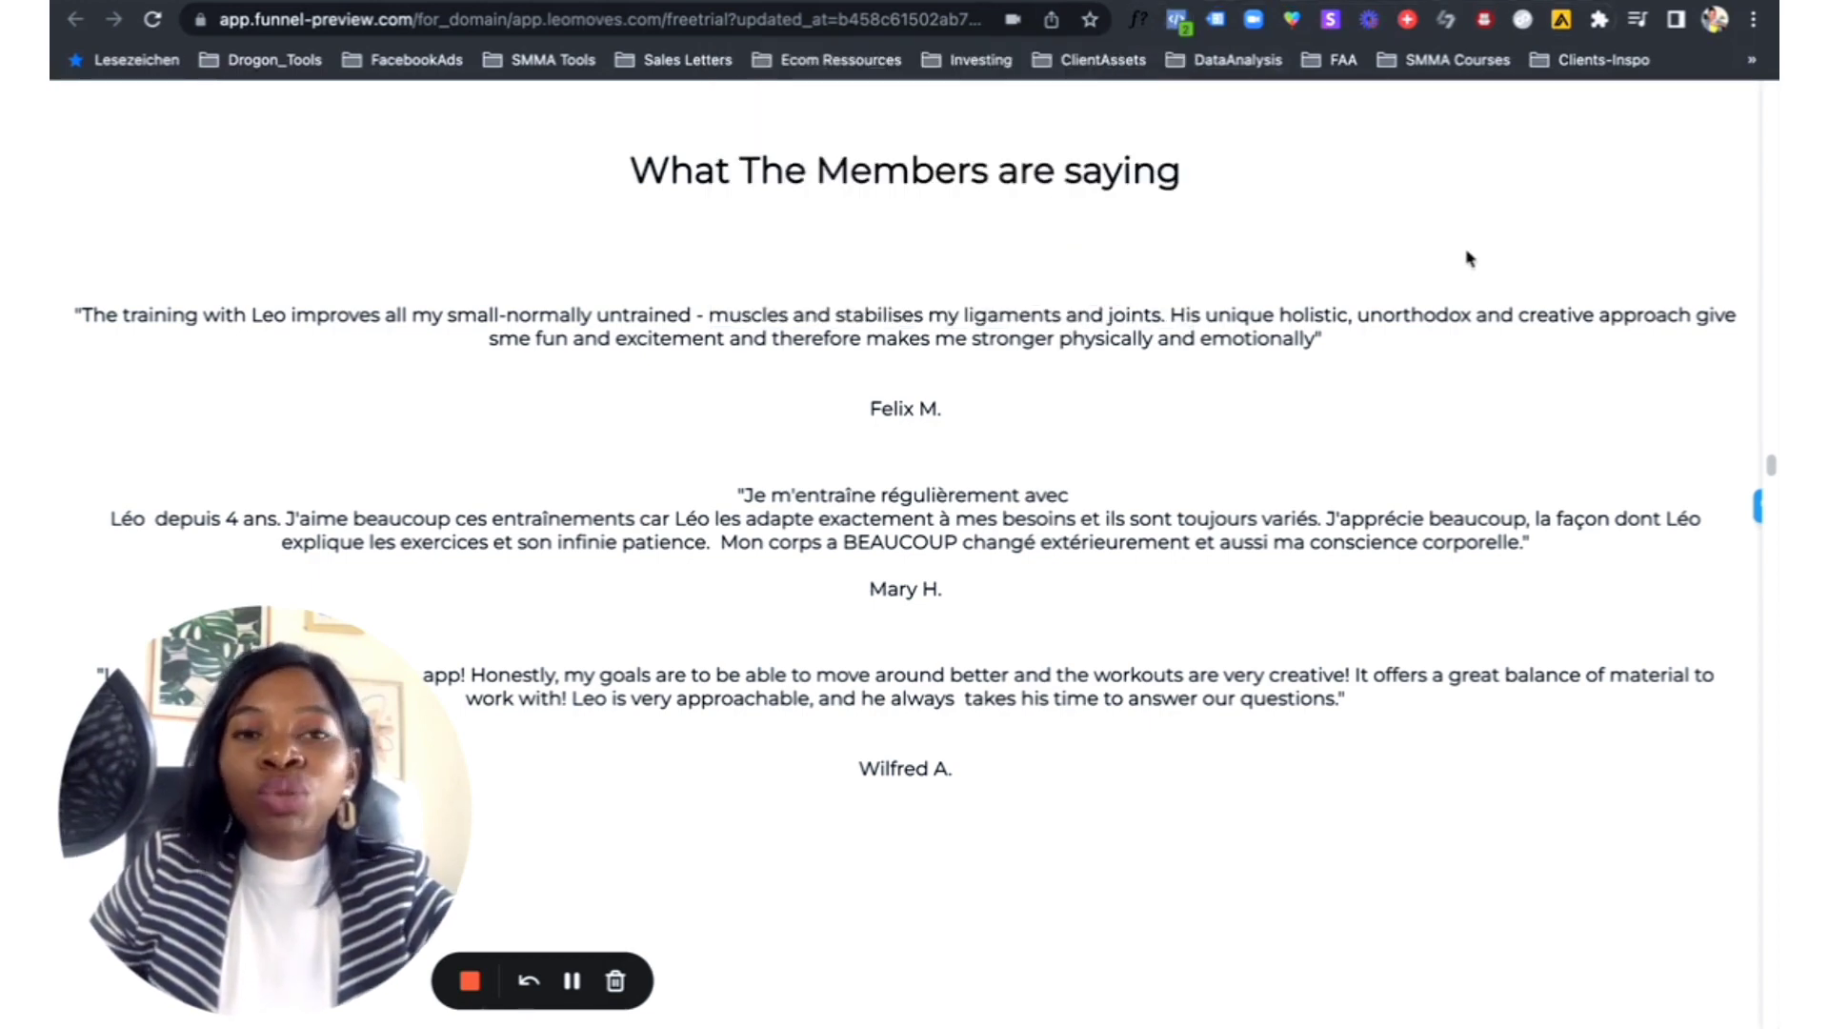
left_click(1181, 23)
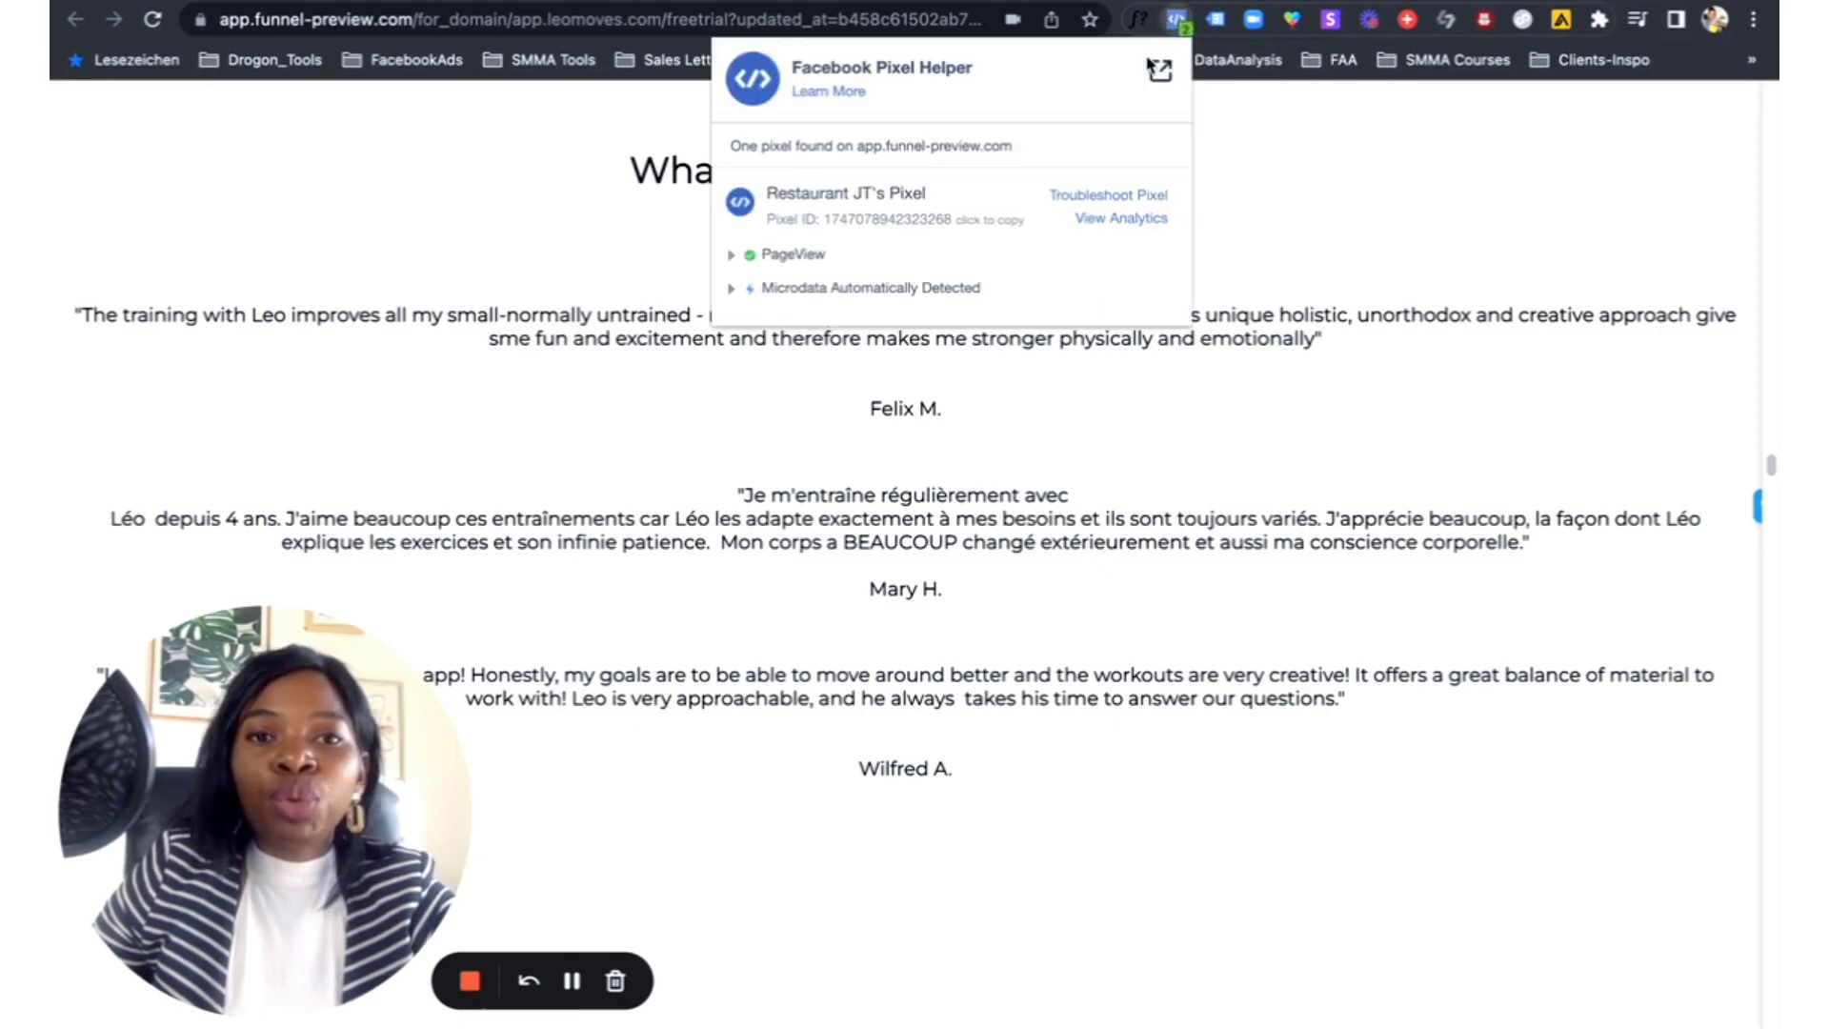
triple_click(874, 59)
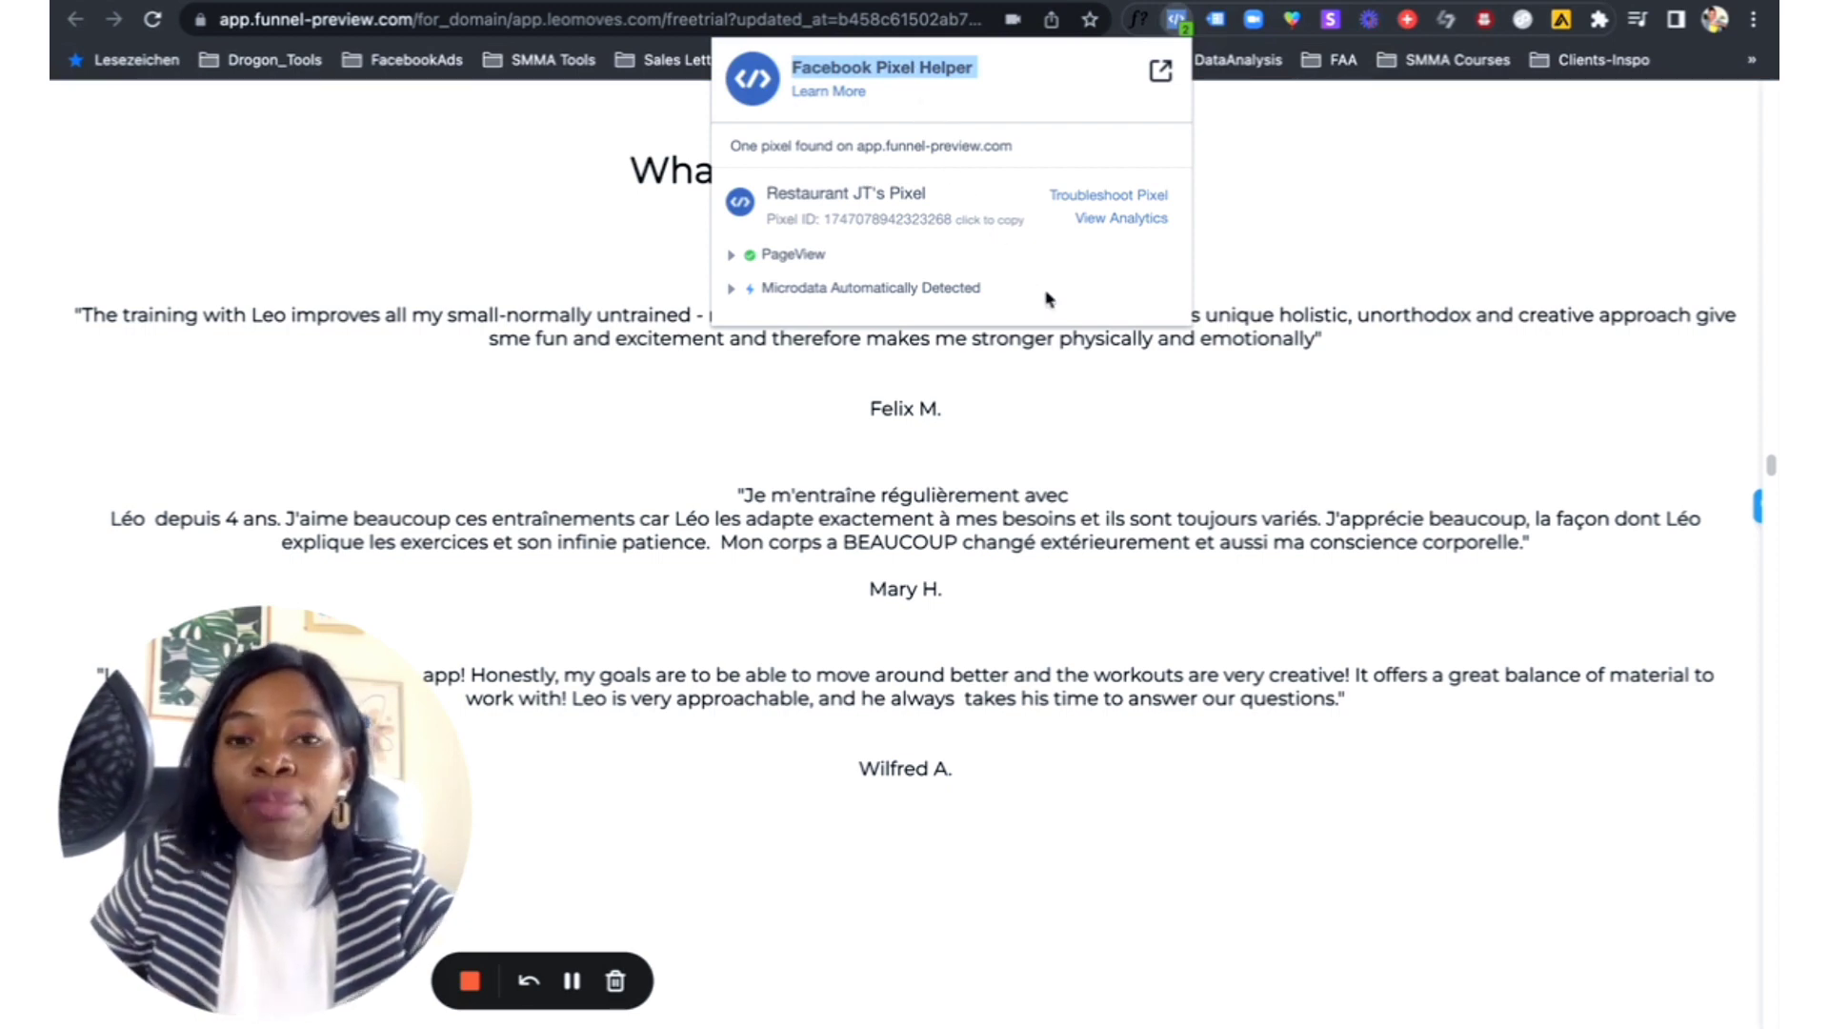
left_click(1483, 305)
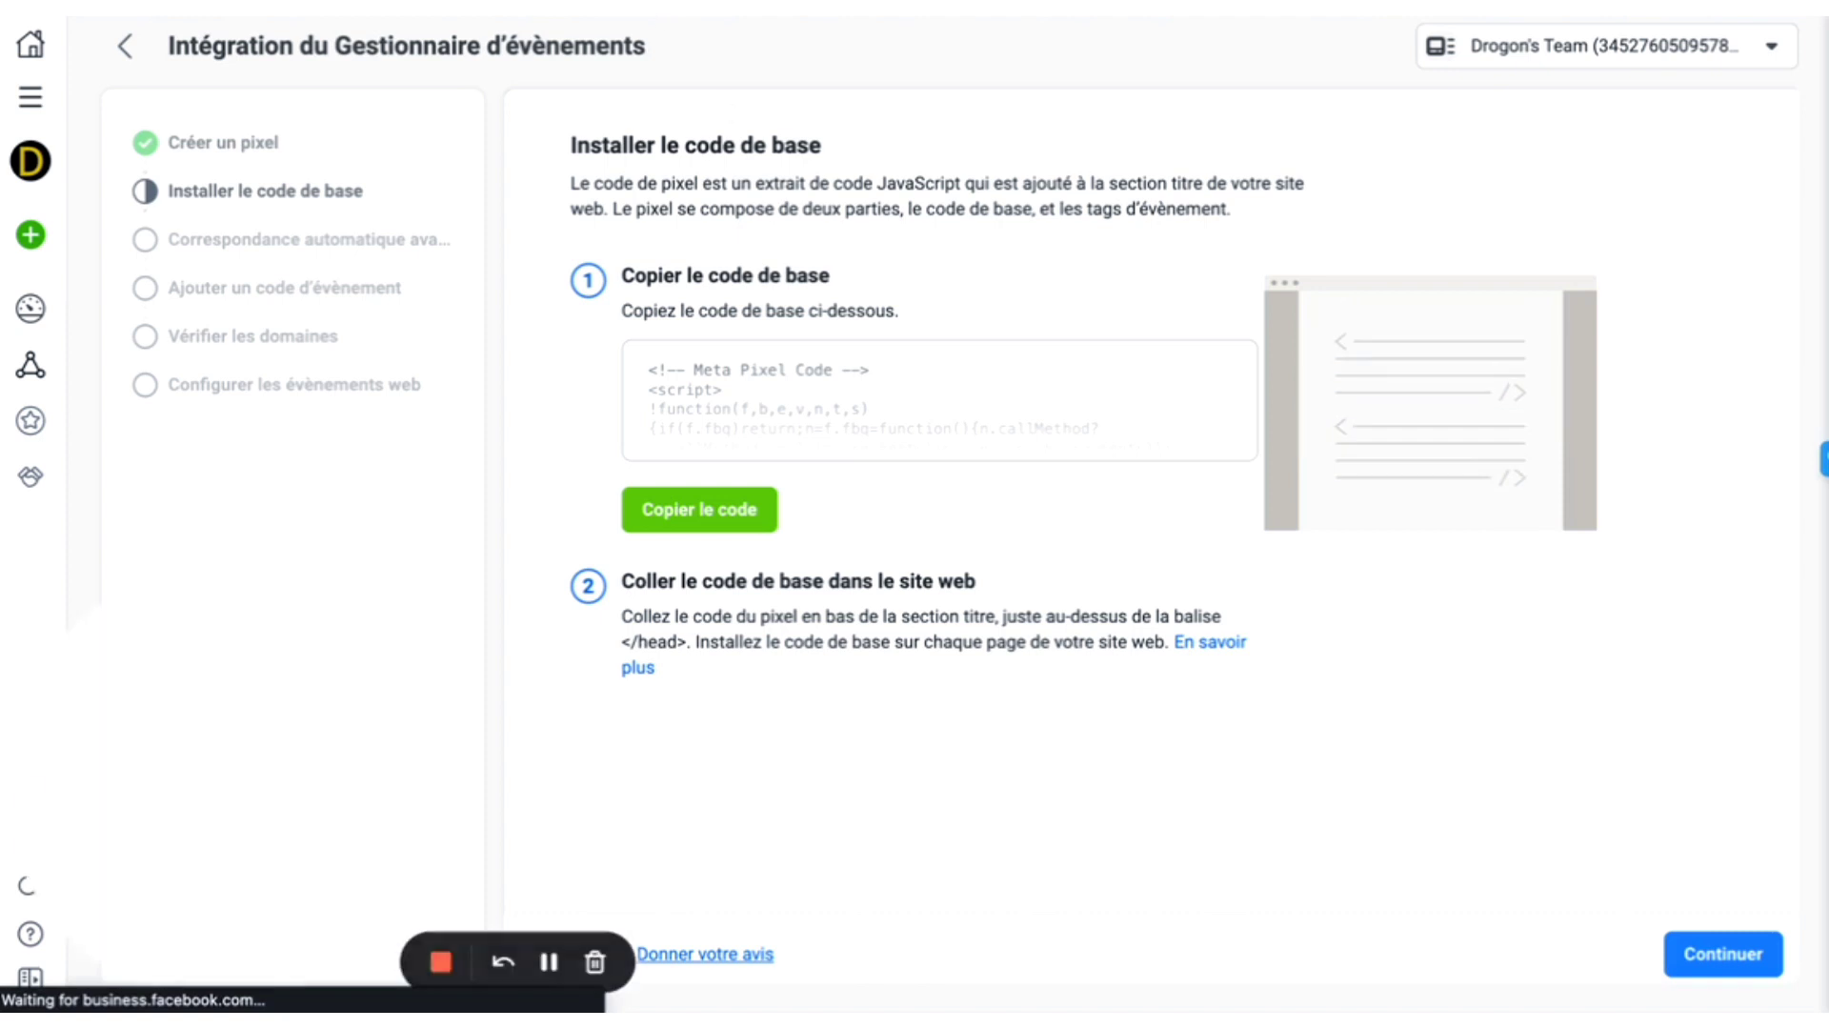
Step: Complete the base code installation stage in Meta Events Manager and activate automatic advanced matching for the pixel
left_click(1700, 954)
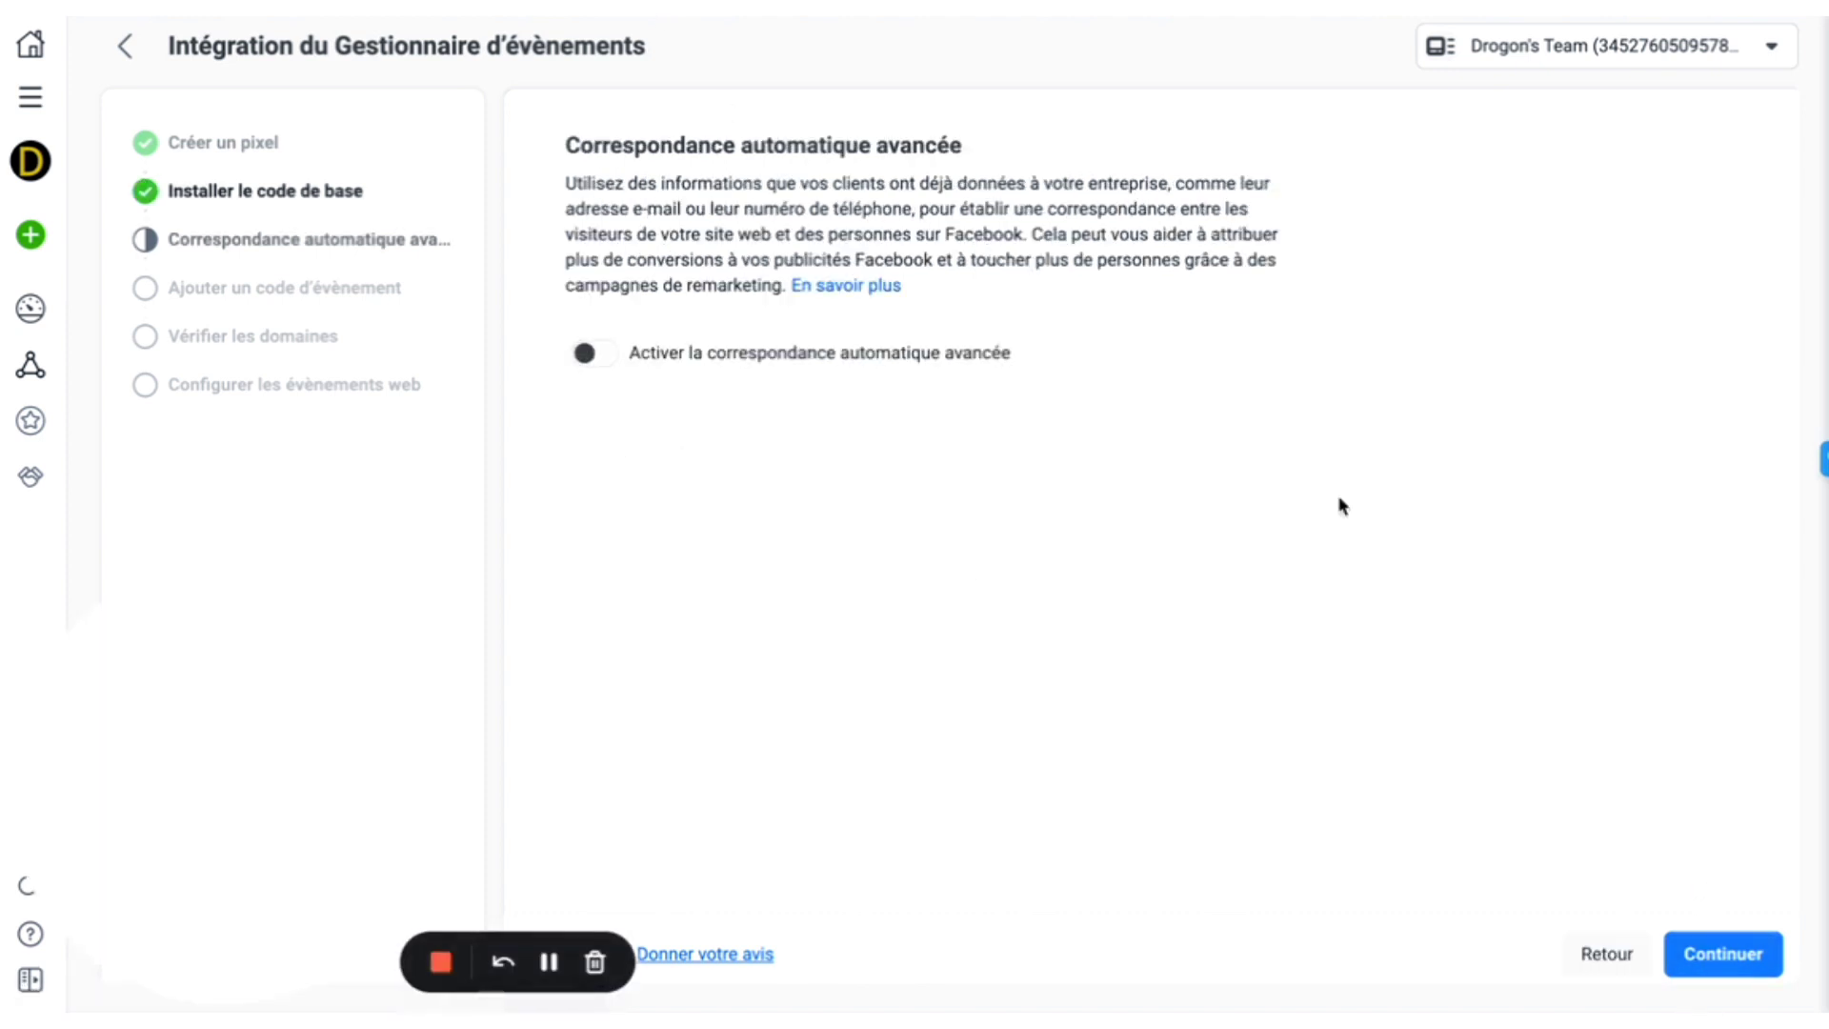
left_click(608, 359)
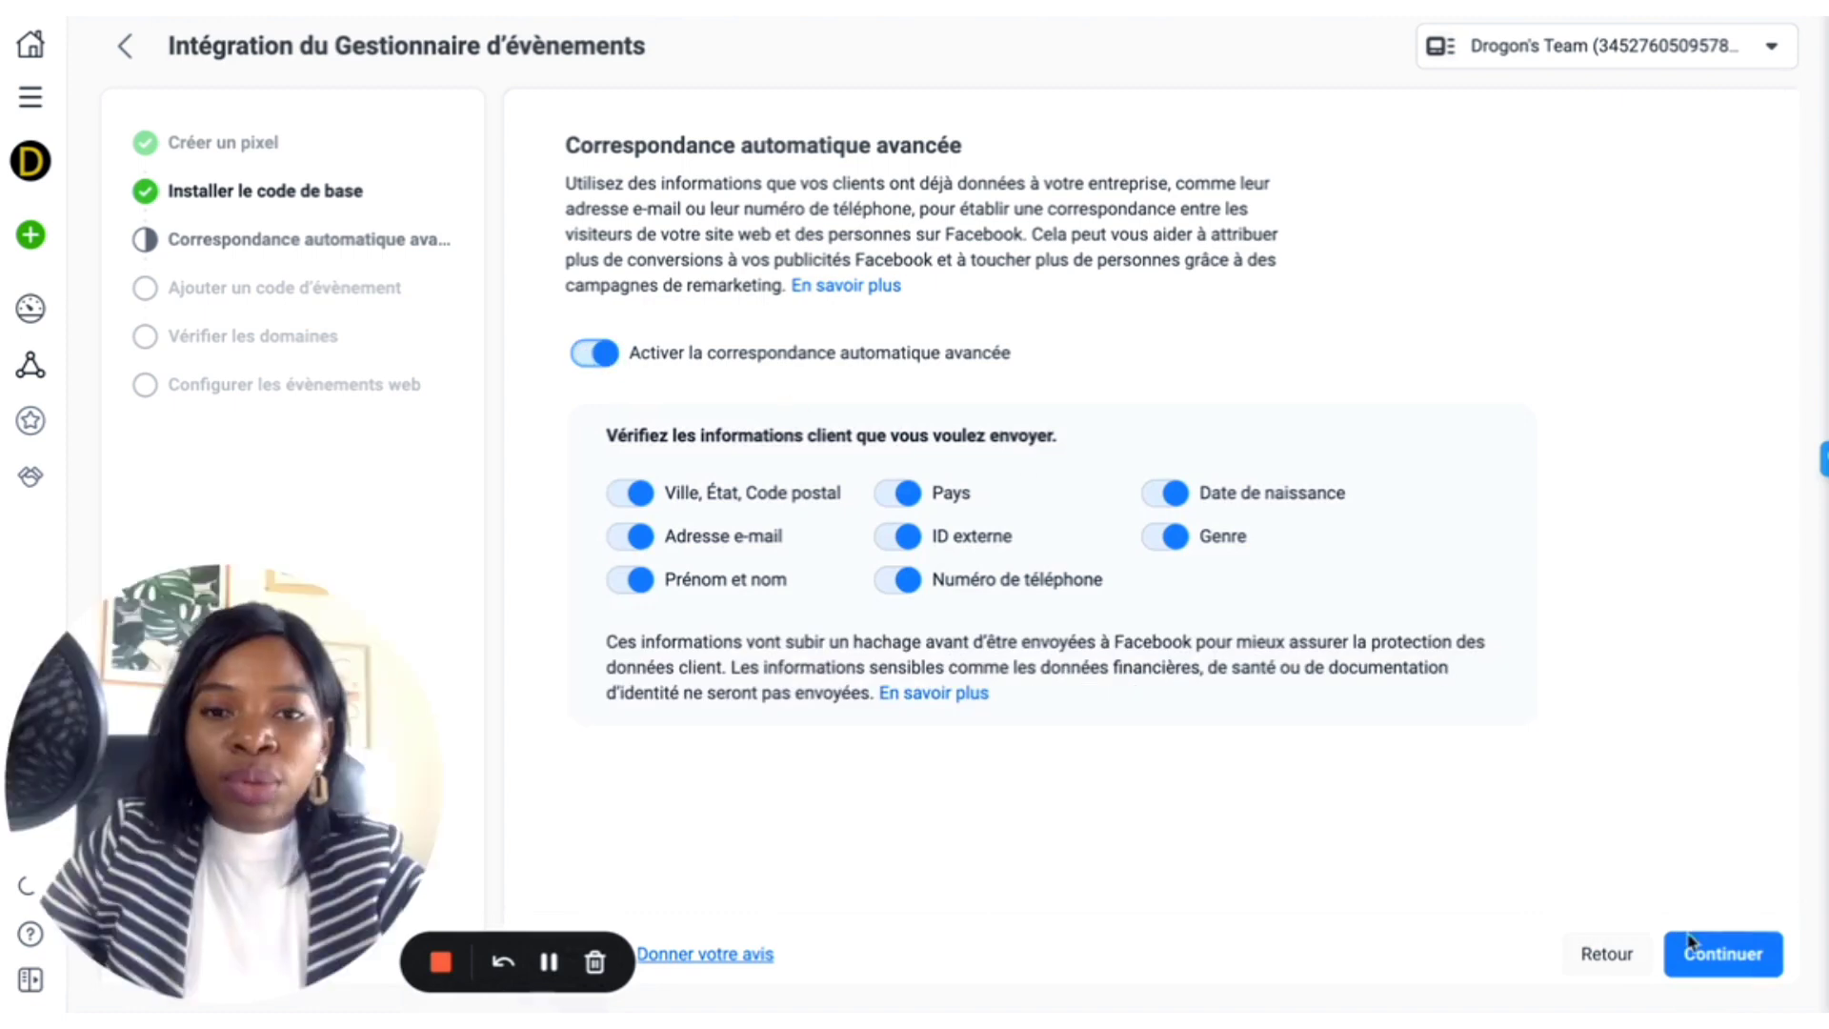
left_click(1708, 956)
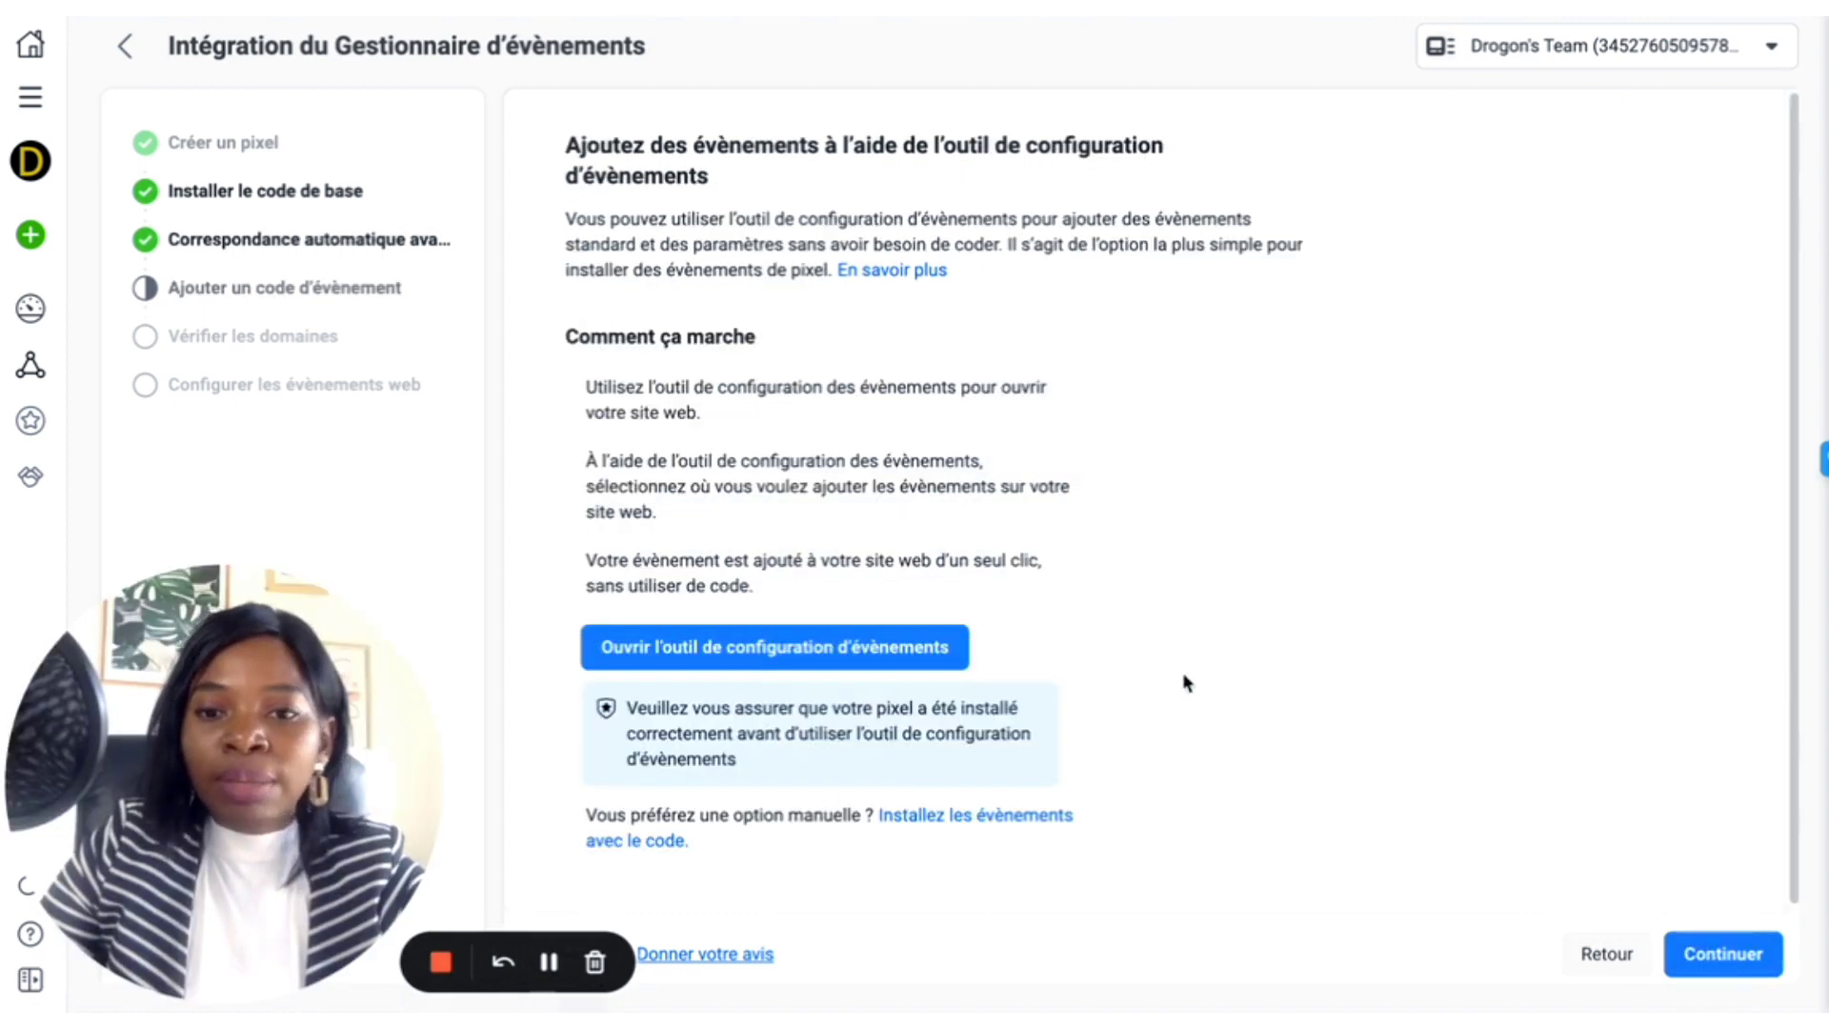
Step: Continue past the event code, domain verification and web event configuration stages to the pixel overview
left_click(1732, 962)
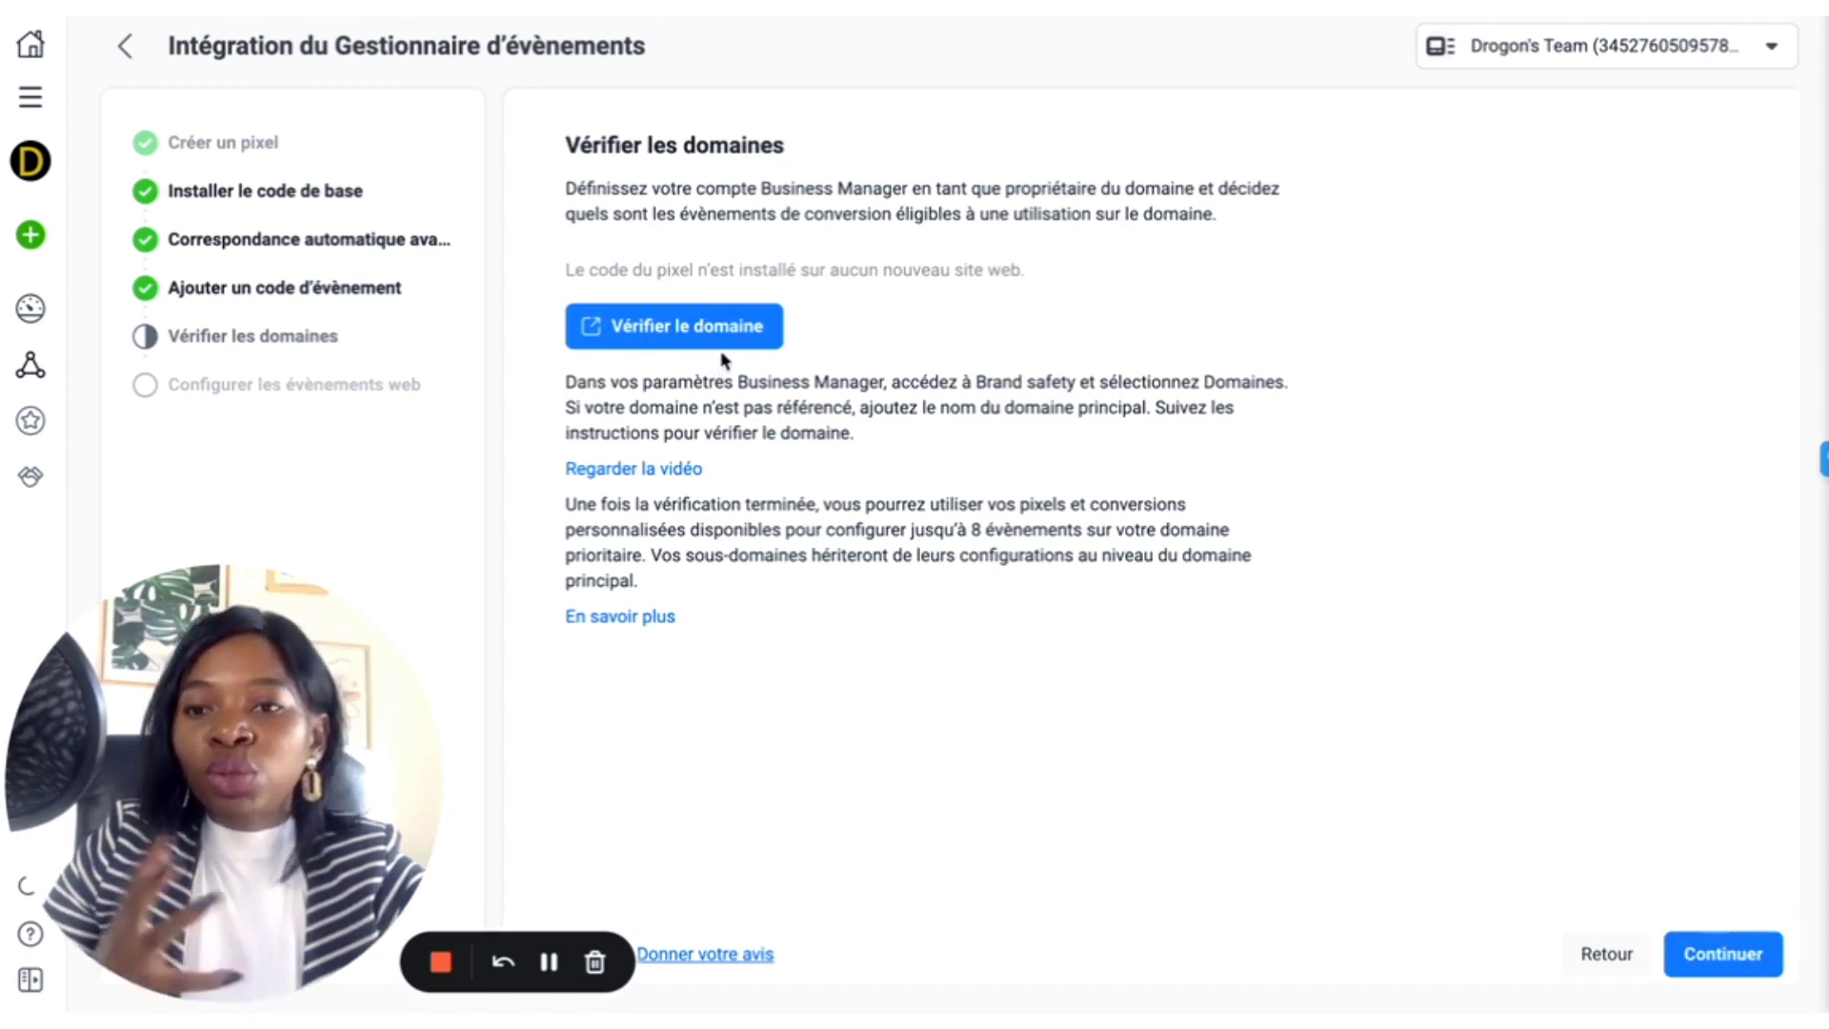
left_click(1751, 954)
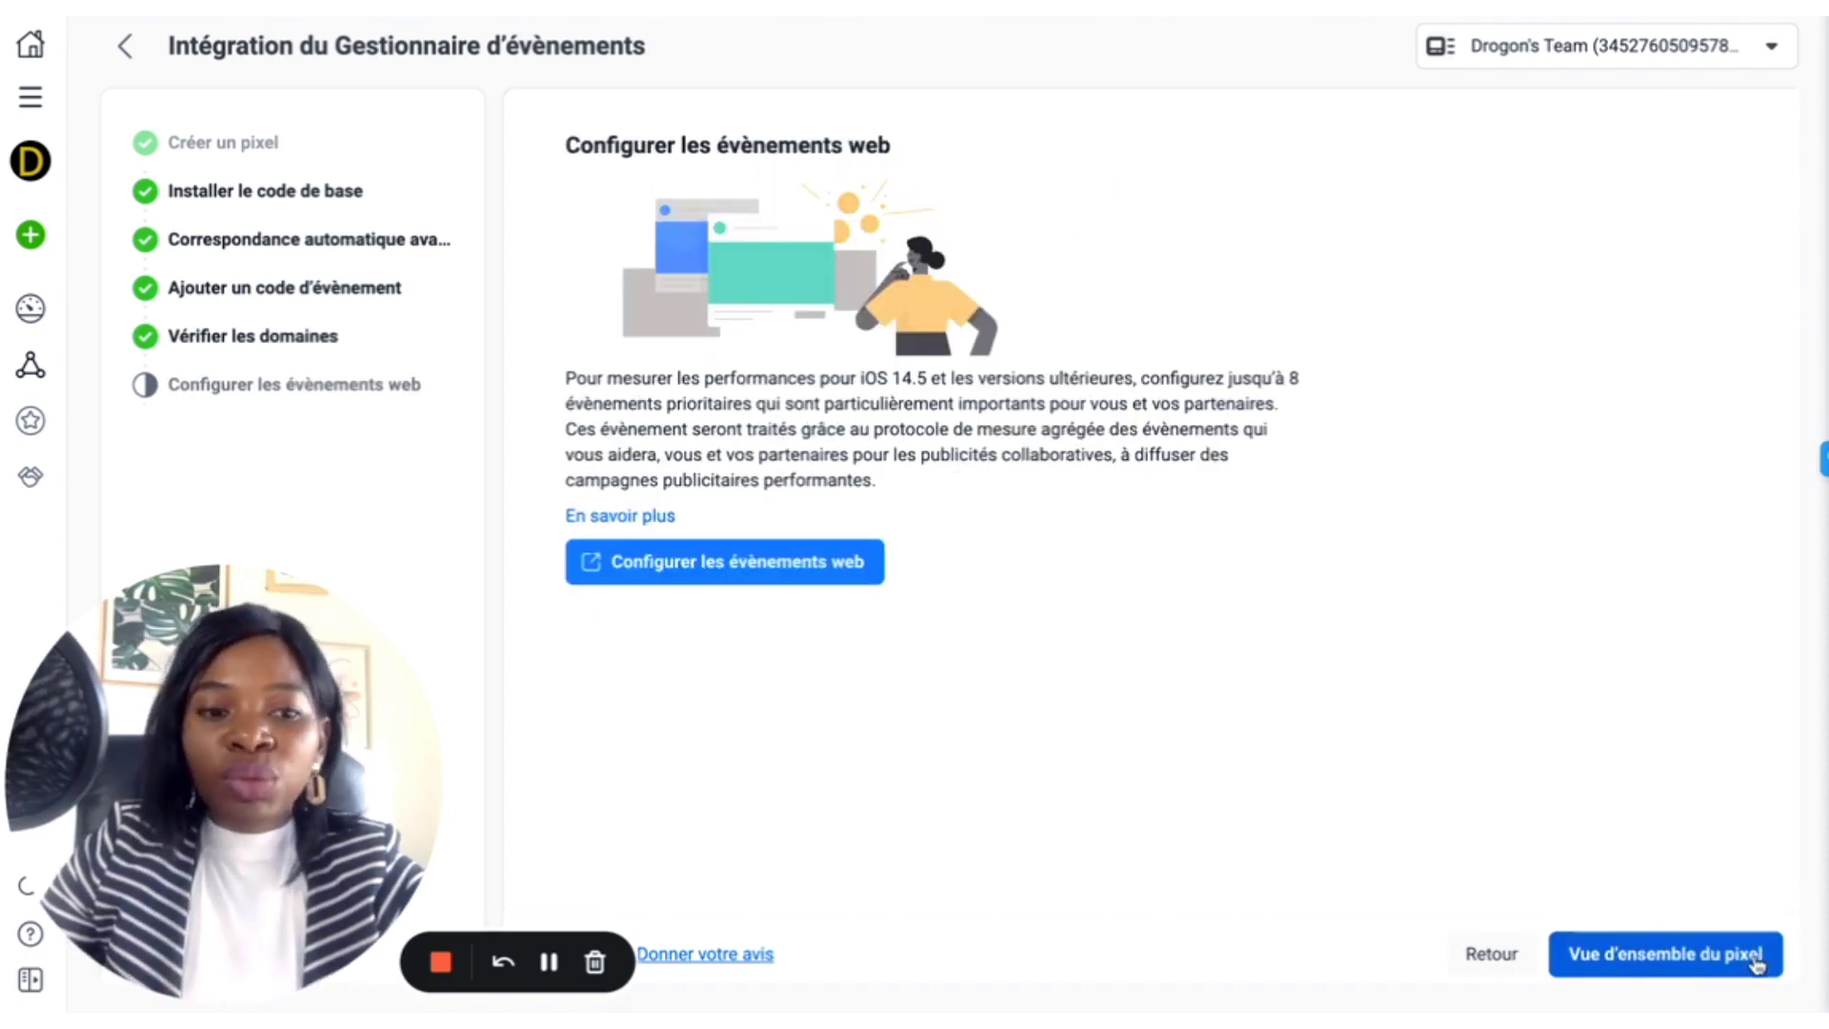
left_click(1751, 954)
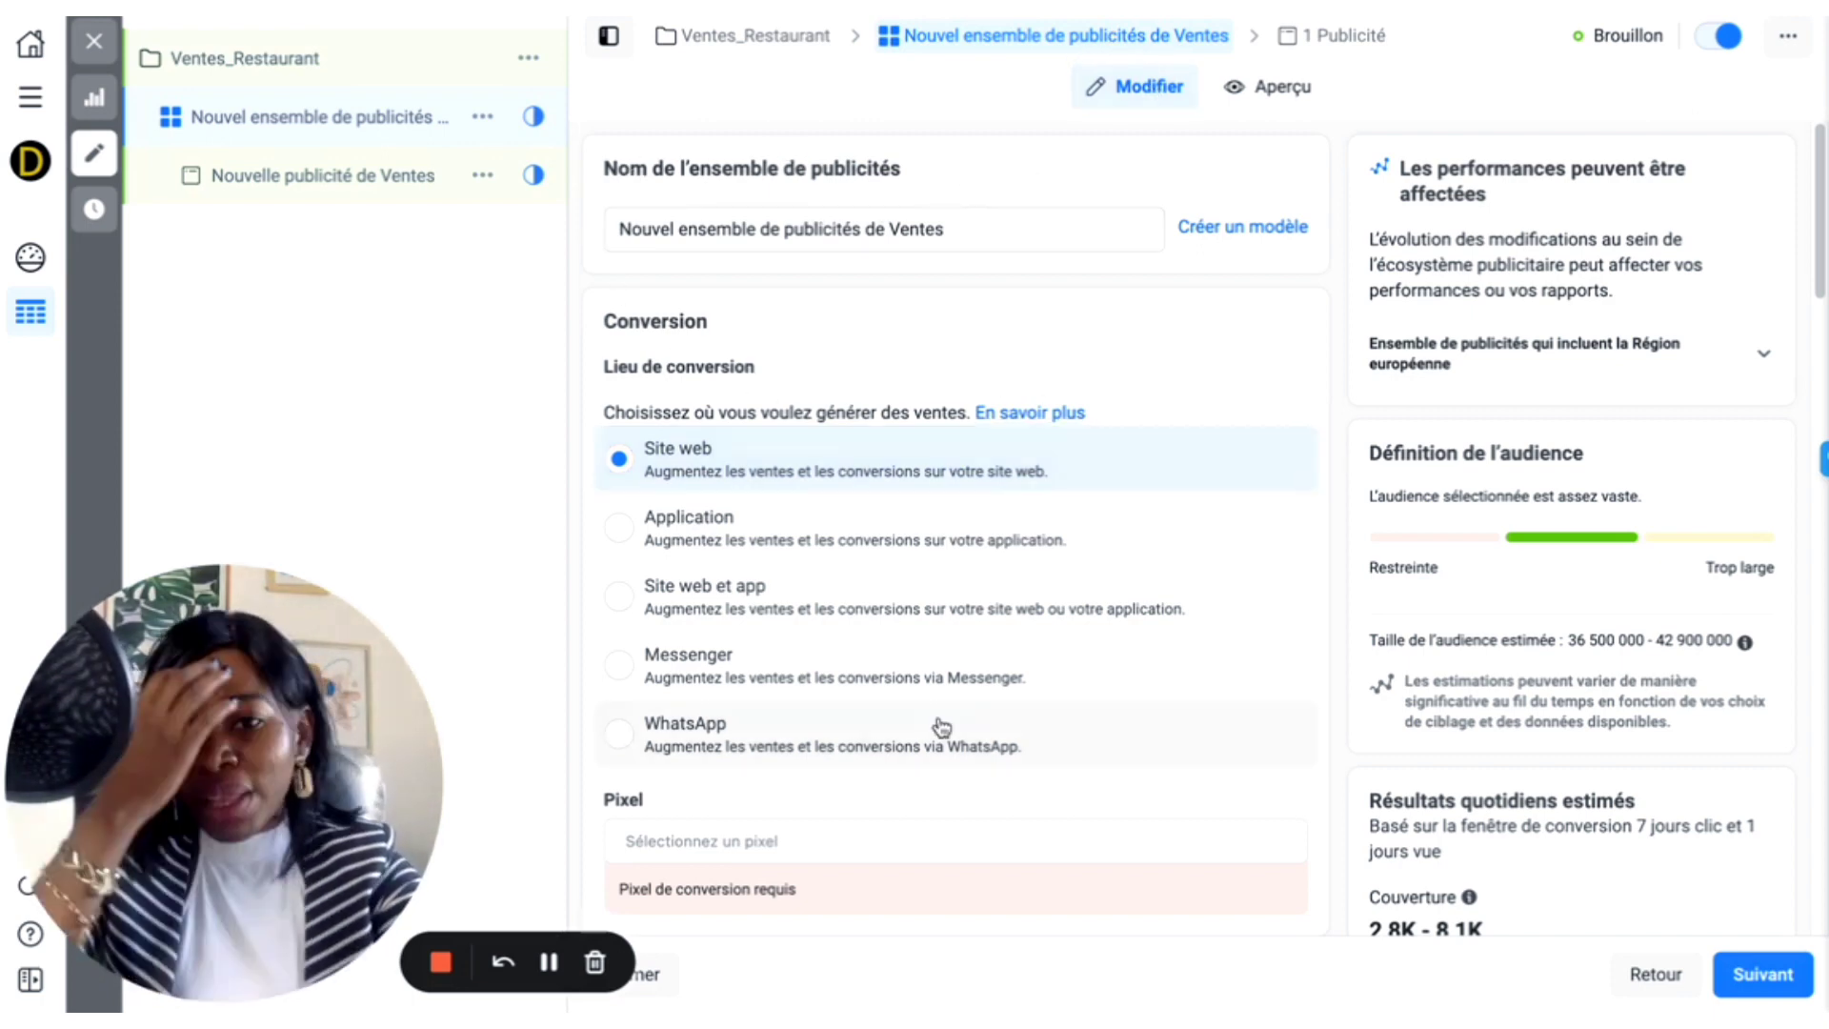
Step: Assign Restaurant JT's Pixel to the sales ad set and choose Achat as its conversion event
scroll(877, 845, "down", 4)
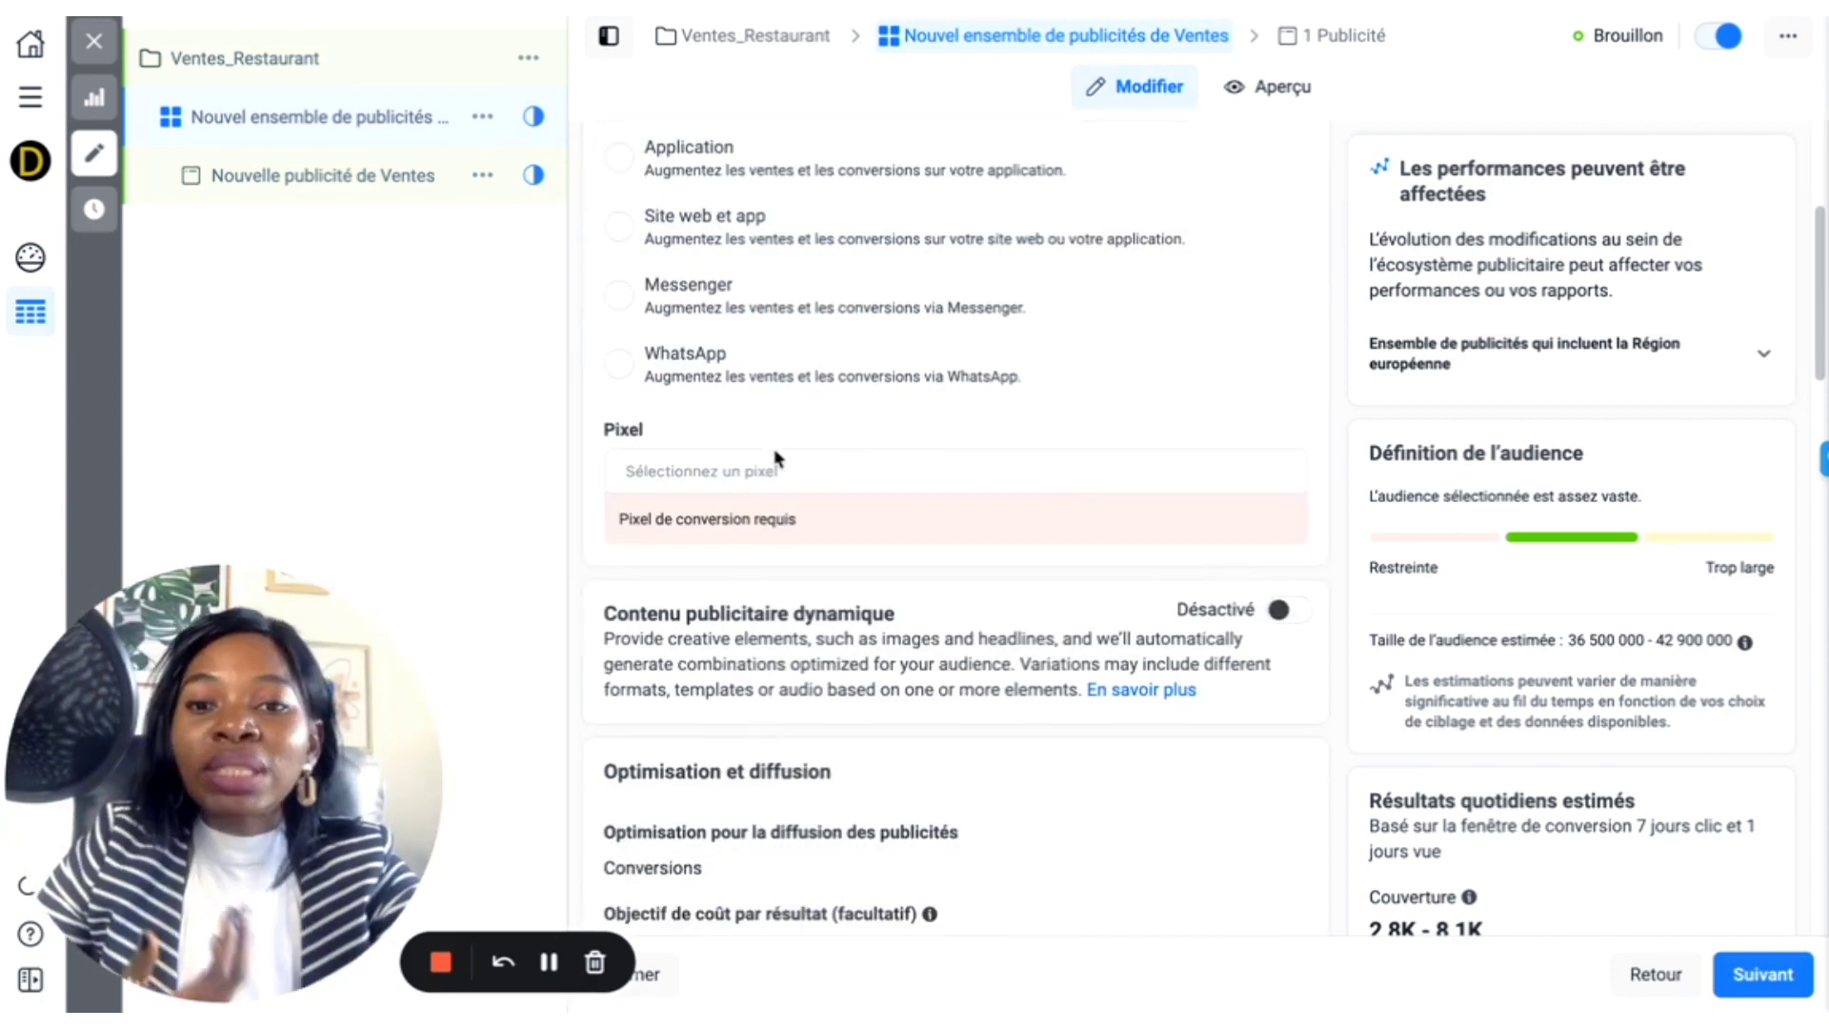
left_click(775, 465)
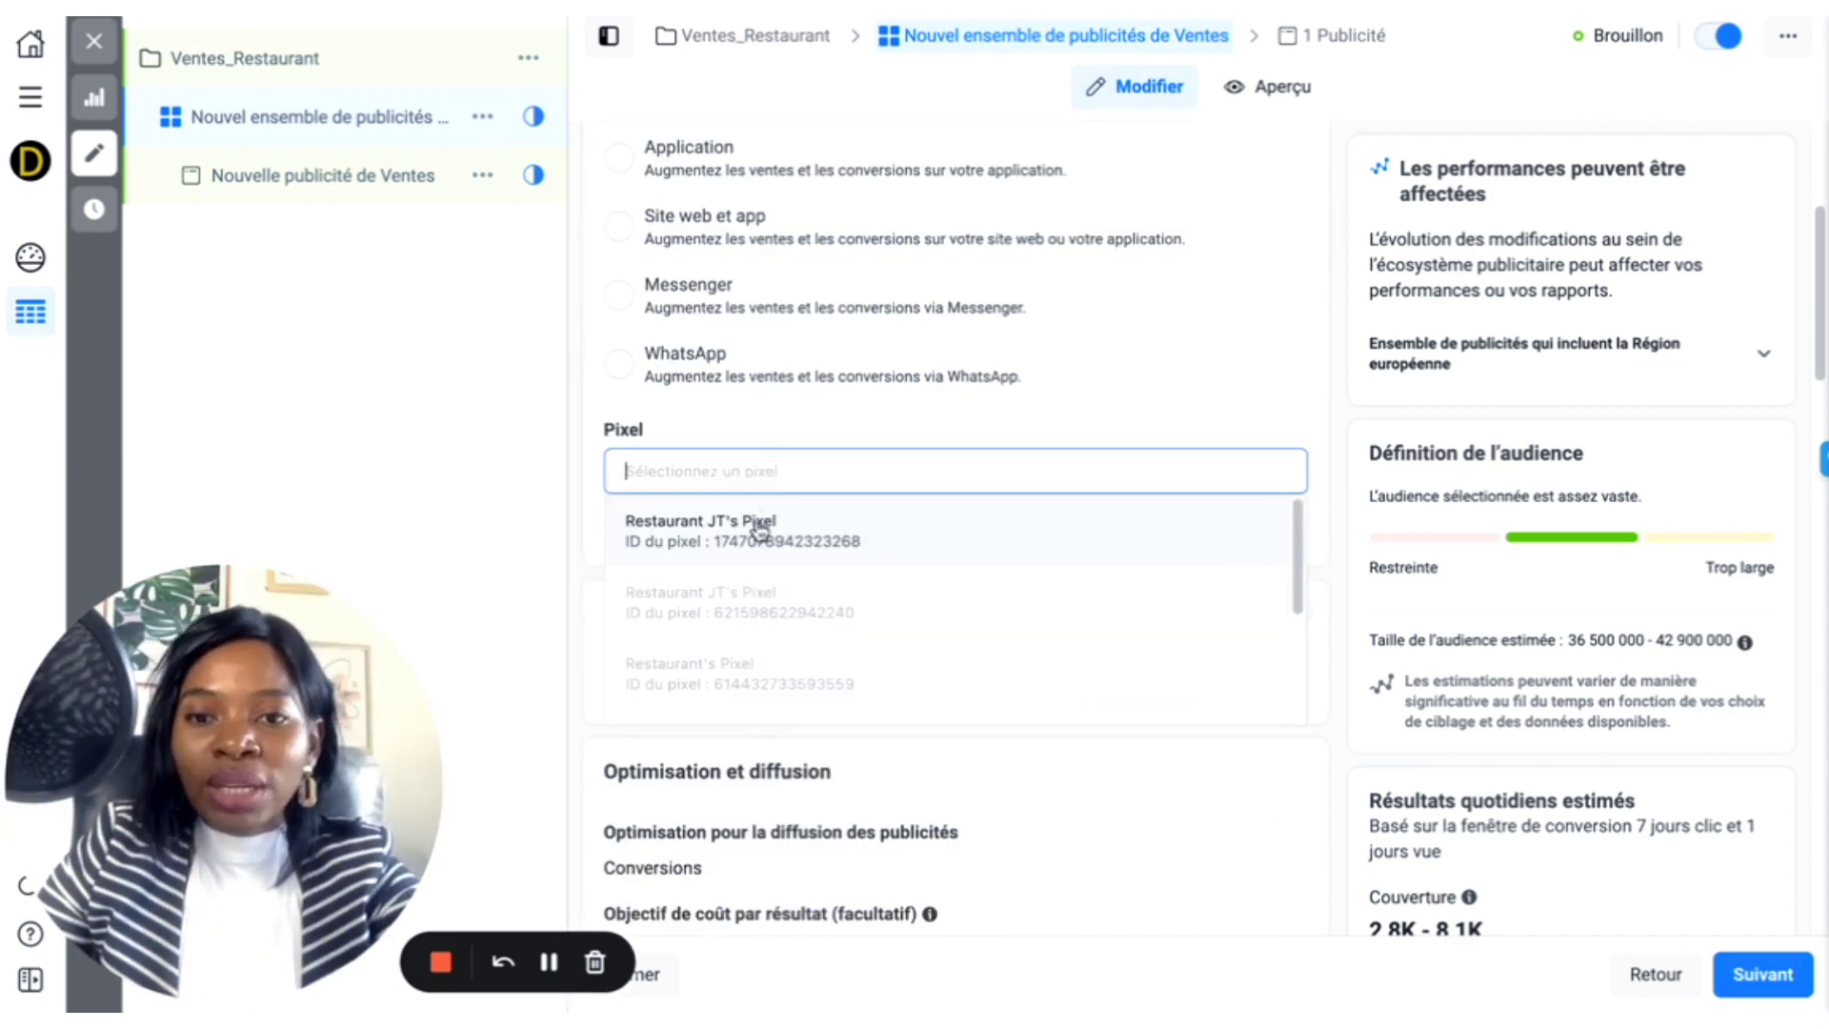
left_click(706, 525)
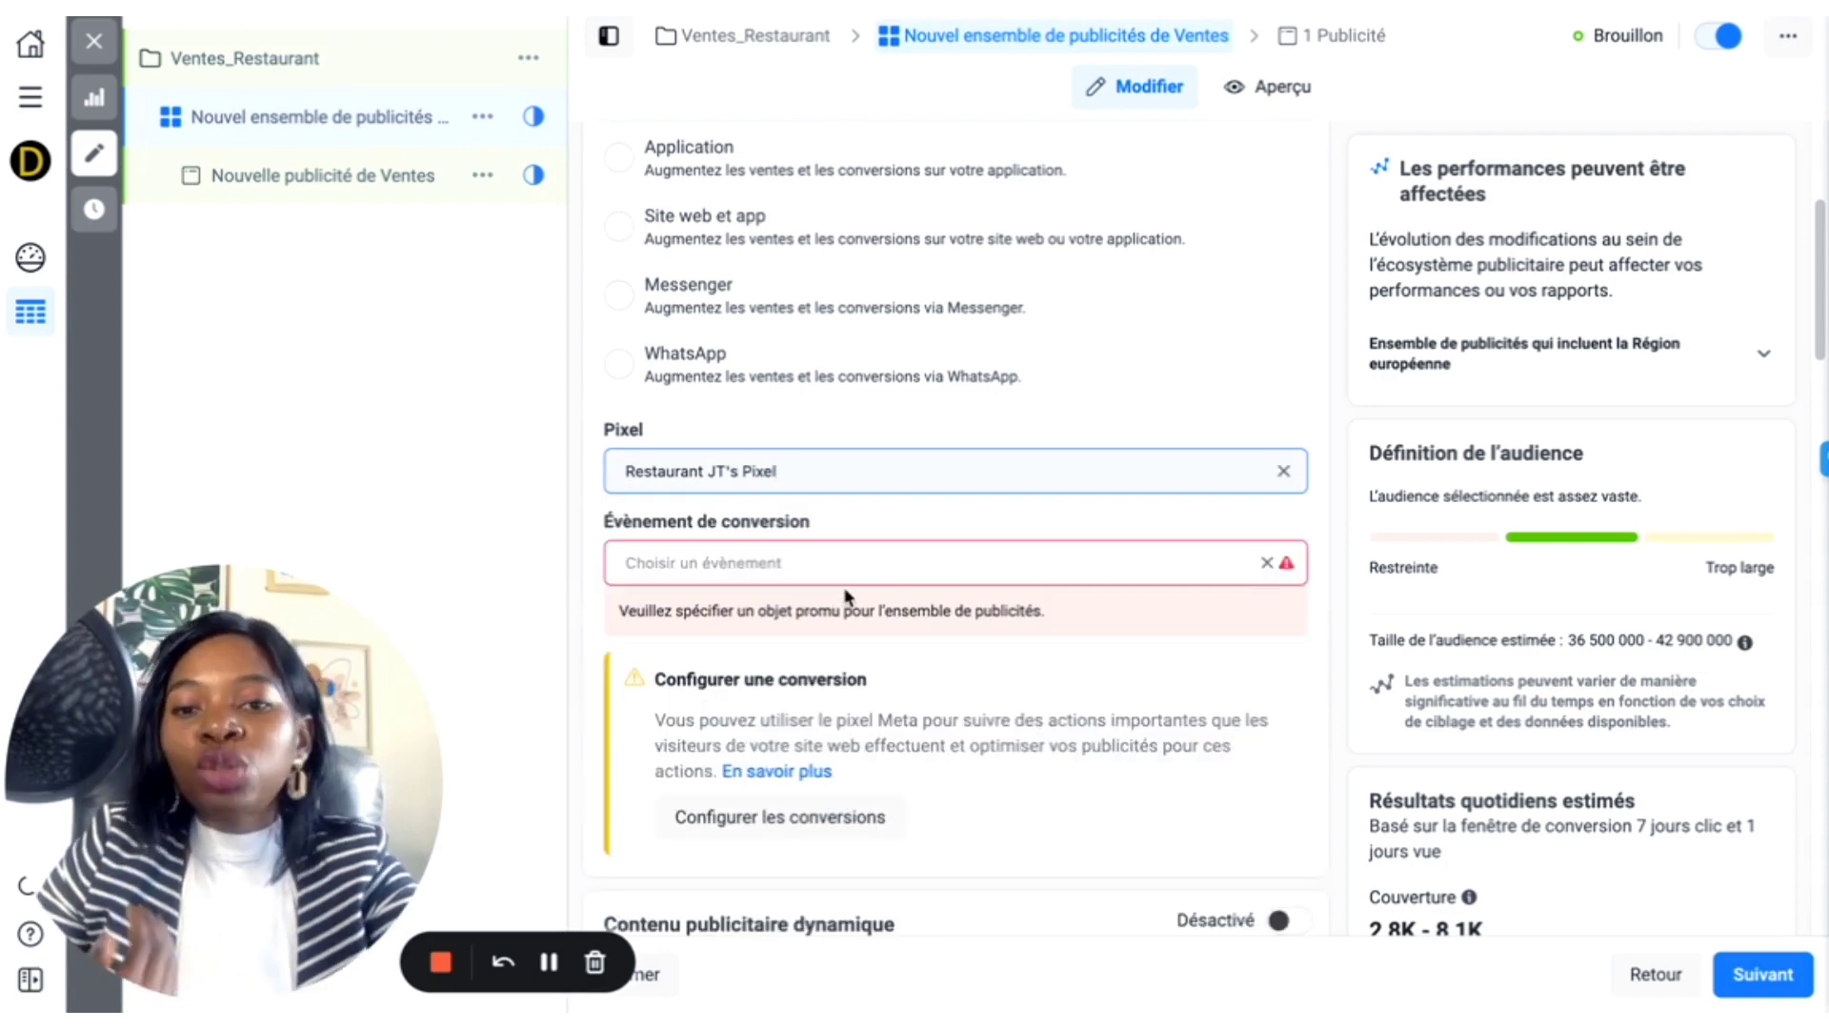
left_click(758, 559)
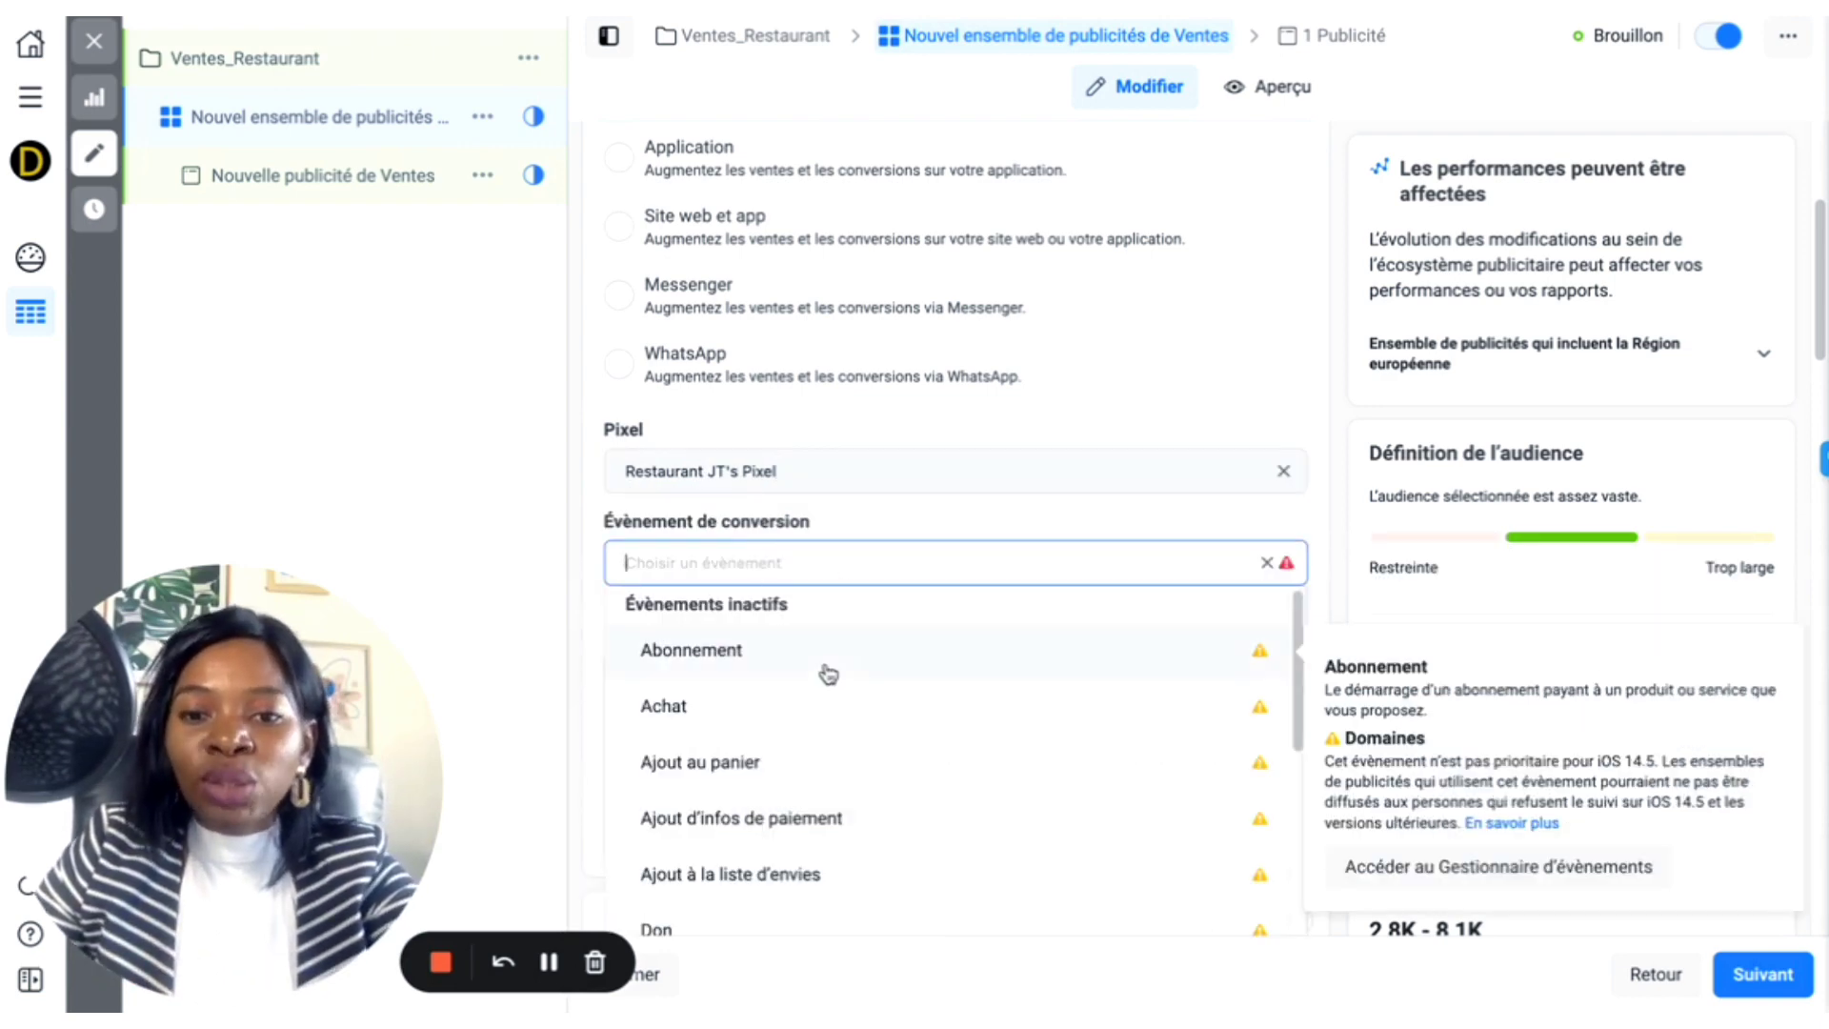
scroll(828, 674, "down", 1)
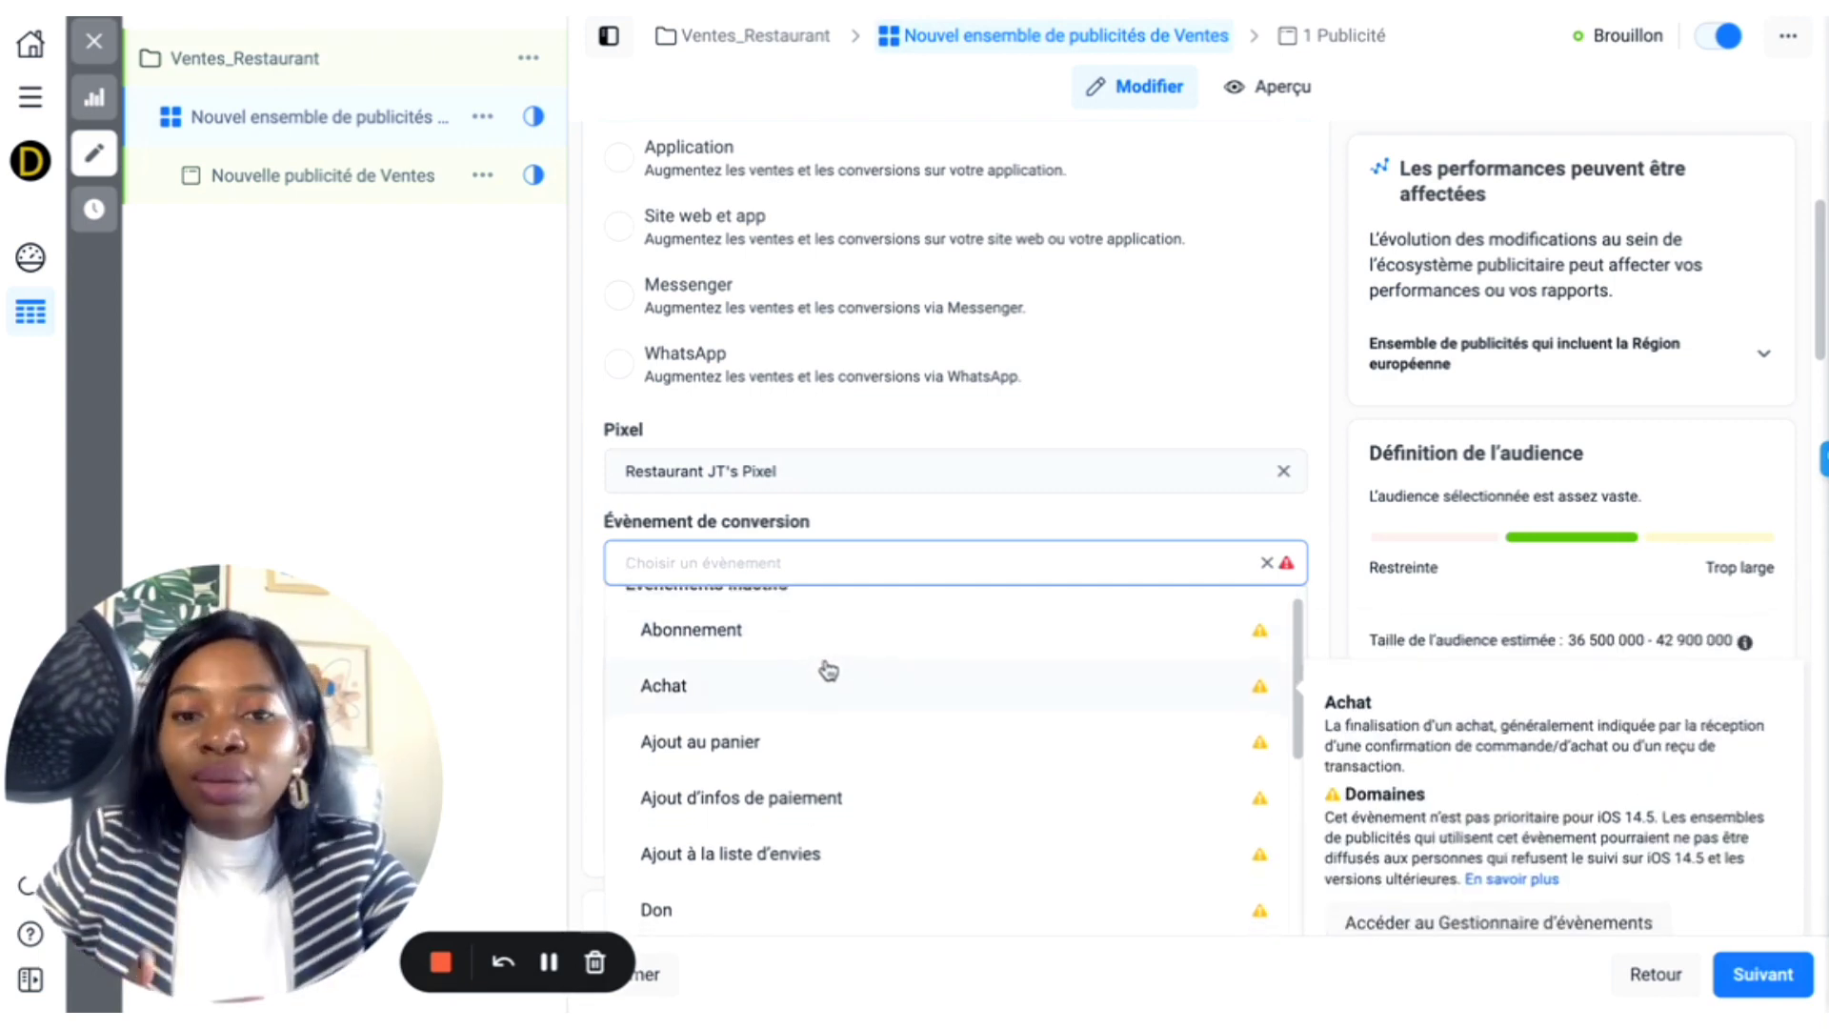
left_click(827, 672)
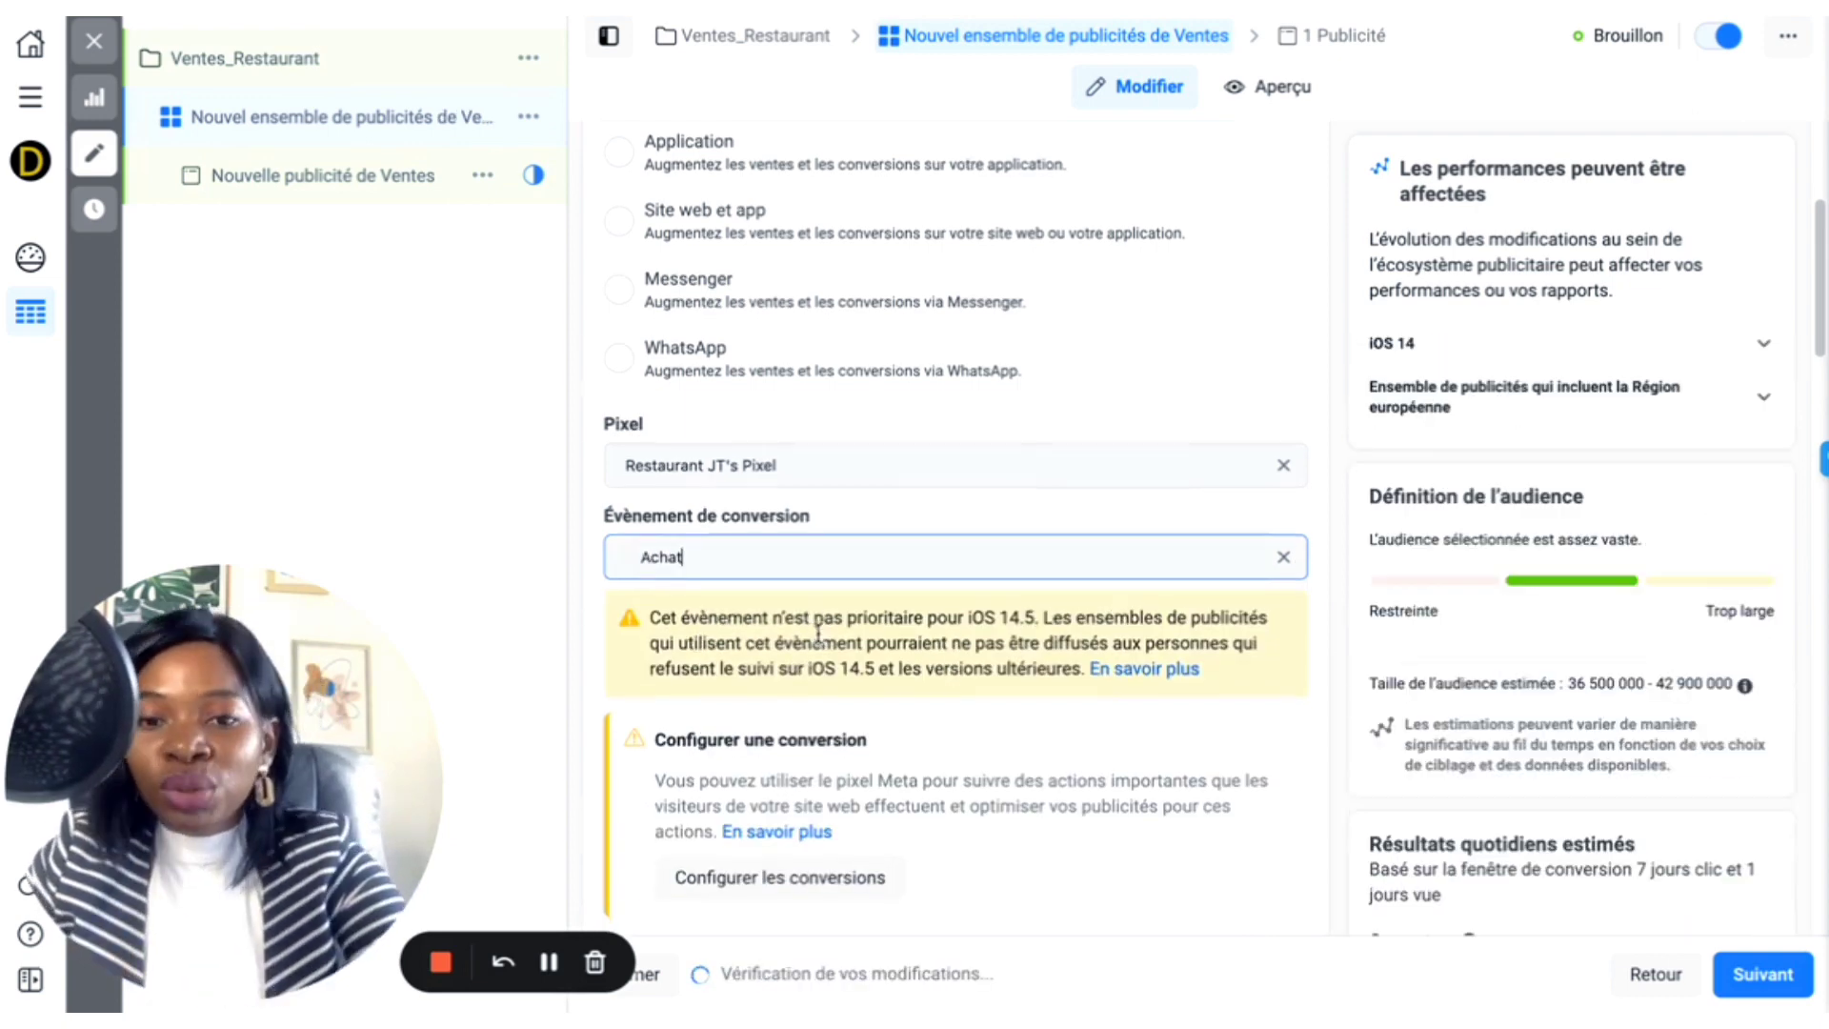
Step: Set the ad set's daily budget to 5,00 €
scroll(817, 633, "down", 2)
scroll(829, 633, "down", 2)
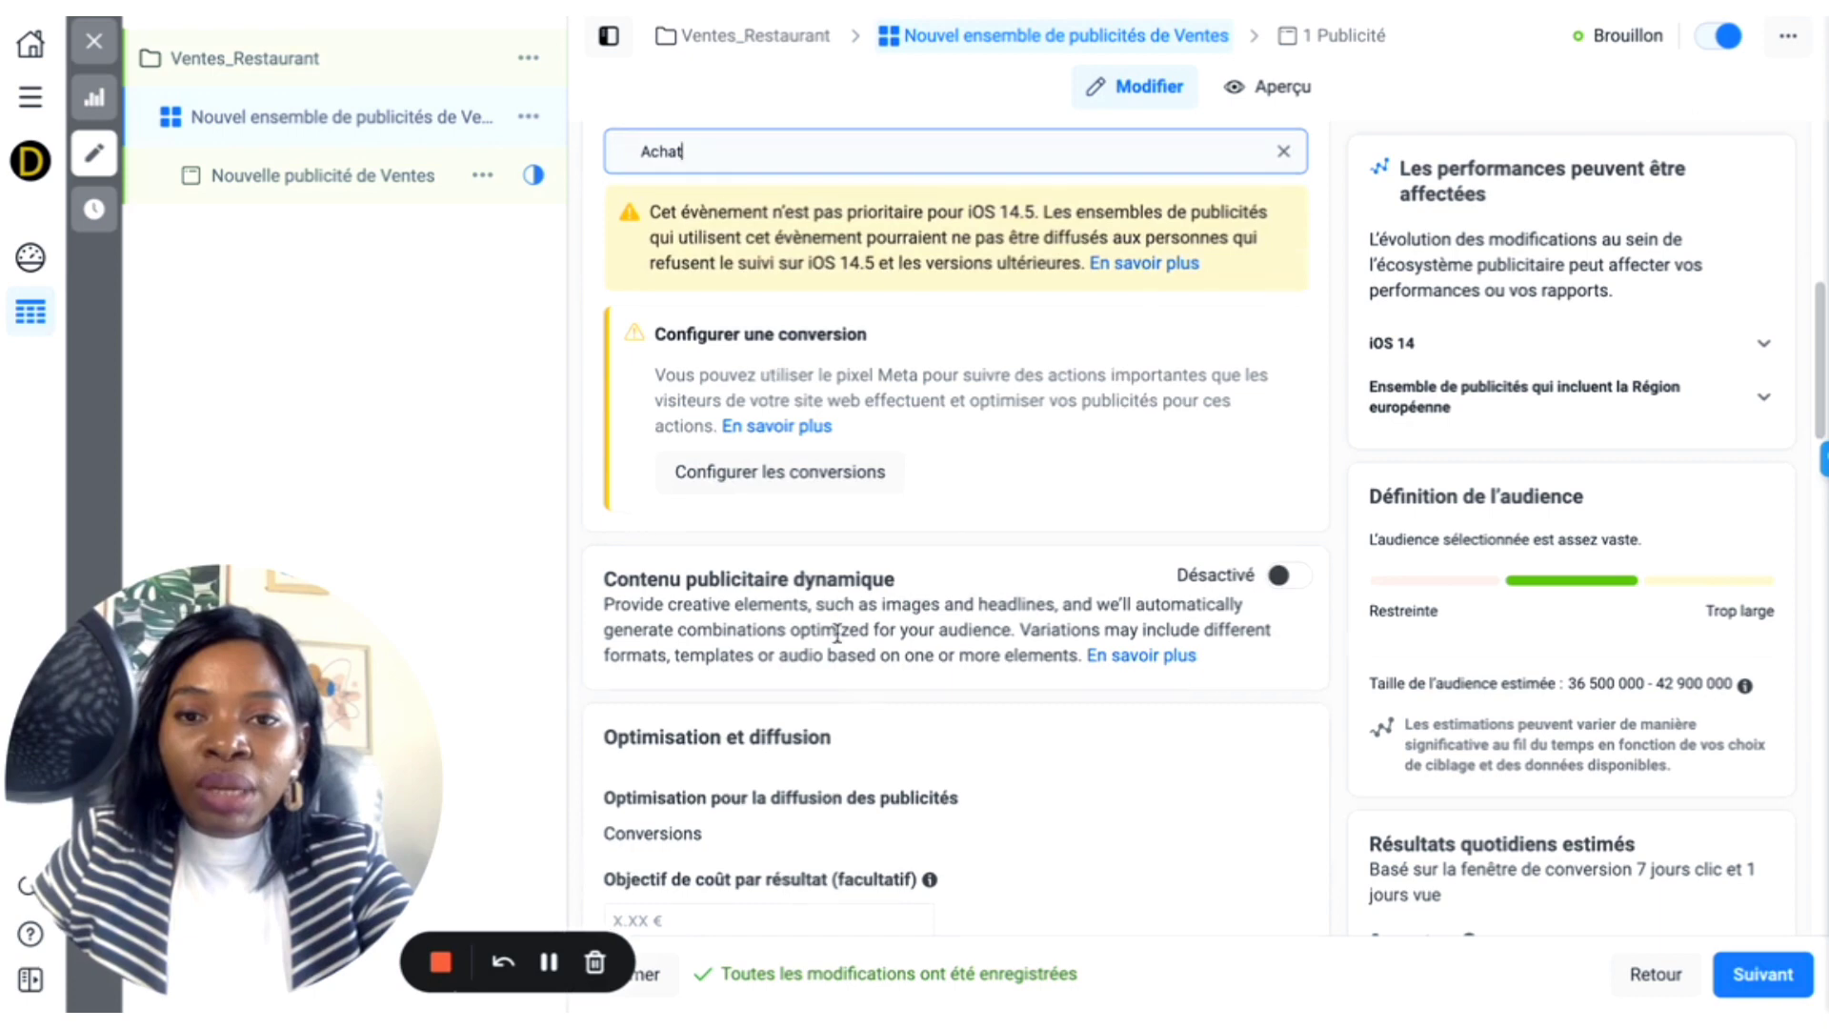
scroll(836, 634, "down", 12)
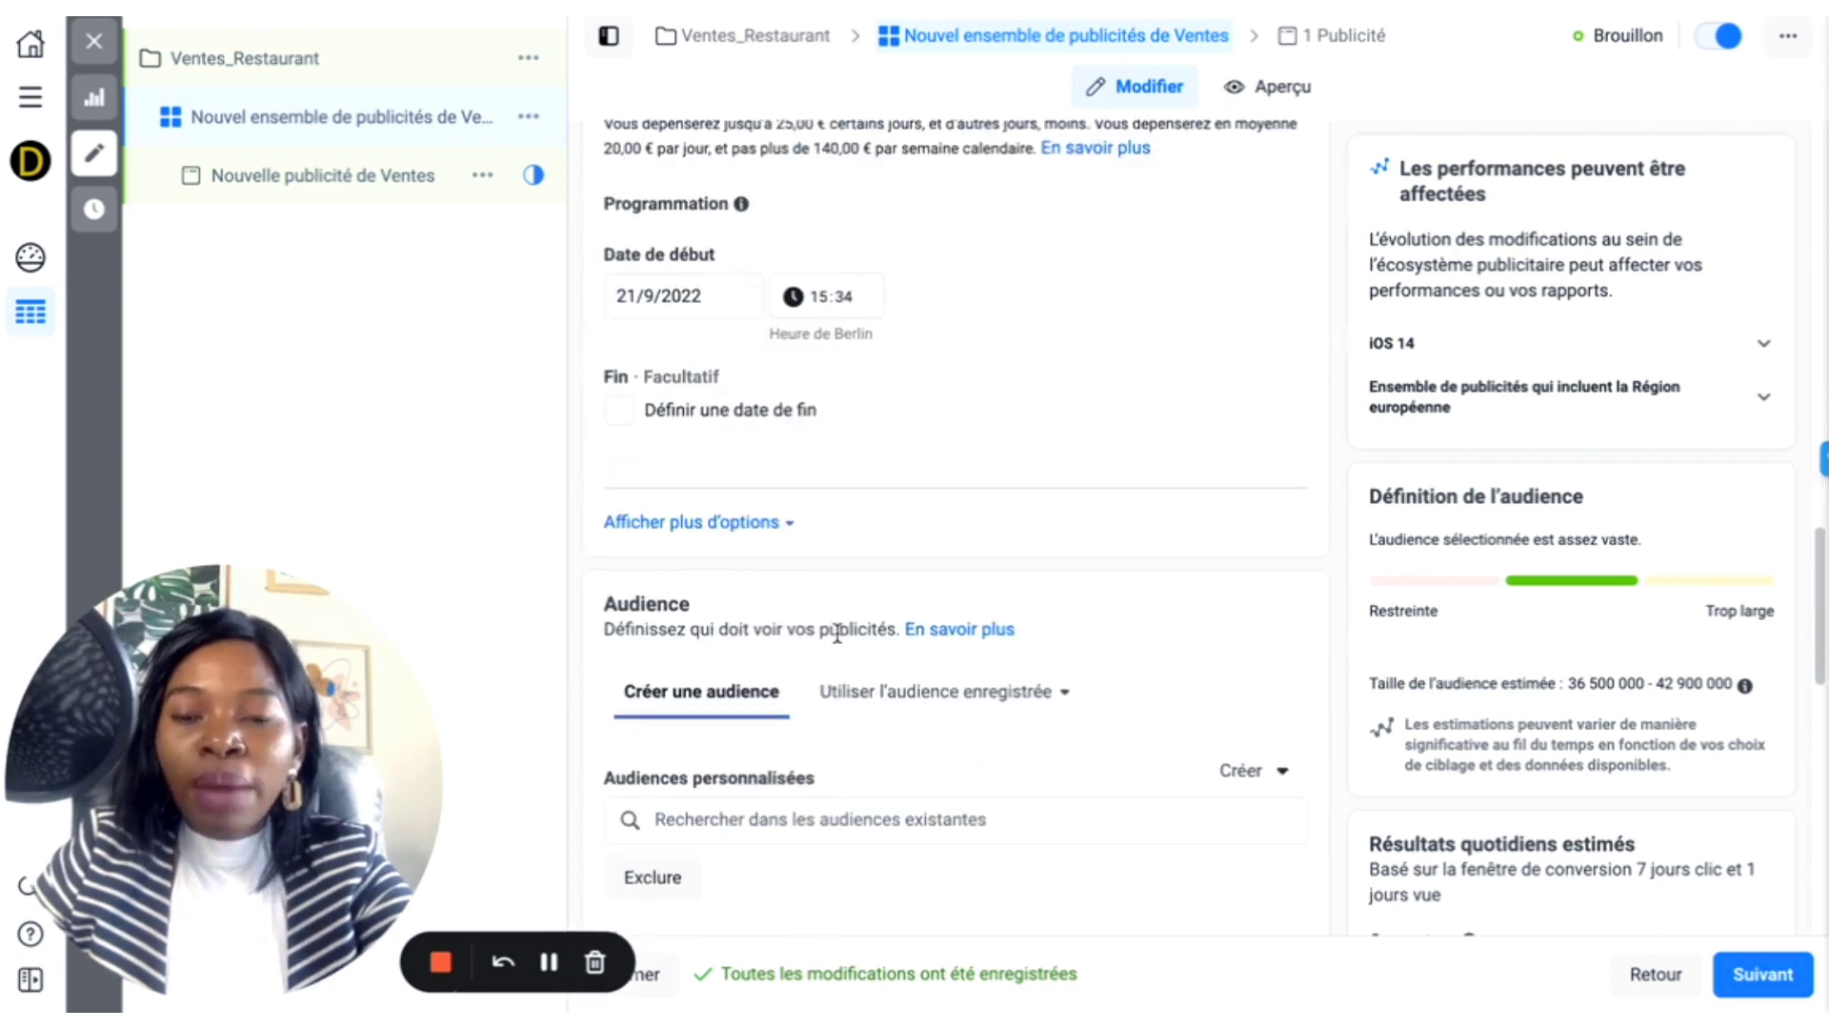
scroll(836, 634, "down", 2)
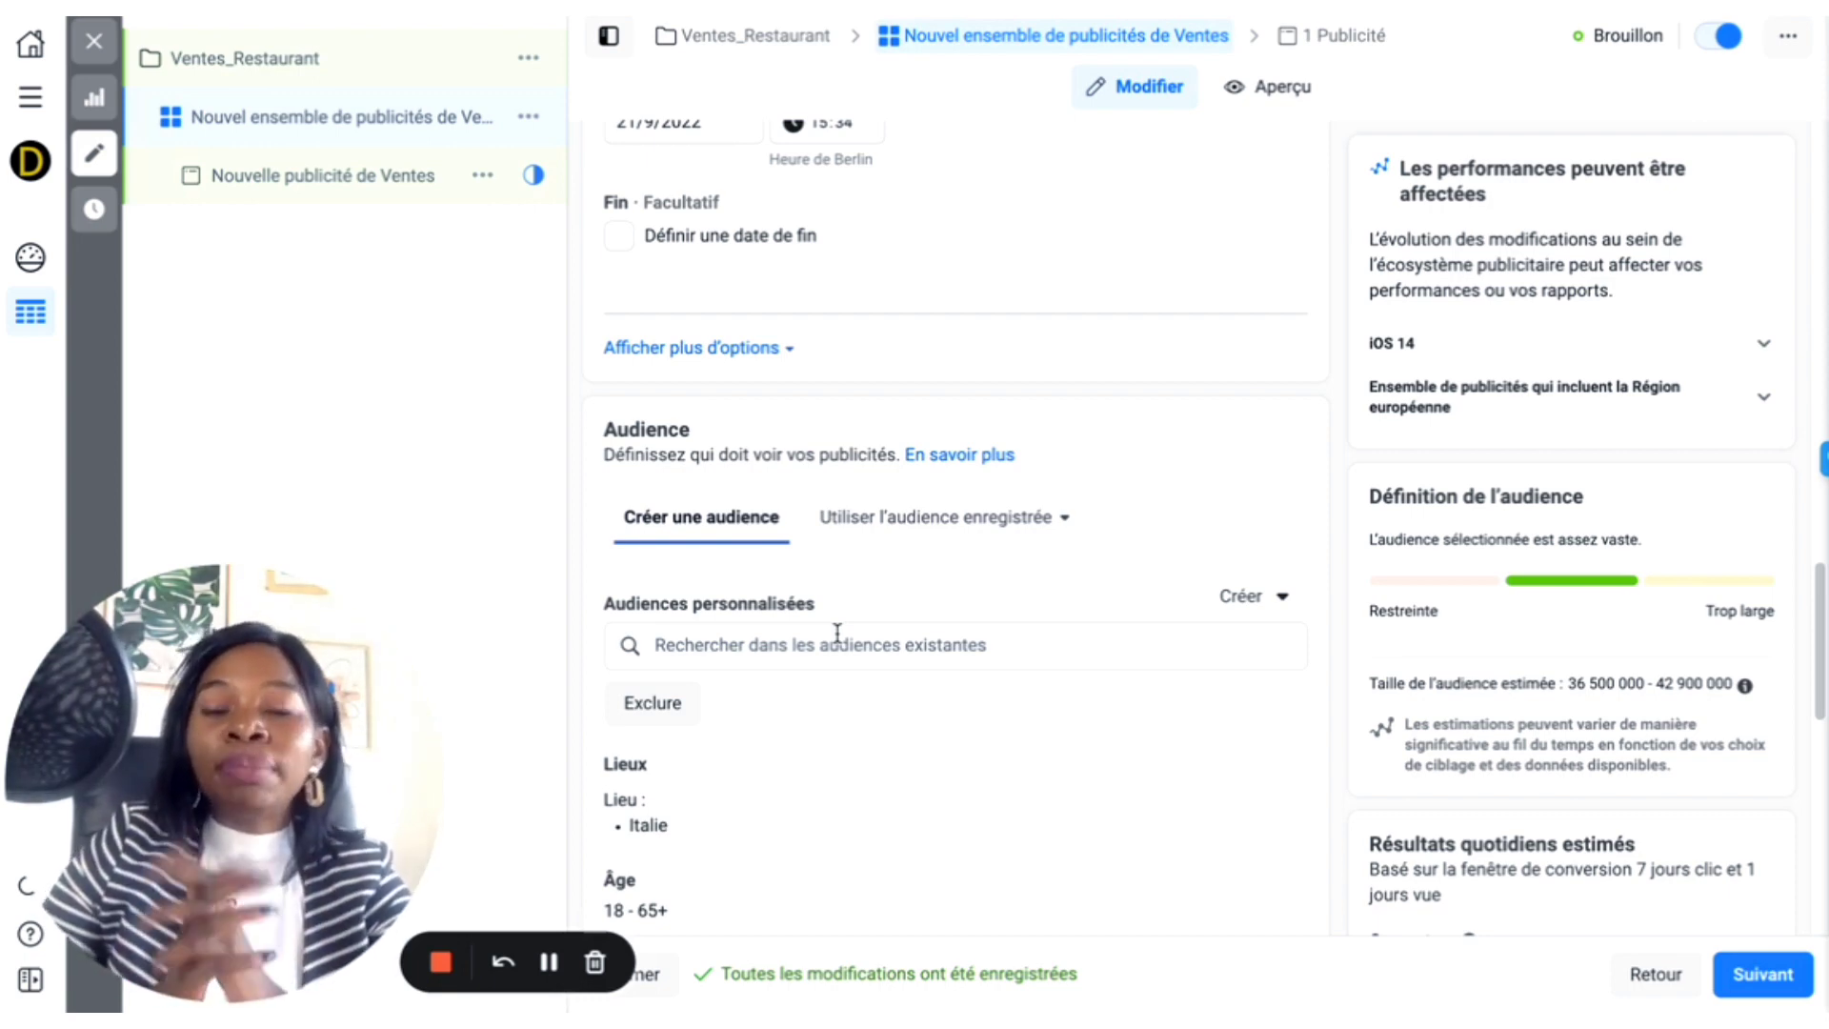
scroll(777, 634, "down", 2)
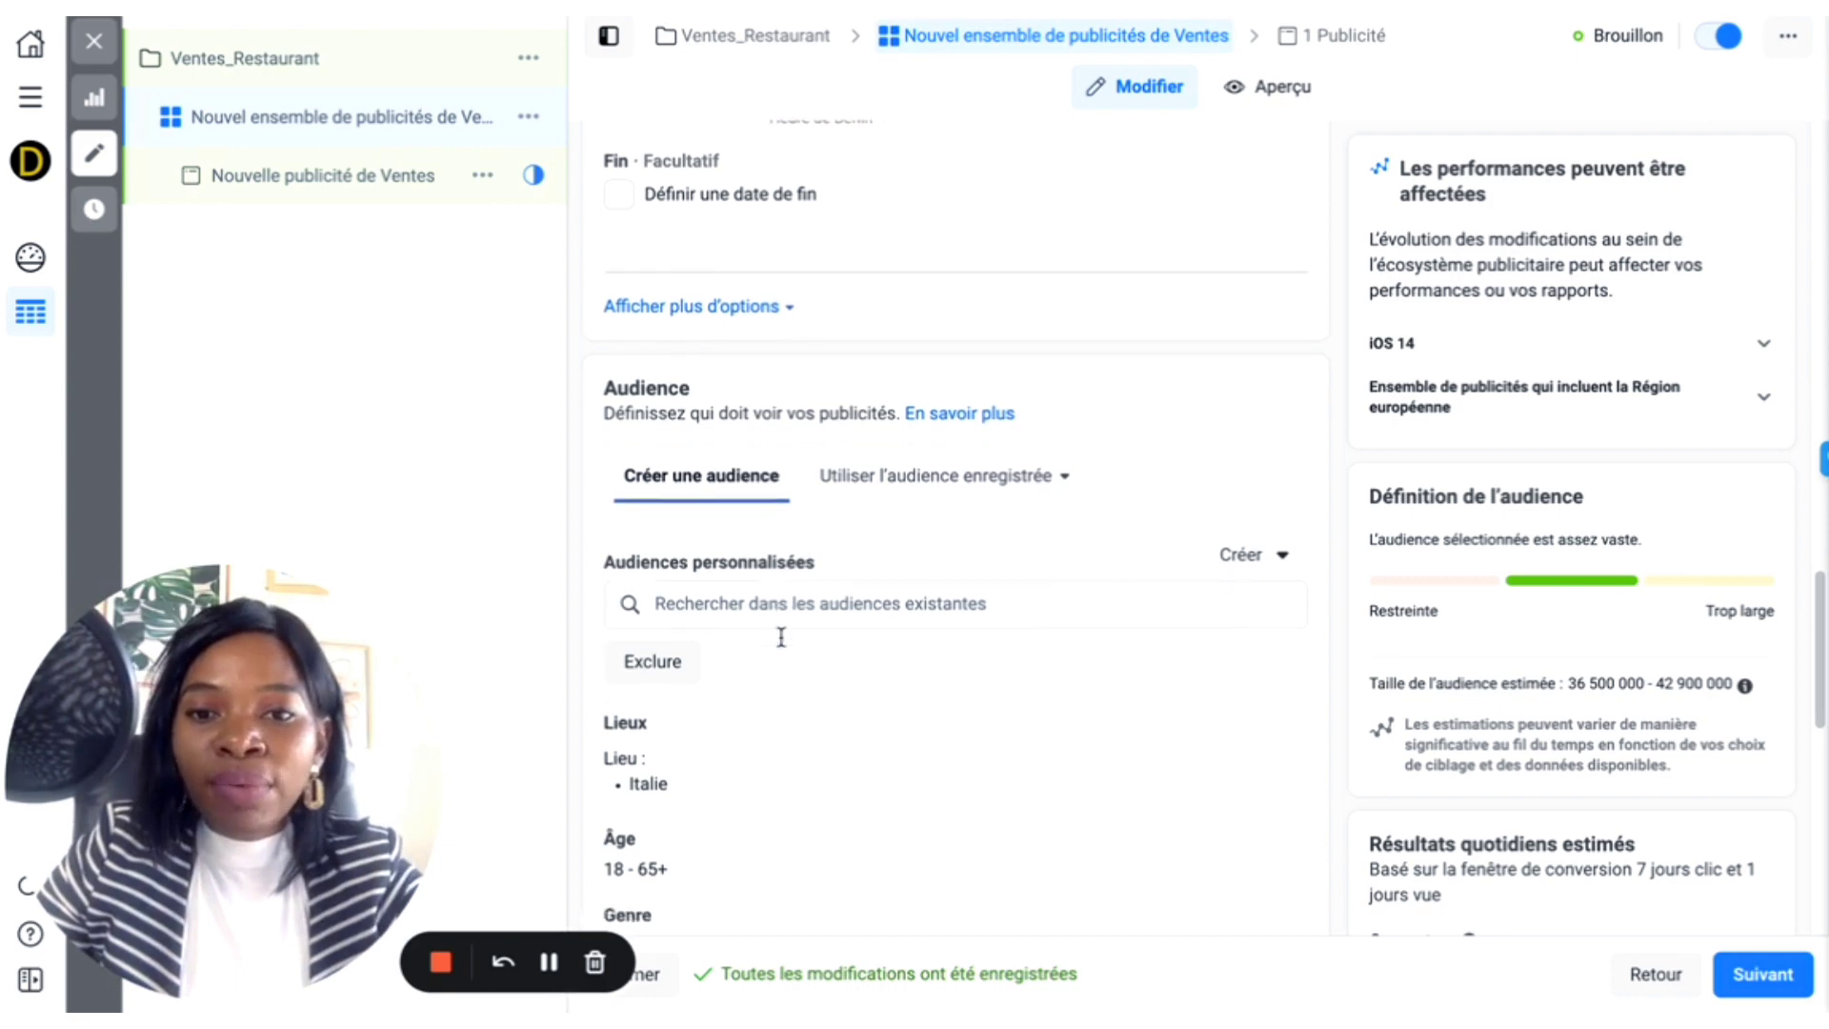
scroll(780, 641, "up", 8)
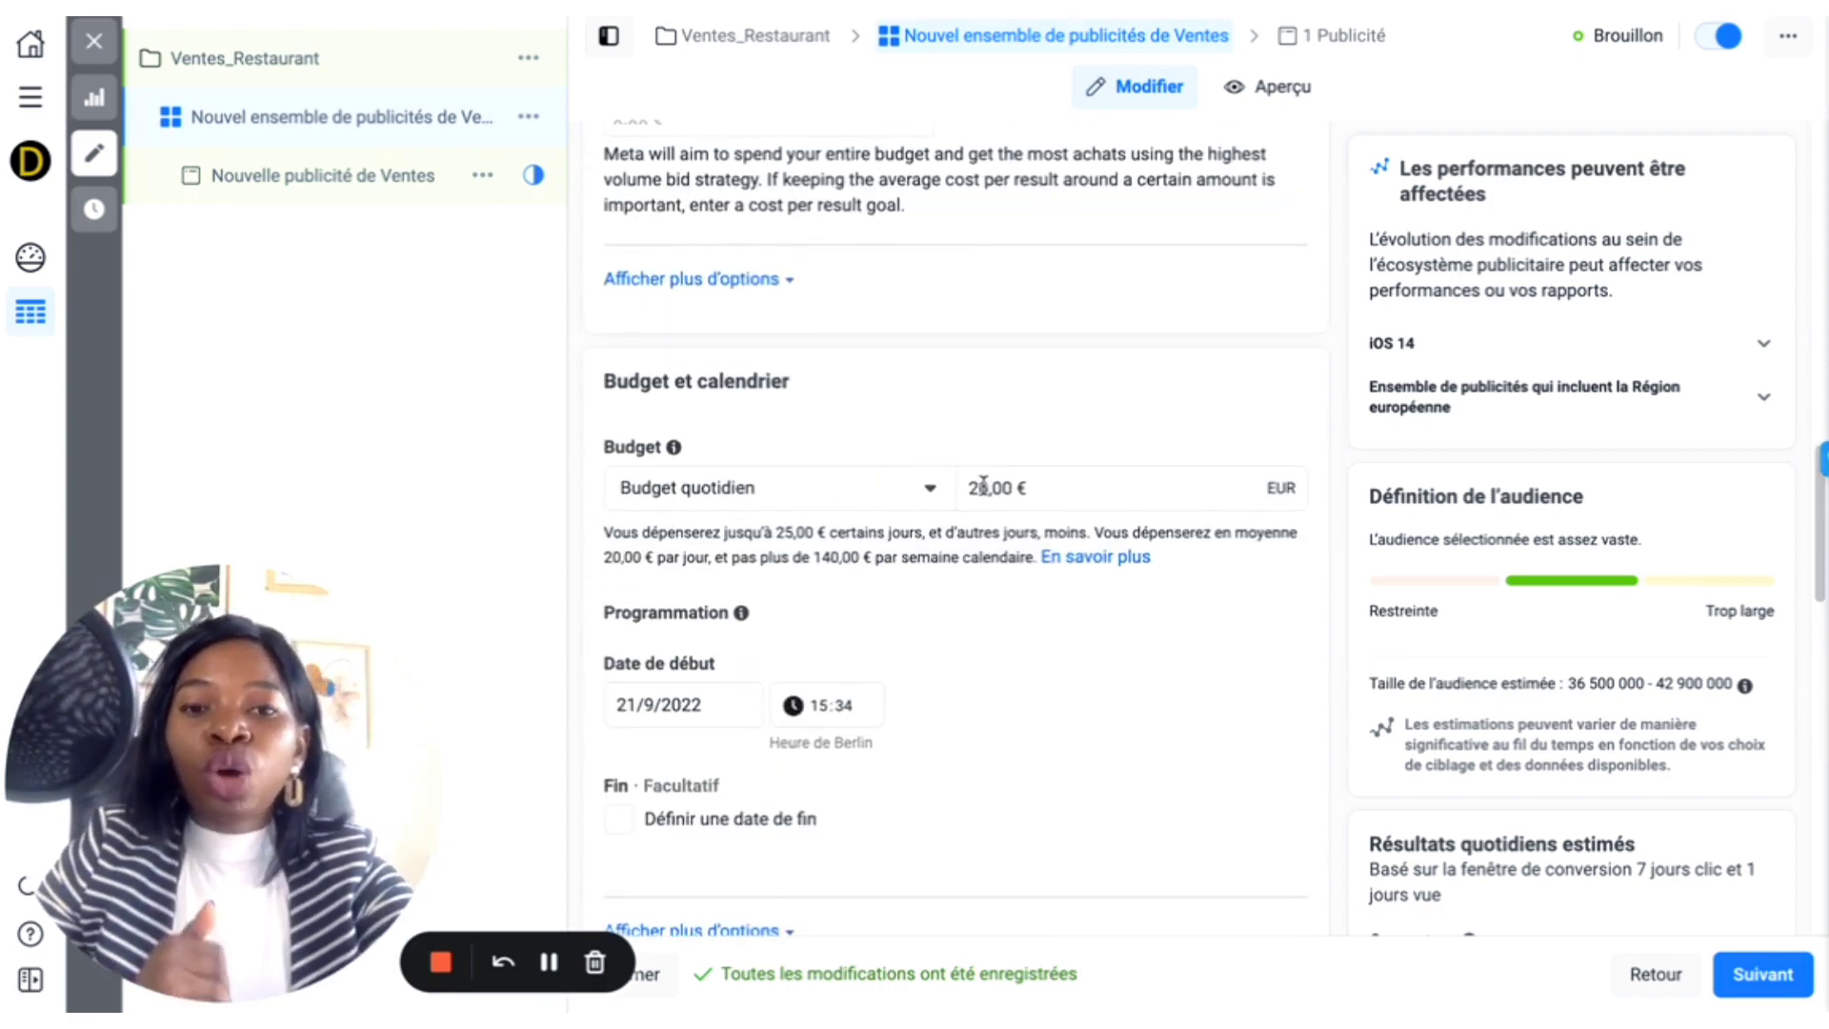
left_click_drag(987, 488, 964, 491)
type("5")
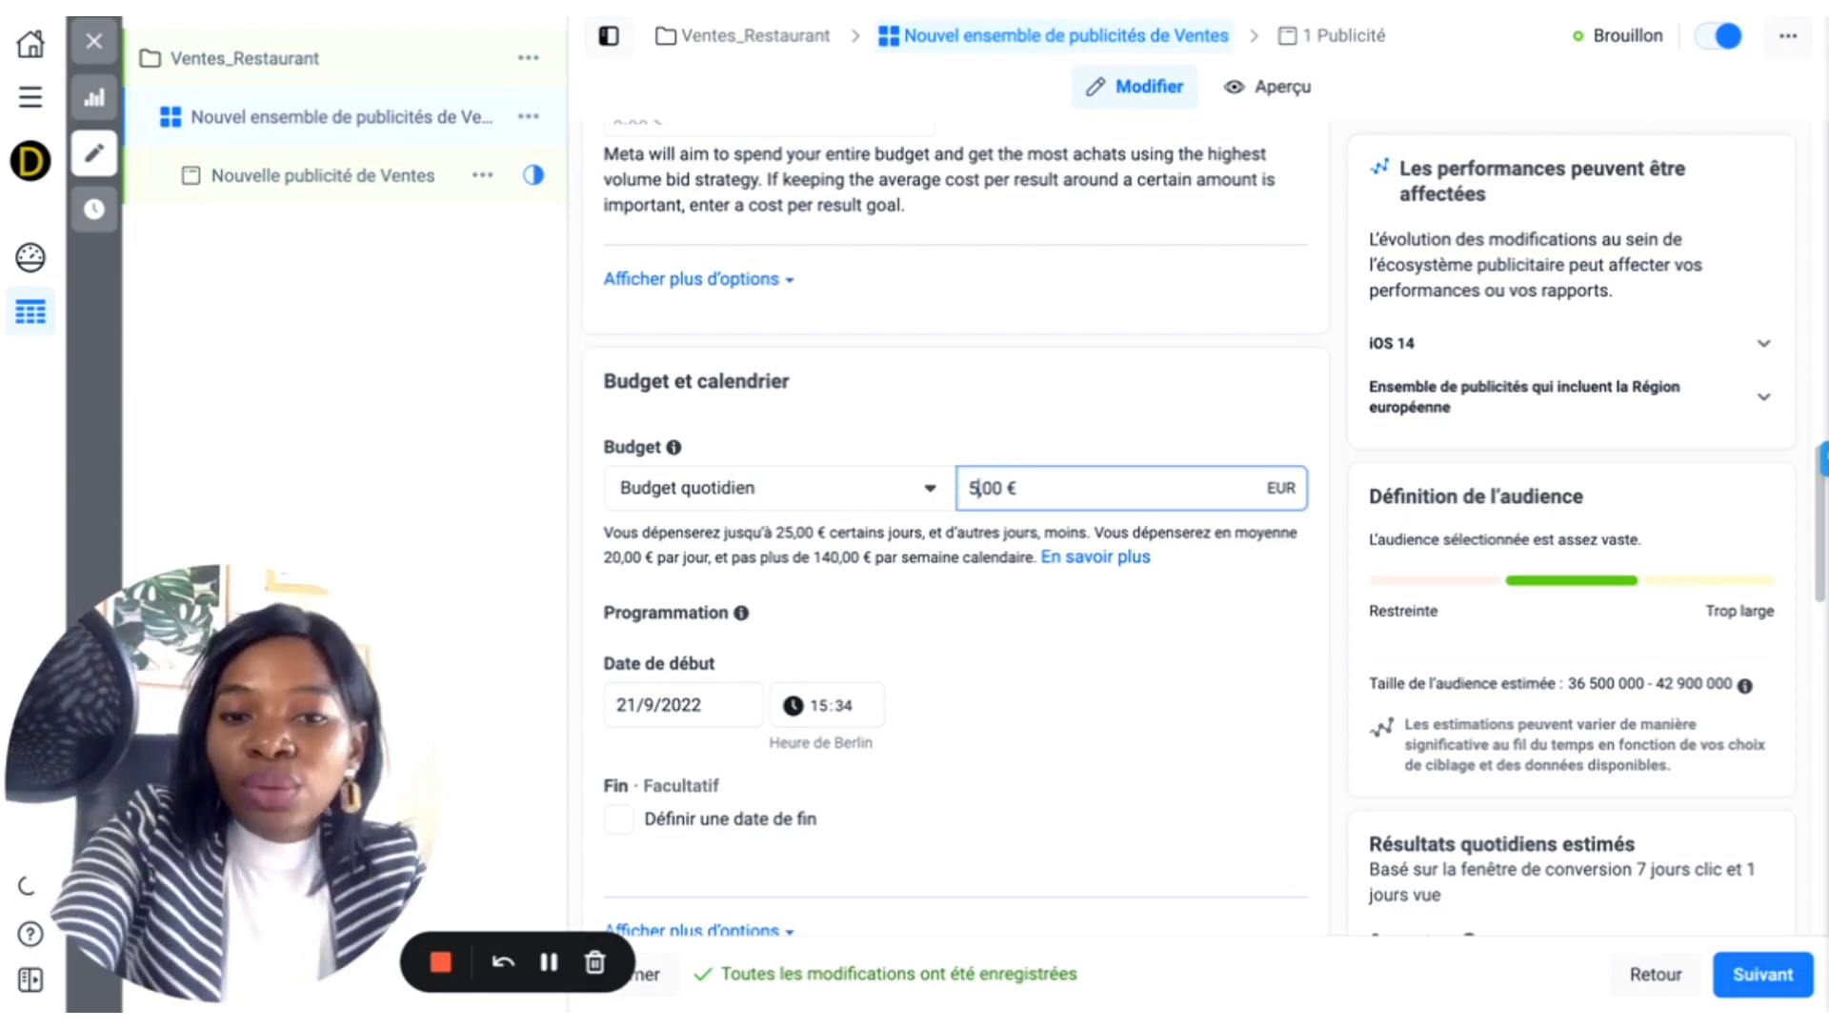
left_click(1024, 438)
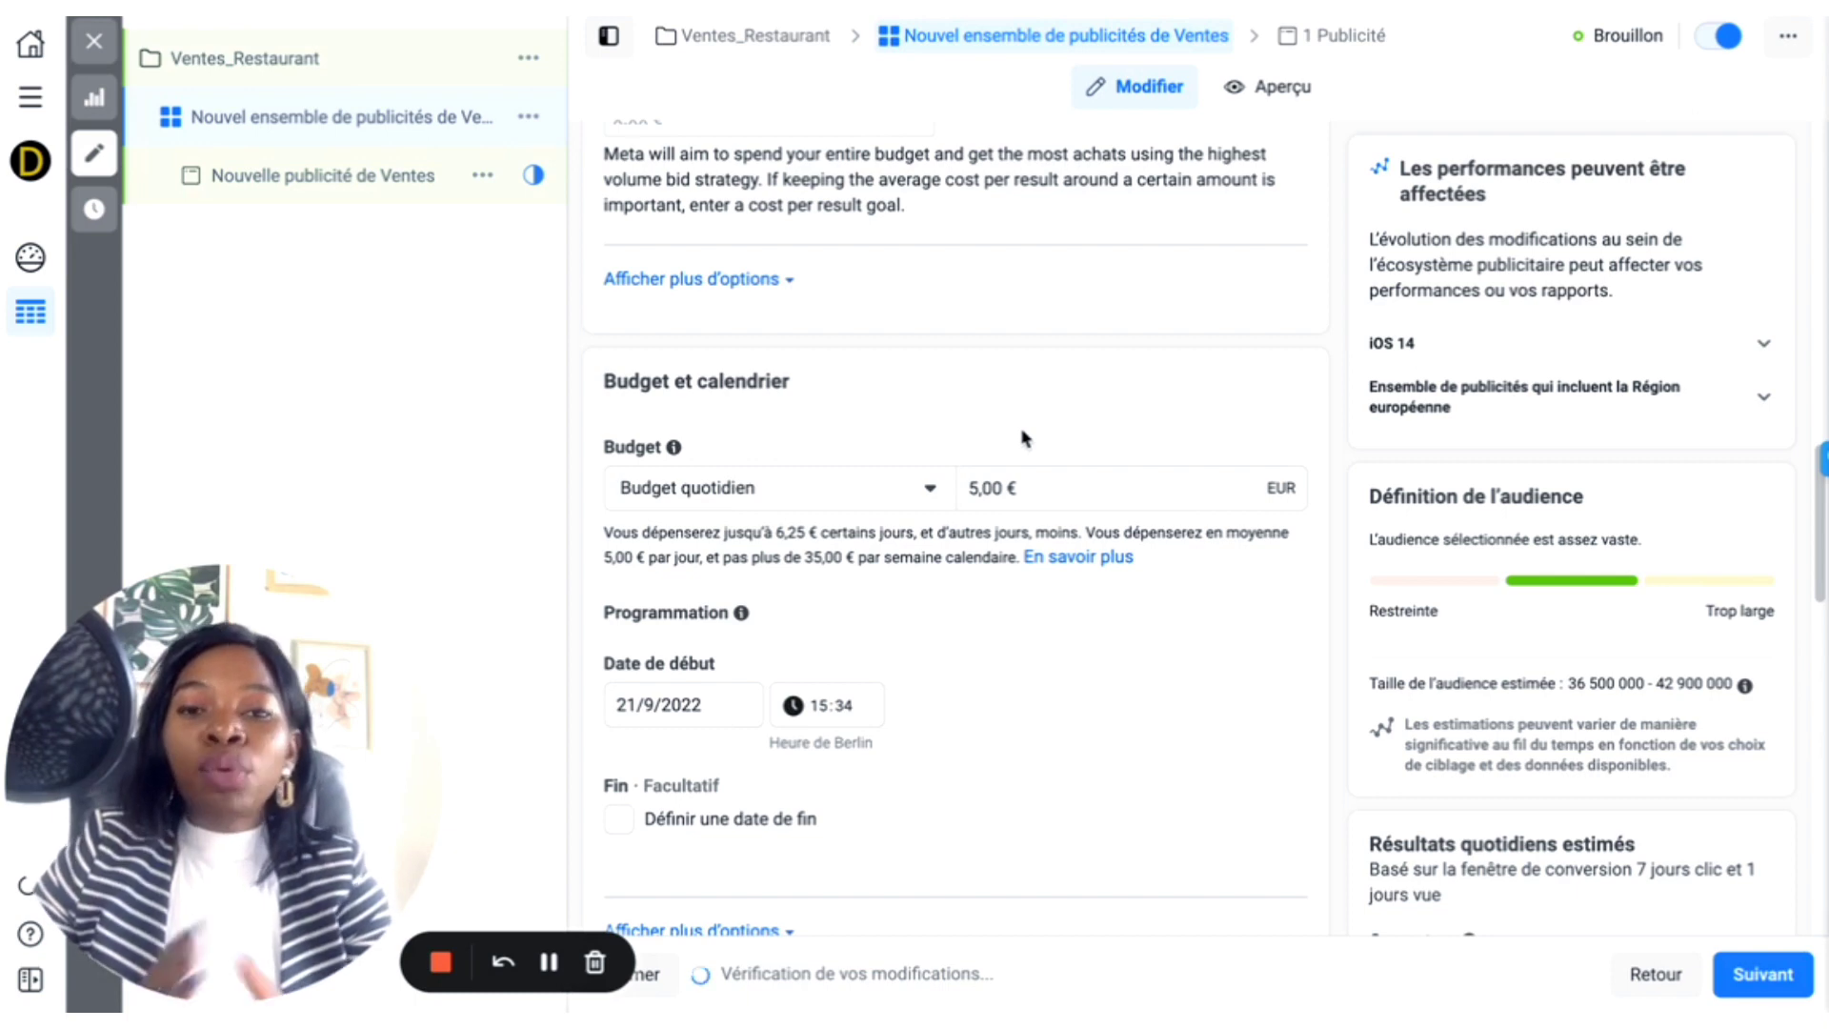
Step: Replace Italie with France as the ad set's audience location and centre the location map on it
scroll(691, 540, "down", 9)
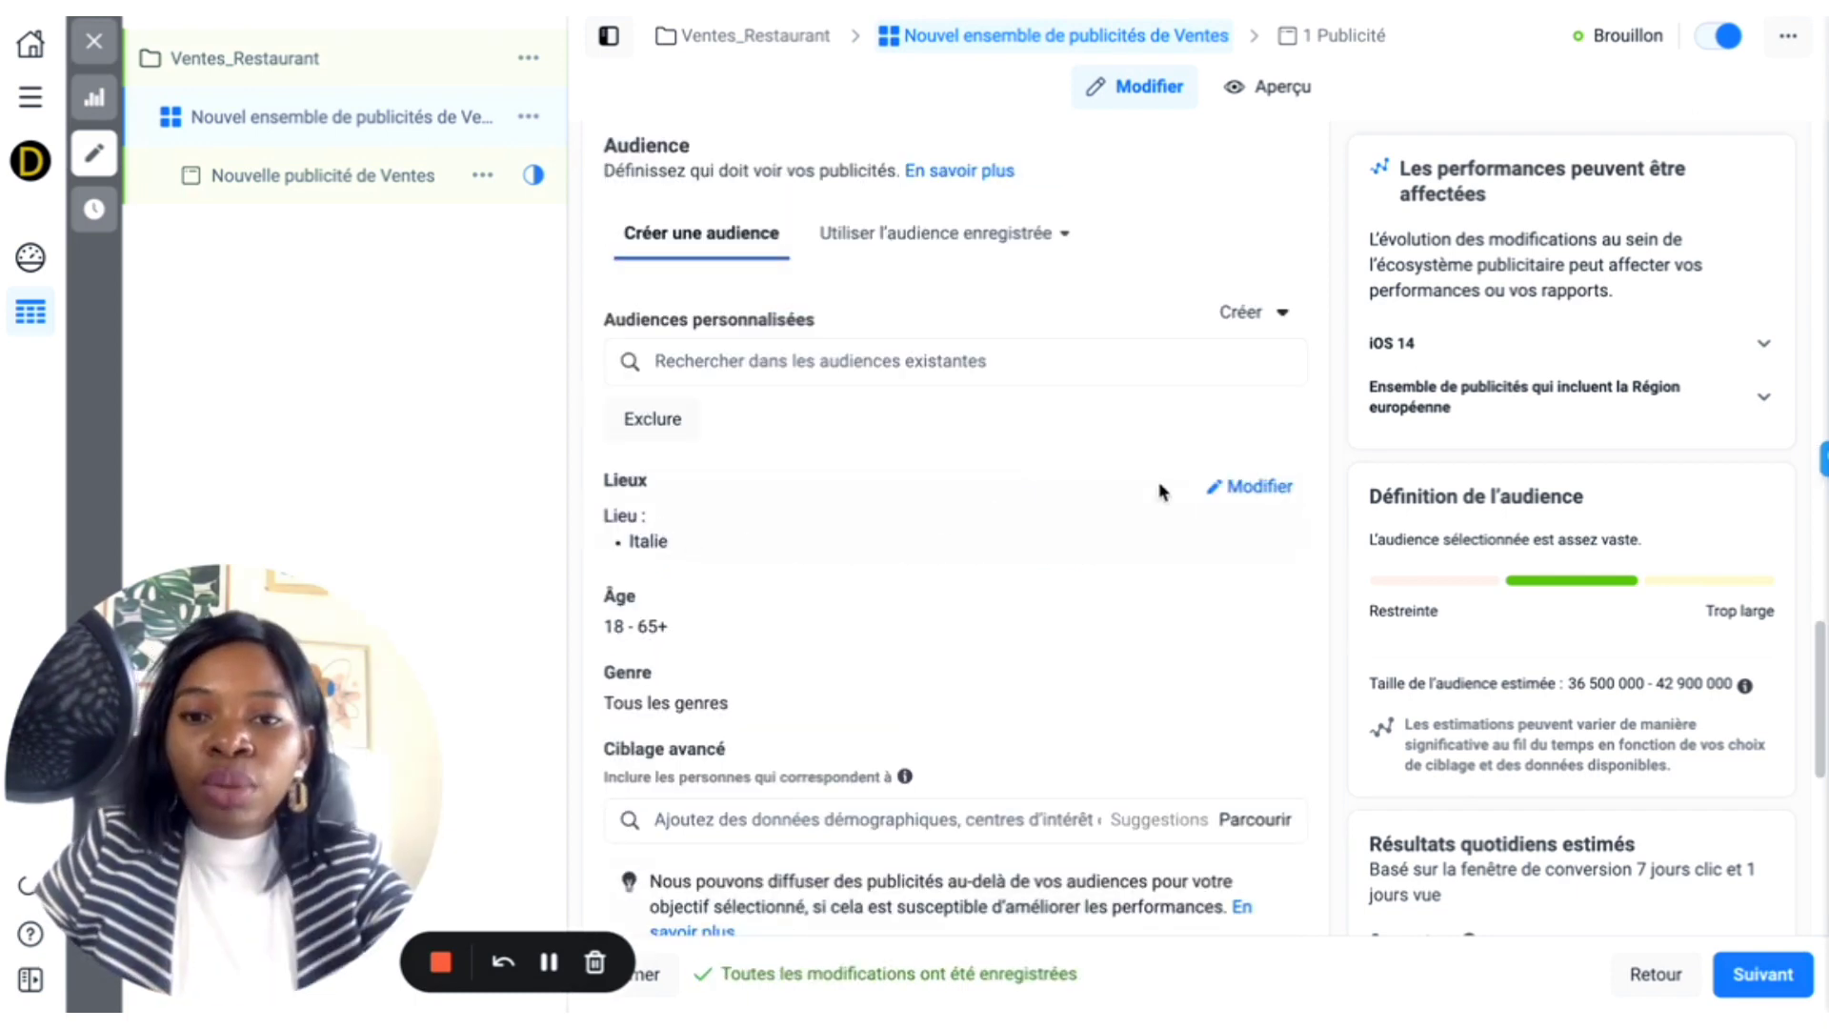
left_click(1248, 487)
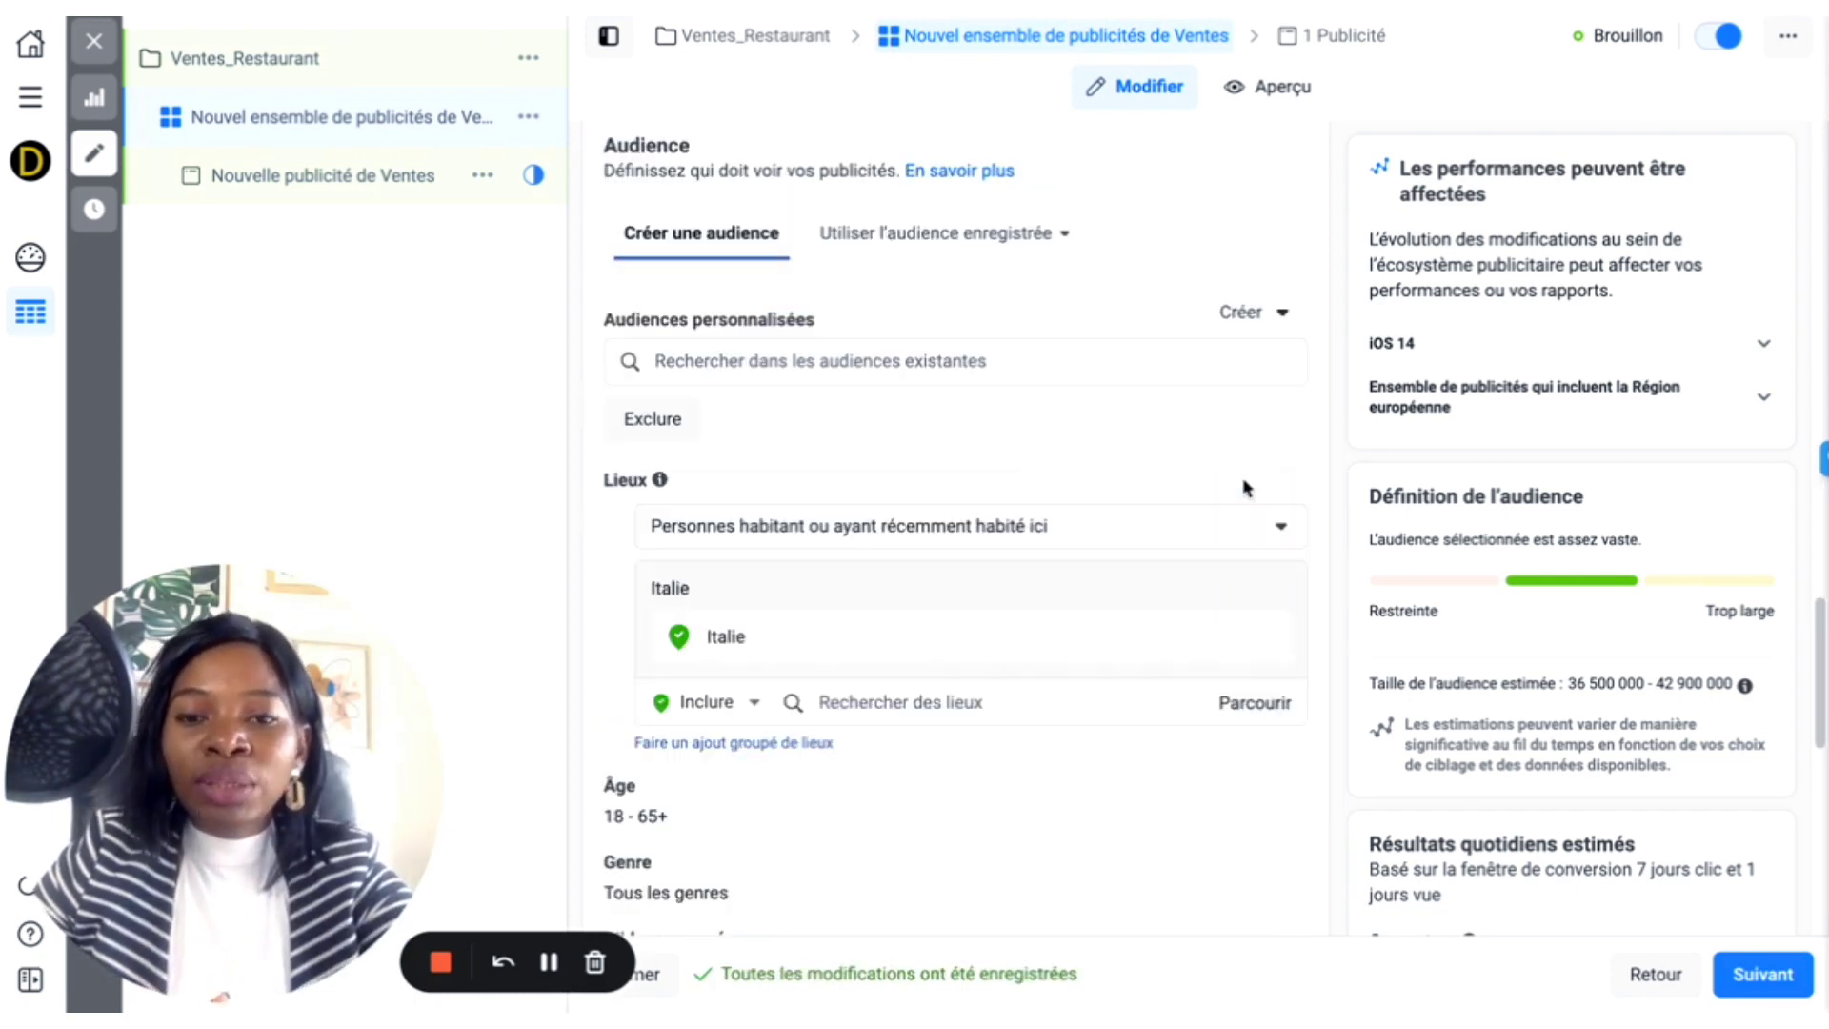
left_click(931, 694)
type("France")
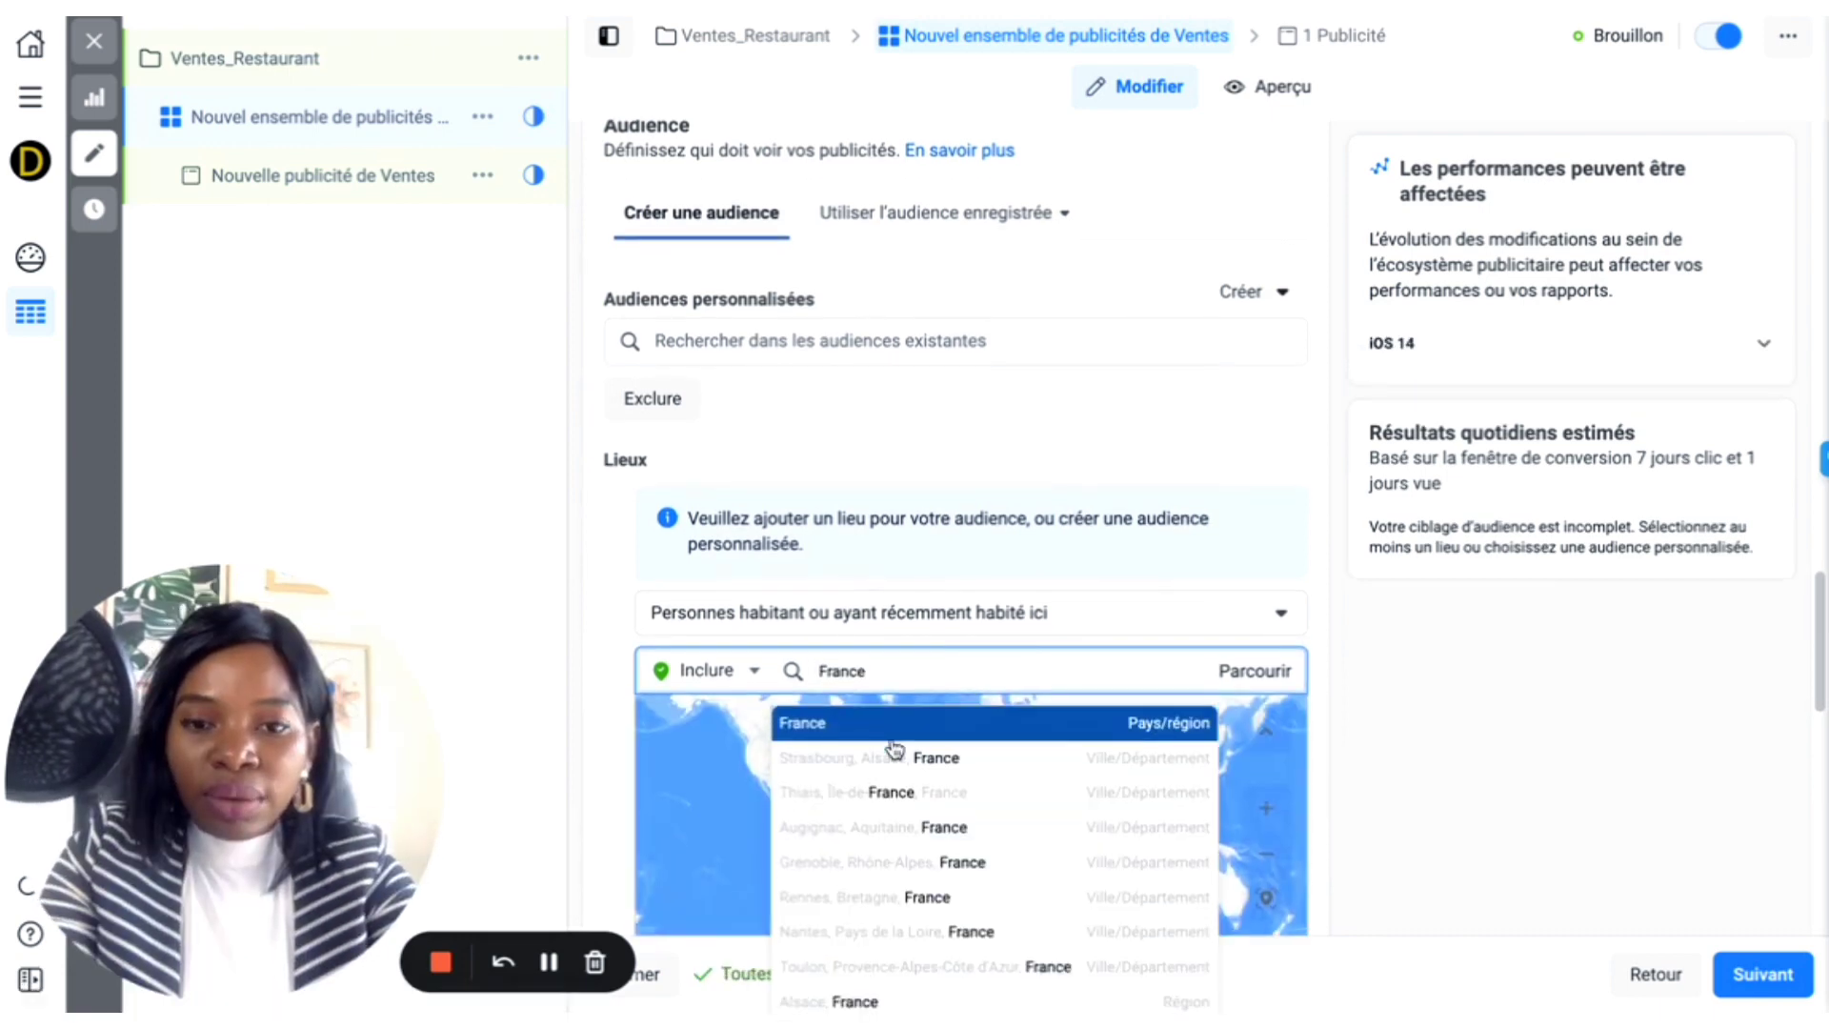
left_click(869, 731)
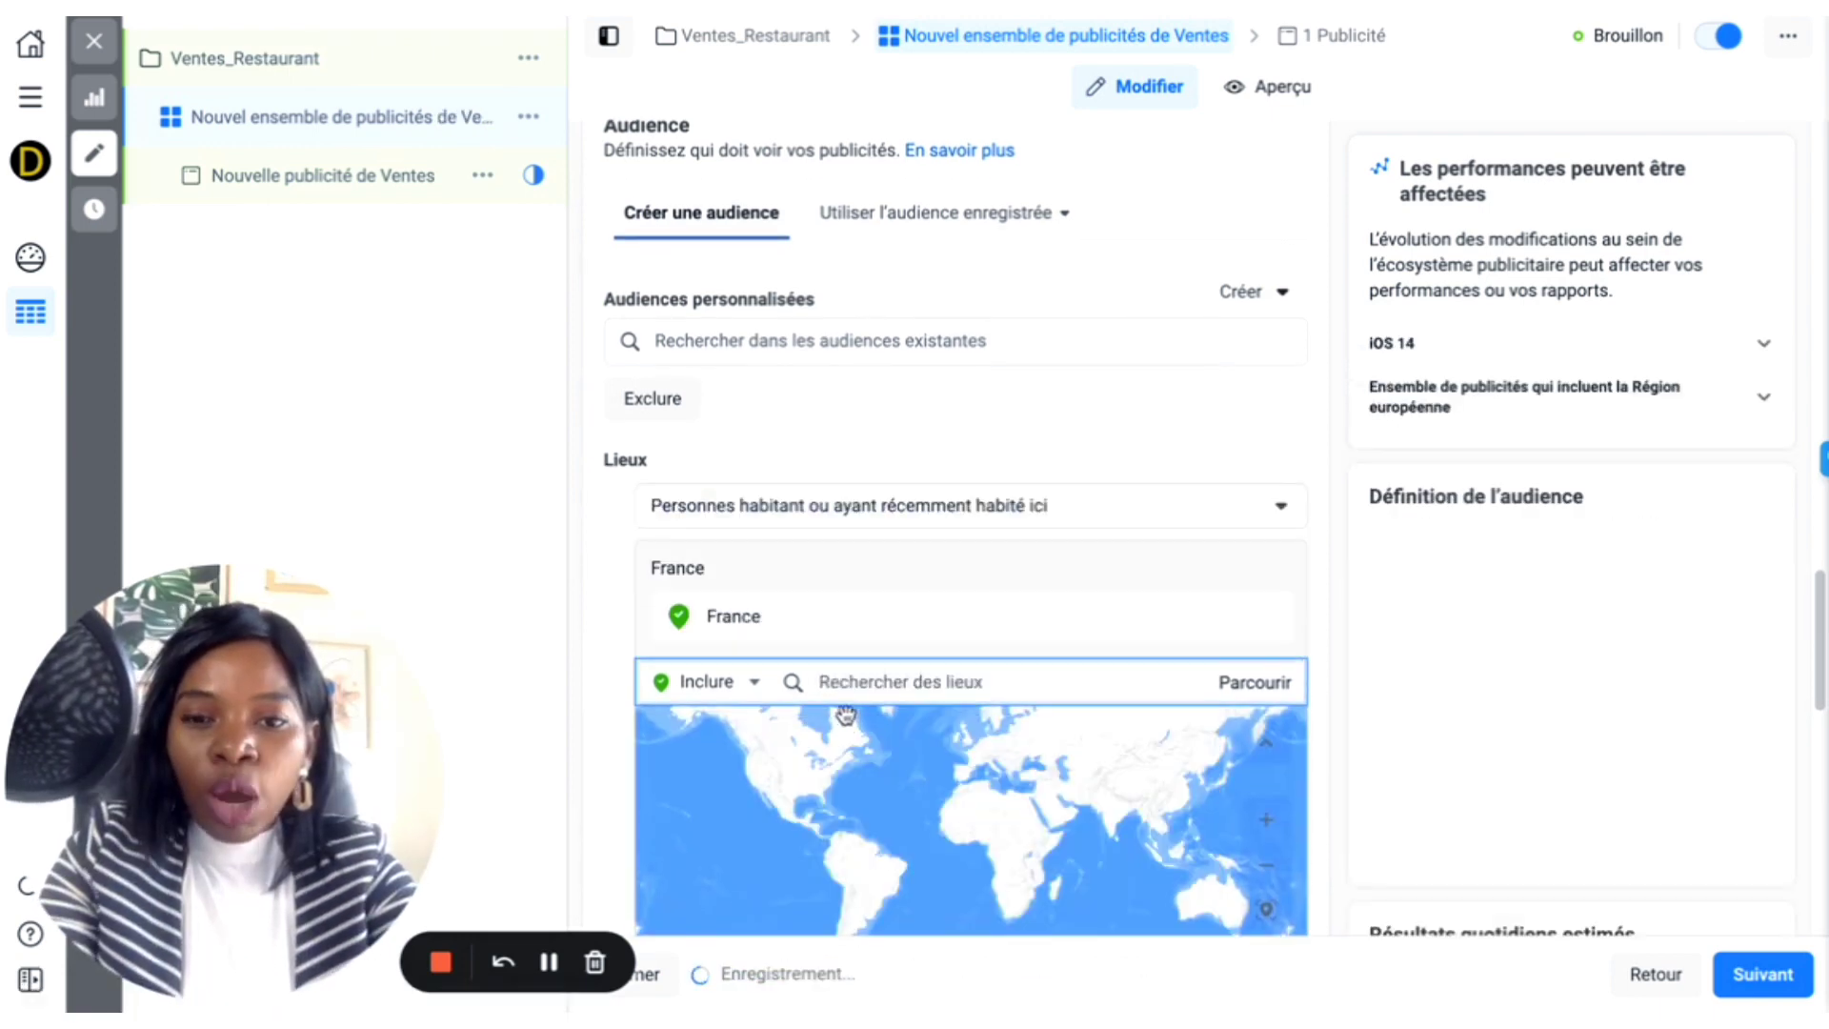
scroll(906, 562, "down", 3)
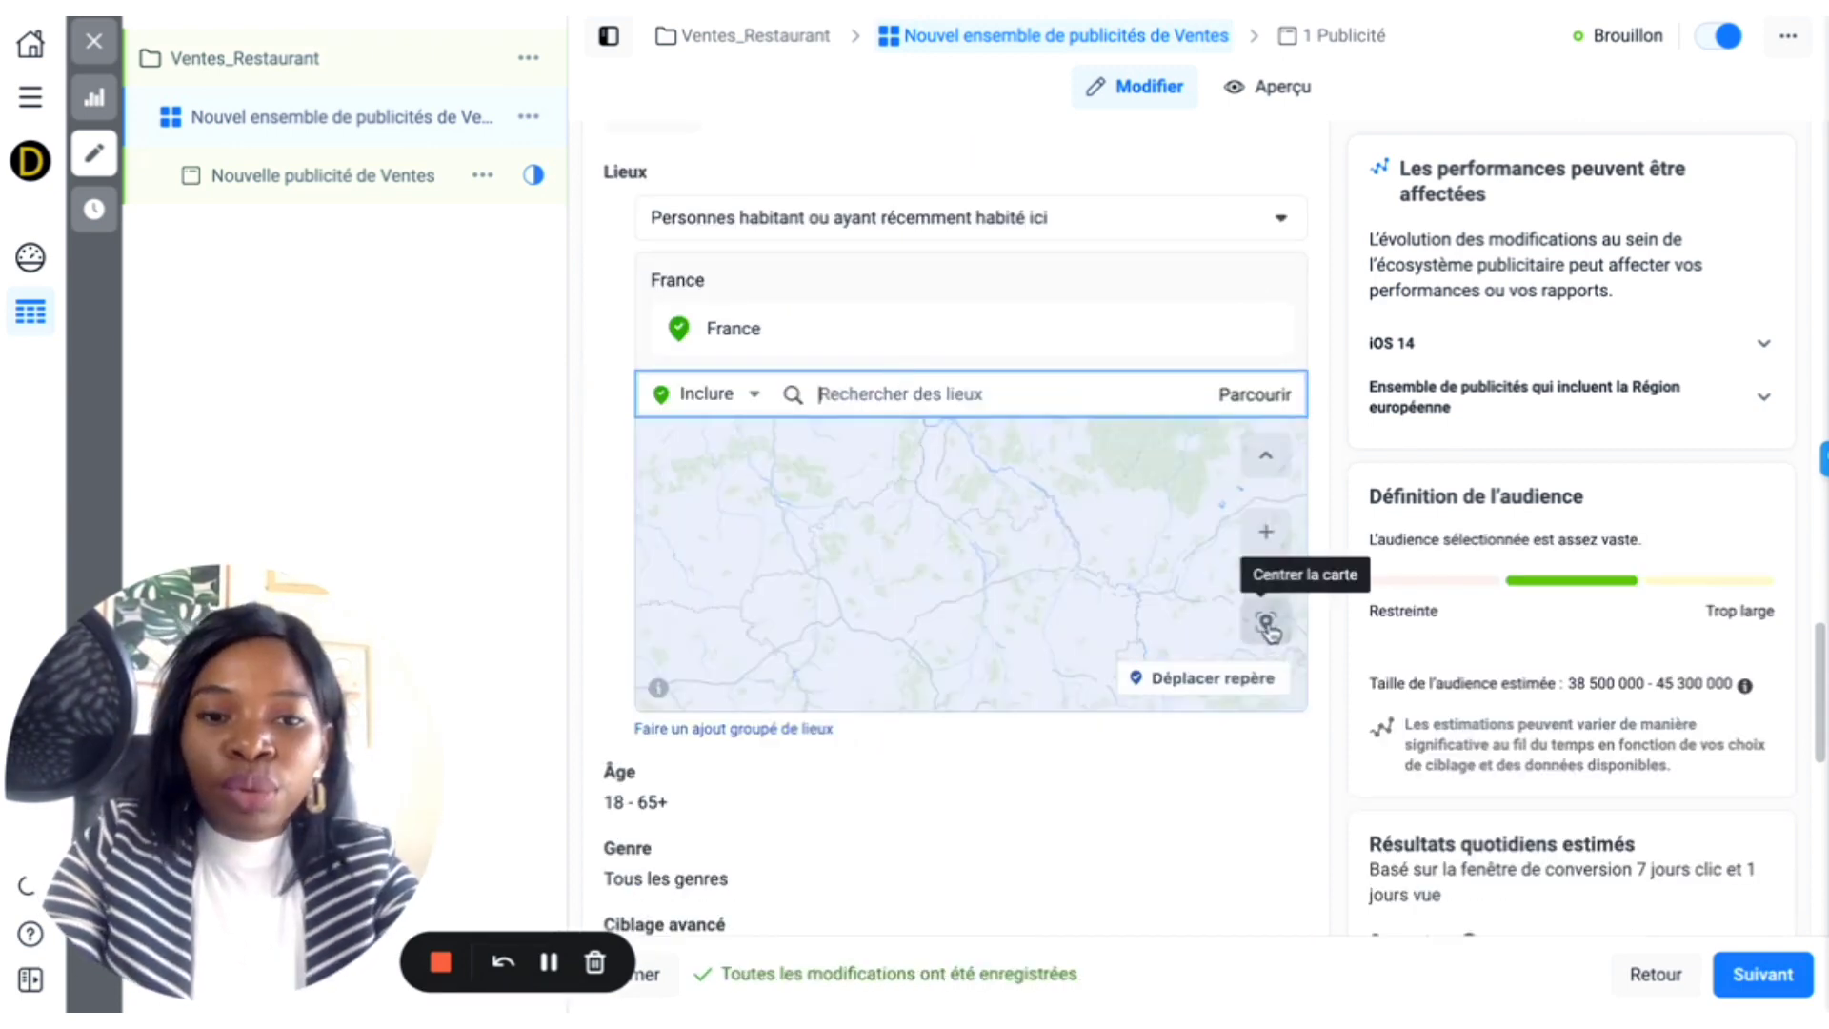
left_click(1268, 627)
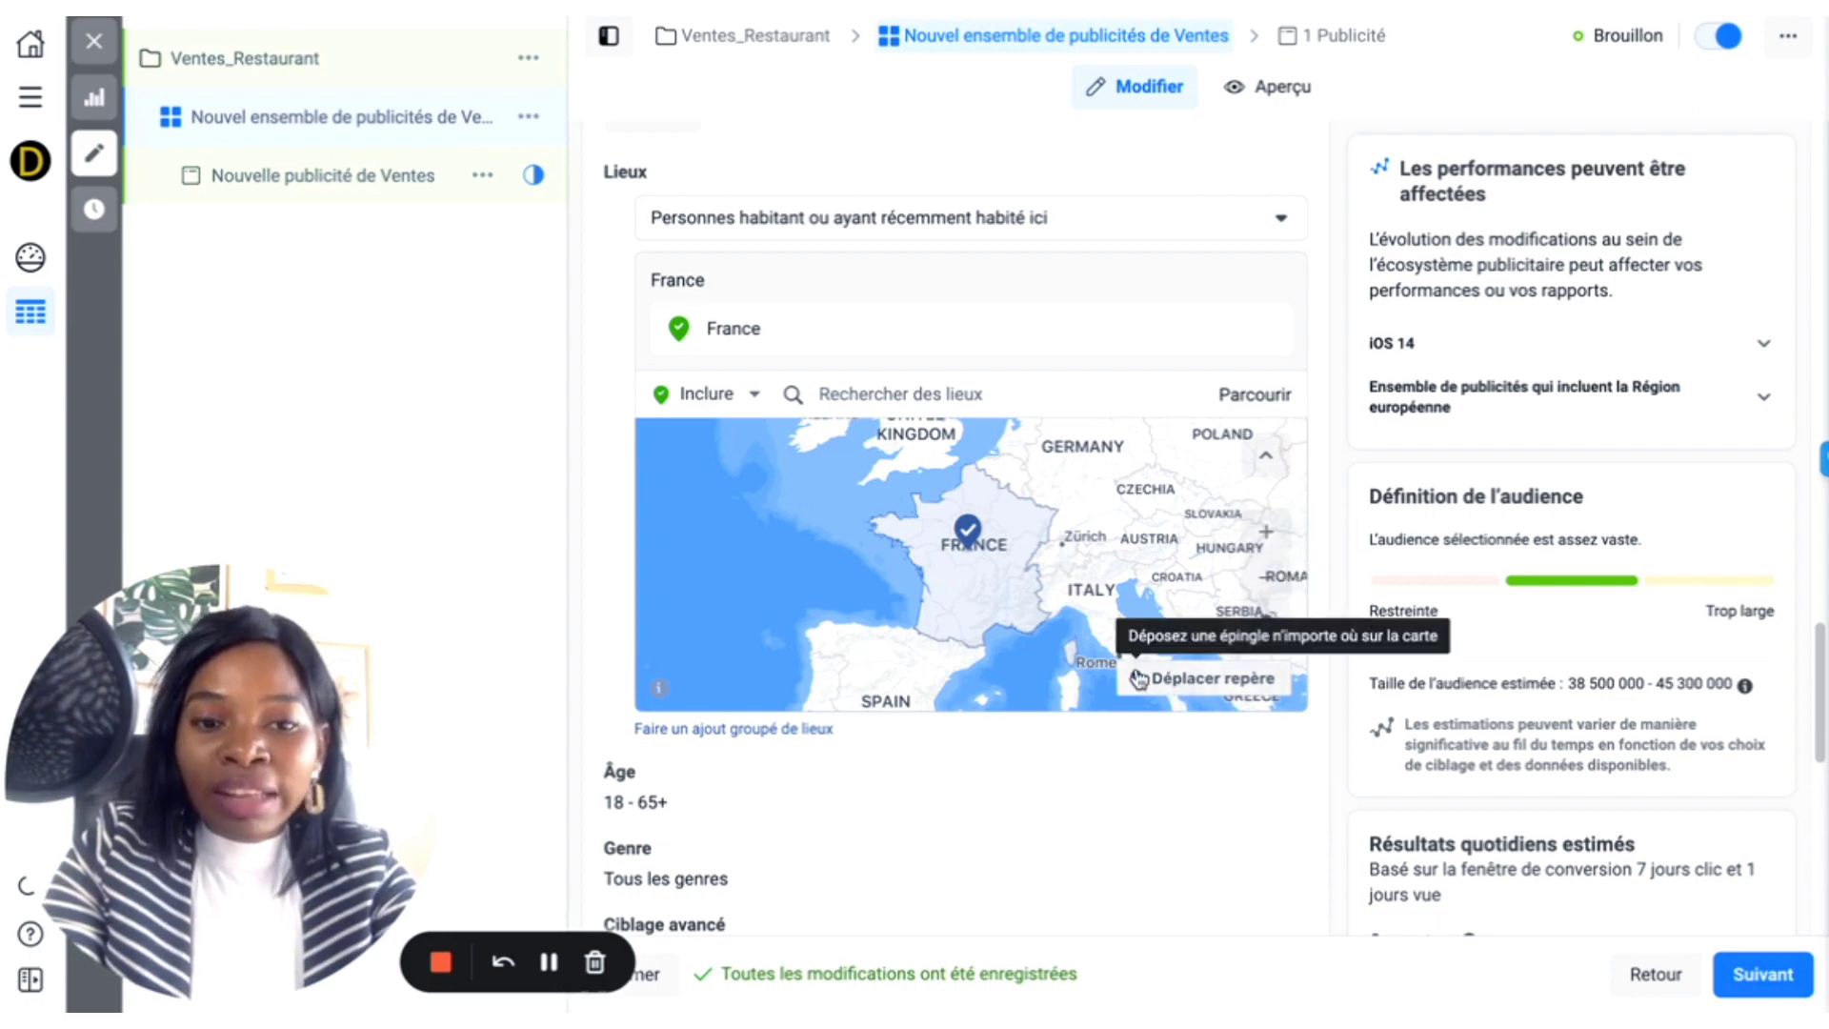
Step: Narrow the audience location to Dijon, Bourgogne, France
left_click(870, 389)
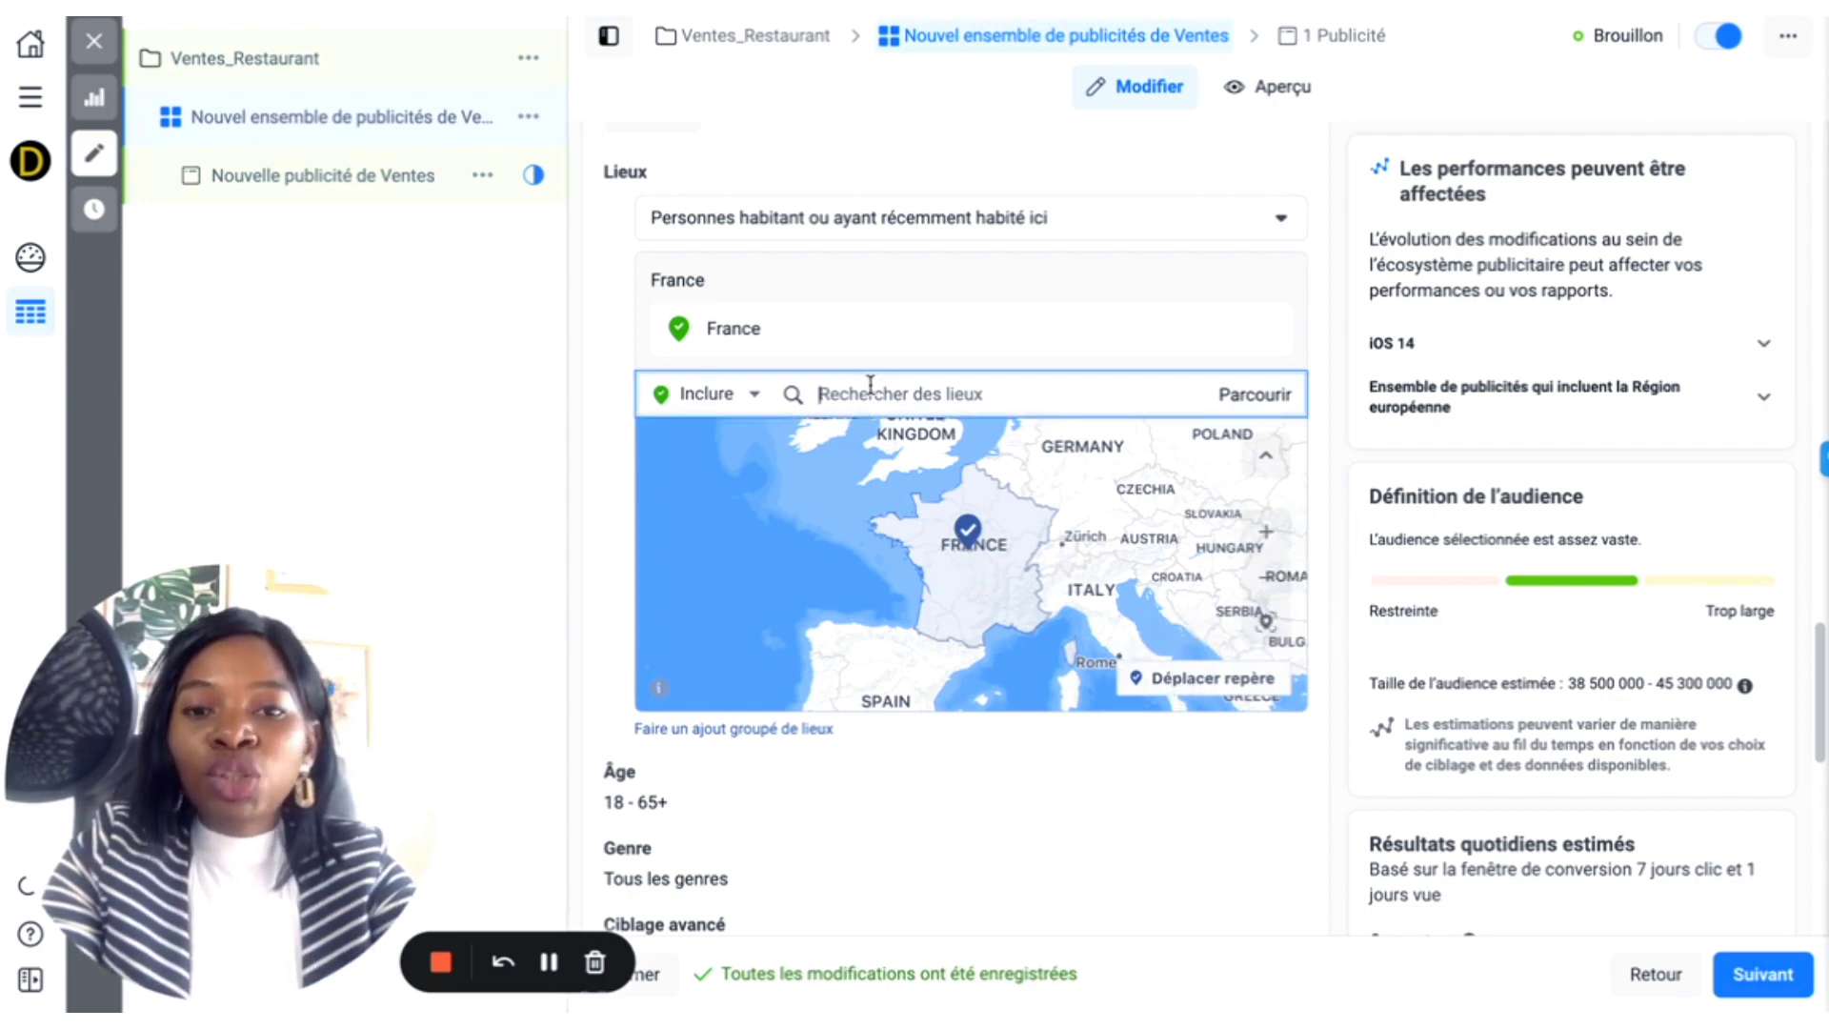
type("Dij")
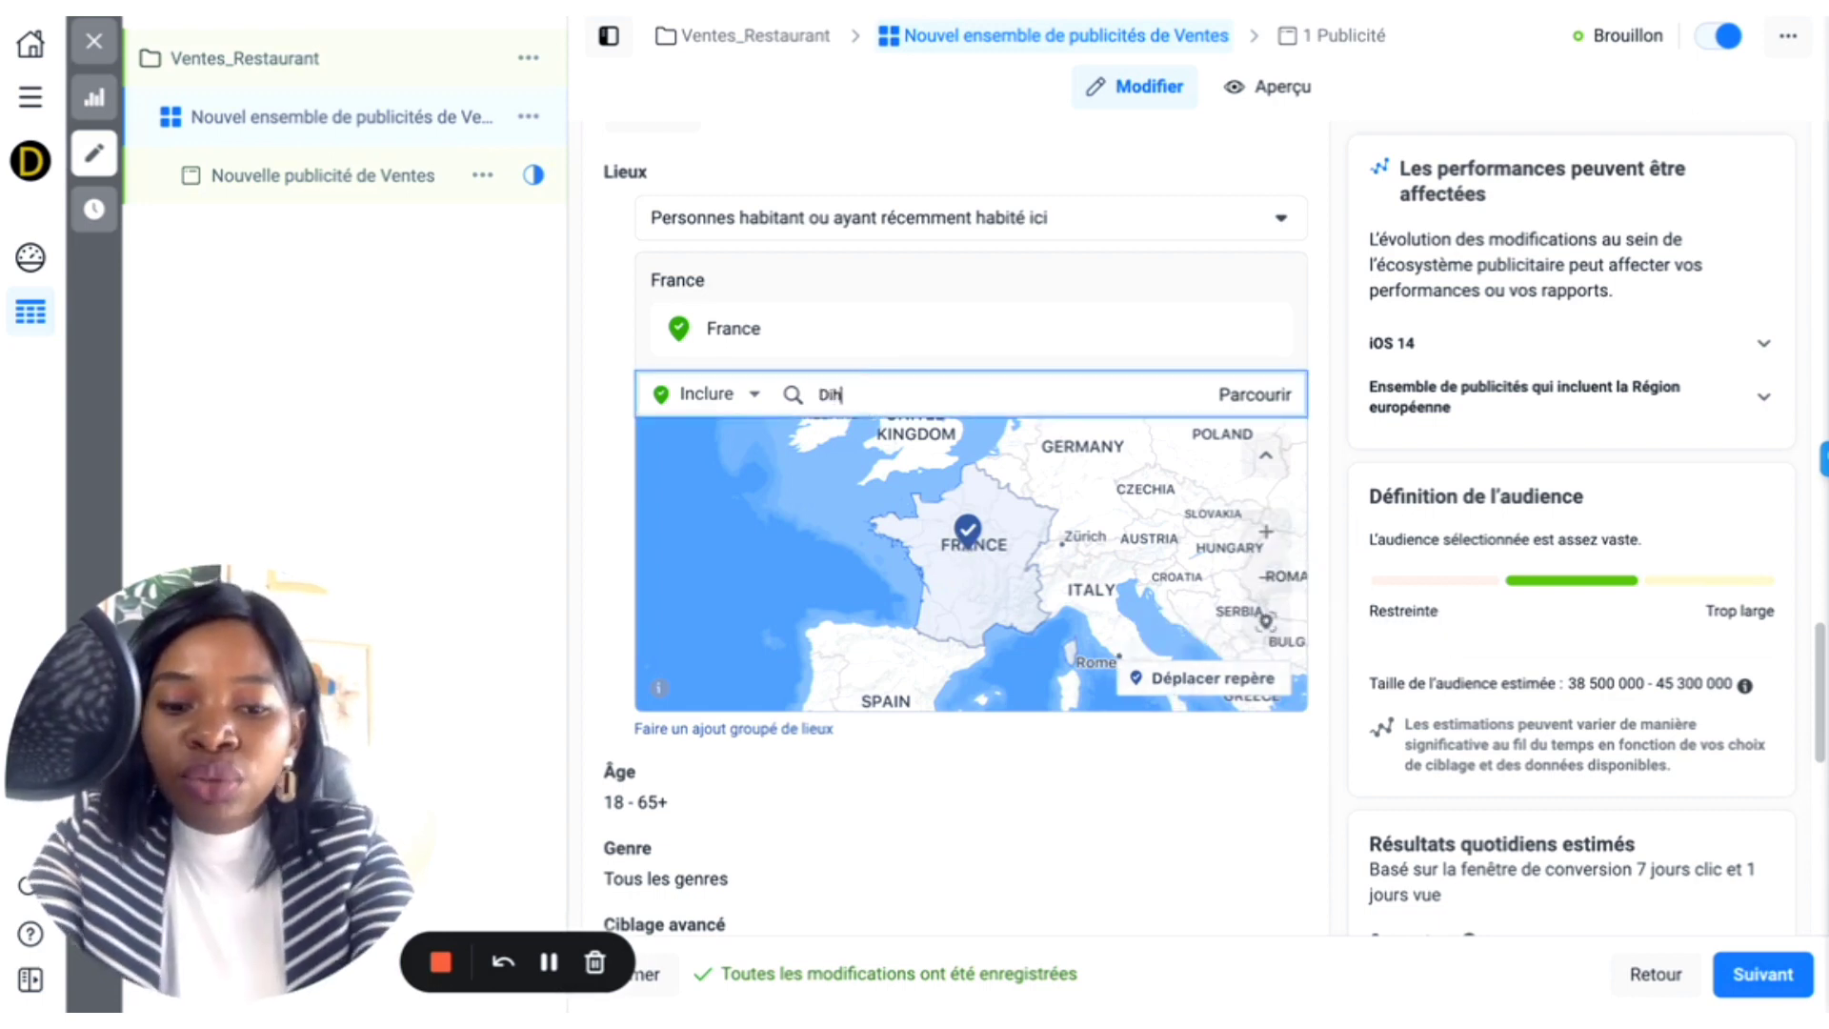
type("on")
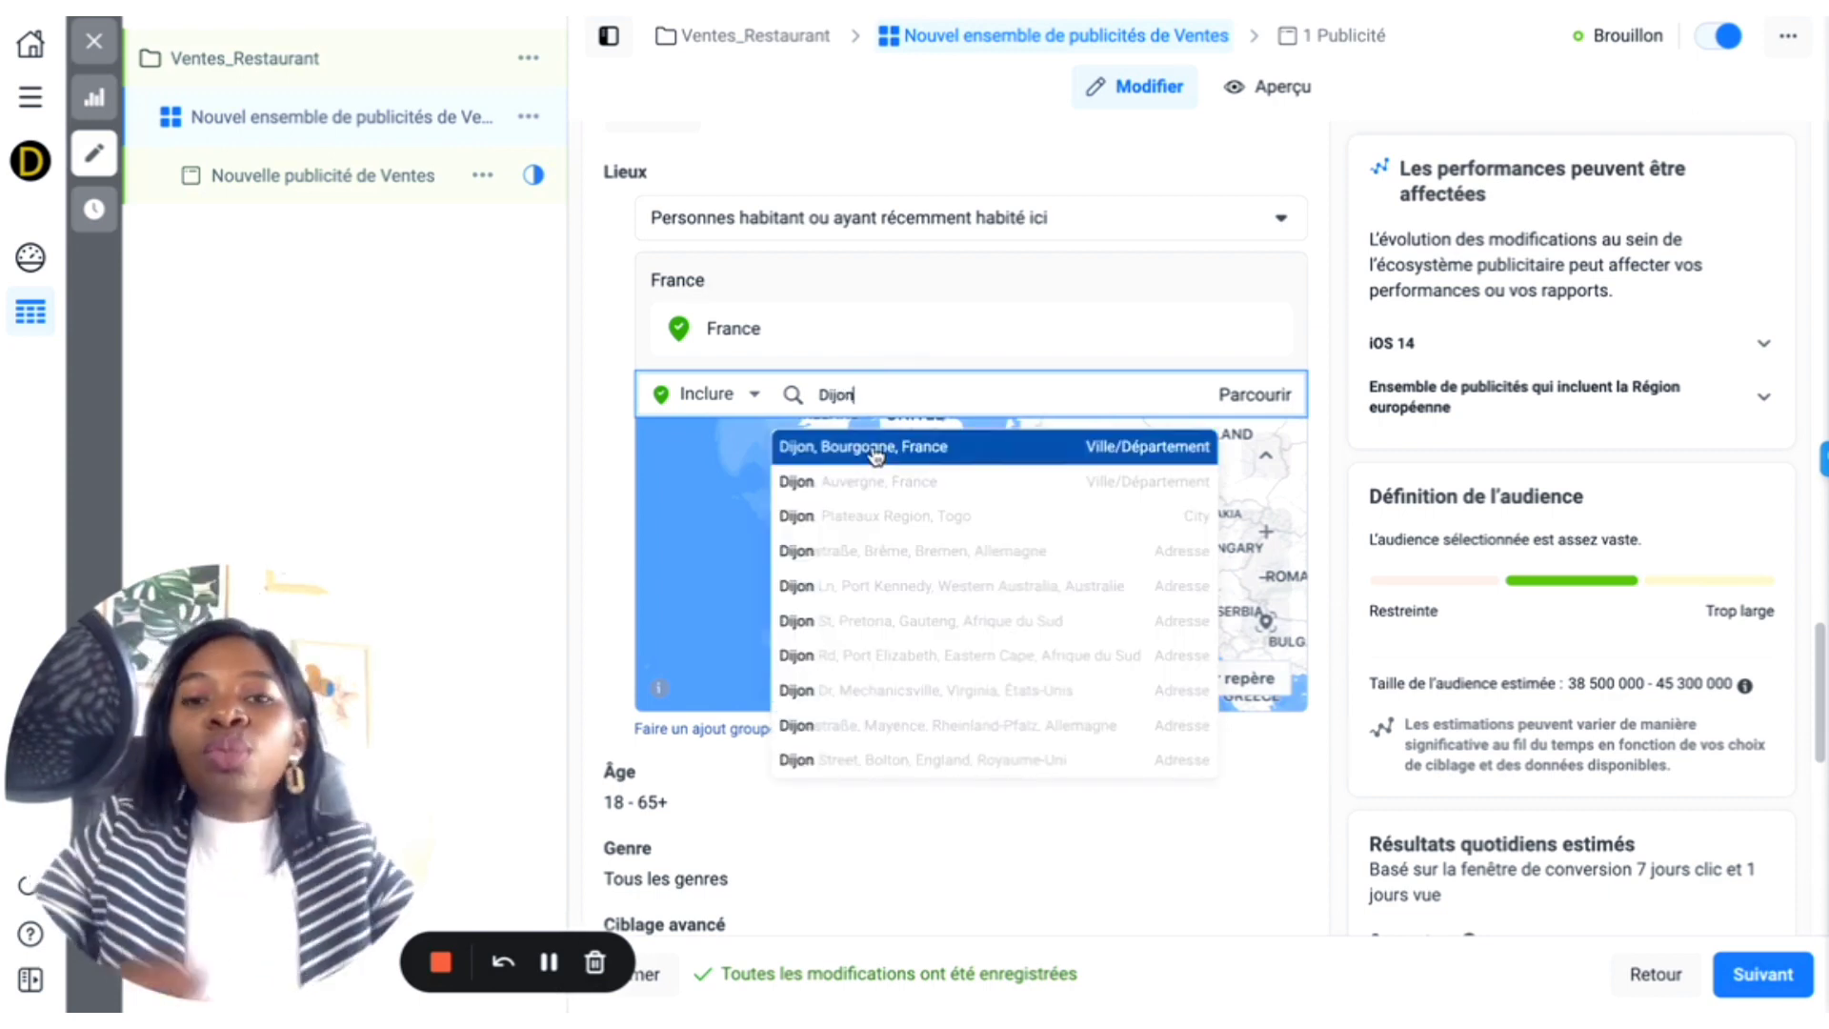
left_click(877, 457)
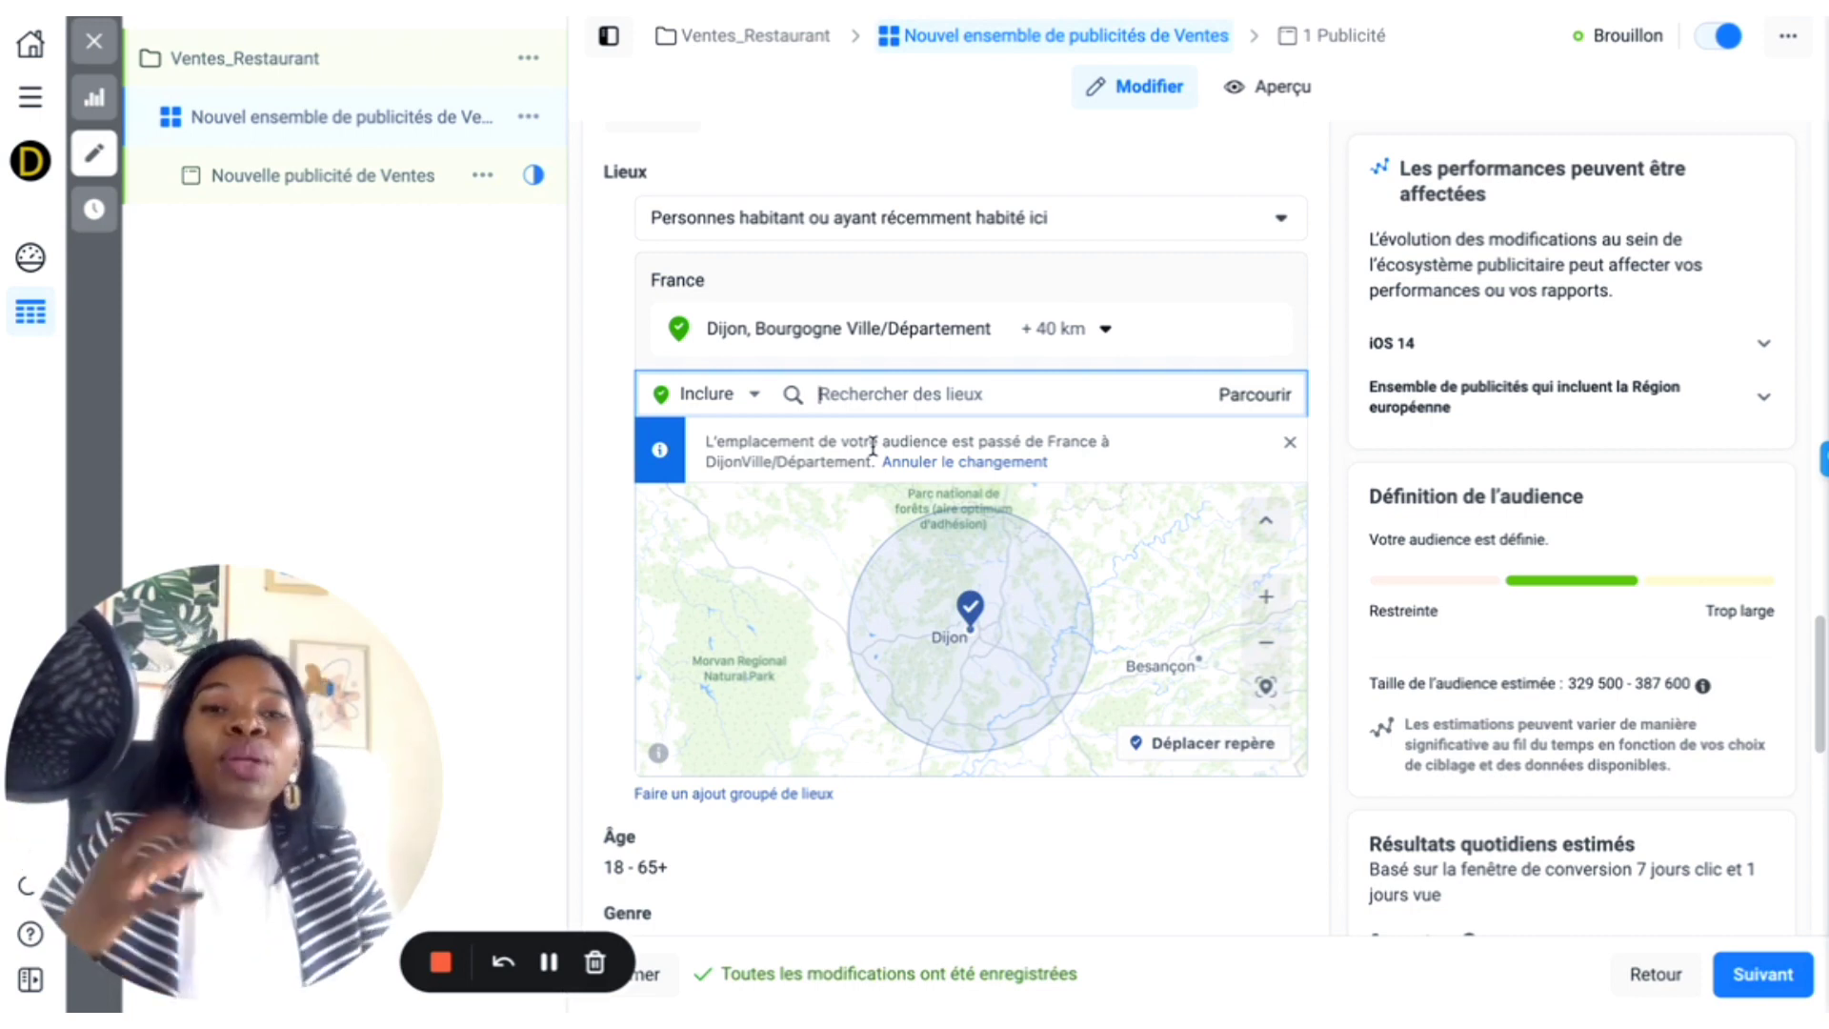
Step: Set the audience's maximum age to 60
scroll(873, 444, "down", 5)
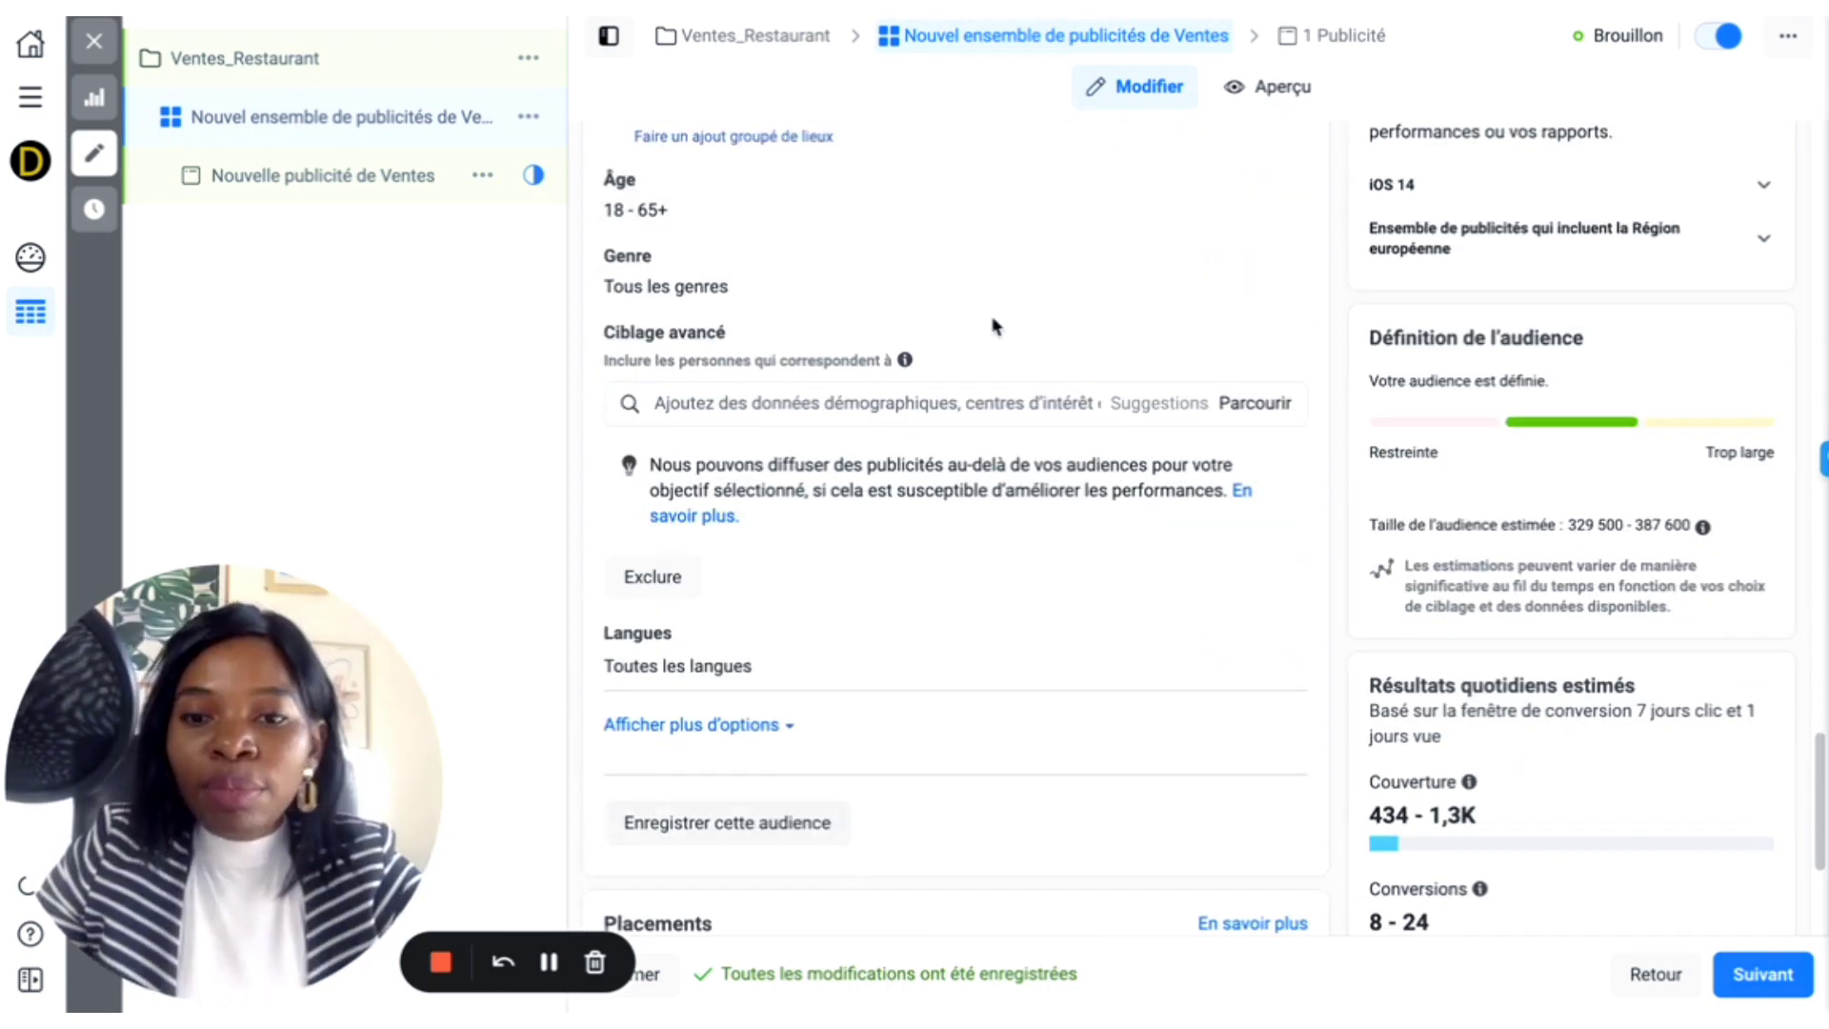
scroll(994, 319, "up", 3)
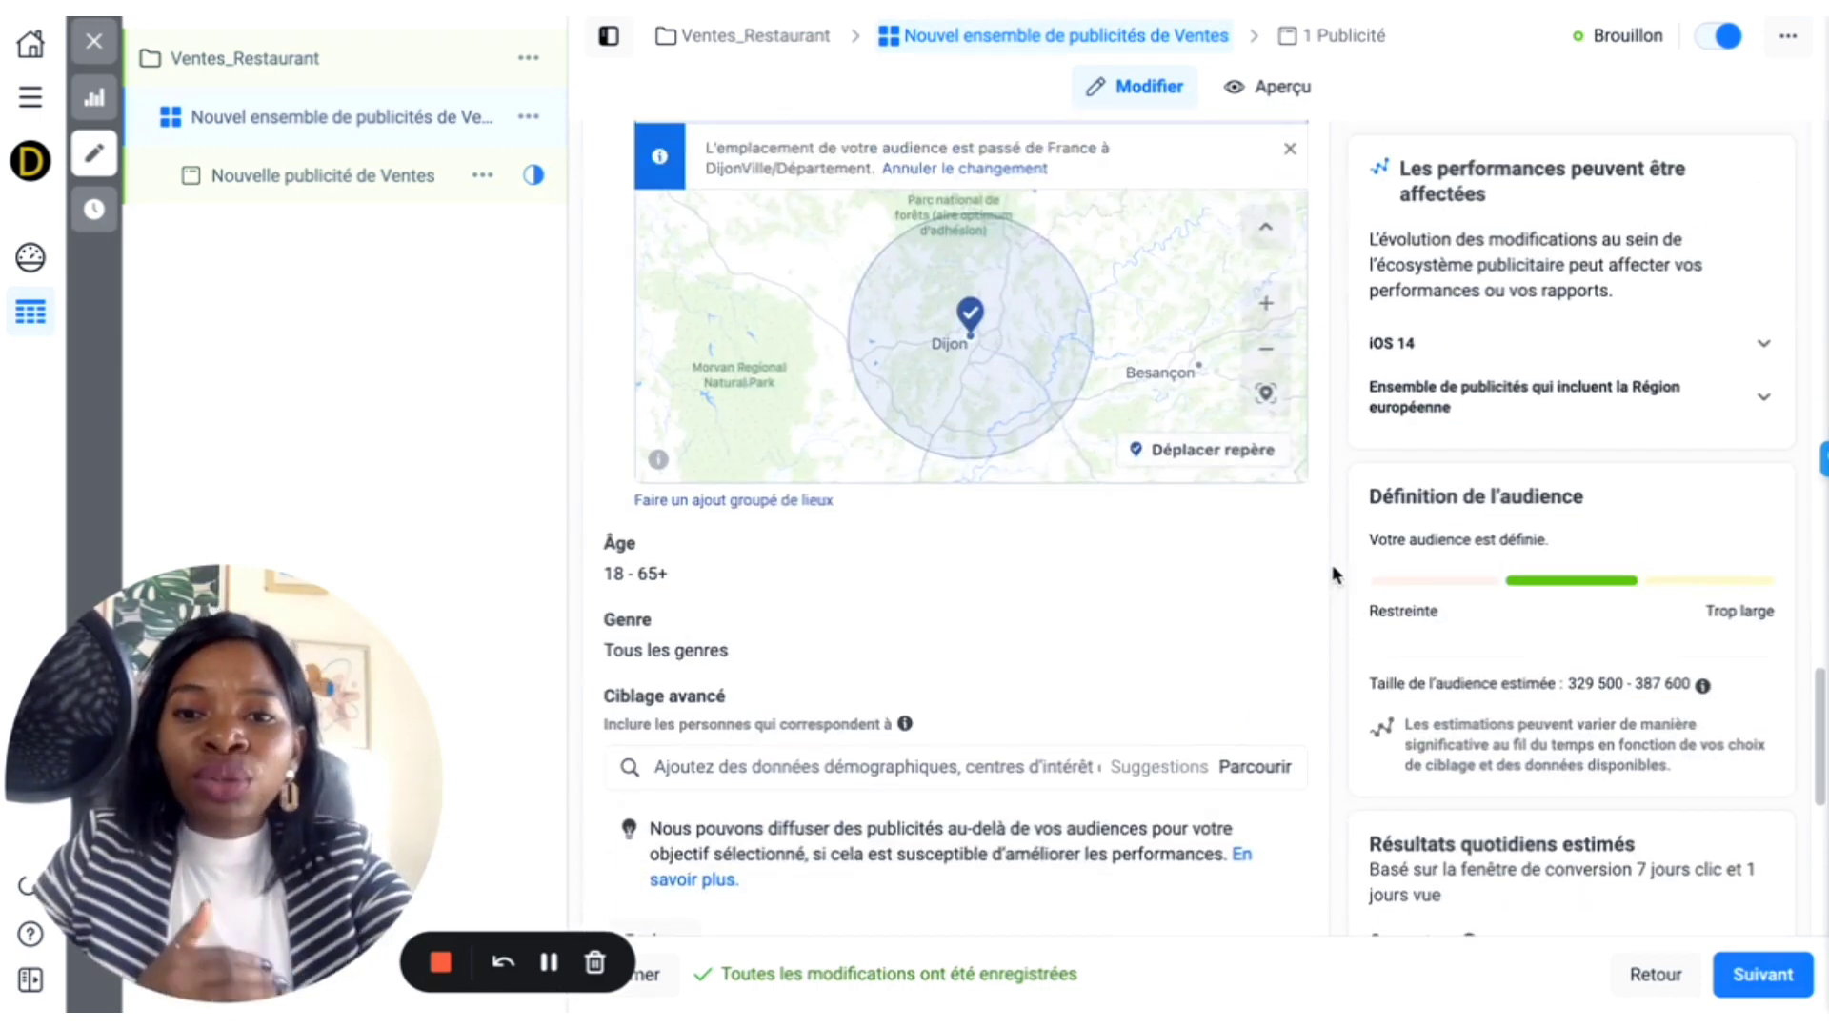
left_click(1265, 552)
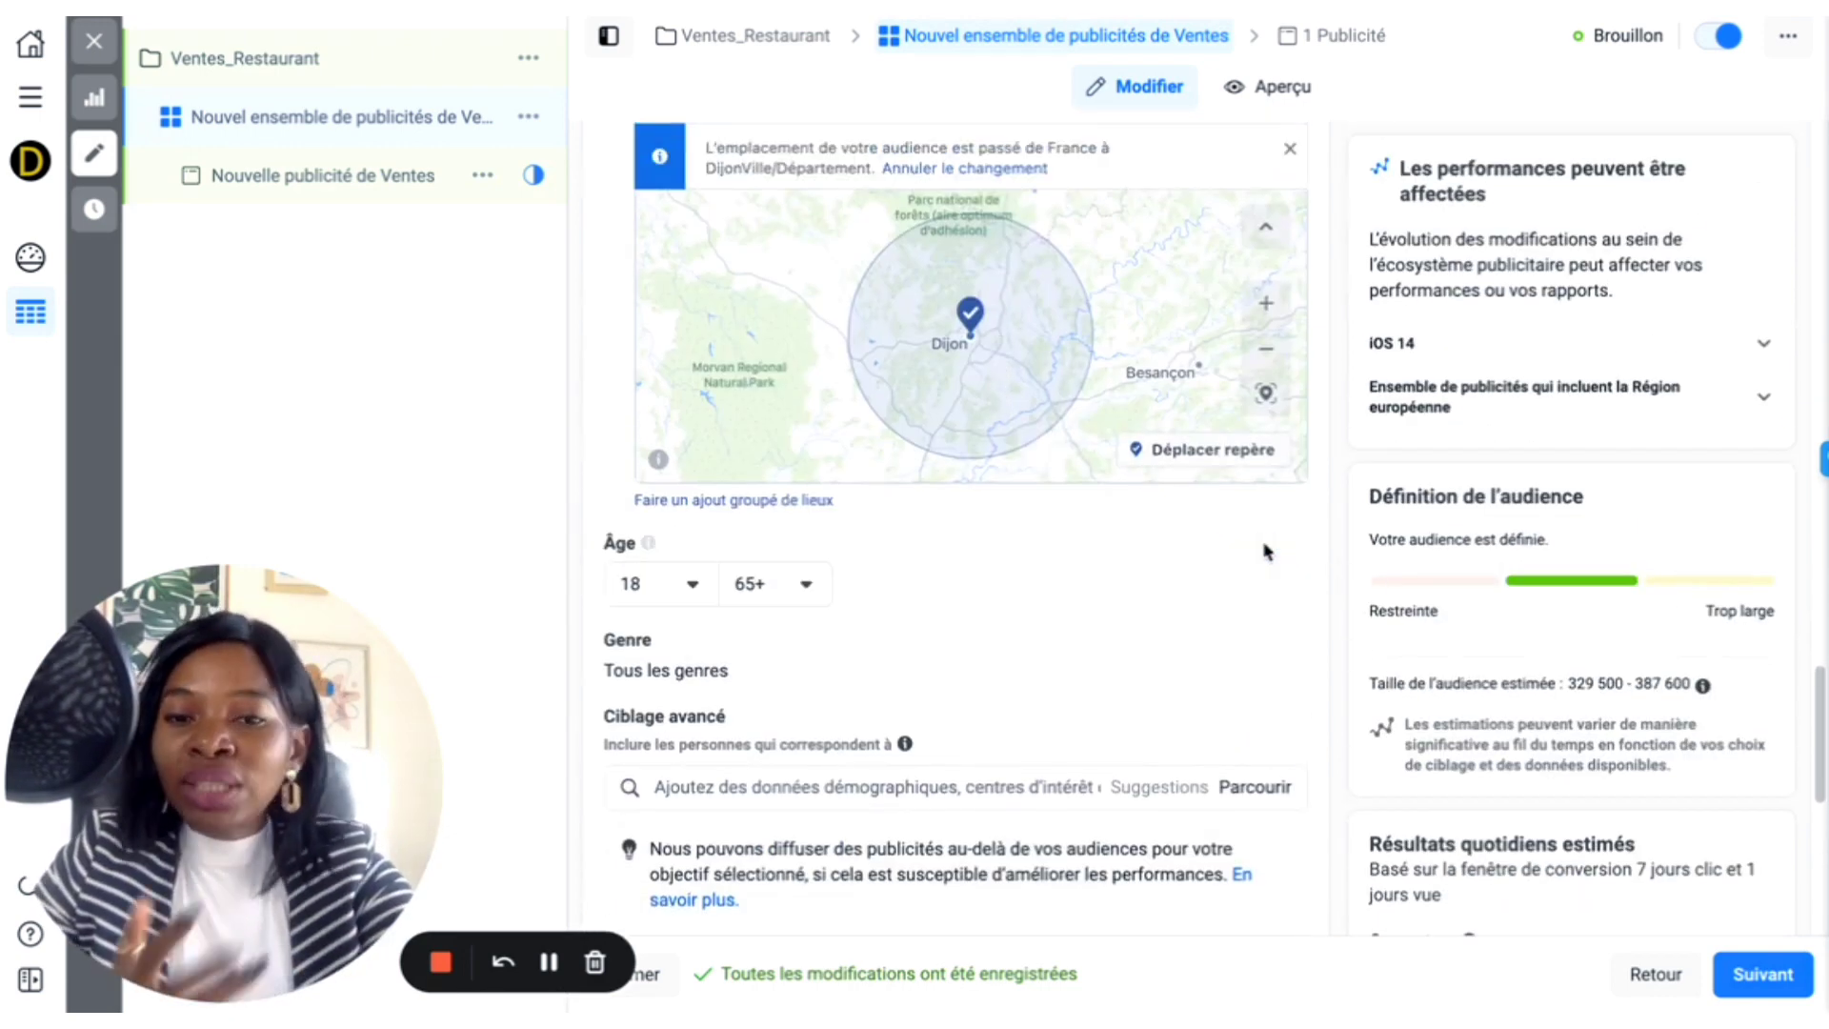
left_click(784, 598)
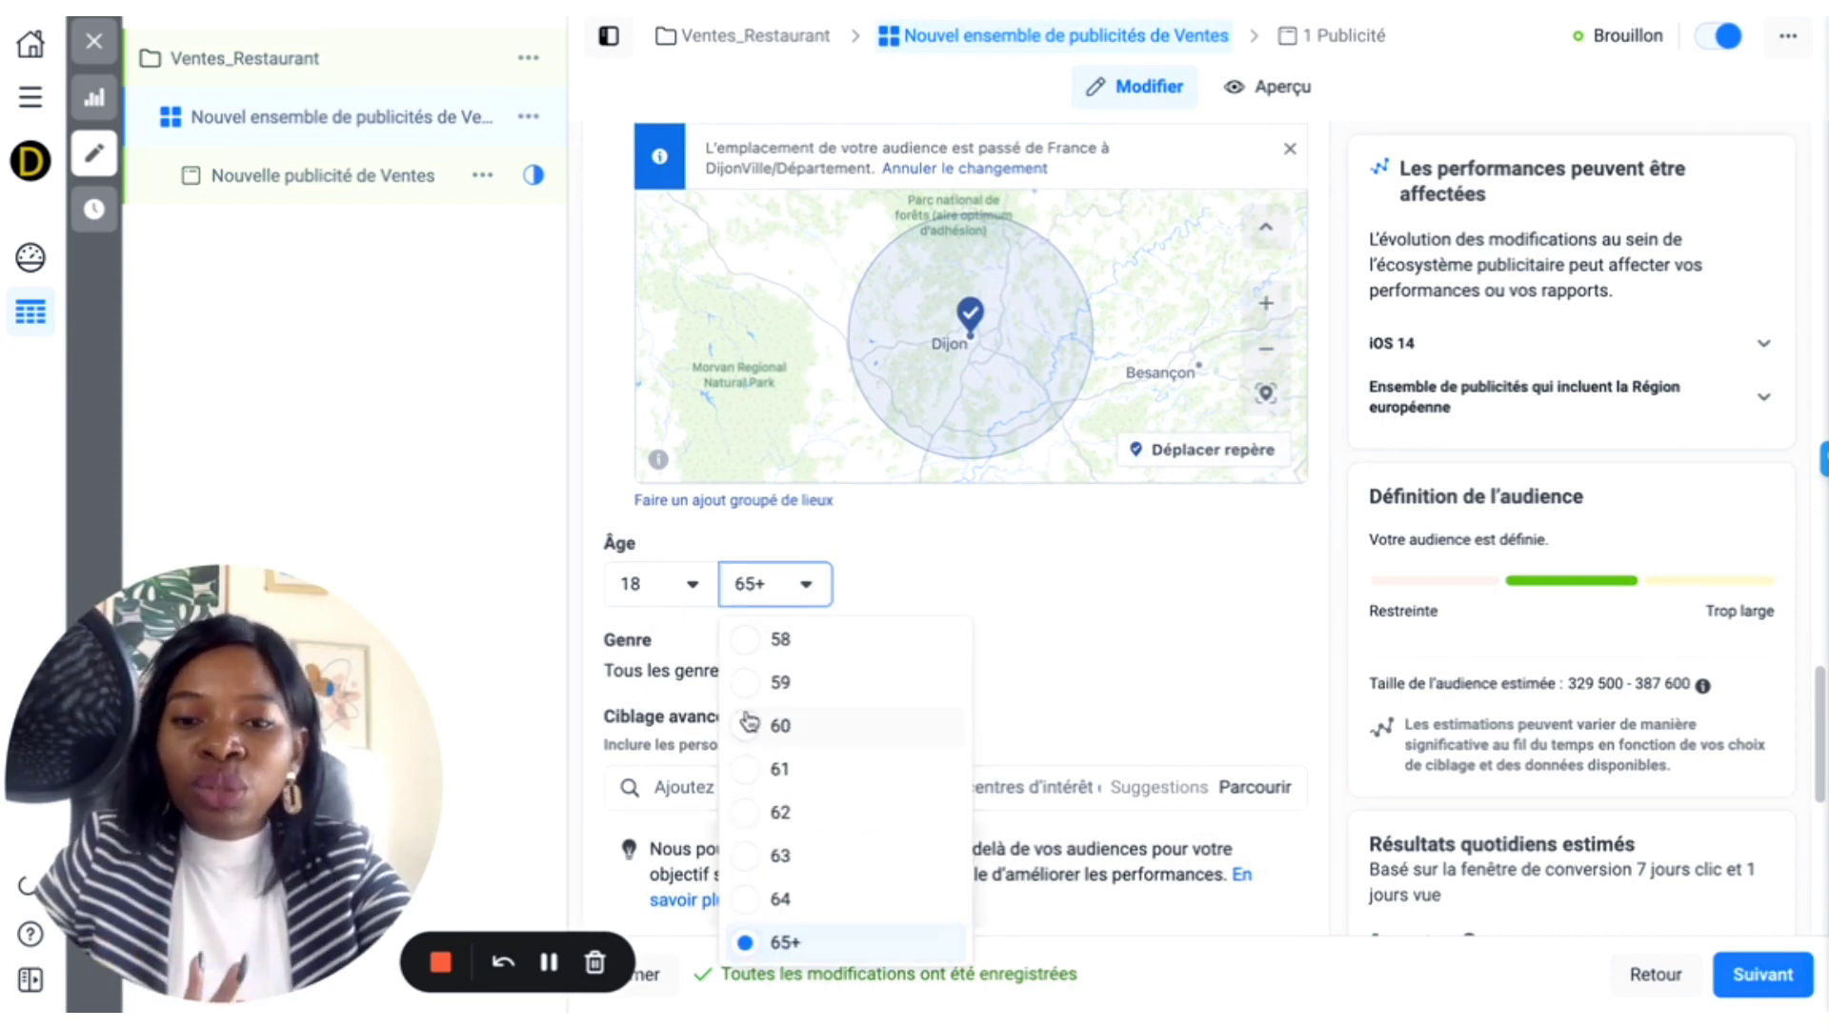
left_click(780, 722)
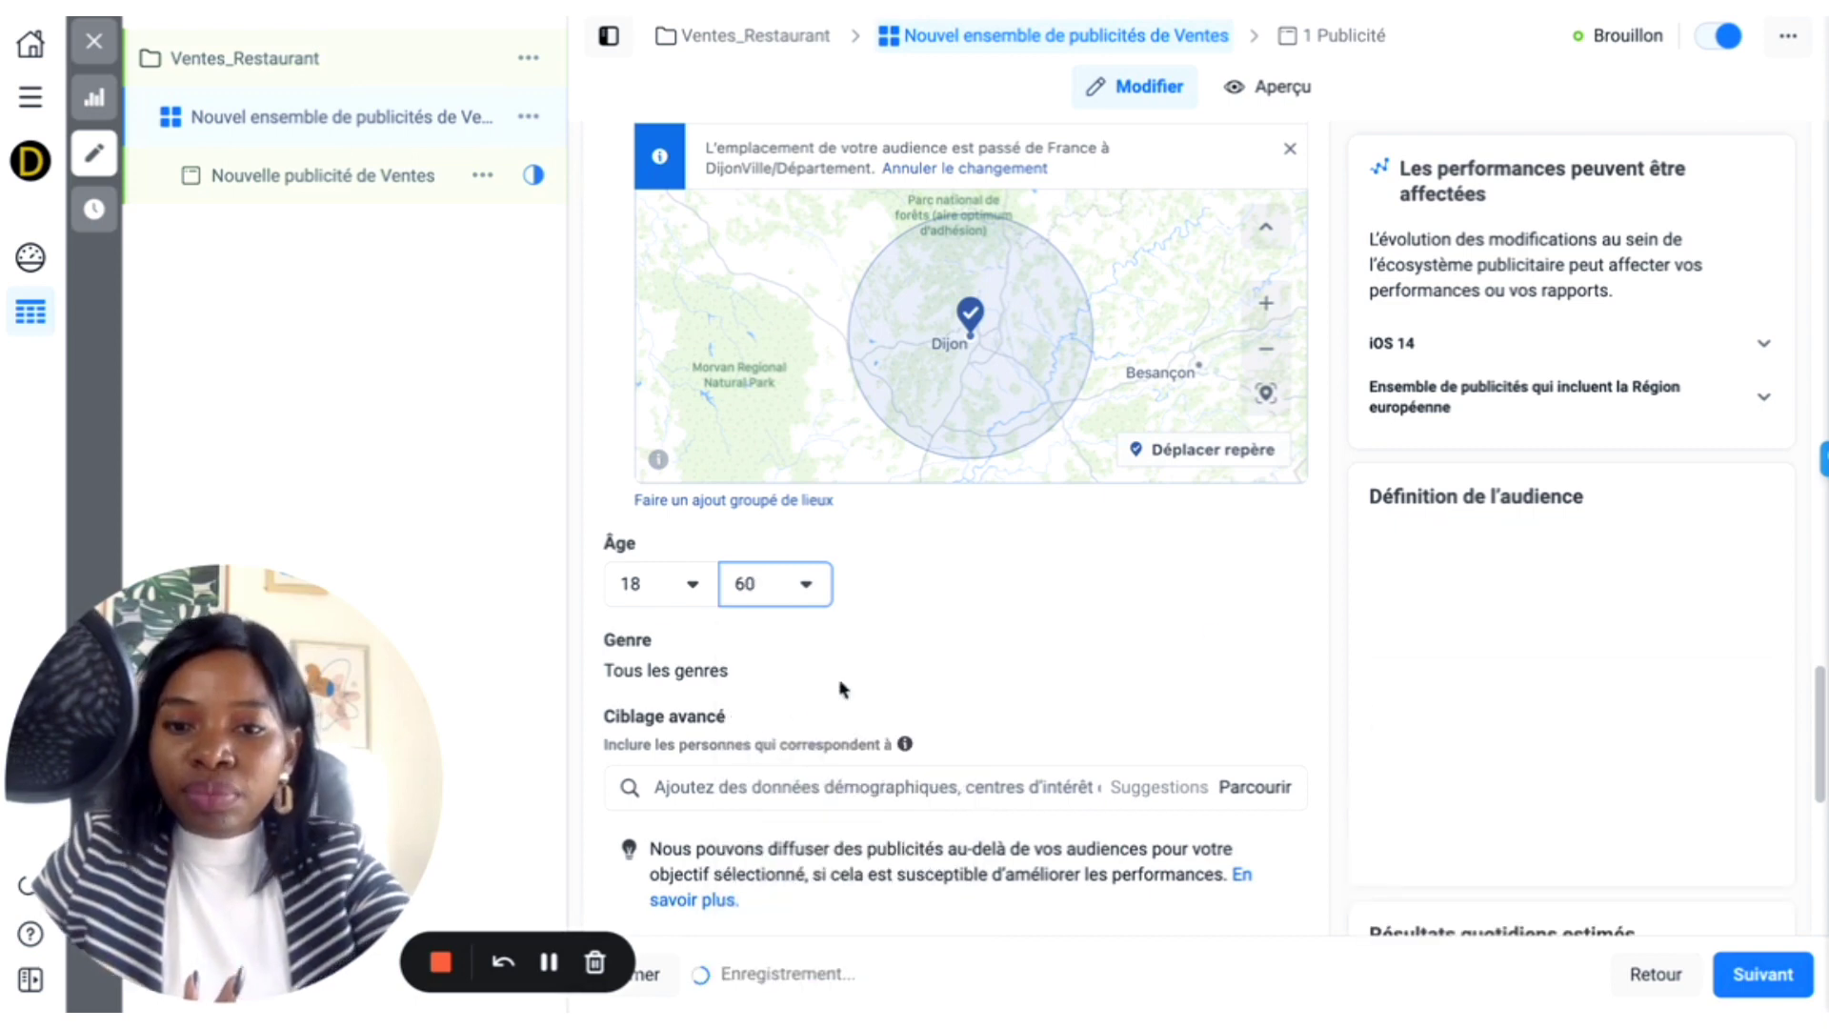
Step: Examine the demographic options for advanced targeting, including education, finance and household income, and life events
scroll(842, 688, "down", 1)
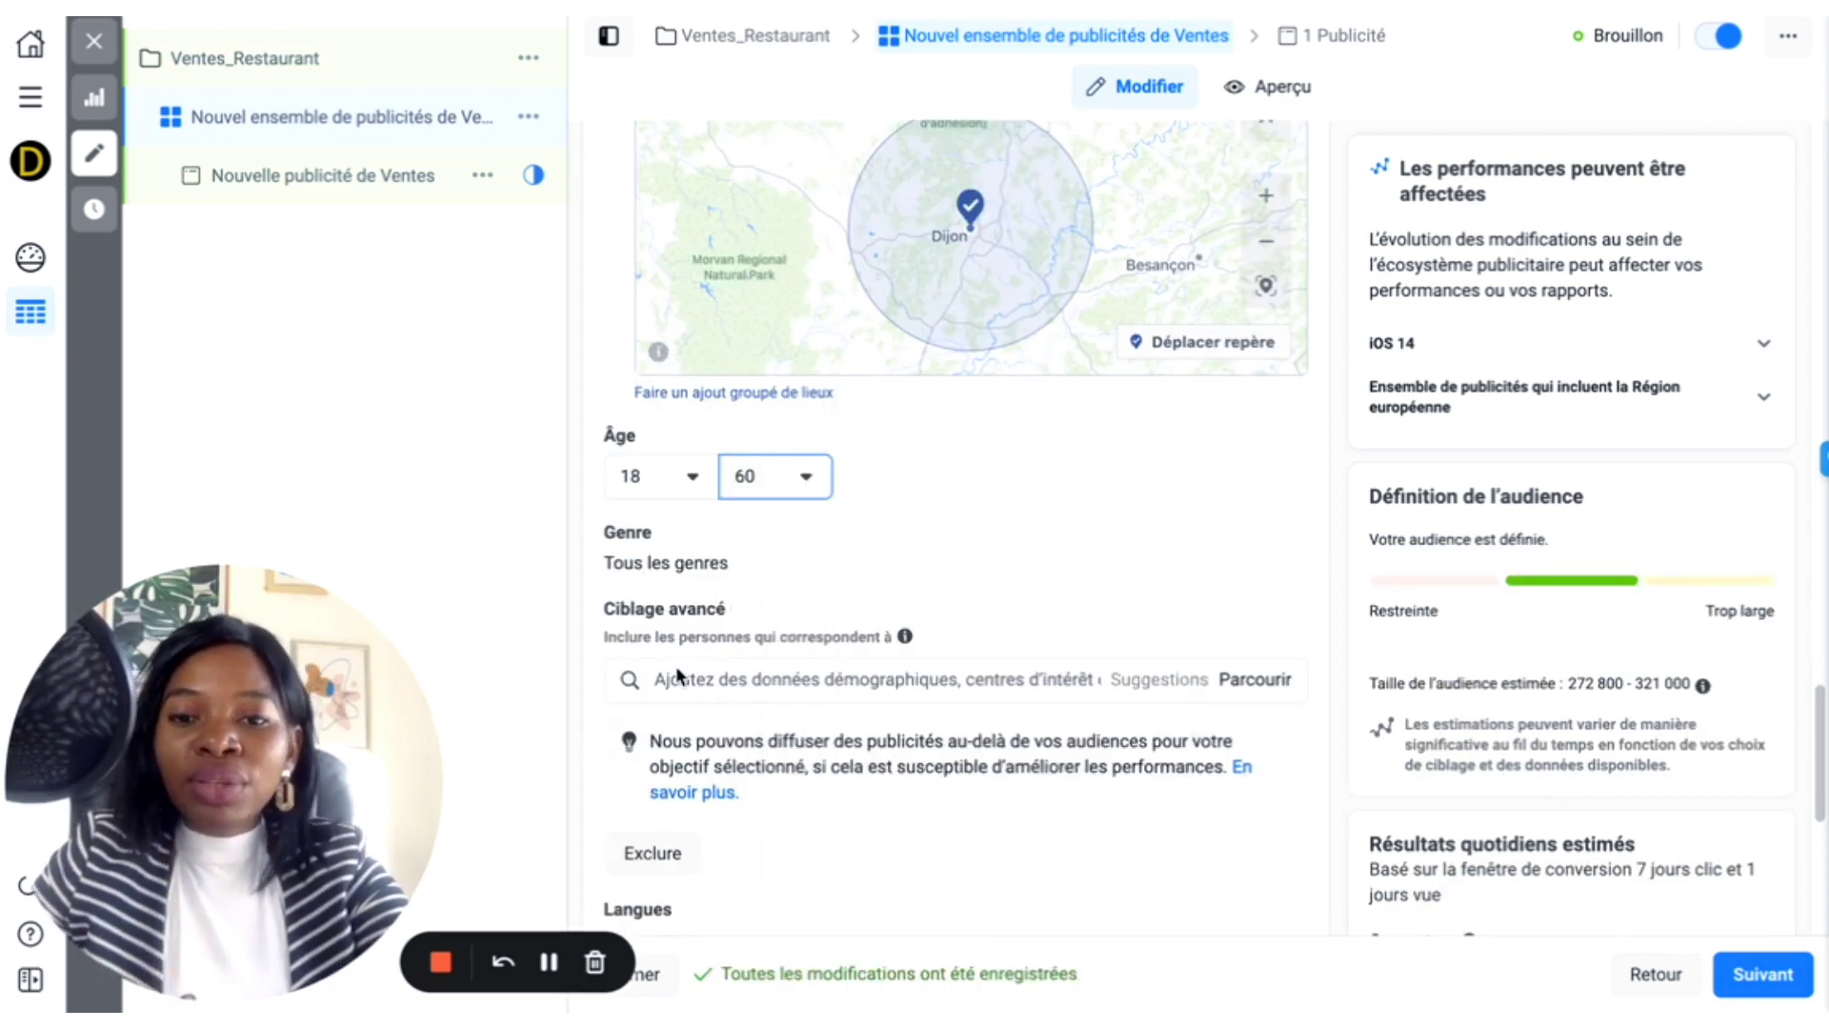
scroll(677, 665, "down", 1)
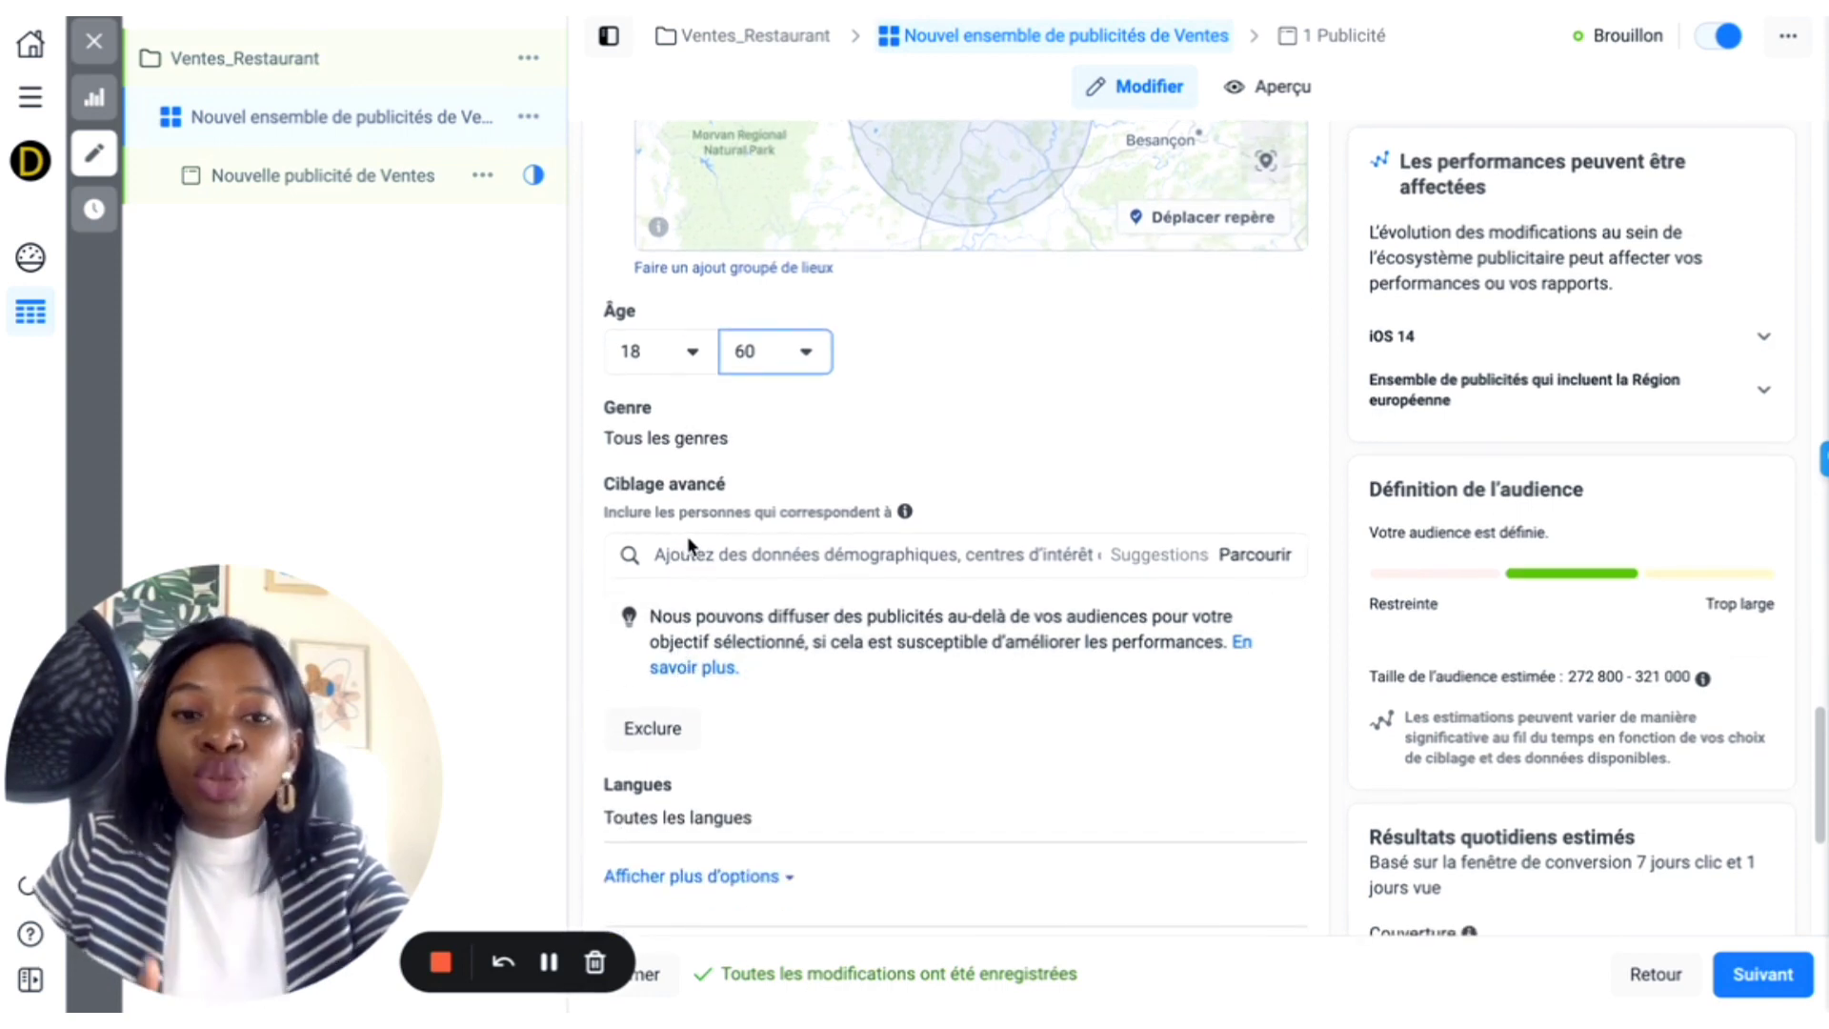
left_click(686, 551)
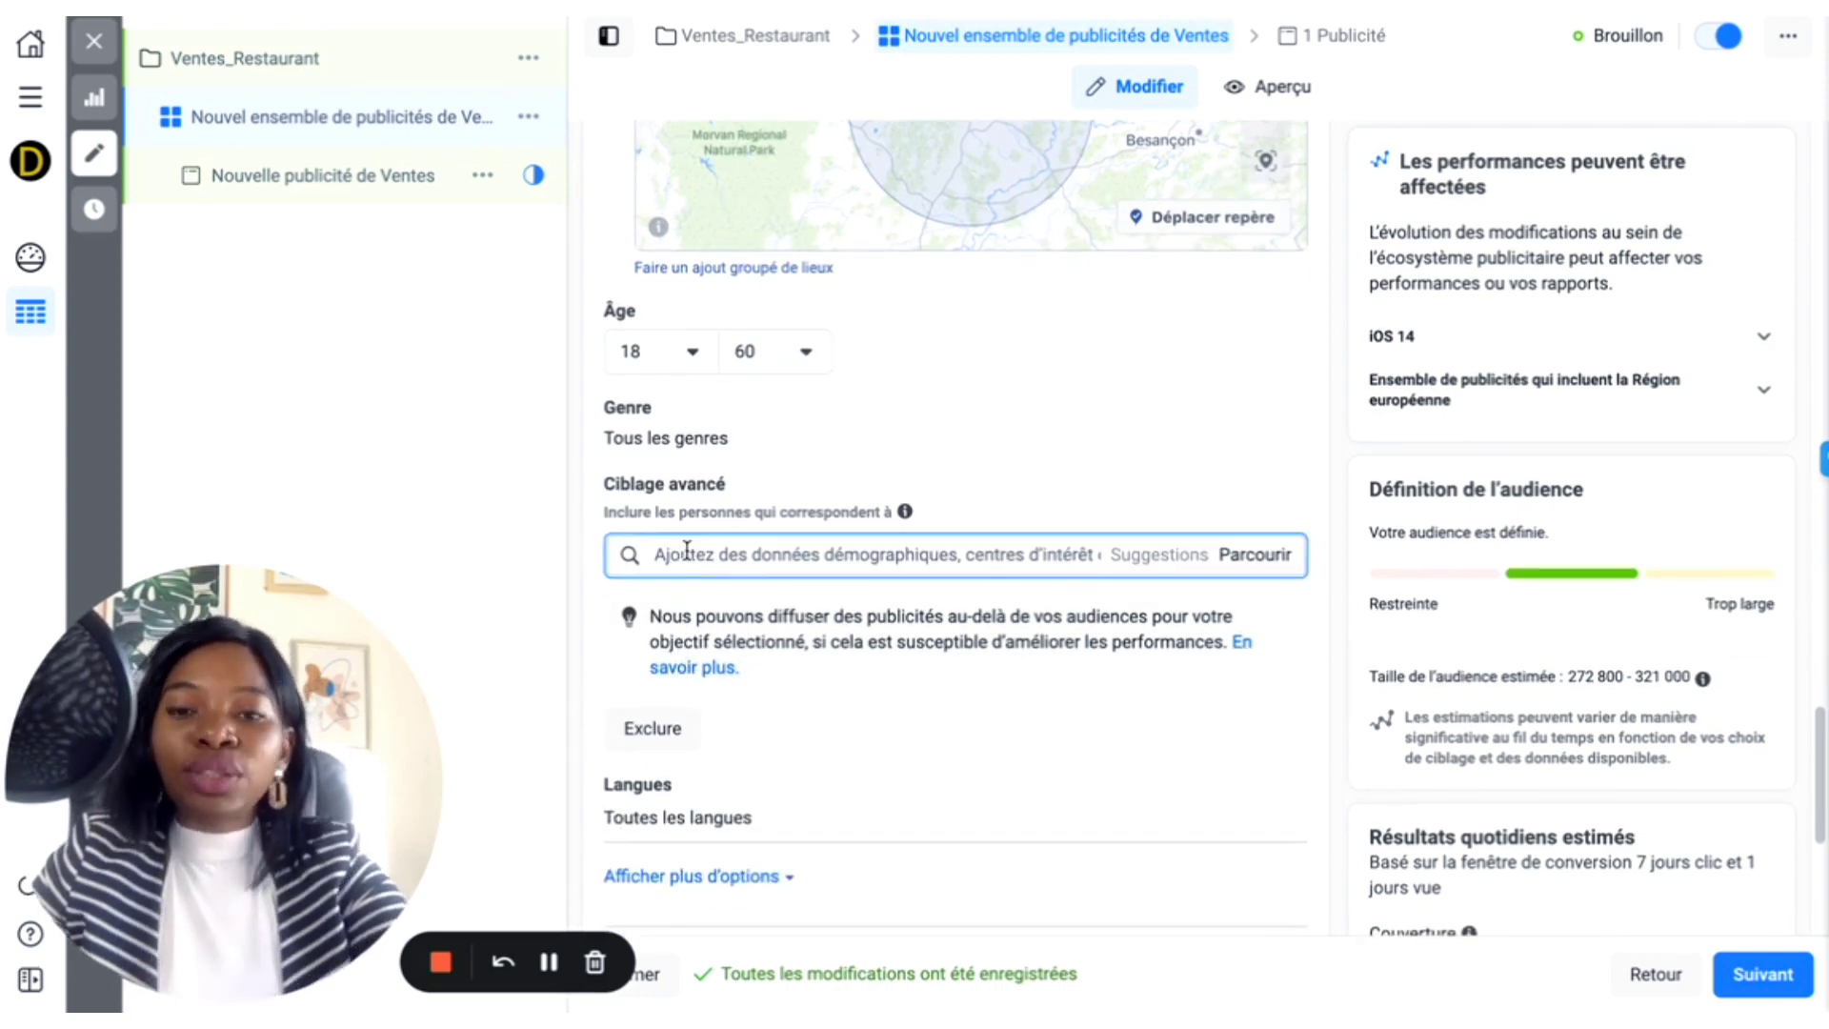
left_click(1267, 554)
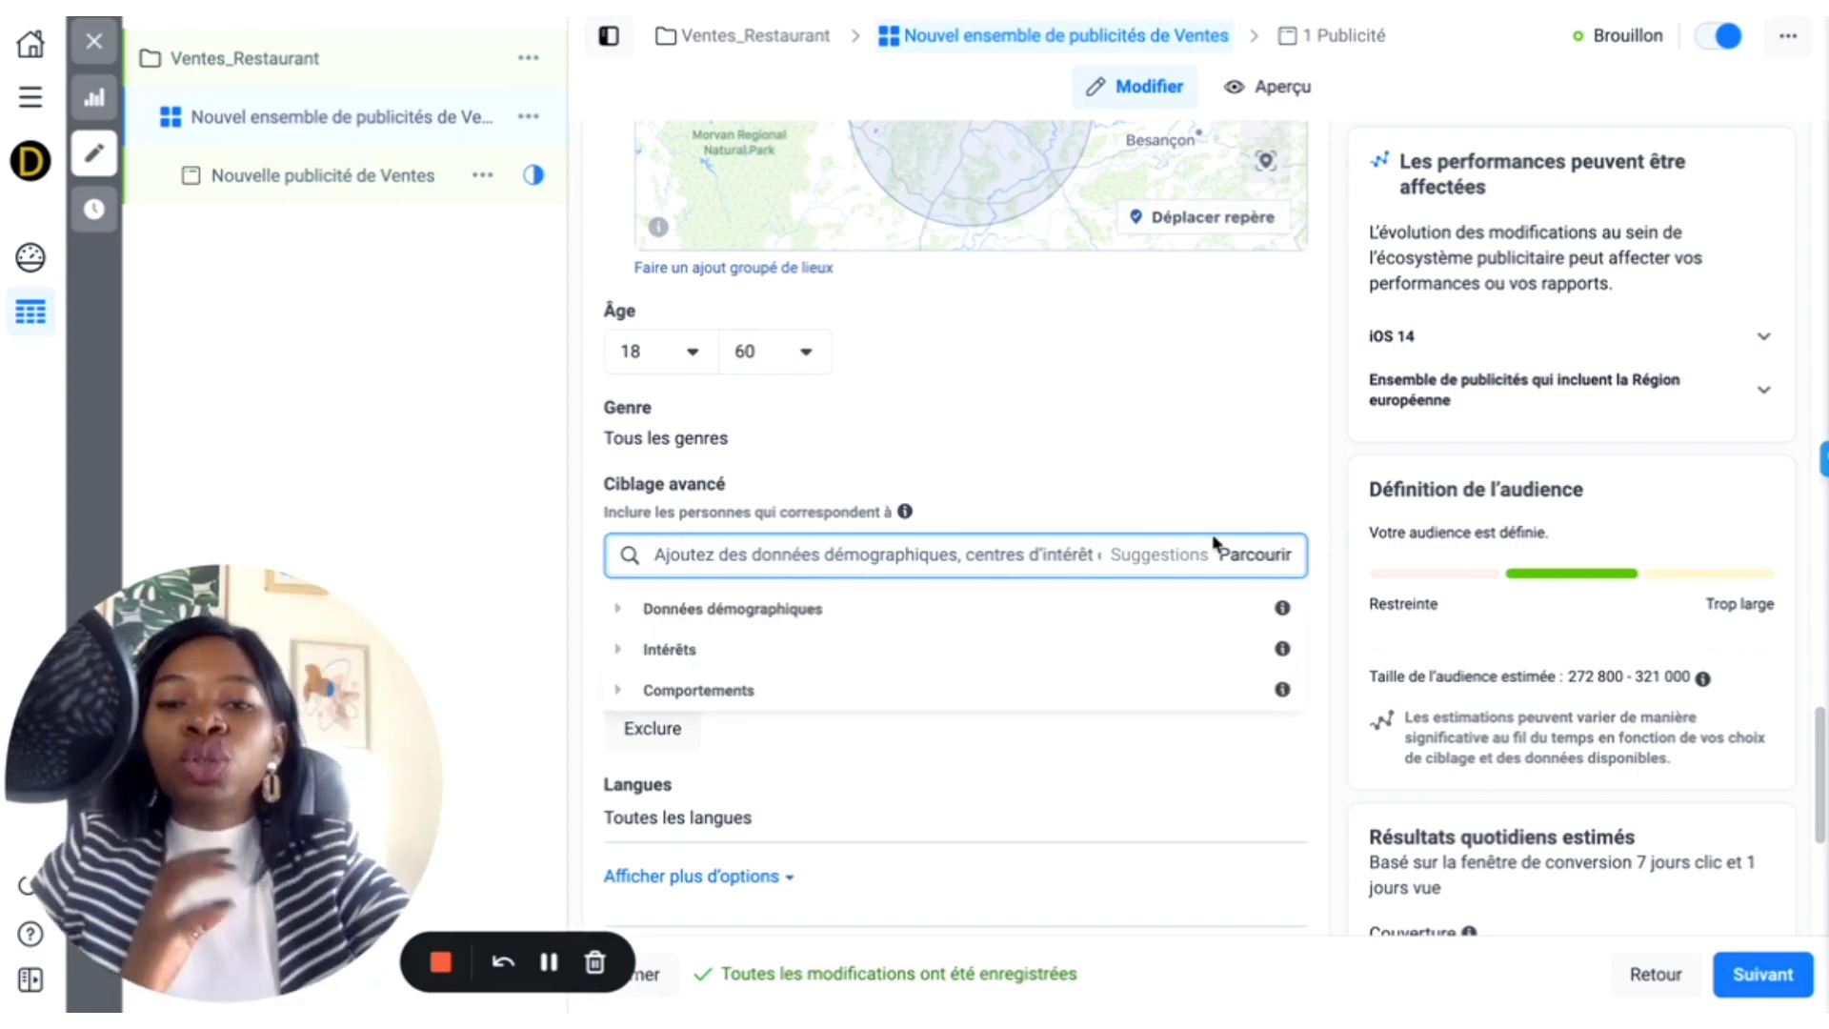
left_click(618, 608)
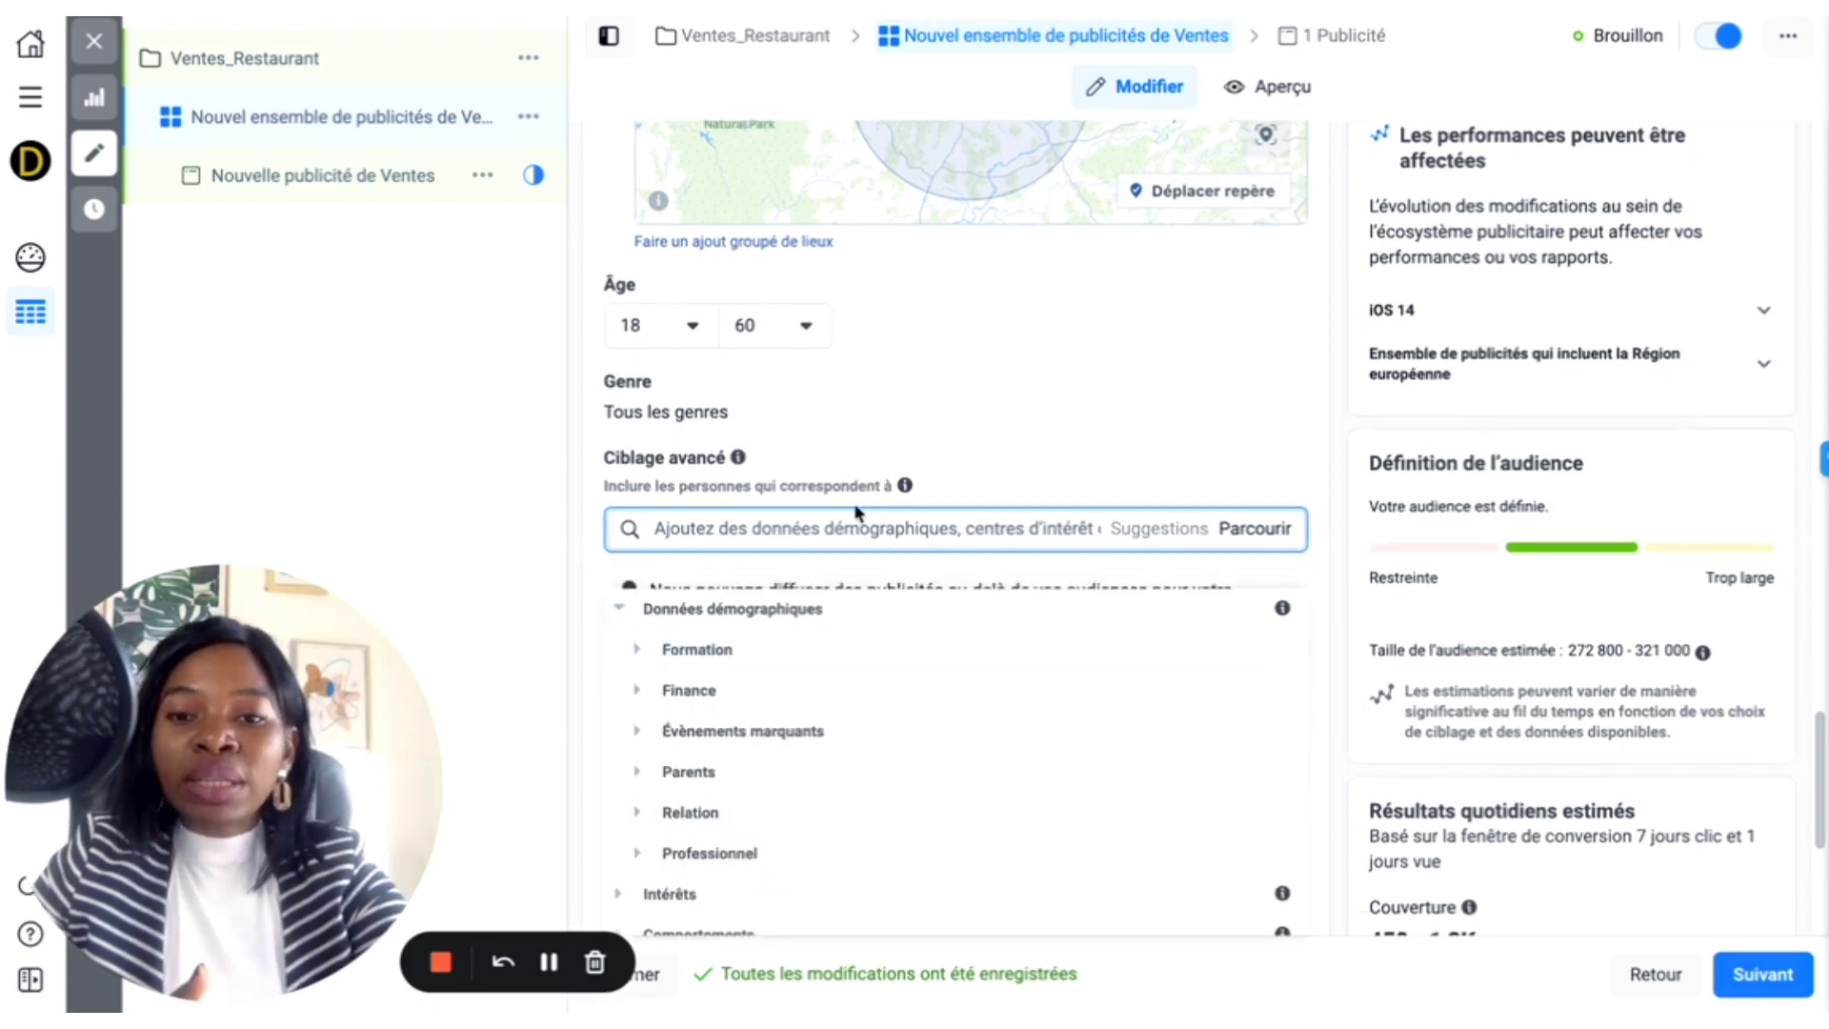
left_click(644, 652)
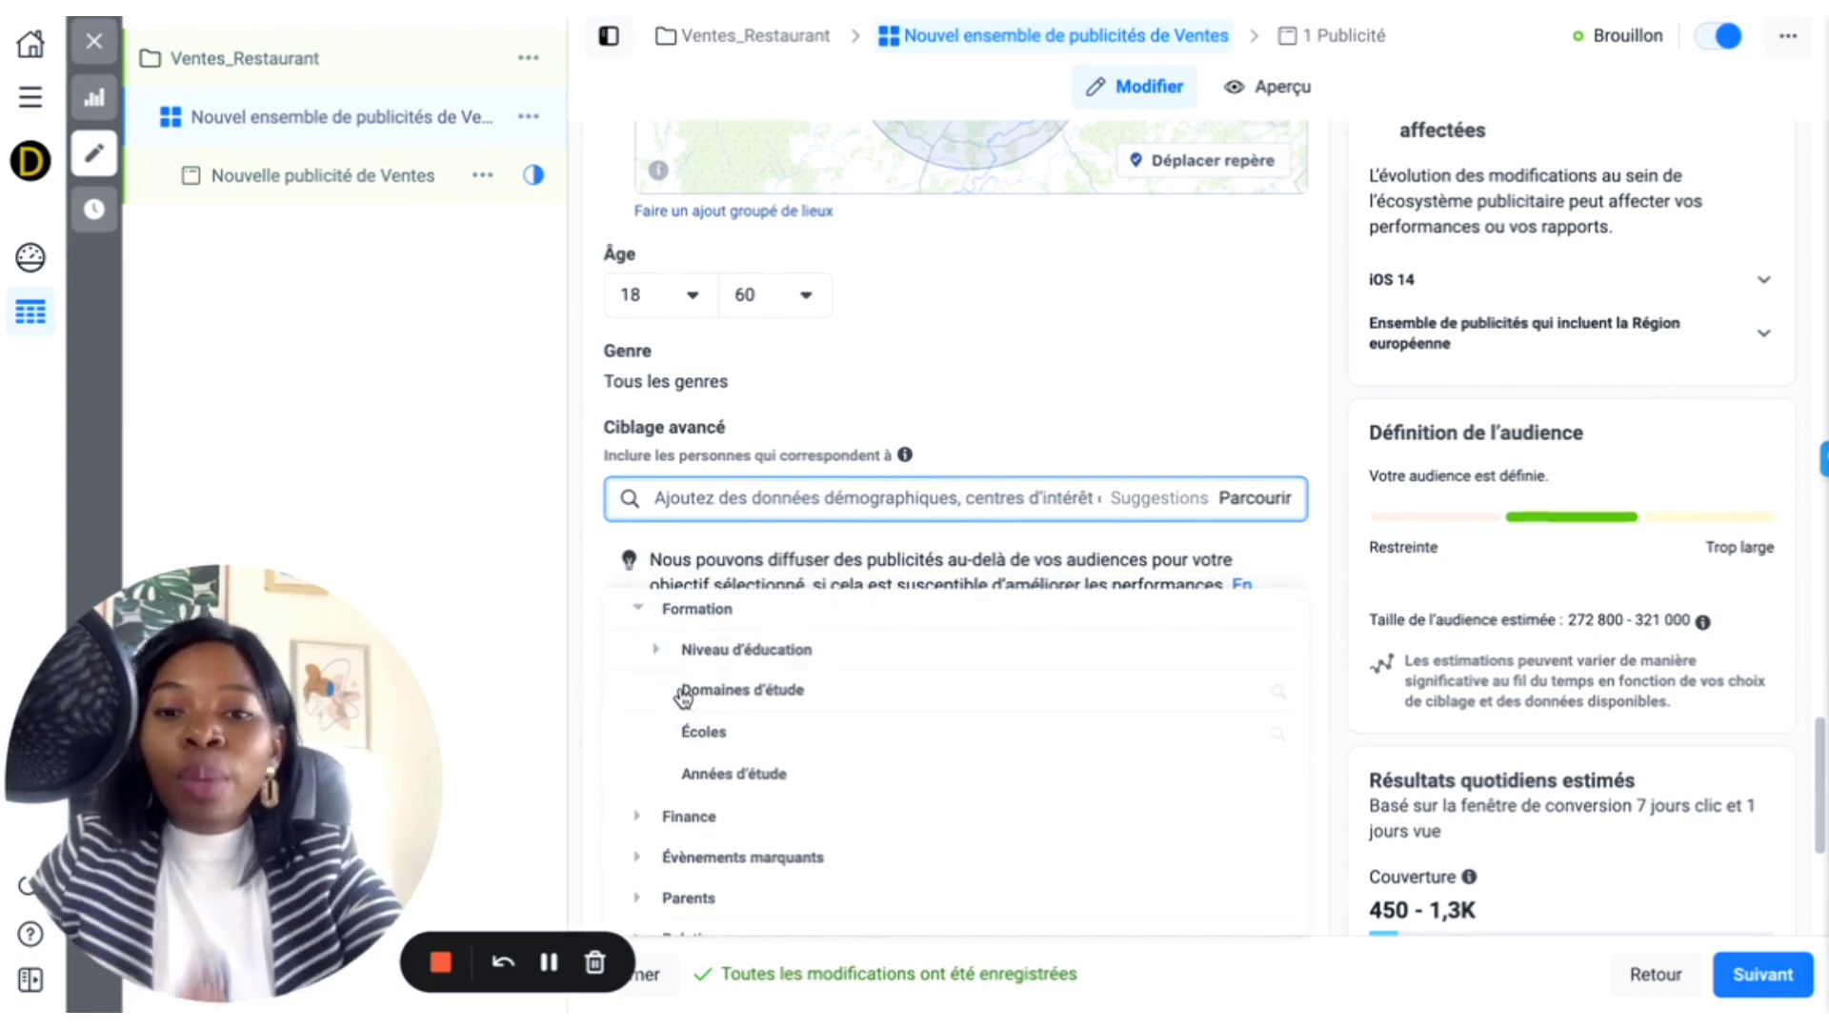
left_click(639, 817)
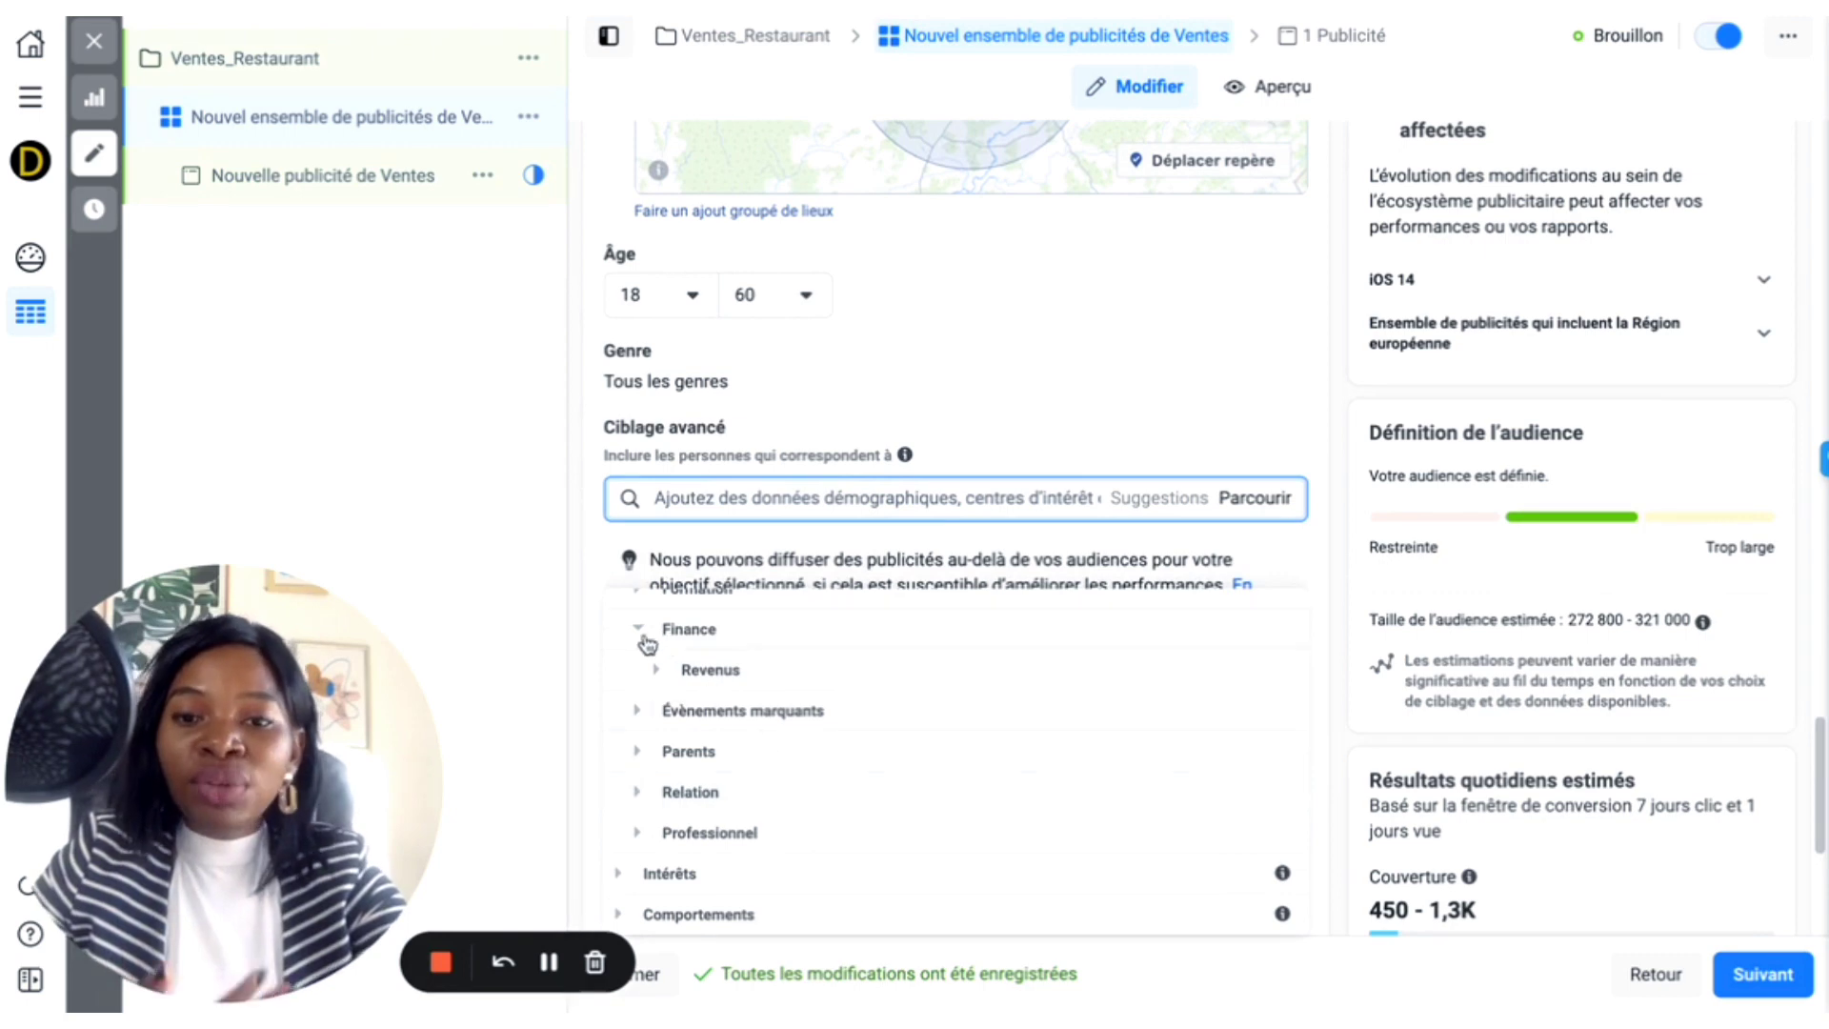
left_click(657, 676)
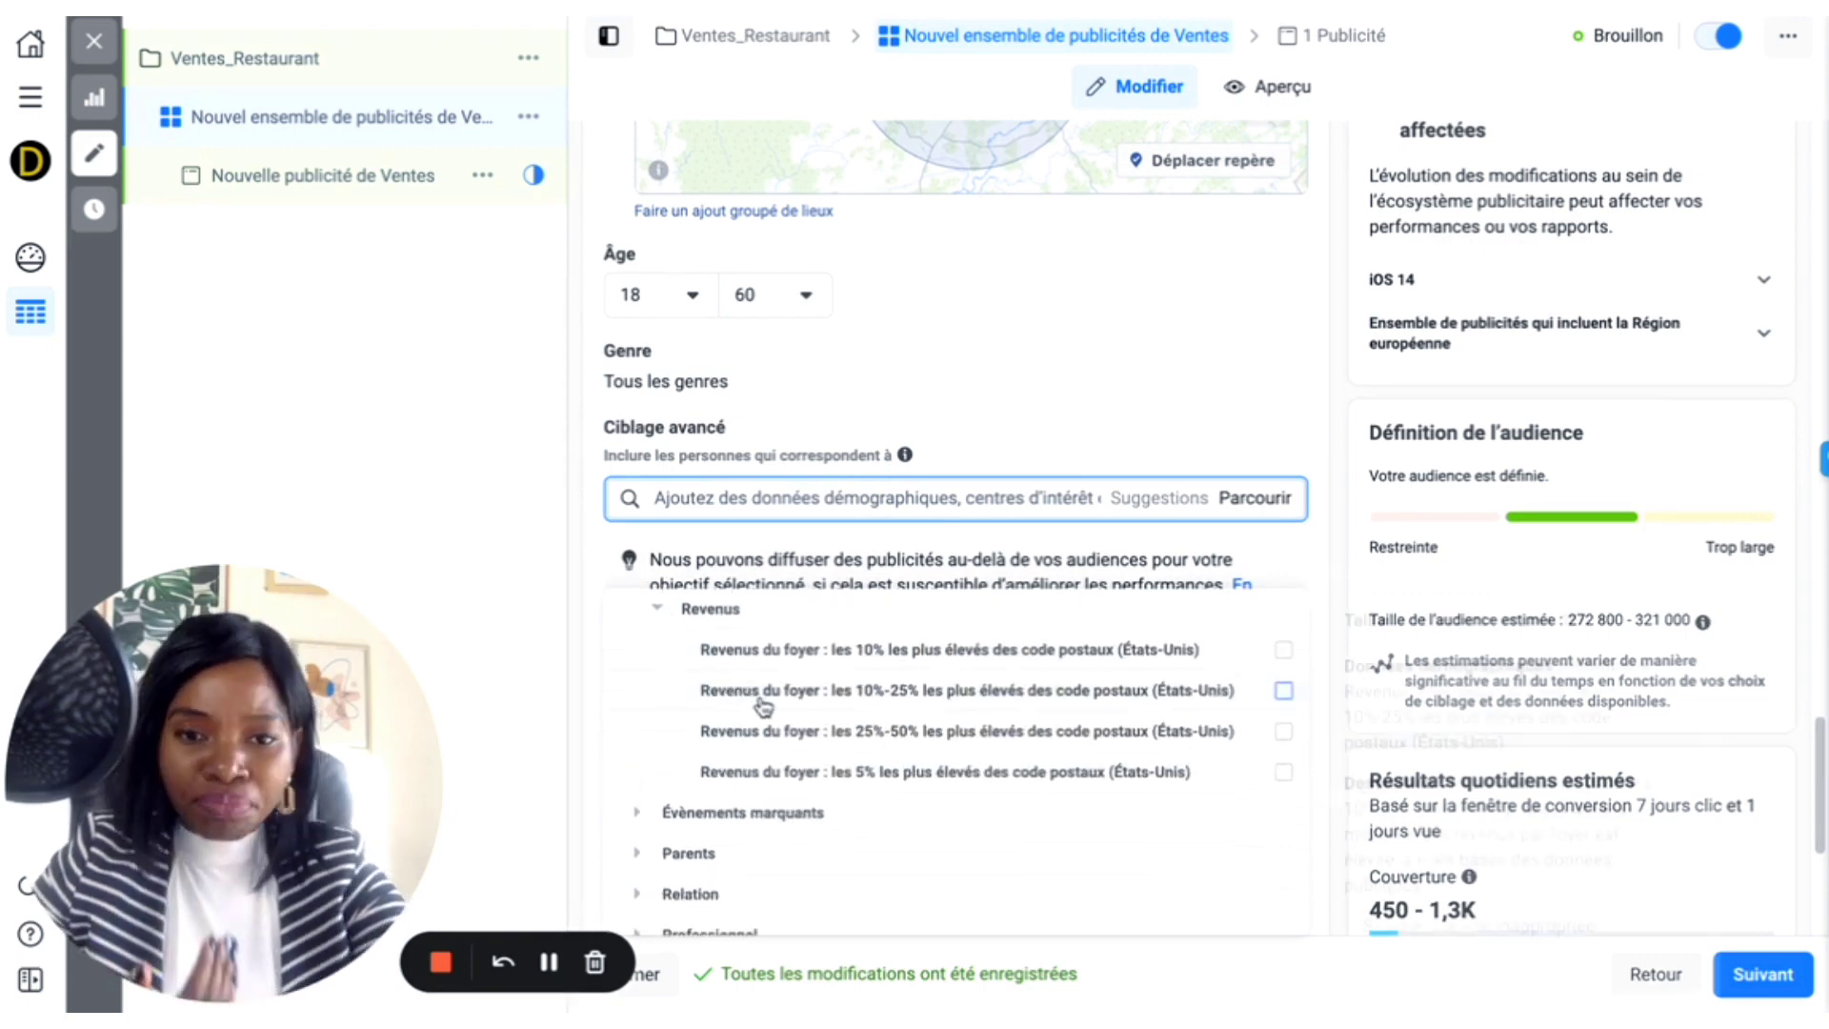
left_click(638, 818)
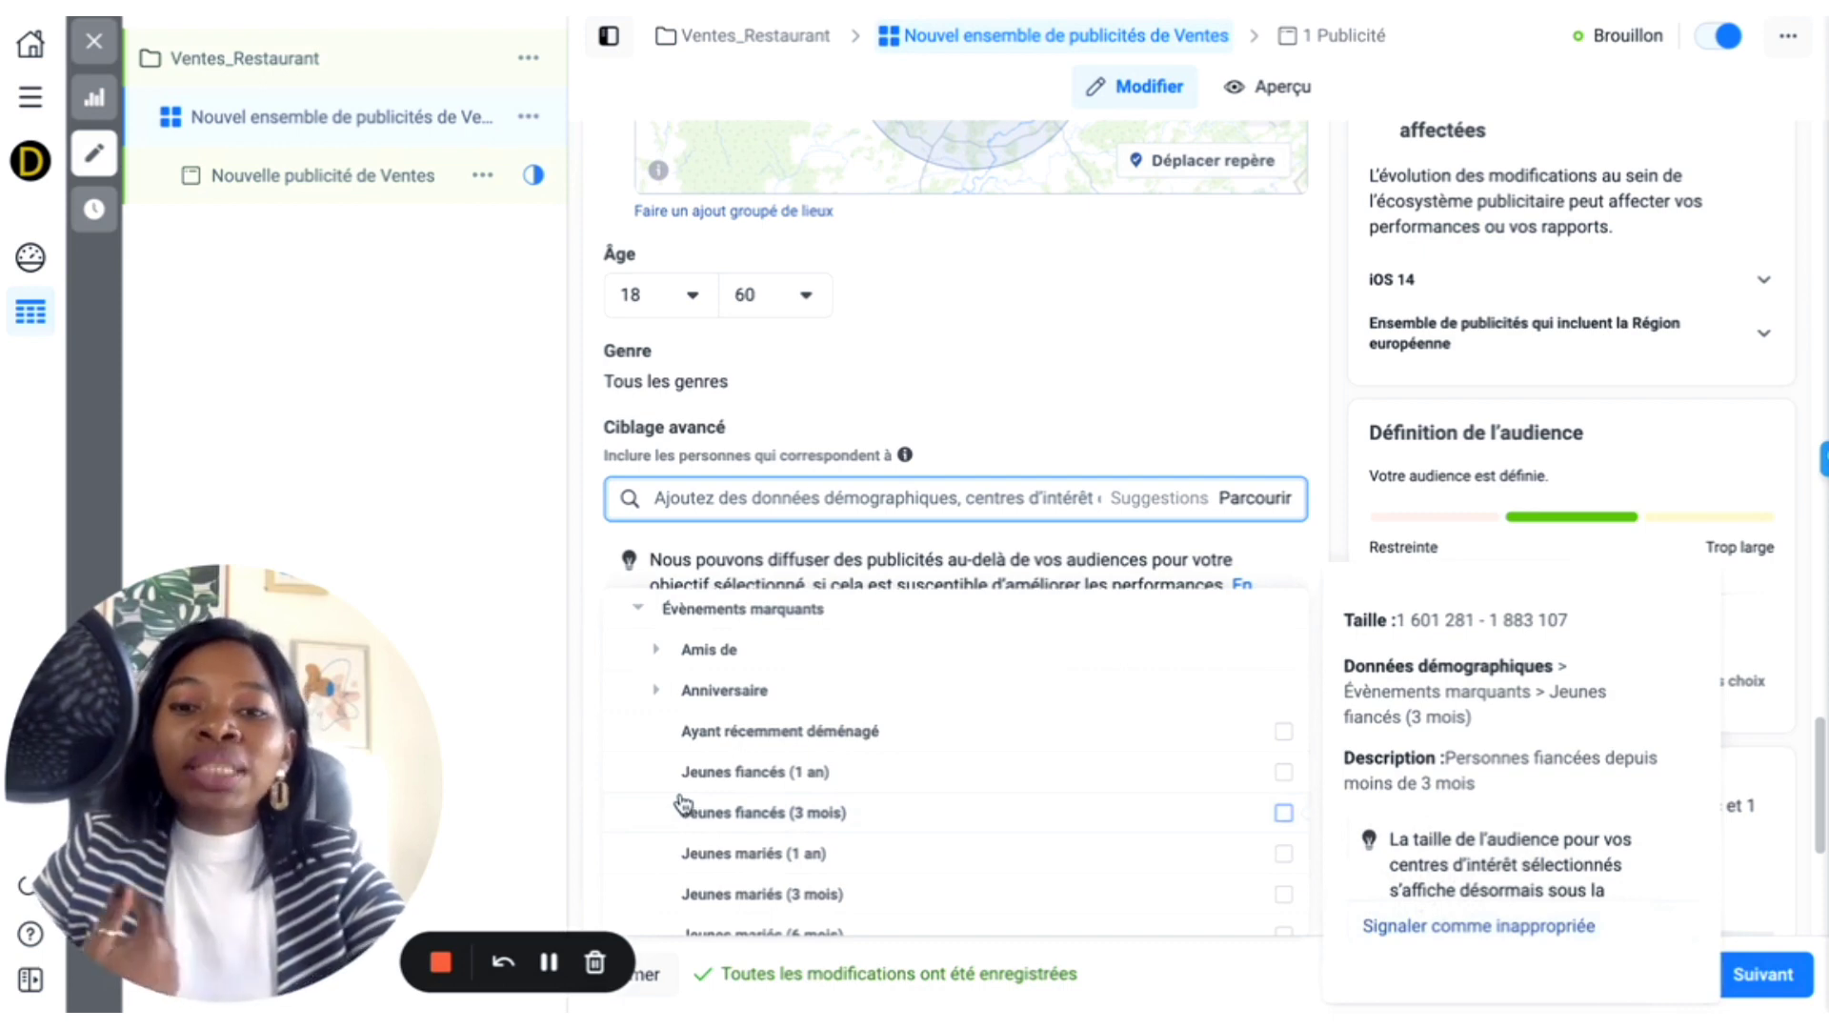
scroll(682, 803, "down", 1)
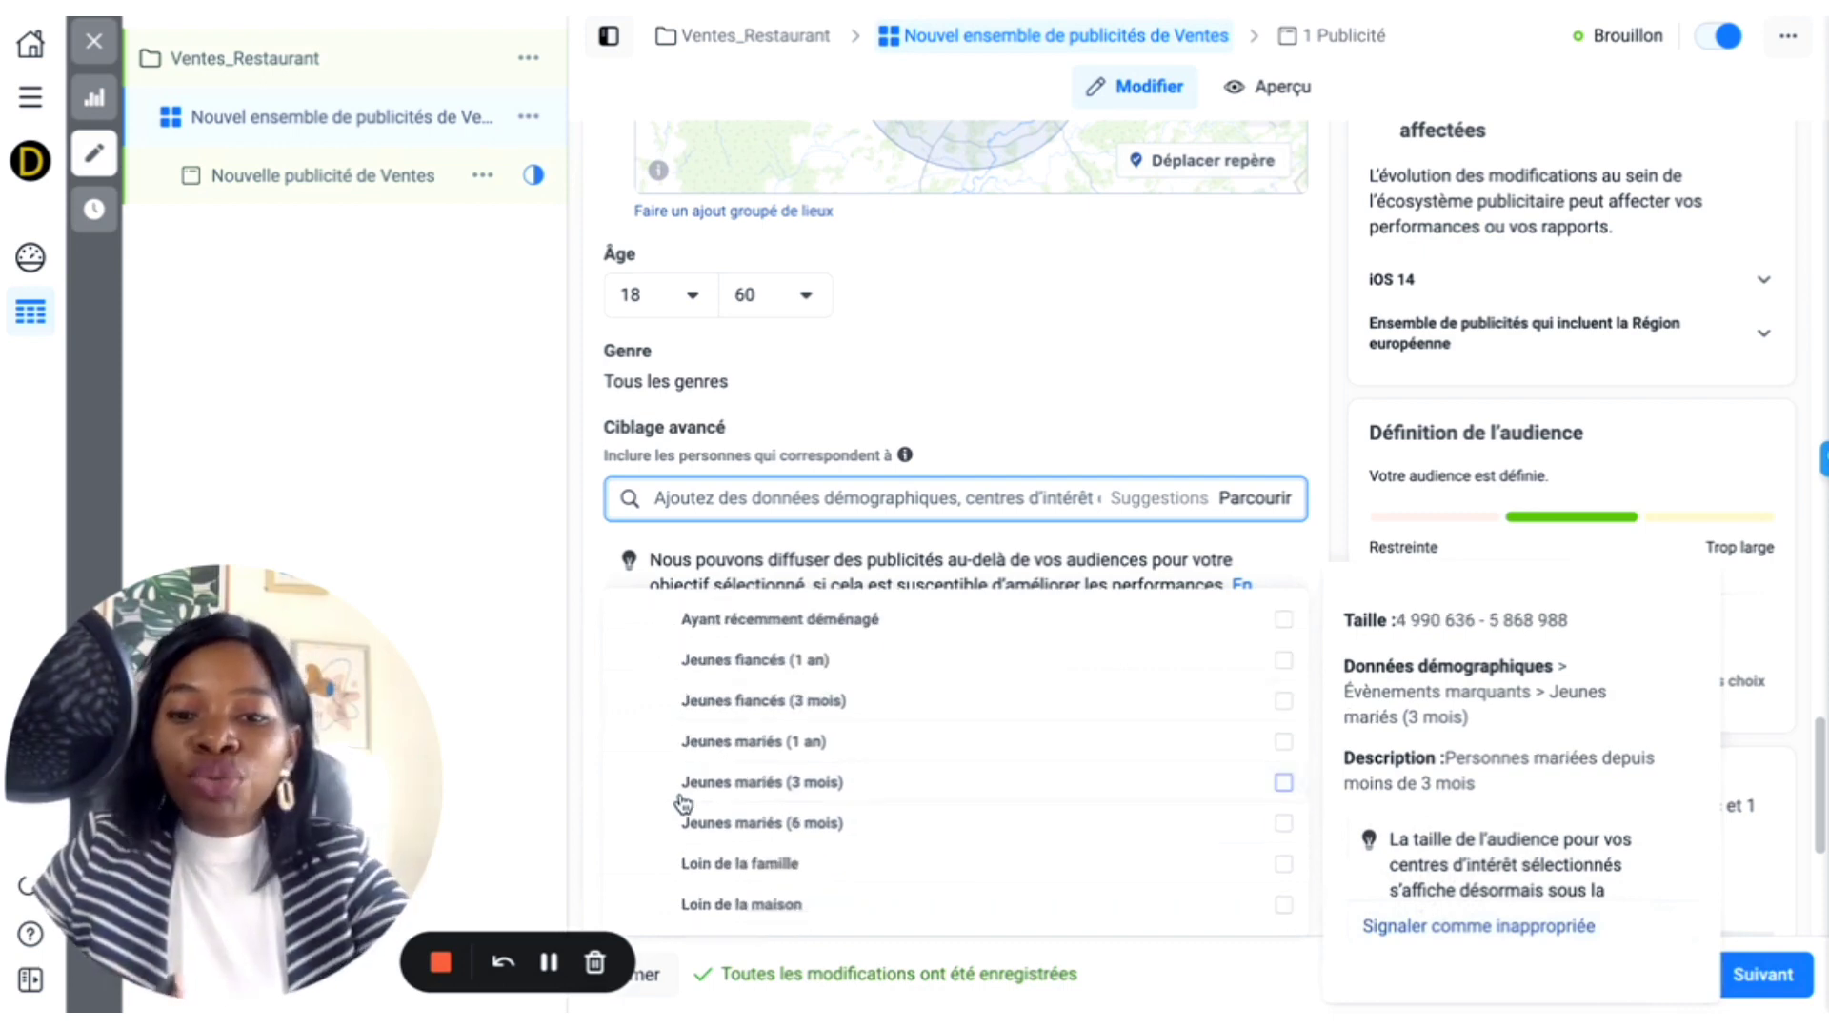
scroll(682, 803, "down", 2)
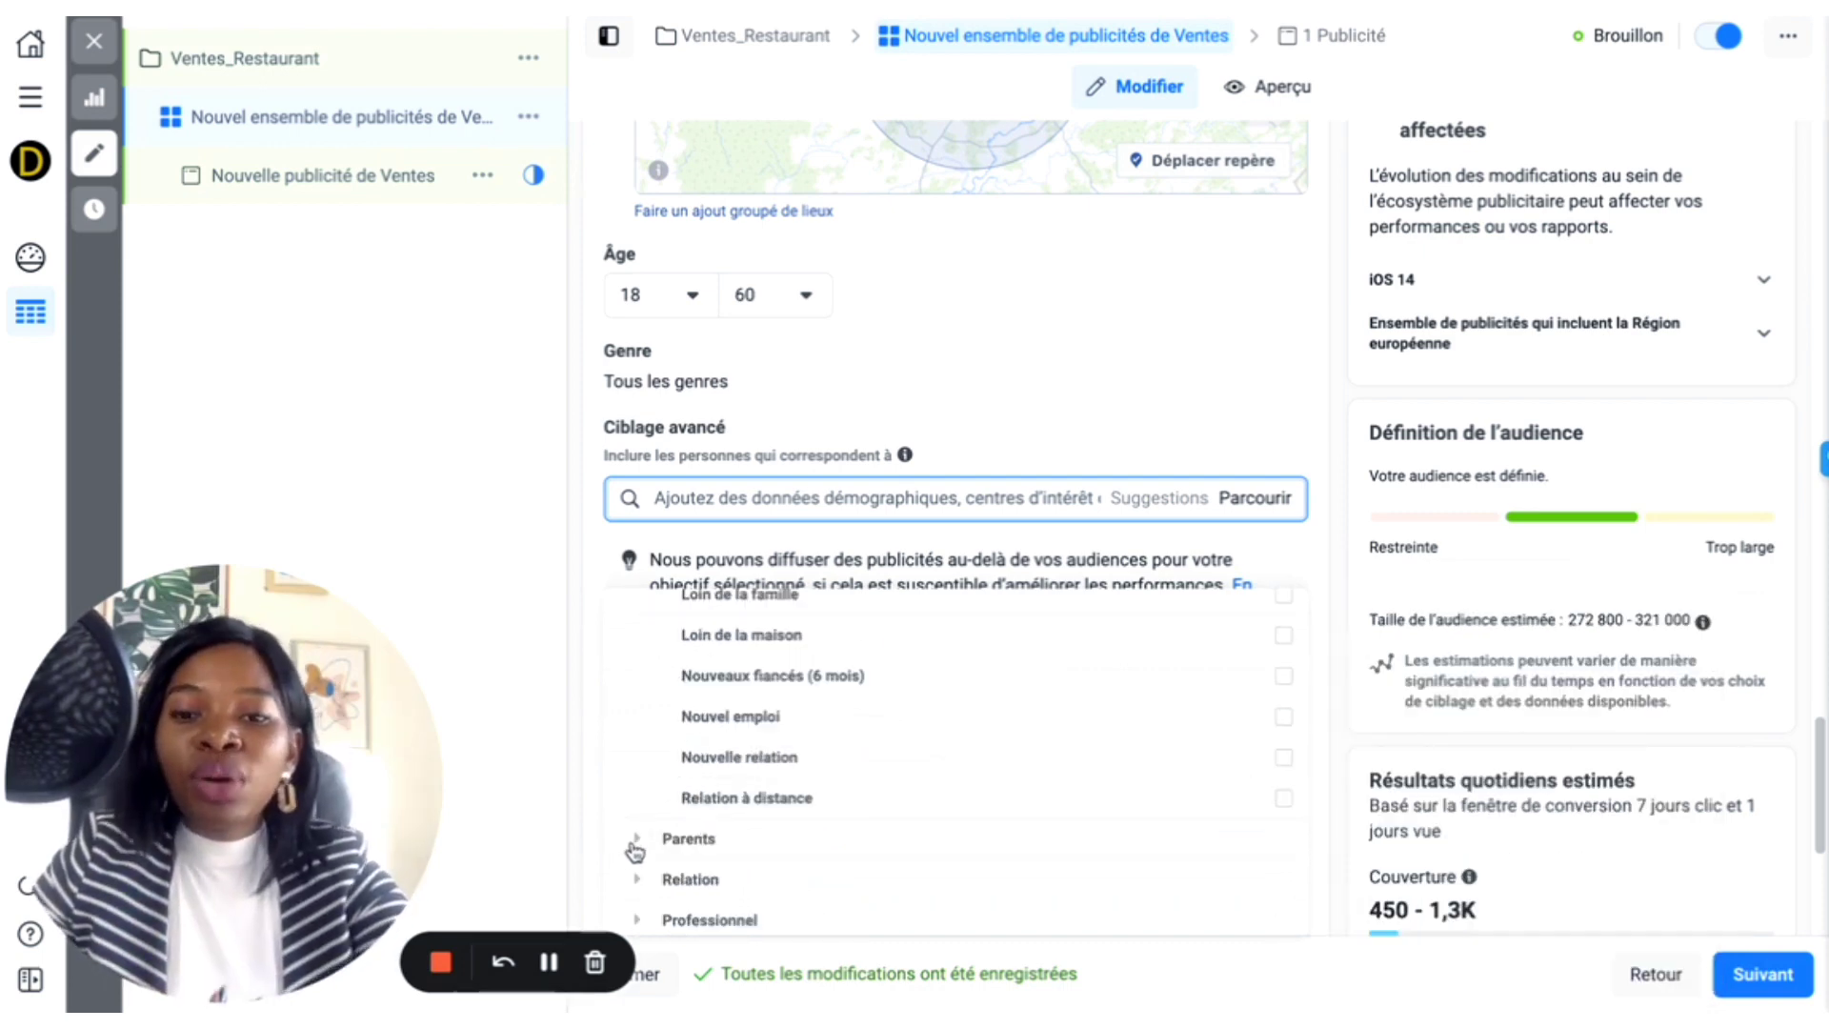
scroll(743, 801, "down", 1)
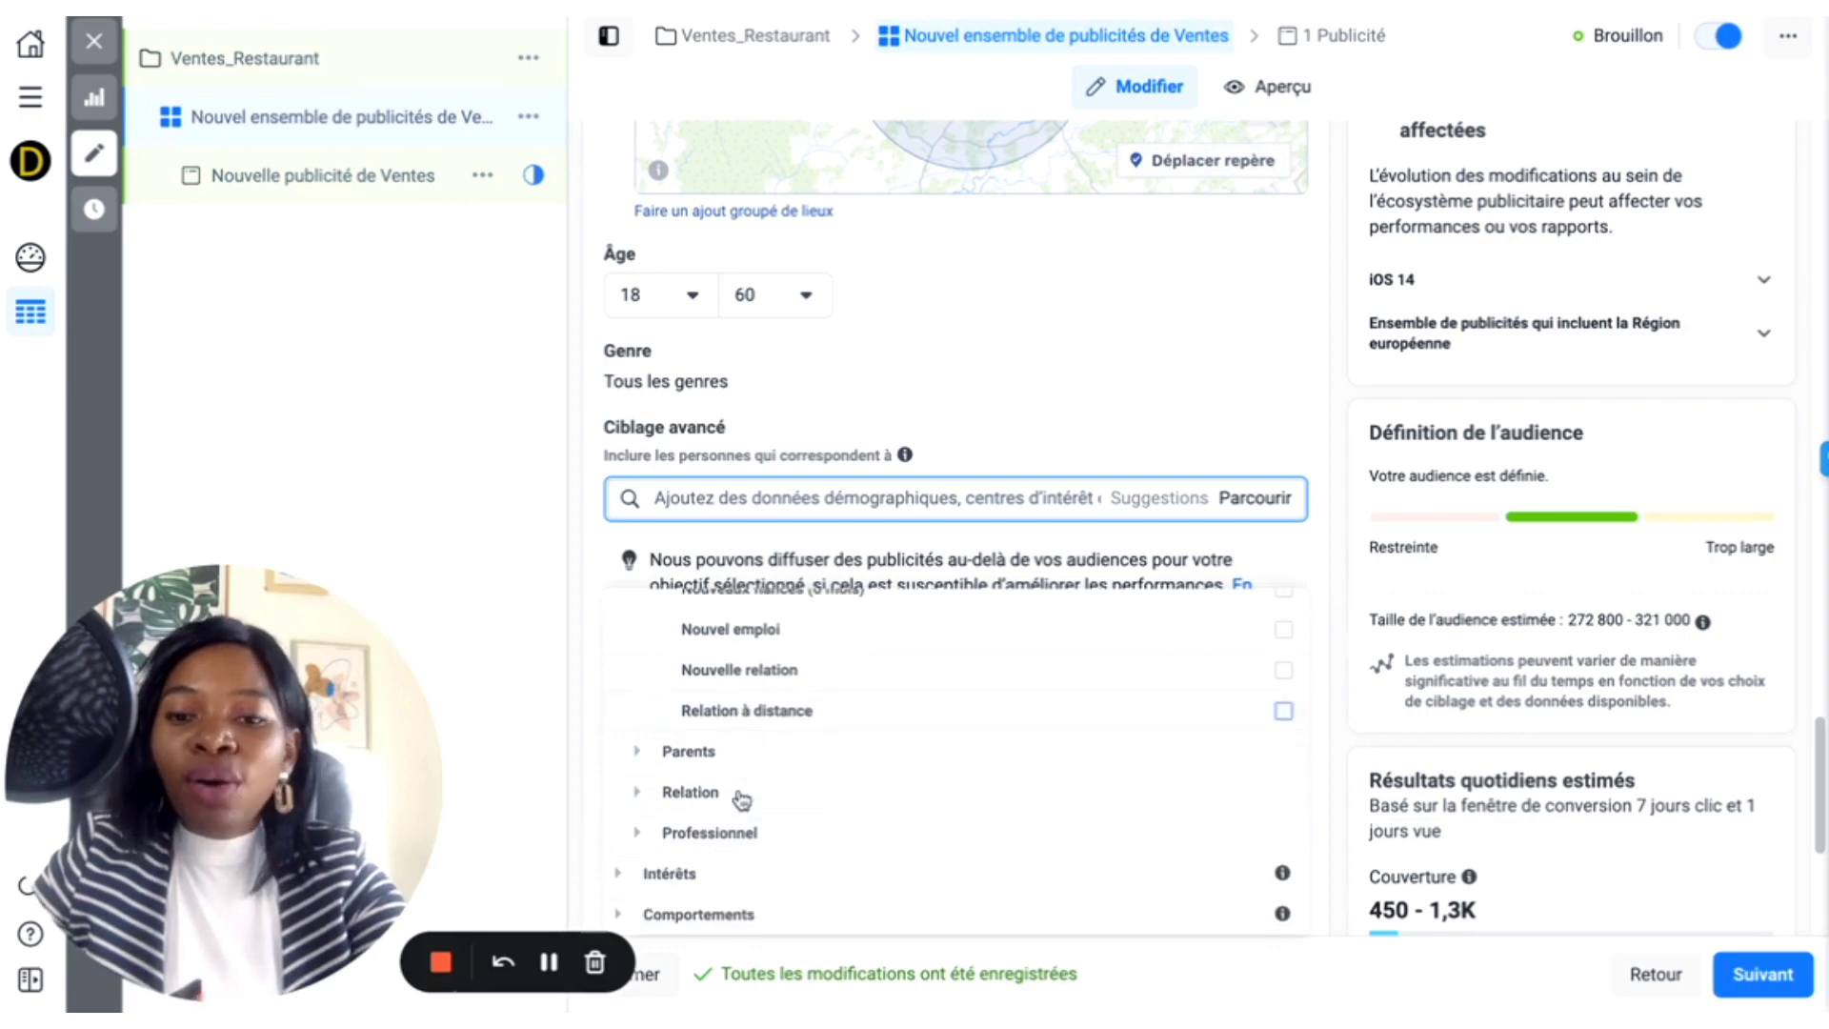
Step: Examine the interest categories, including Affaires et industrie, and the behaviour categories available for advanced targeting
left_click(624, 874)
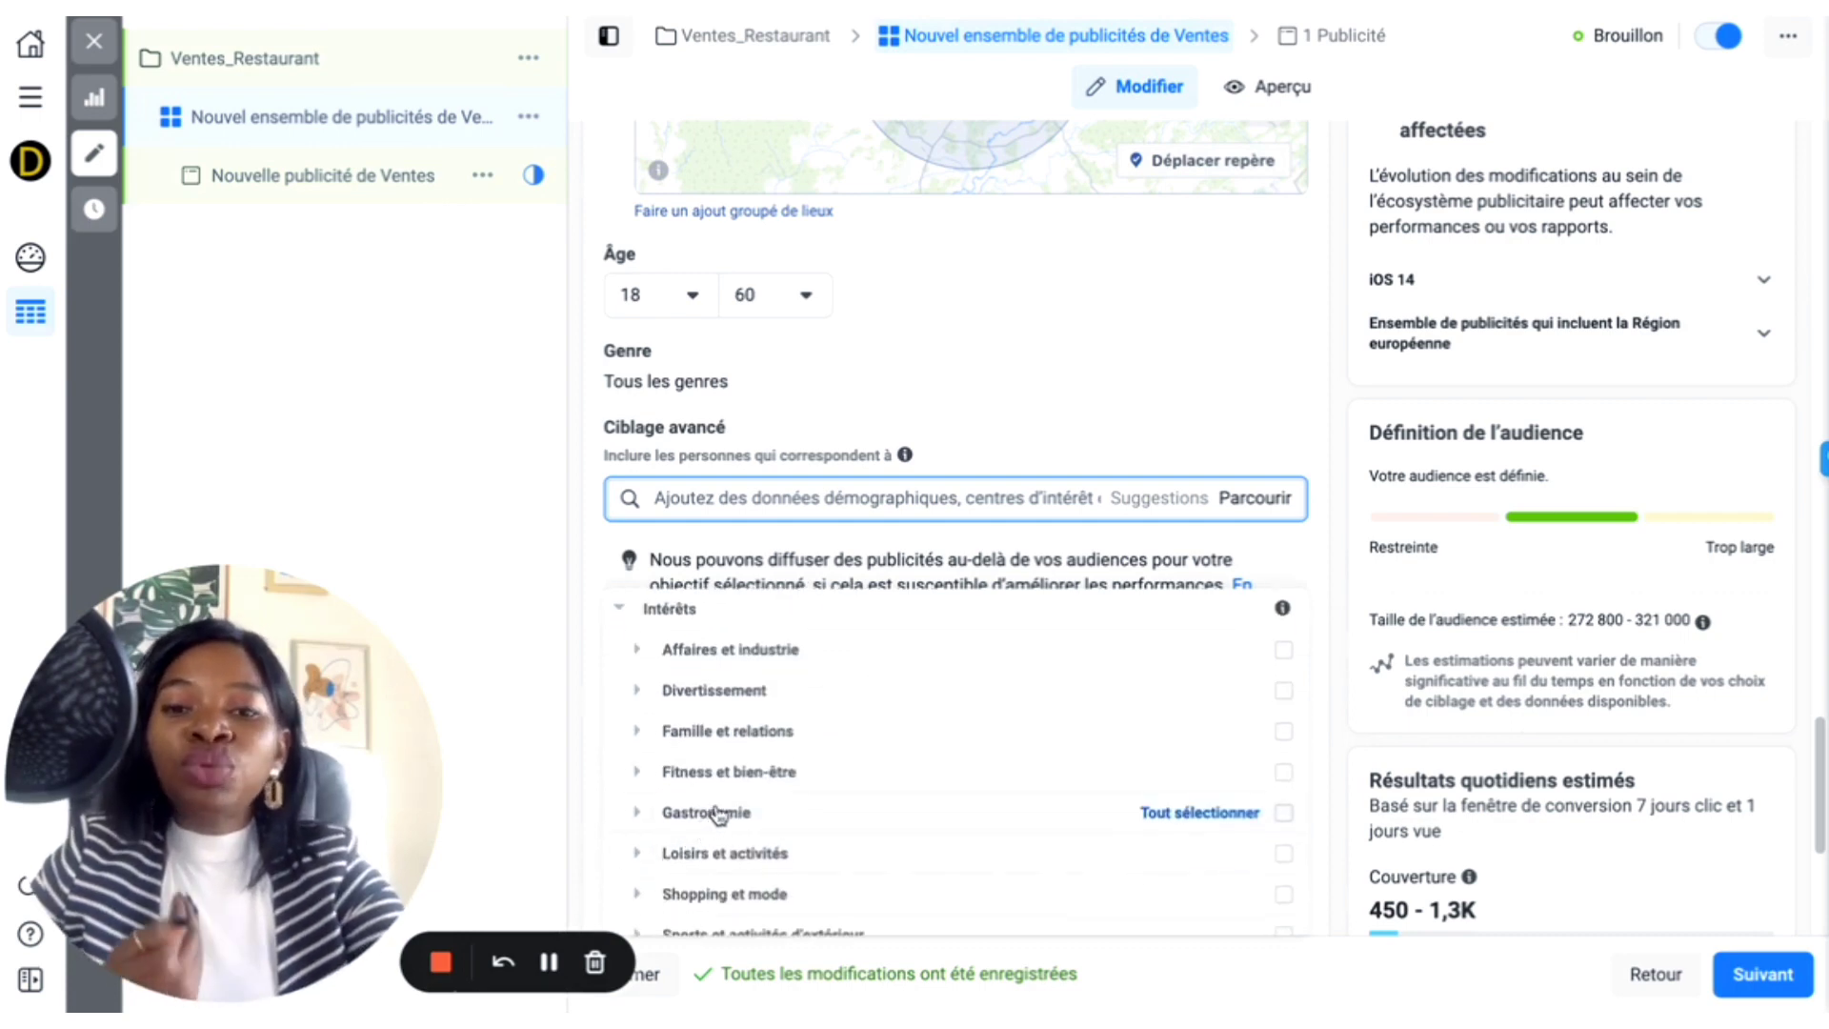
left_click(638, 651)
scroll(791, 798, "down", 7)
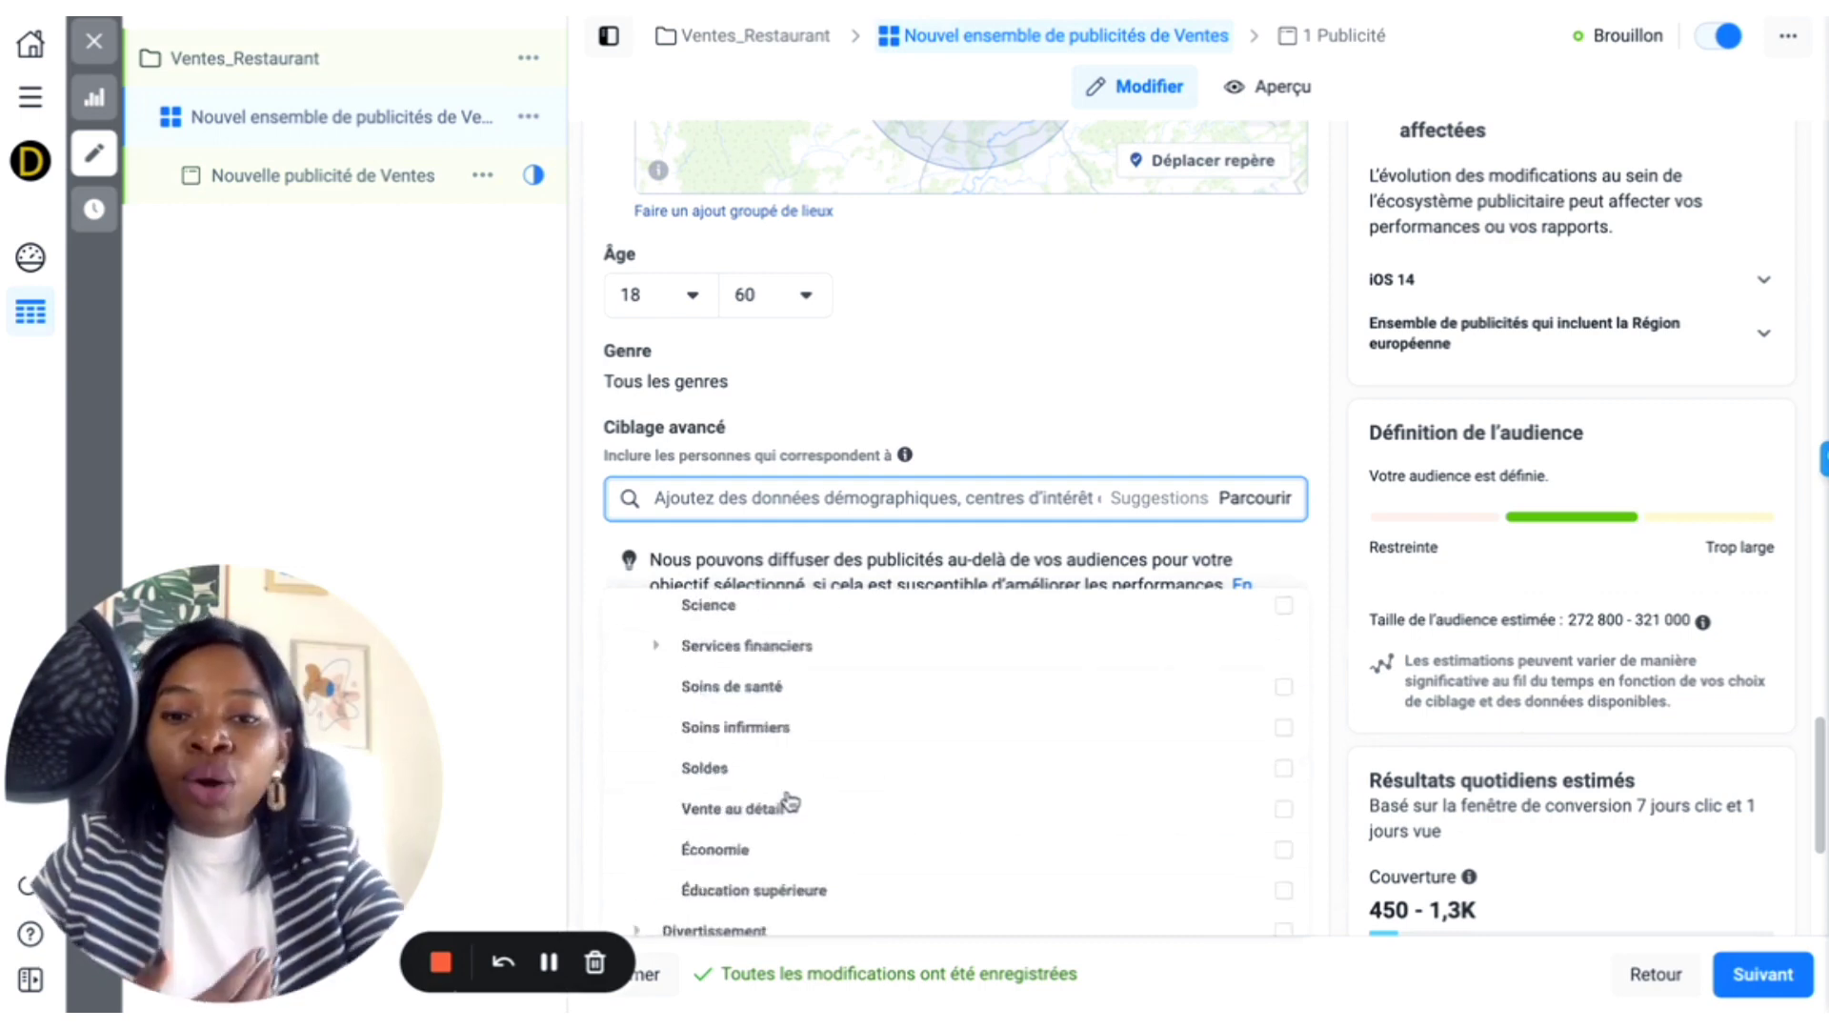
mouse_move(789, 798)
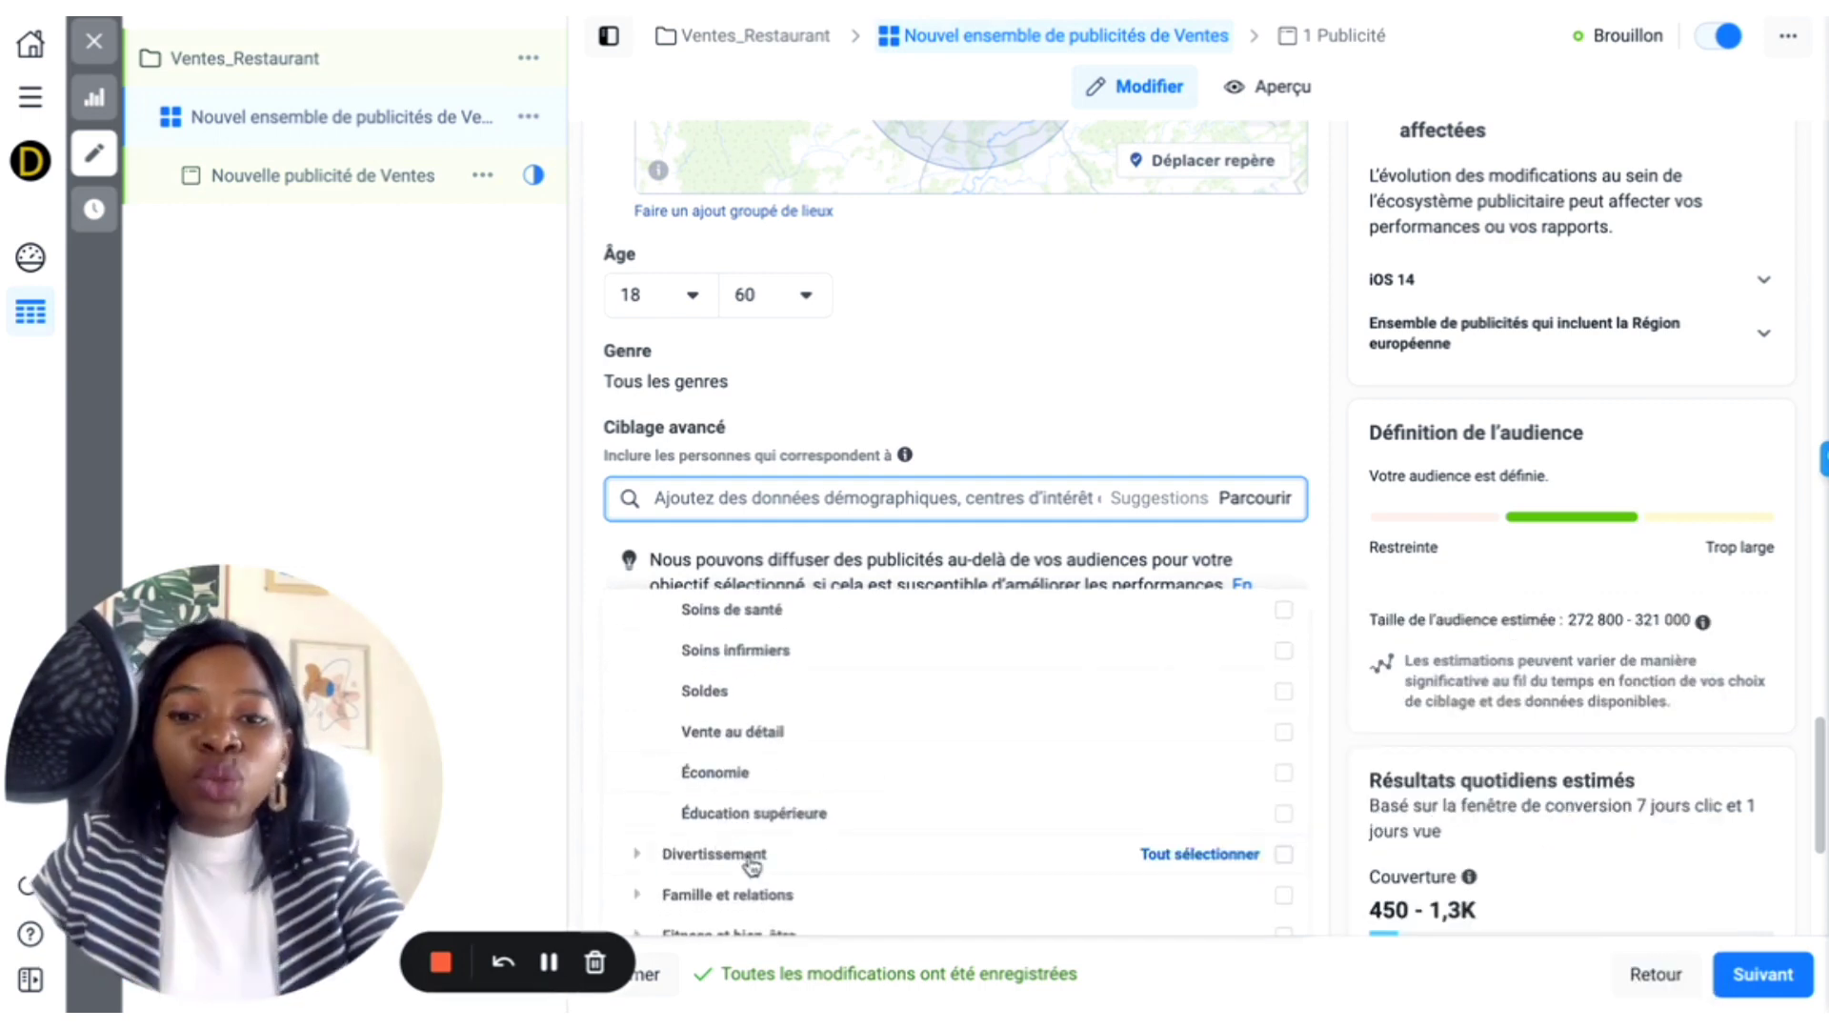
scroll(734, 843, "down", 2)
scroll(705, 836, "down", 5)
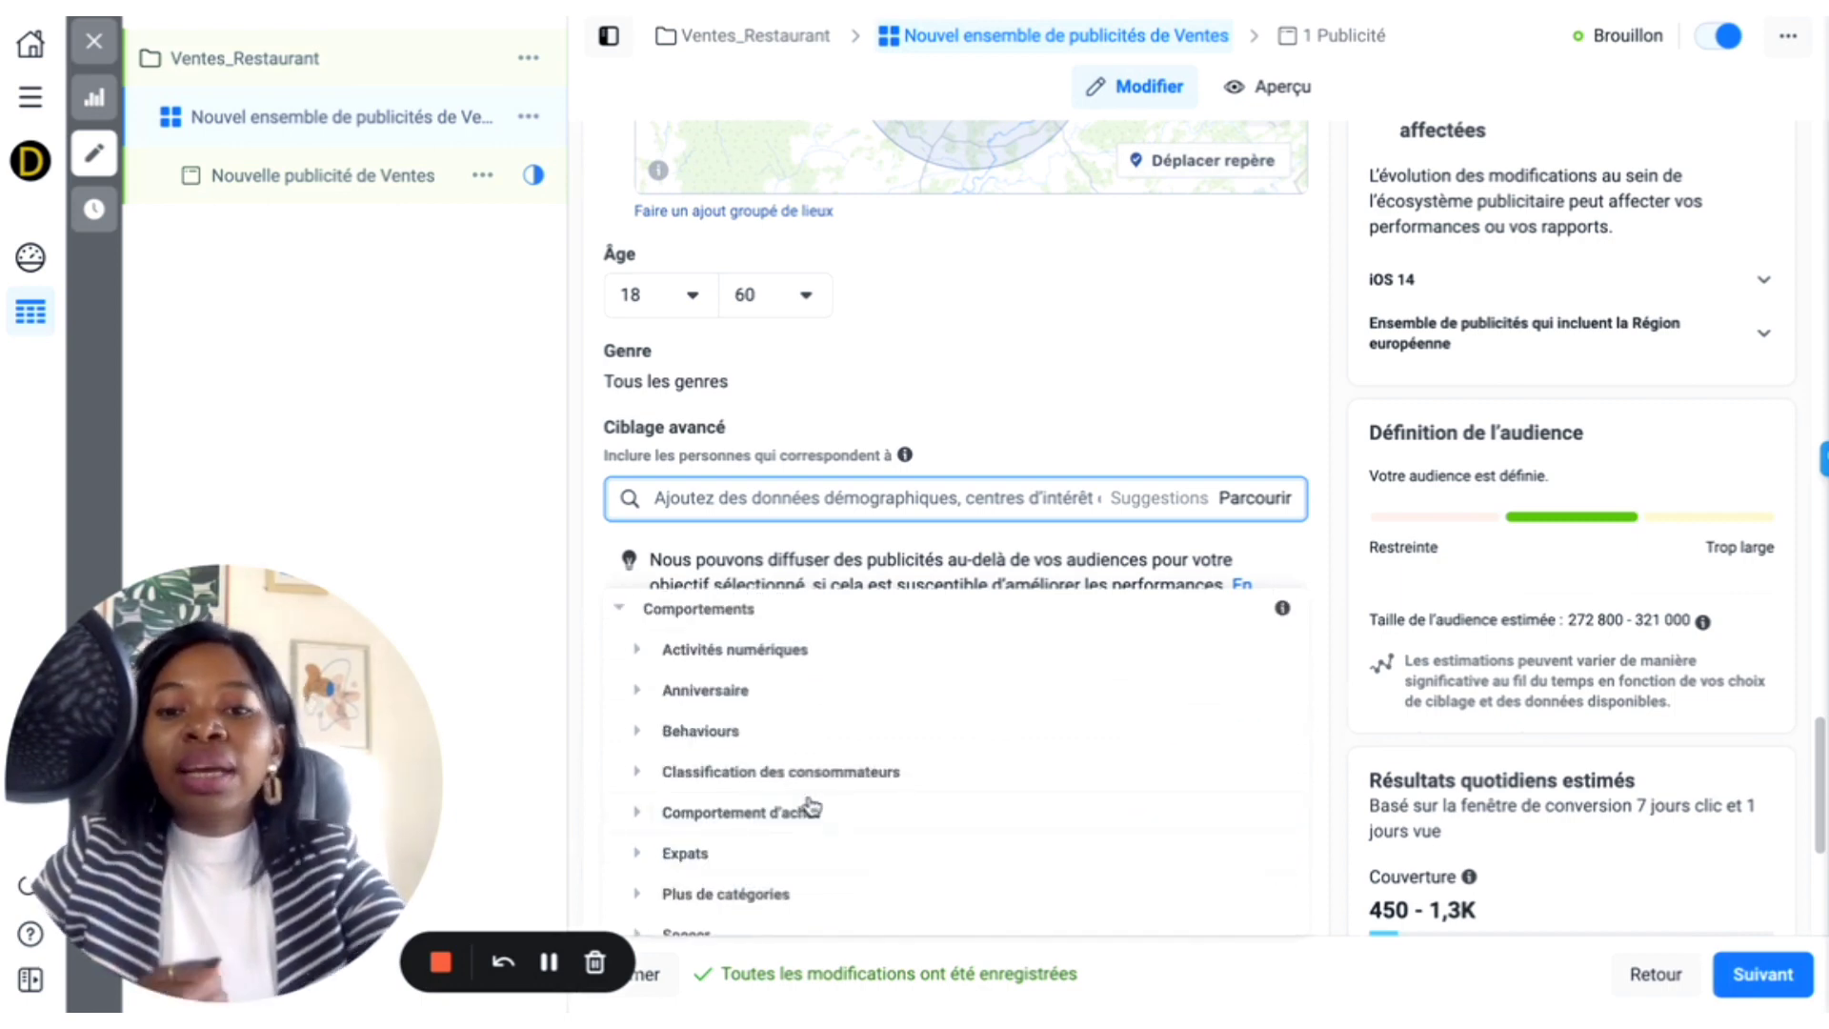
scroll(811, 807, "down", 1)
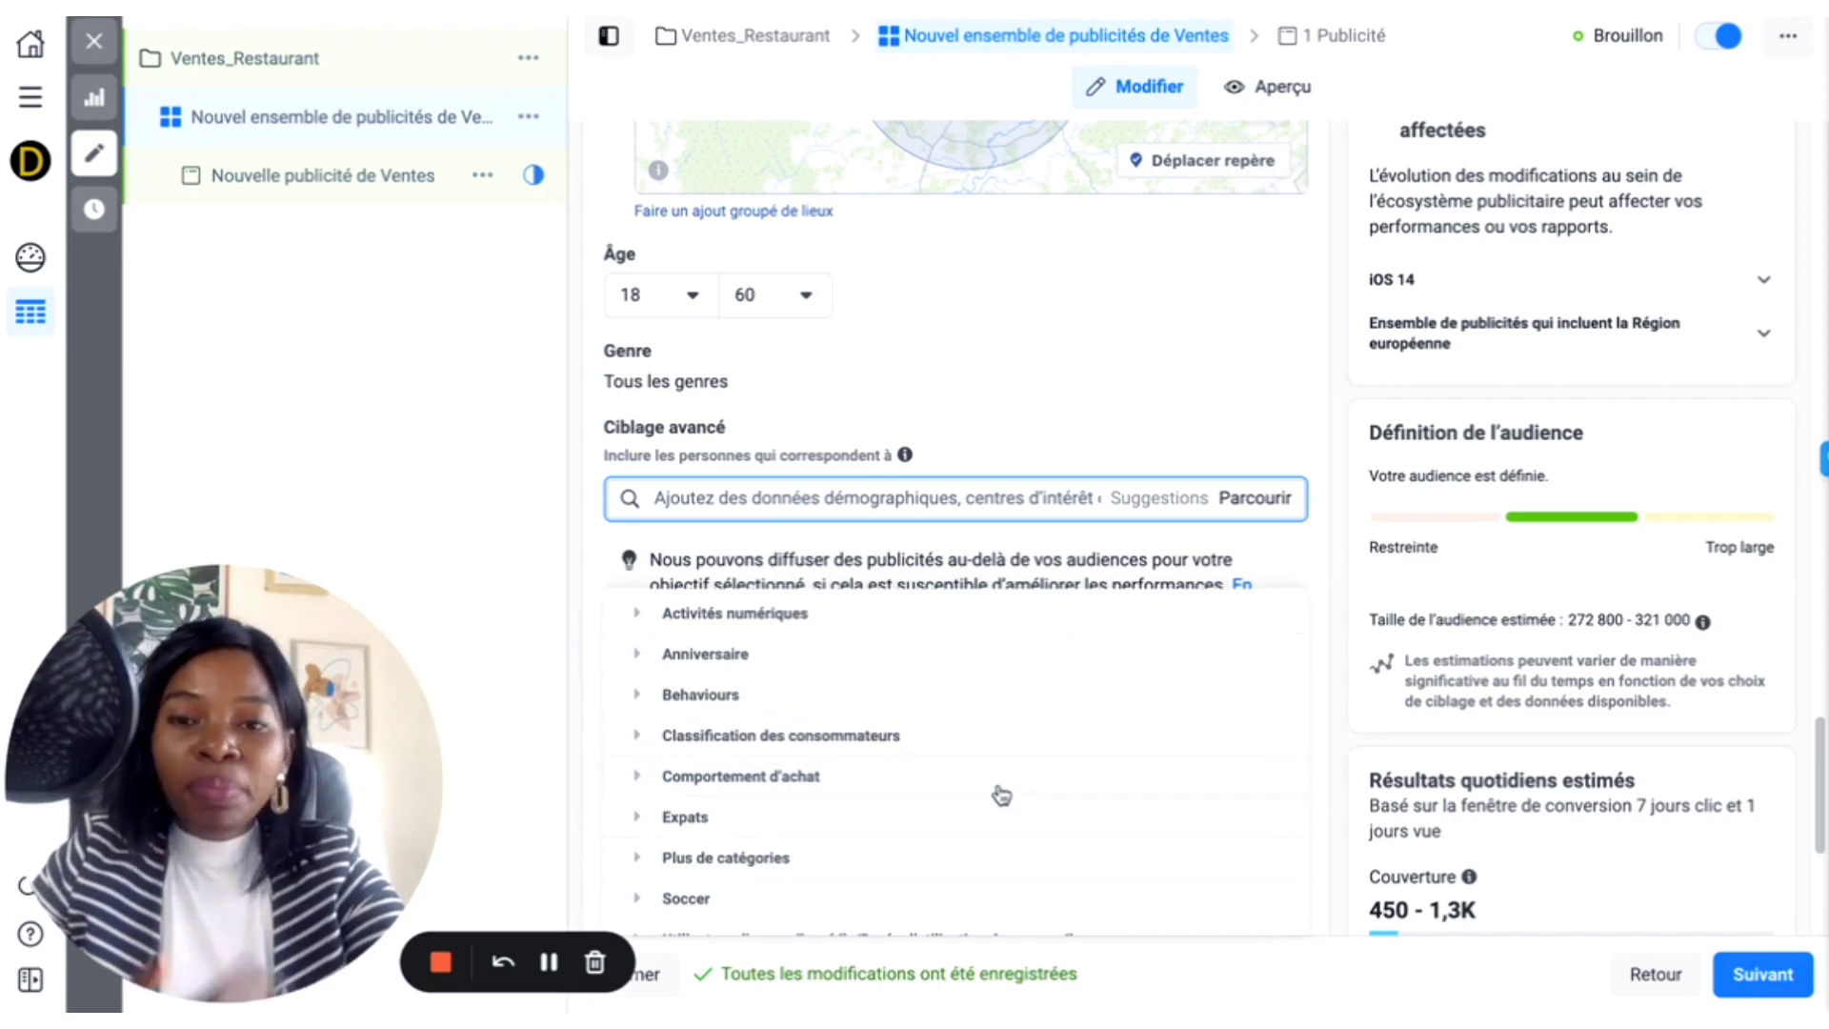
scroll(1001, 795, "up", 3)
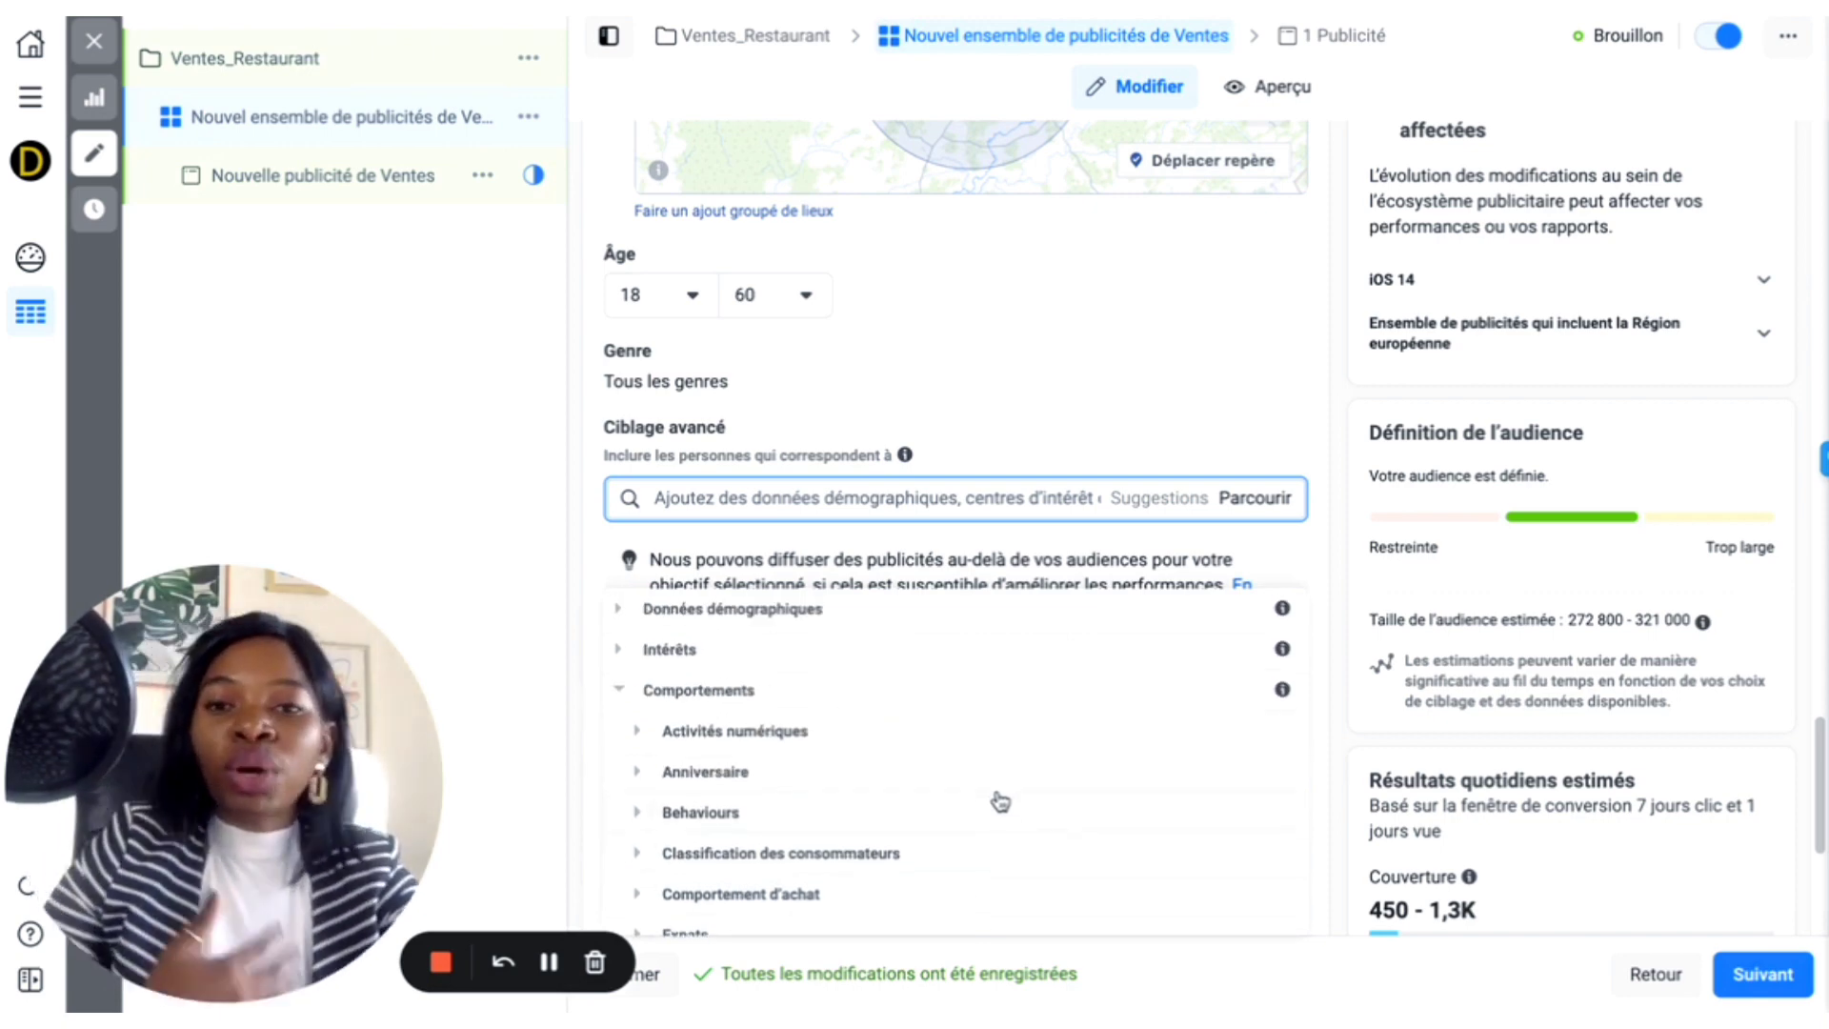
Step: Examine the life event options (Évènements marquants) within the demographic data for advanced targeting
left_click(621, 610)
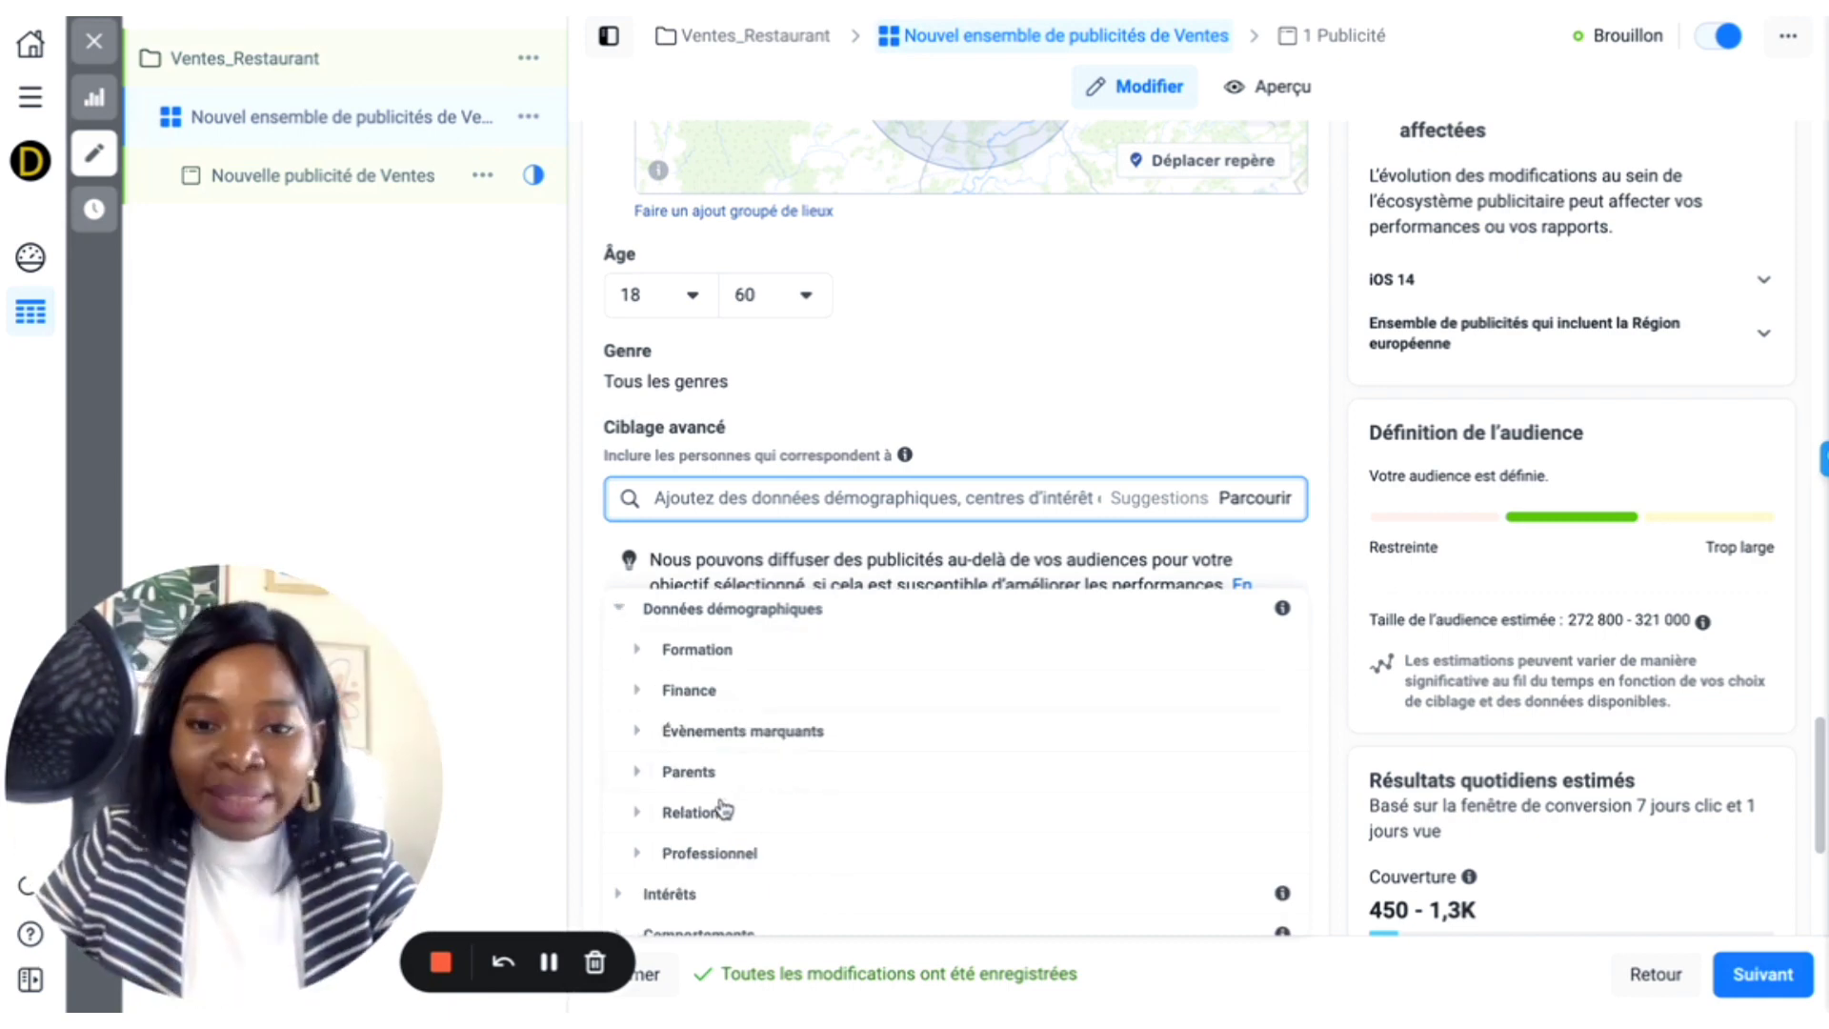
scroll(714, 815, "down", 1)
left_click(637, 721)
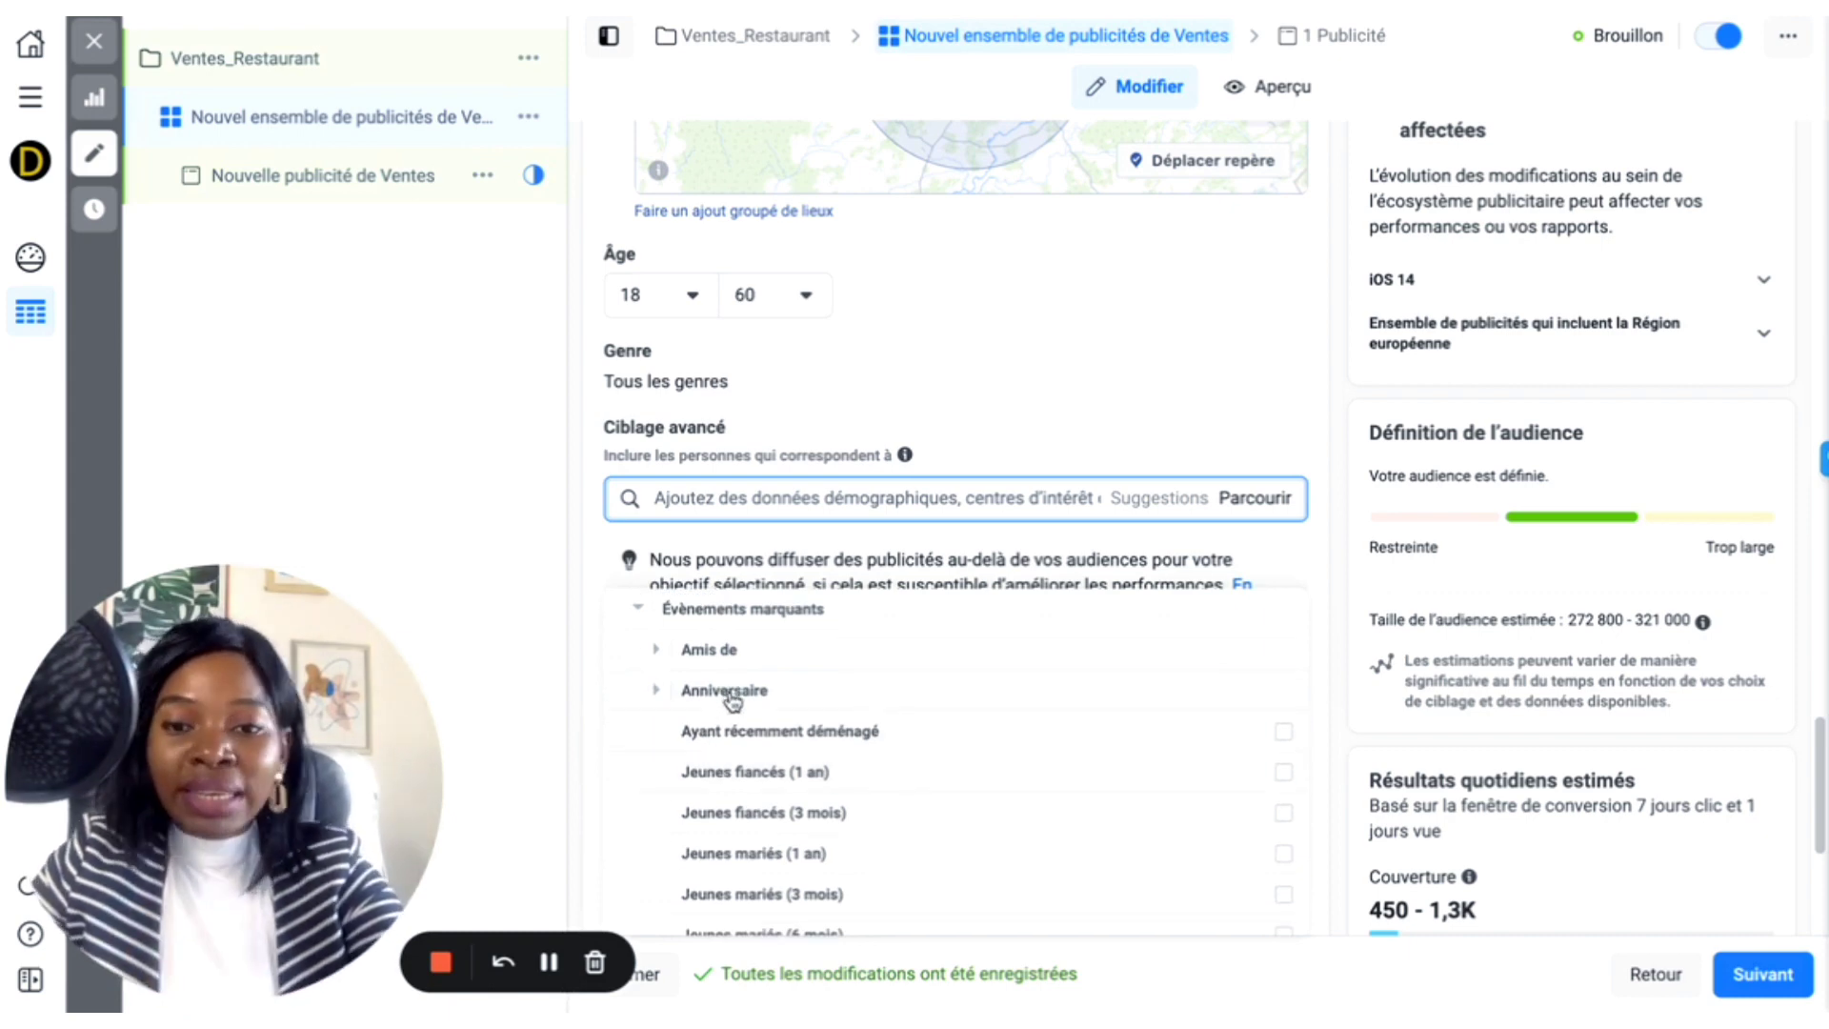
scroll(786, 782, "down", 3)
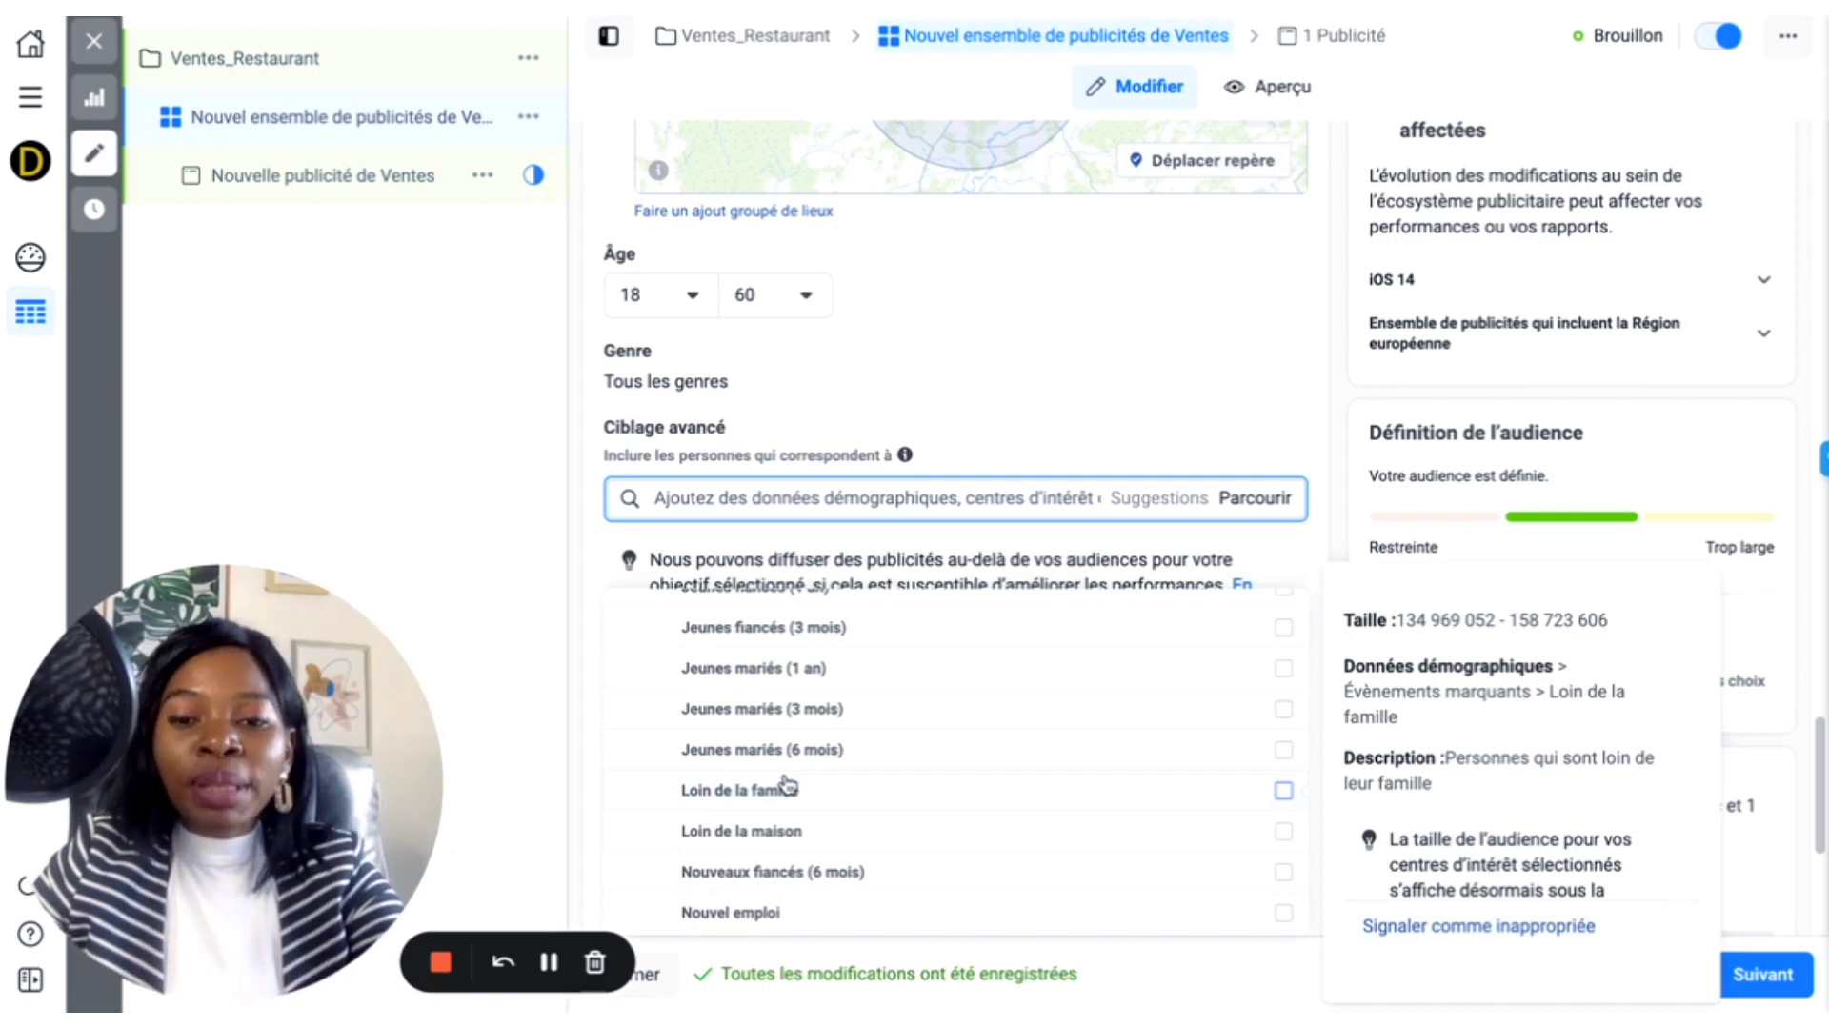
scroll(787, 783, "down", 2)
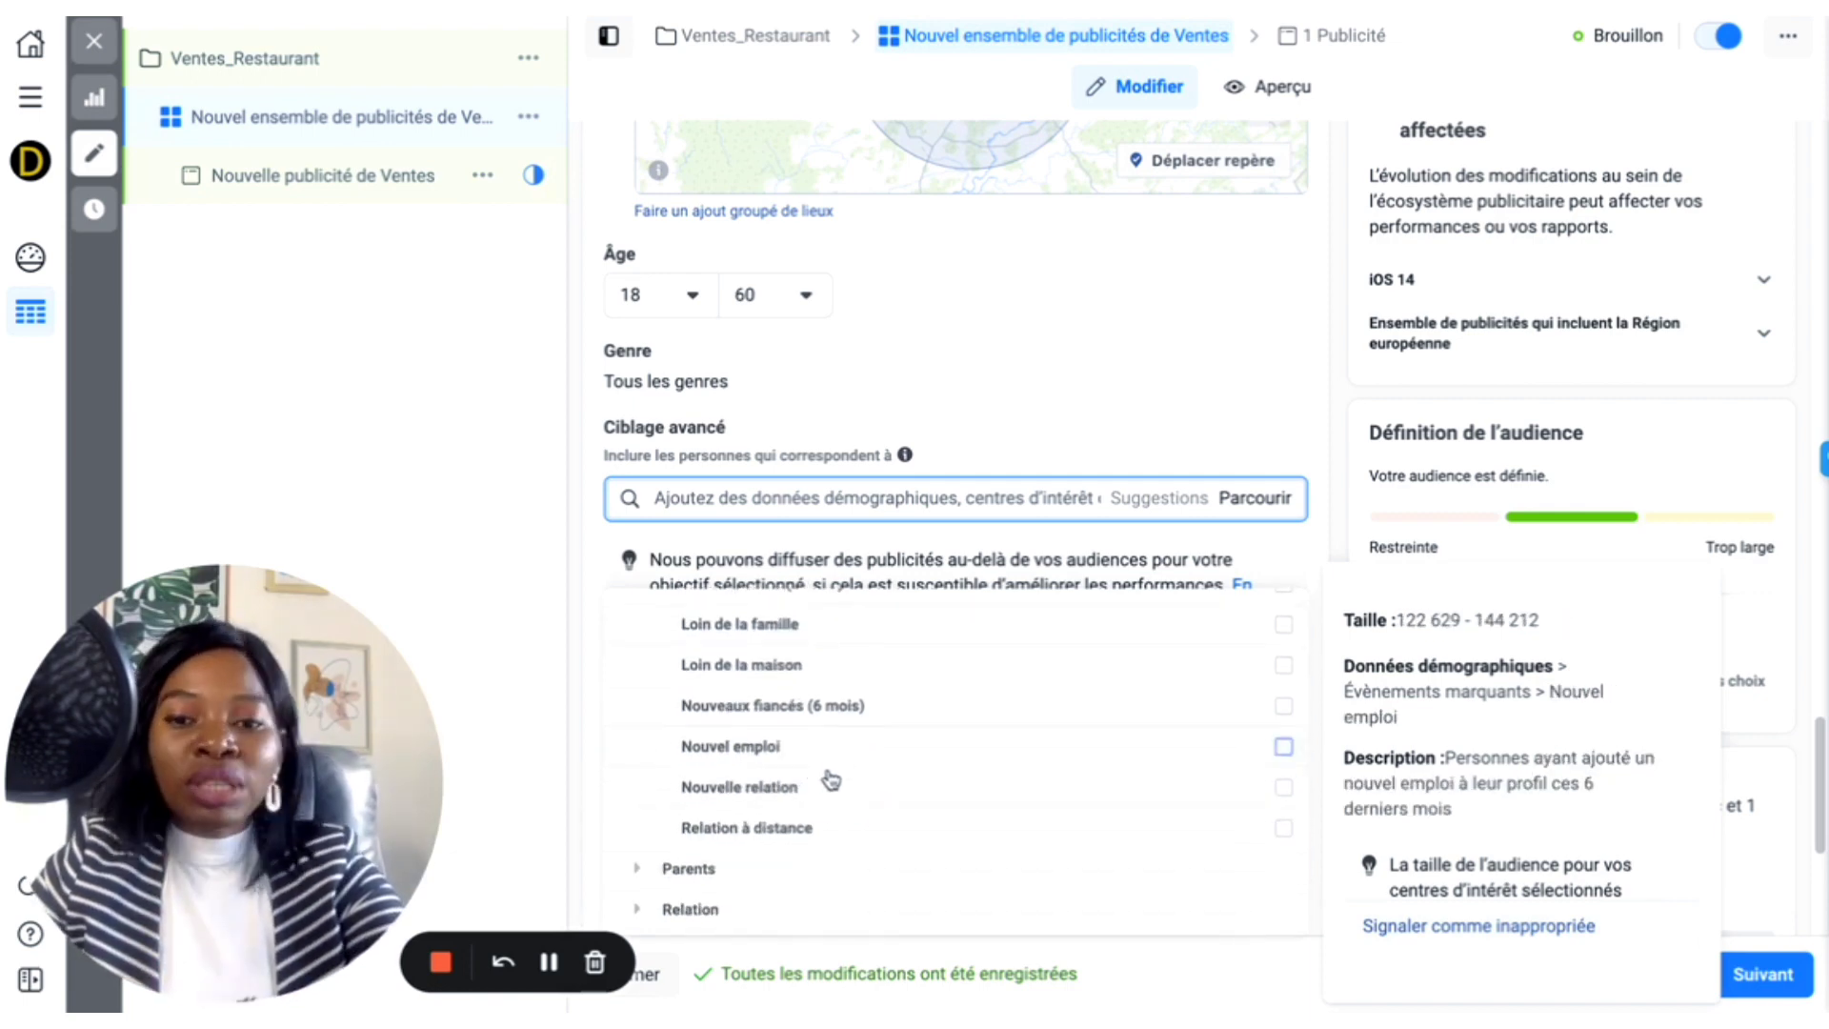
scroll(820, 763, "up", 5)
Step: Search advanced targeting for restaurant-related criteria and add the interest Restauration rapide to the audience
left_click(752, 492)
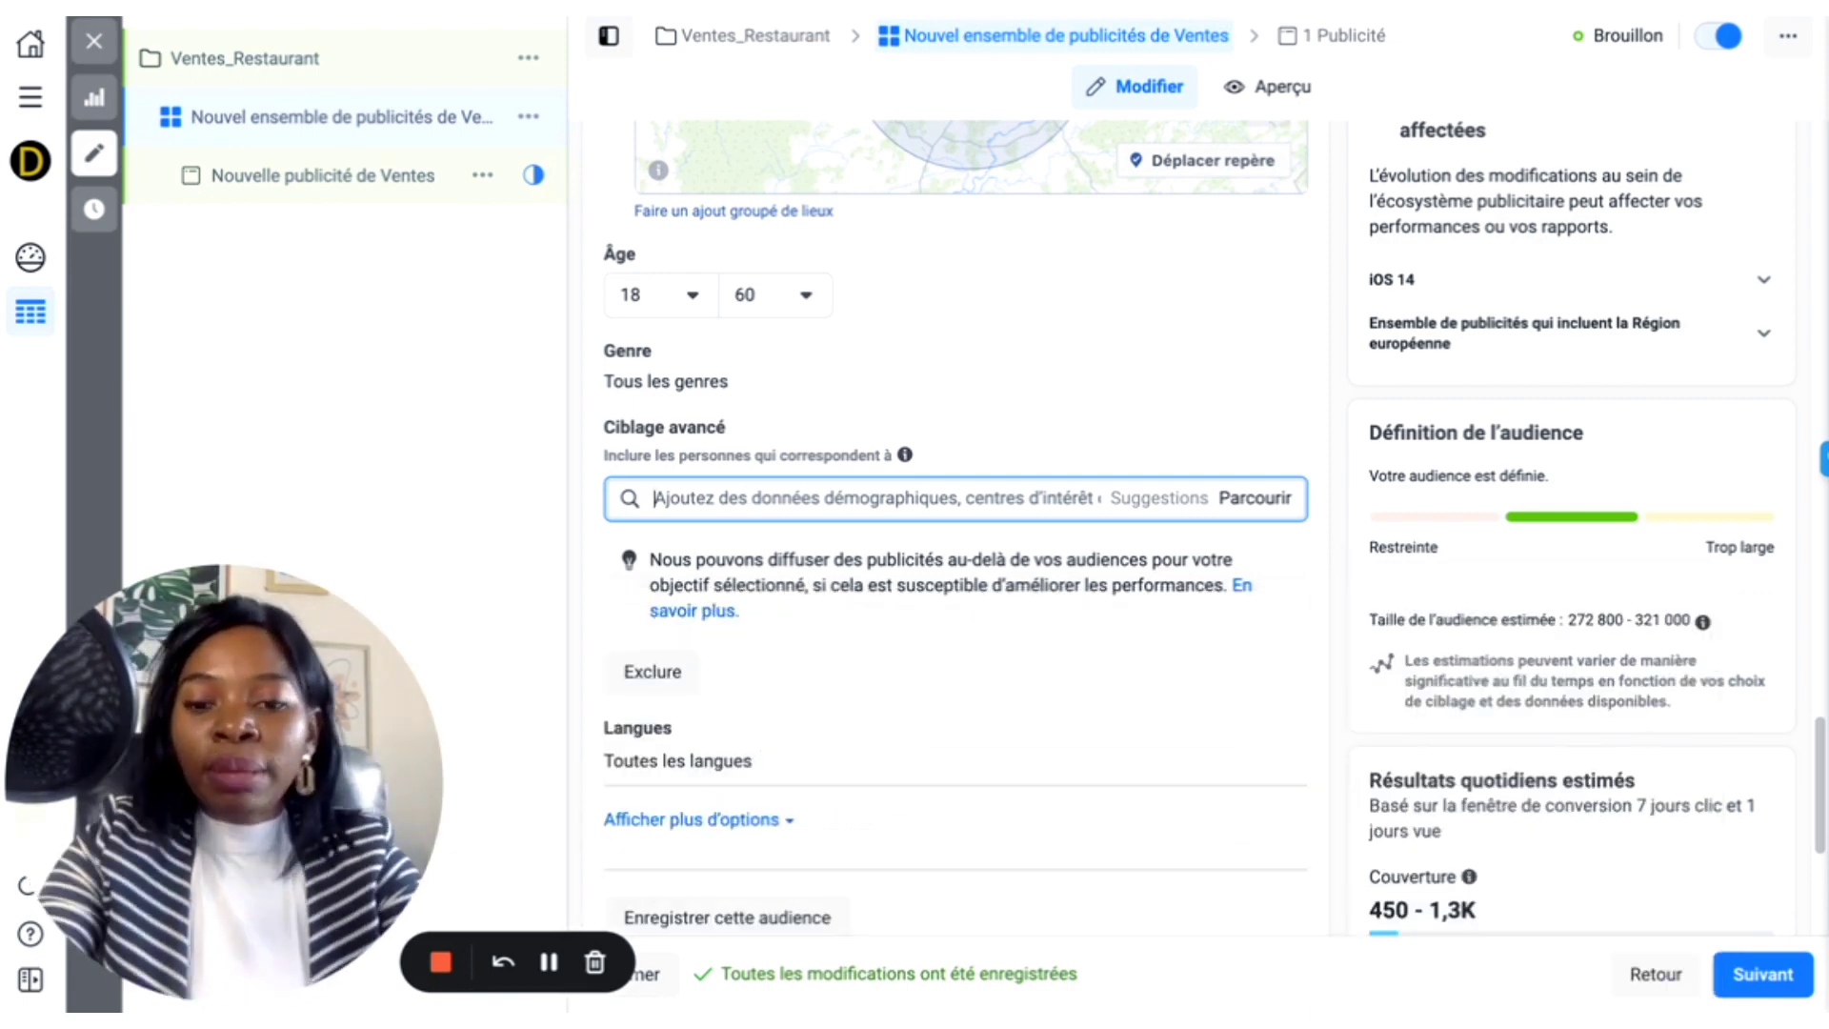
type("restaura")
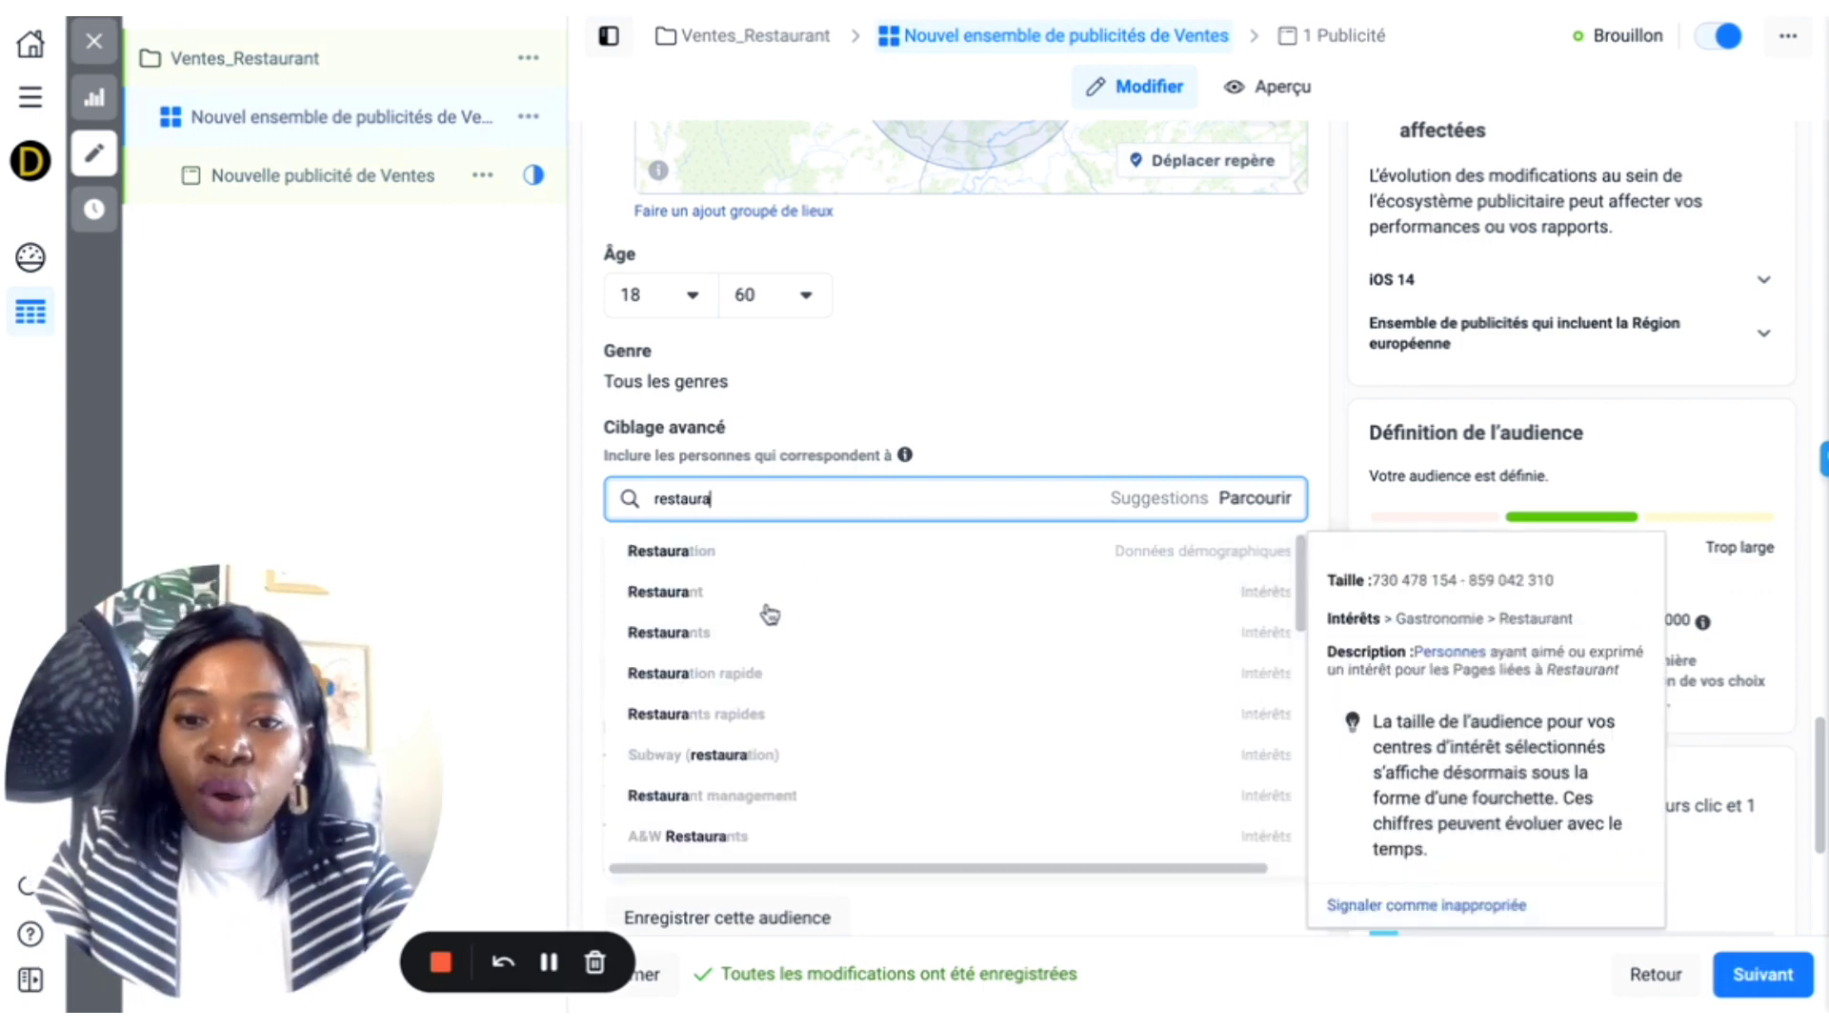
left_click(759, 674)
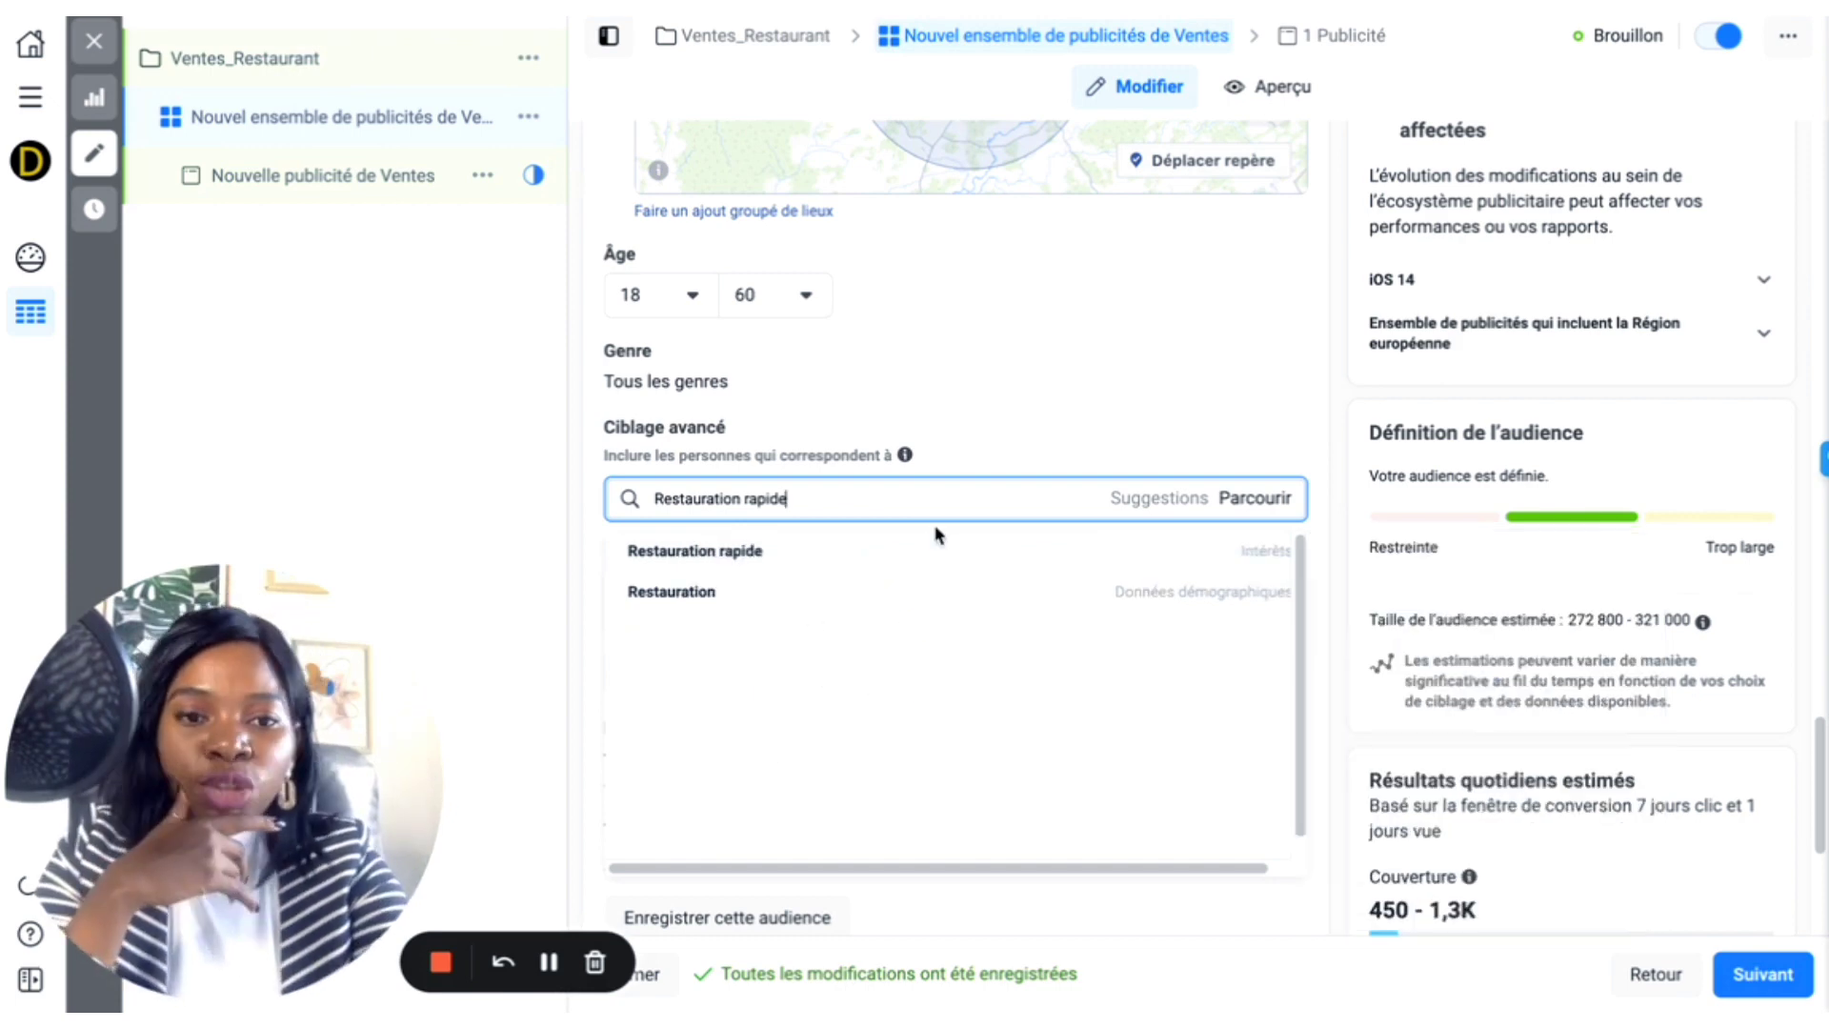
mouse_move(921, 568)
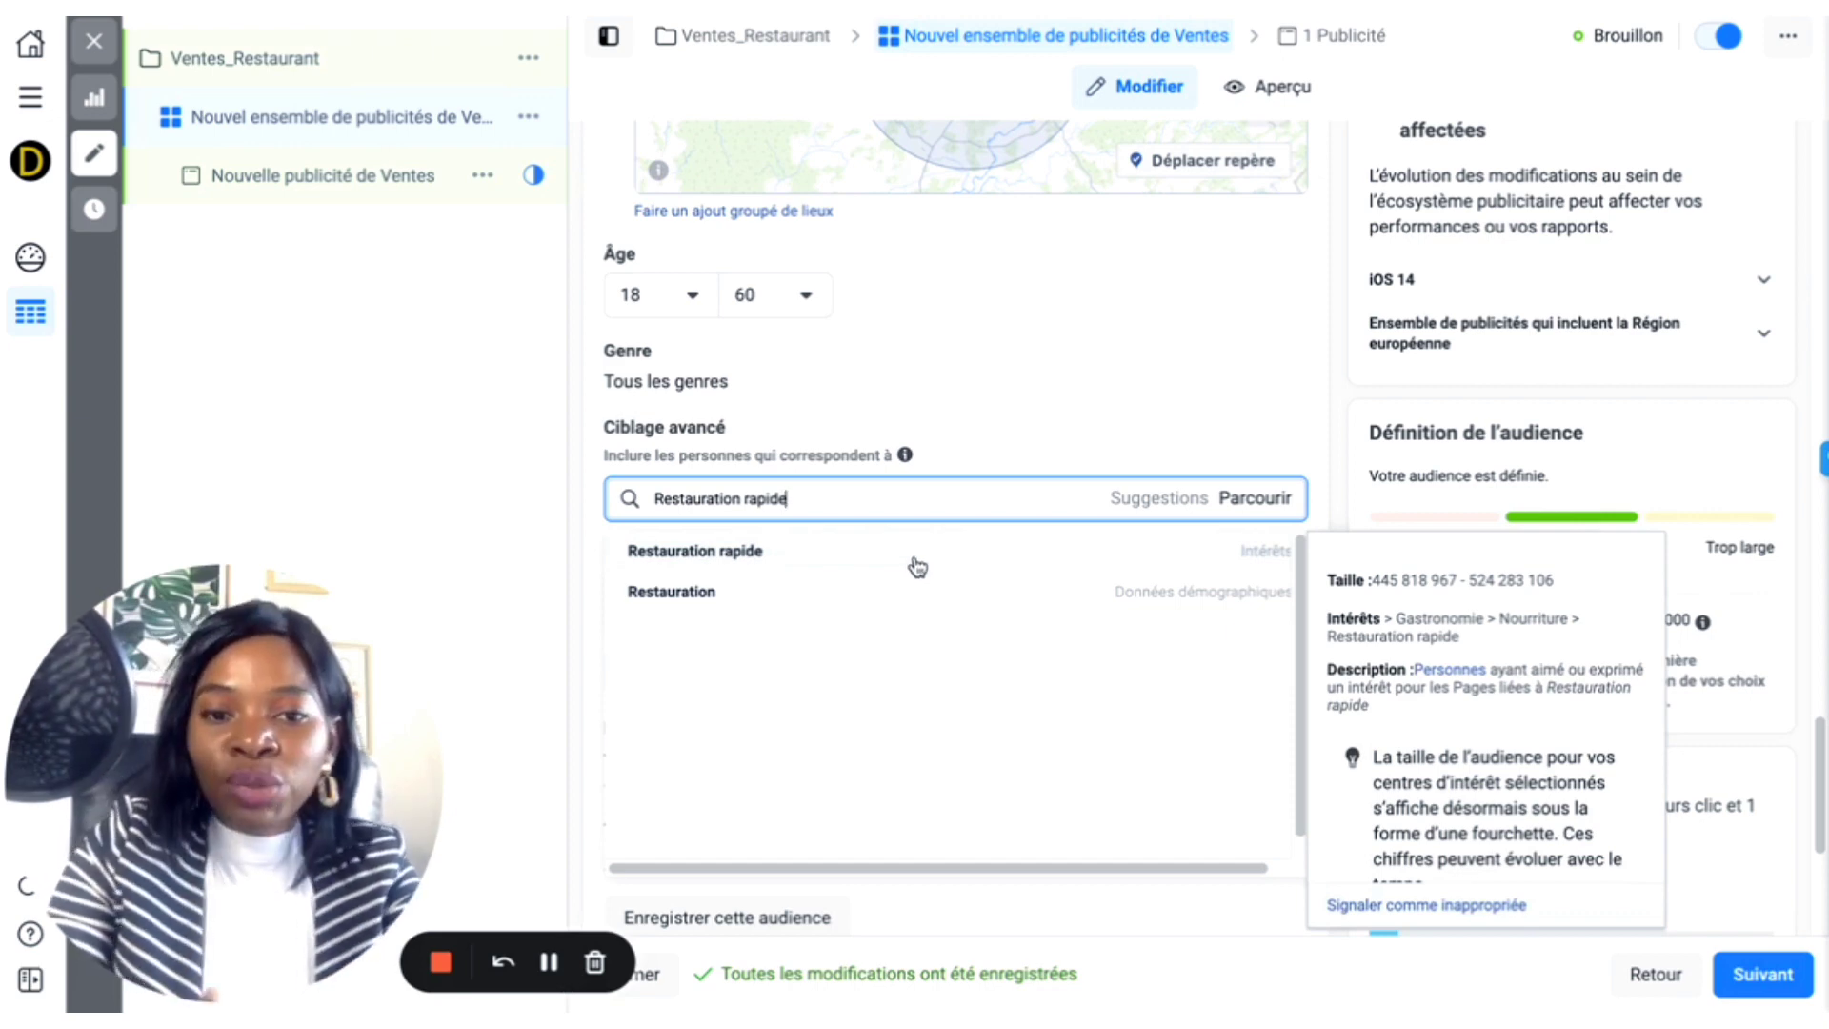
left_click(917, 567)
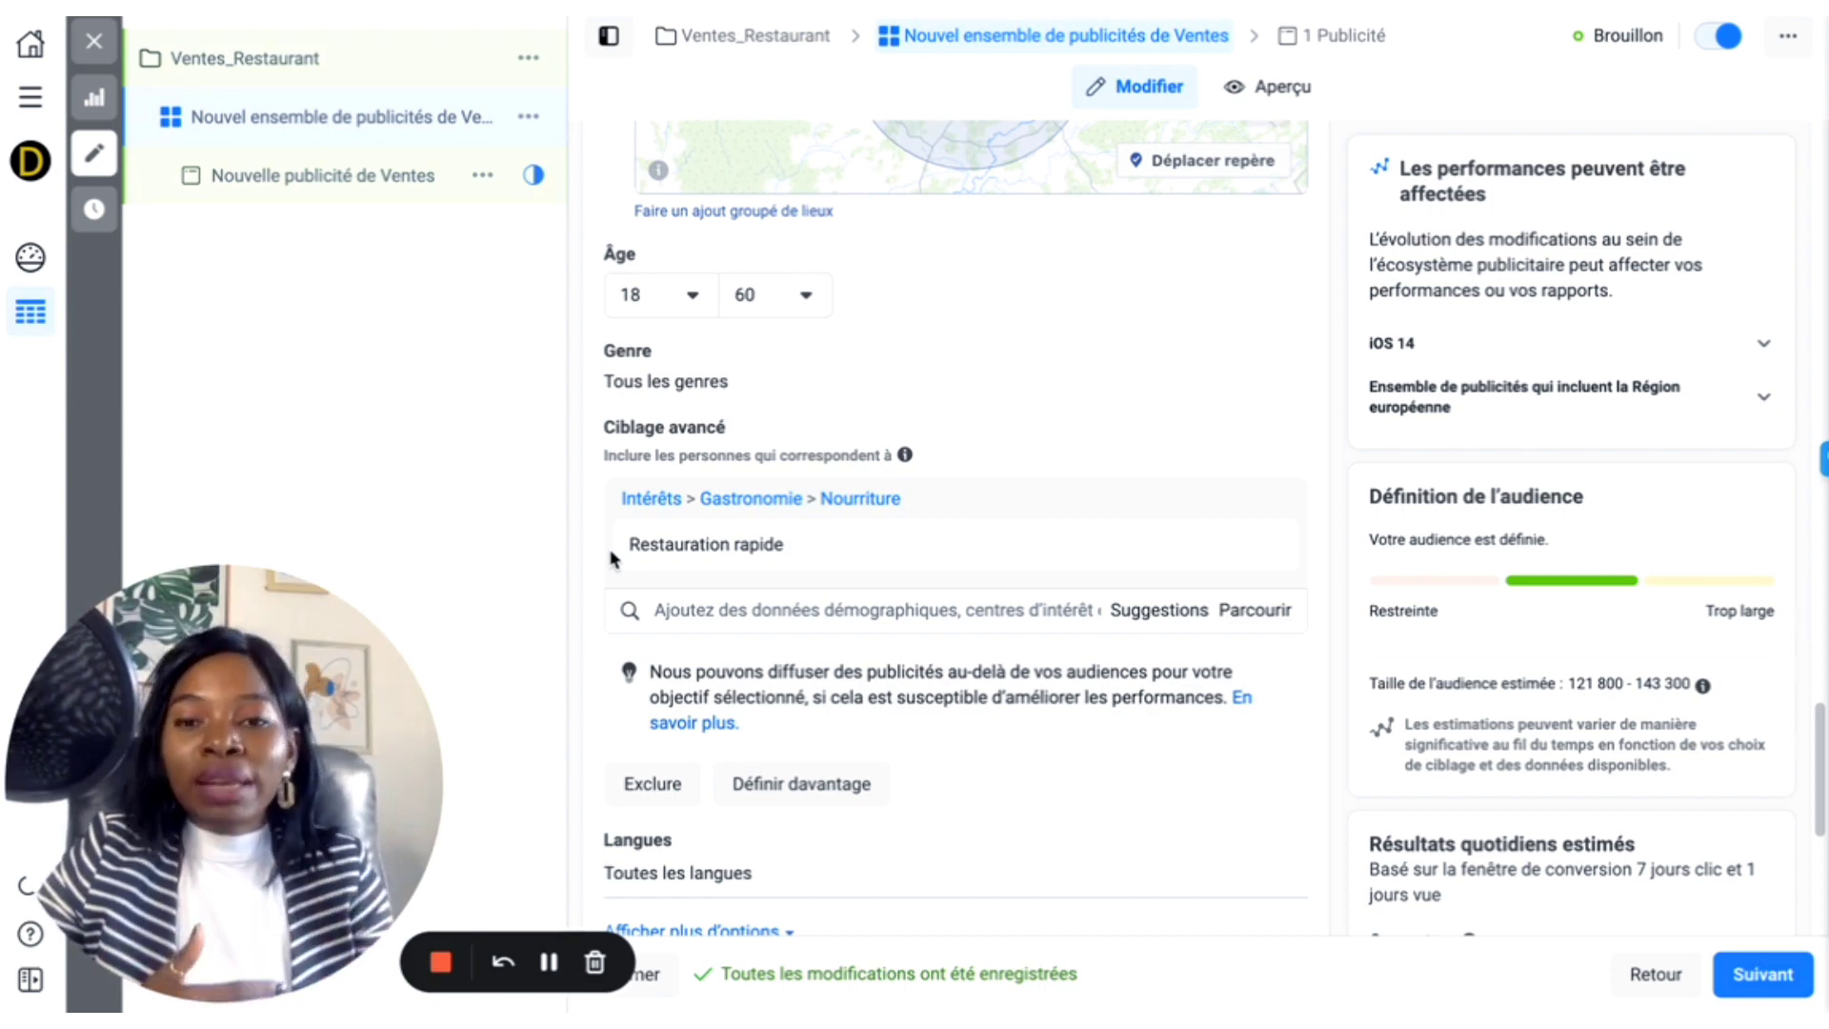
Step: Narrow the audience to people who must also match the Auto-entrepreneur interest, and remove the Owner and Founder job title
left_click(816, 797)
scroll(777, 807, "down", 1)
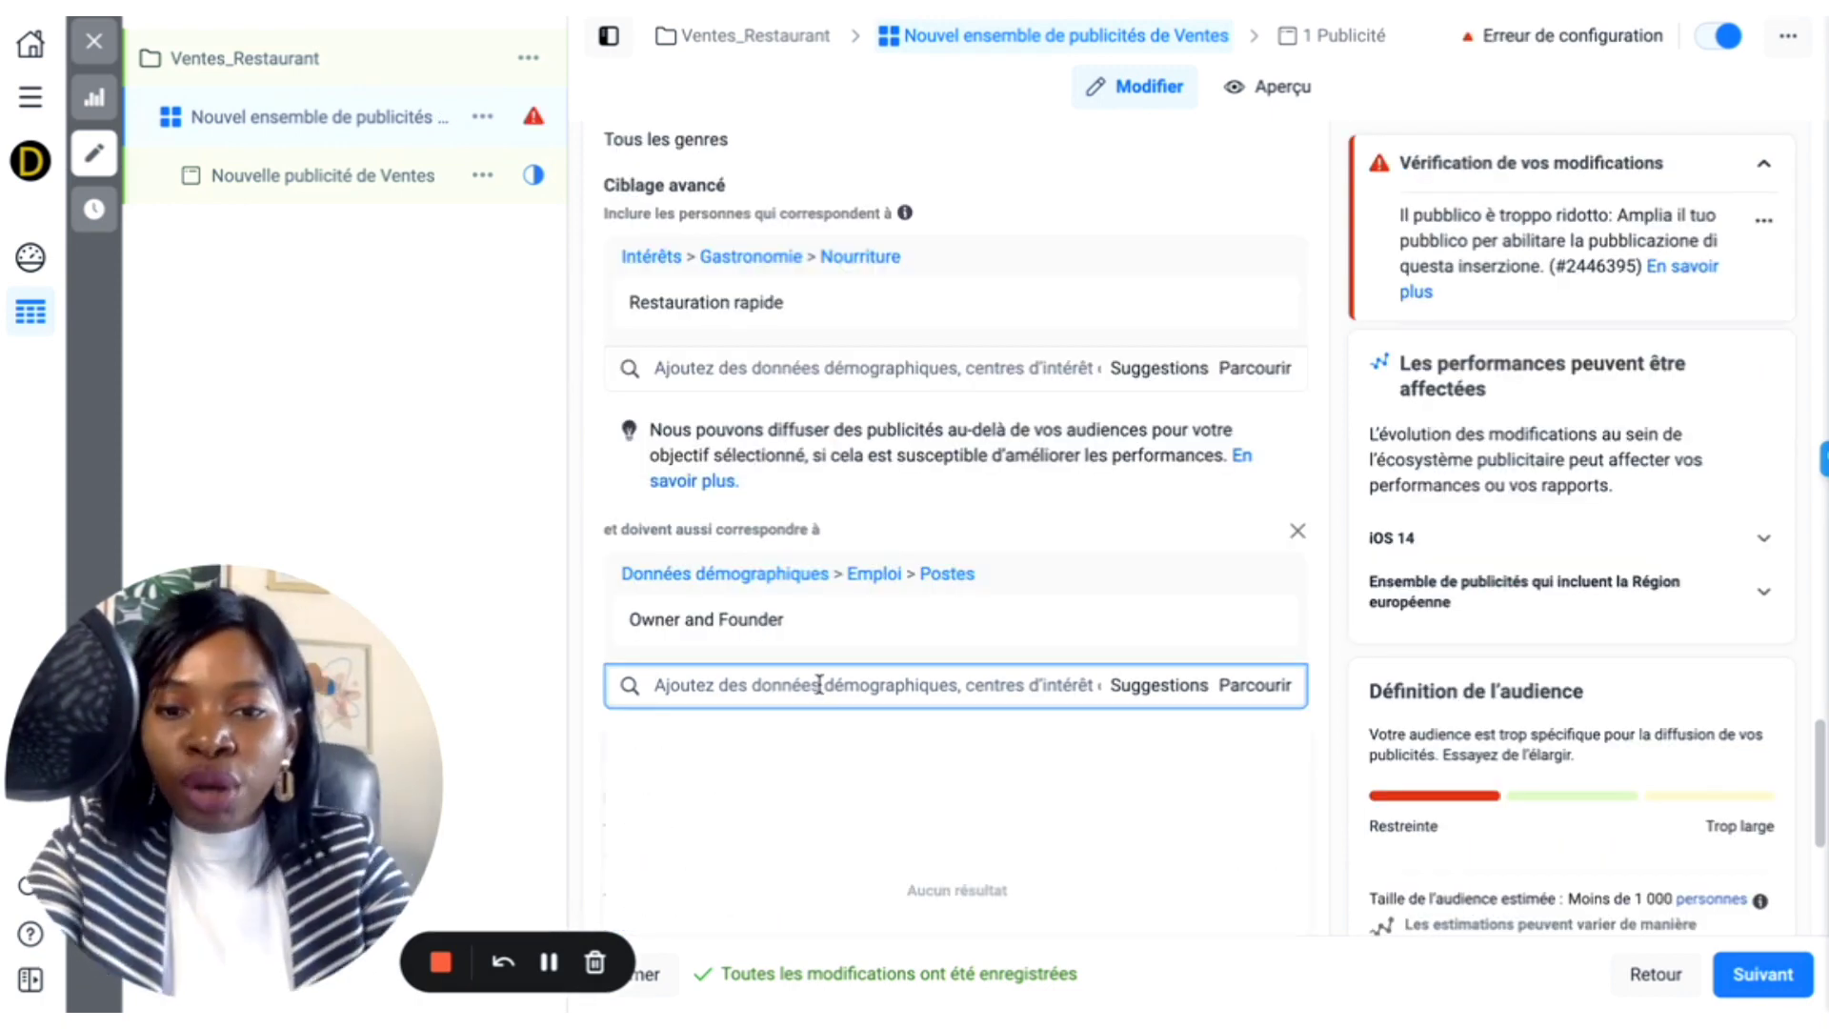
type("A")
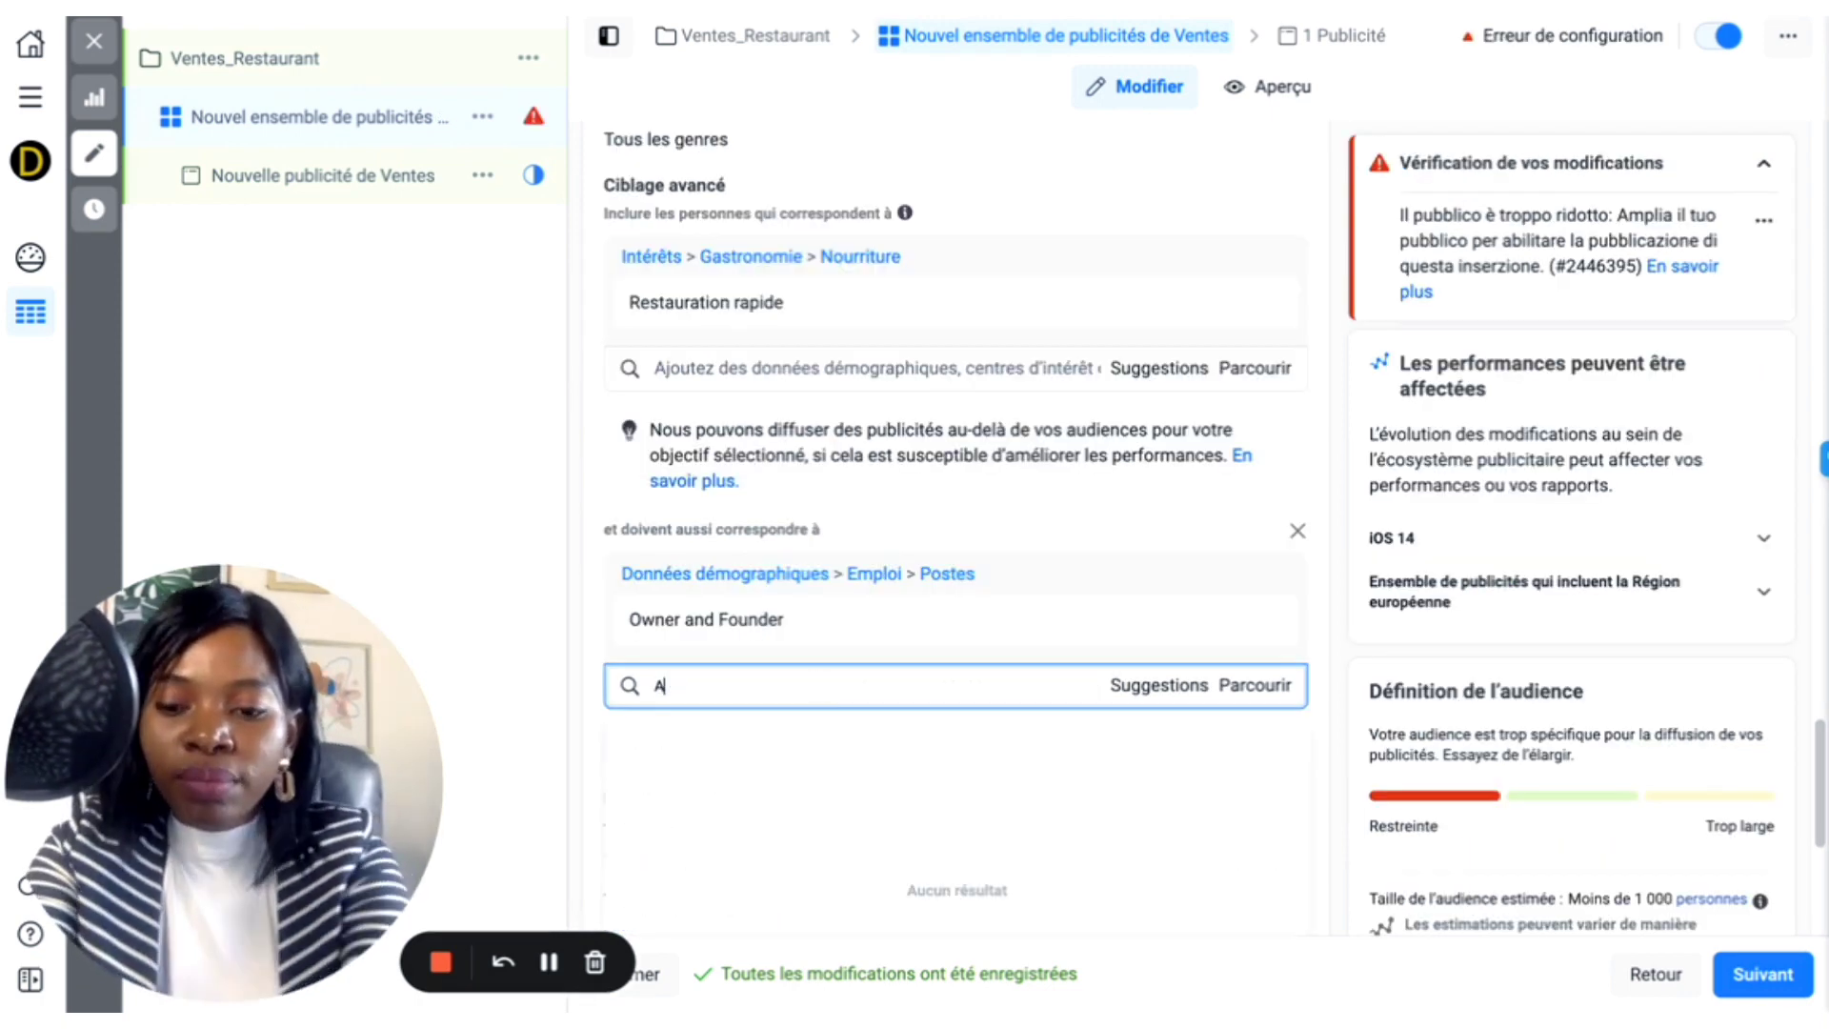
type("uto-en")
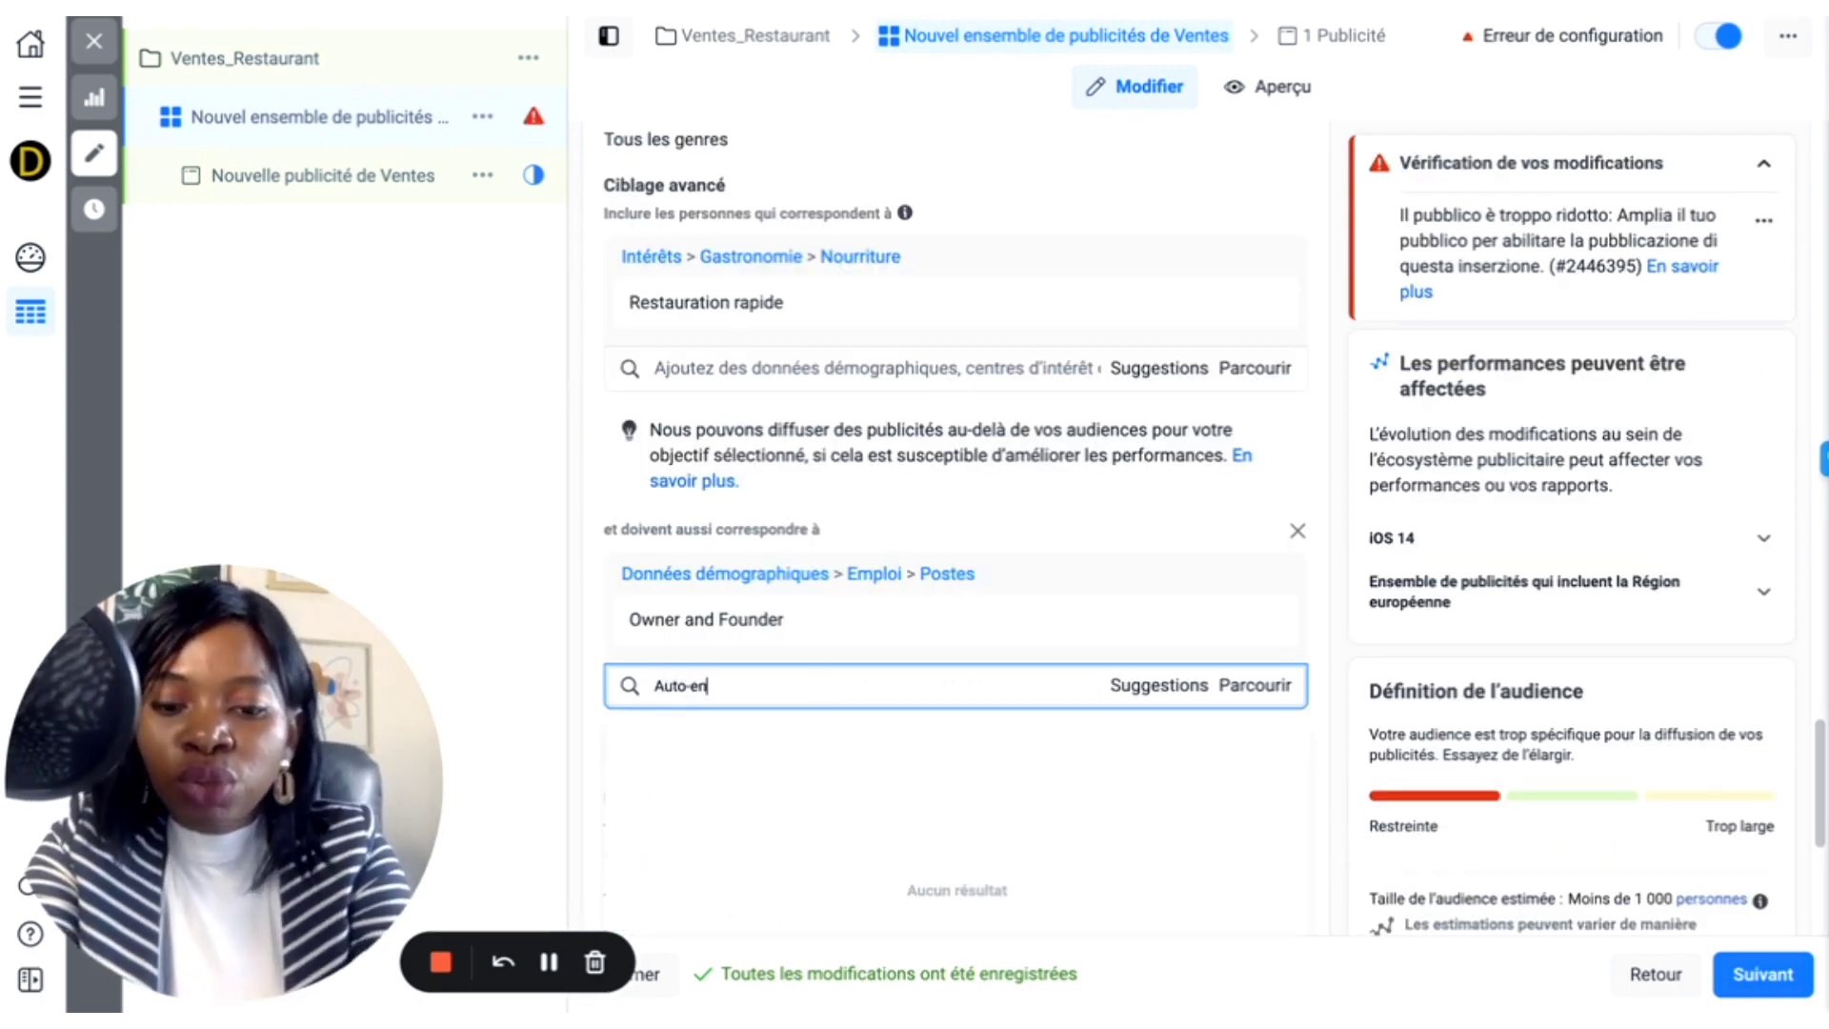
type("trepreneur")
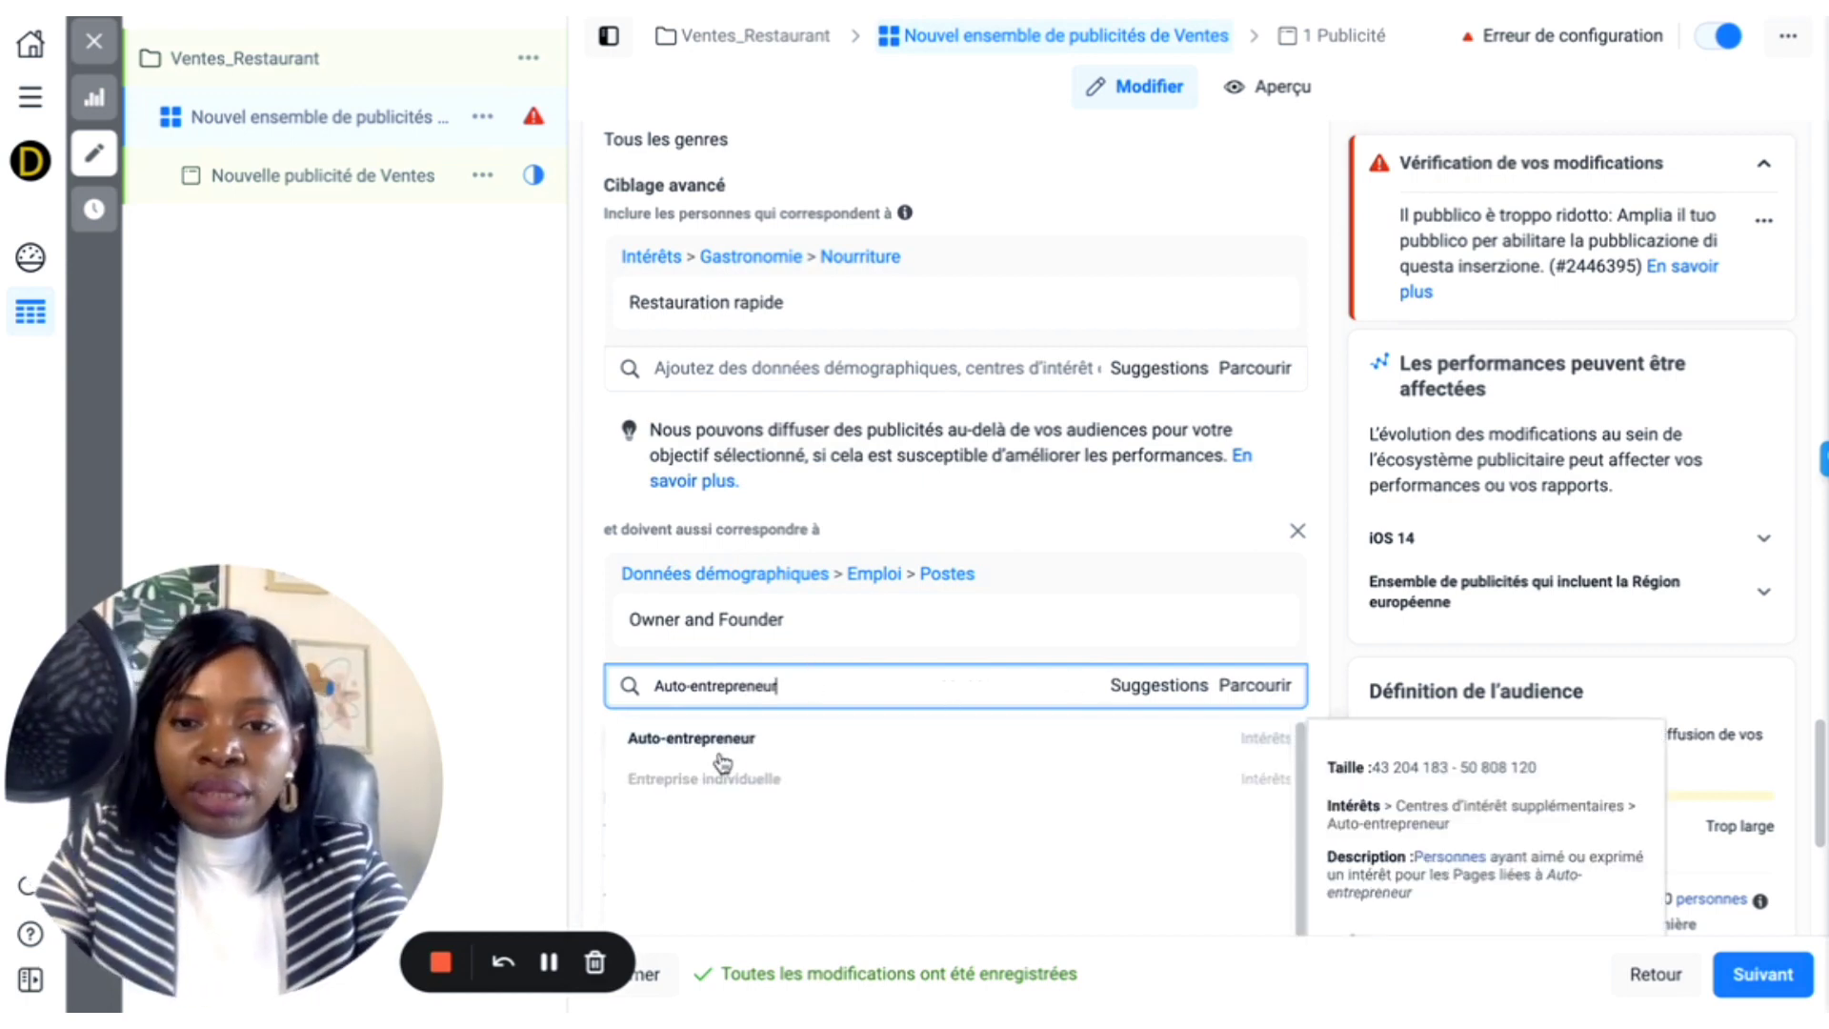
left_click(721, 748)
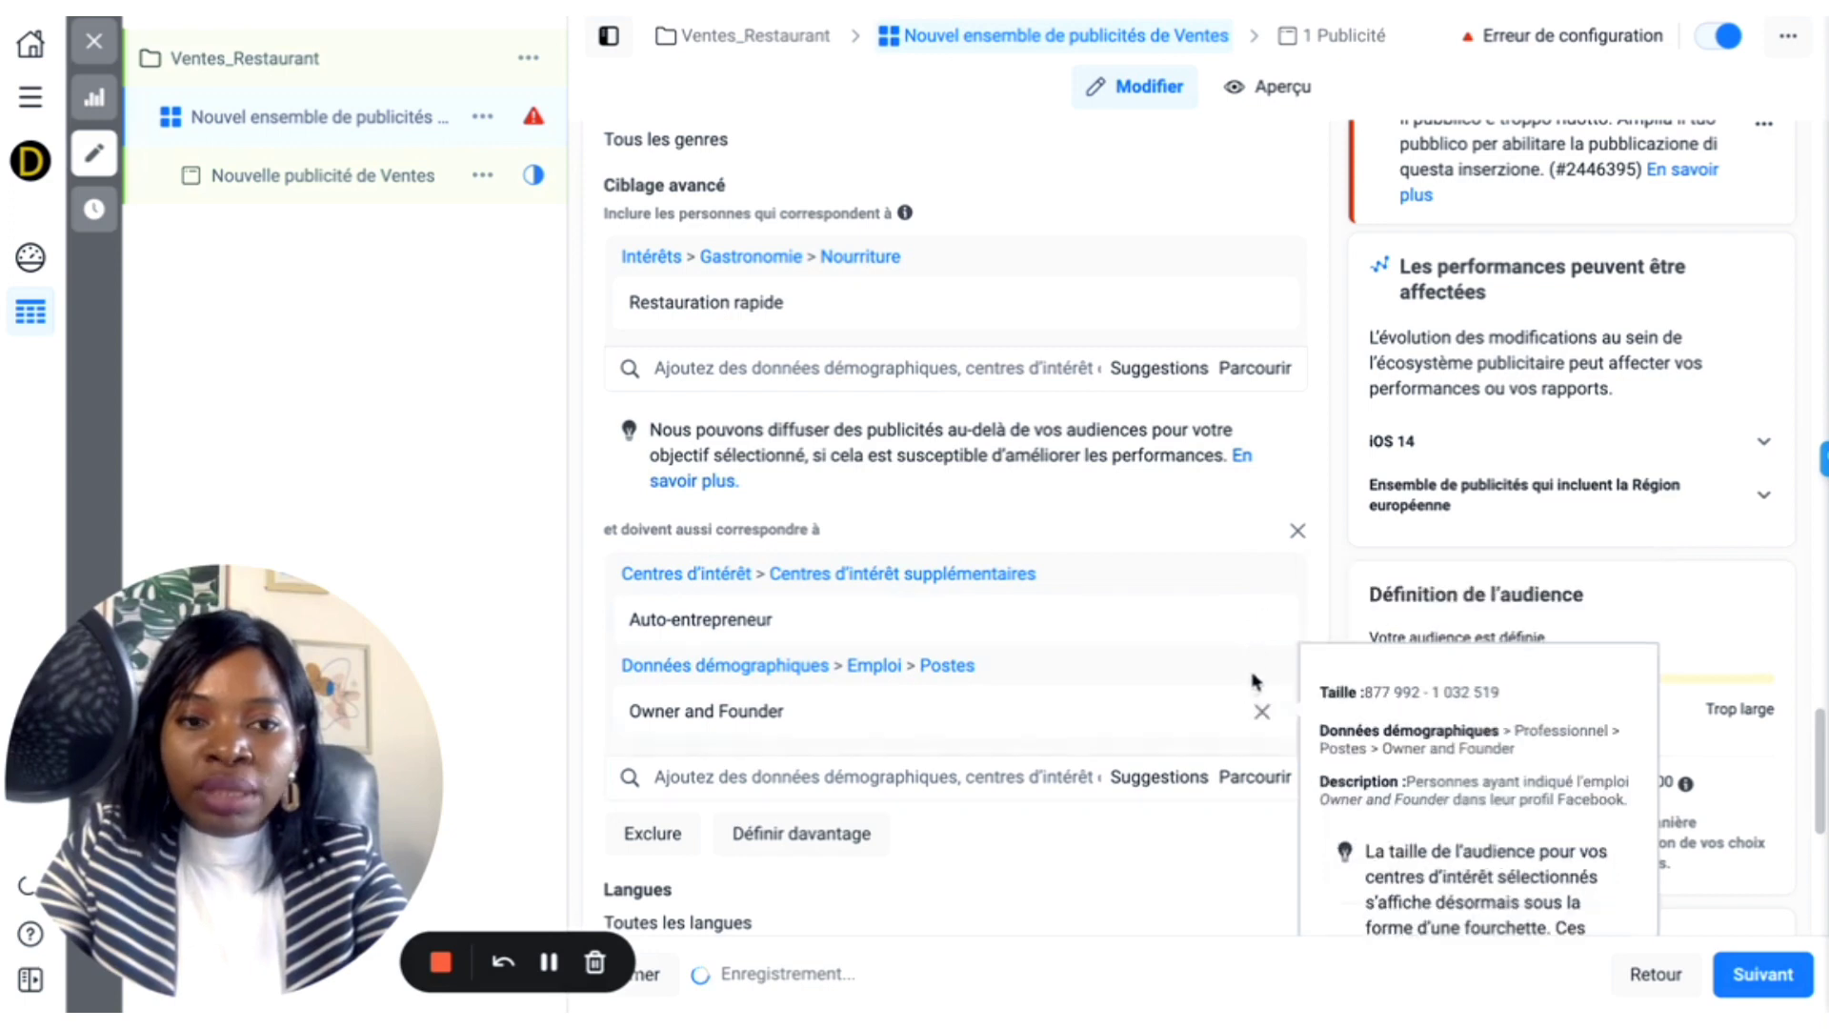
left_click(1262, 716)
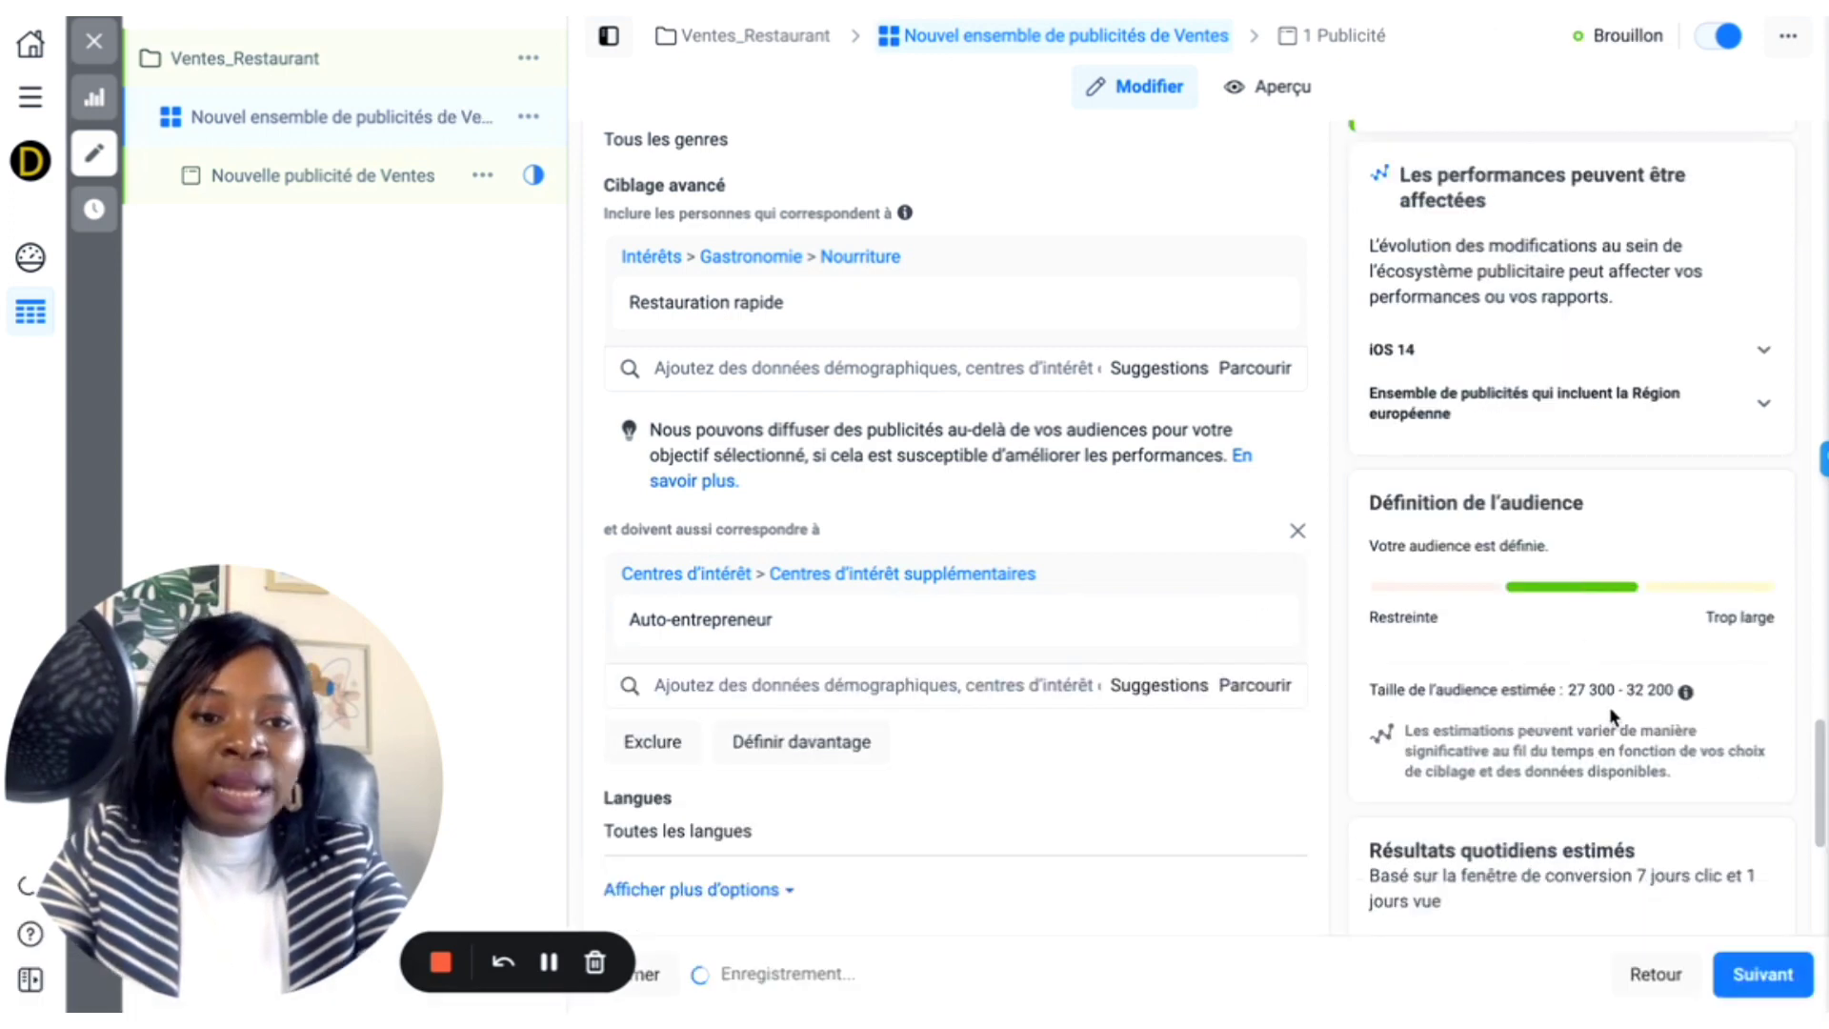
Step: Add the suggested behaviour Propriétaires de petite entreprise to the criteria the audience must also match
left_click(1158, 686)
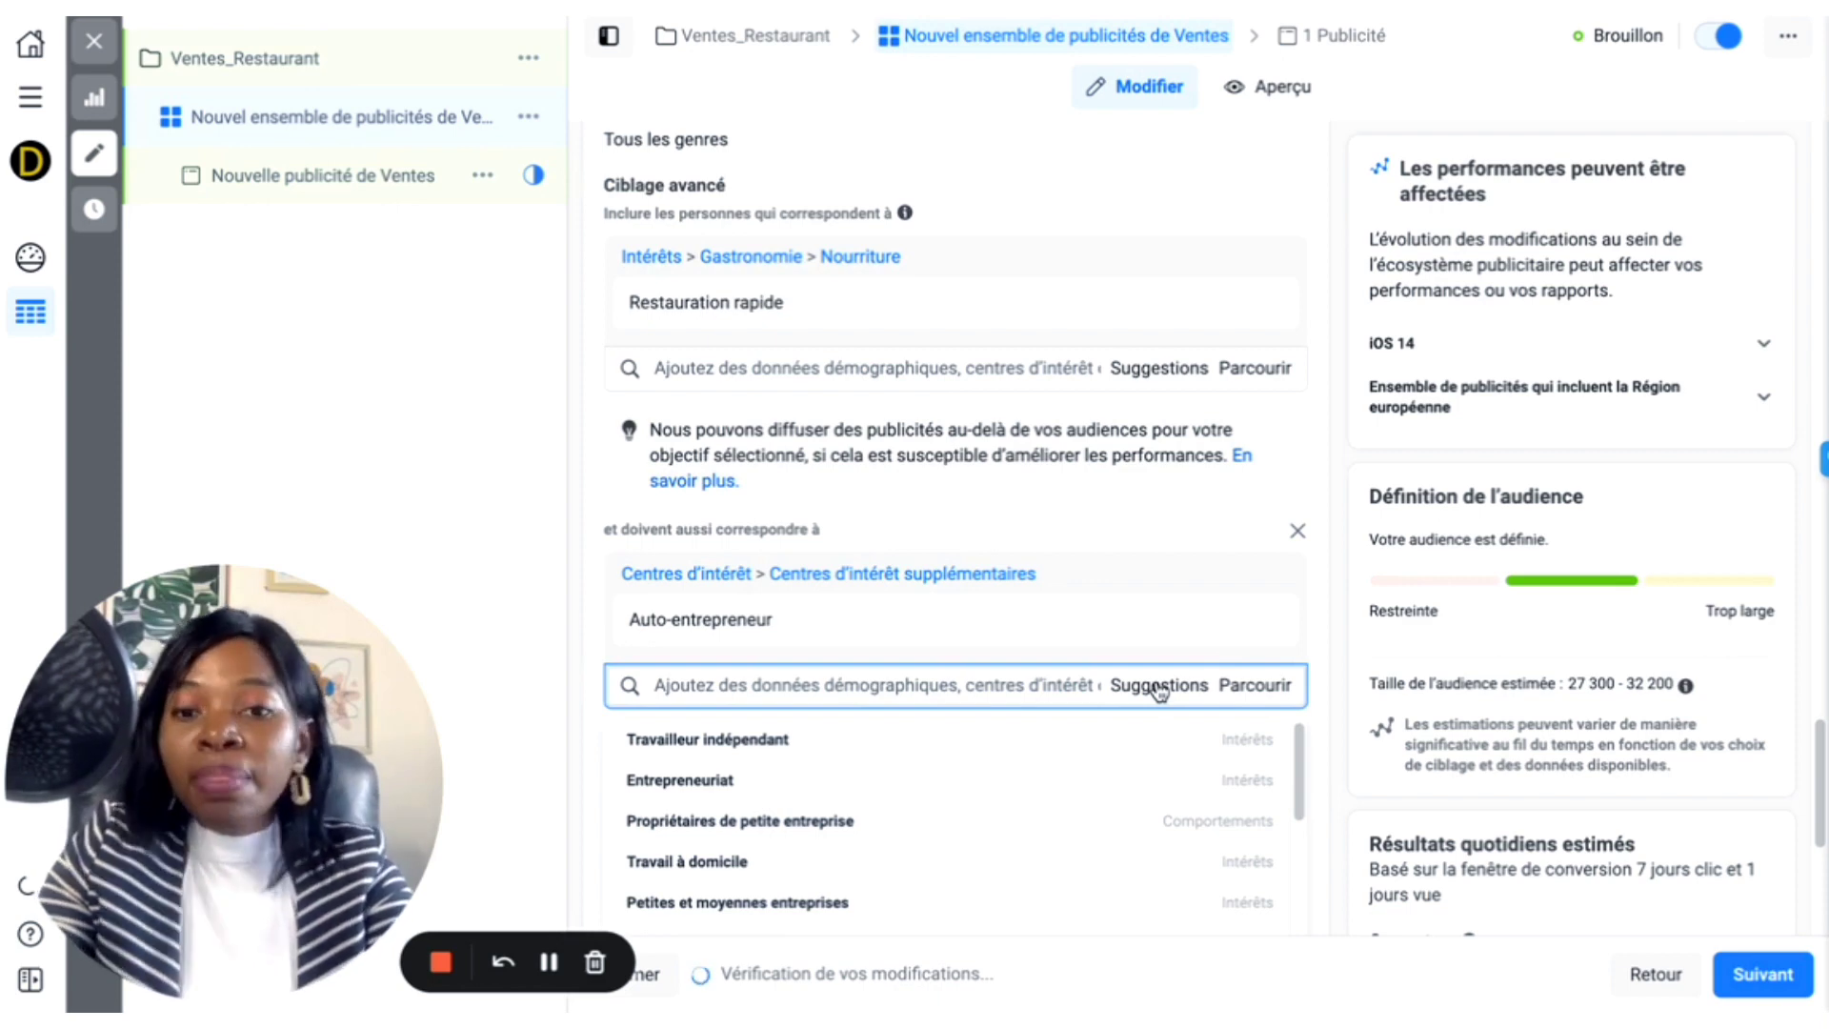
left_click(802, 823)
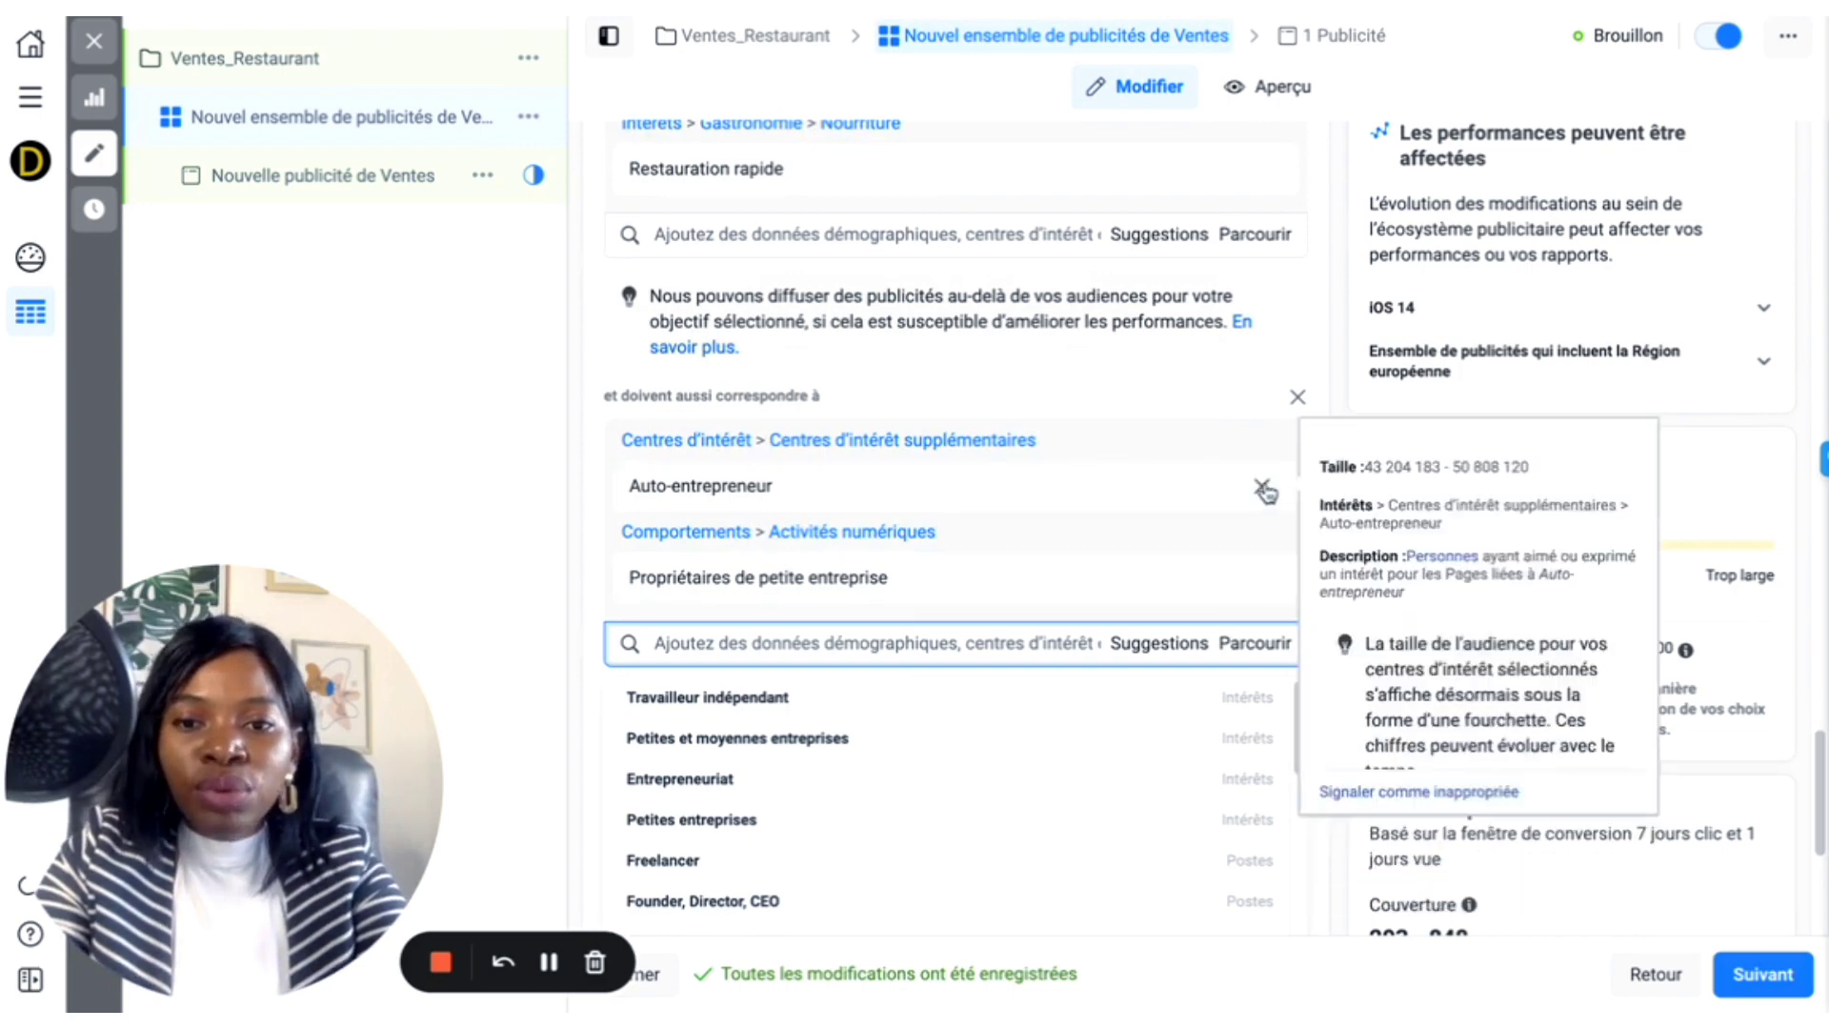
left_click(1265, 490)
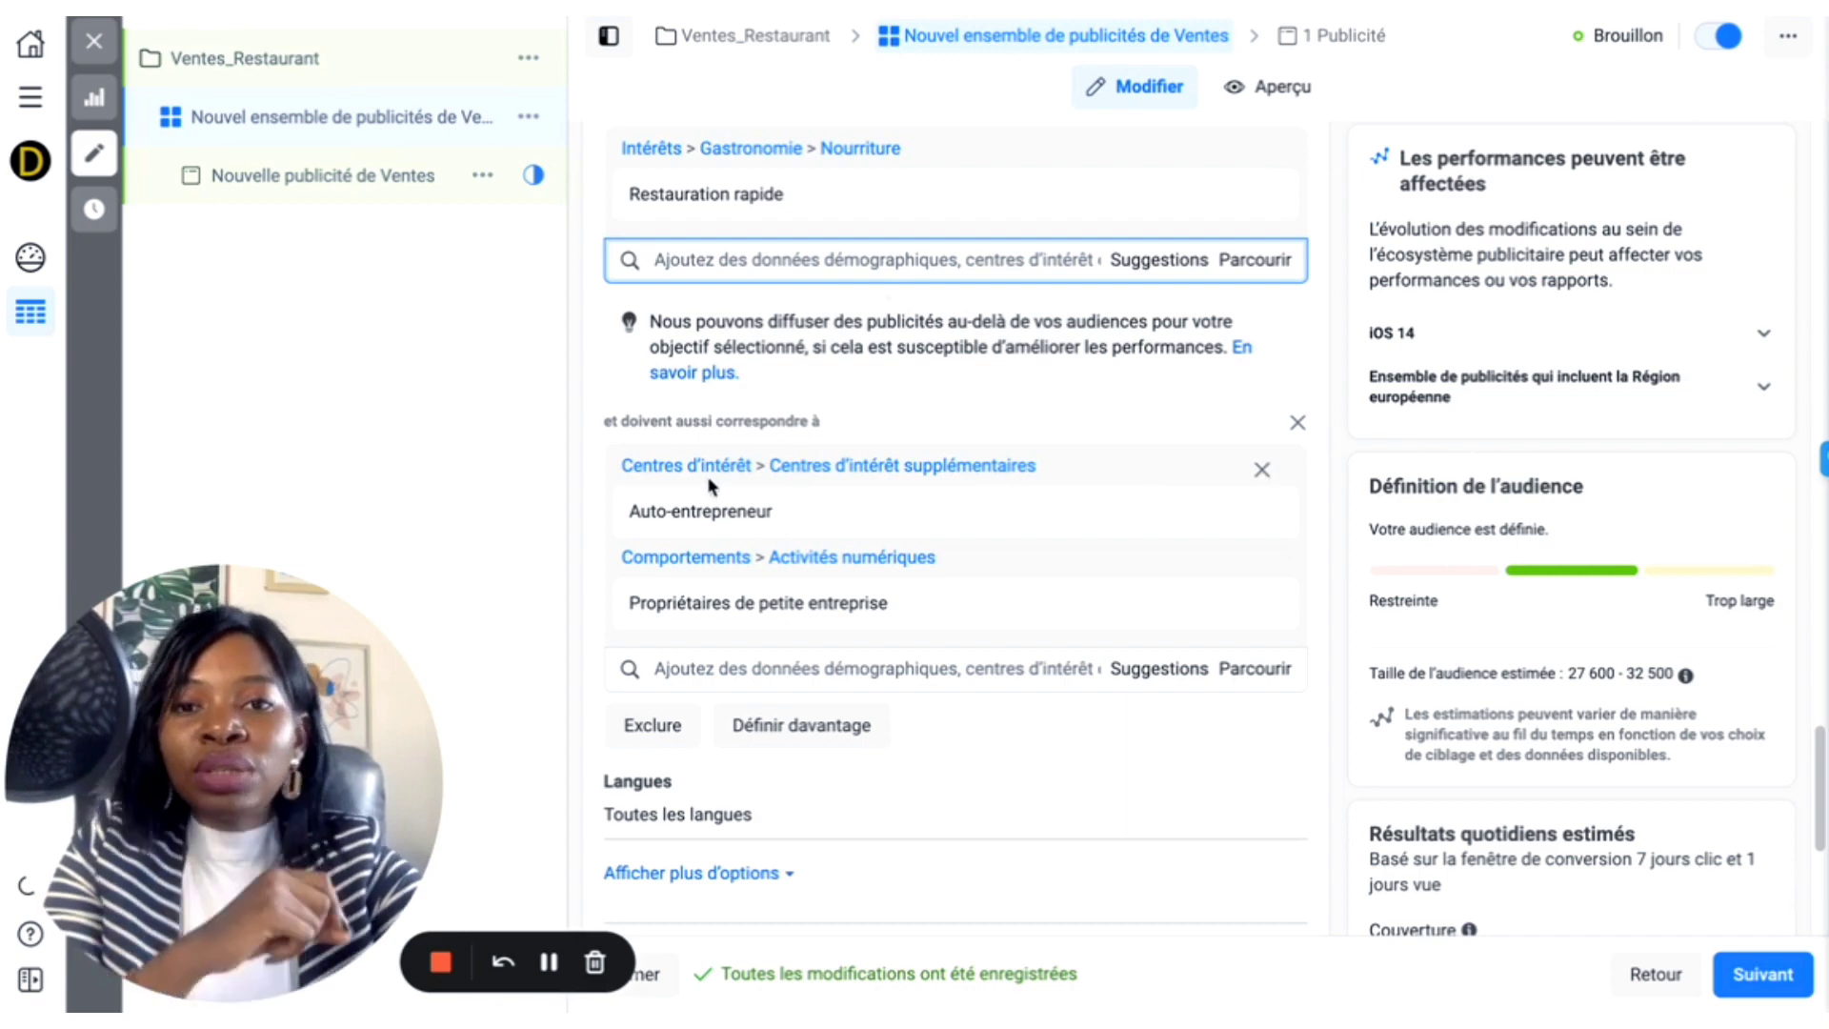
scroll(707, 479, "up", 1)
scroll(707, 471, "up", 2)
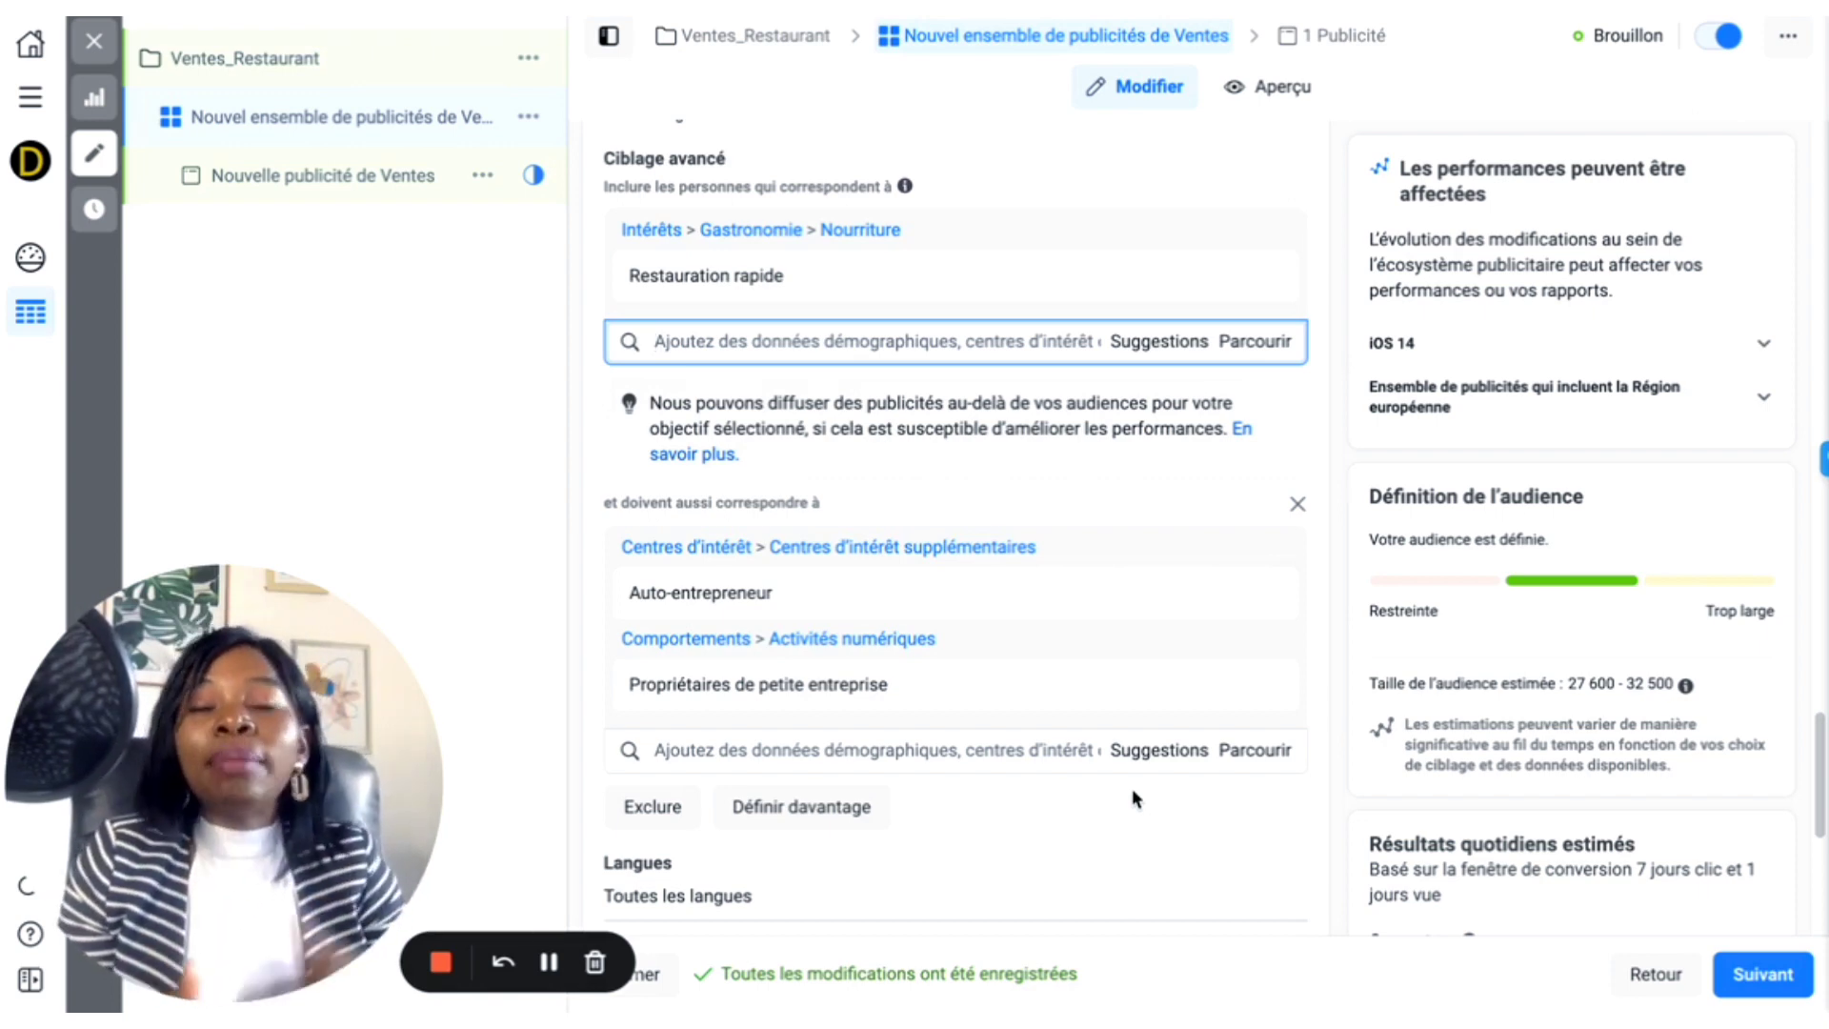
Step: Limit the audience's language to Français (France)
scroll(1131, 798, "down", 3)
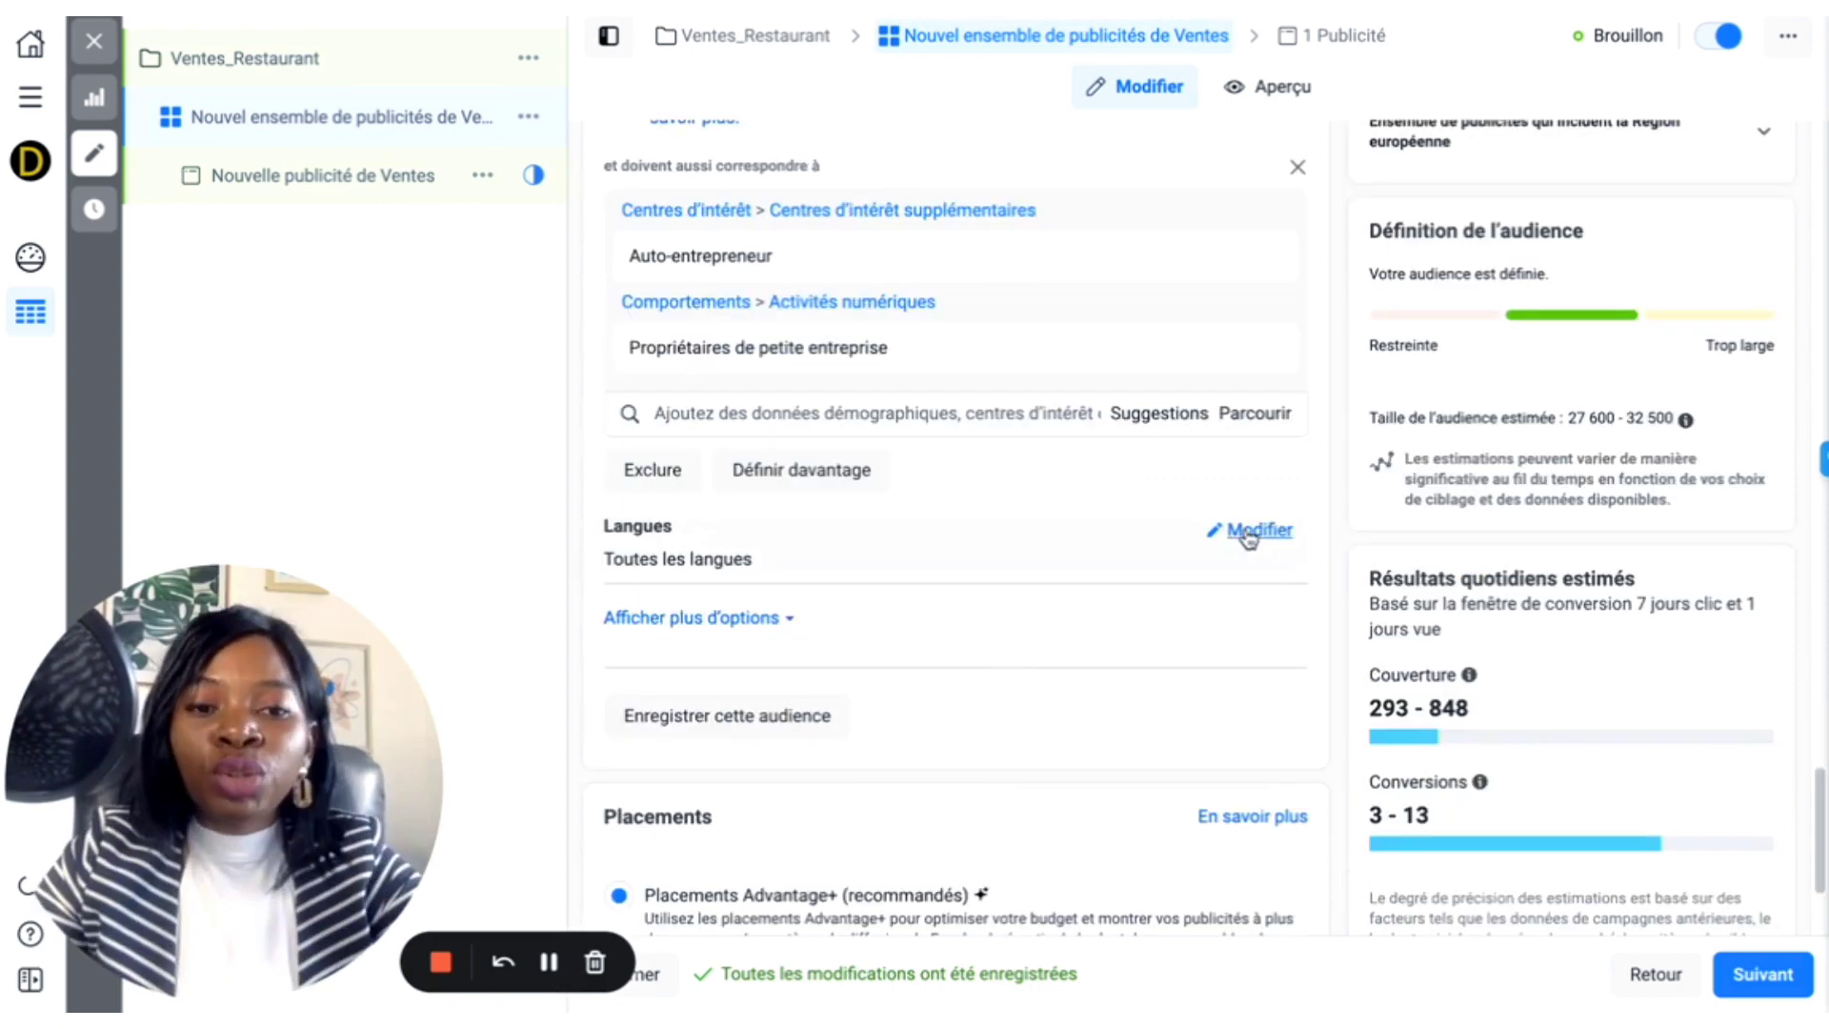
left_click(1245, 532)
left_click(979, 574)
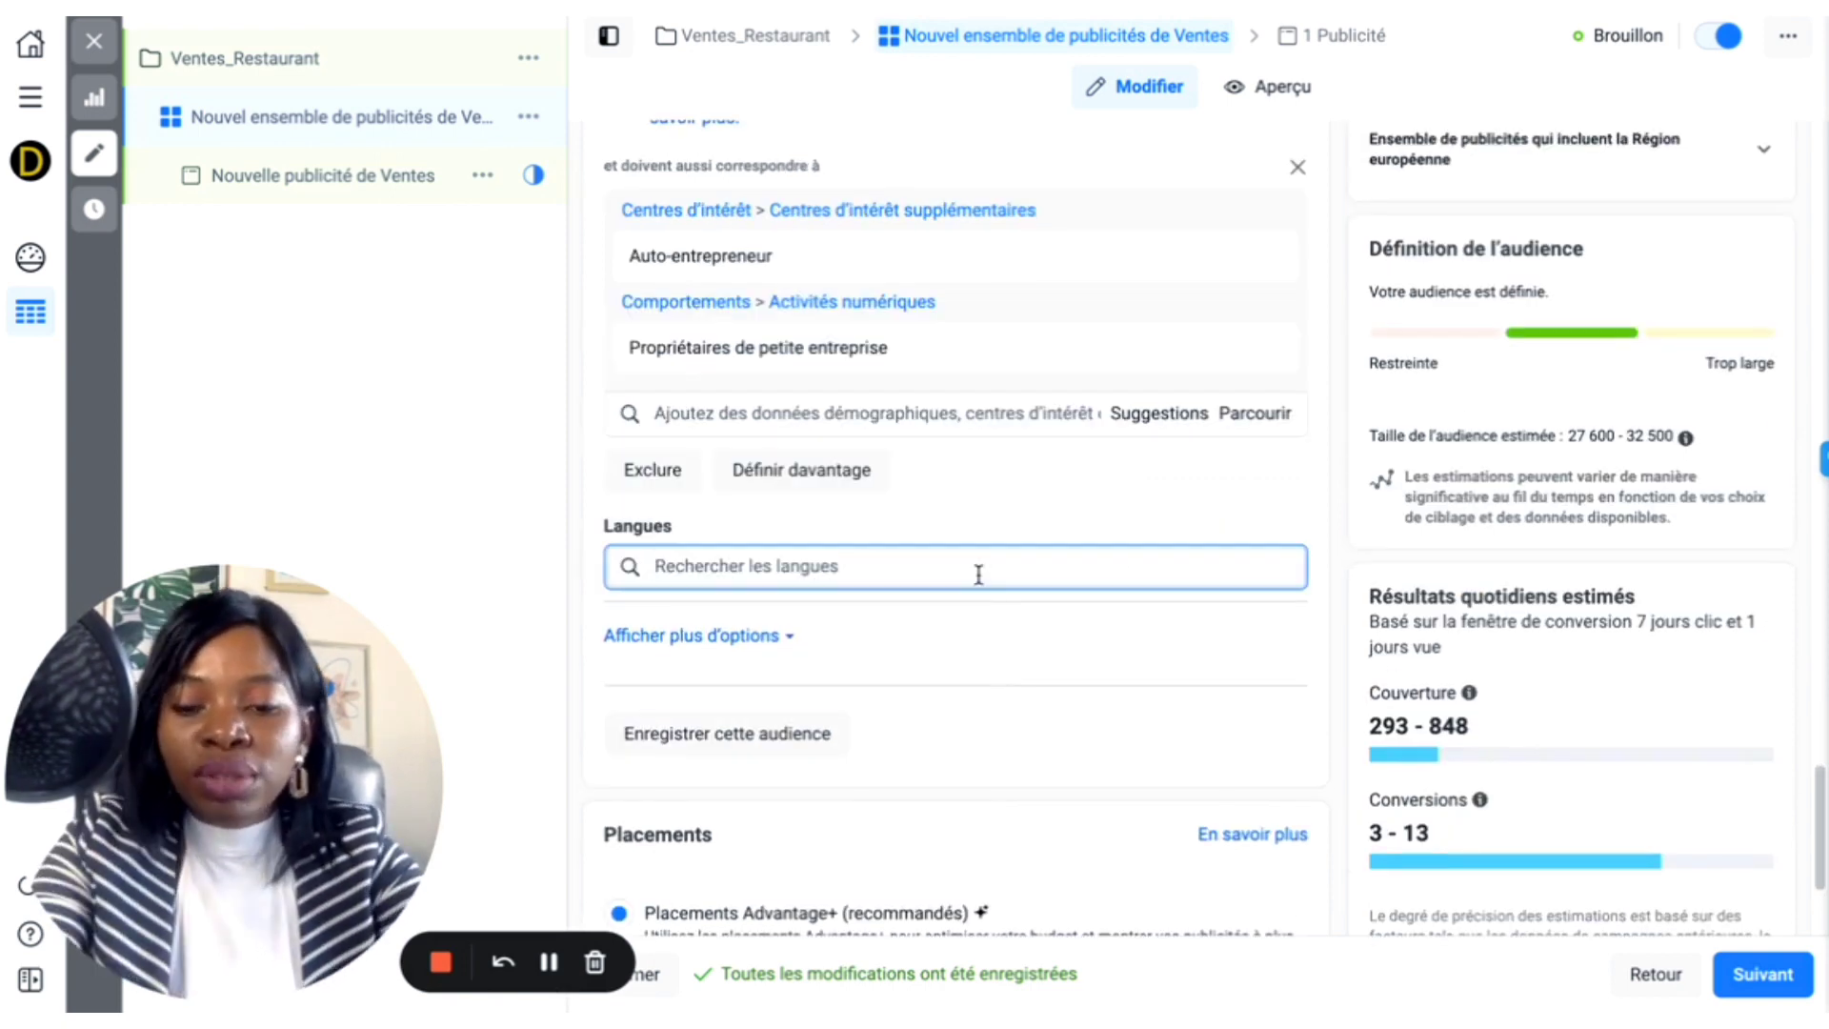
type("fra")
left_click(821, 643)
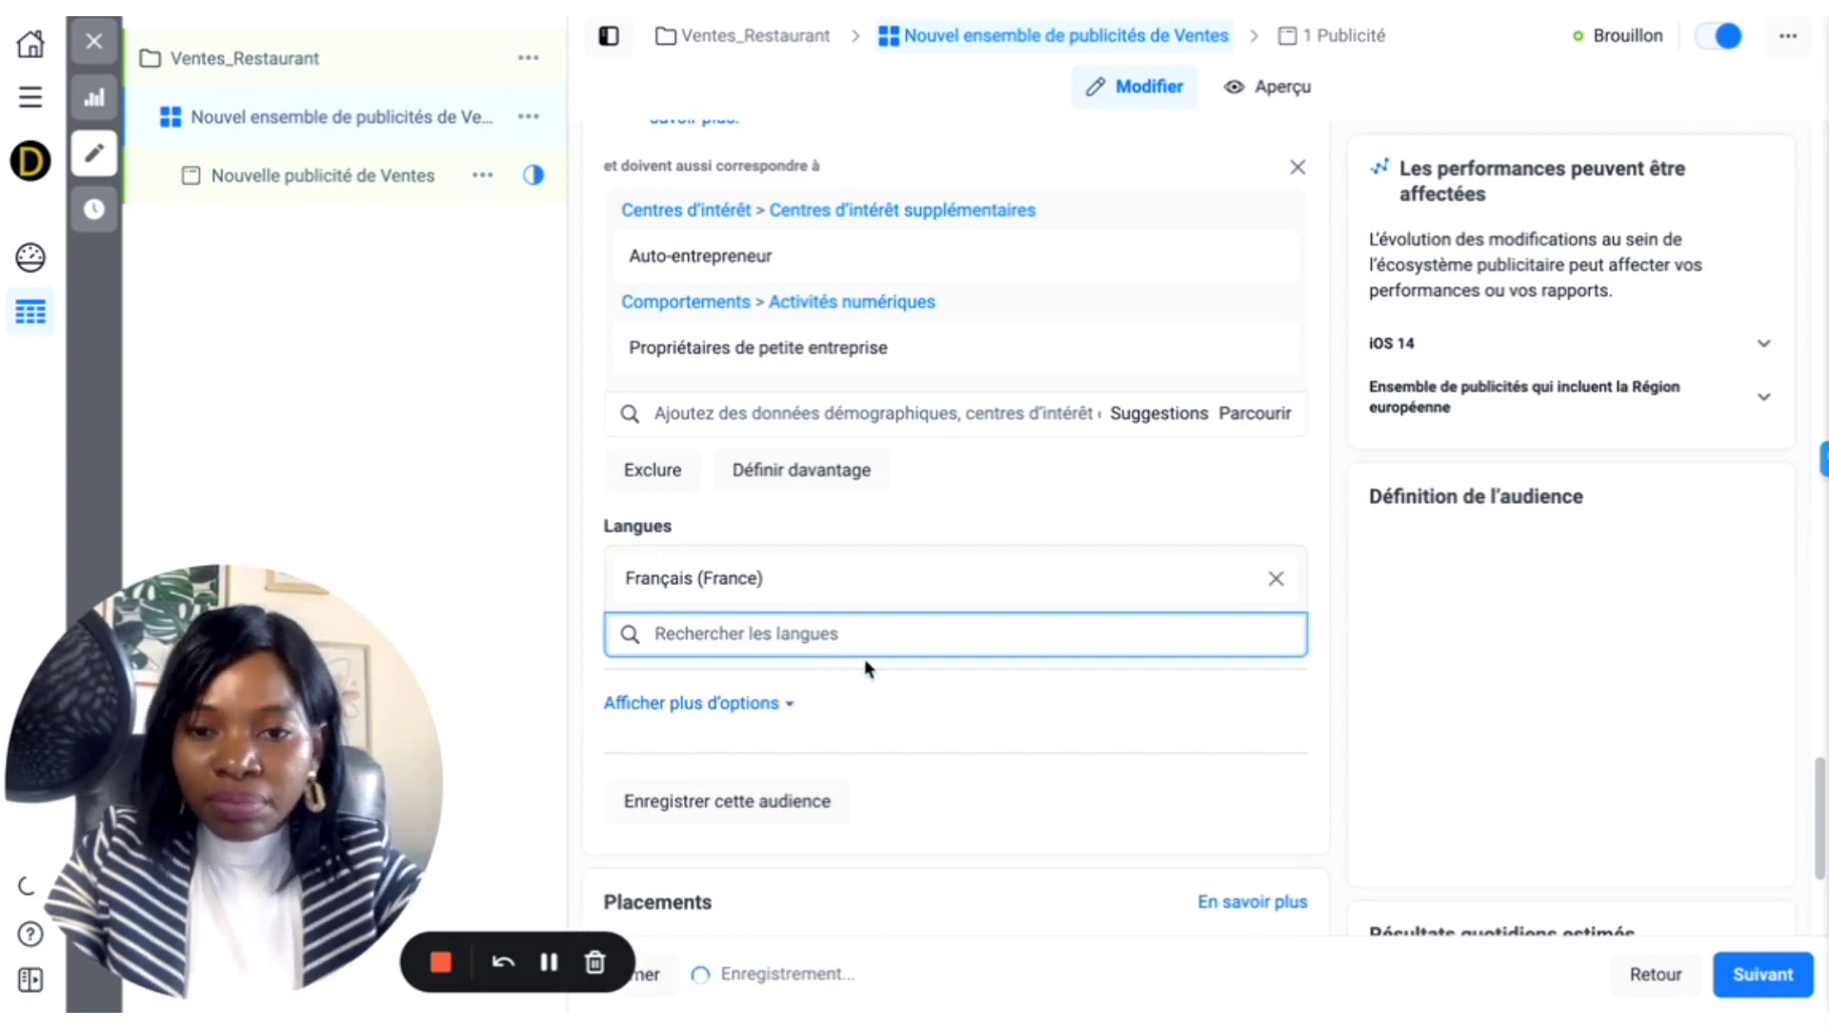
Step: Switch the placements to manual to view the platform choices, and restore the Advantage+ placements
scroll(869, 666, "down", 3)
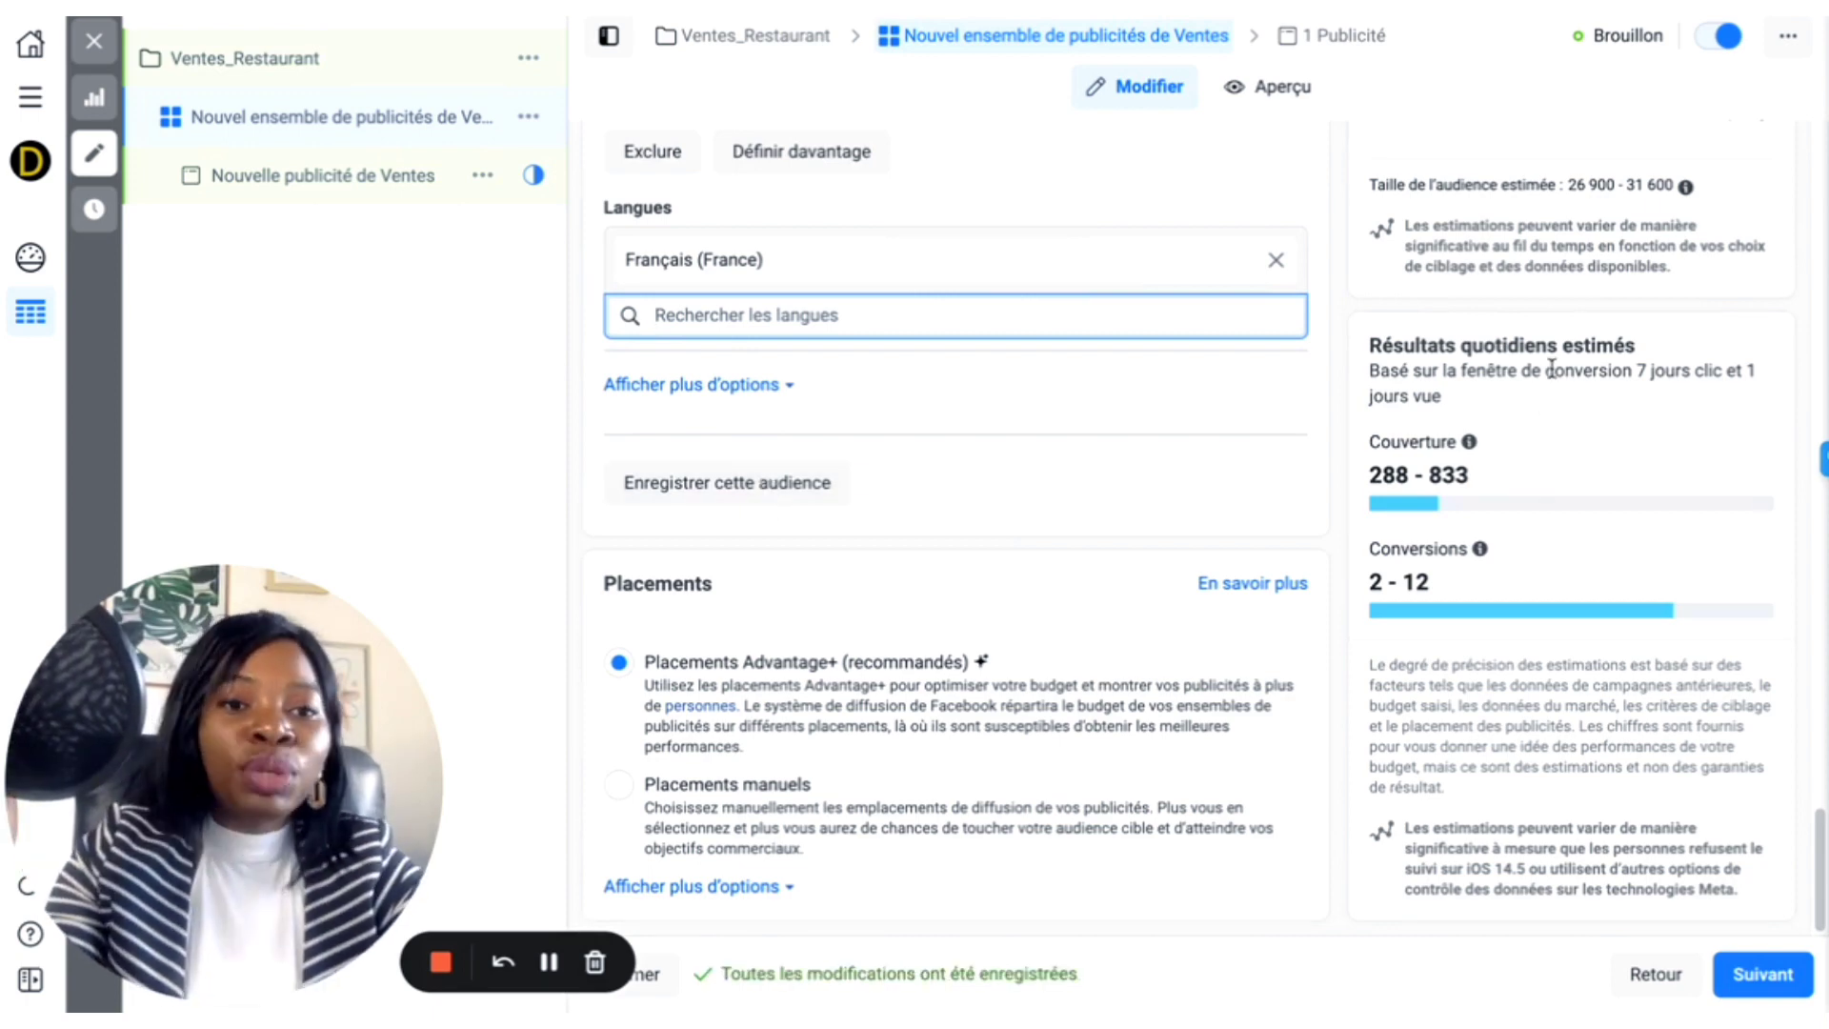
scroll(1438, 203, "up", 1)
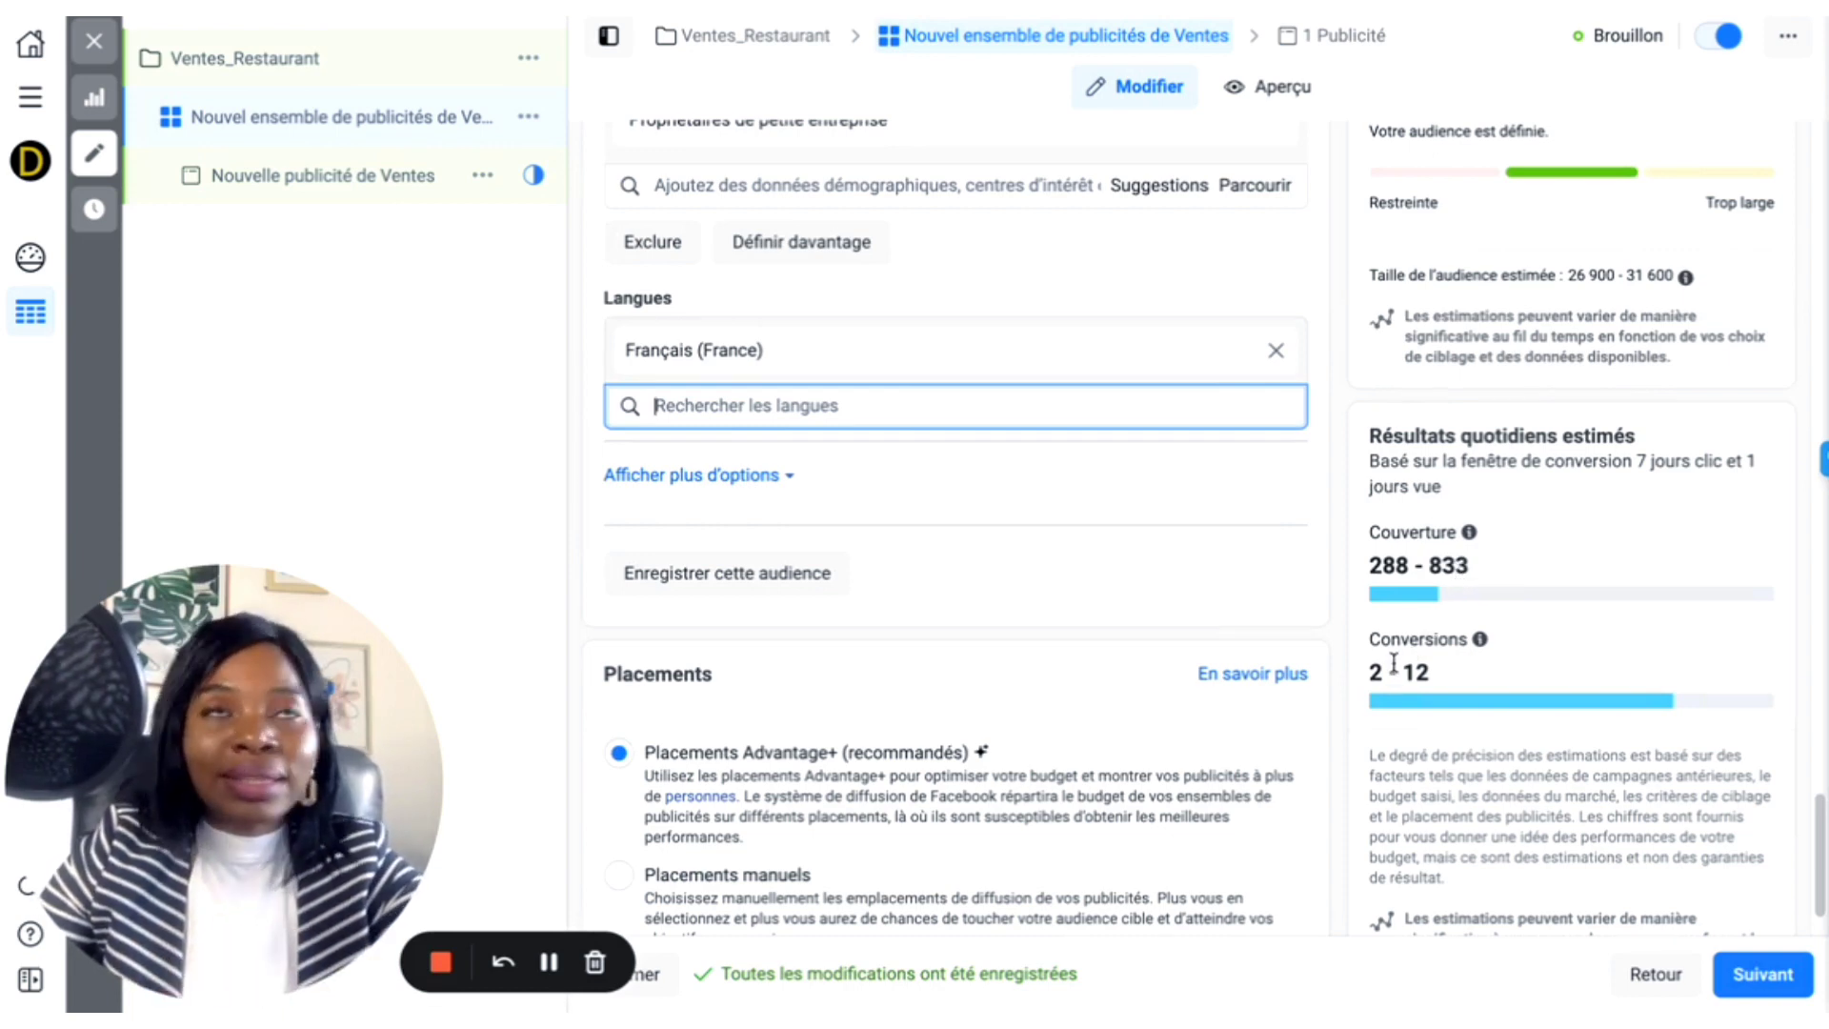
scroll(993, 635, "down", 1)
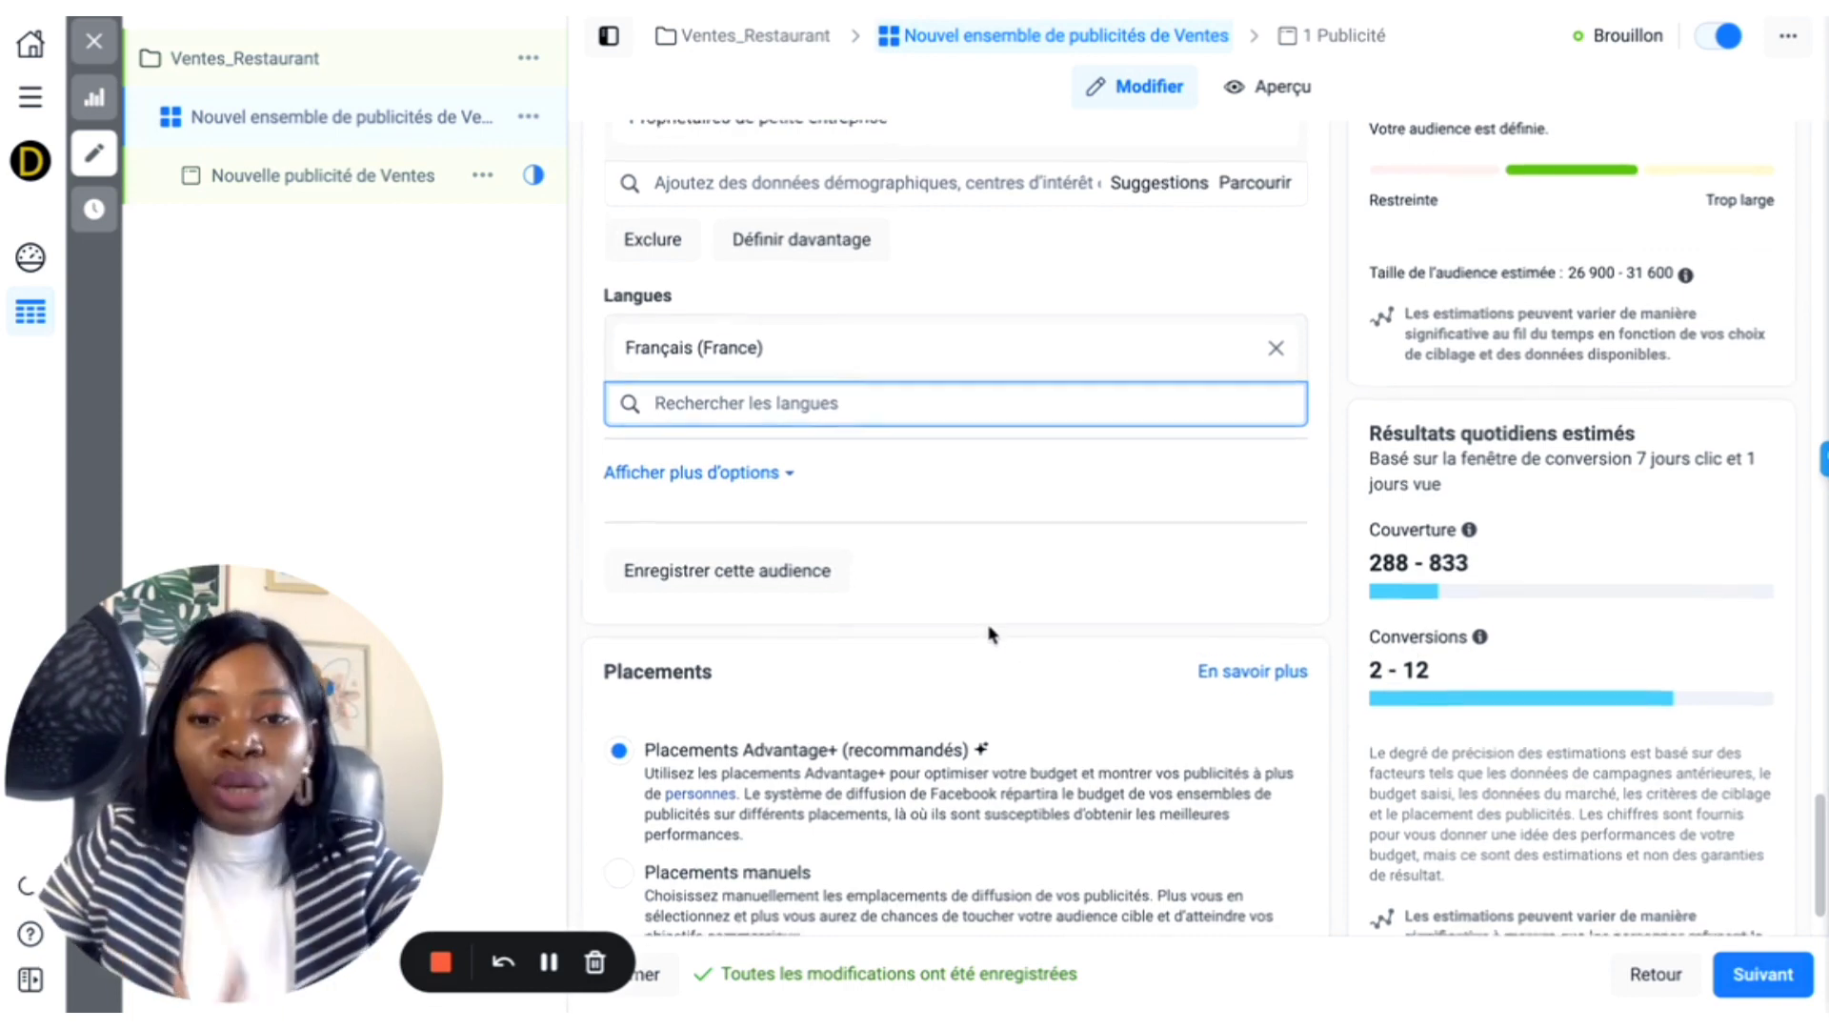
scroll(992, 635, "down", 1)
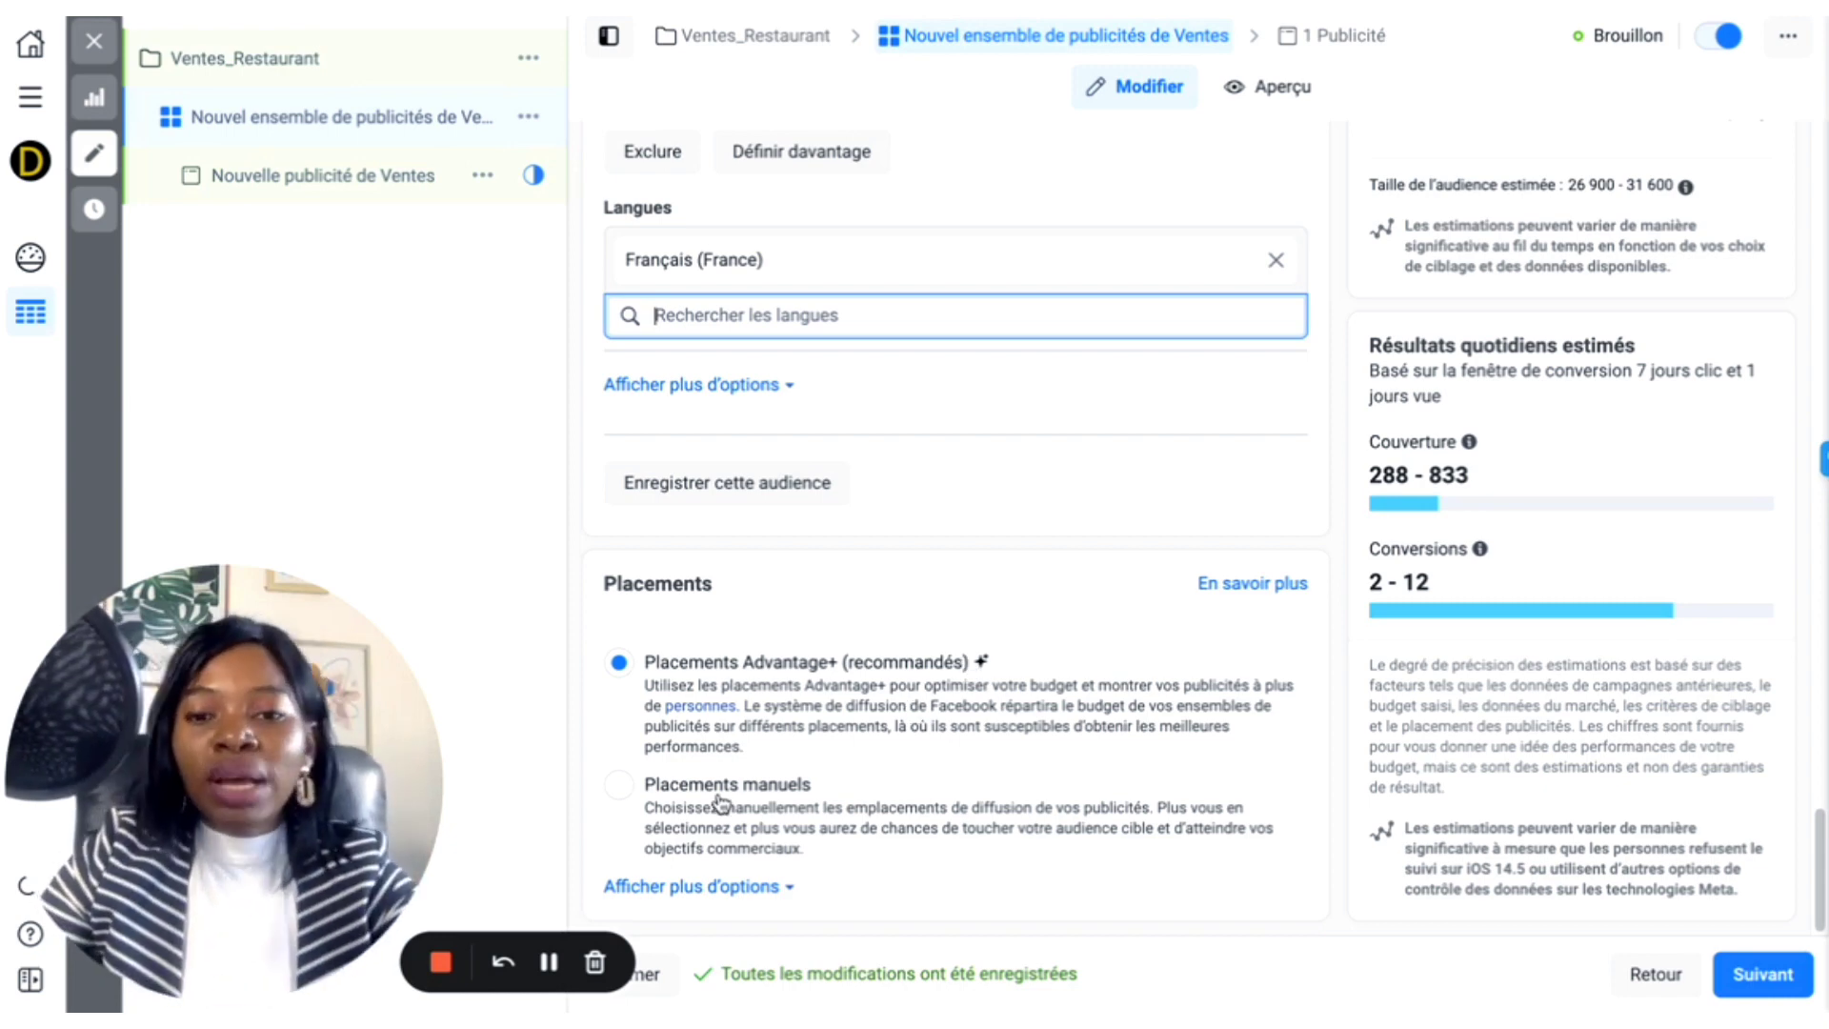
left_click(626, 791)
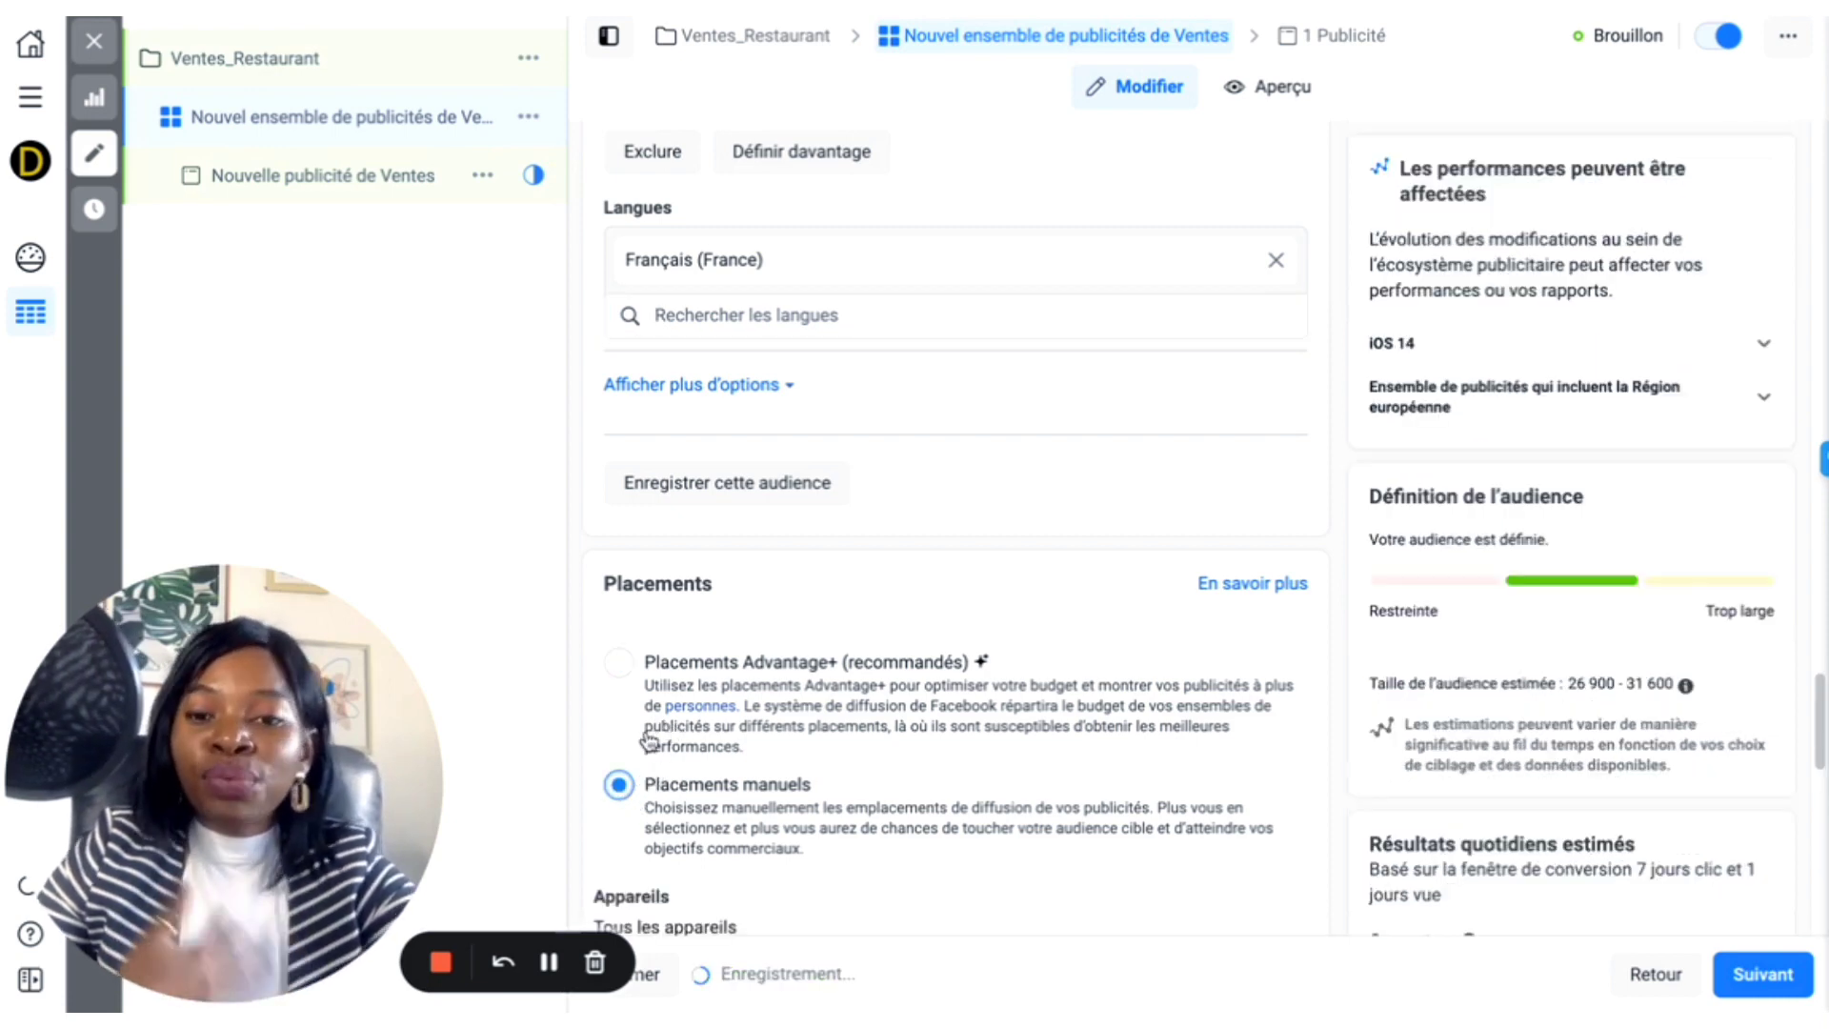
scroll(648, 741, "down", 4)
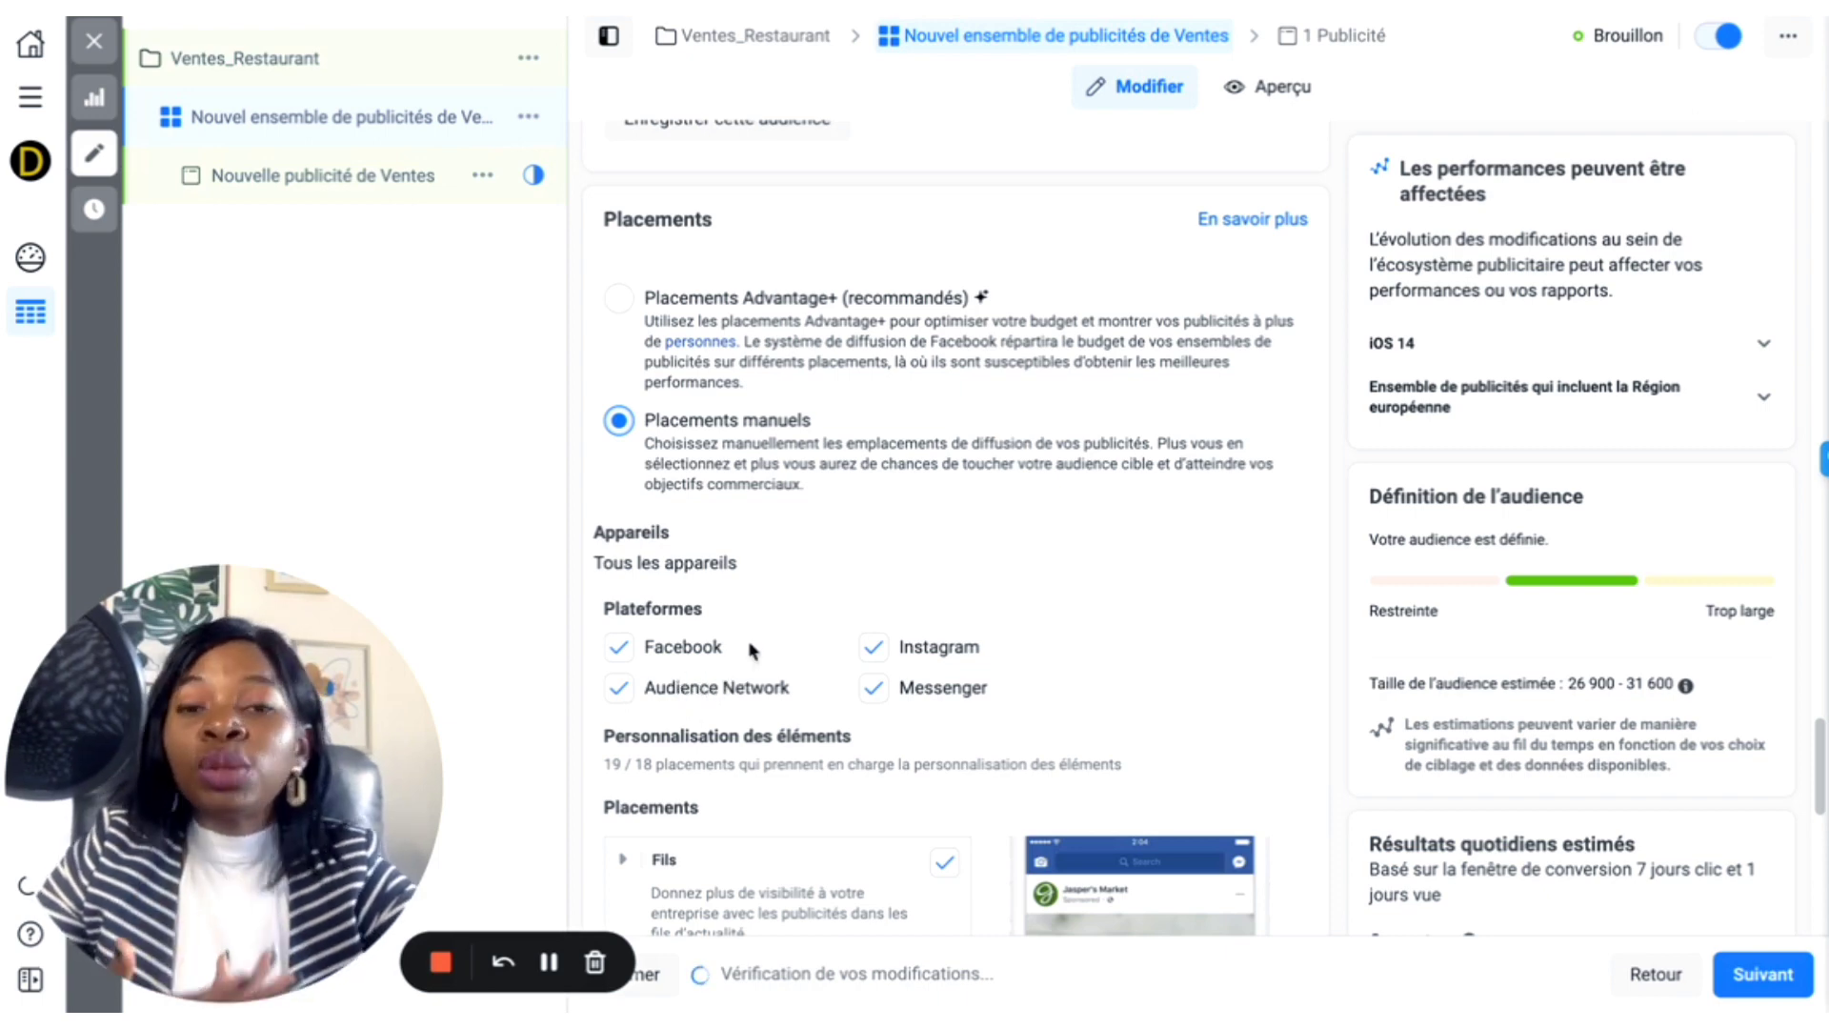
left_click(620, 312)
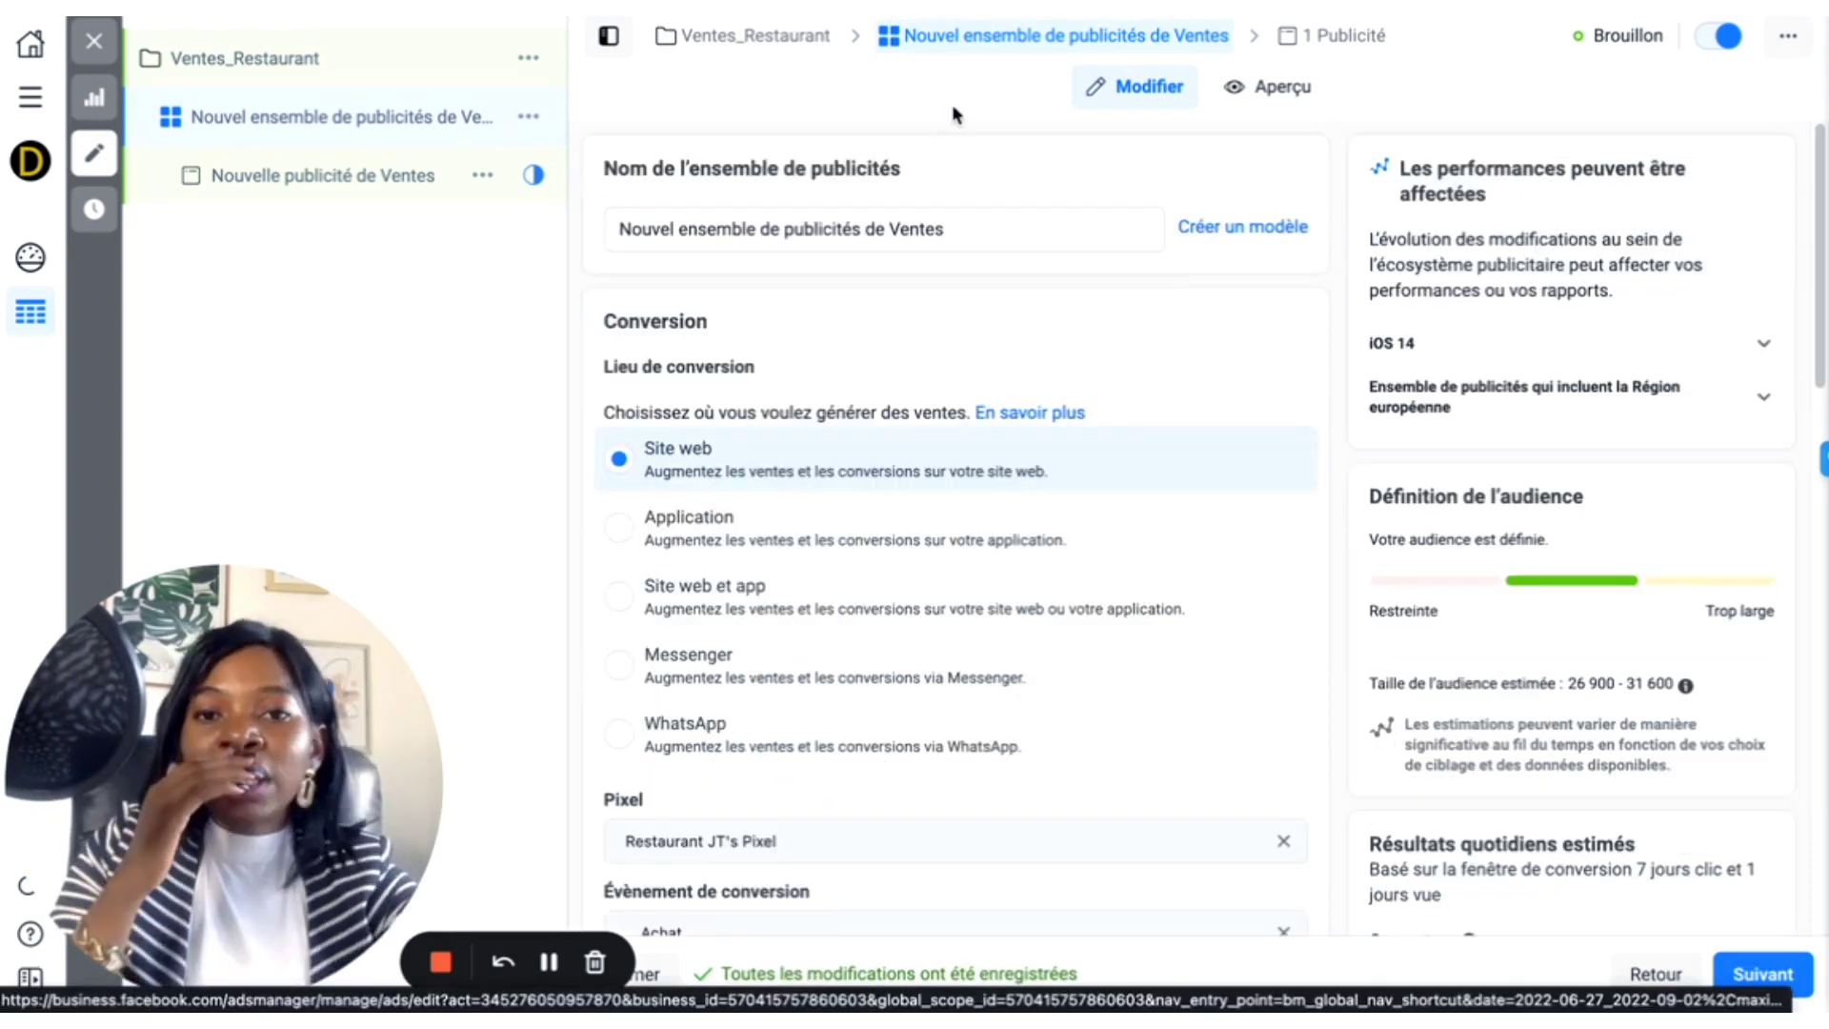
Step: Rename the ad set as Autoentrepreneur+Restauration
left_click(784, 229)
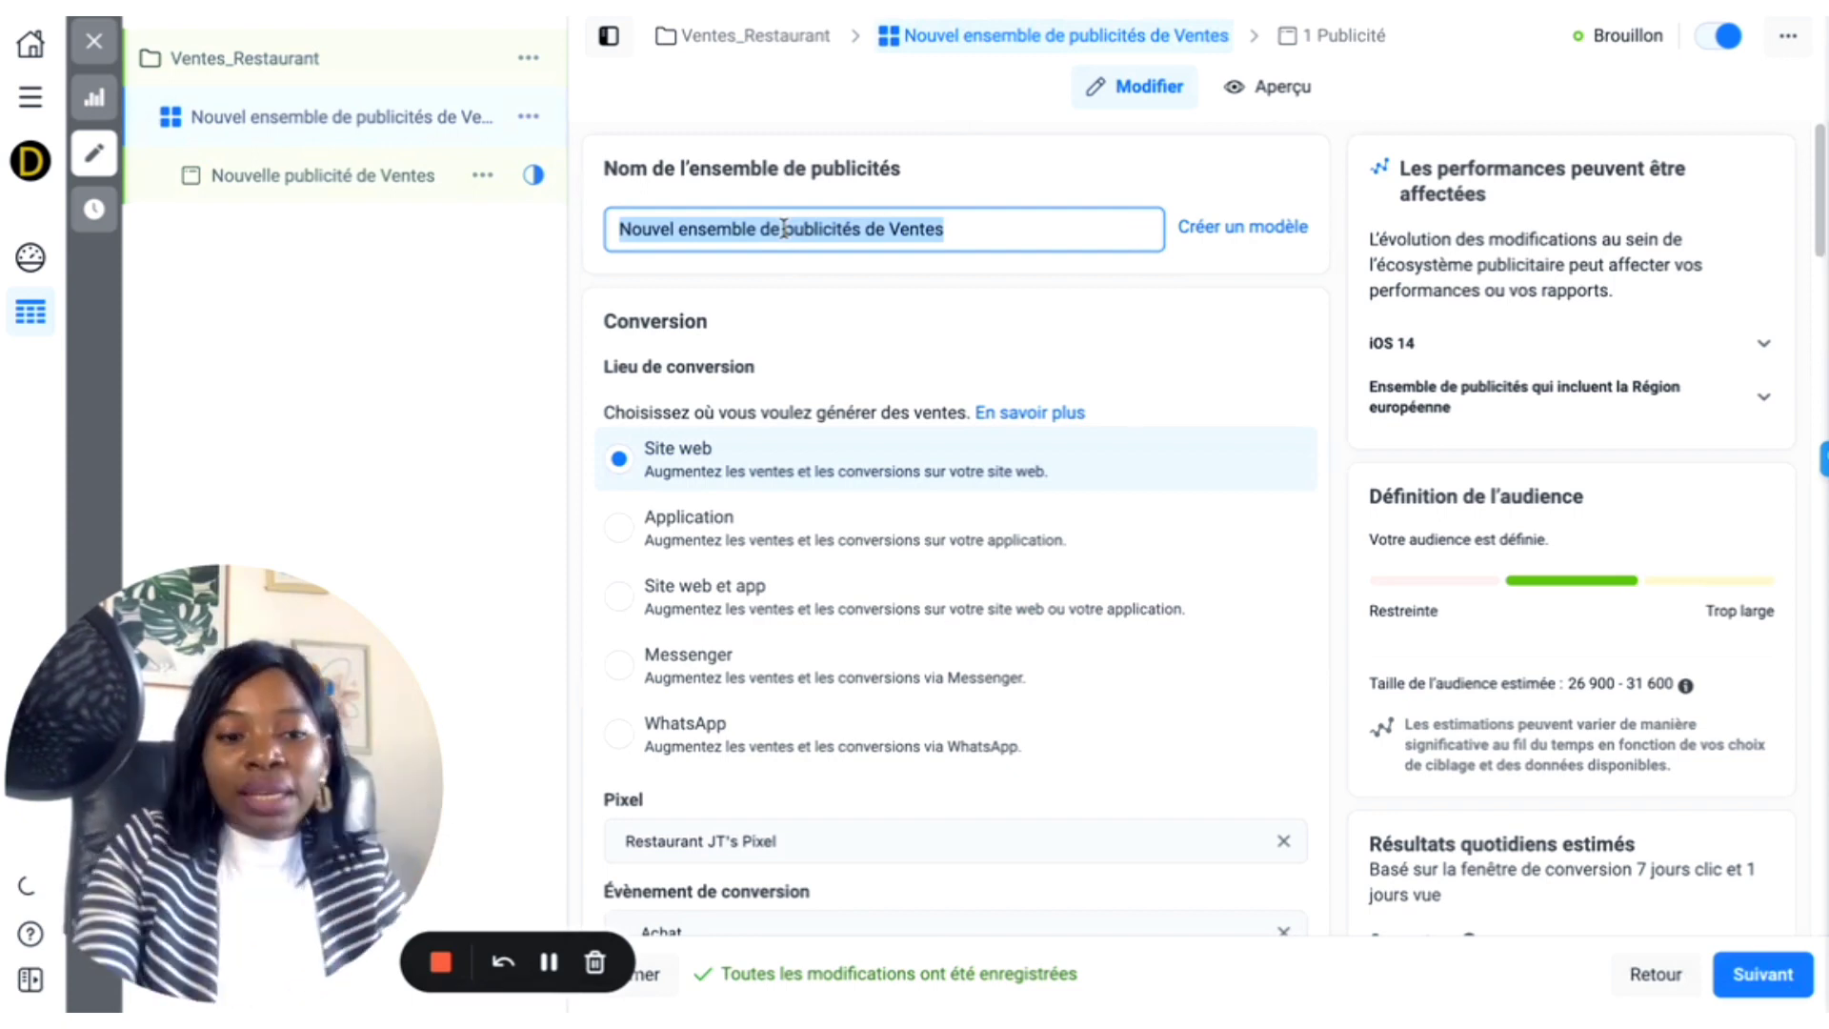
key("BackSpace")
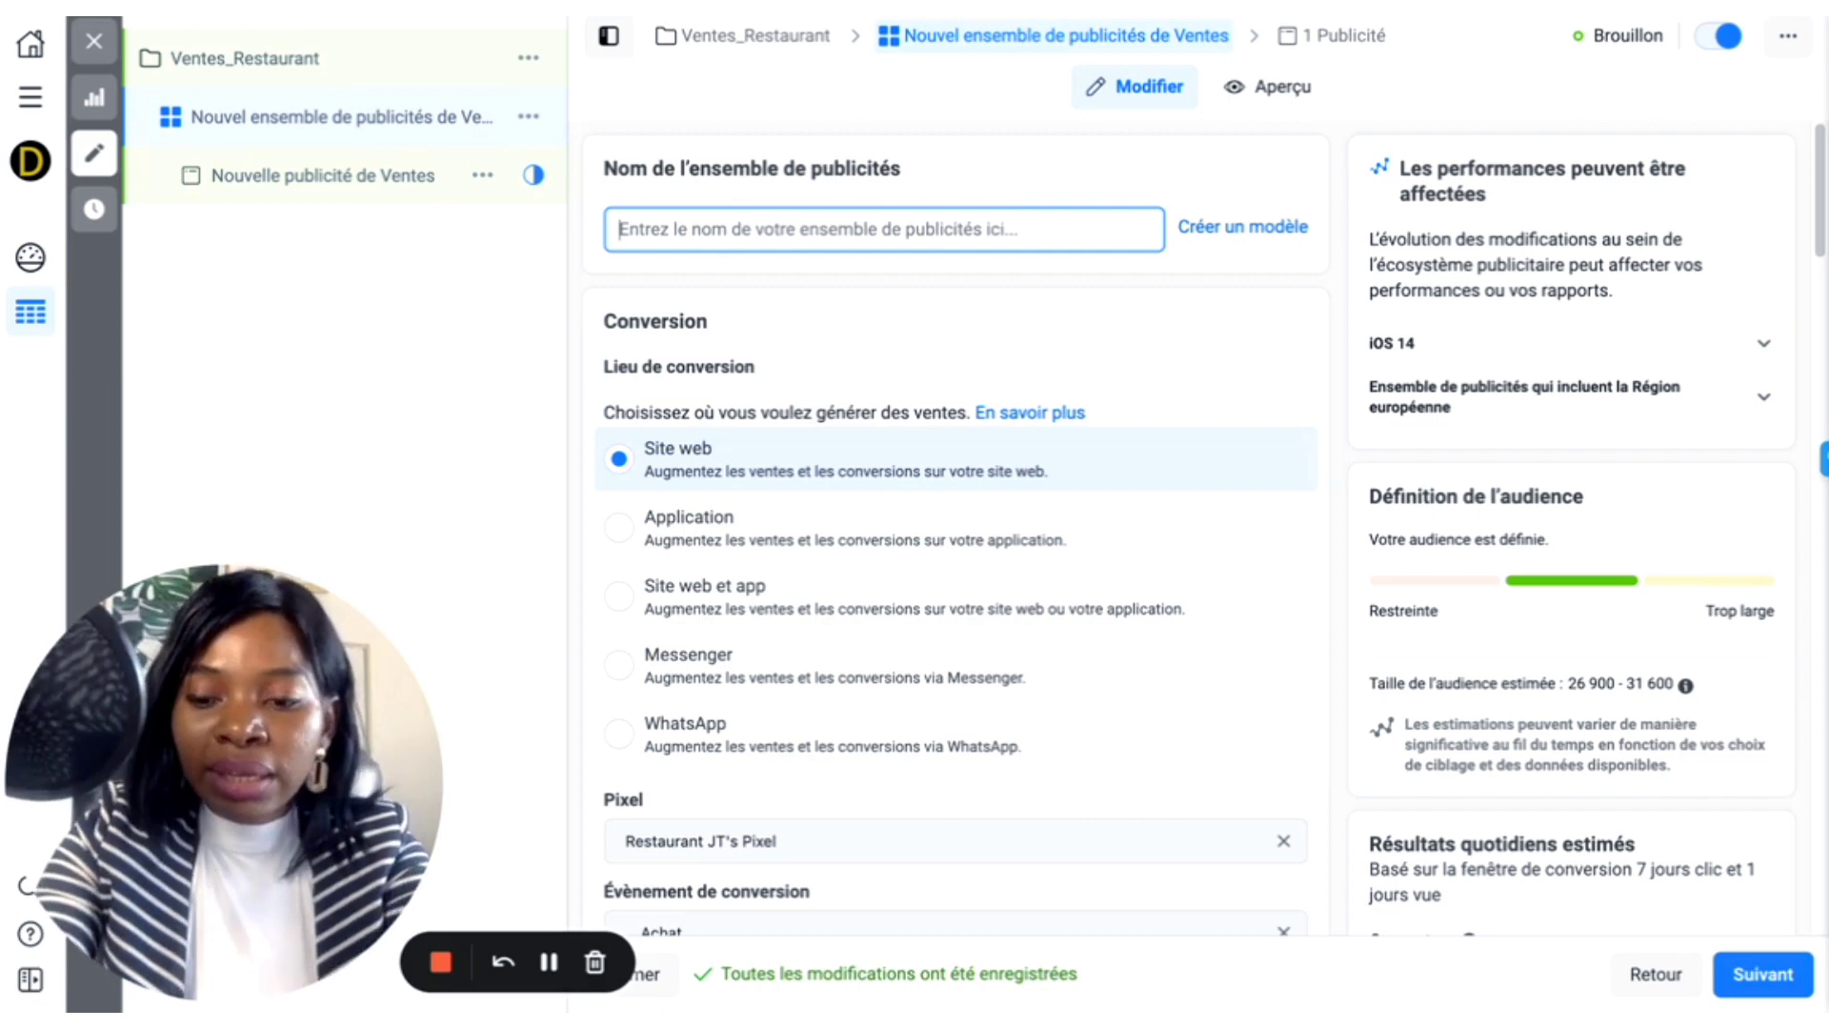
type("Au")
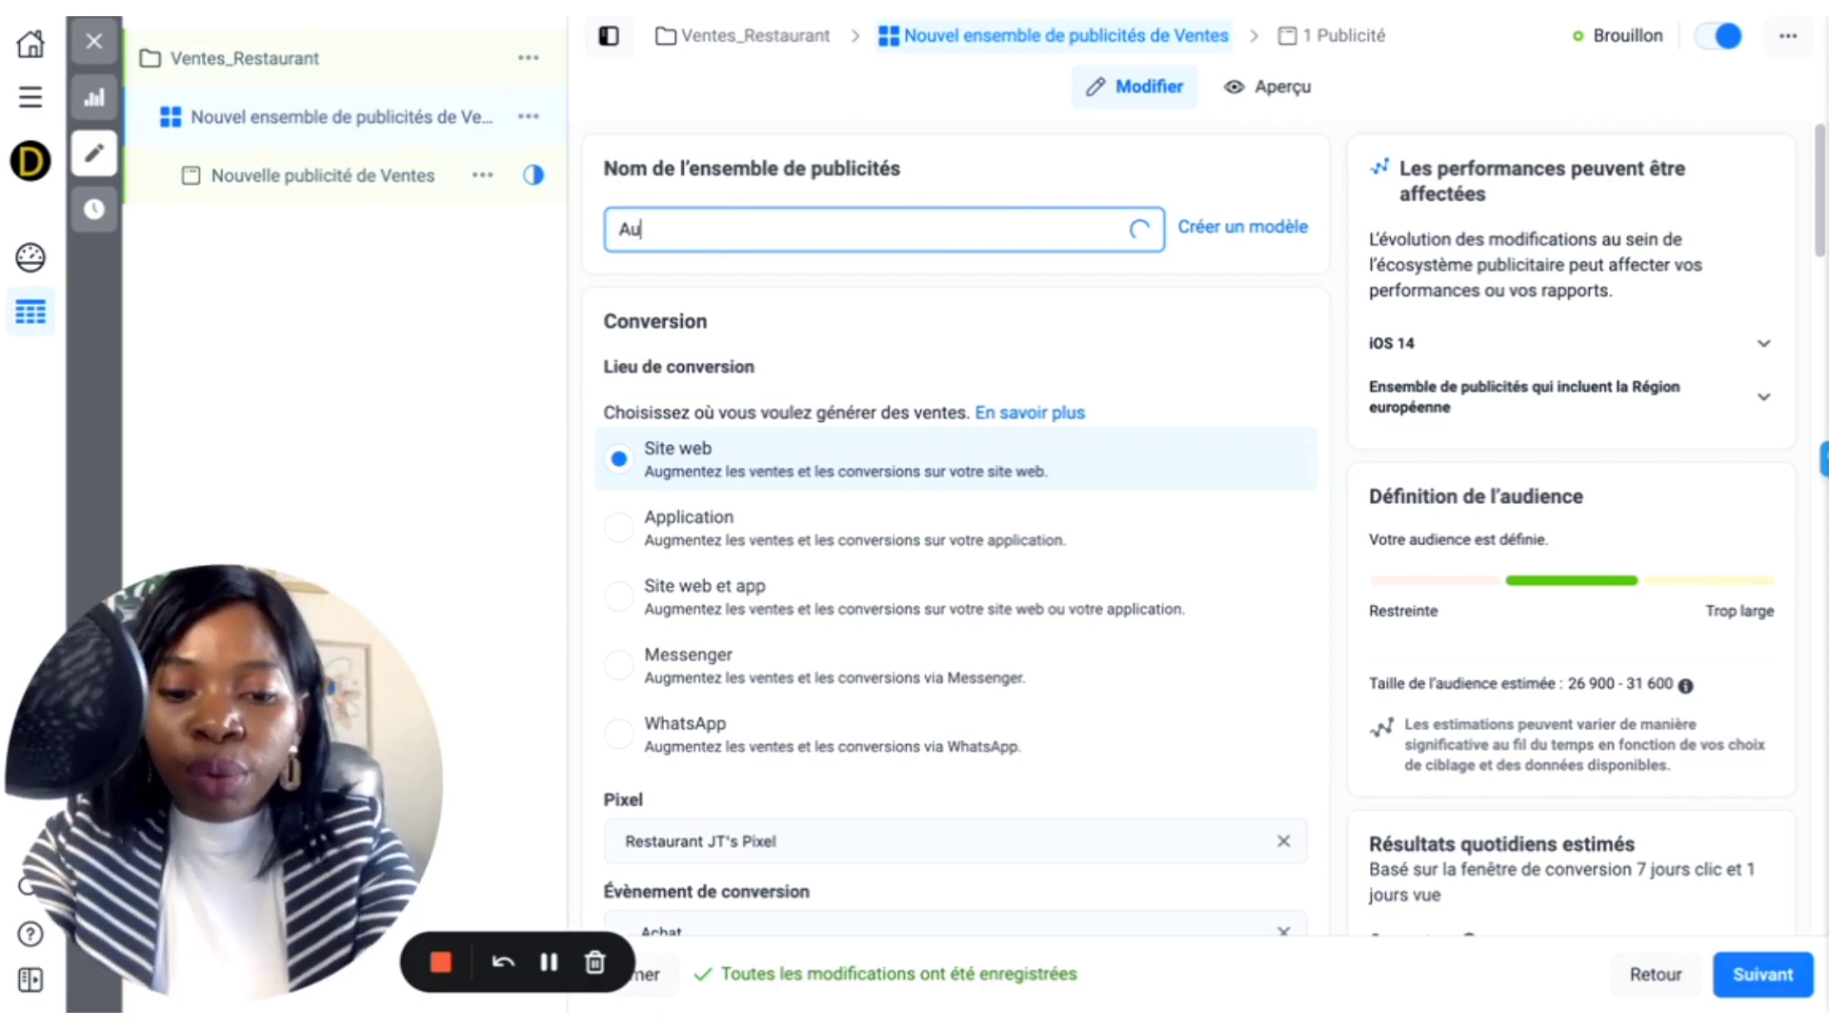
type("toentrepreneur")
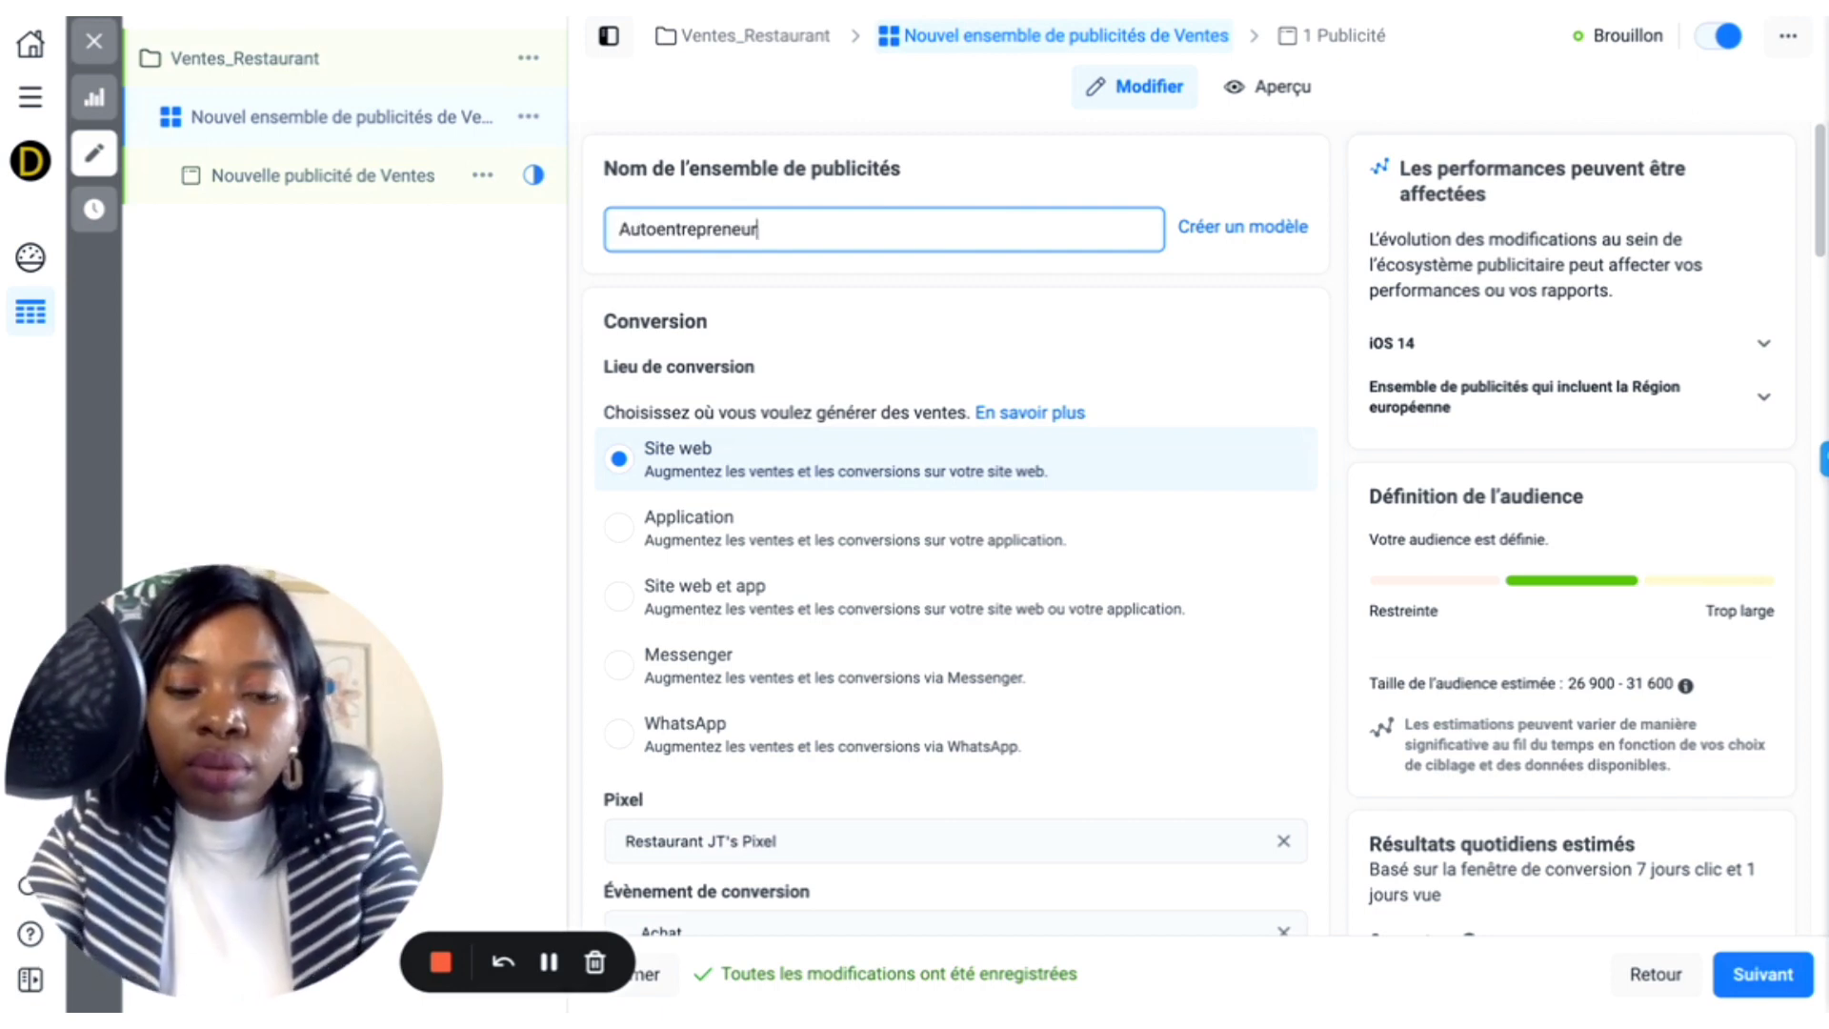
type("+Rest")
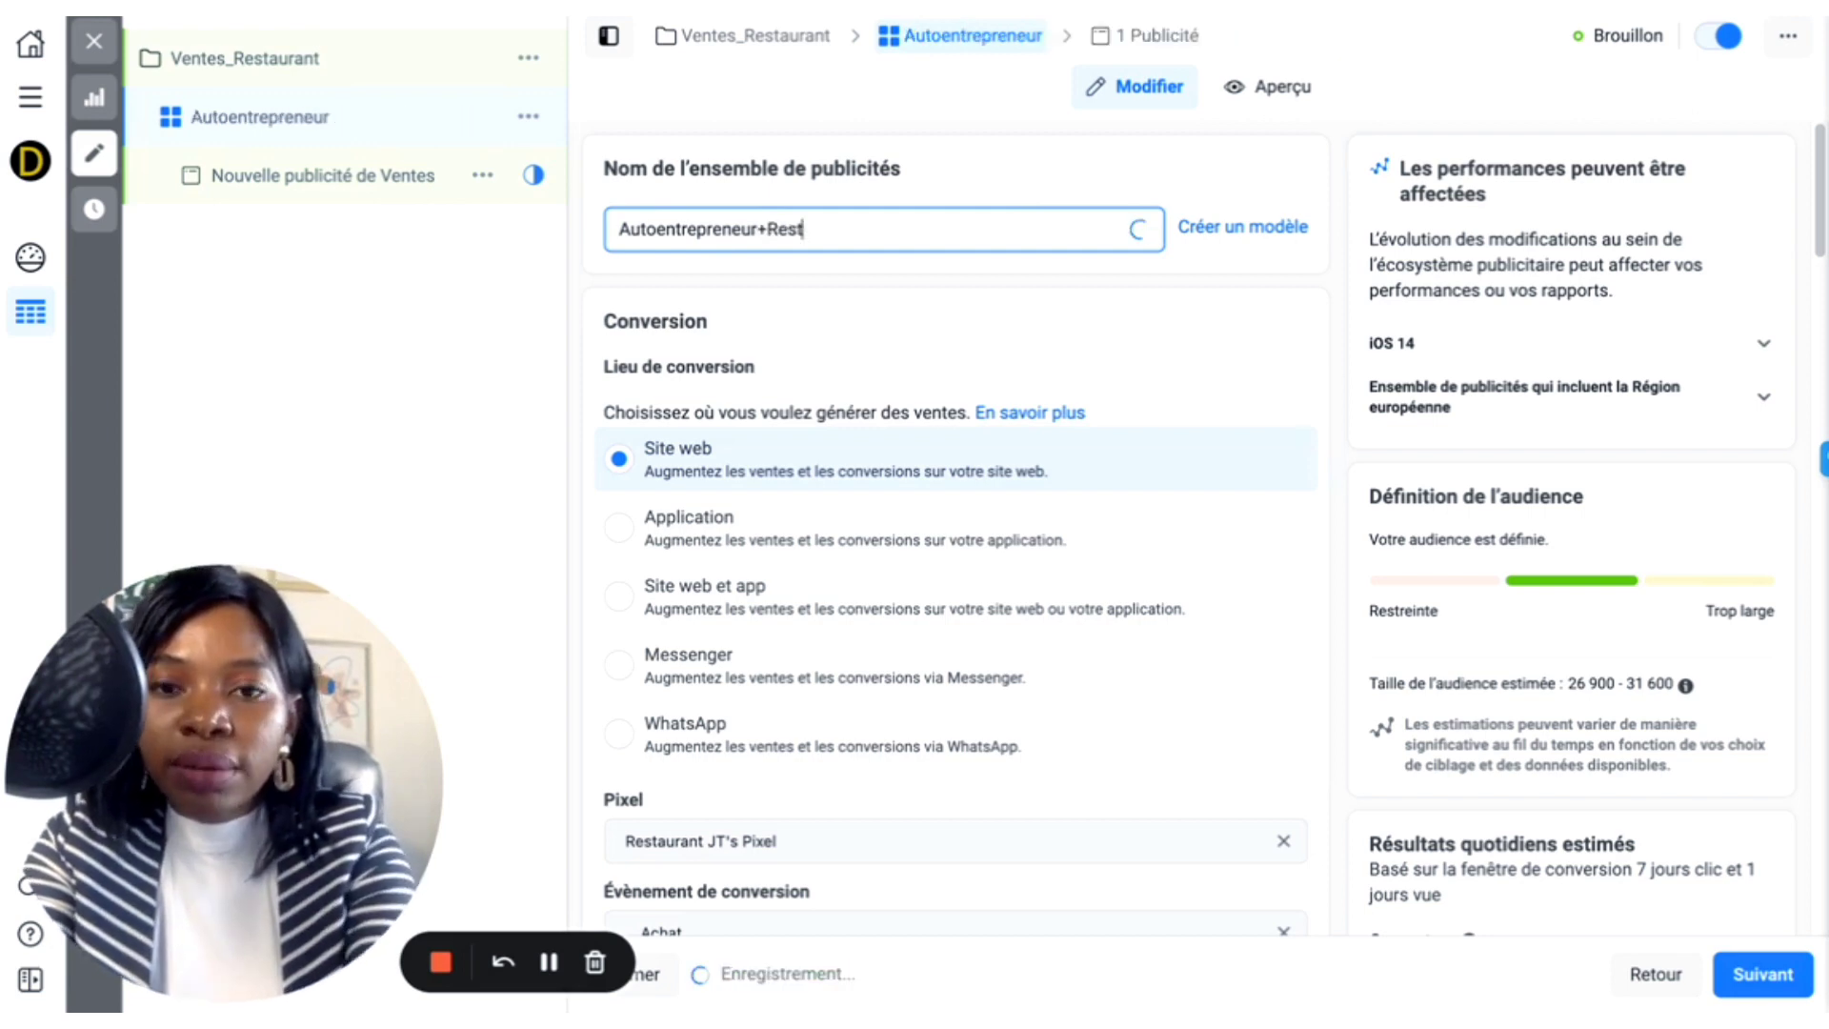
type("auration")
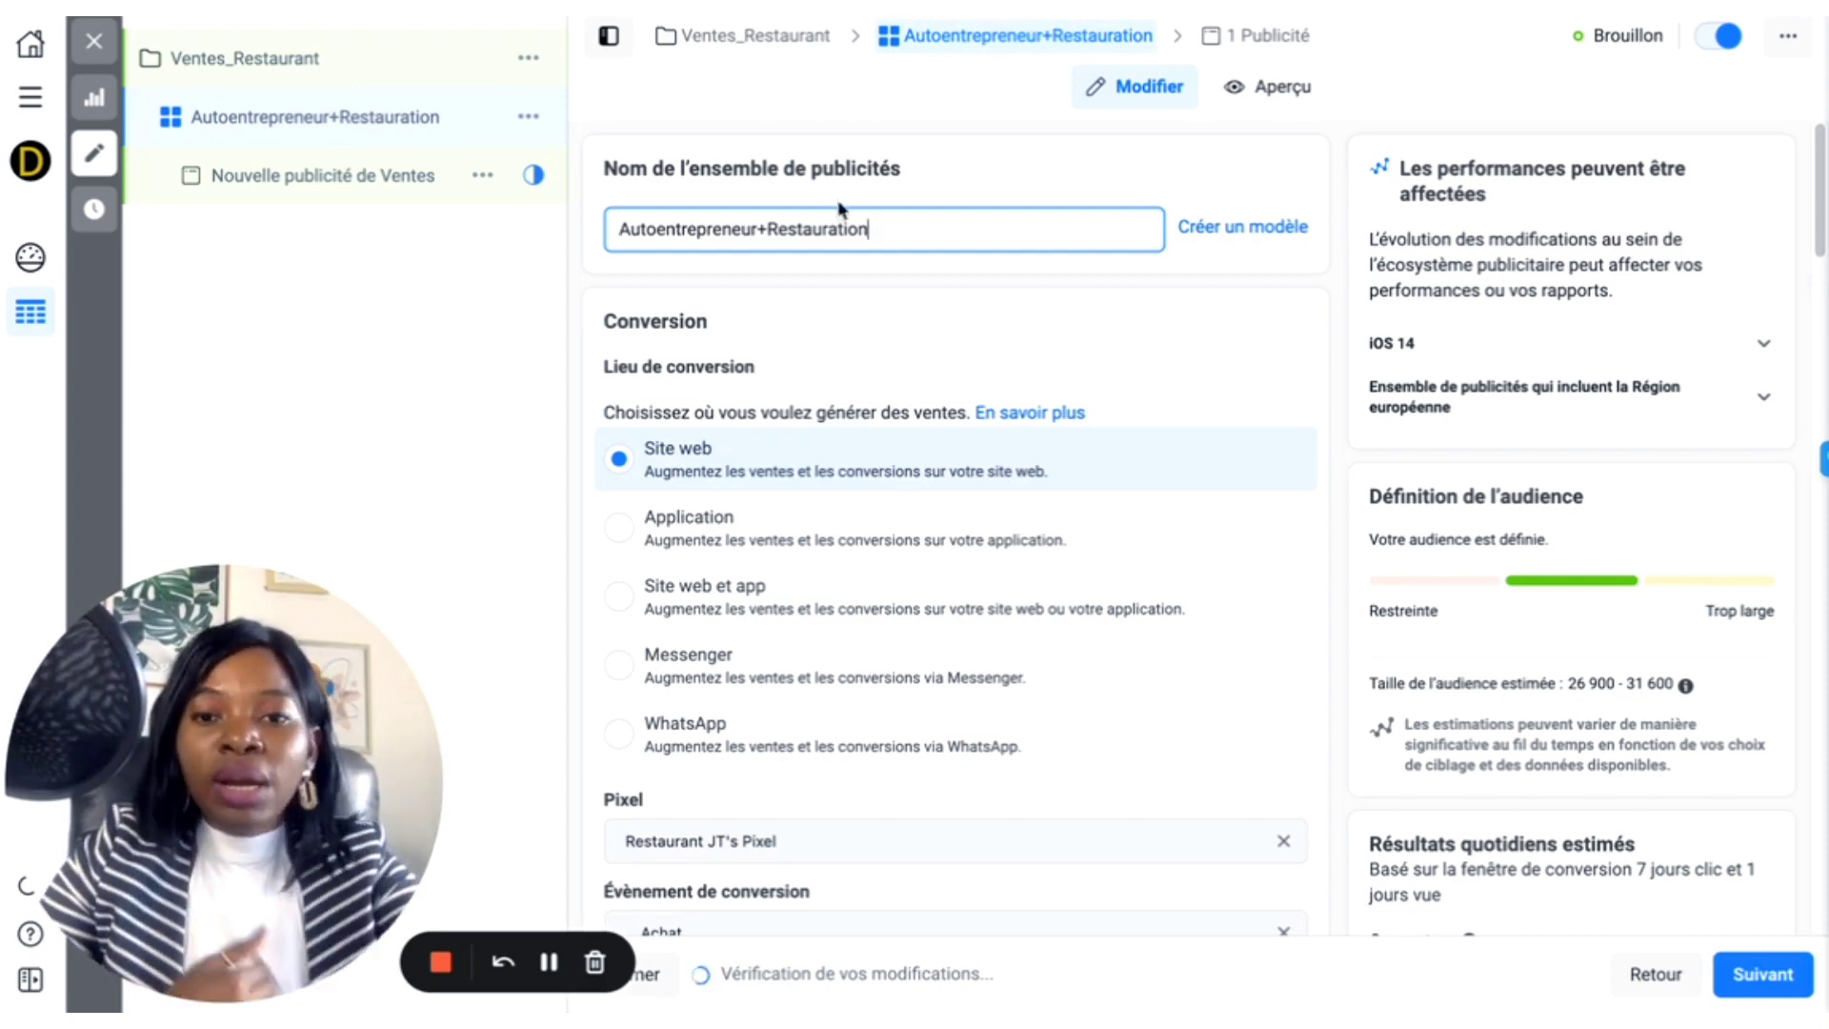
Step: Review the ad set's settings, move on to its new ad, and examine the ad's identity, content source and format options
scroll(1095, 350, "down", 7)
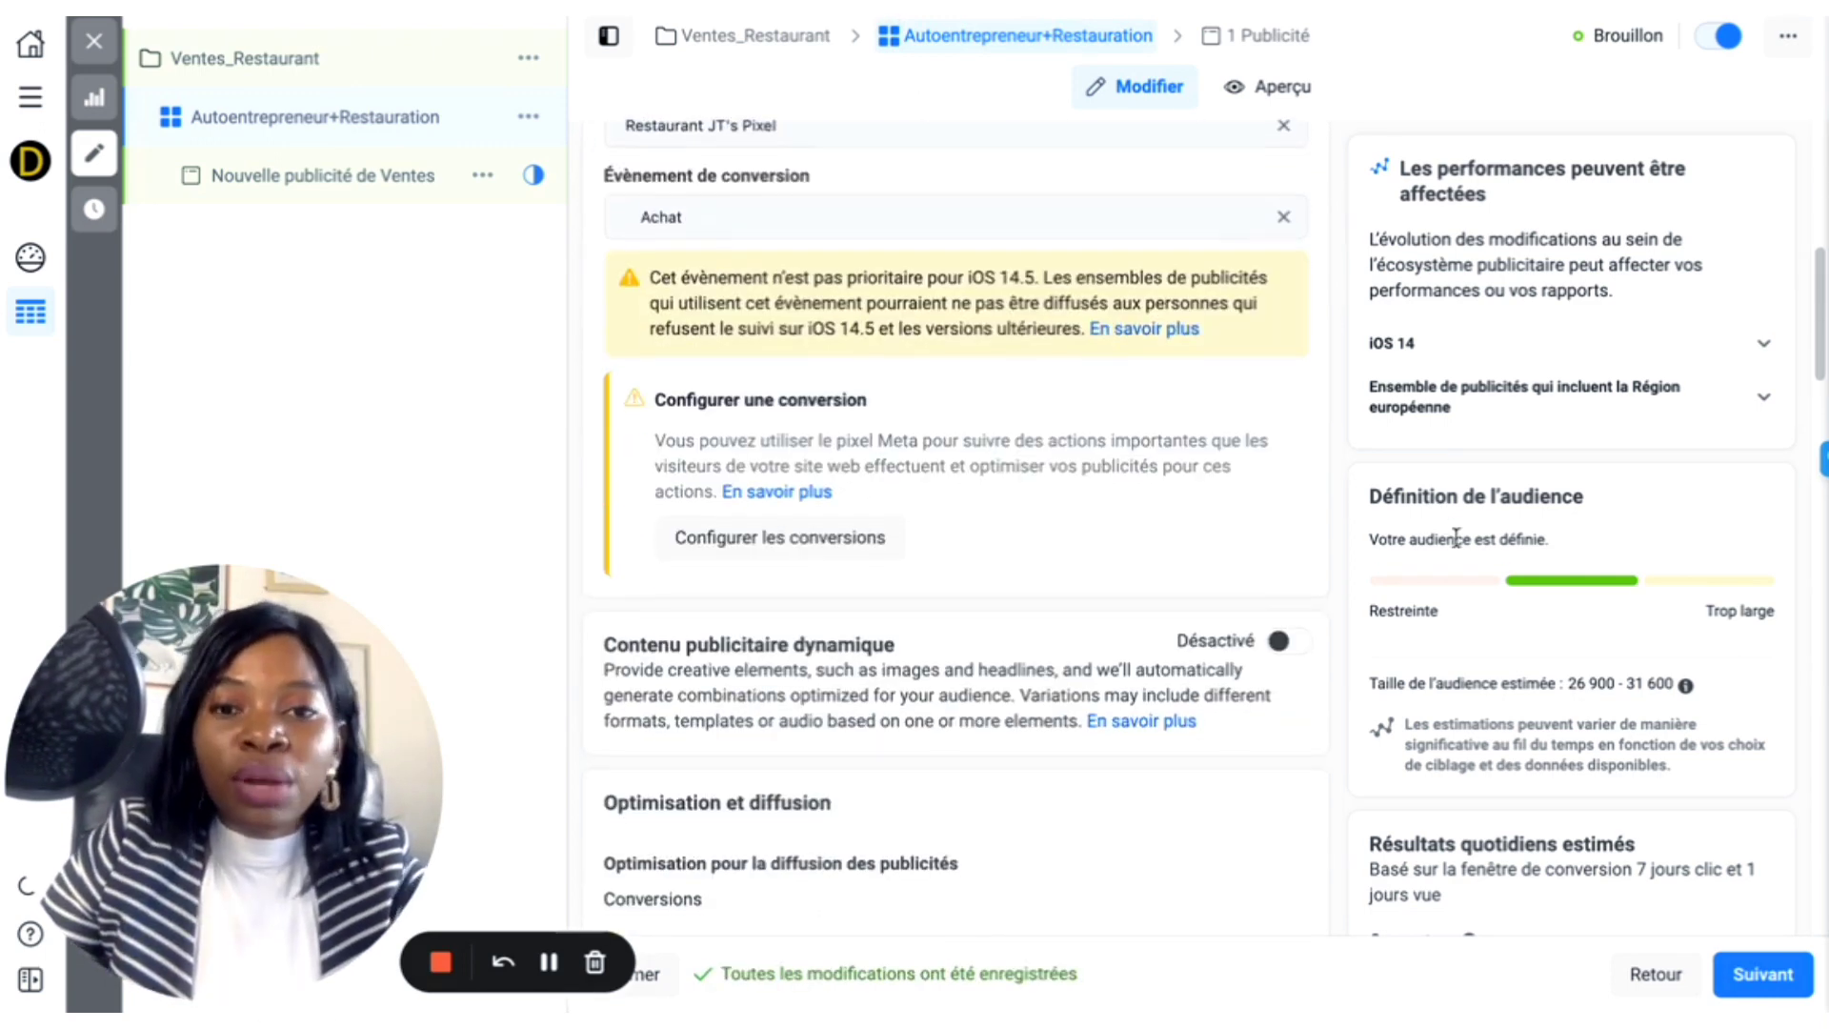
scroll(1628, 698, "down", 4)
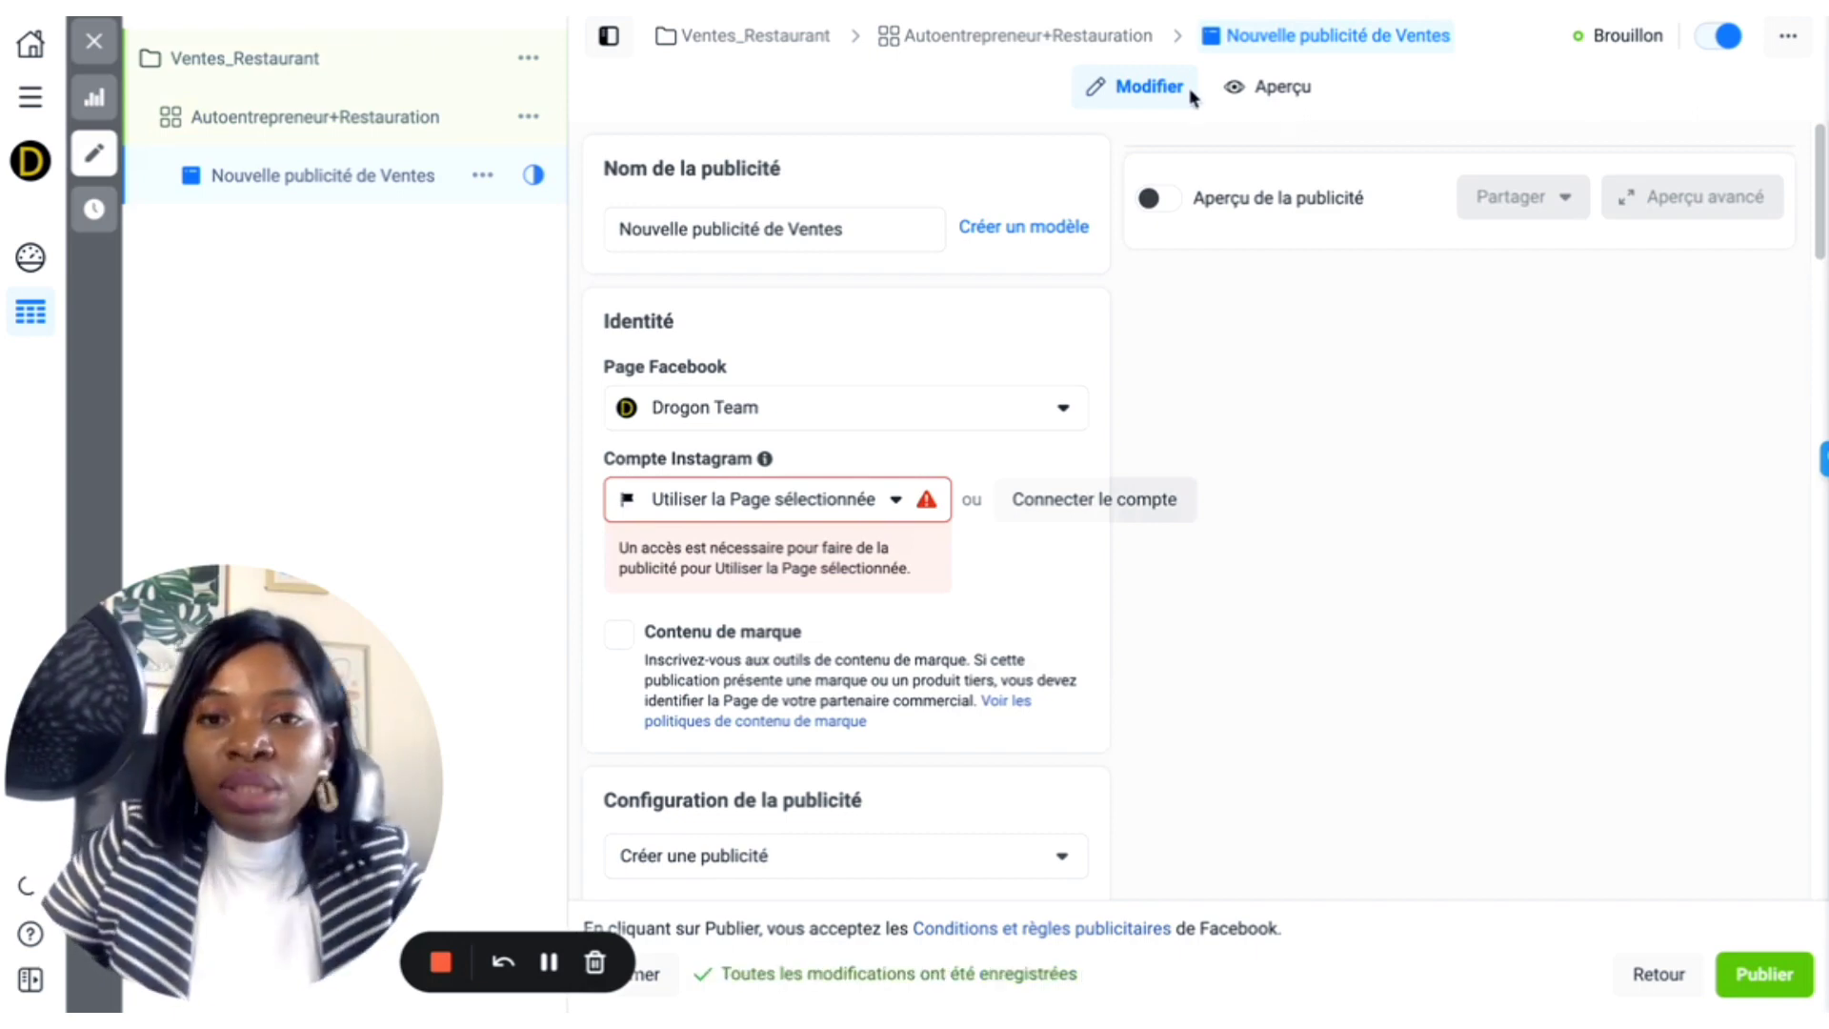
scroll(626, 586, "down", 10)
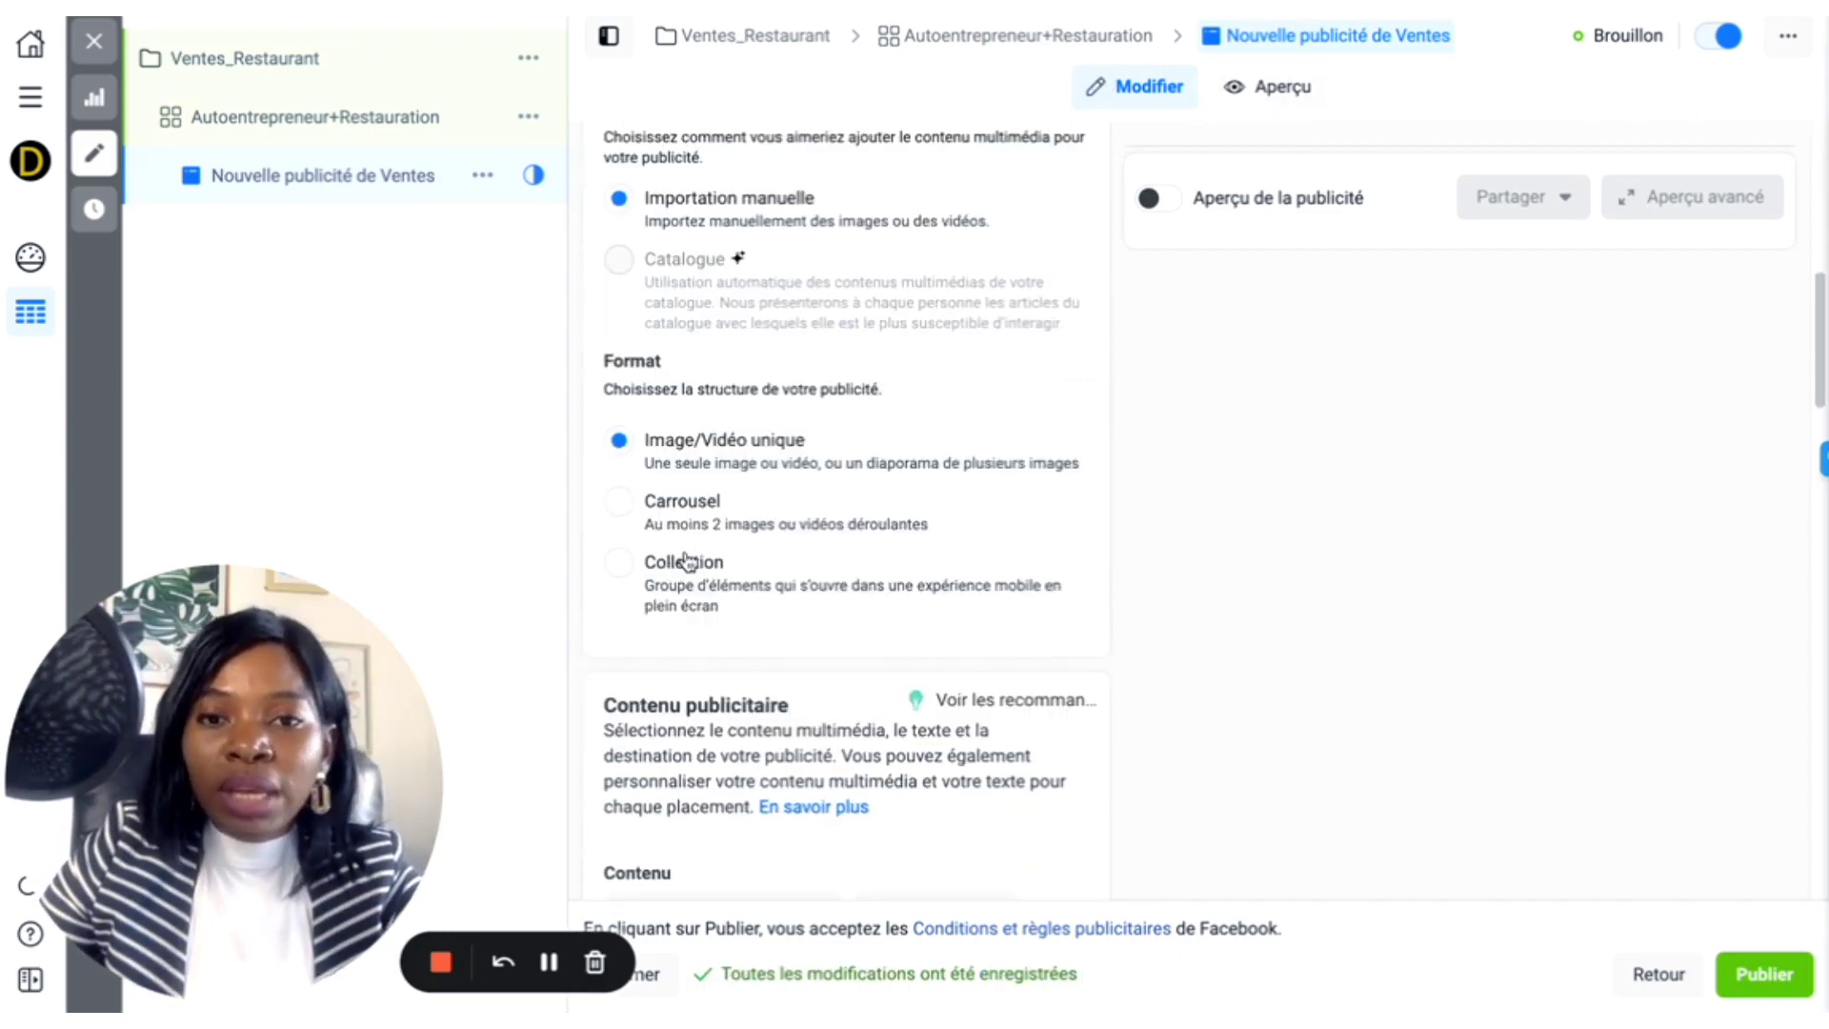
scroll(667, 567, "up", 10)
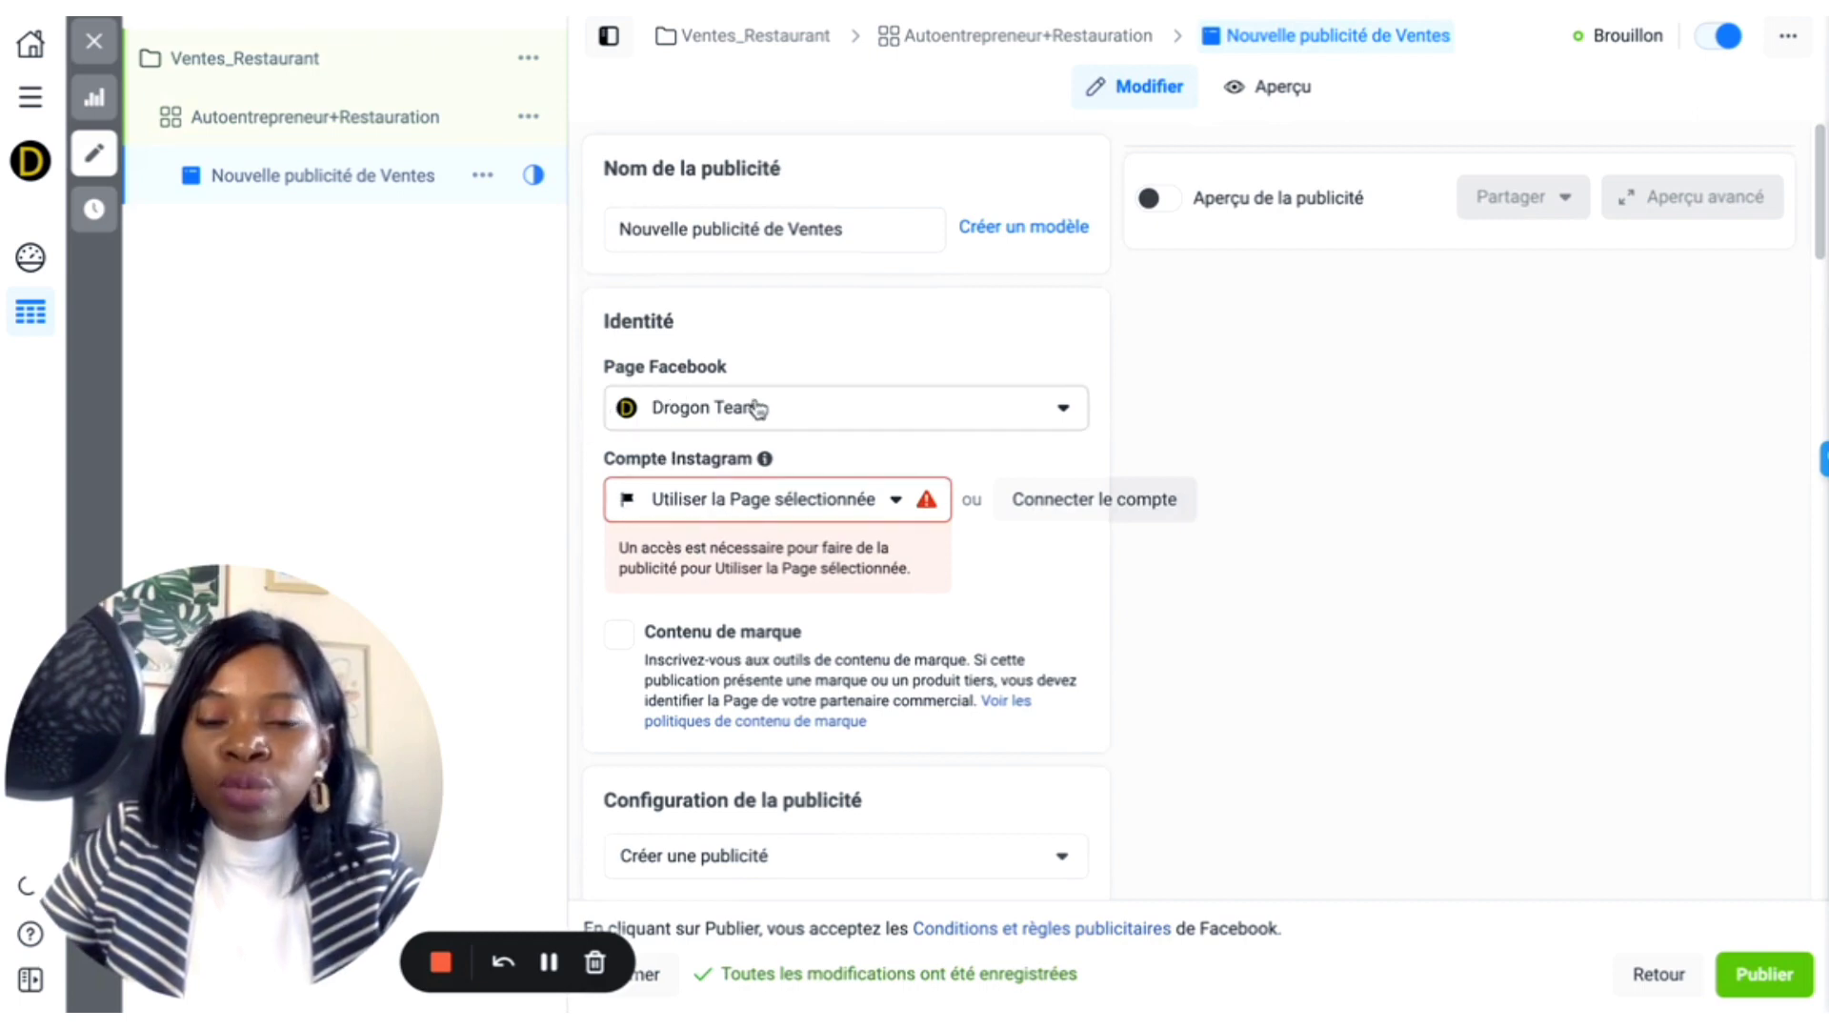
scroll(947, 623, "down", 5)
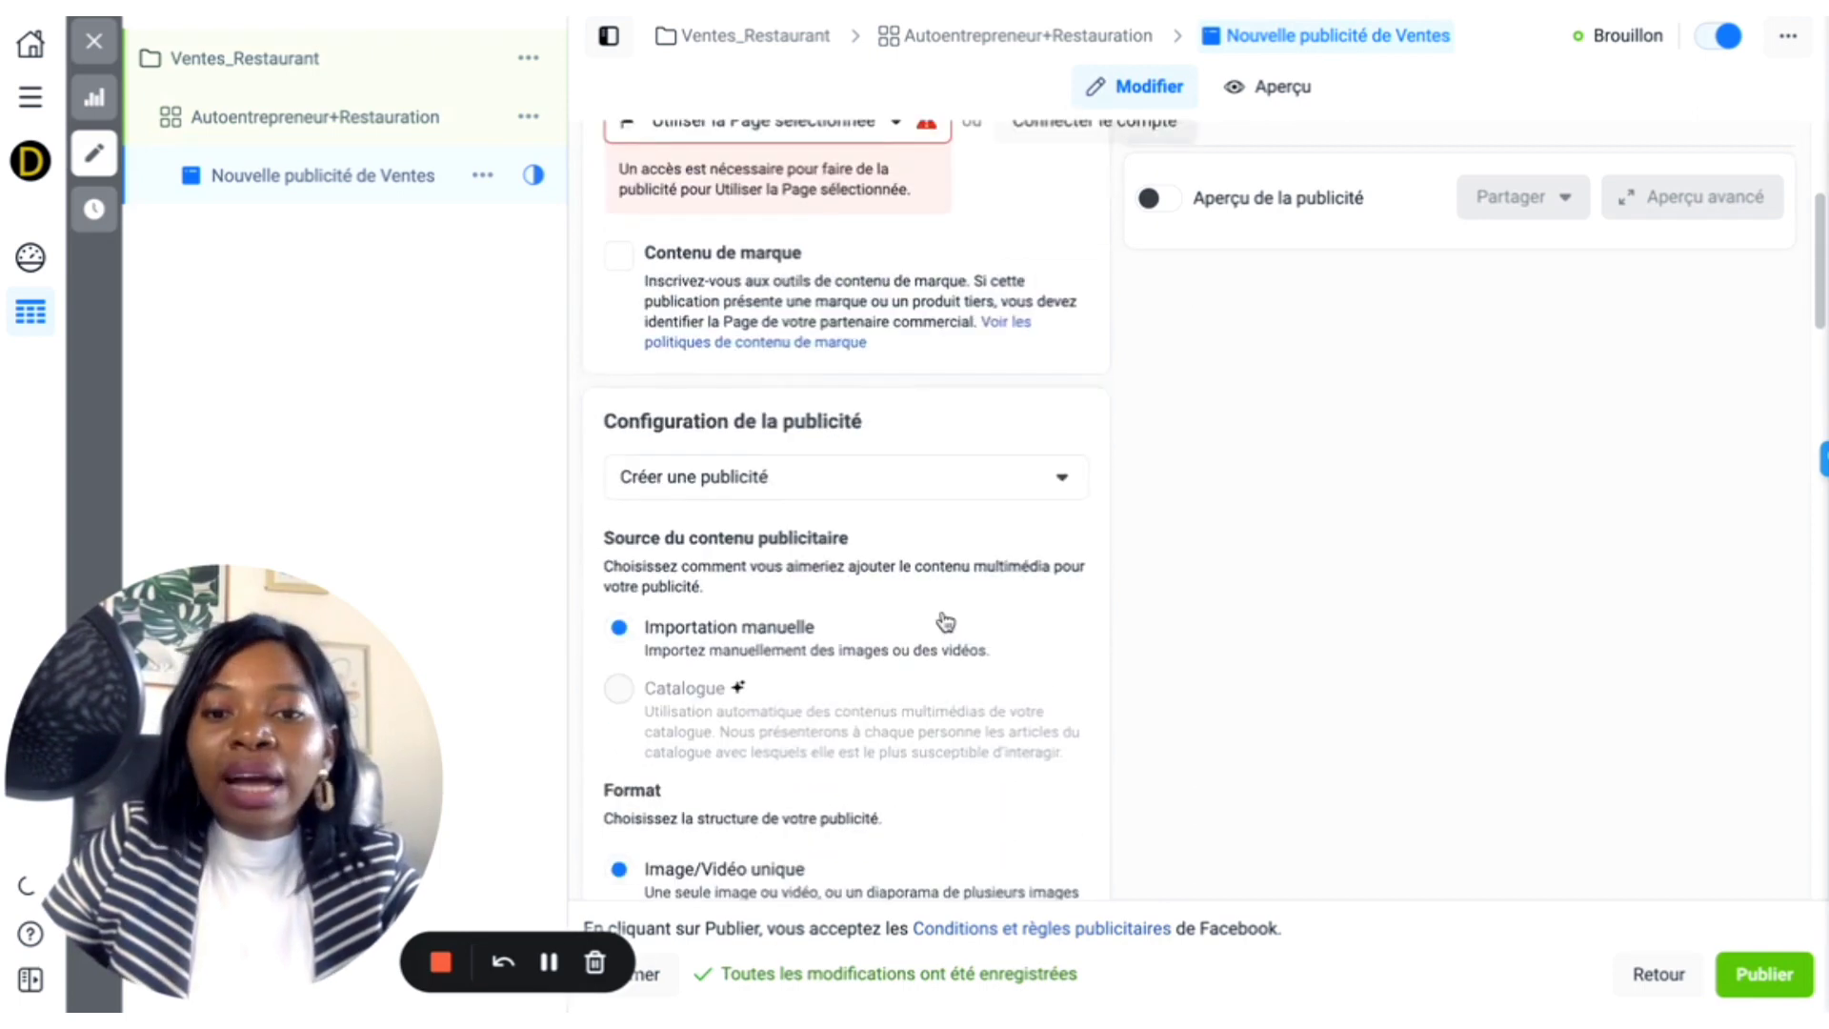
mouse_move(714, 533)
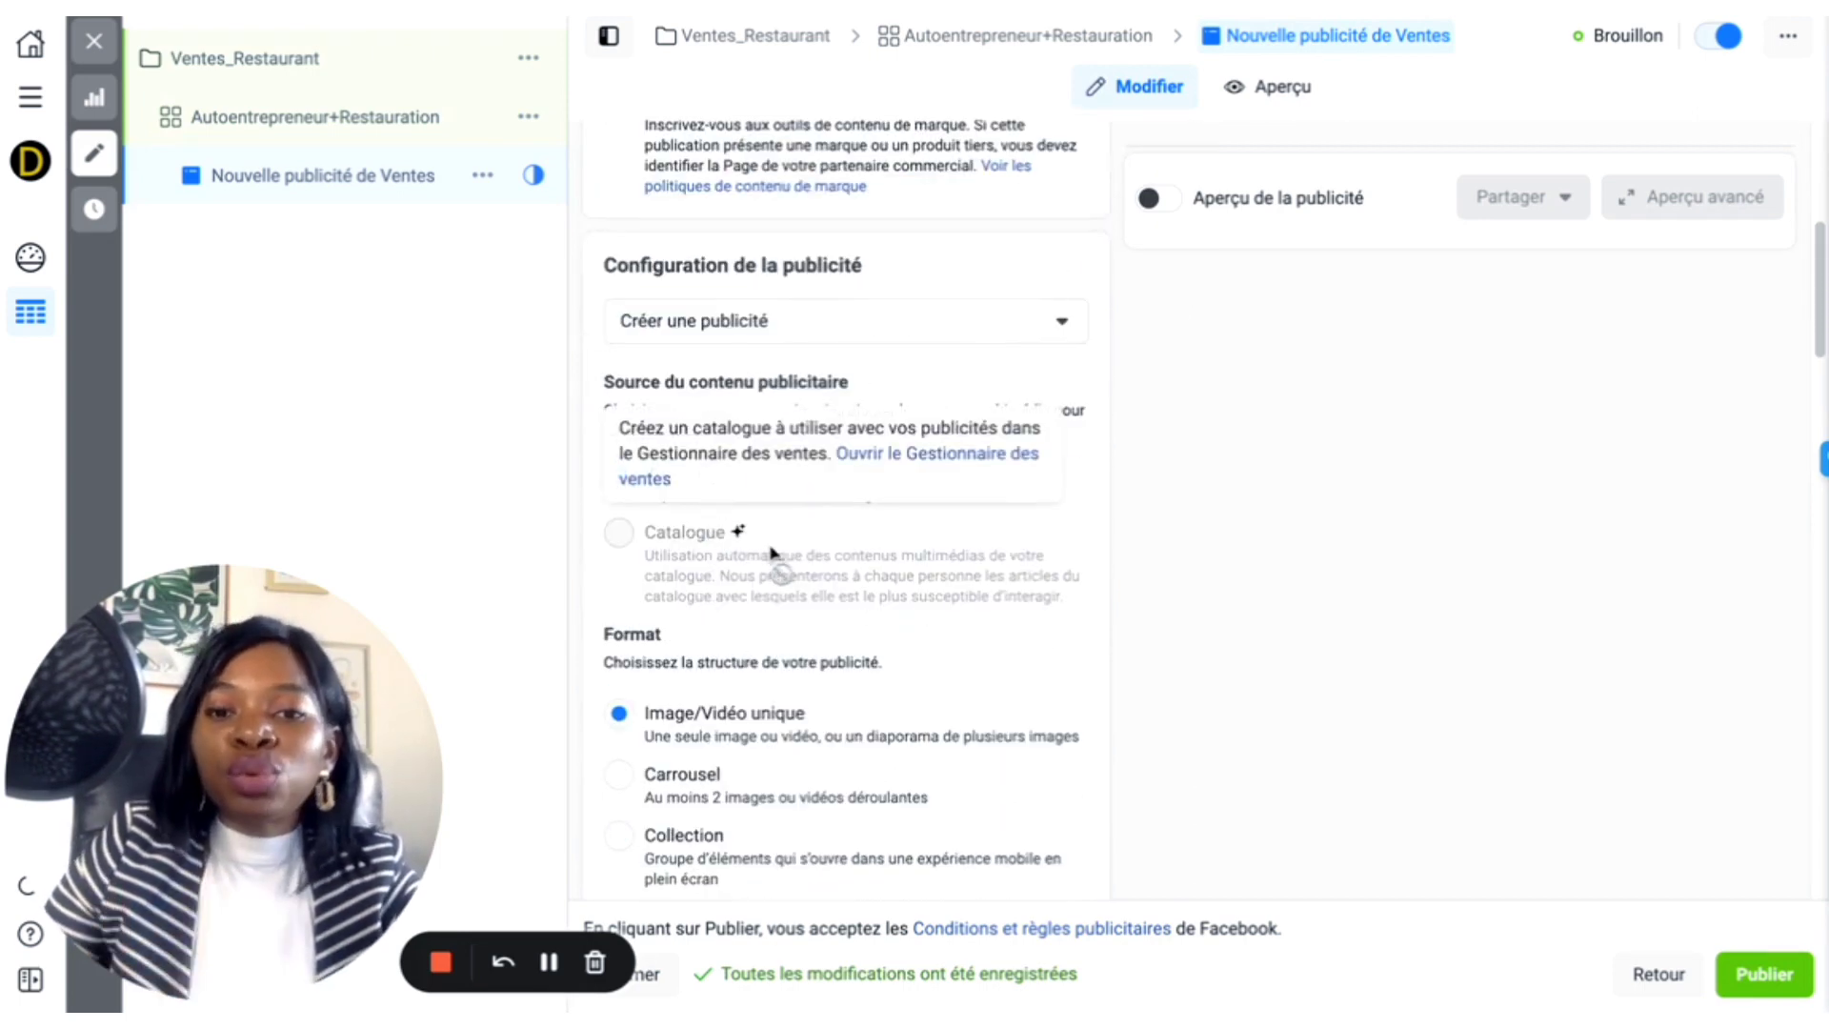
scroll(875, 625, "down", 1)
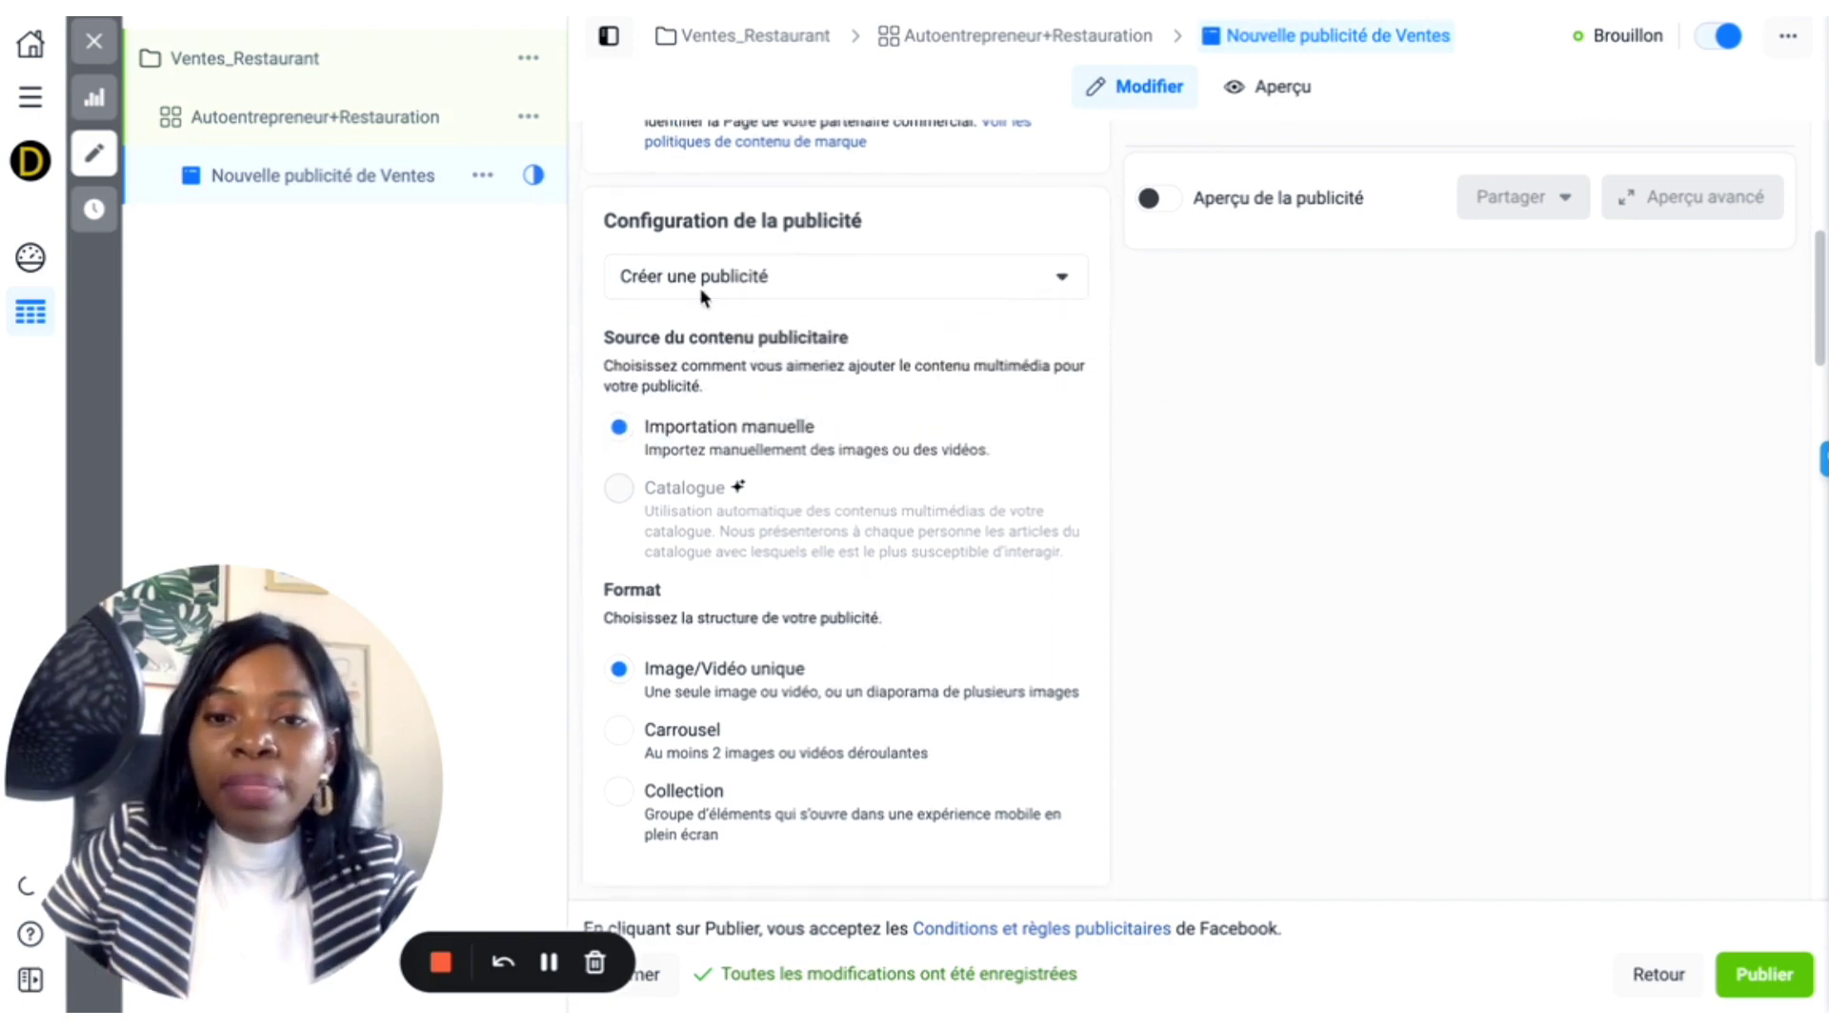
Step: View the ad configuration choices, keep Créer une publicité, and open the options for adding content to the ad
left_click(903, 288)
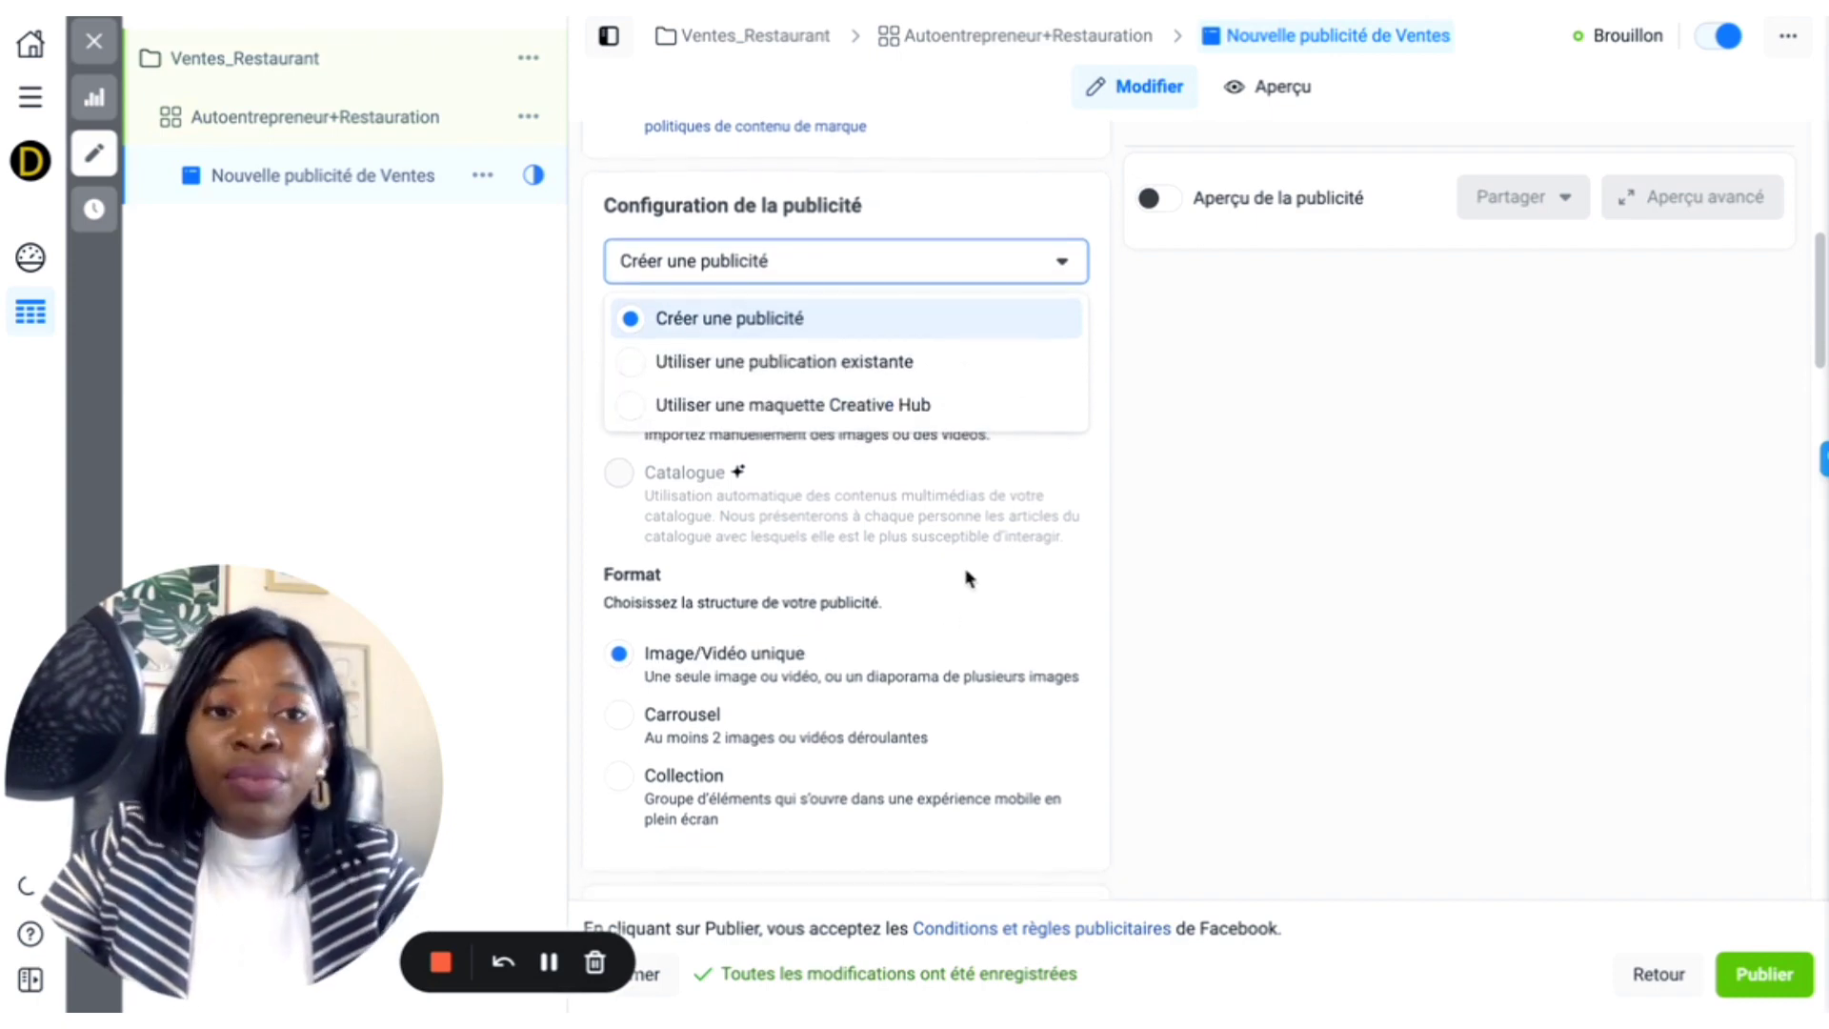
left_click(946, 600)
scroll(846, 638, "down", 5)
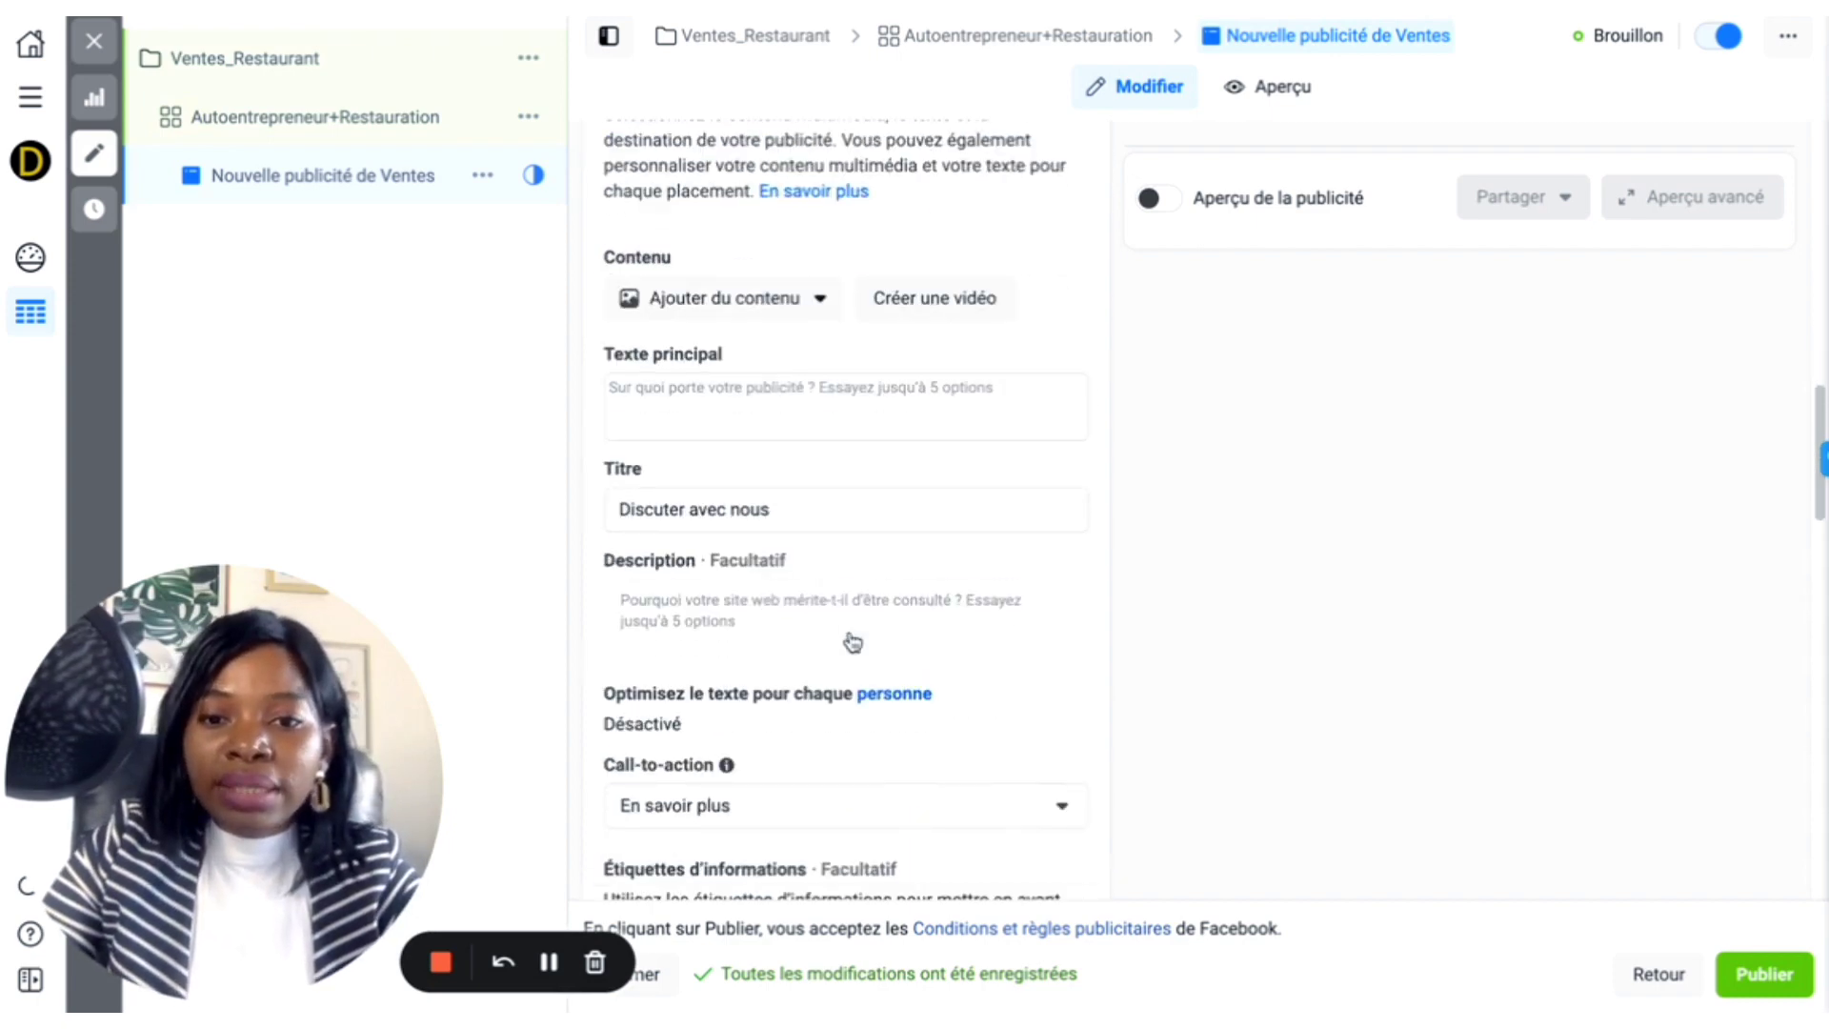
scroll(762, 457, "up", 1)
left_click(705, 333)
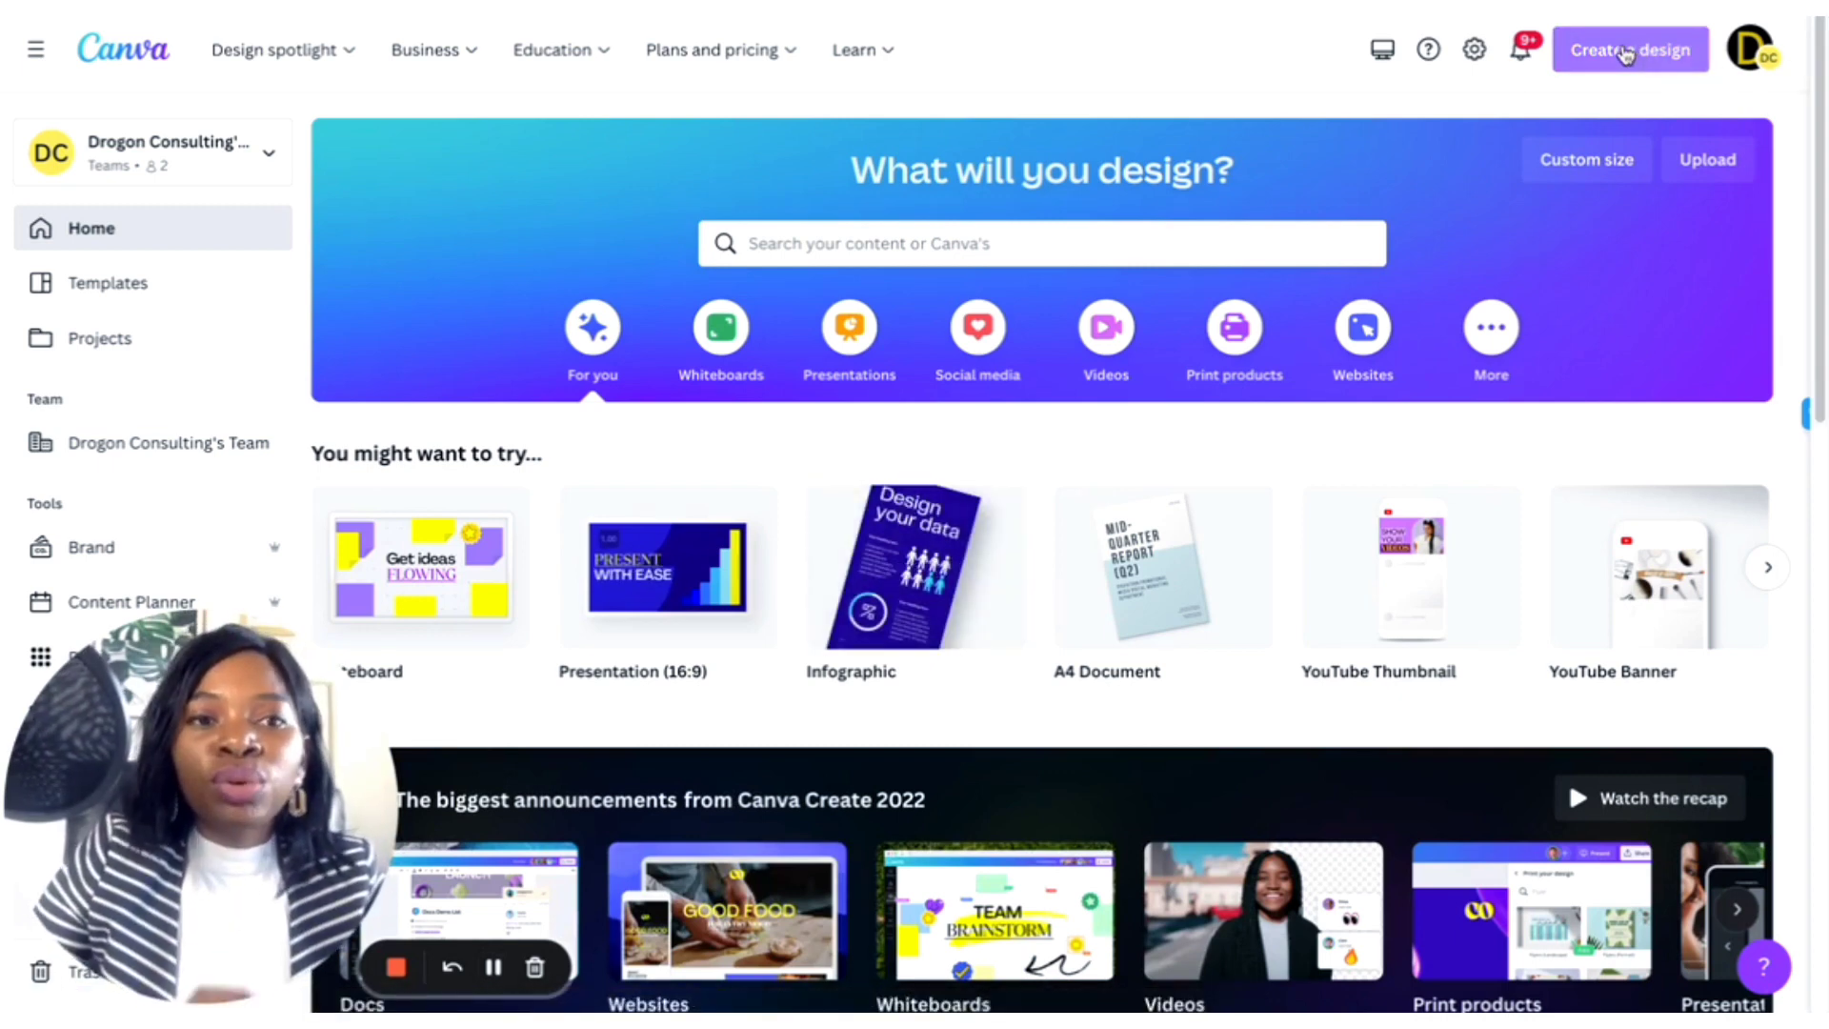
Step: Switch to Canva and create a new Facebook Story Ad design of 1080 × 1920 px
left_click(1626, 55)
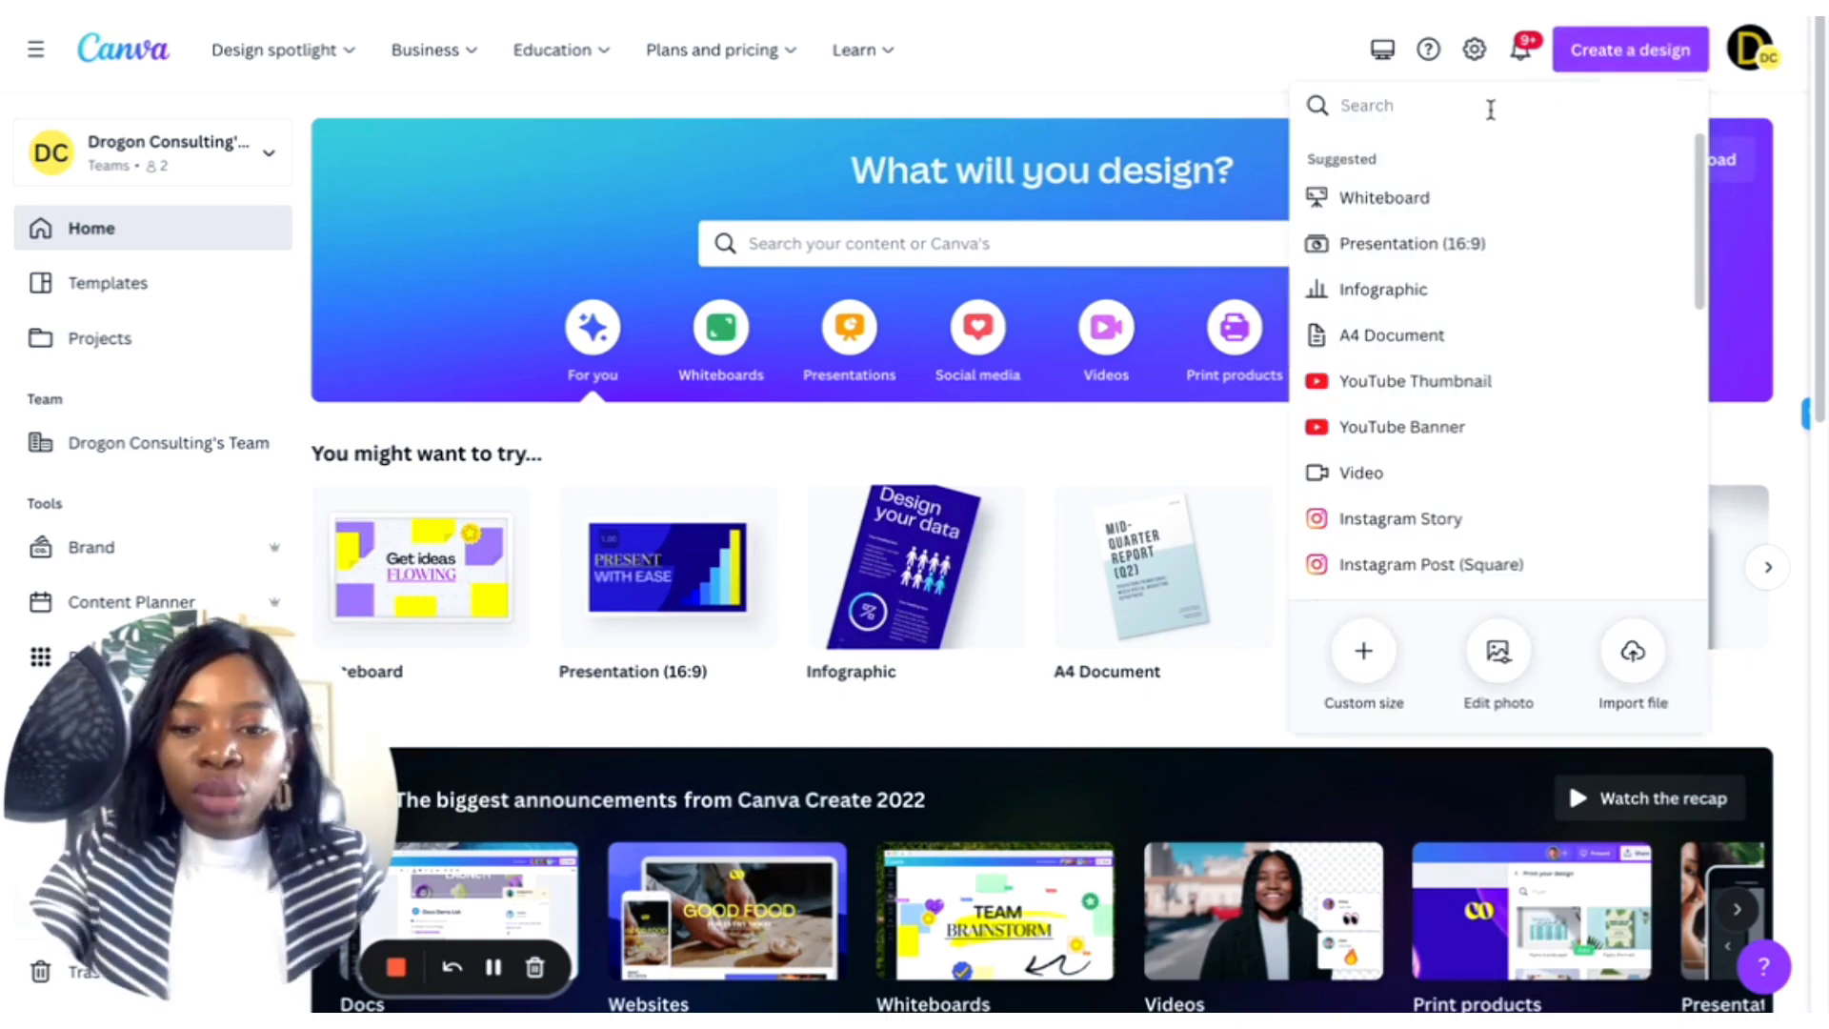
type("facebook story ad")
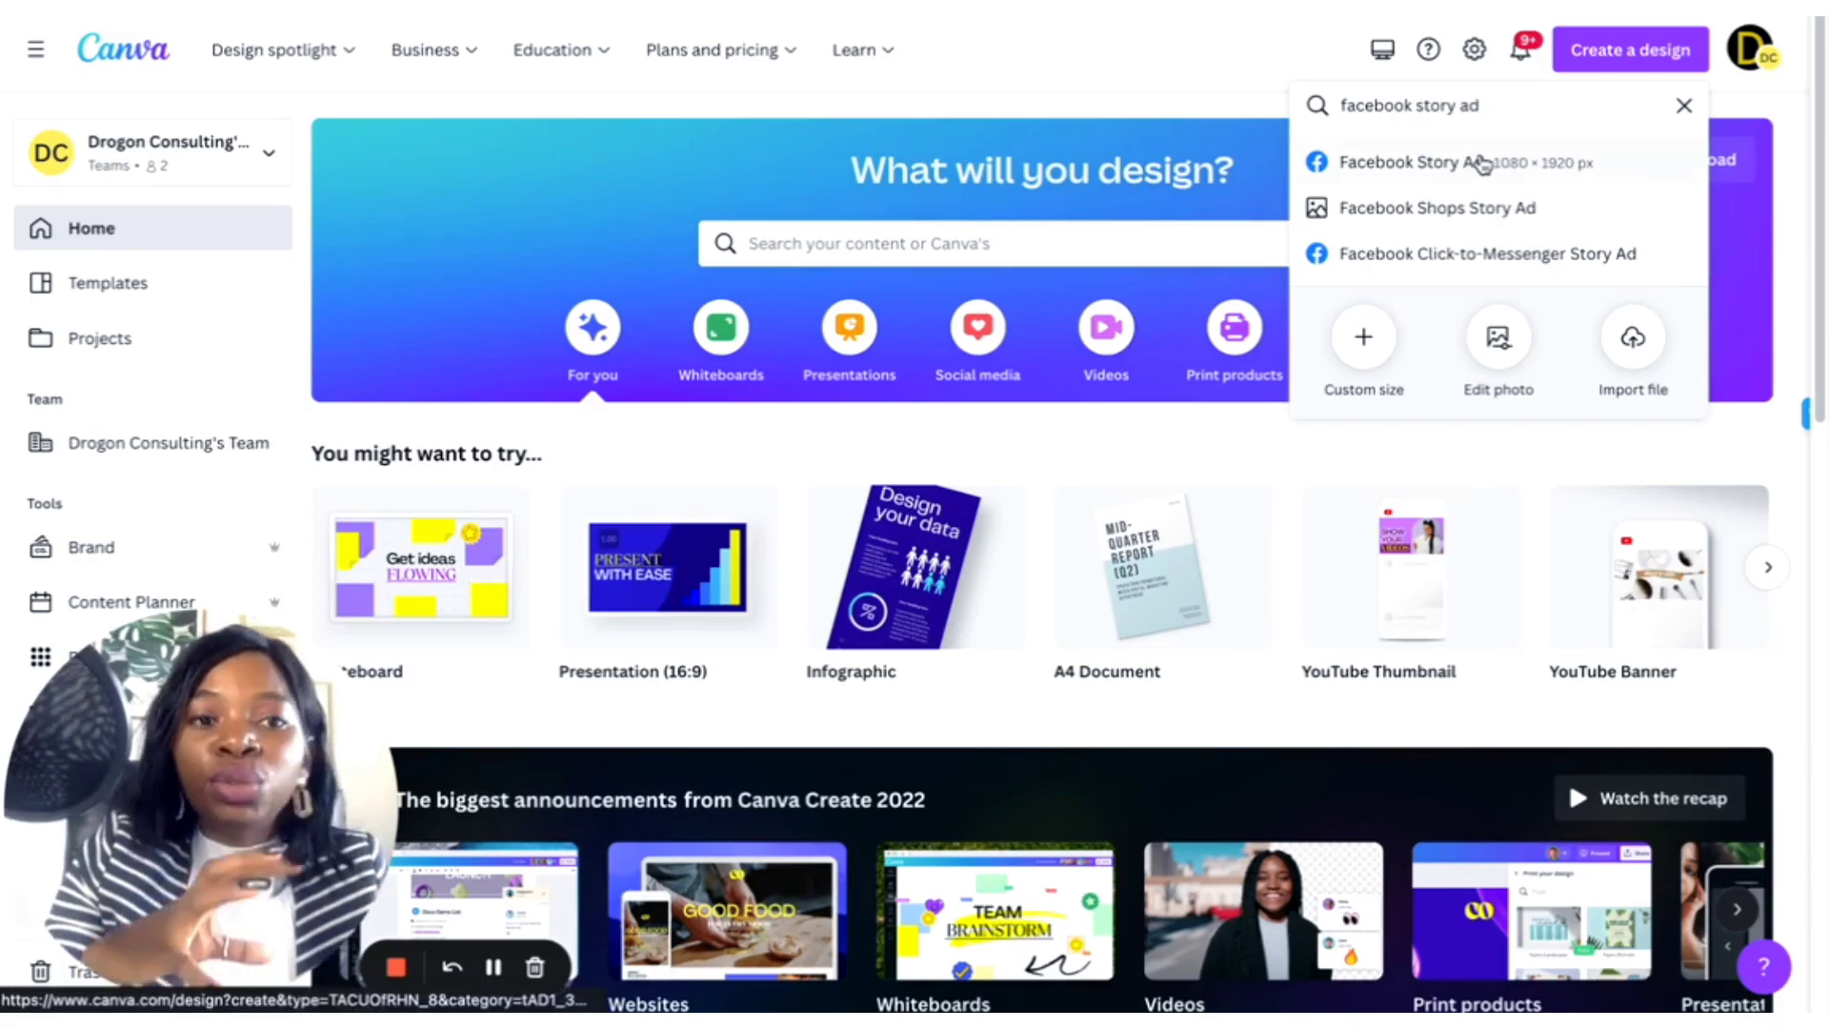
left_click(1482, 164)
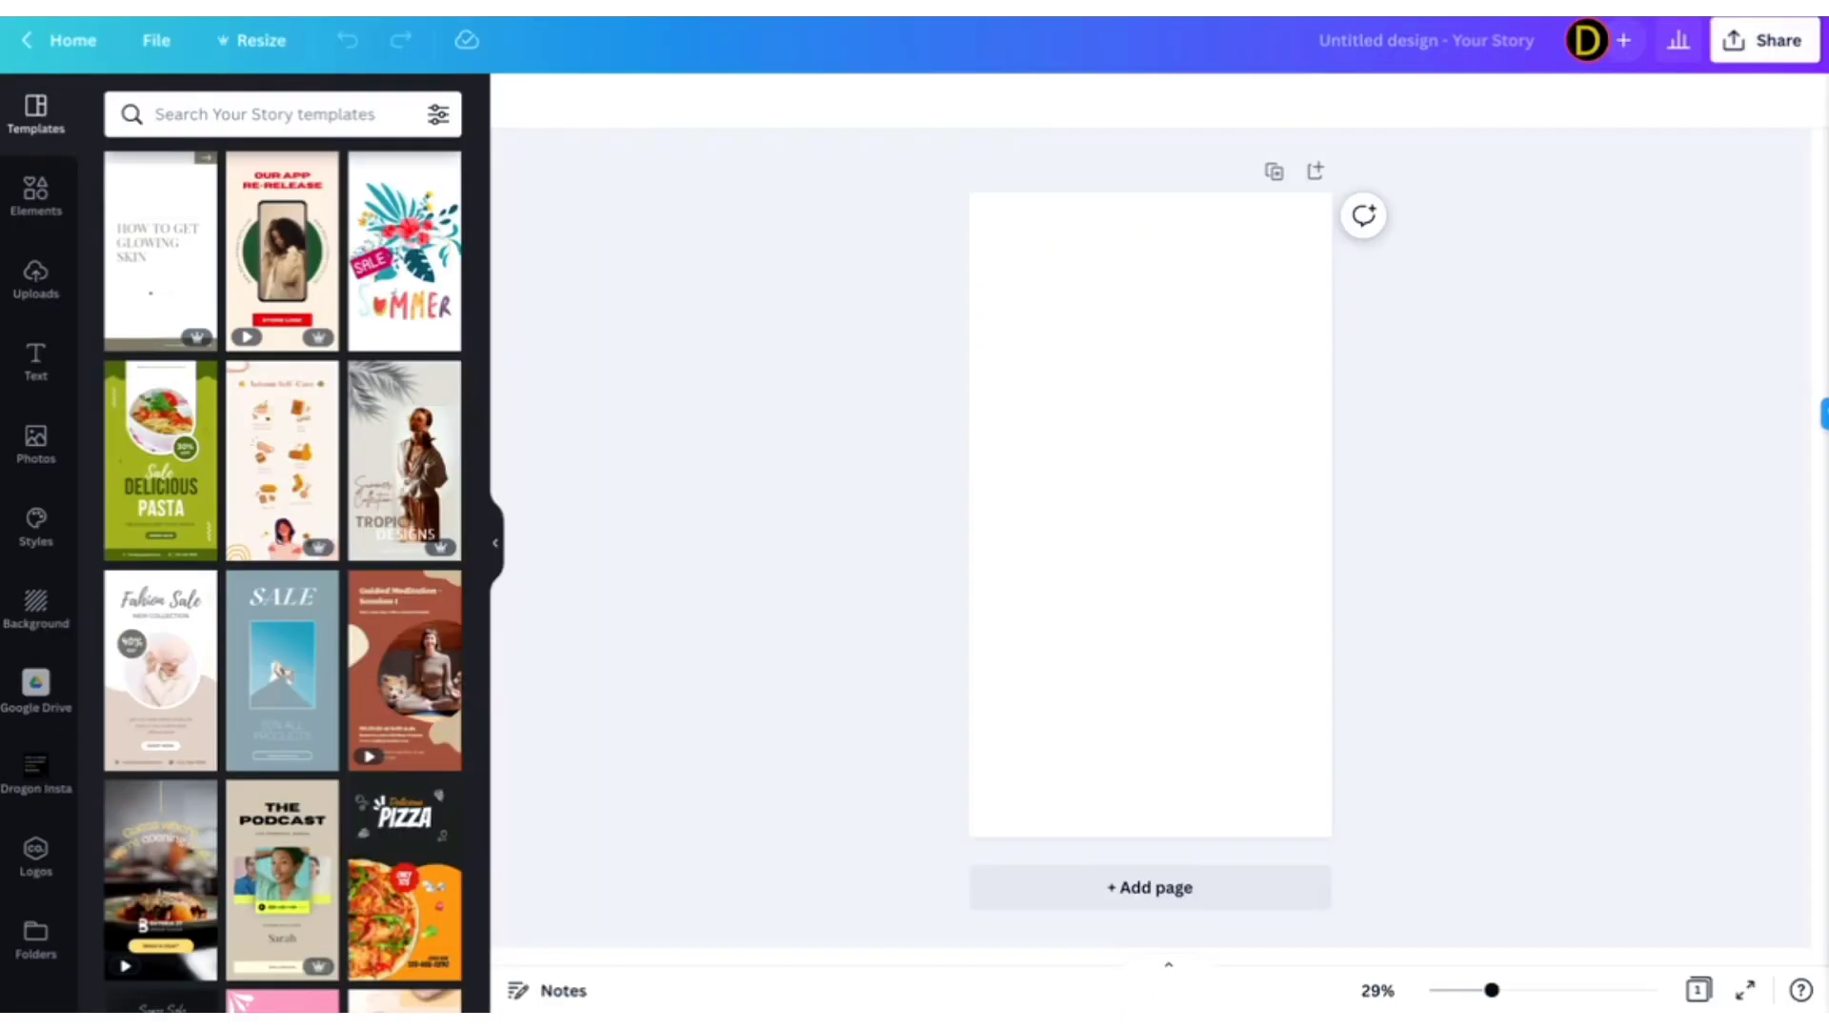
Step: Browse the story templates and apply the Delicious Pizza template to the blank page
scroll(262, 520, "down", 5)
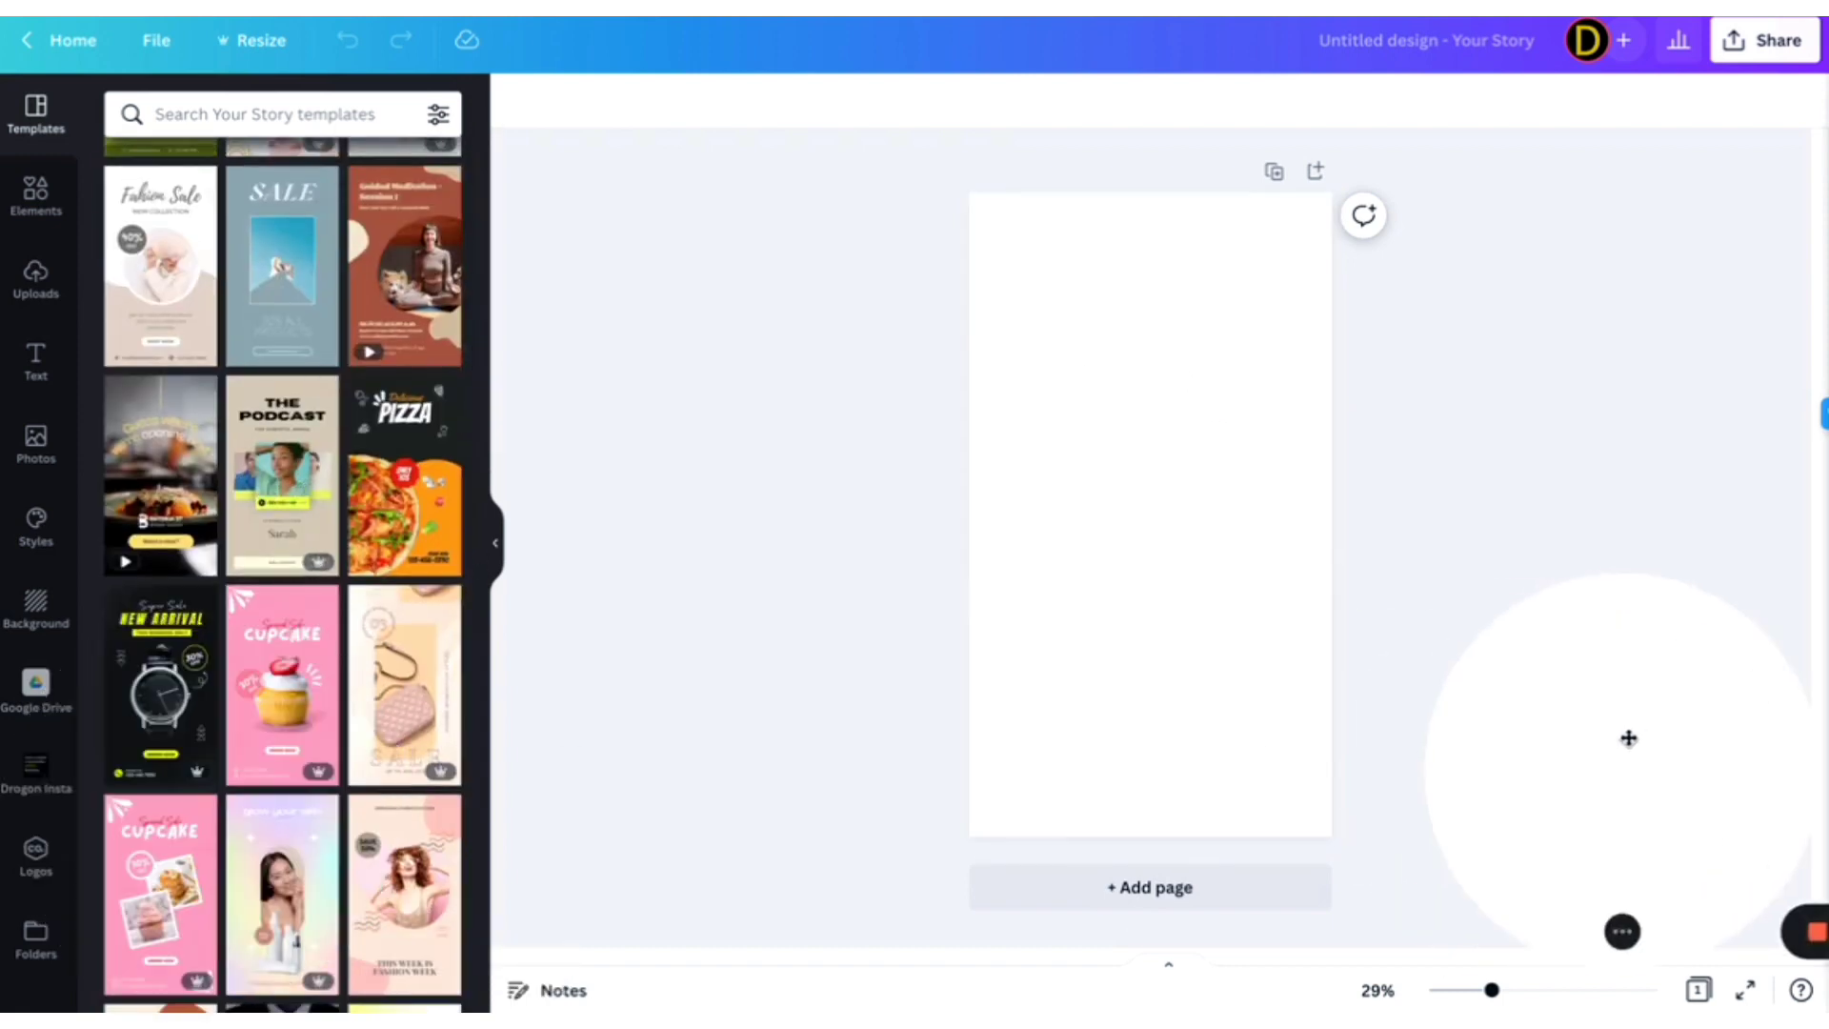
scroll(265, 650, "down", 5)
scroll(265, 650, "down", 3)
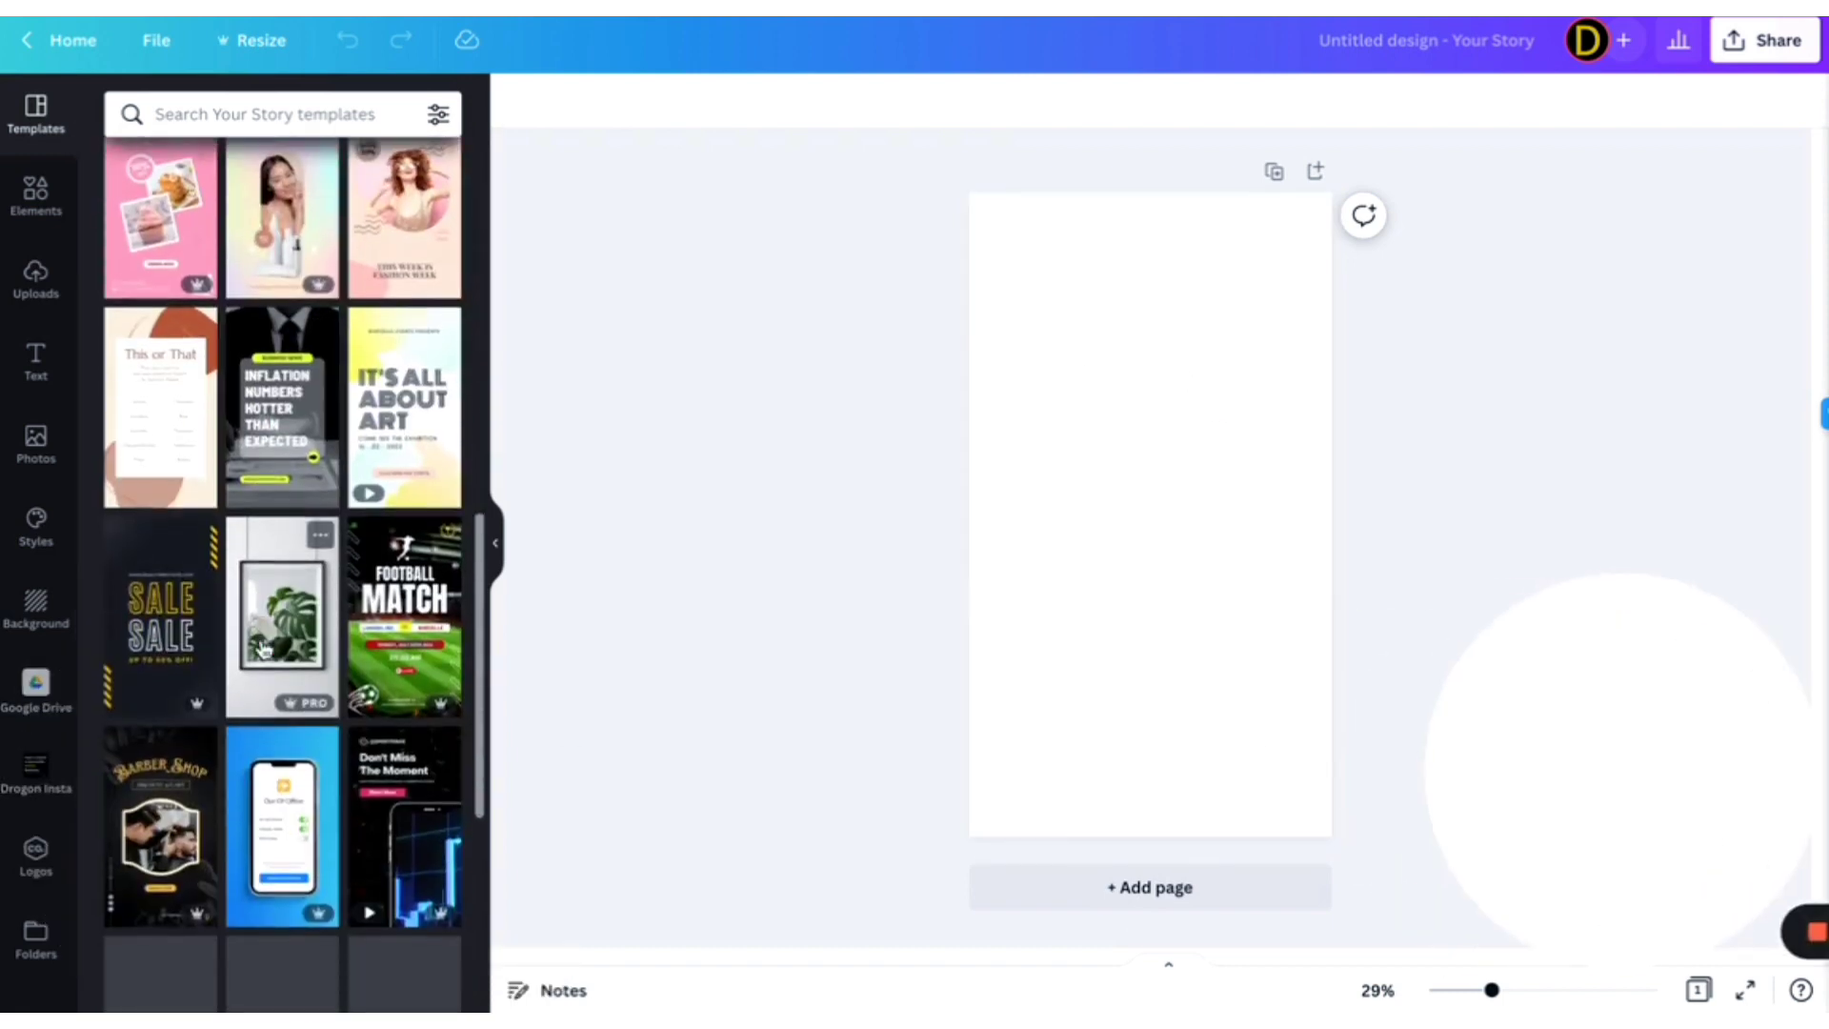
scroll(264, 648, "up", 15)
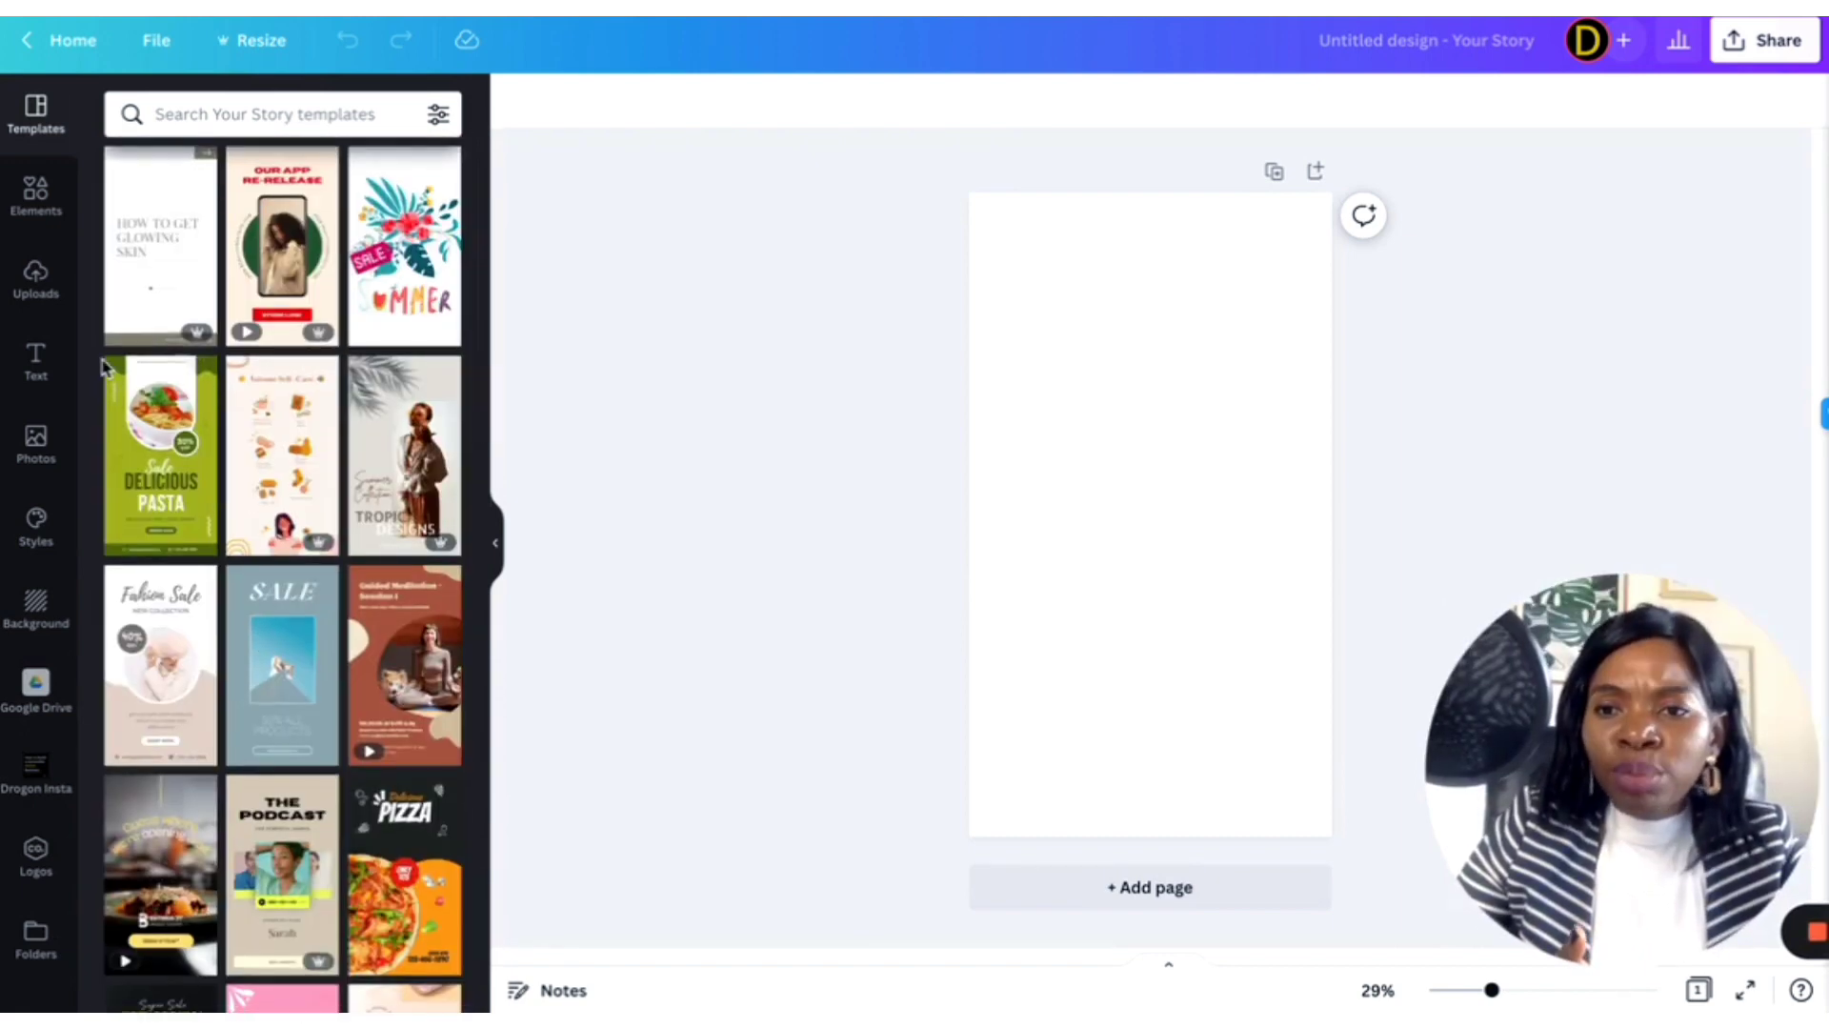
scroll(352, 300, "down", 6)
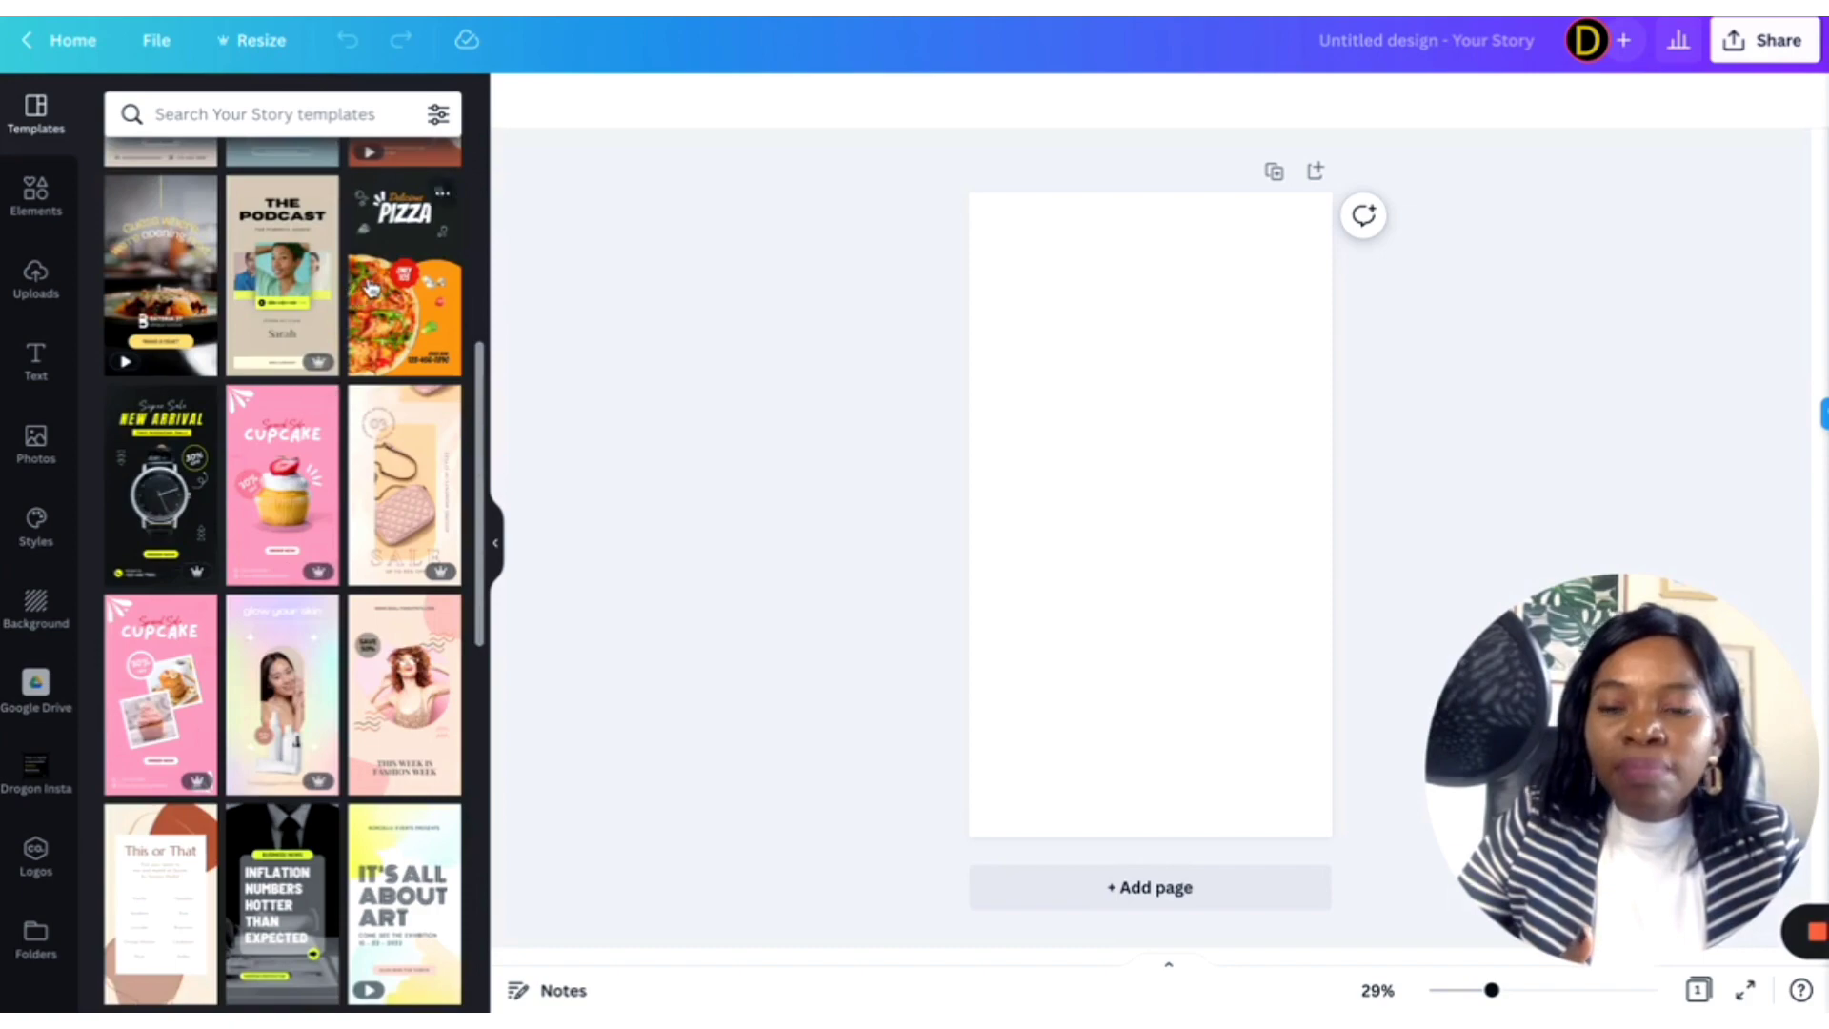
left_click(352, 300)
scroll(352, 300, "up", 3)
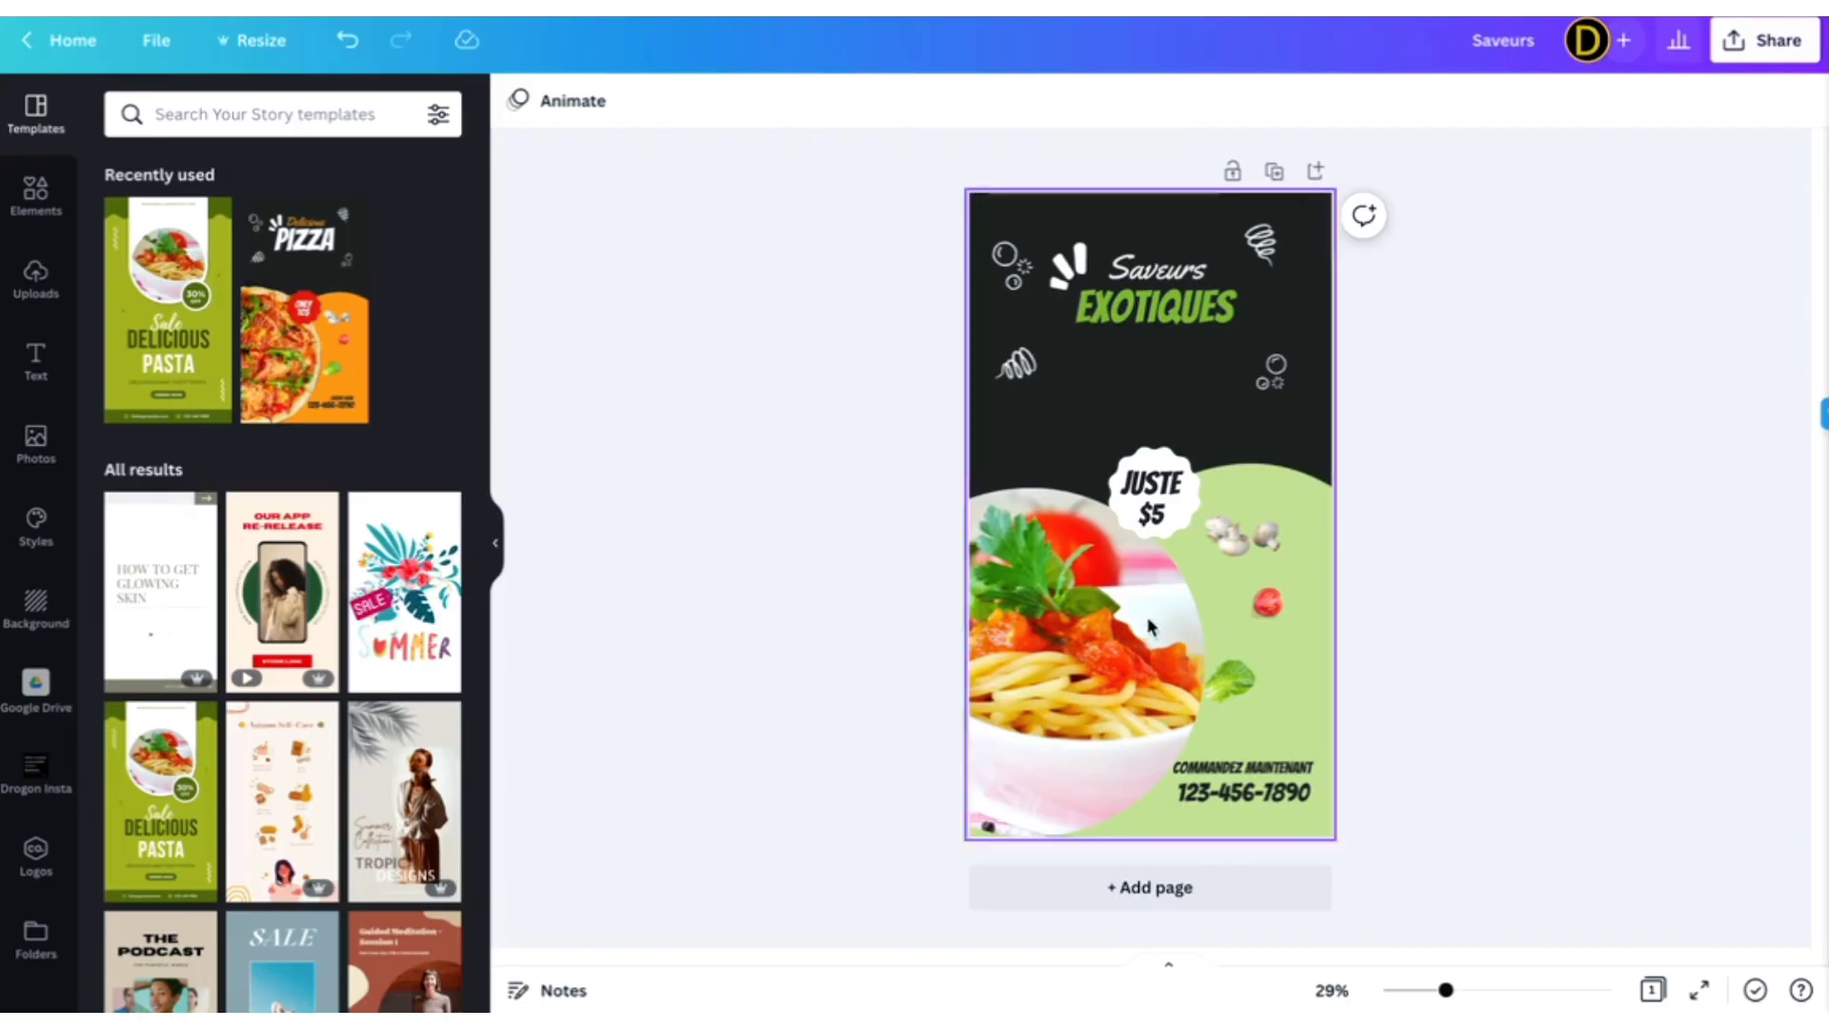
Step: Select the green background shape and the pasta photo to see the editable elements, and duplicate the Saveurs Exotiques page twice
left_click(1294, 507)
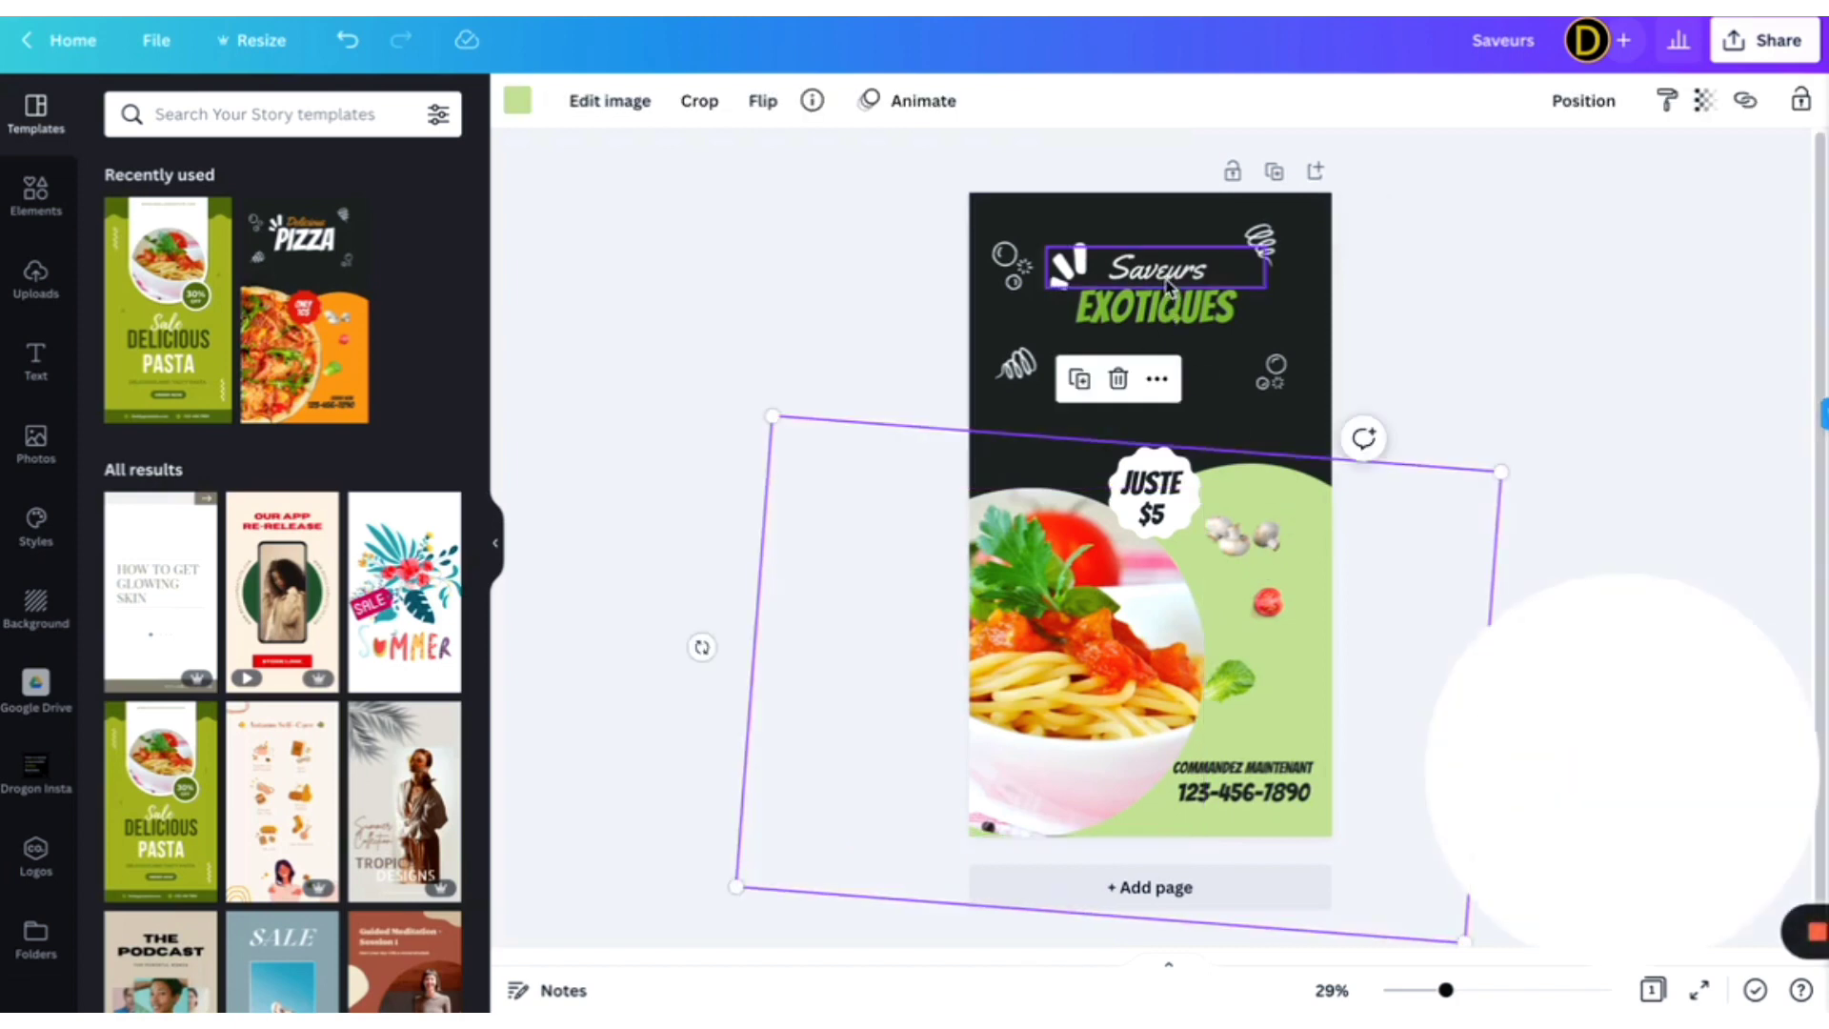
left_click(1125, 567)
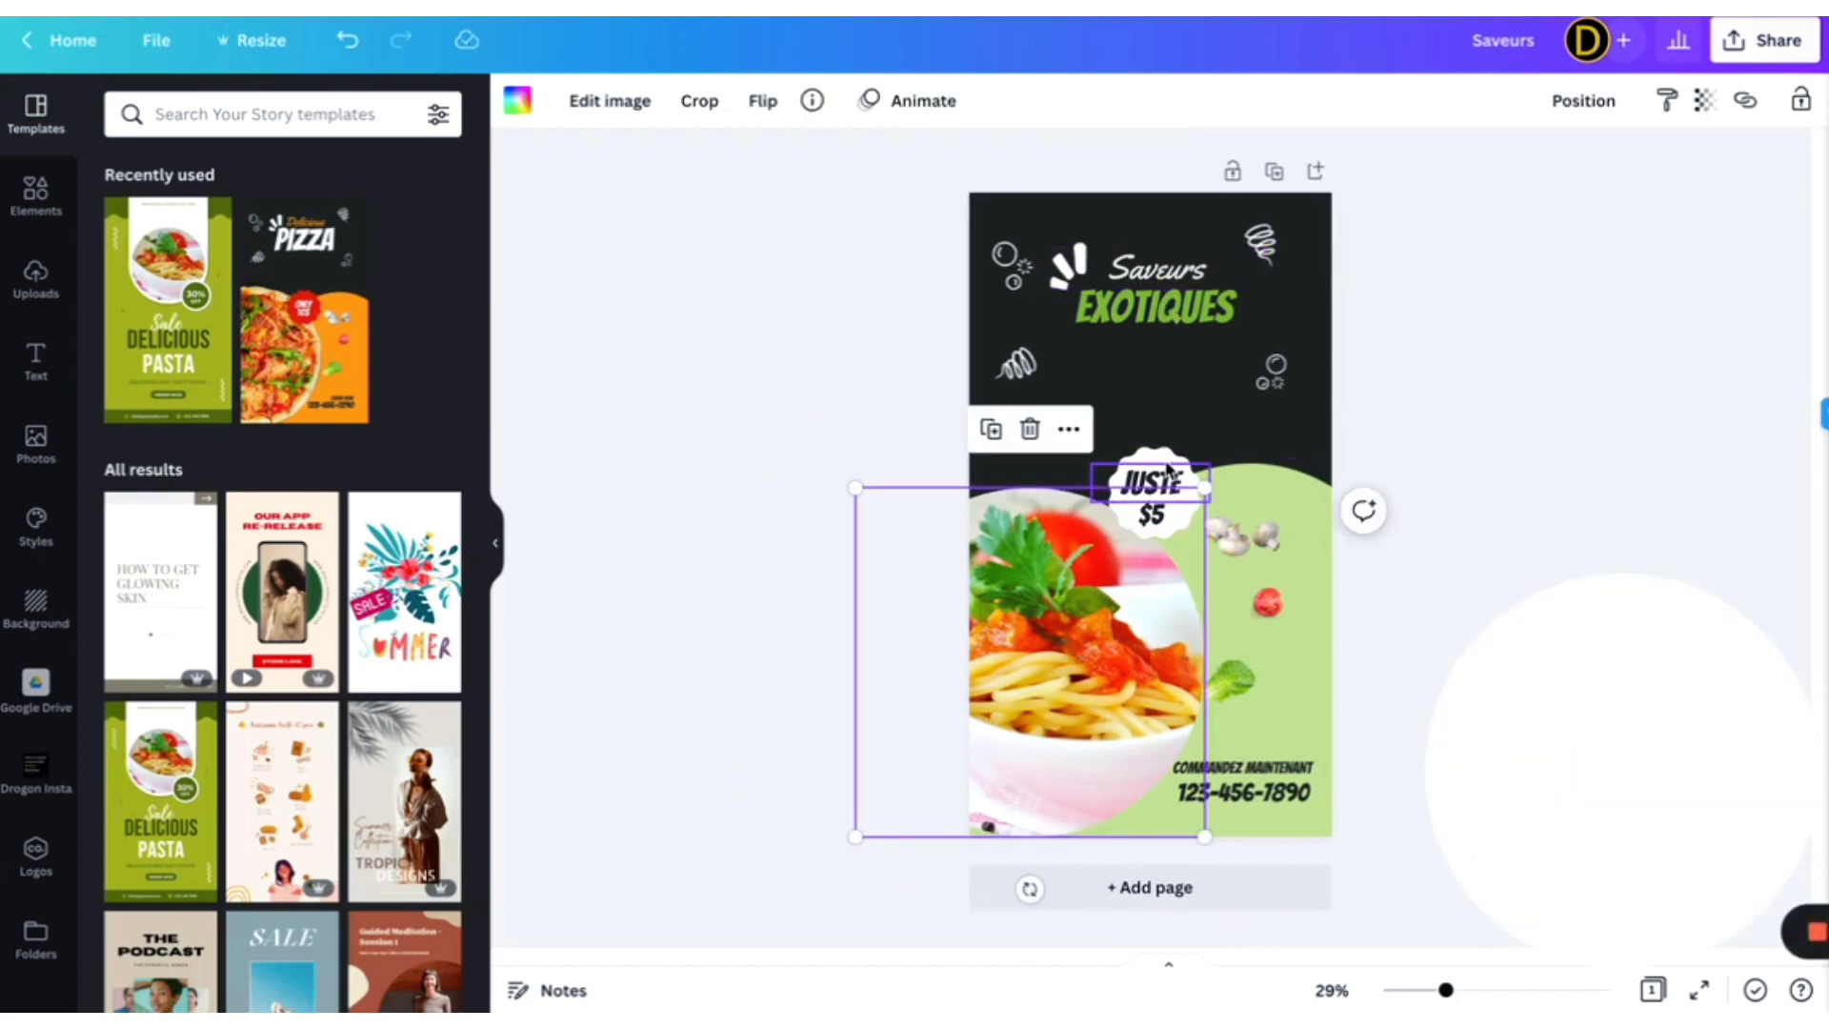
left_click(1273, 174)
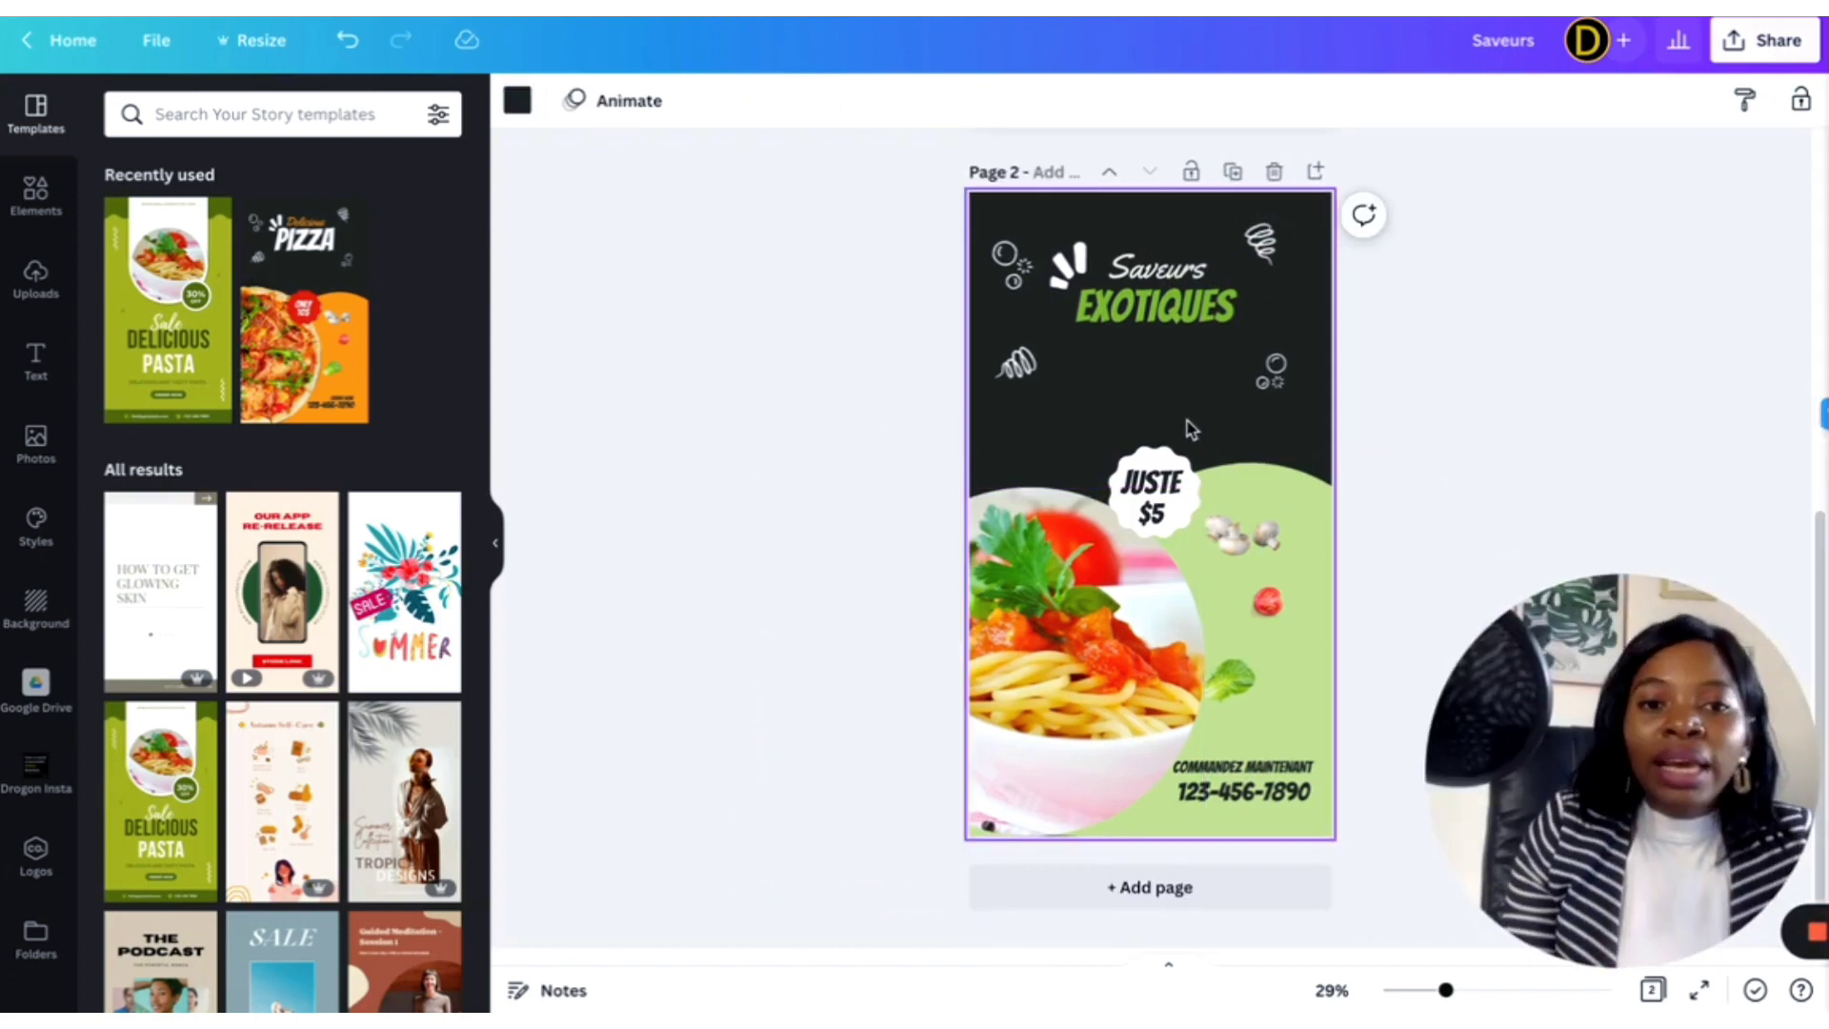
left_click(1232, 171)
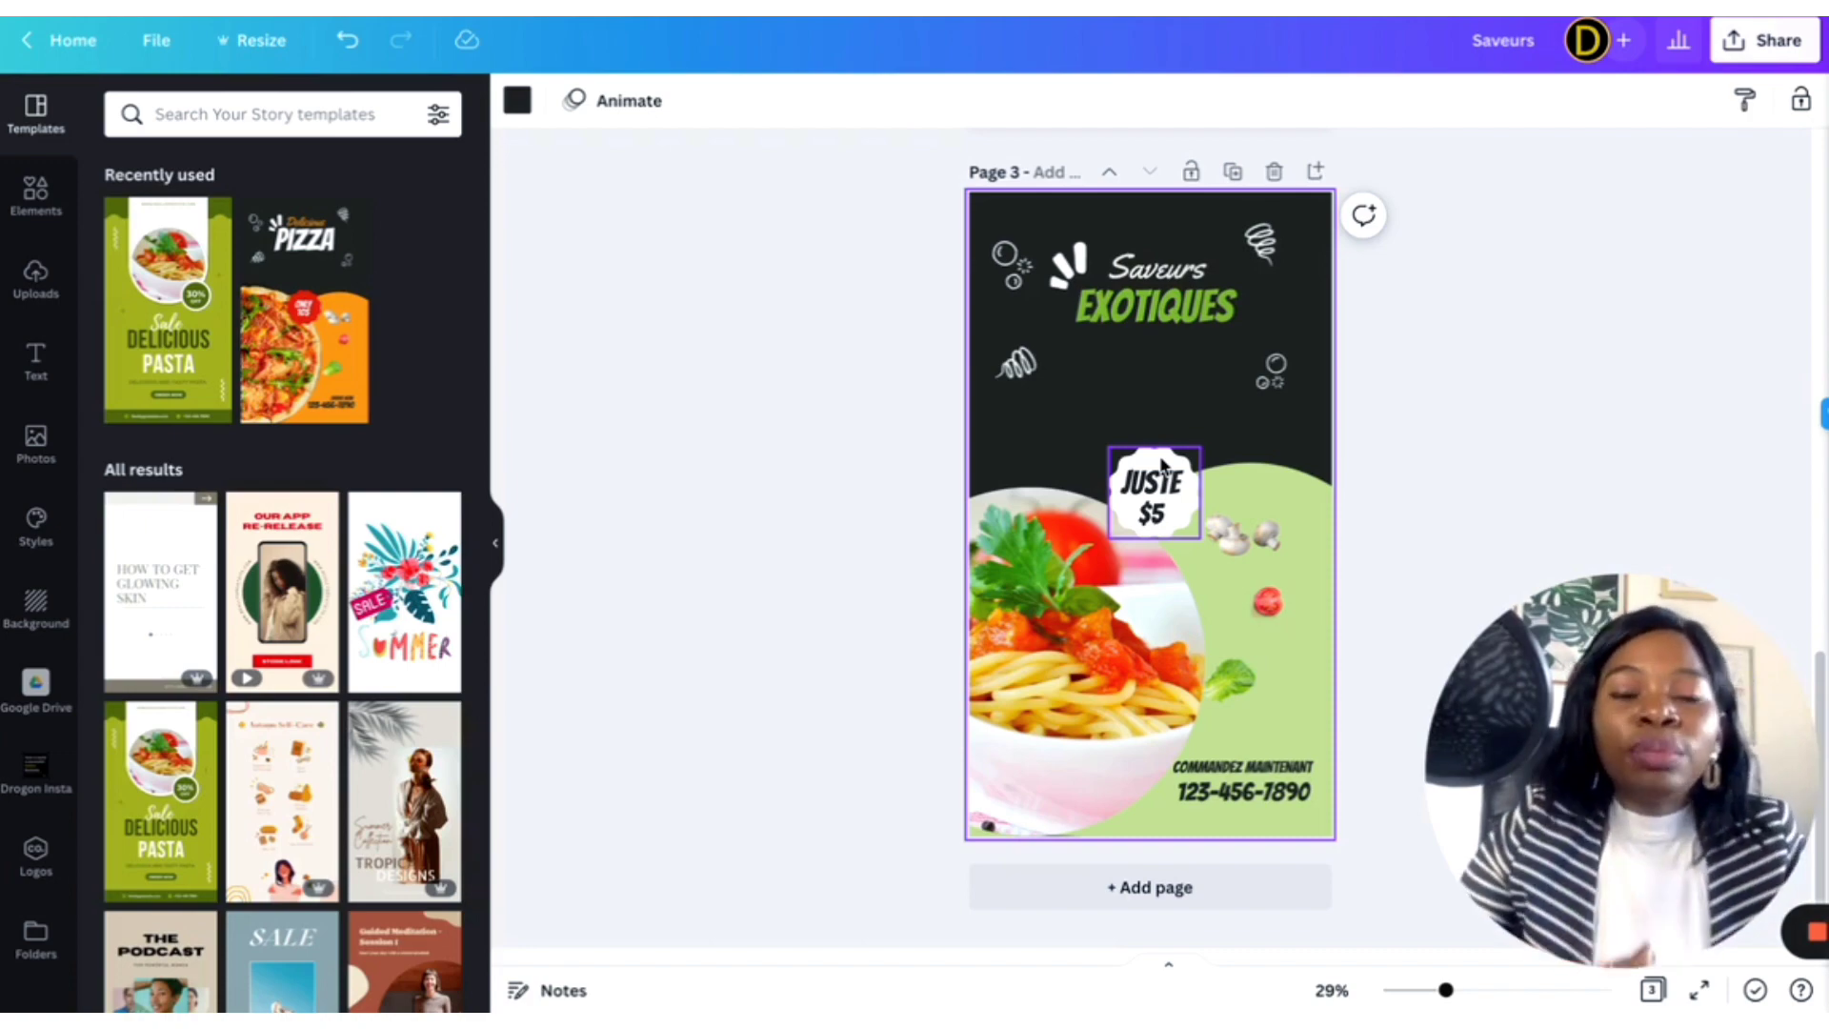
mouse_move(918, 17)
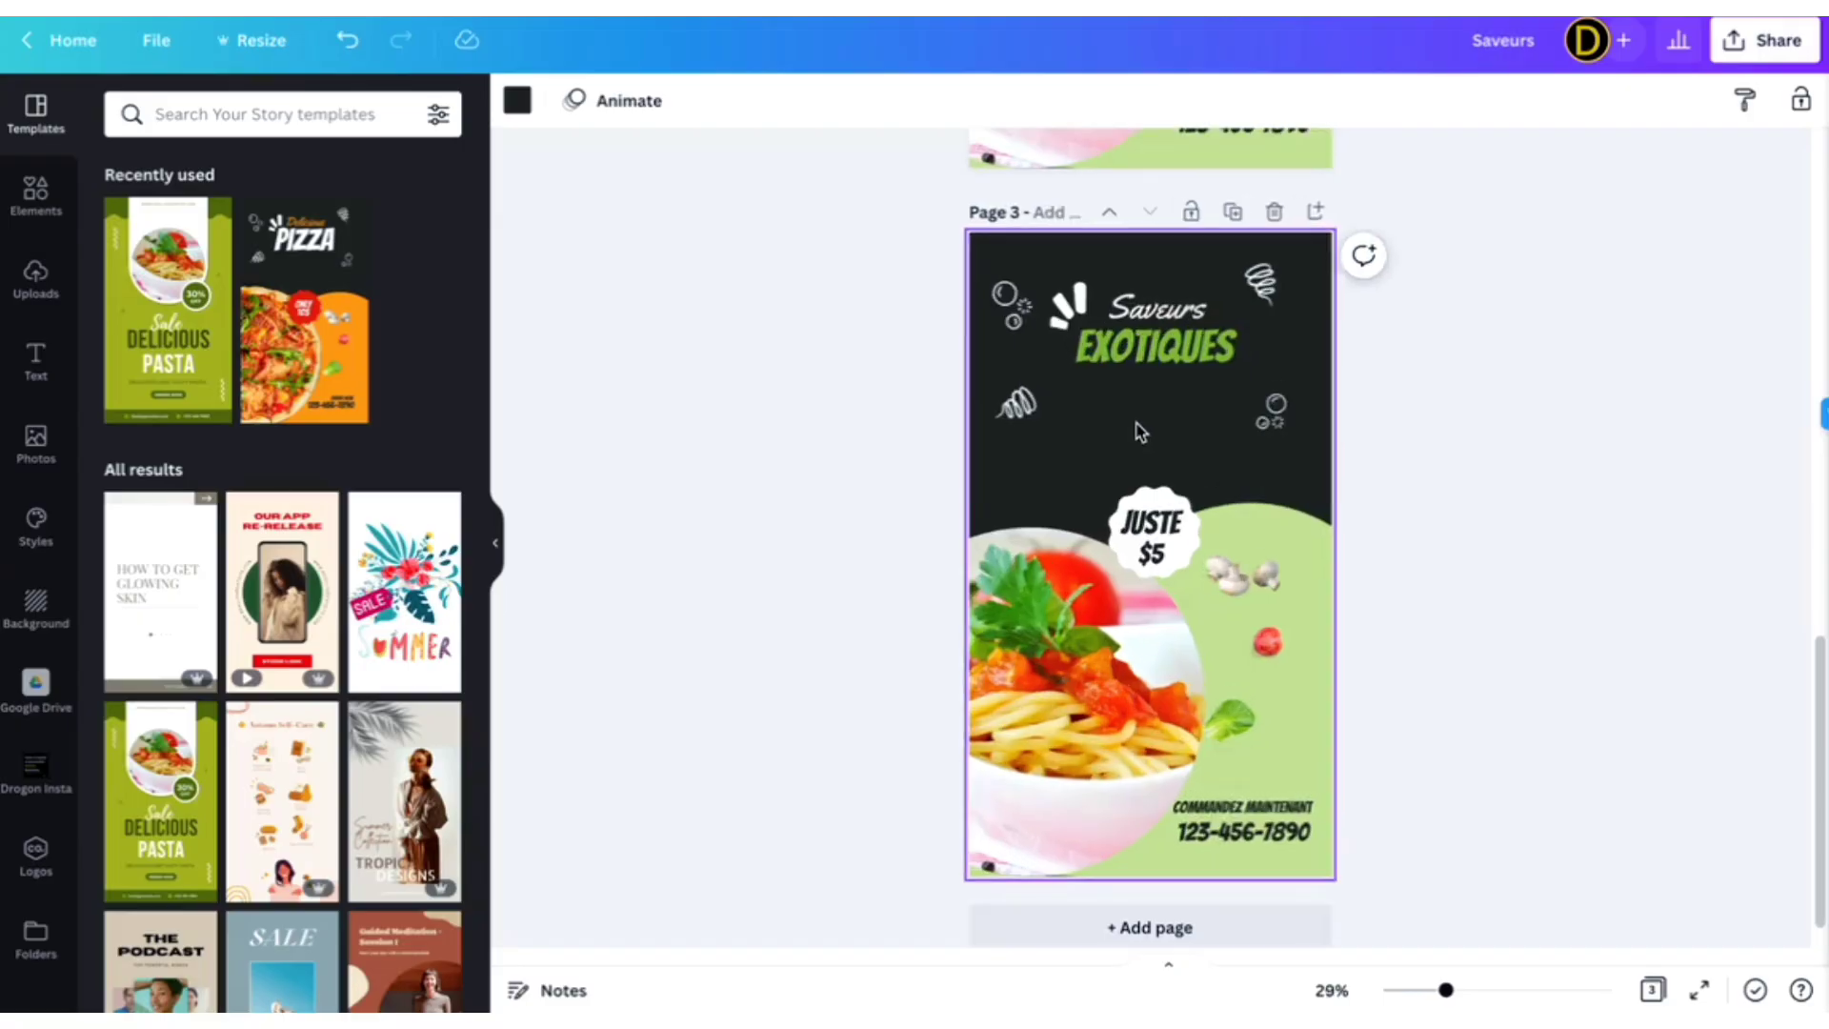
scroll(1141, 431, "up", 12)
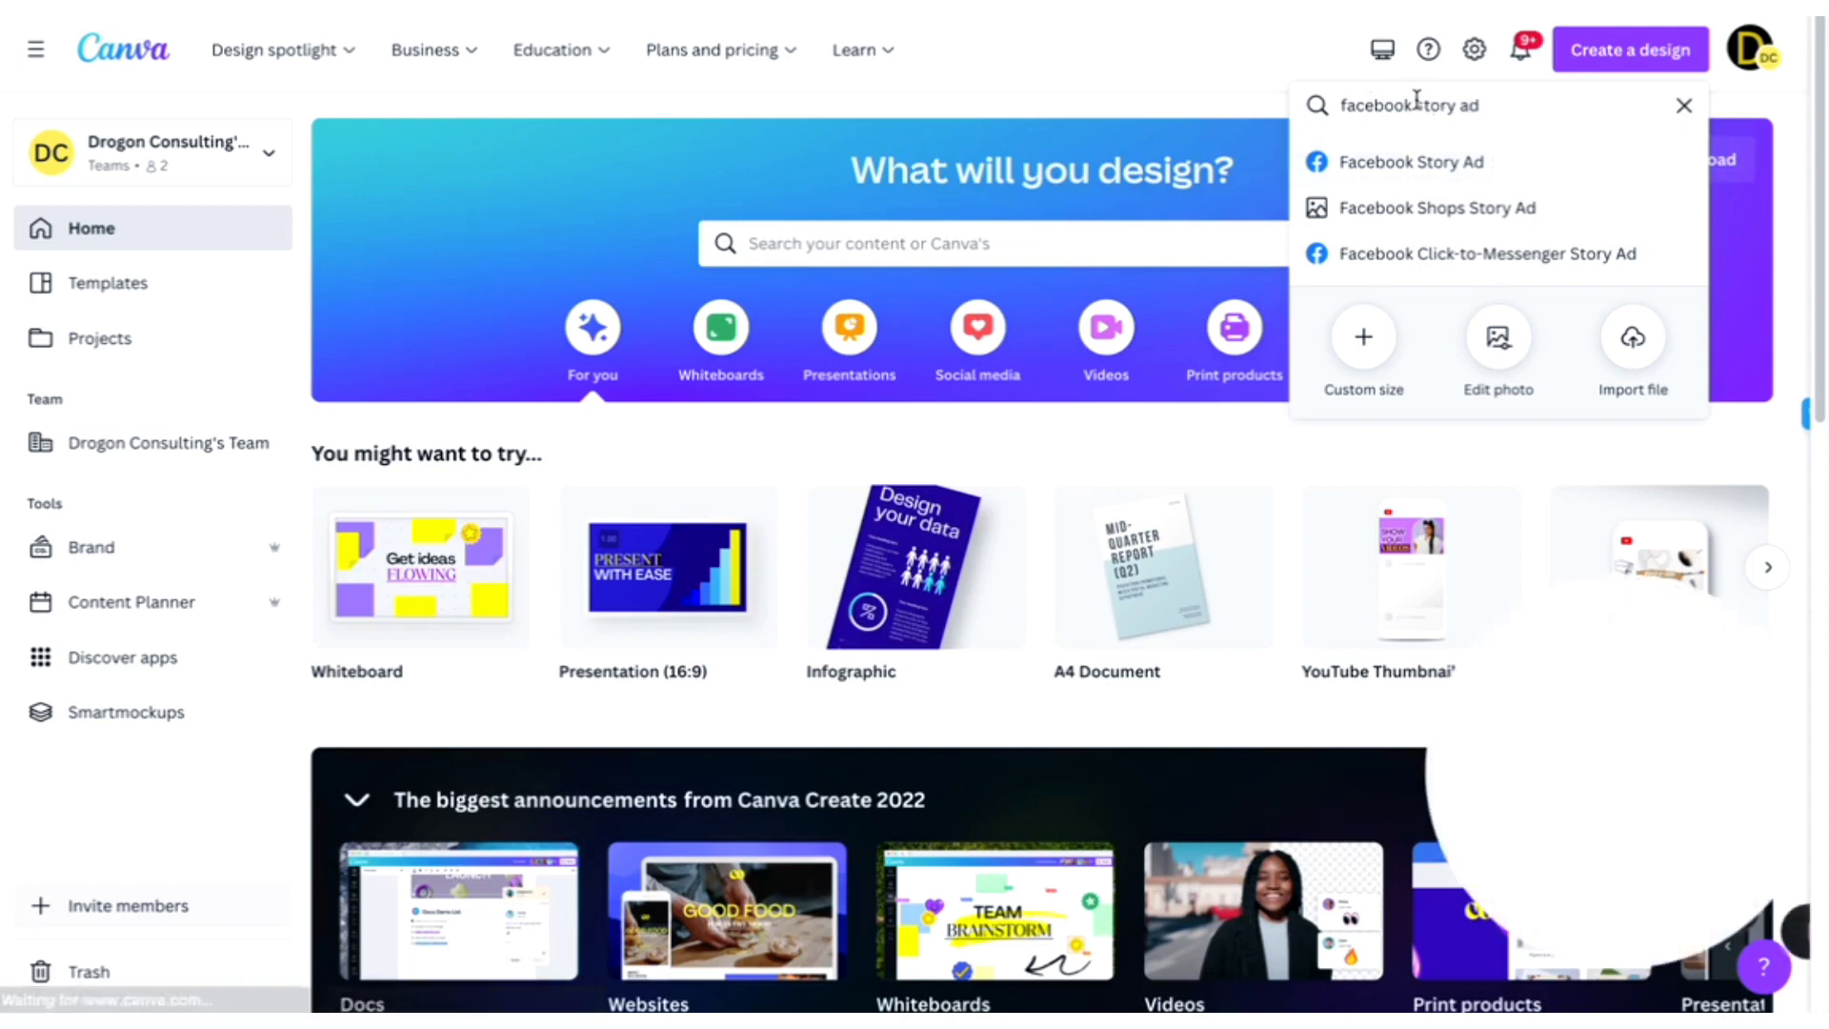
Step: Search the design types for facebook ad and create a new Facebook Ad design
left_click_drag(1416, 105, 1546, 104)
type("ad")
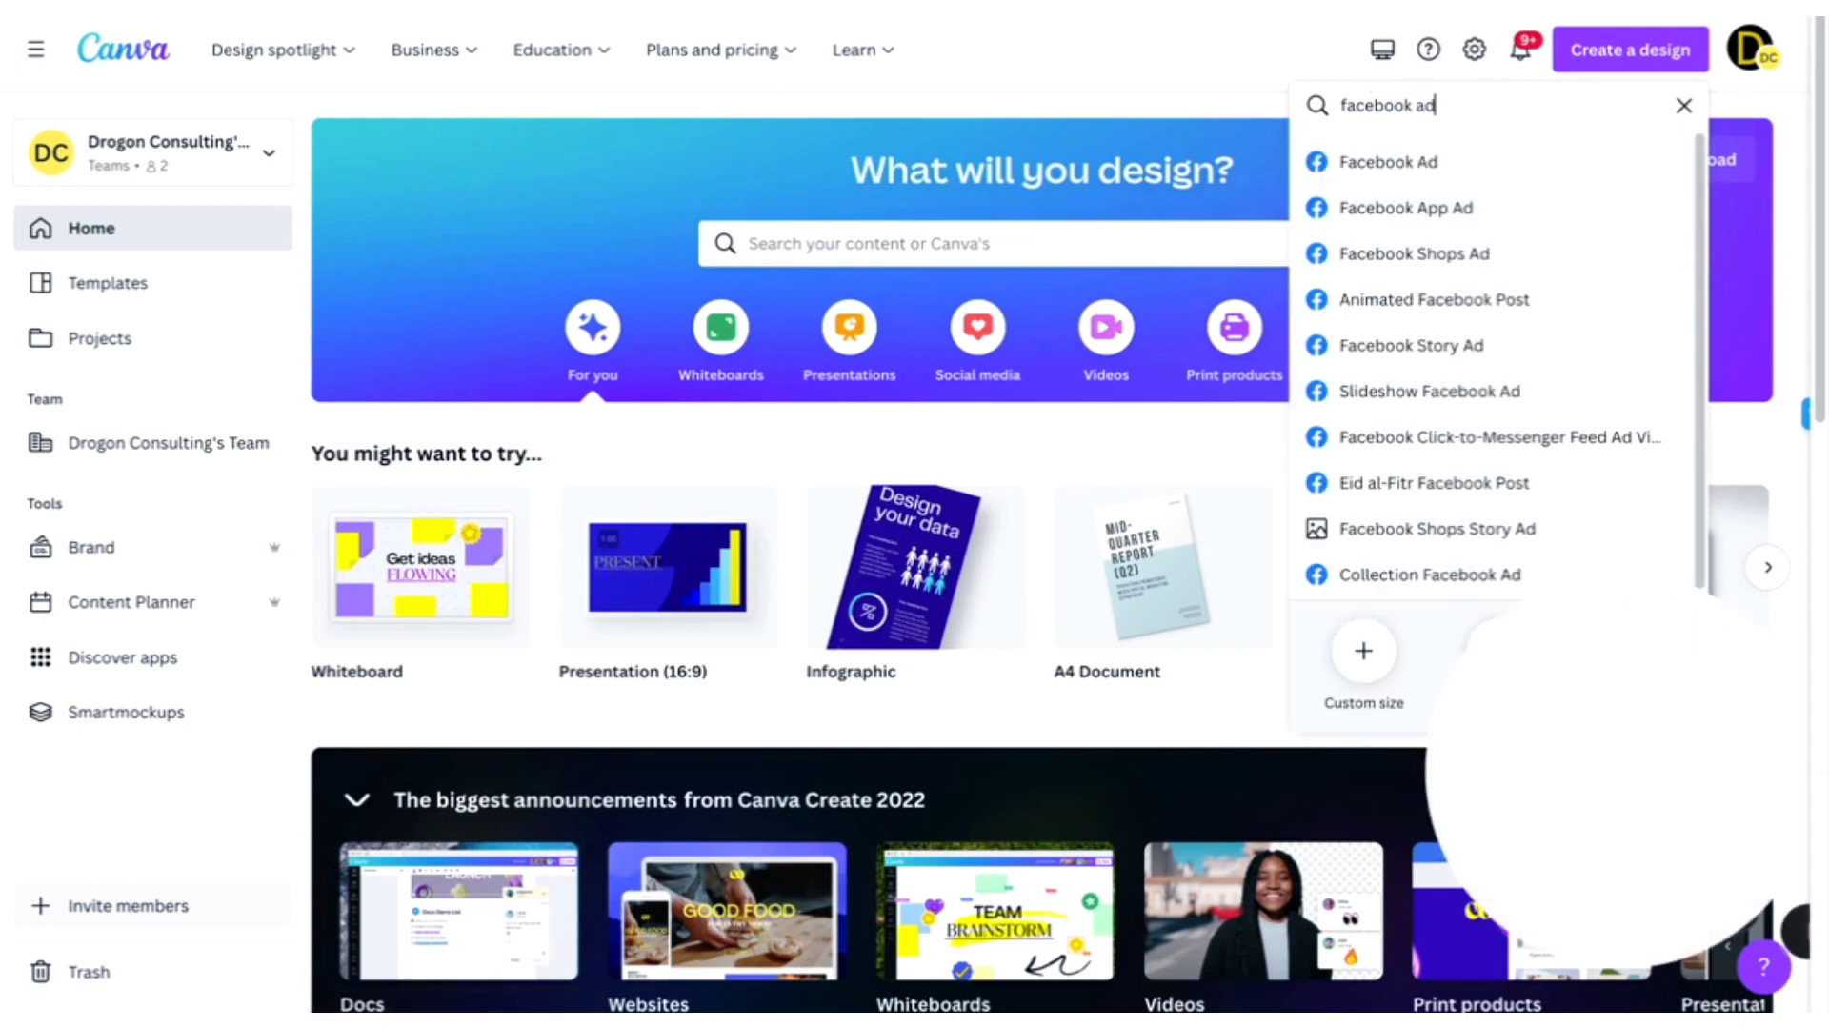
left_click(1440, 163)
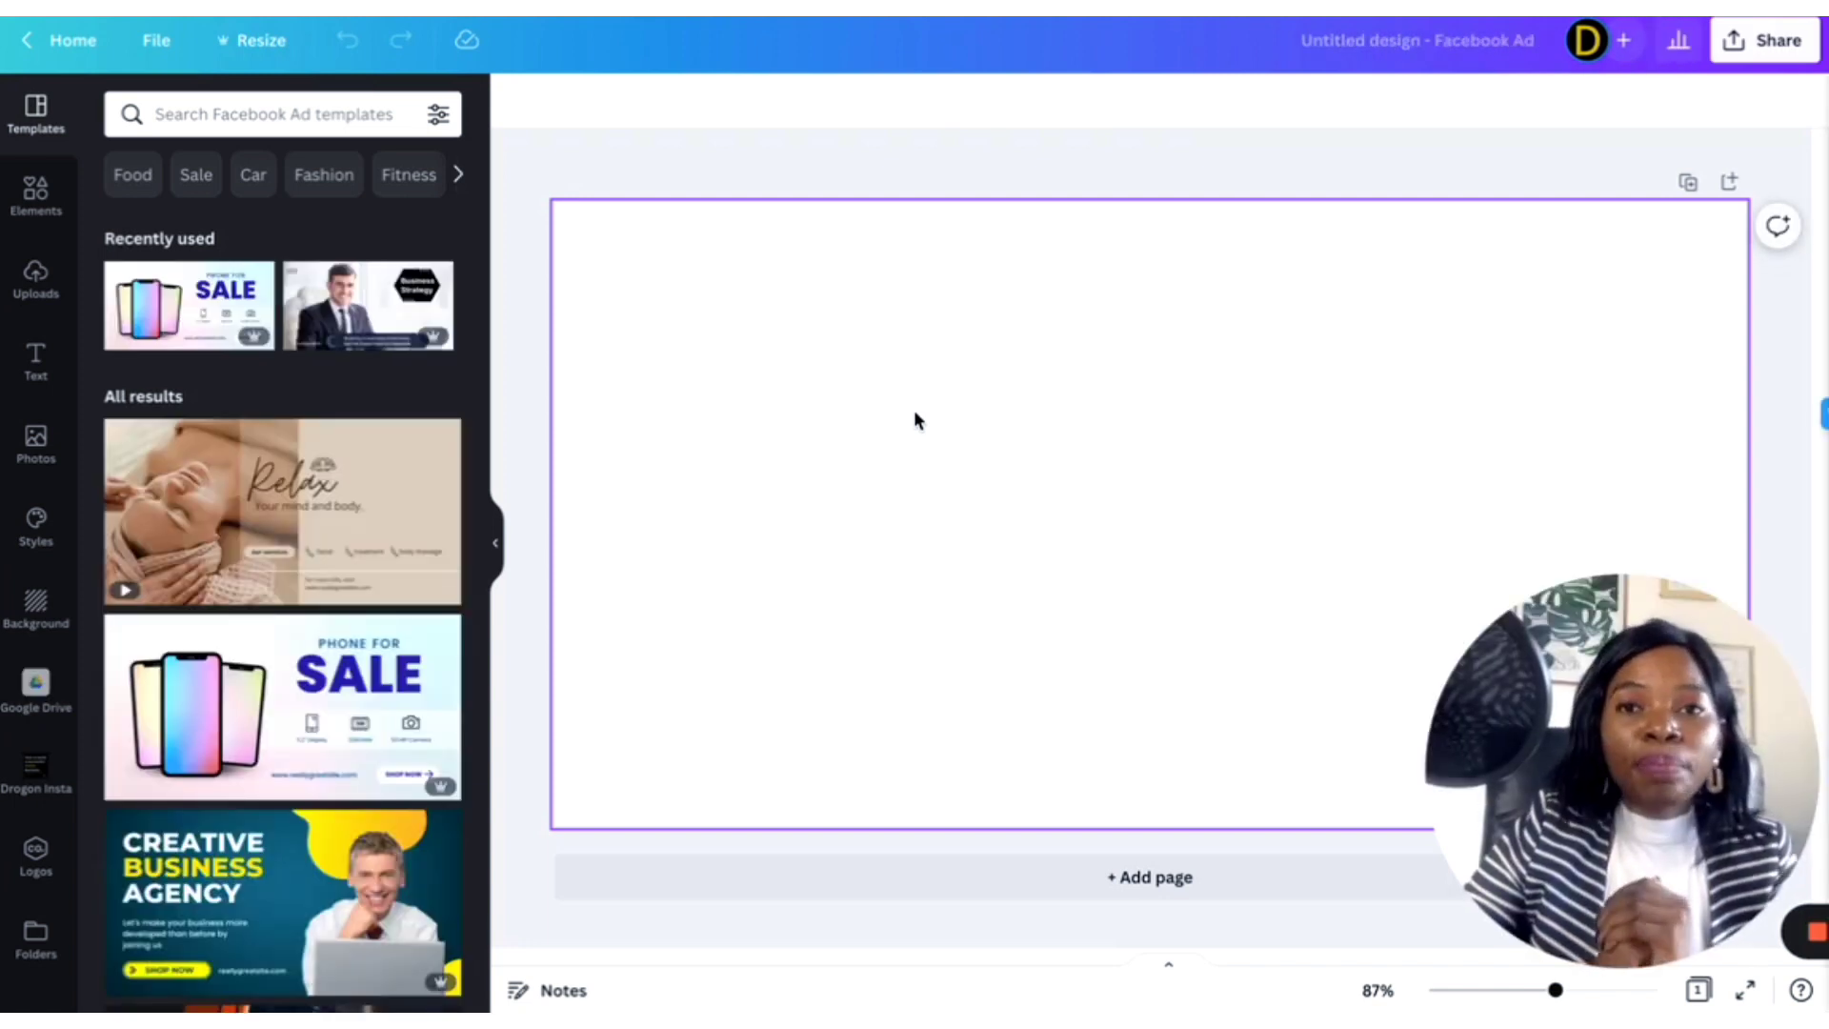
Step: Switch back to Meta Ads Manager, view the available image sources, and proceed to cropping with the imported Saveurs Exotiques image
mouse_move(913, 10)
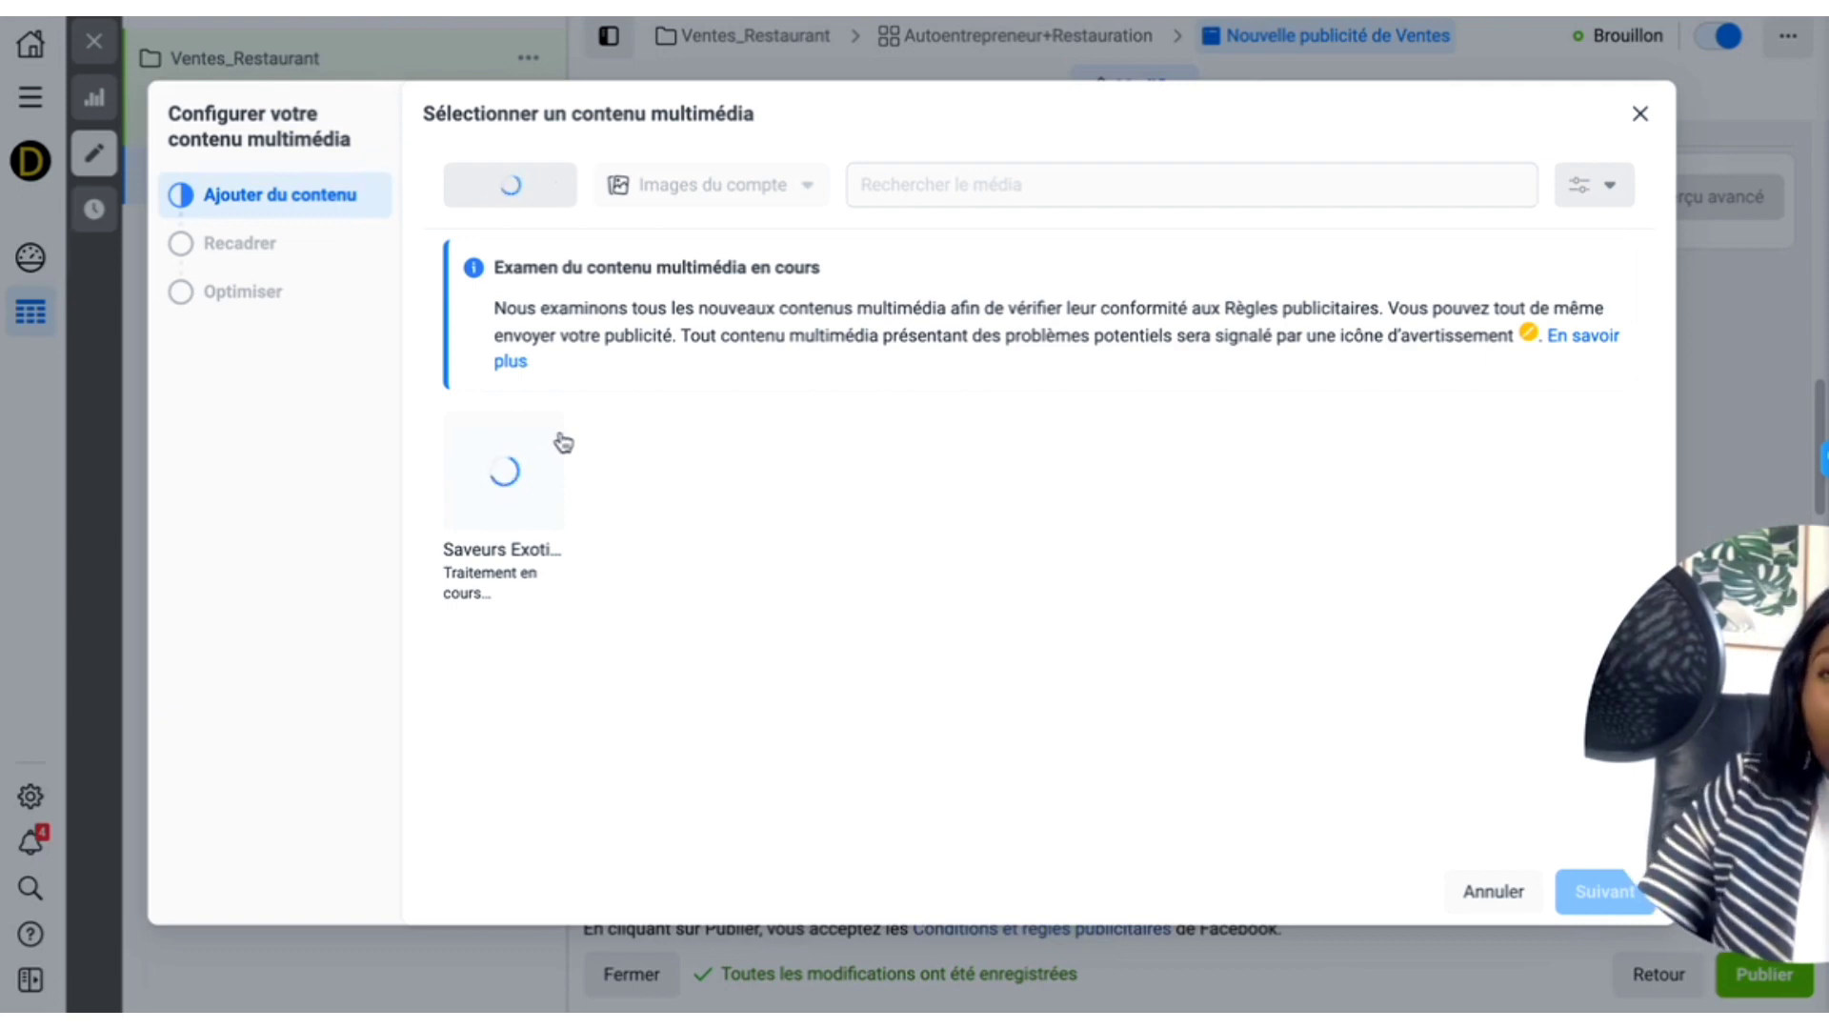
left_click(702, 186)
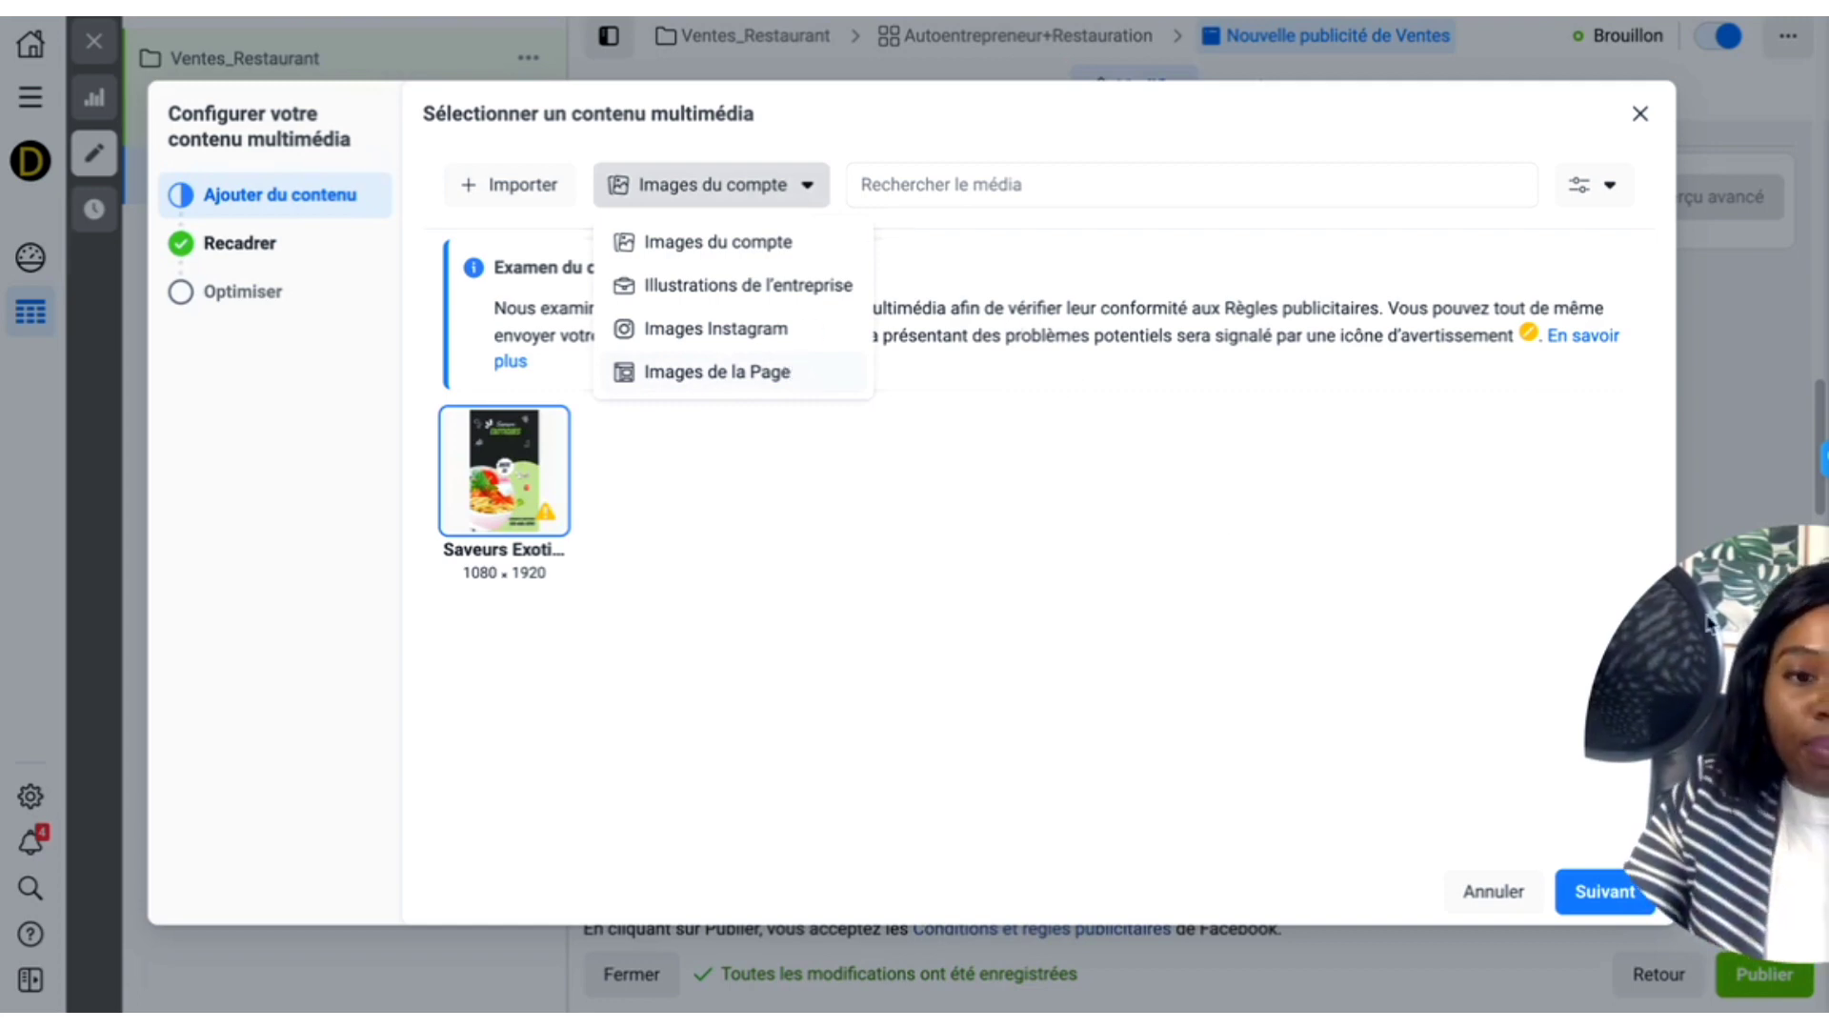
left_click_drag(898, 705, 270, 706)
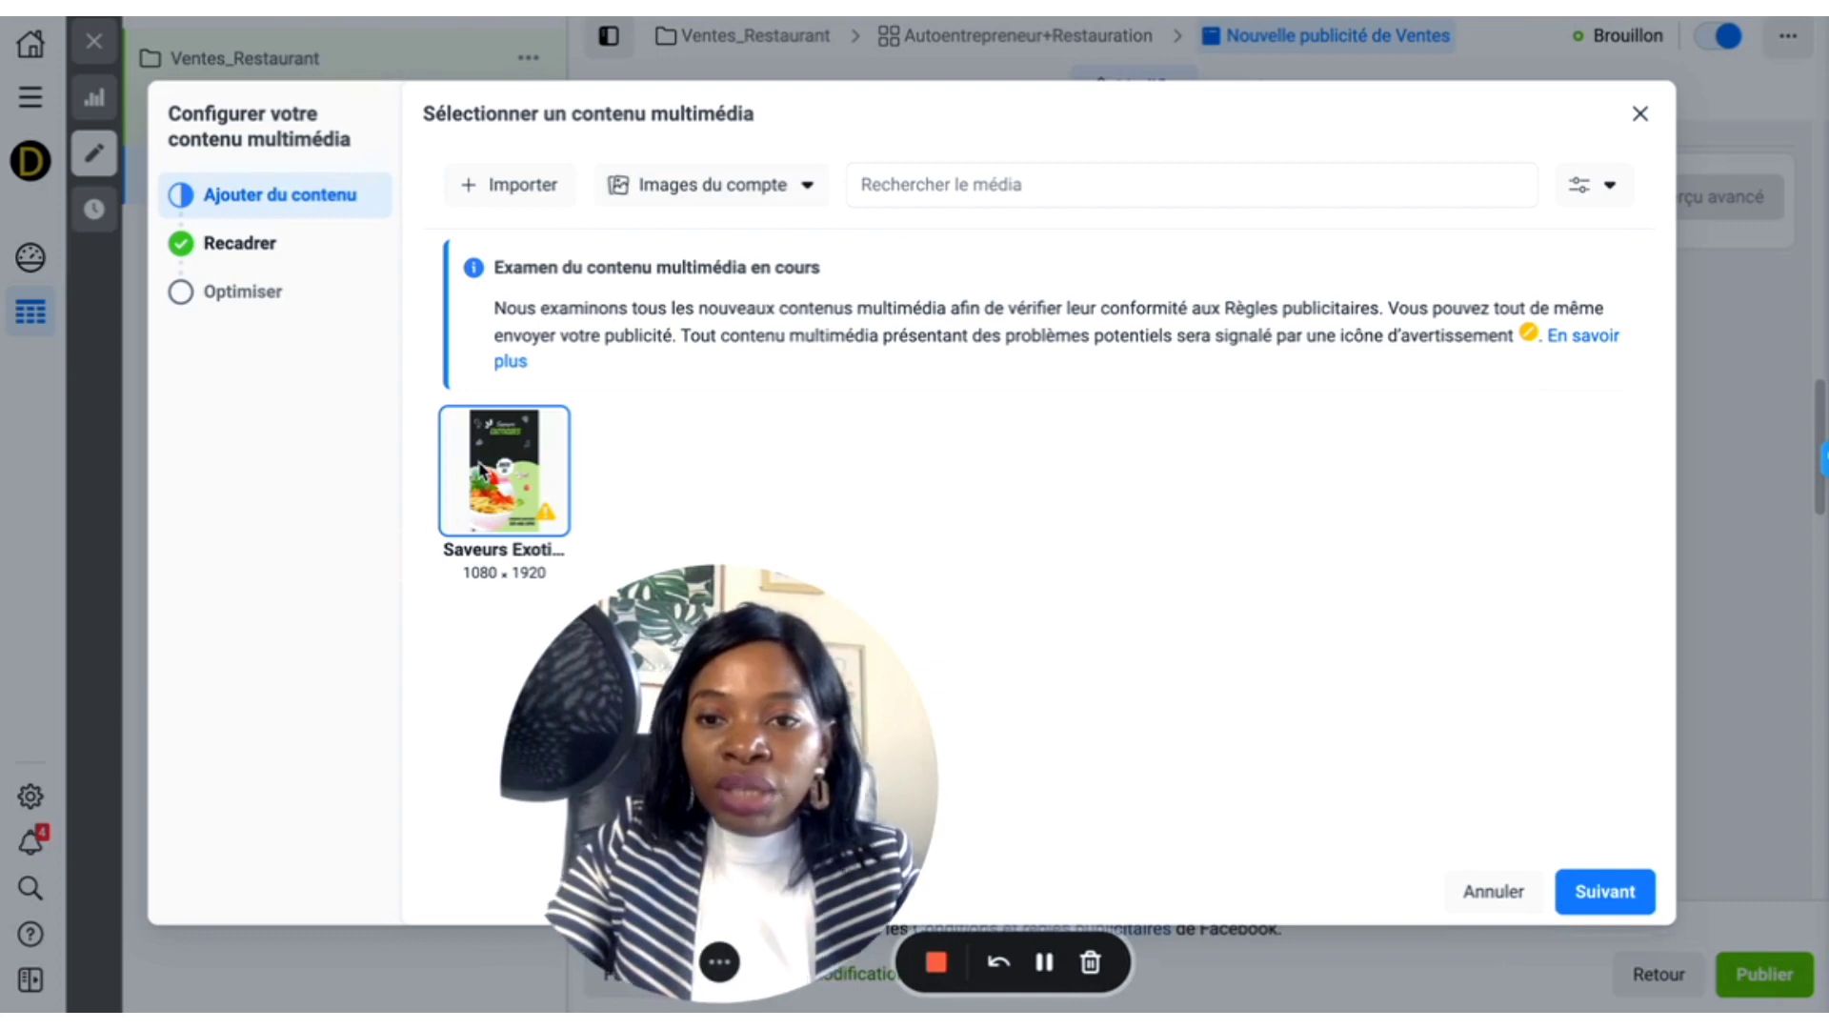
left_click(1605, 890)
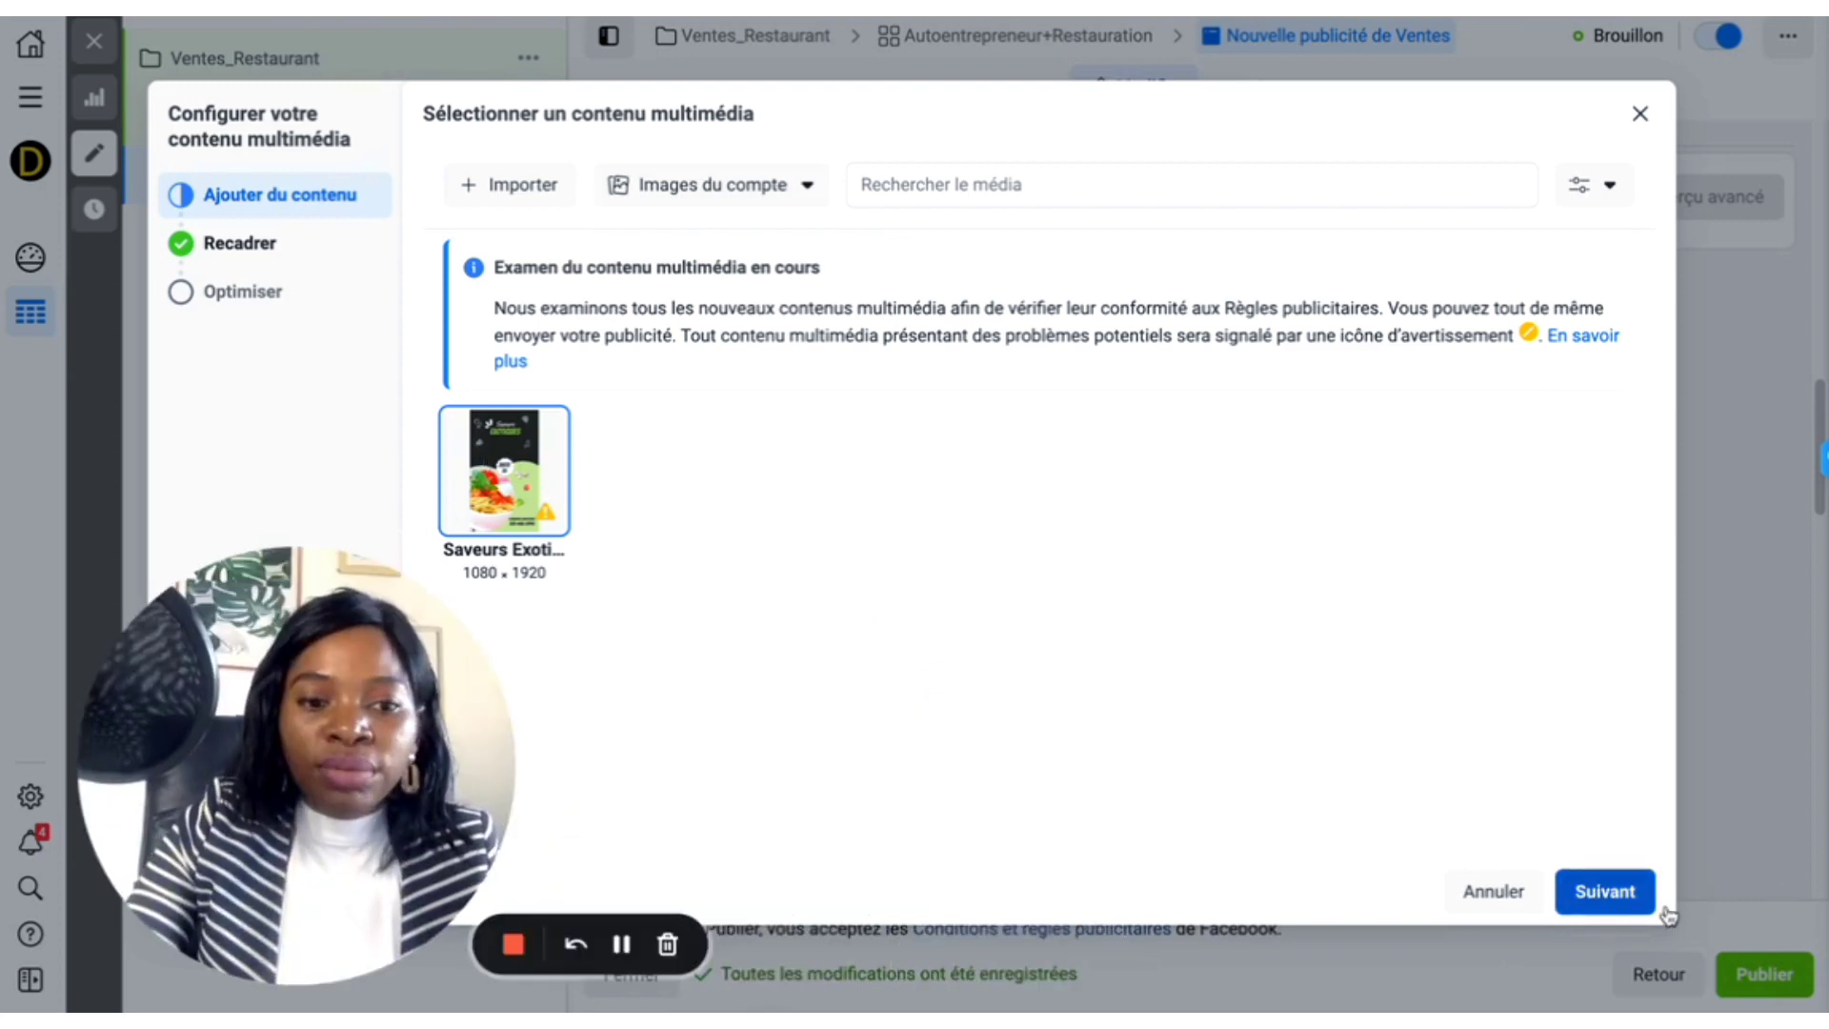
Step: Set the image format to Original for the feed and in-stream placements and for the right-column and search-result placements
scroll(899, 559, "down", 1)
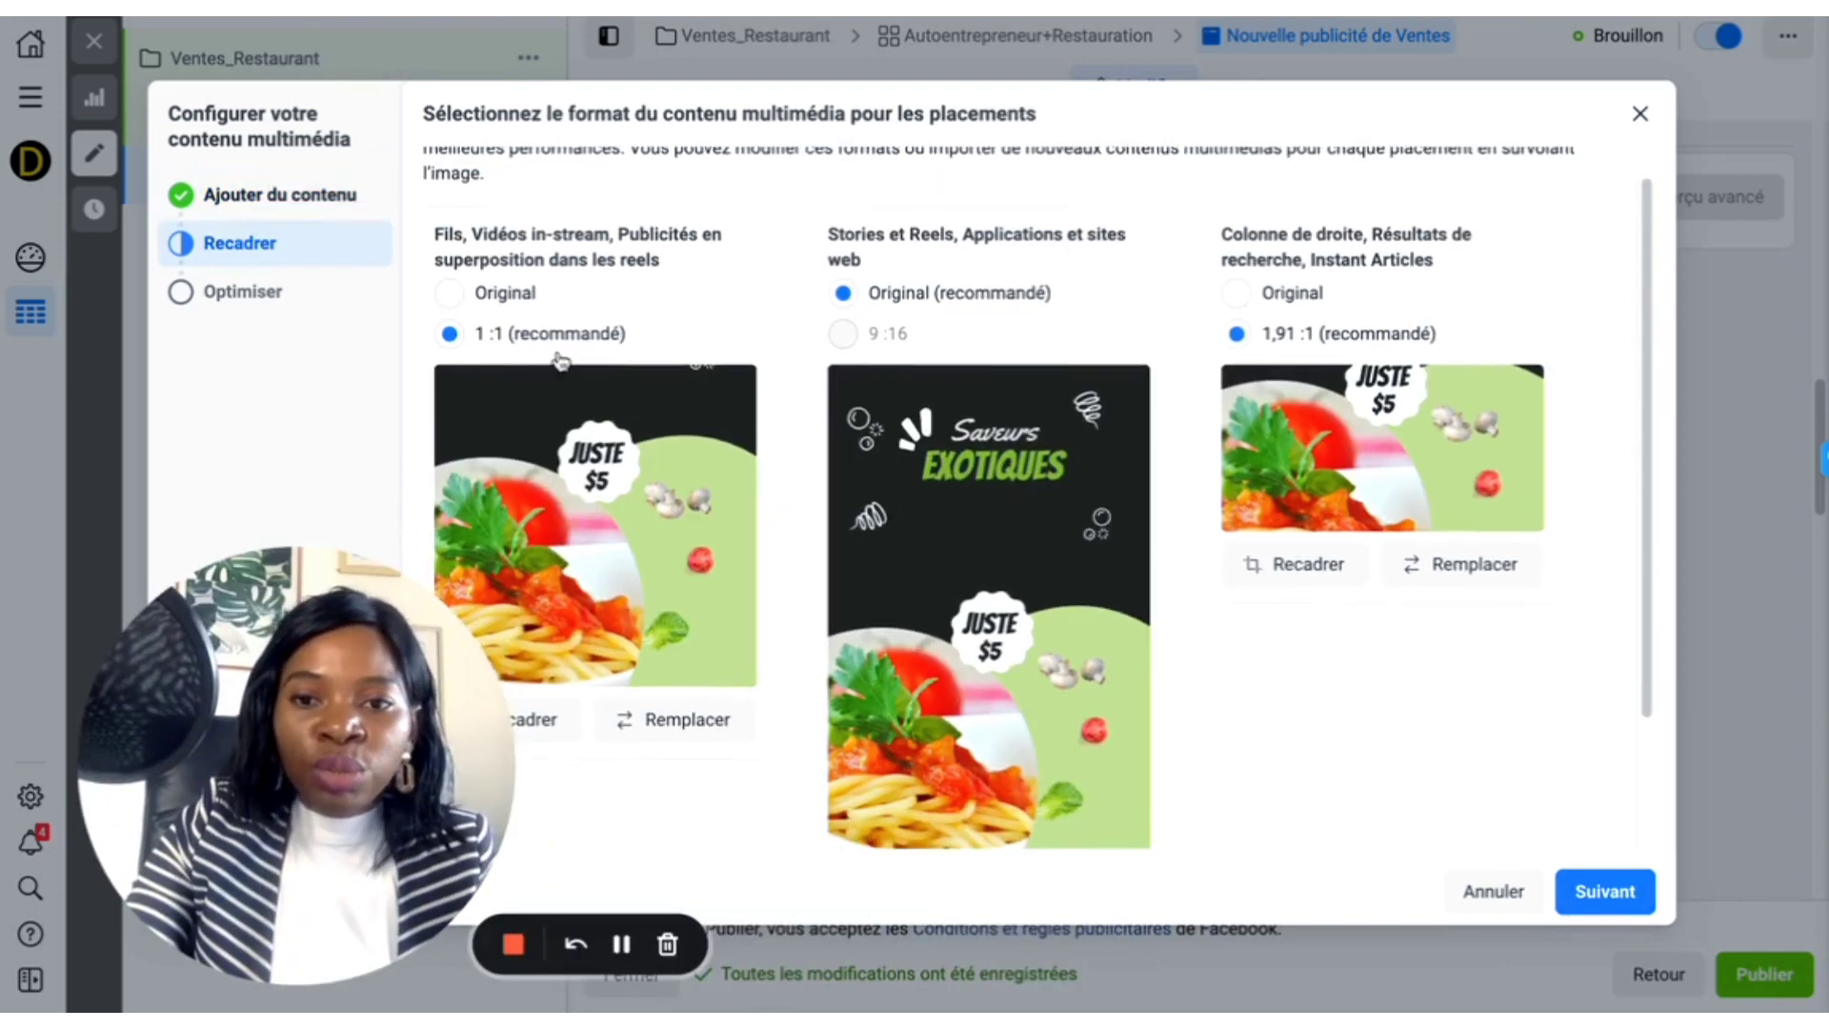
left_click(449, 289)
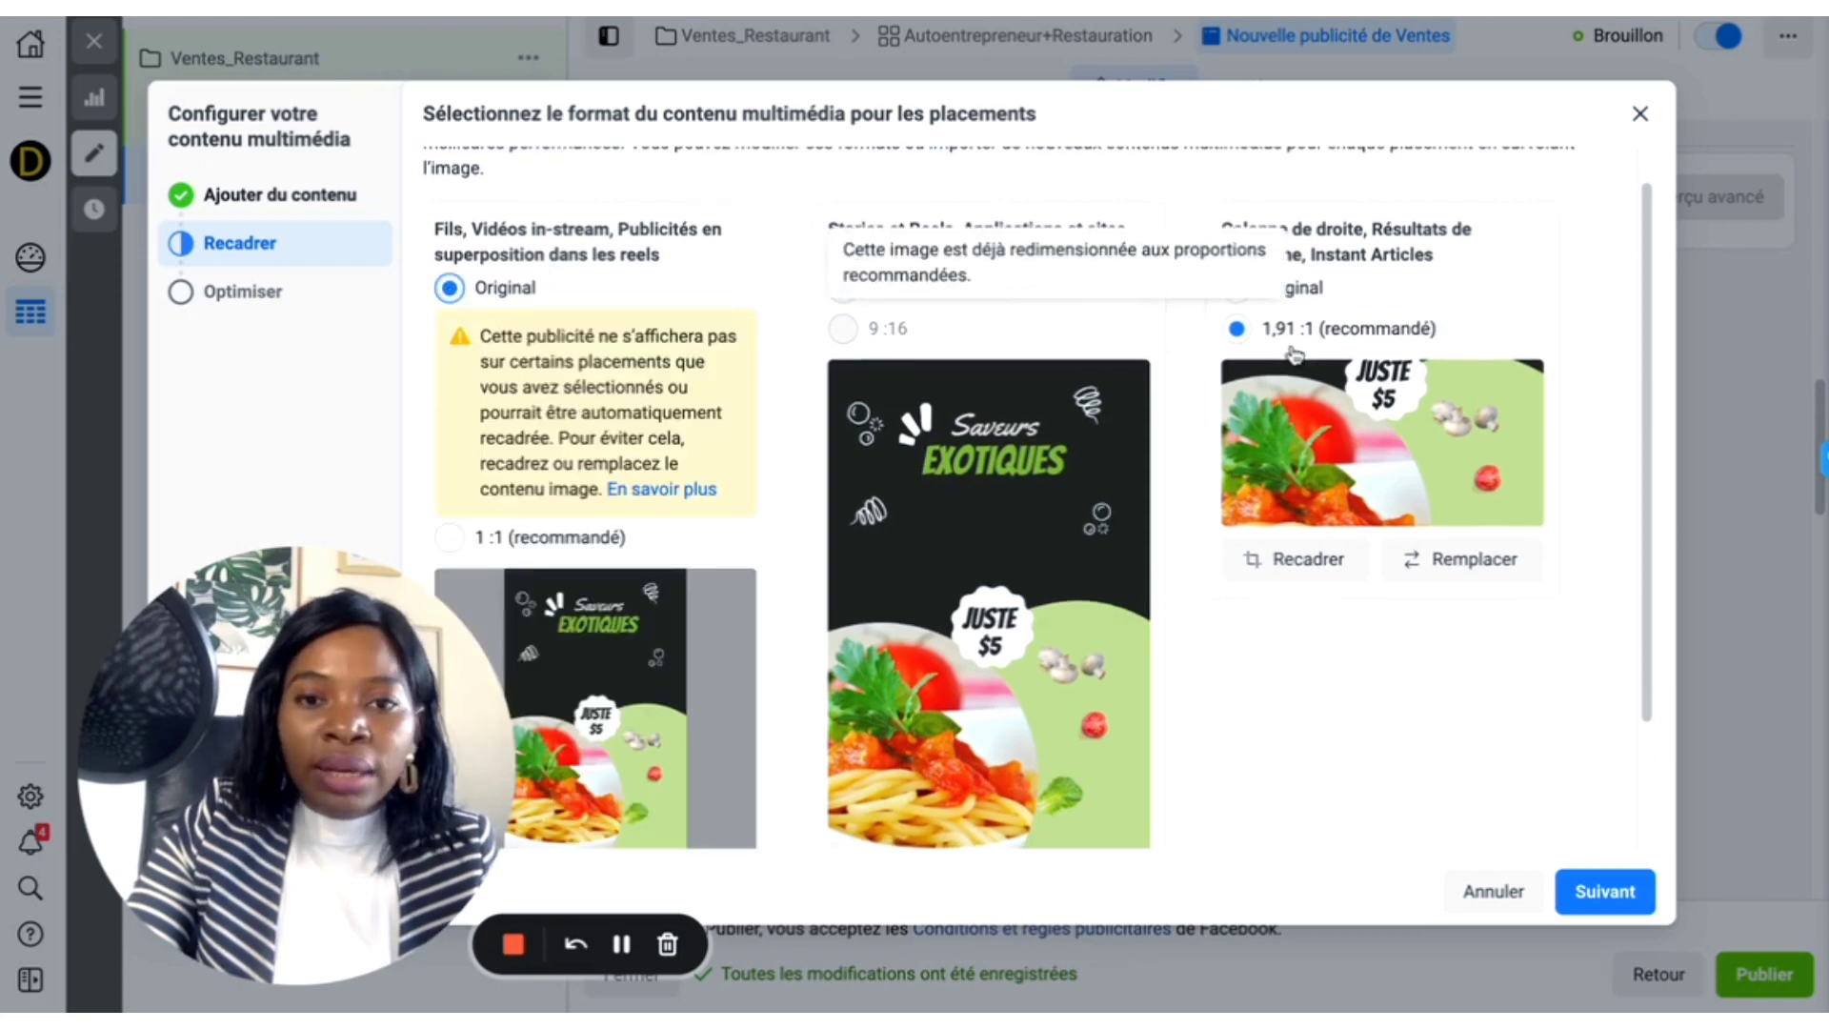
left_click(1238, 289)
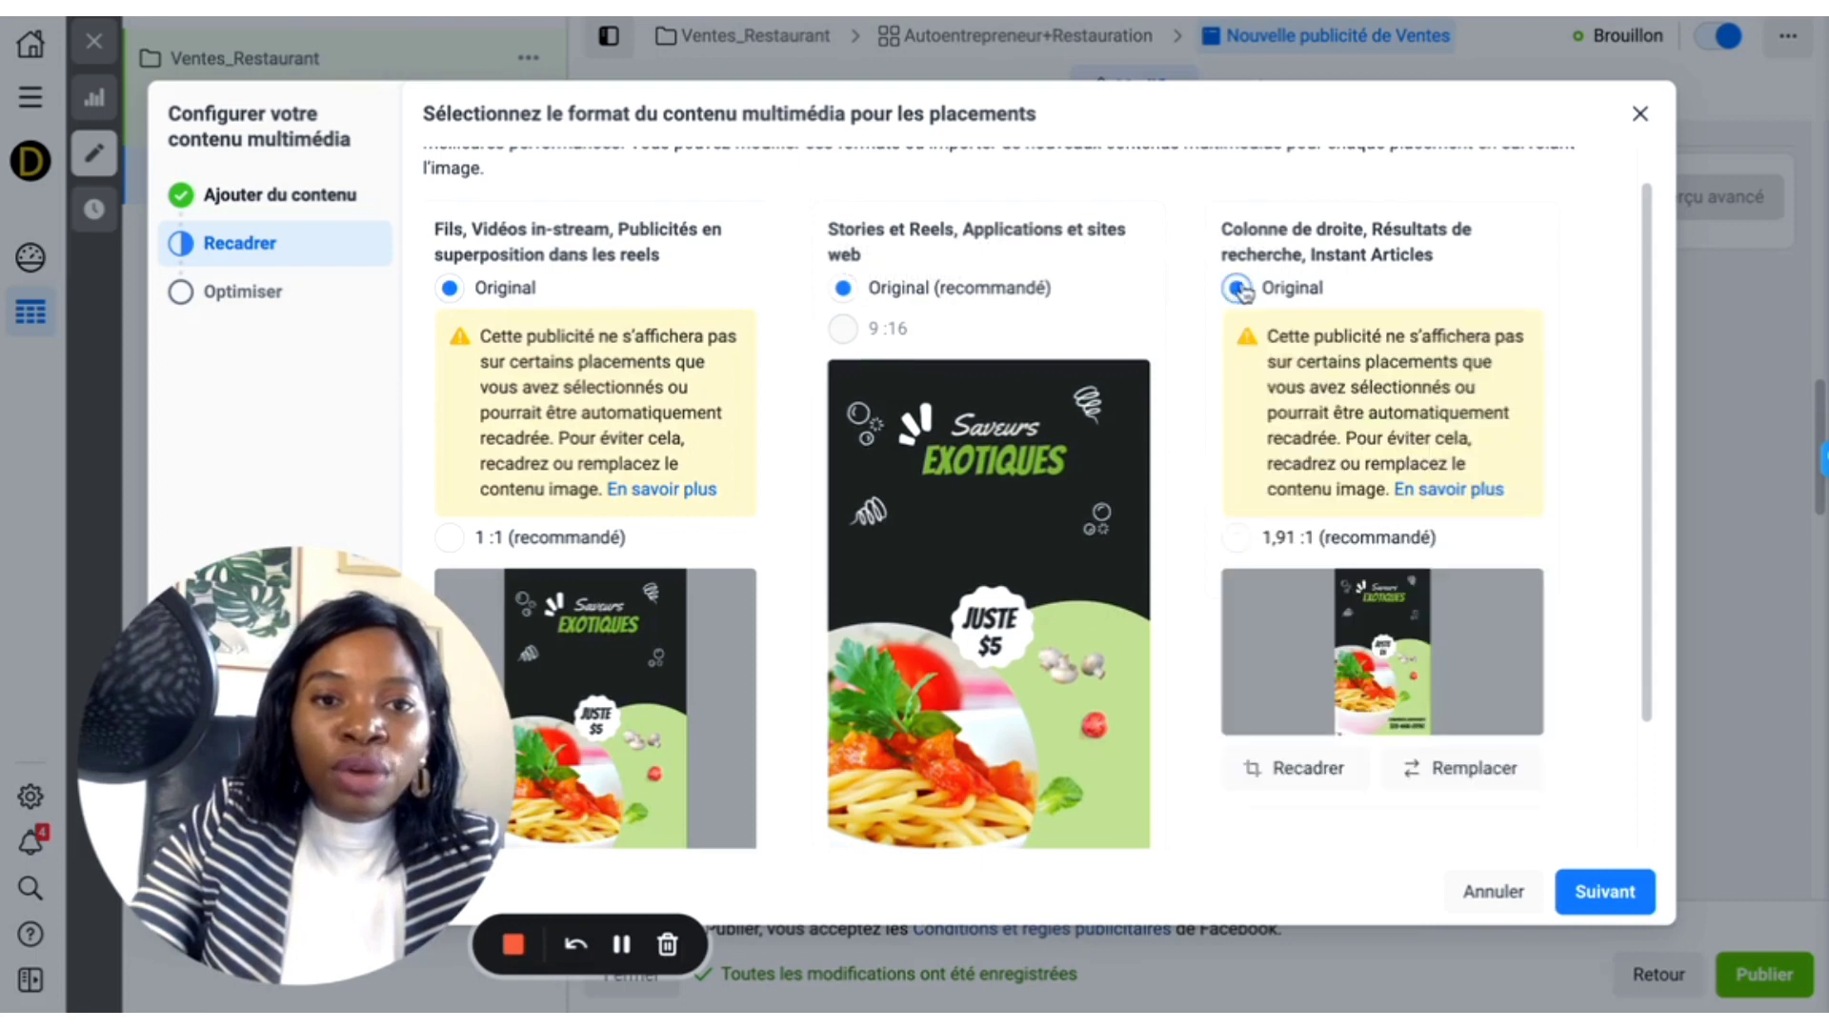
scroll(861, 461, "down", 2)
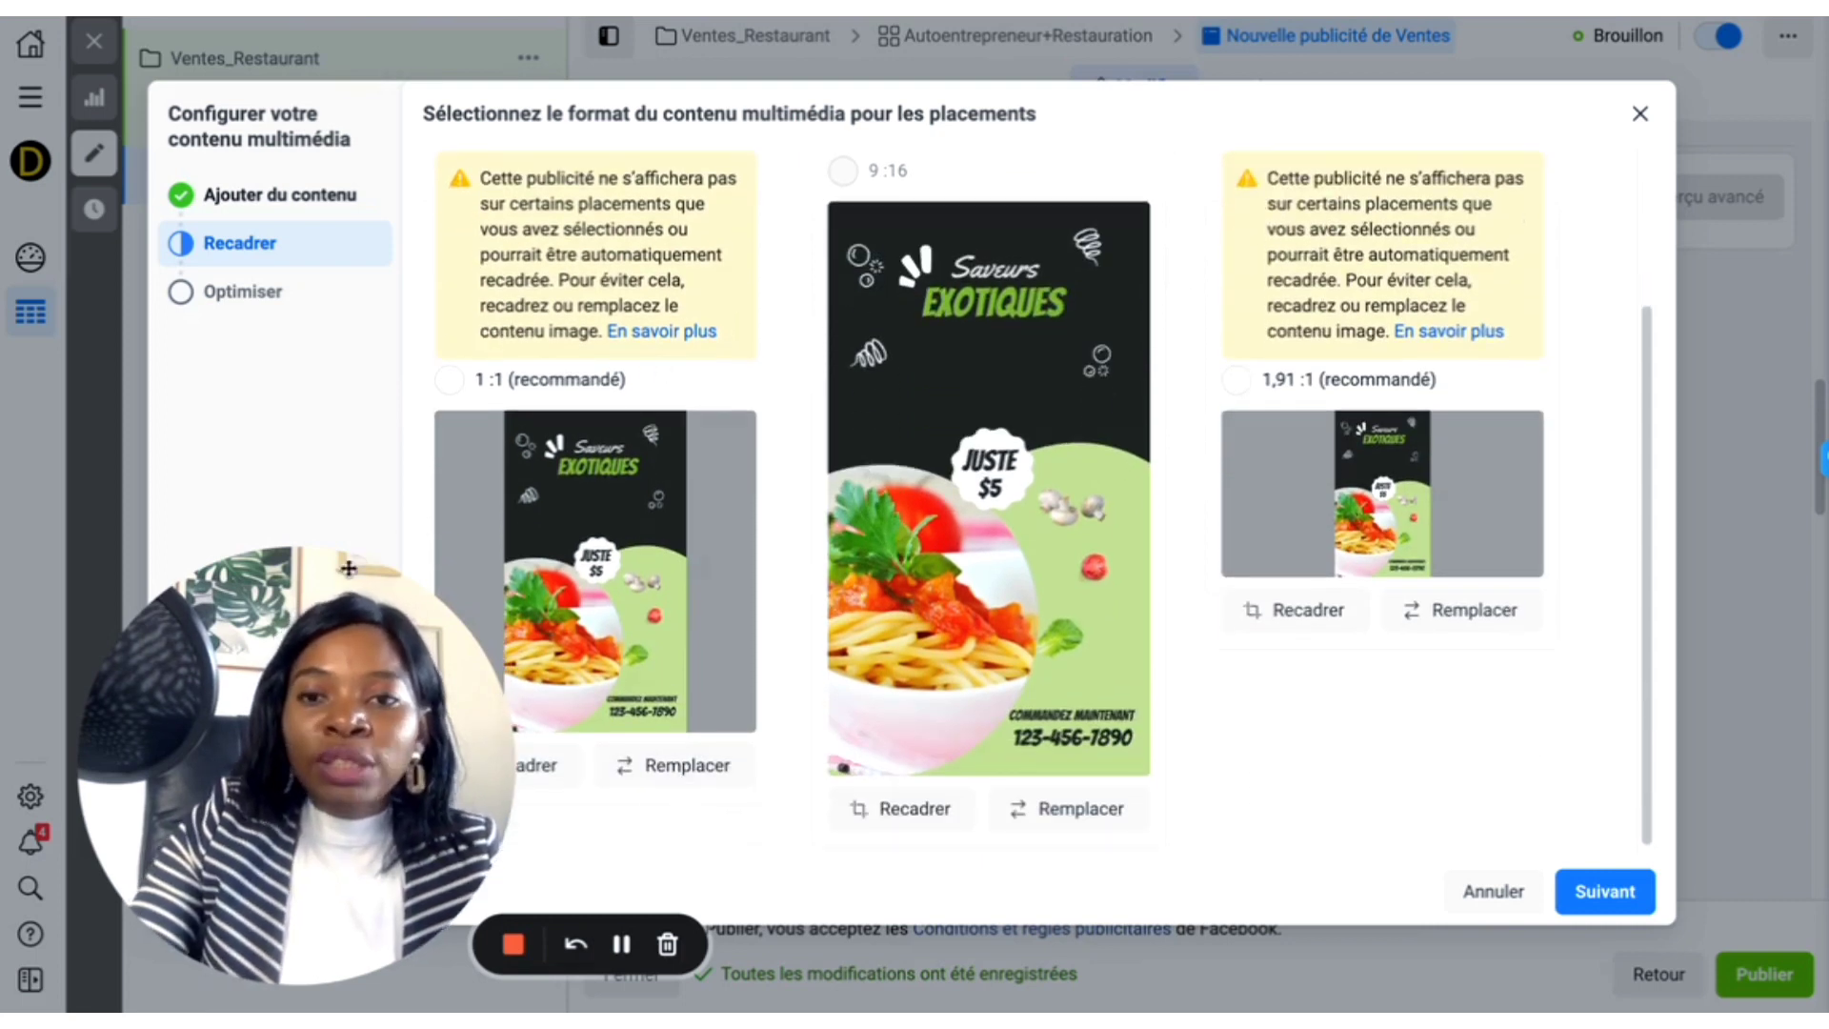
scroll(595, 423, "up", 2)
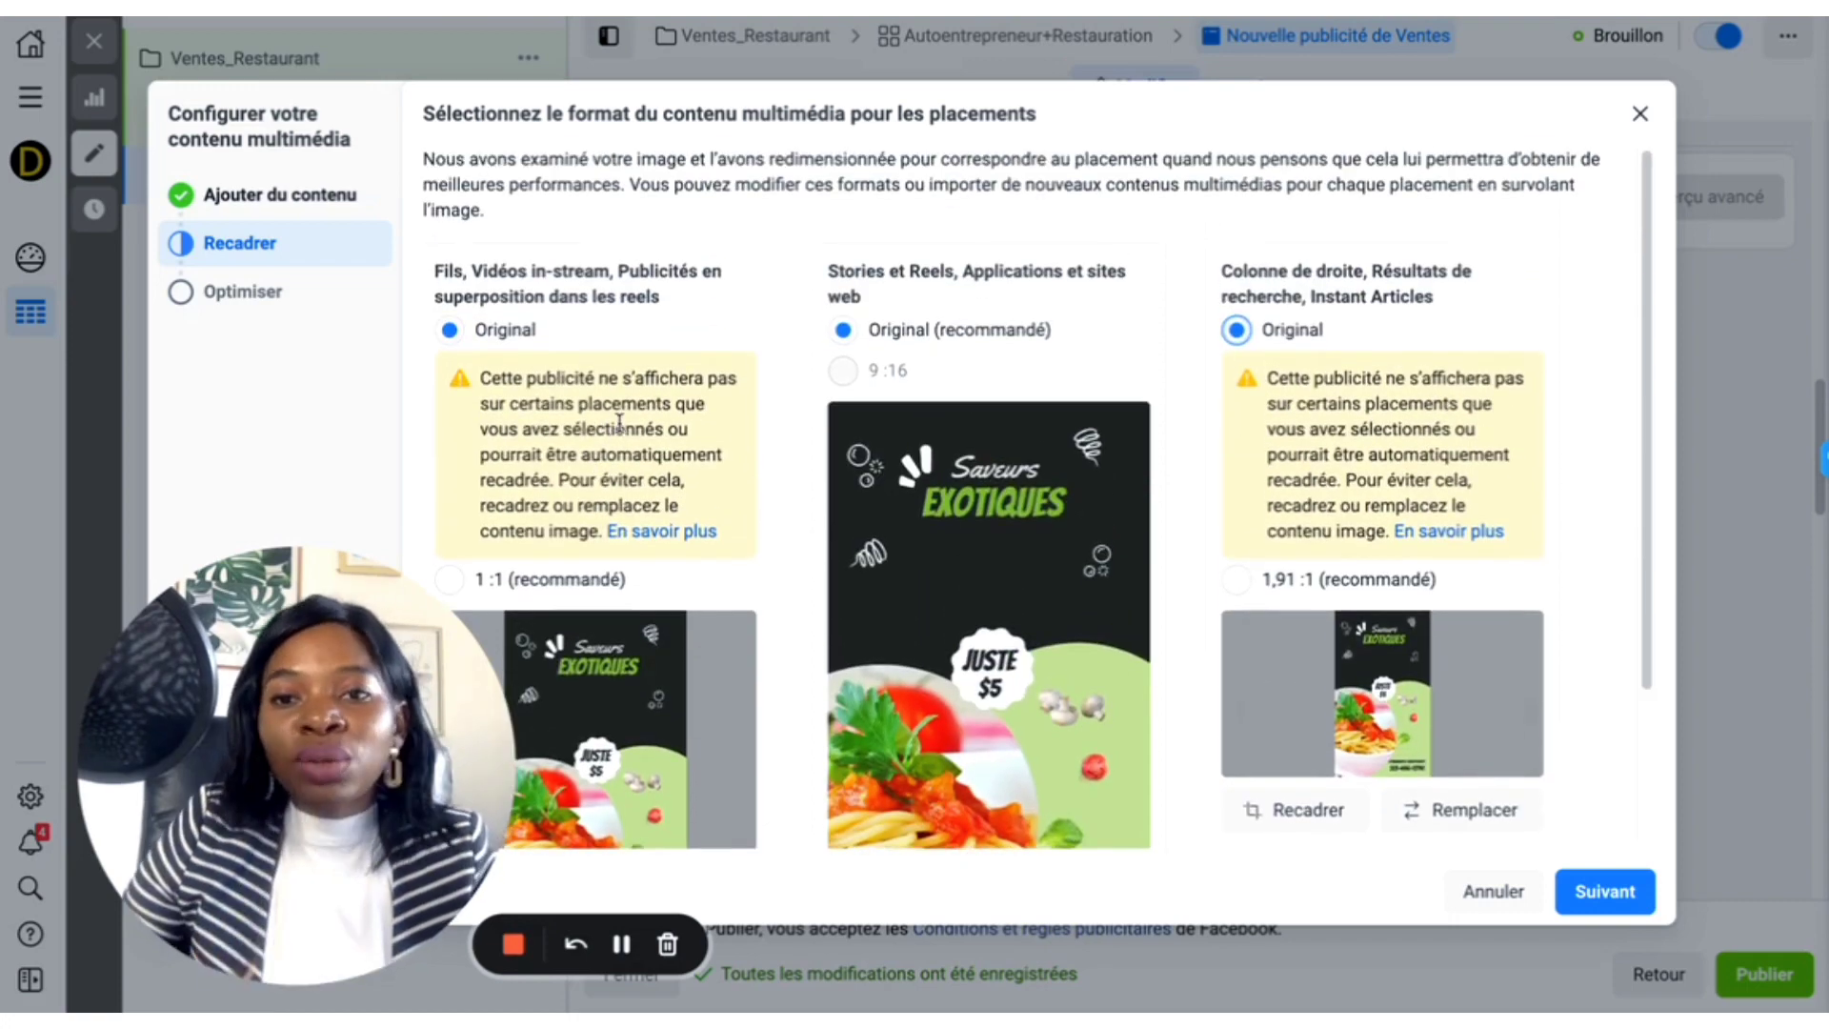
Step: Crop the image for the right-column, search-result and Instant Articles placements at 1,91:1 to the pasta bowl and order line at its bottom
scroll(626, 426, "down", 2)
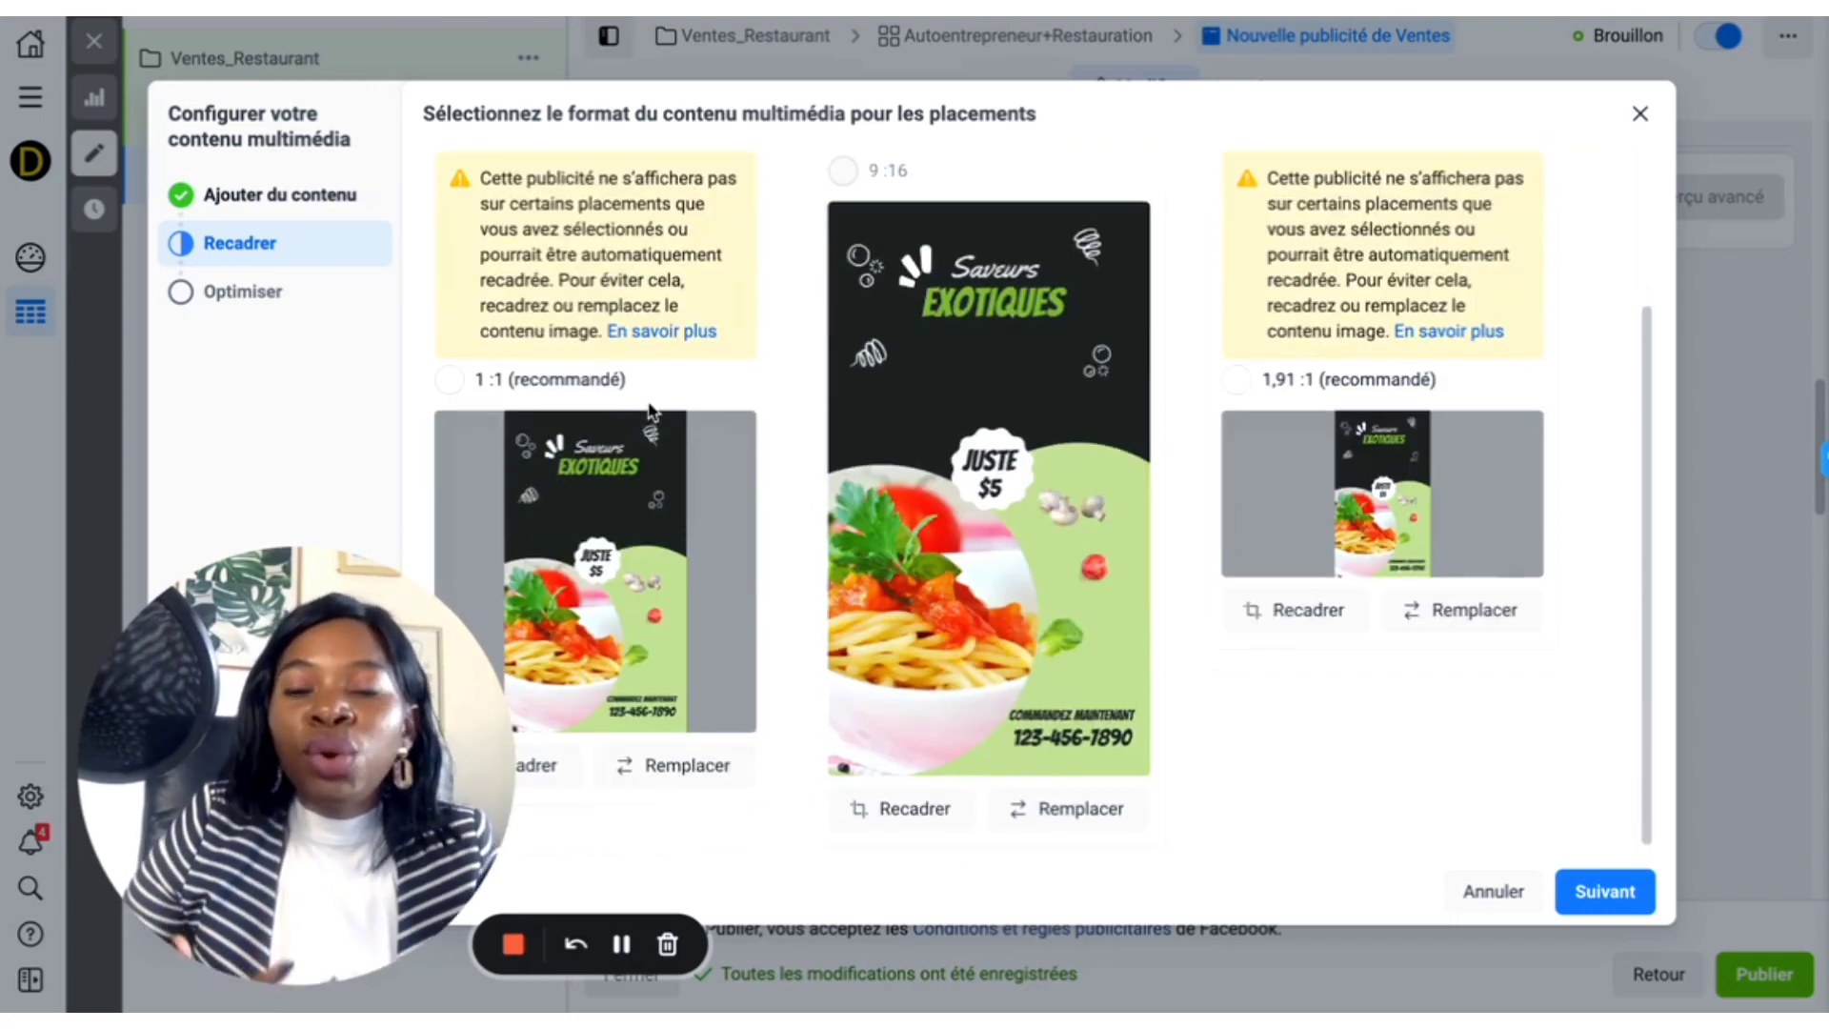
scroll(626, 457, "up", 2)
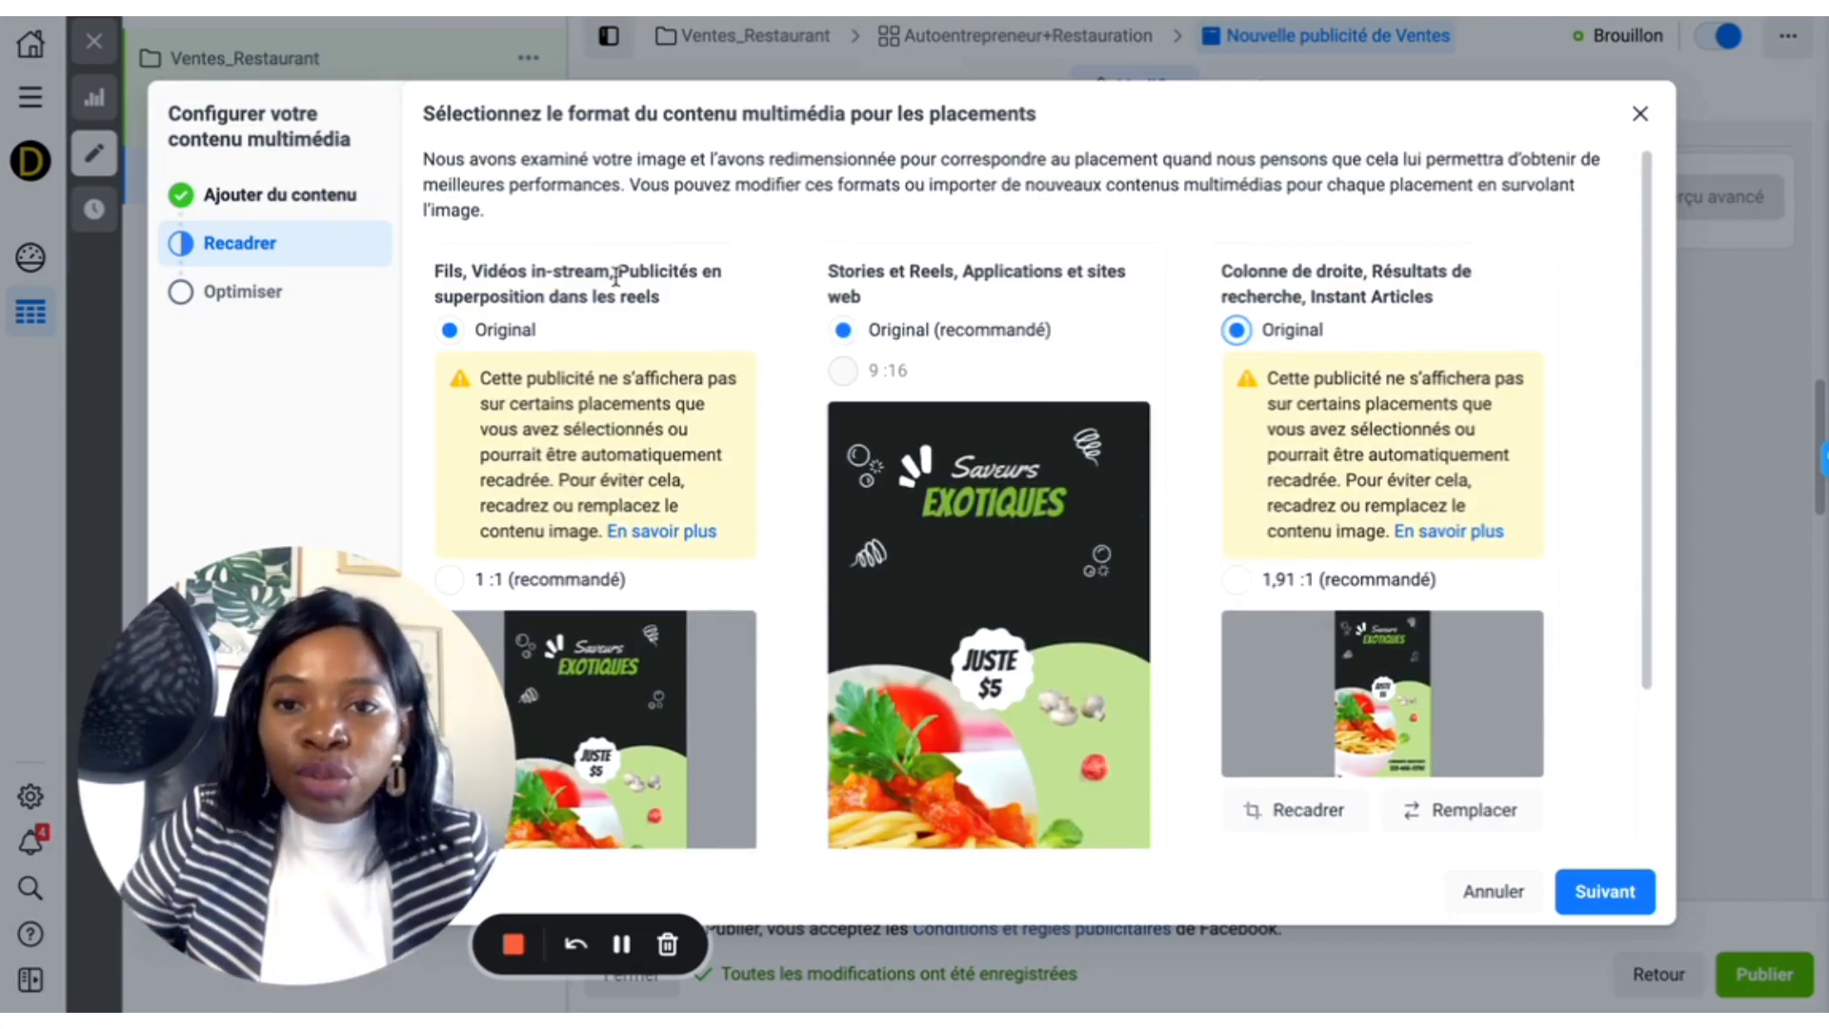
scroll(610, 384, "down", 2)
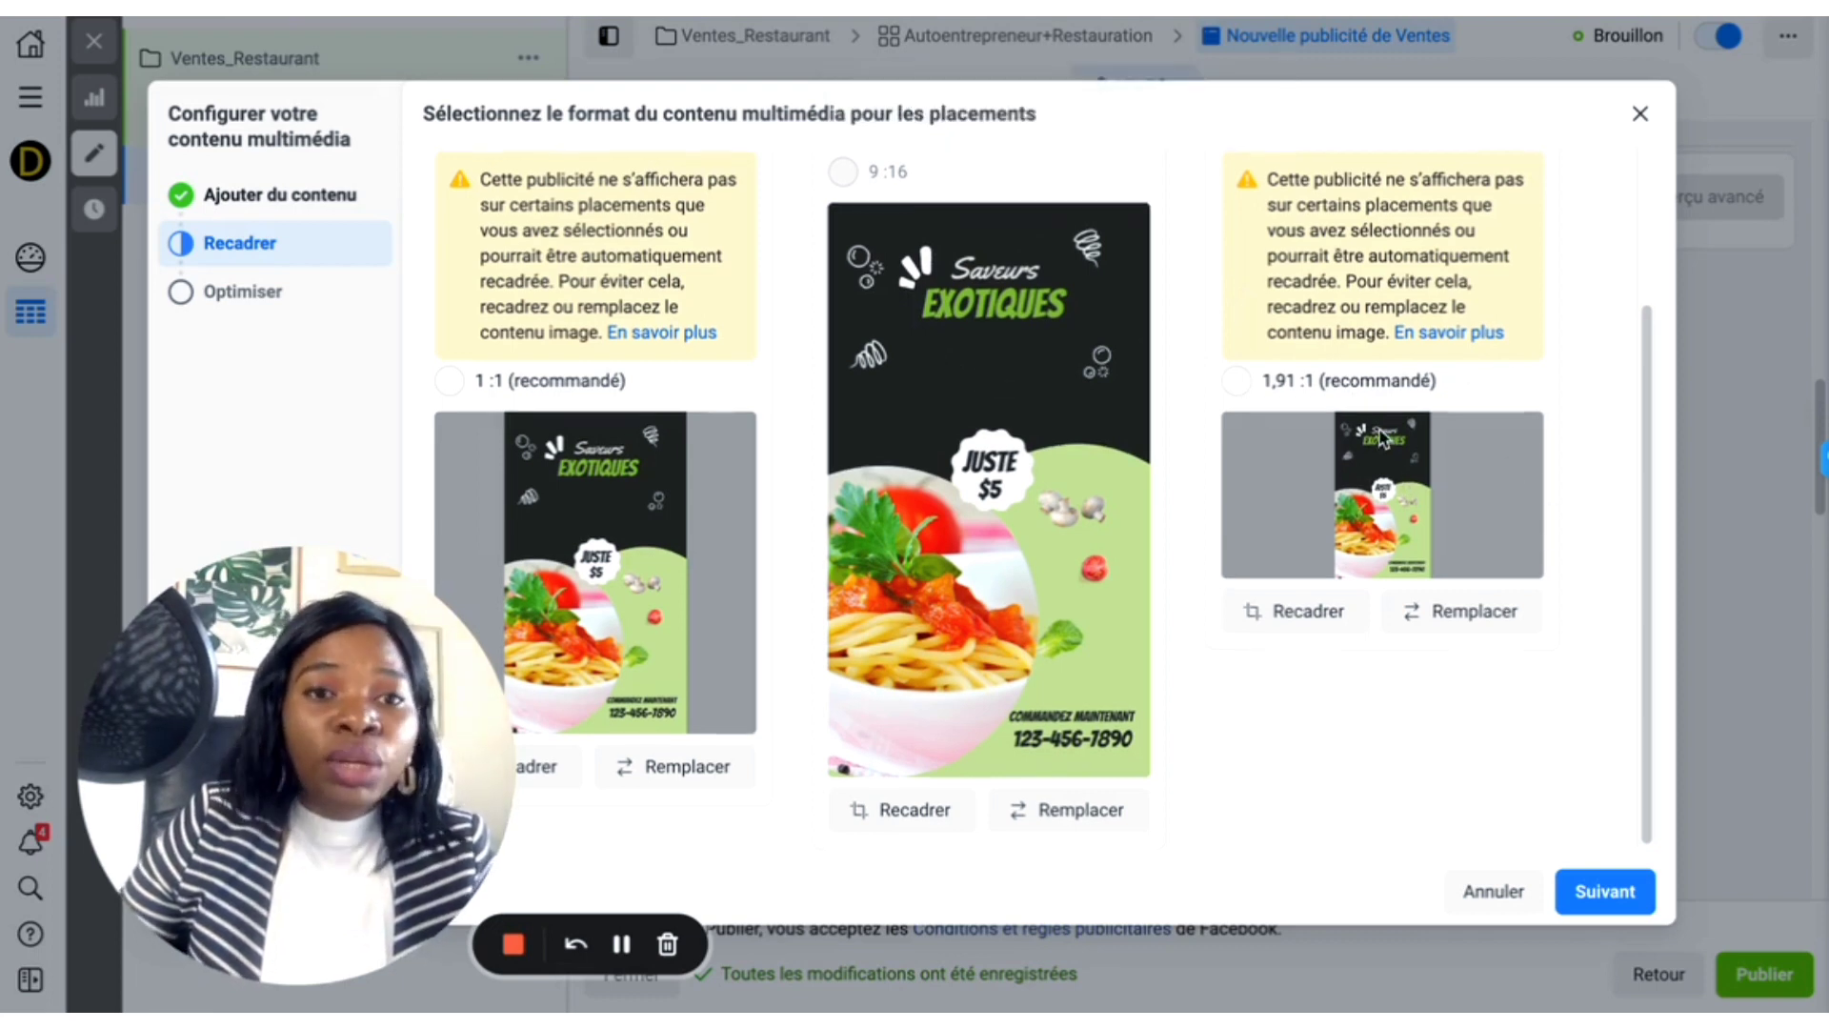
scroll(1383, 440, "up", 2)
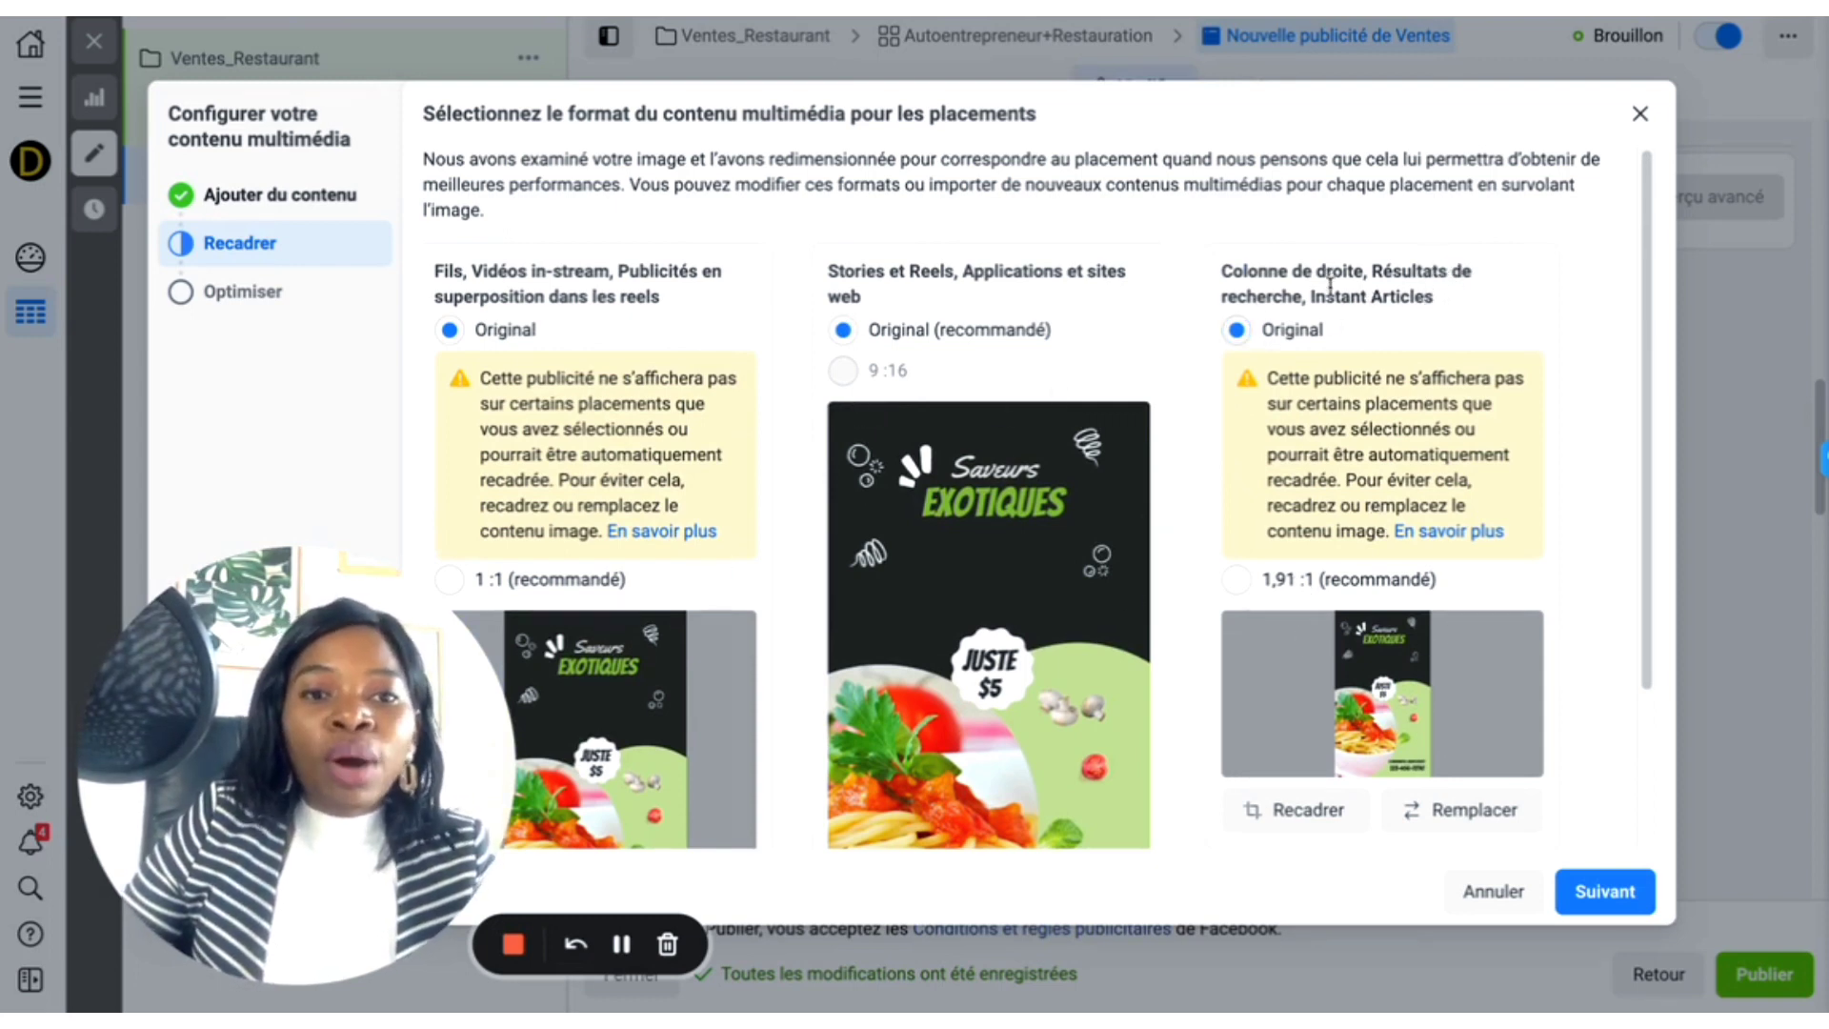
scroll(1373, 443, "down", 2)
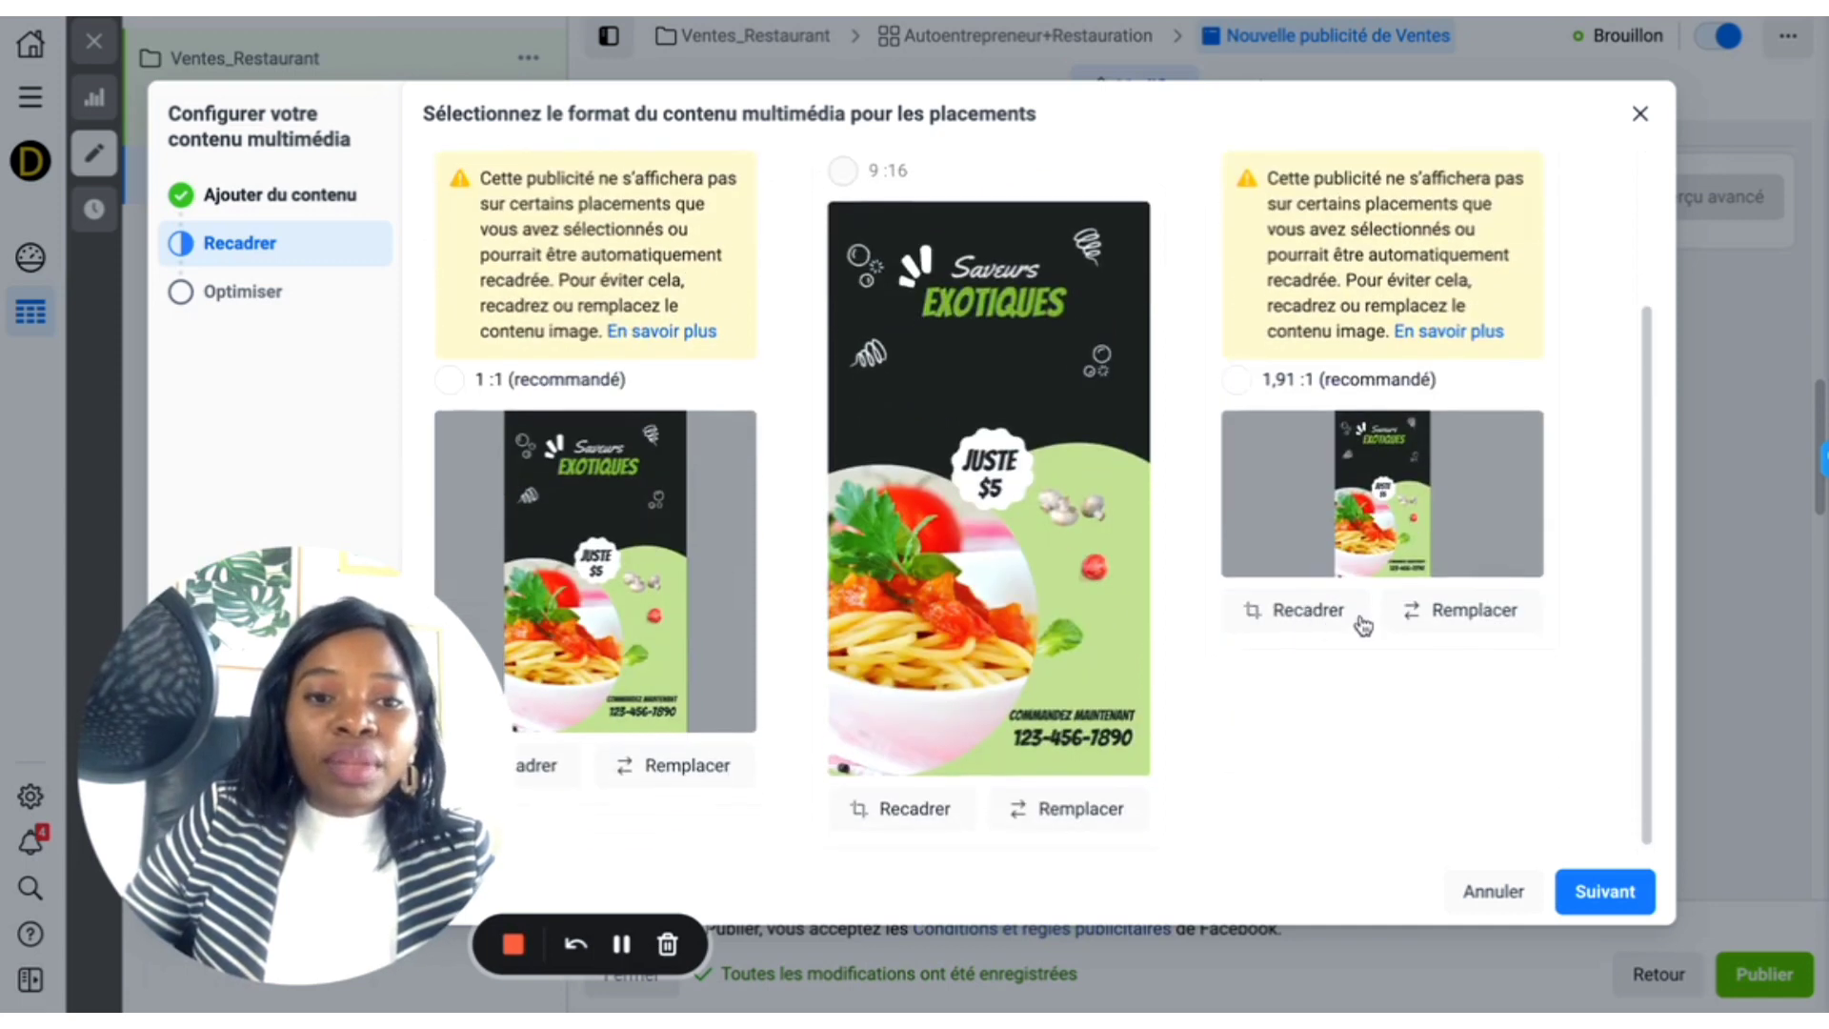
left_click(1296, 612)
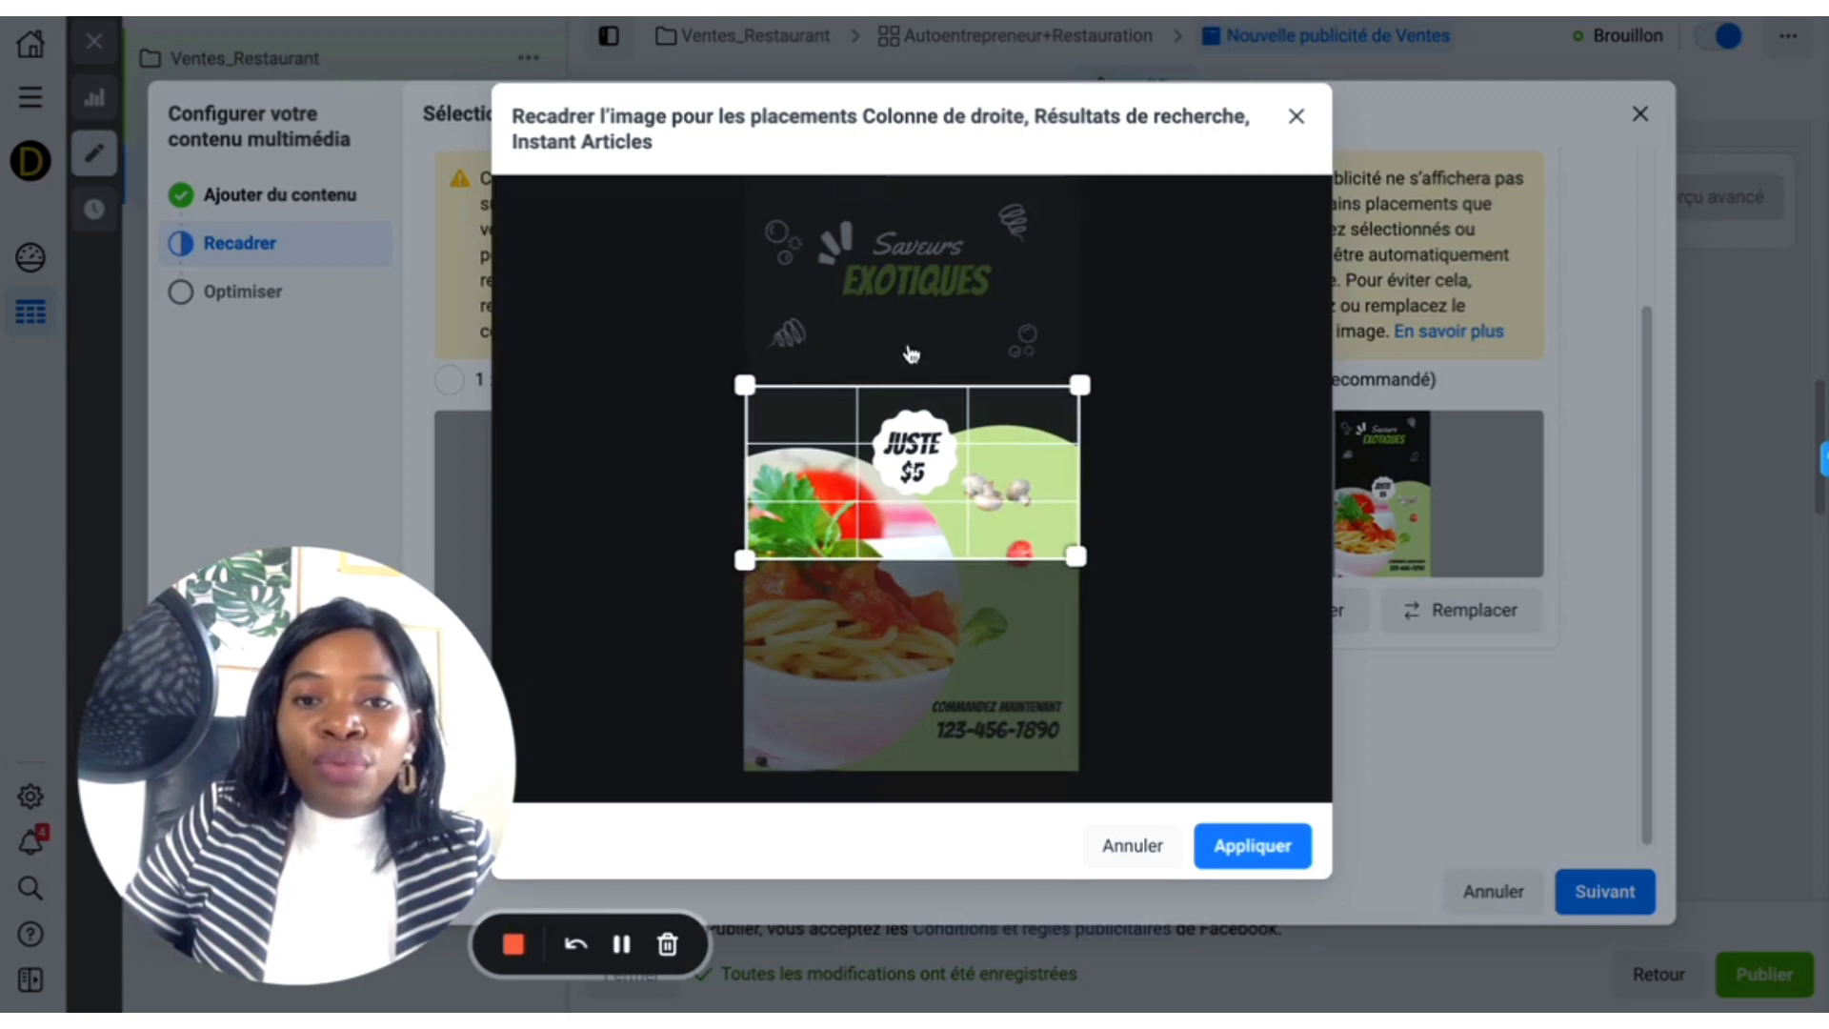
left_click_drag(897, 481, 932, 598)
mouse_move(929, 678)
left_mouse_down()
mouse_move(927, 694)
mouse_move(931, 675)
left_mouse_up()
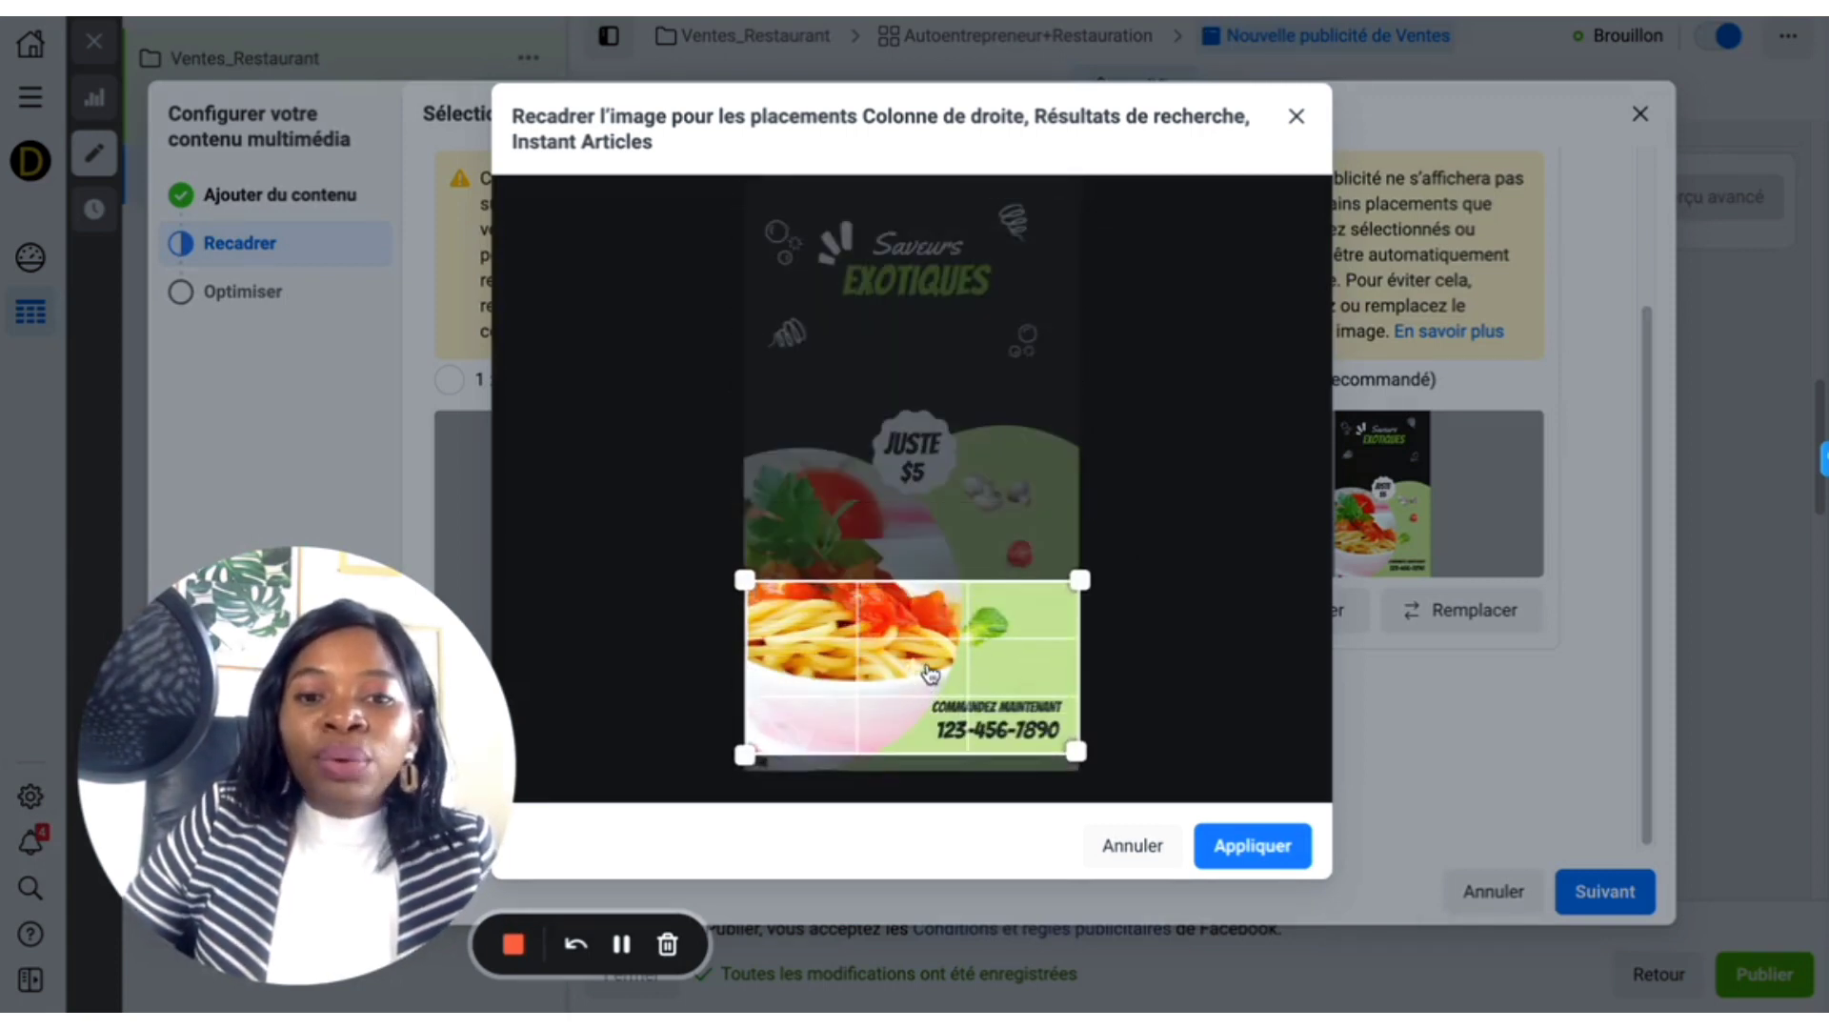
left_click(1282, 850)
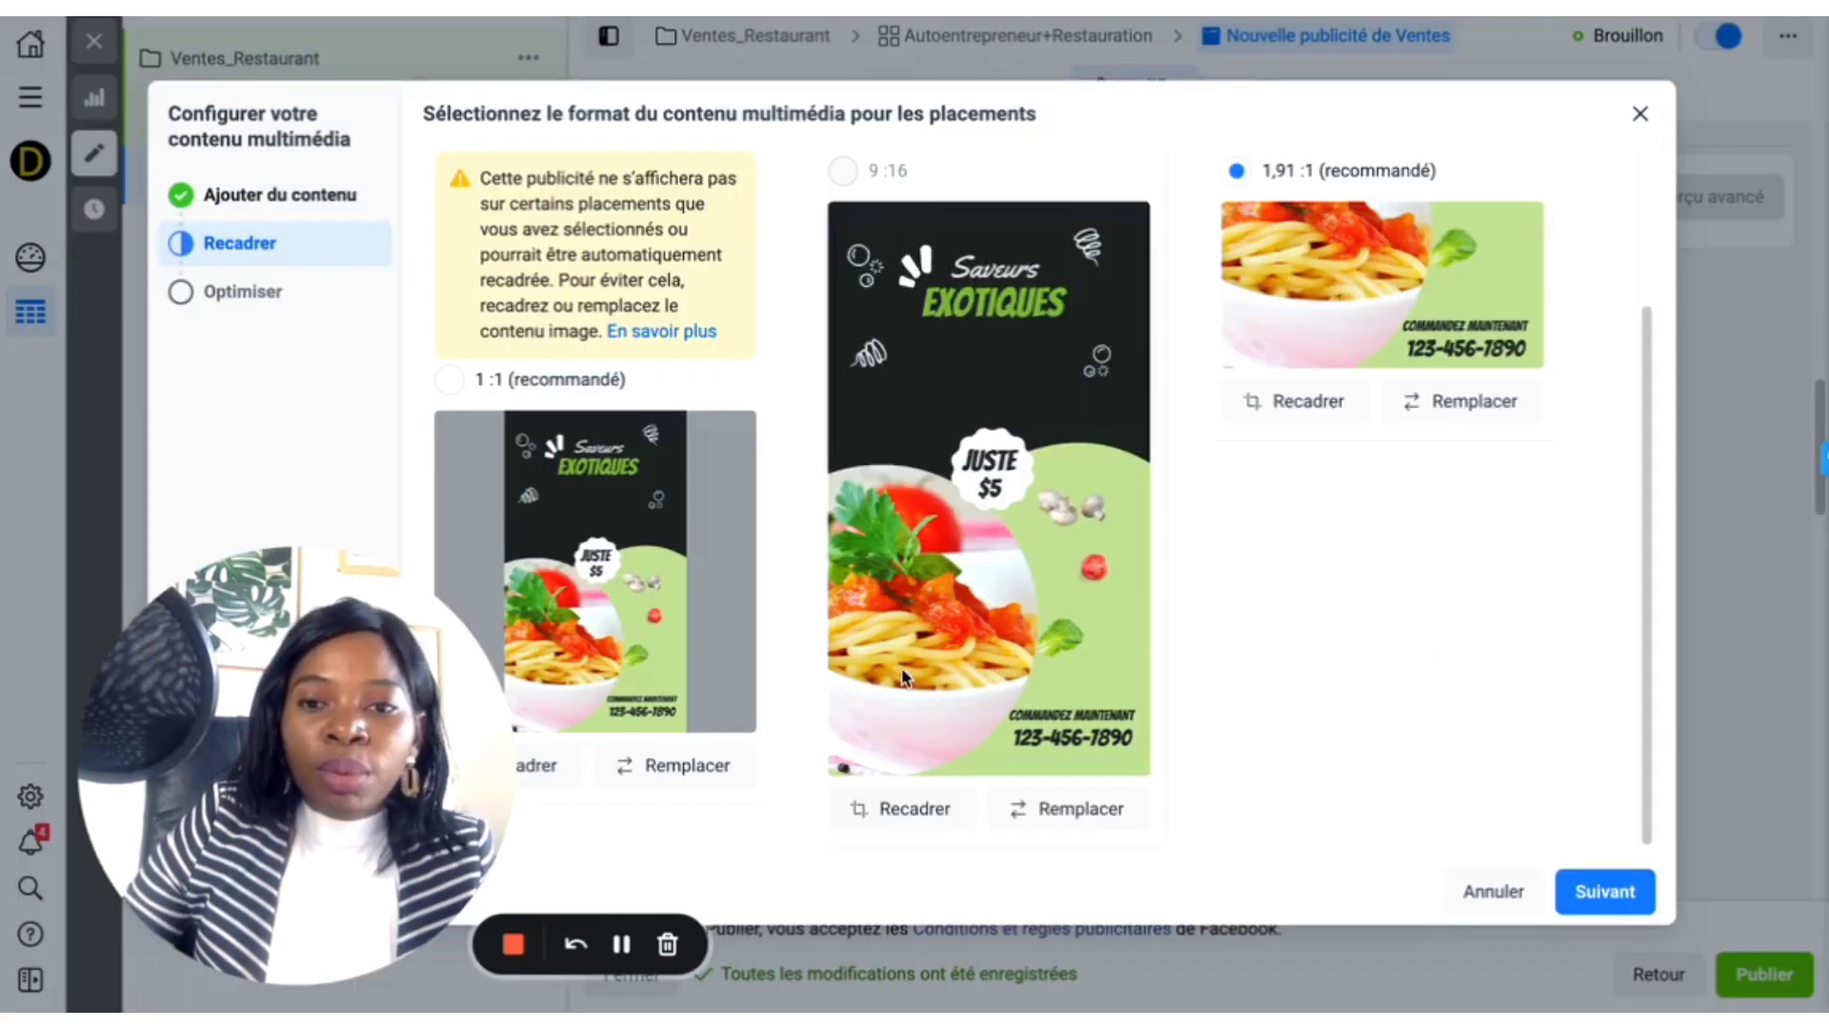
Step: Crop the feed and in-stream image at 1:1 to its lower part, from the price badge to the order line, and finish the media setup
left_click(540, 767)
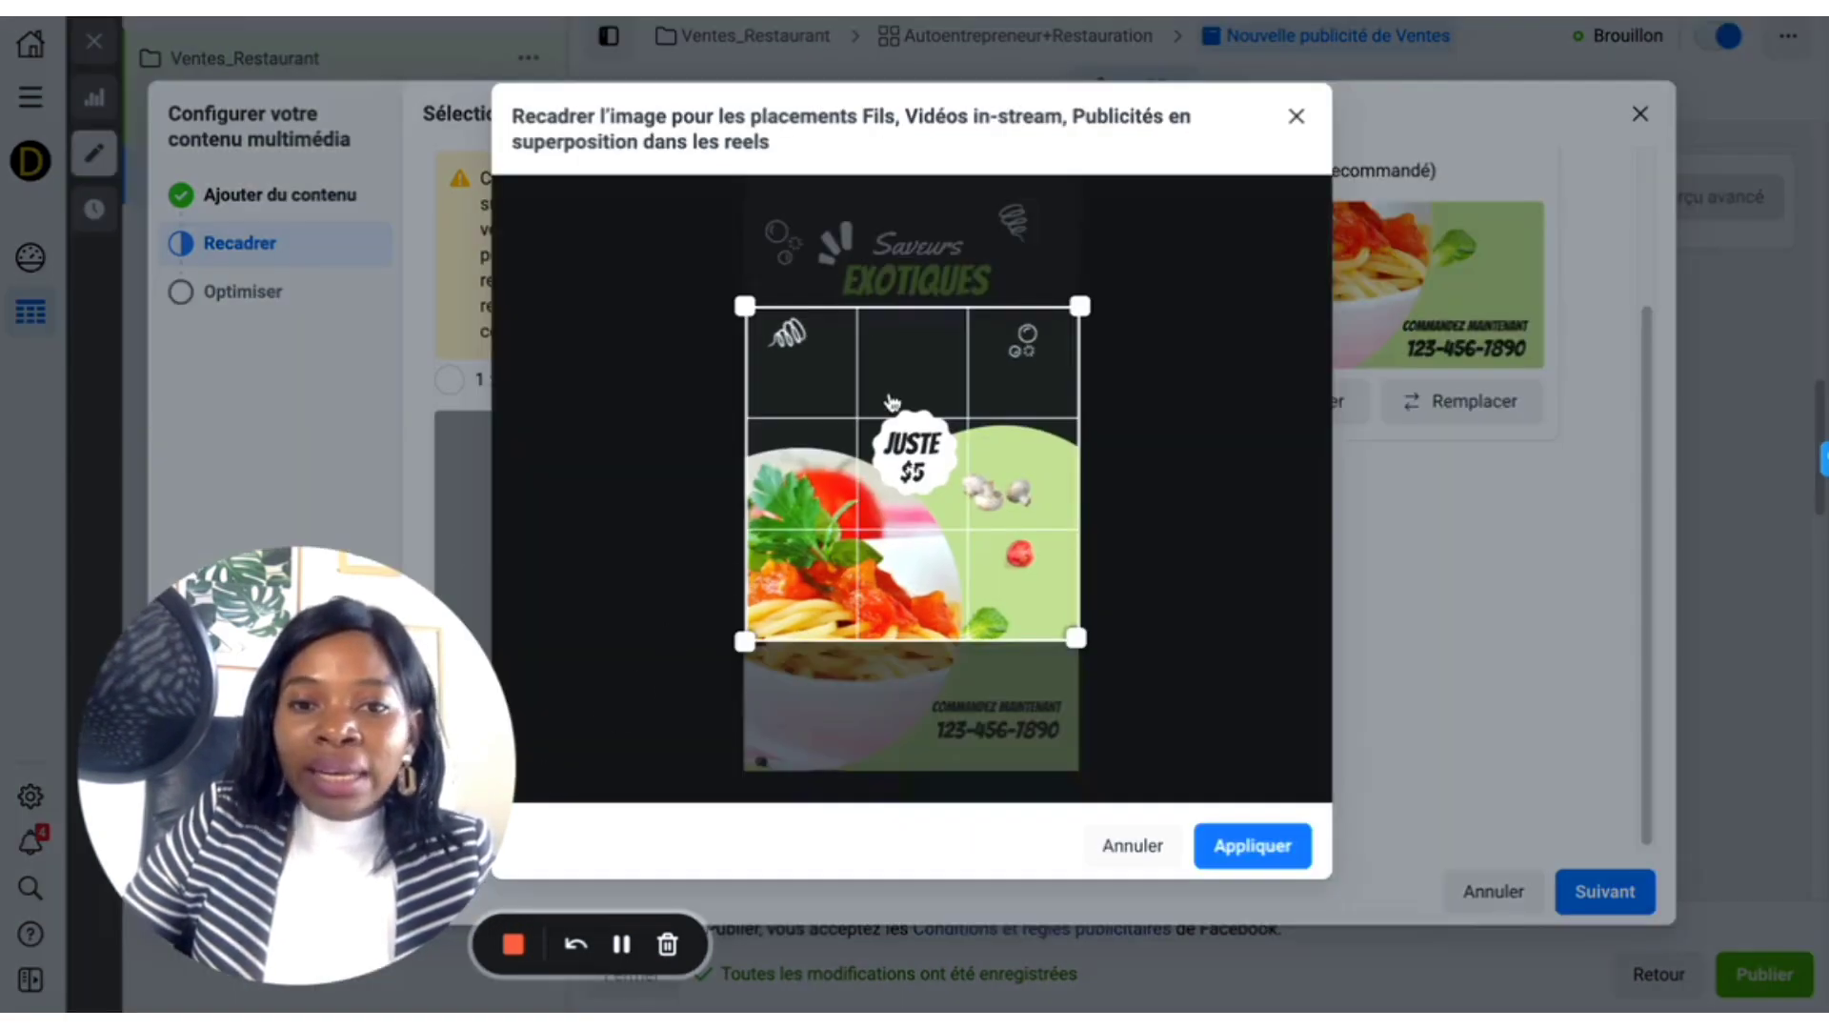
left_click_drag(891, 400, 887, 314)
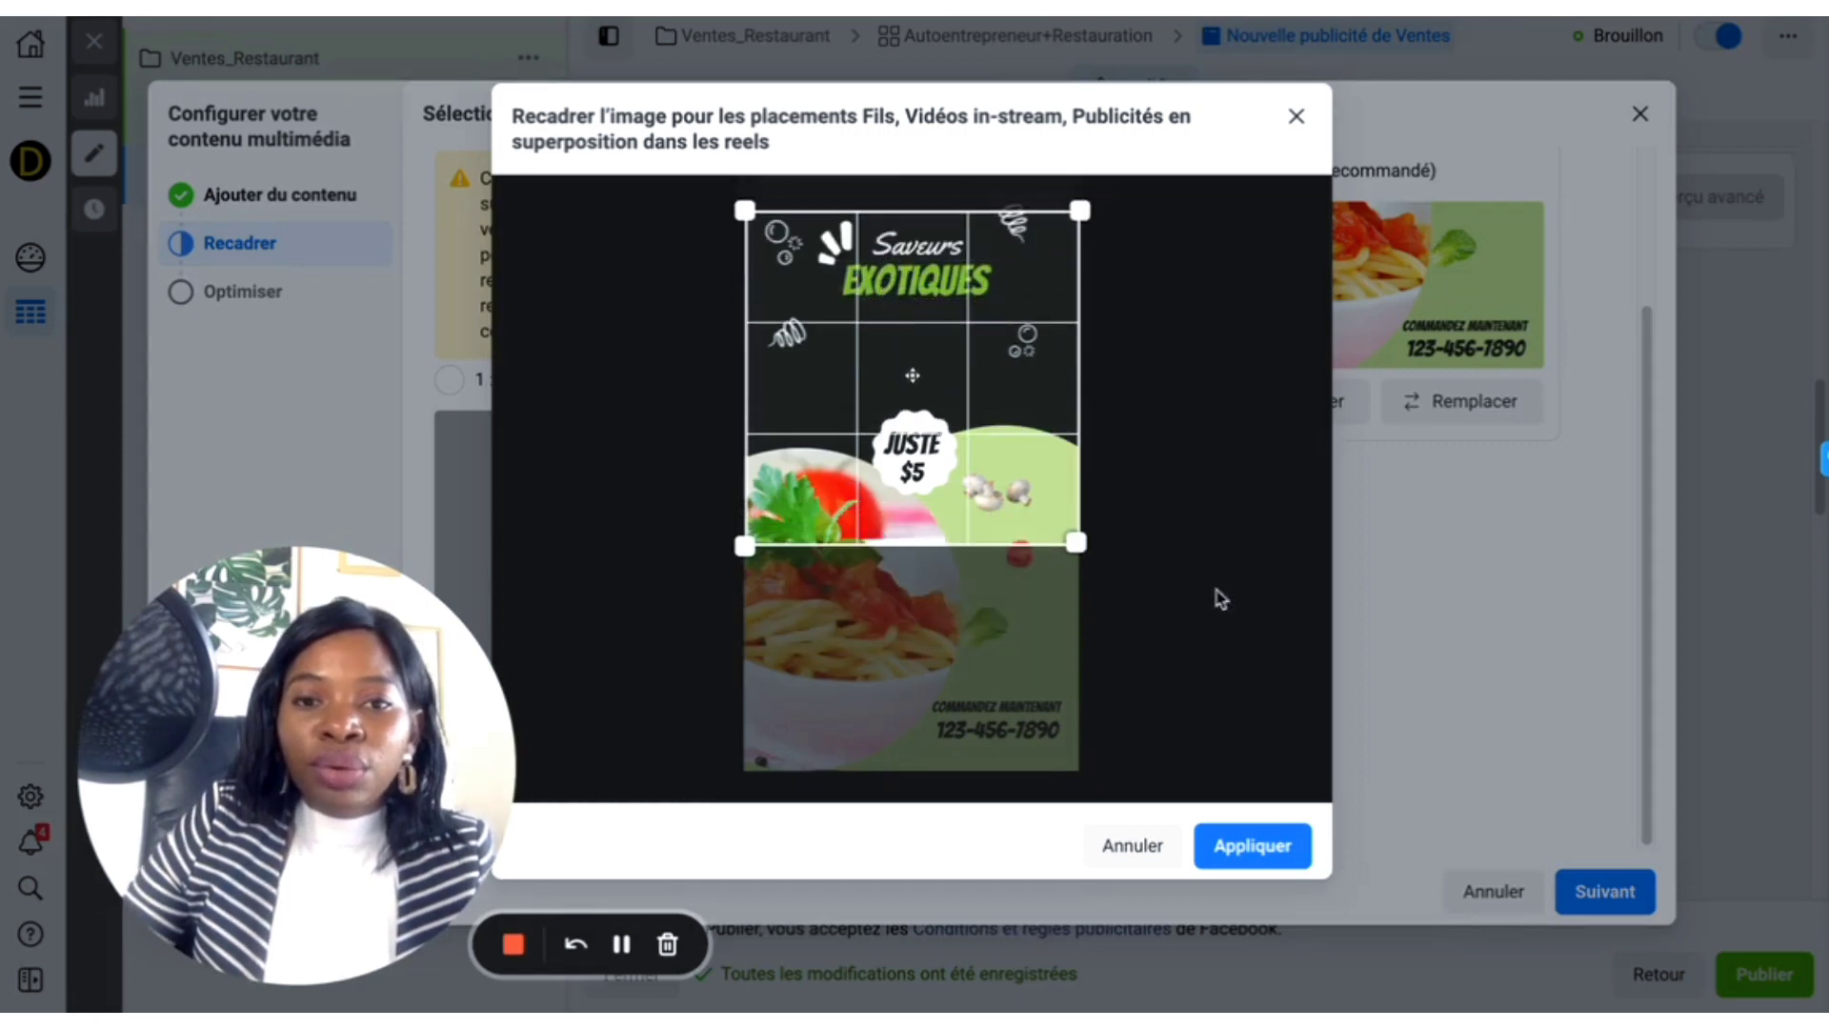
left_click_drag(954, 458, 966, 652)
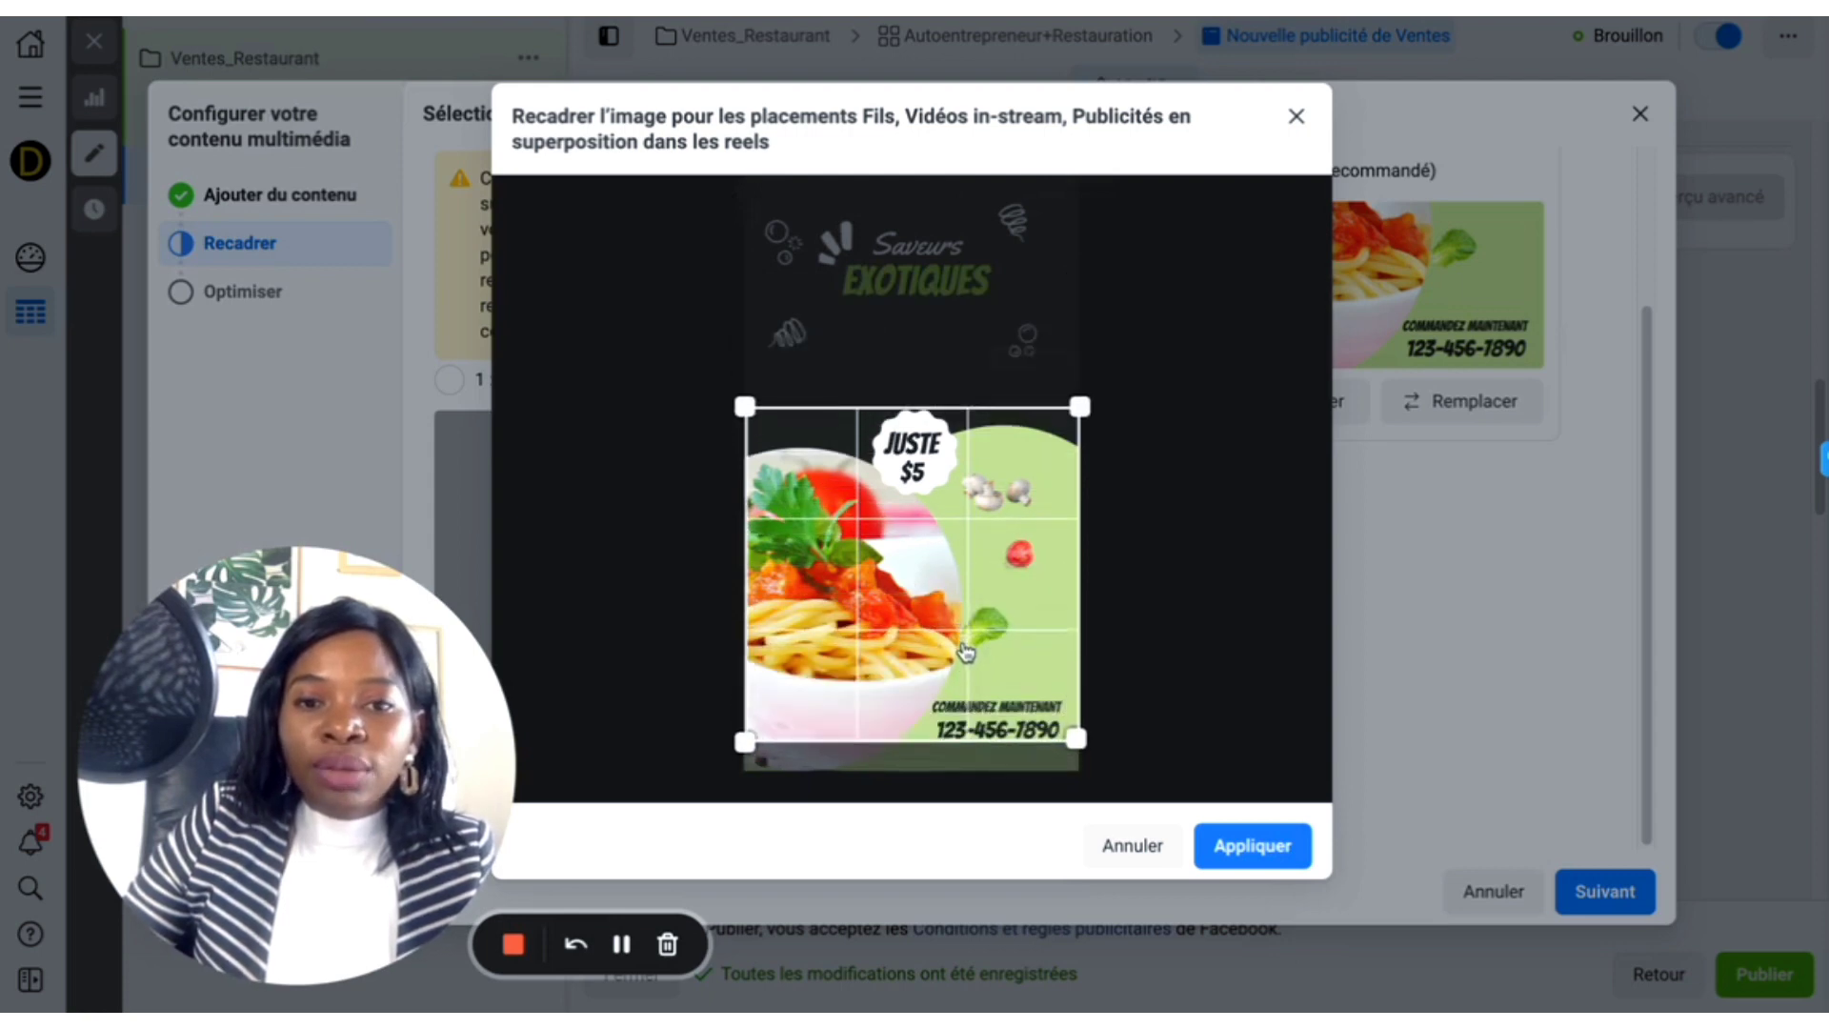
left_click(1256, 846)
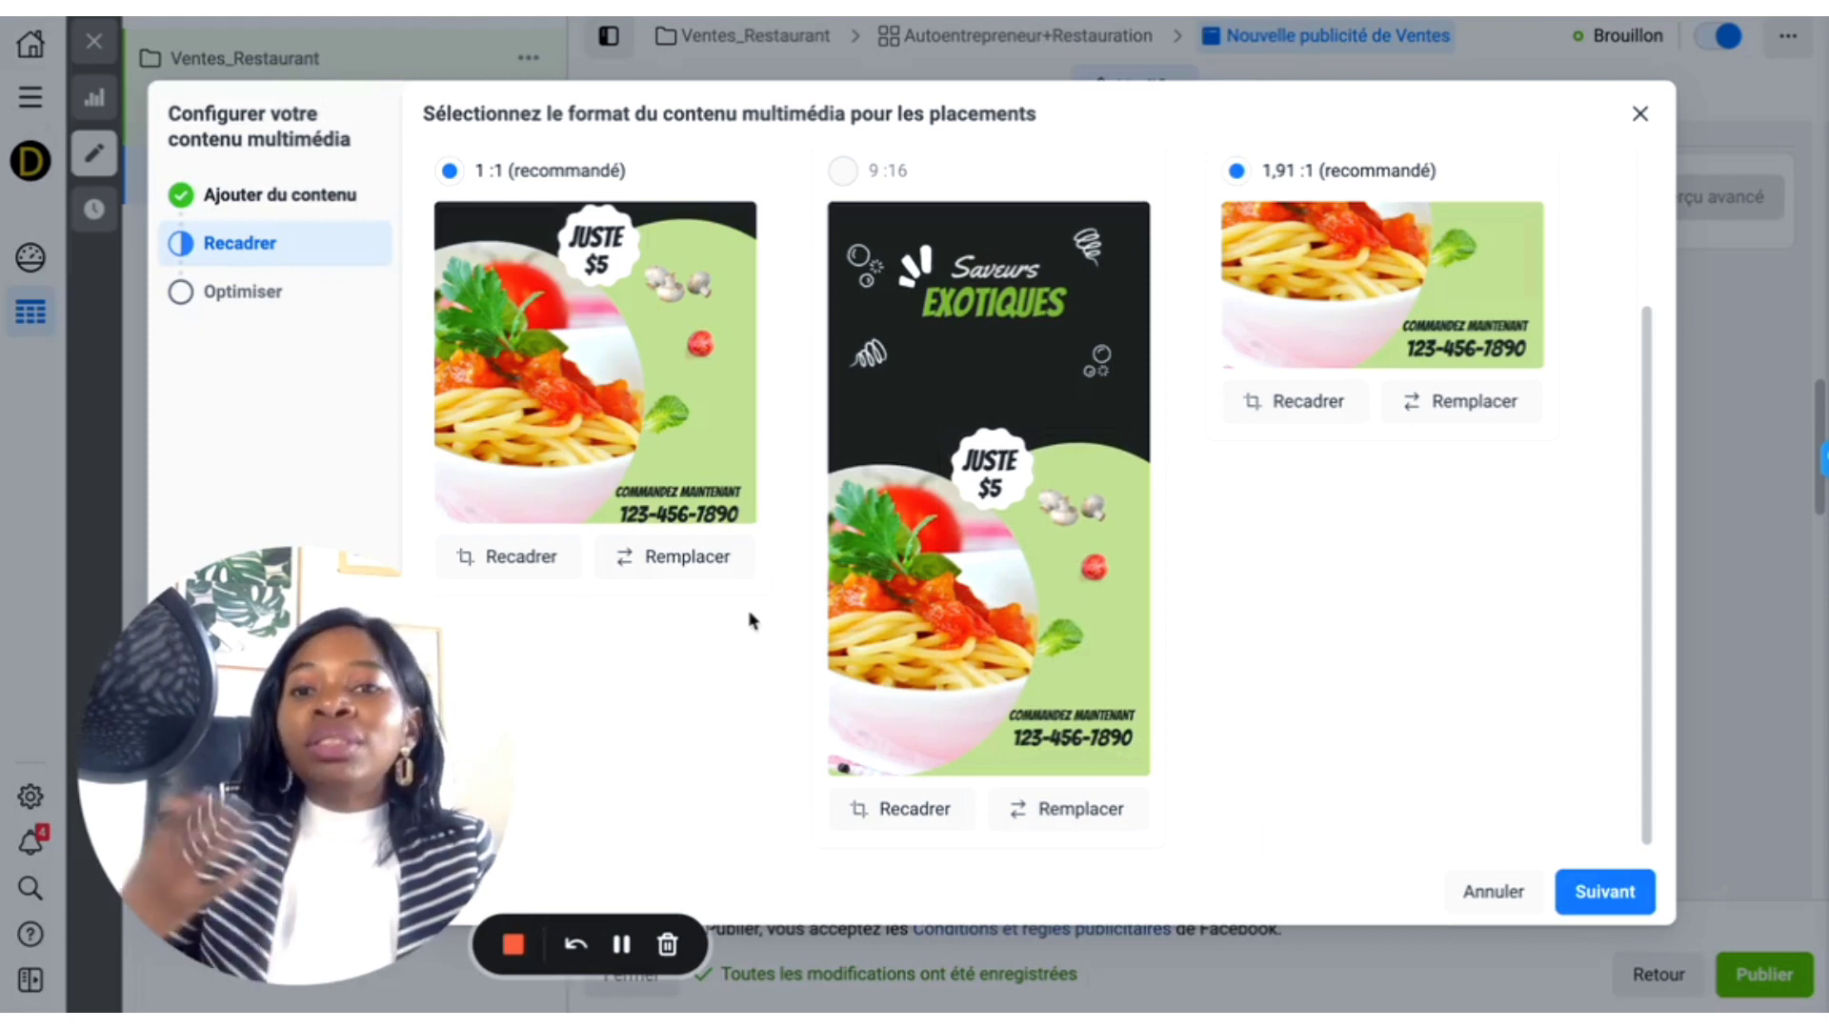
scroll(1491, 617, "up", 3)
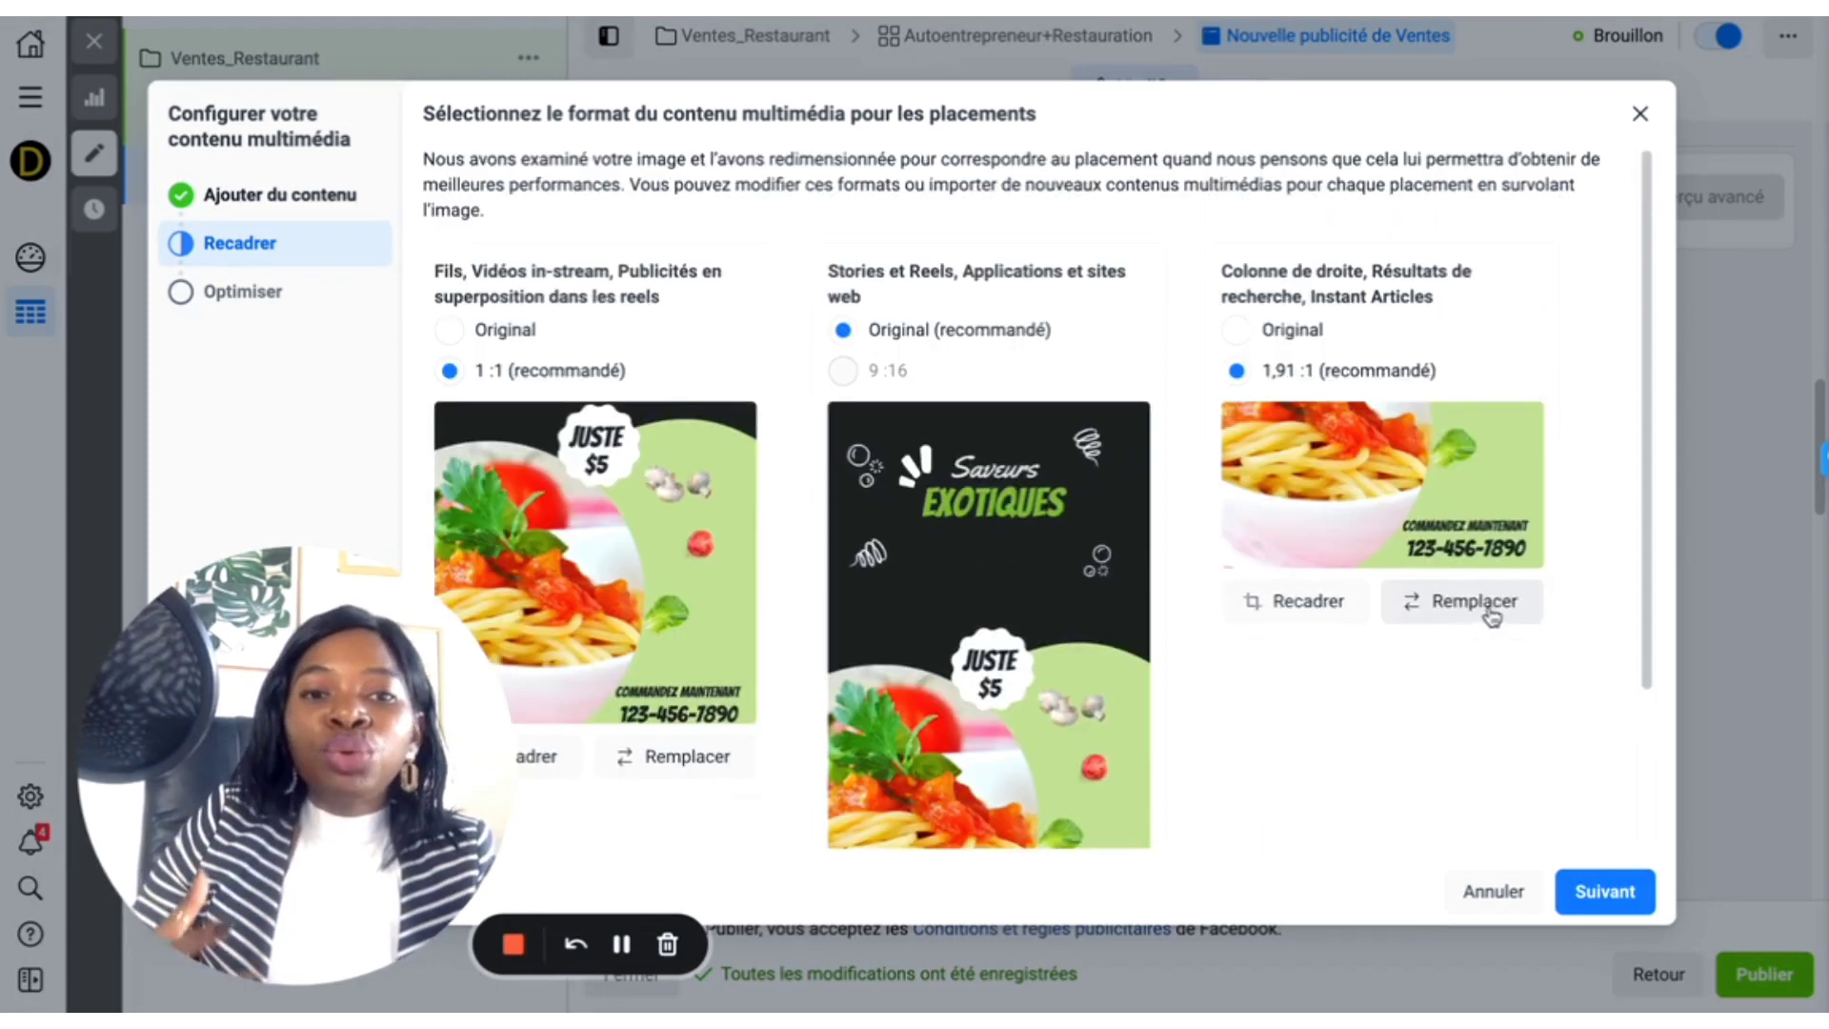
left_click(1597, 897)
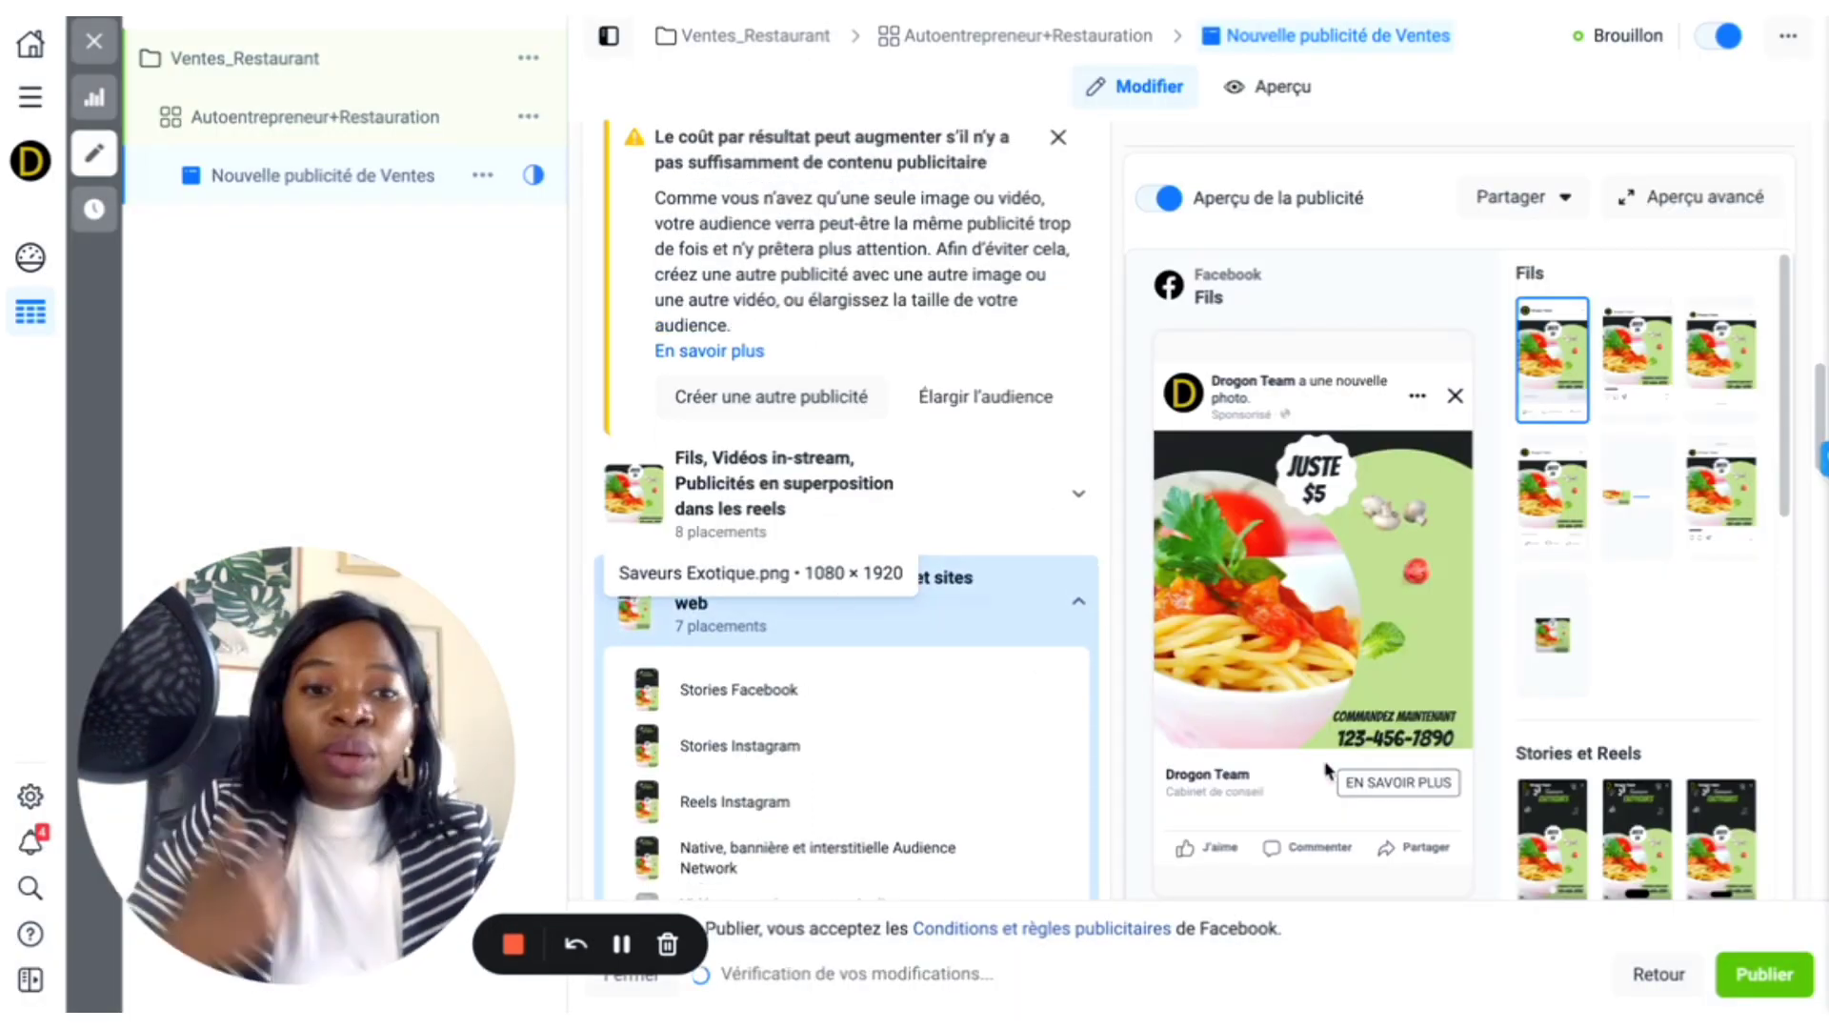
Step: Write the primary text, opening with "Saviez-vous que vous pouvez désormais avoir votre dîner prêt en moins de 20 minutes?" and closing with the 4,99 $ offer
scroll(804, 425, "down", 5)
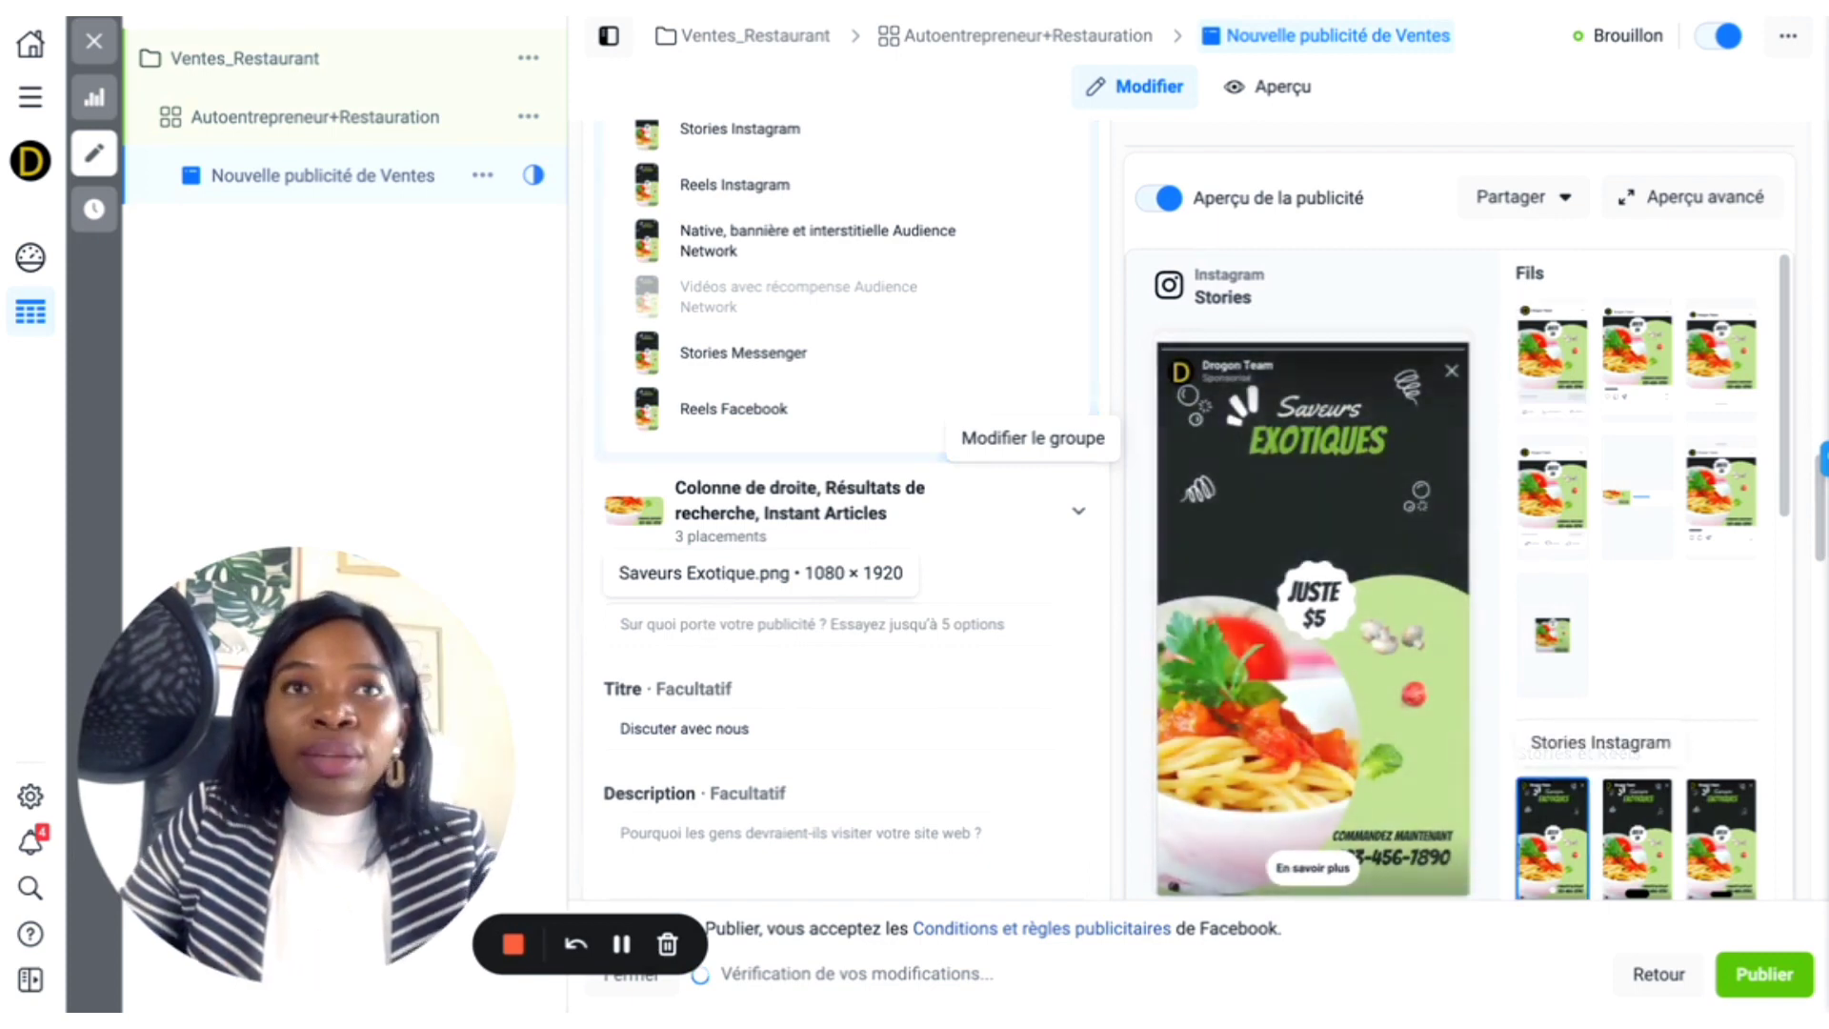
left_click(812, 624)
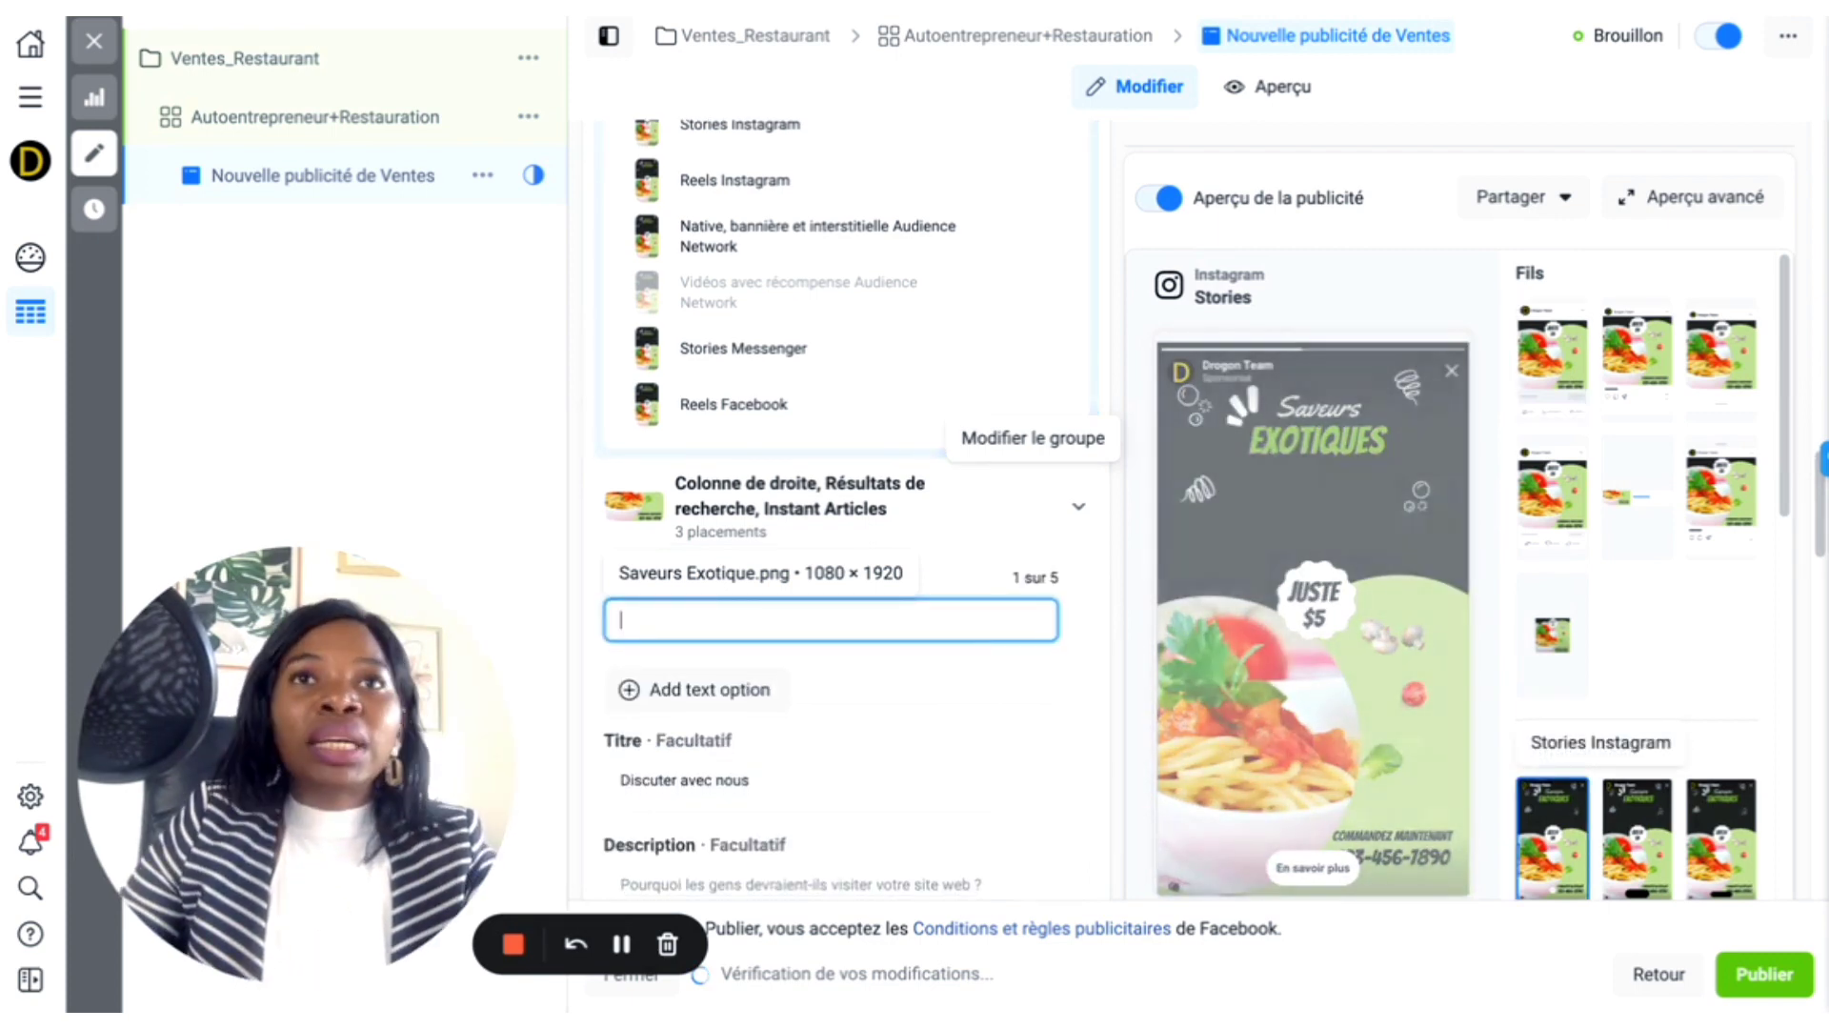
type("Saviez-vous que vous pouvez désormais avoir votre dîner prêt en moins de 20 minutes? (et ceci sans avoir a' quittter le confort de votre sofa?).  Oui c'est possible avec SaveursExotiques.  N'importe qui peut maintenant préparer un repas savoureux avec SaveursExotiques (et vous allez adorer les options).  Profitez de l'offre la plus exquise: commandez sur SaveursExotiques aujourd'hui et recevez votre repas pour seulement 4,99 $ ! 😊")
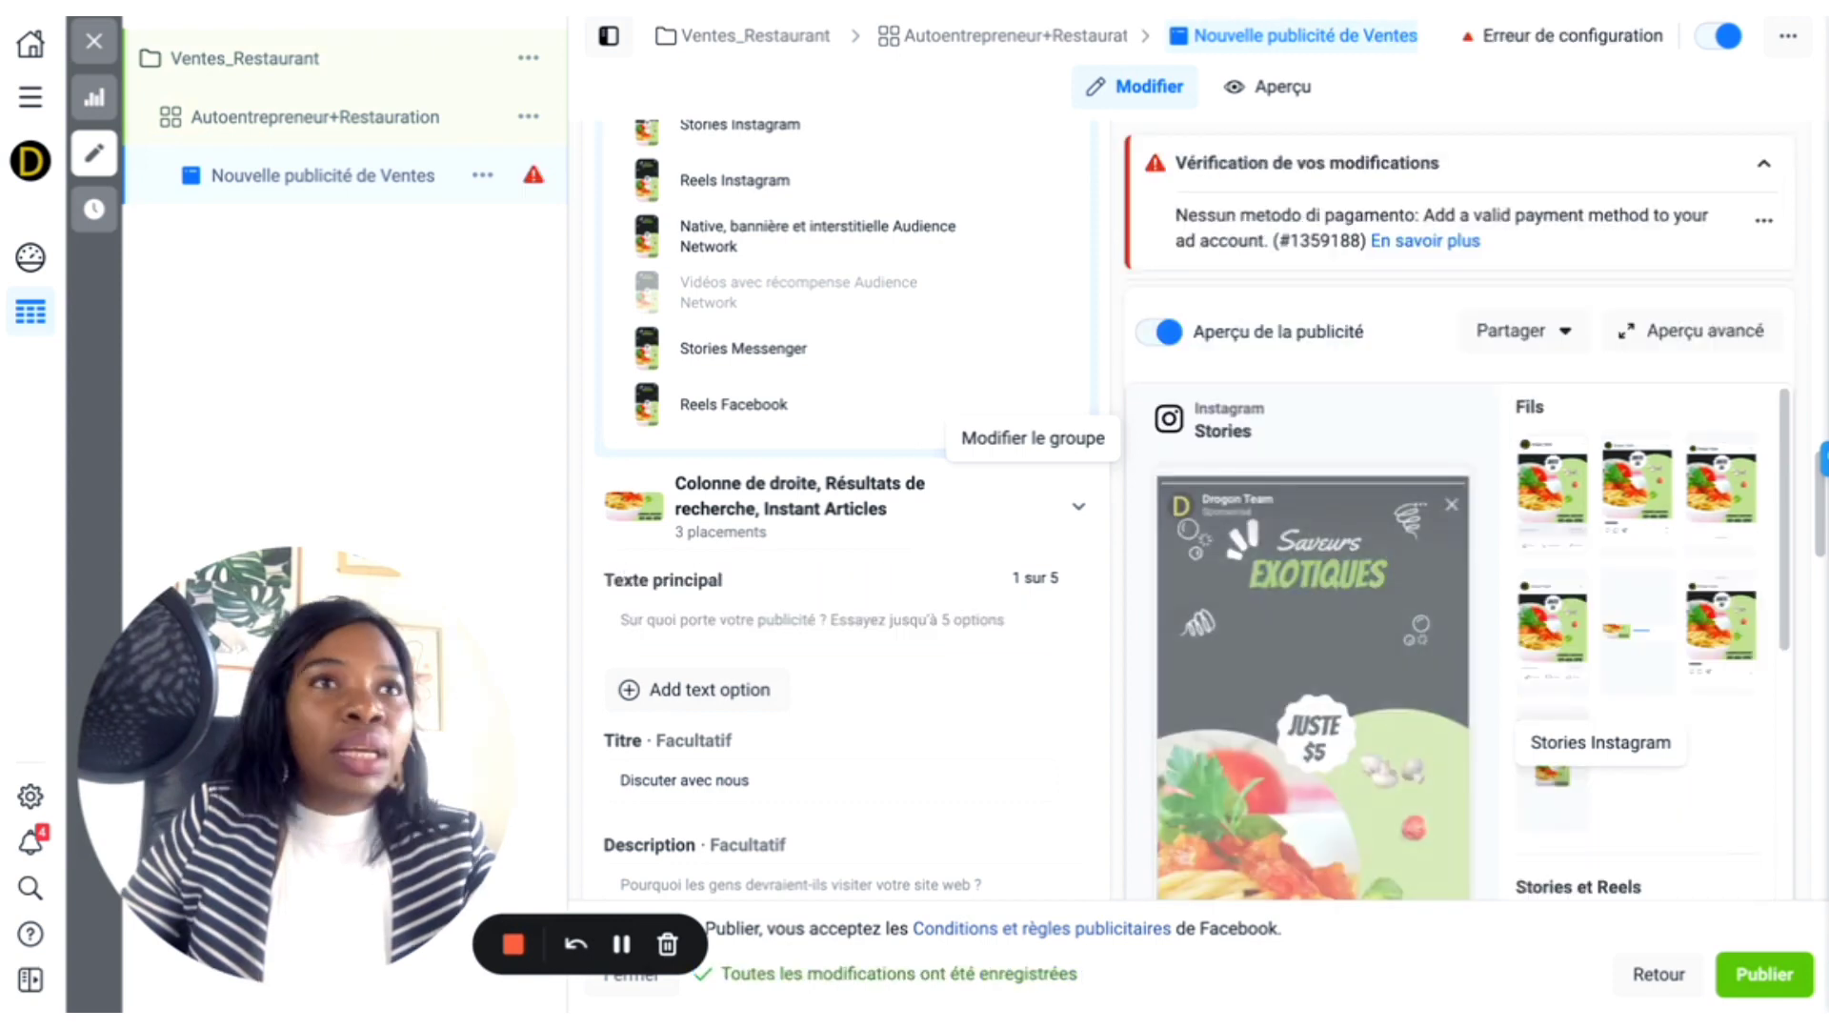
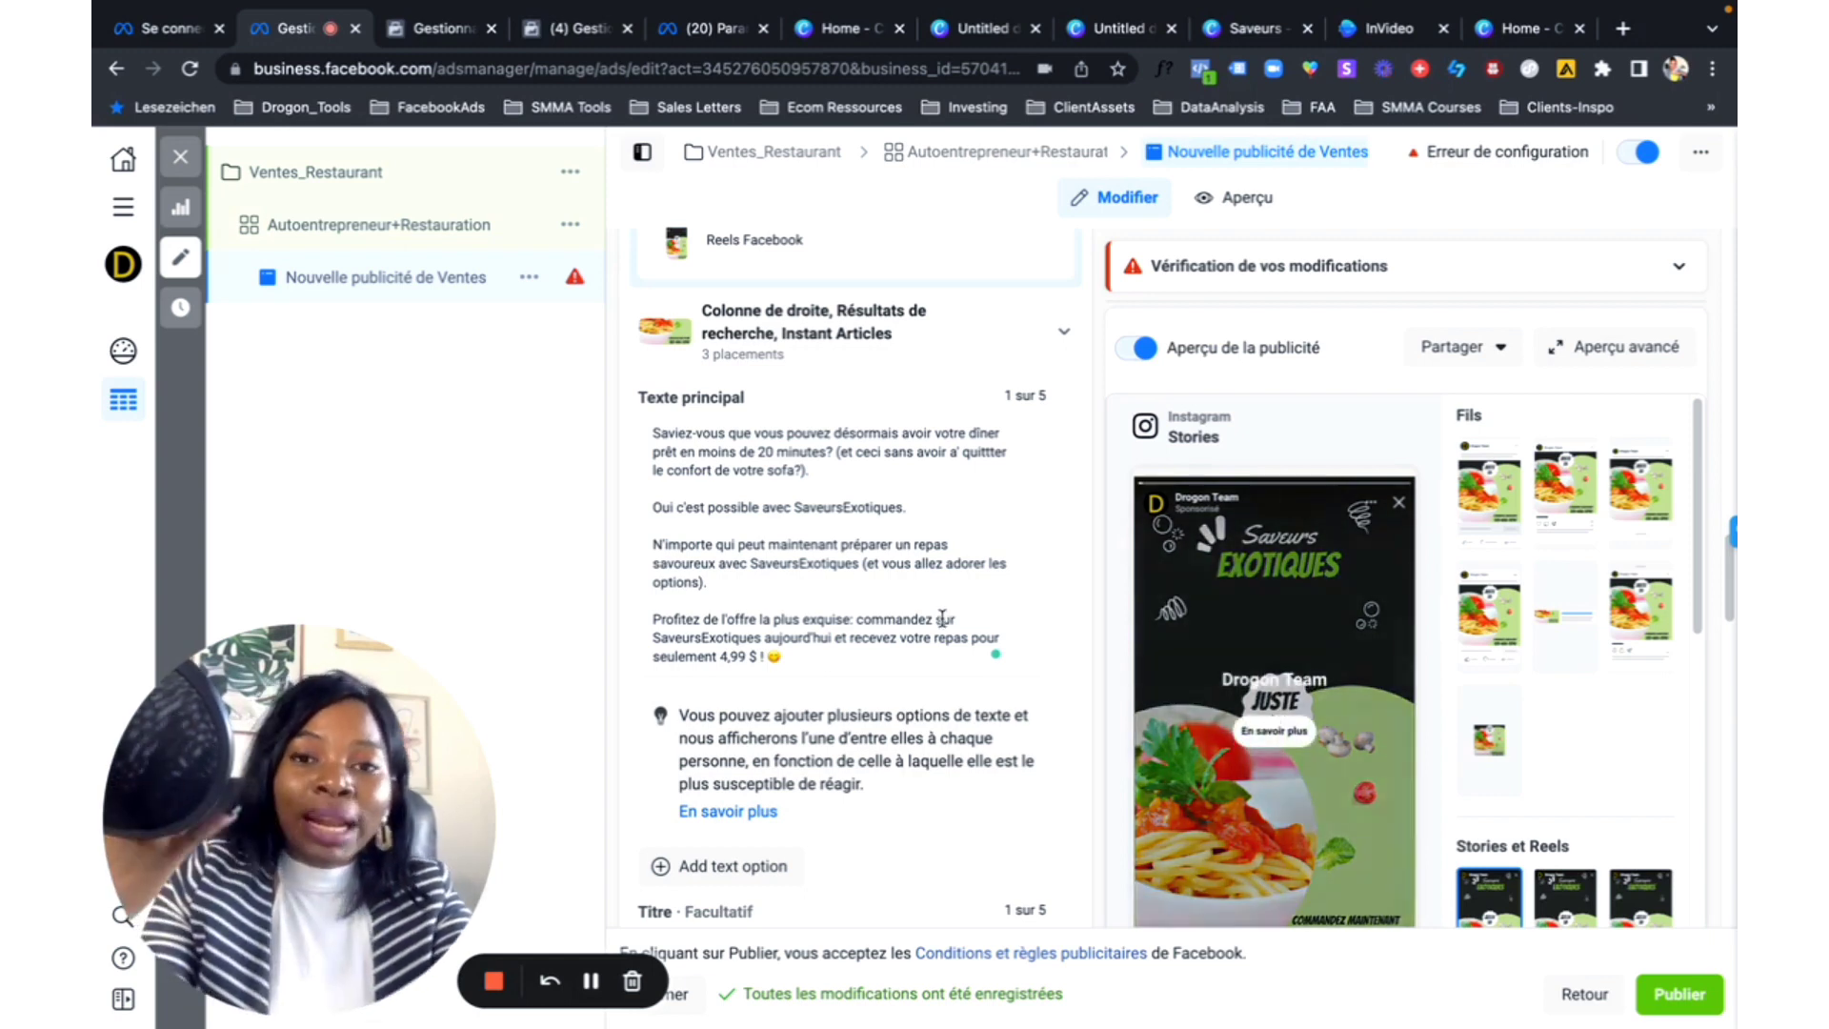
Step: Change the ad title to "$4,99/repas sur votre première commande !"
scroll(910, 653, "down", 6)
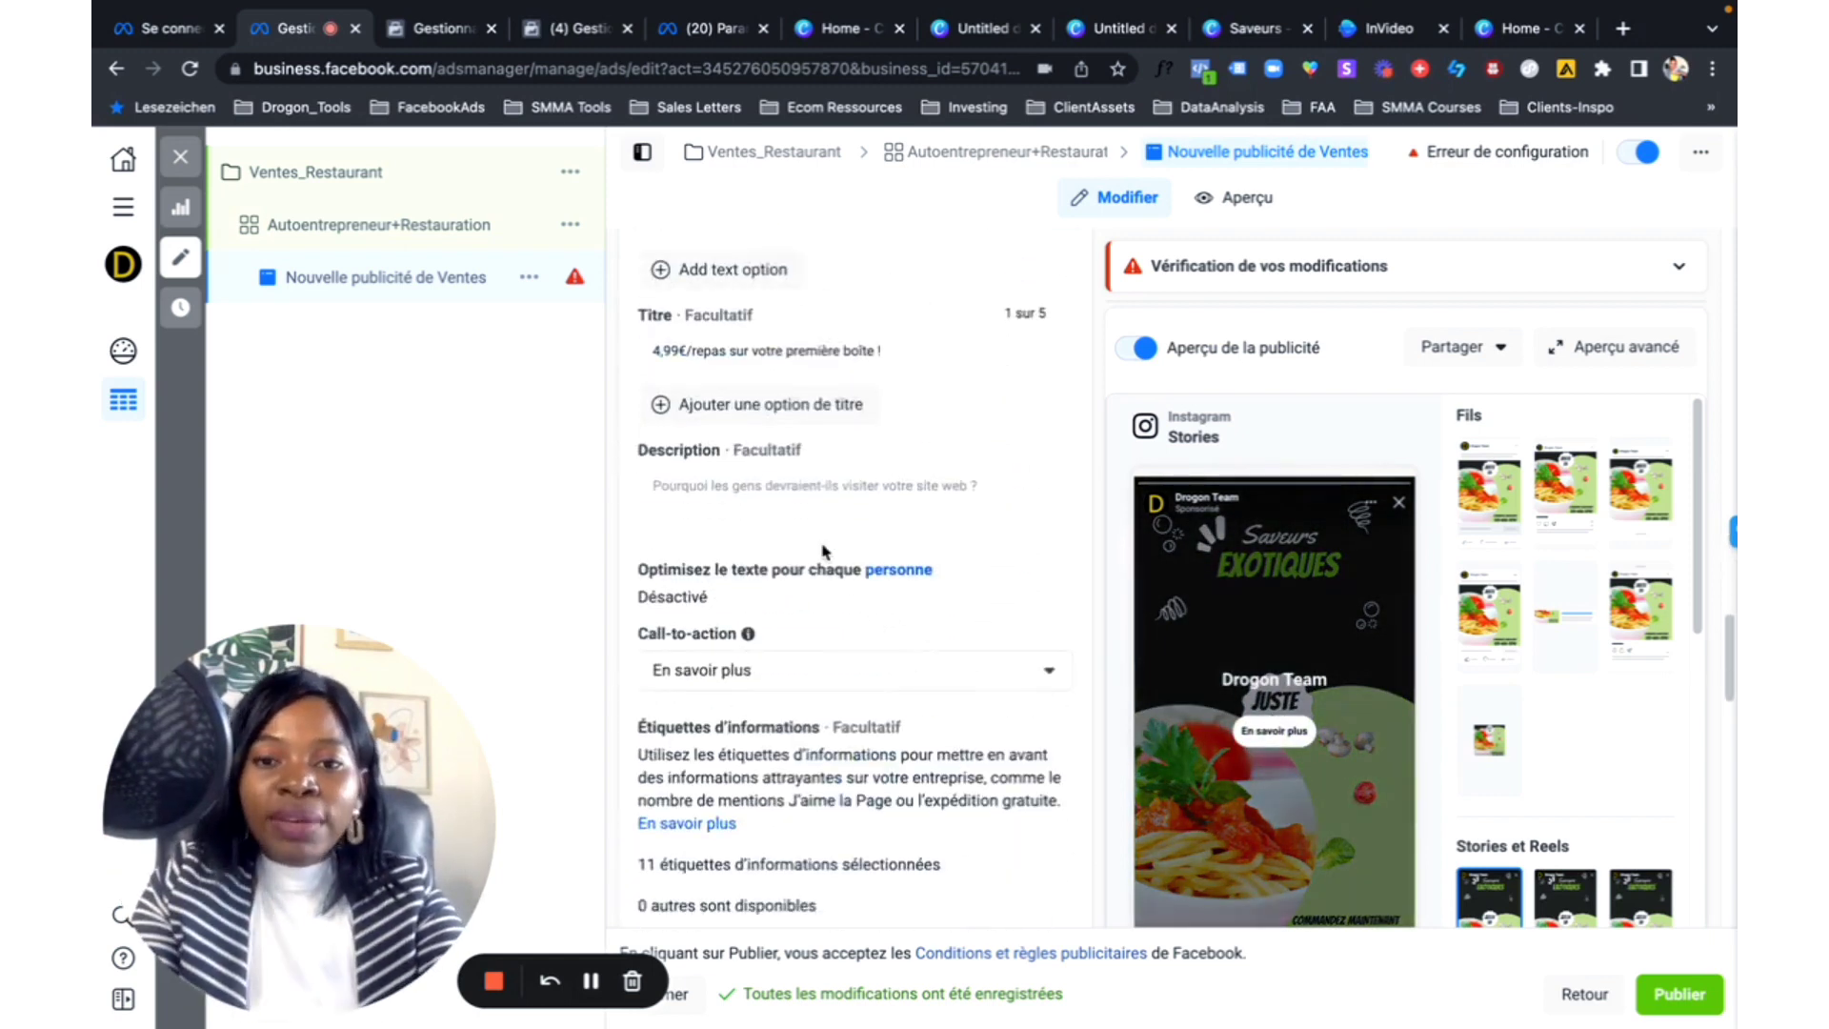
left_click(683, 348)
key("BackSpace")
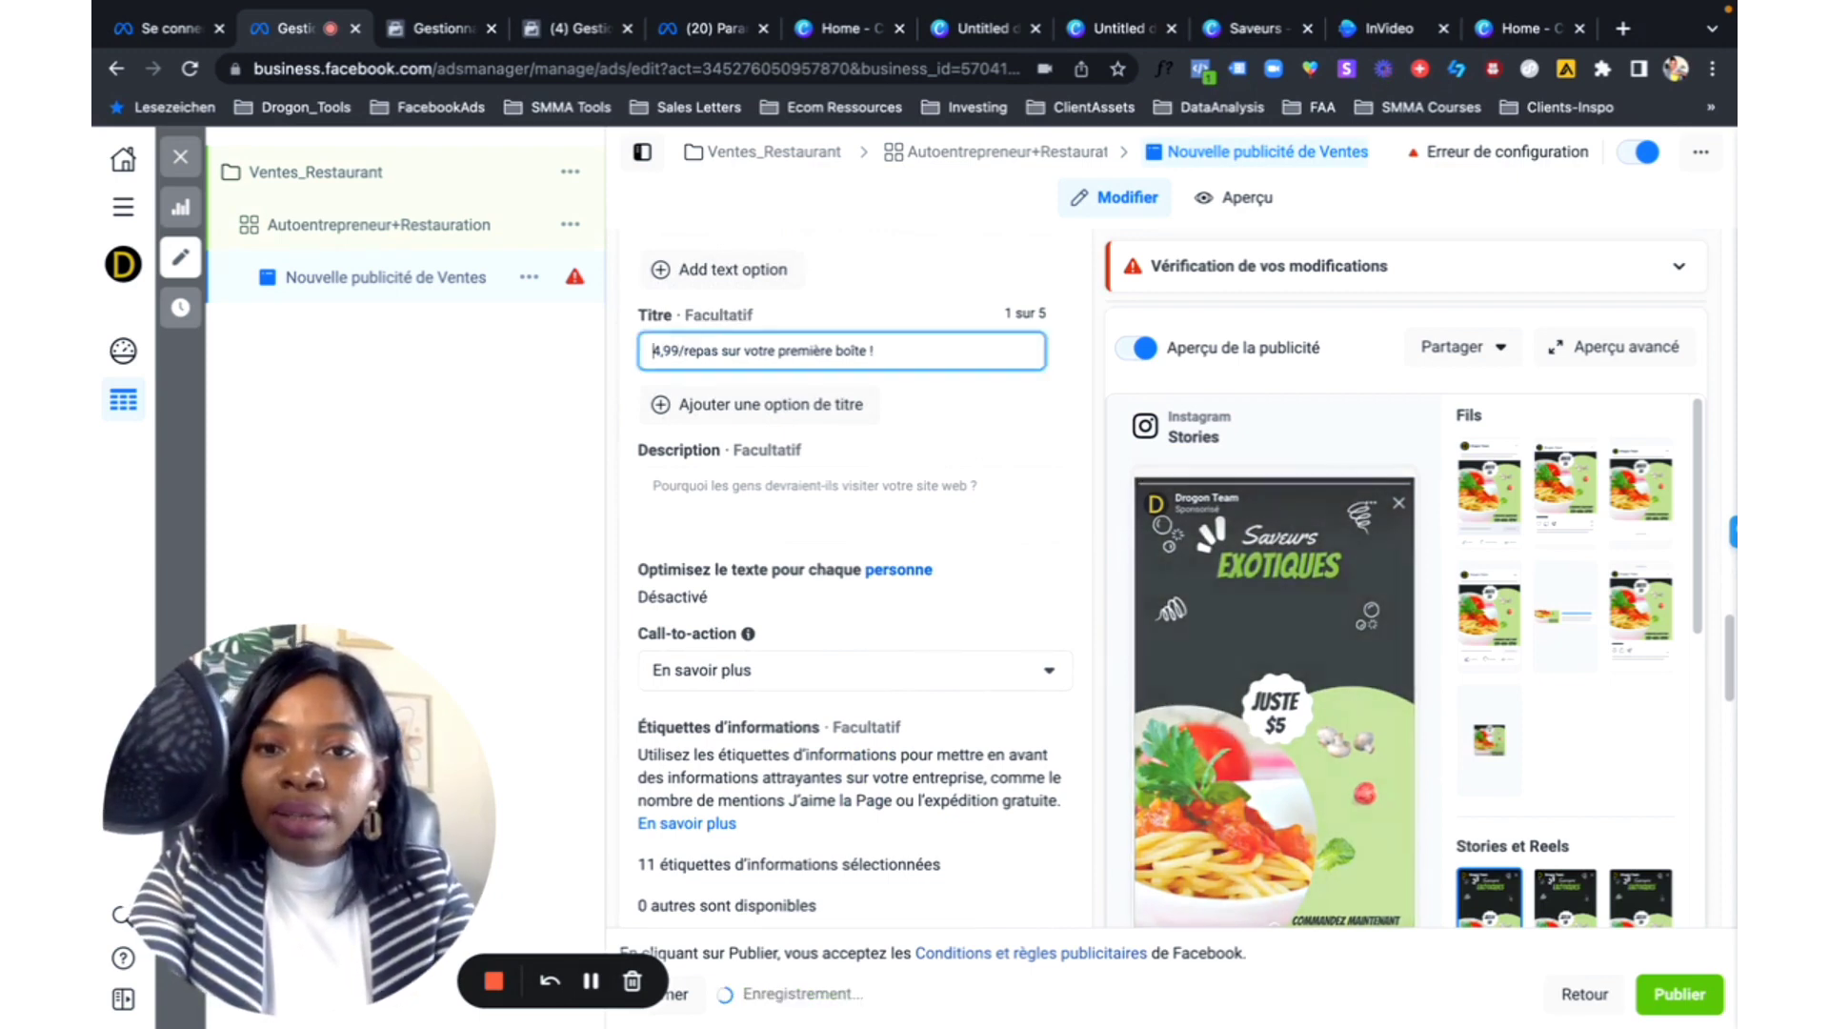
type("$")
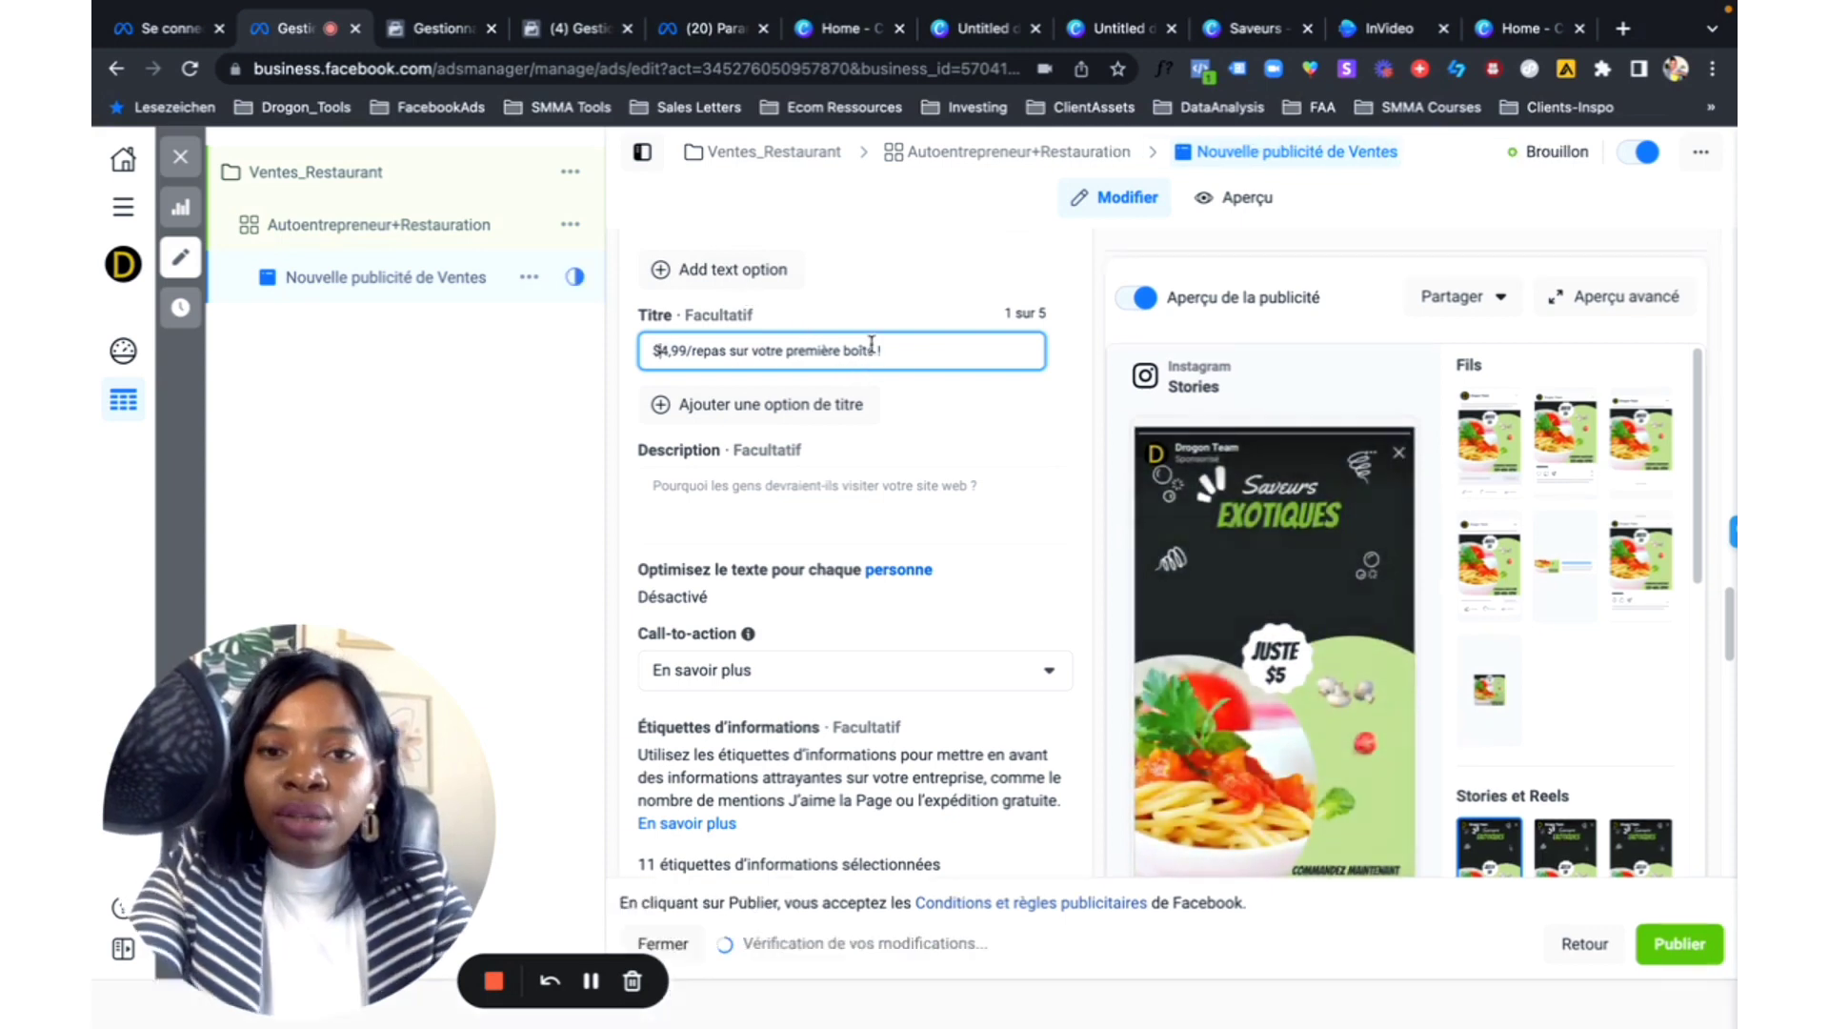
double_click(857, 351)
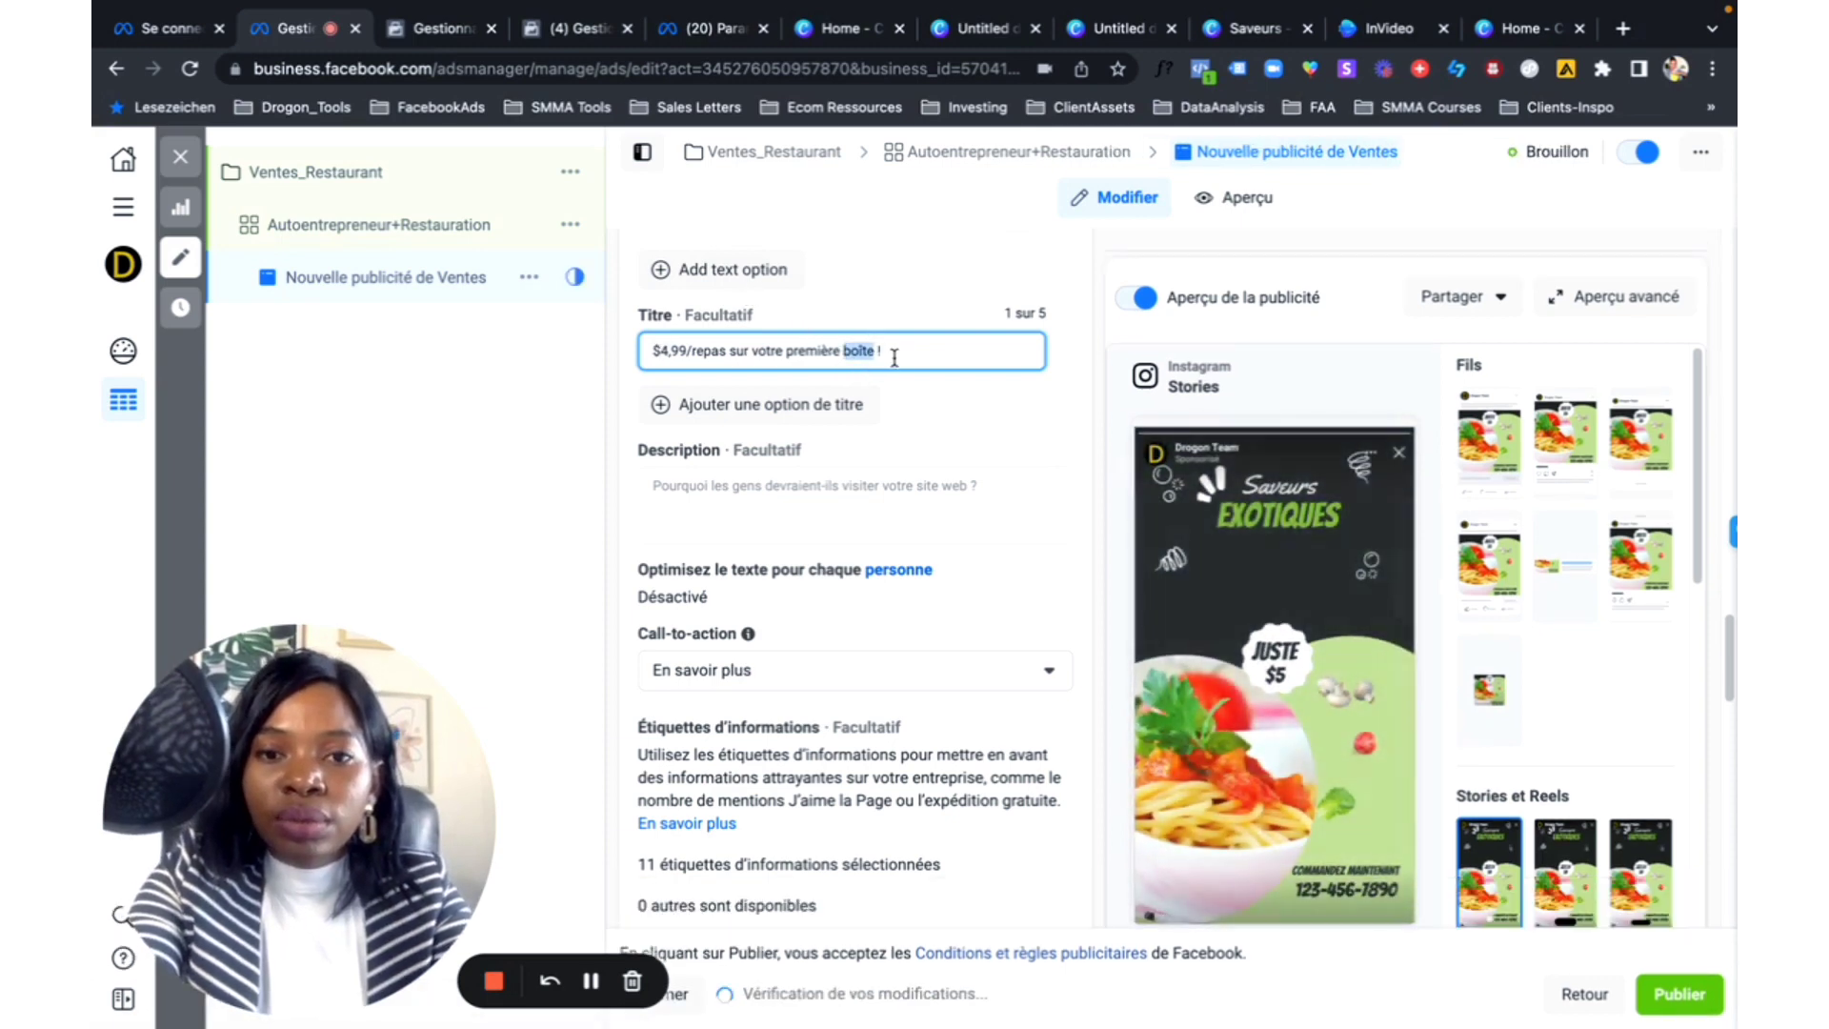
type("commande")
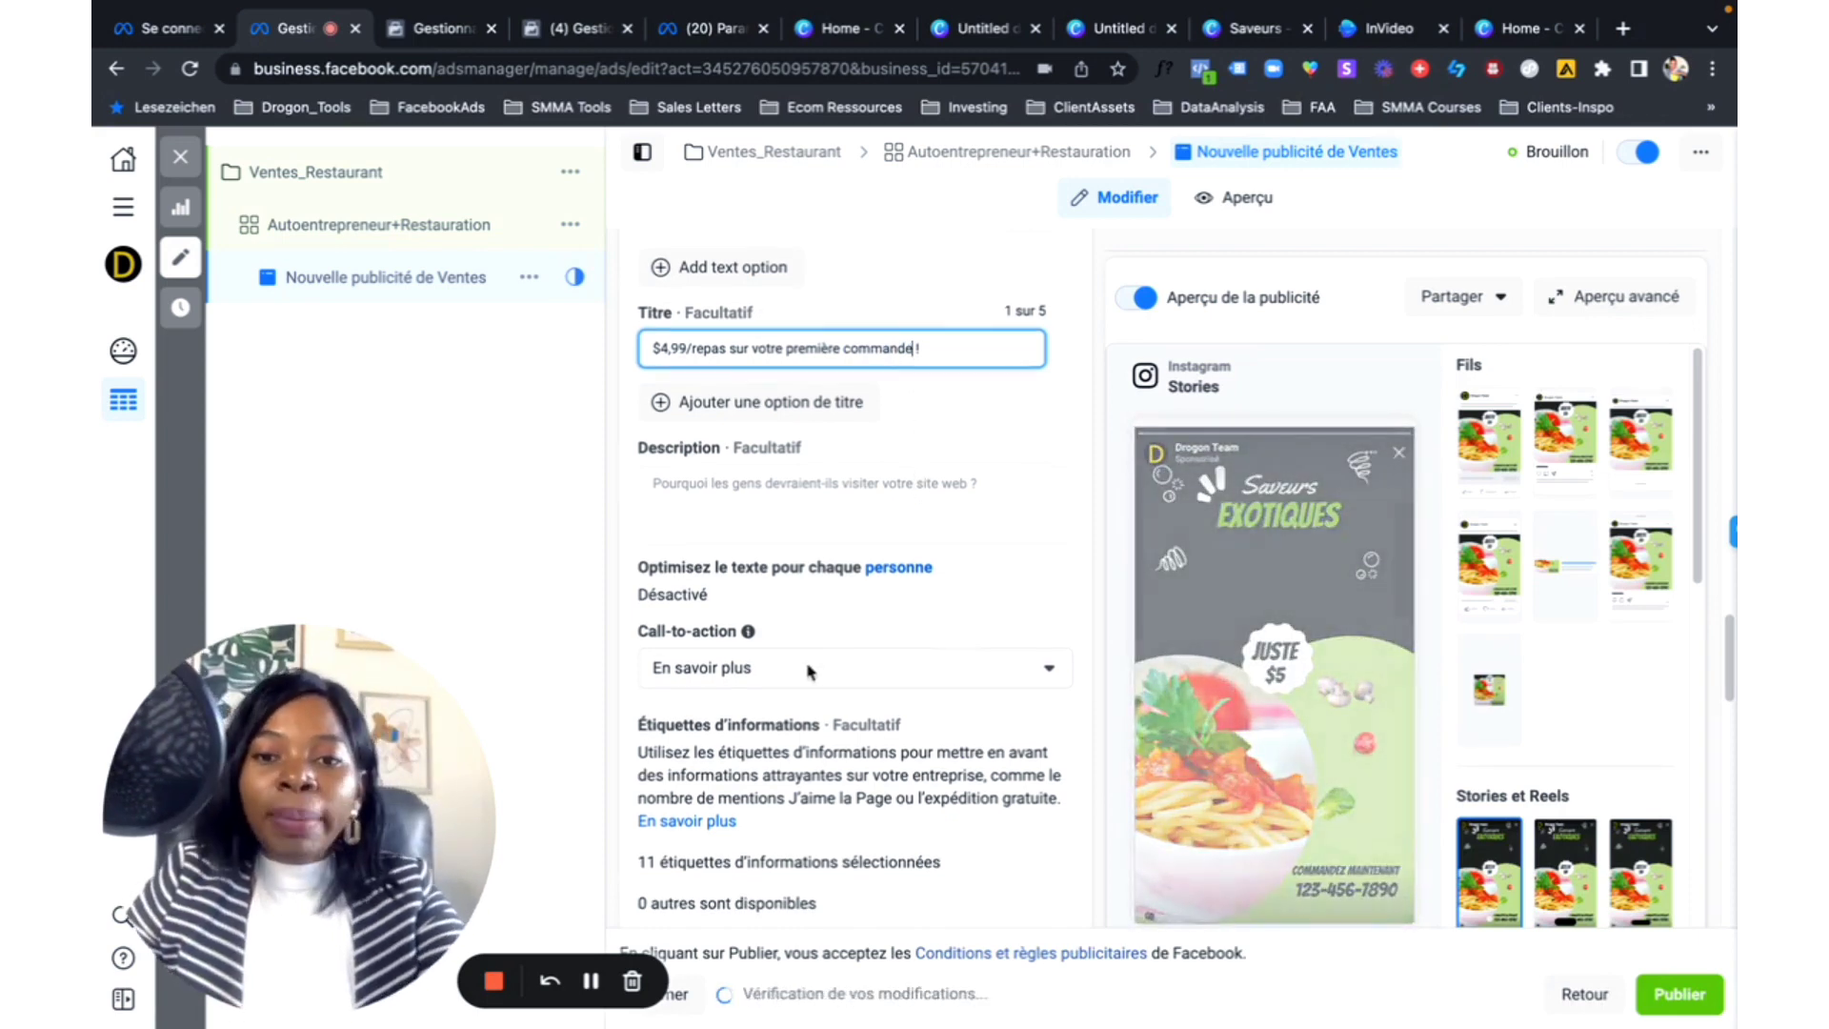
Step: Set the ad's call-to-action to Commander
scroll(814, 658, "down", 1)
left_click(825, 643)
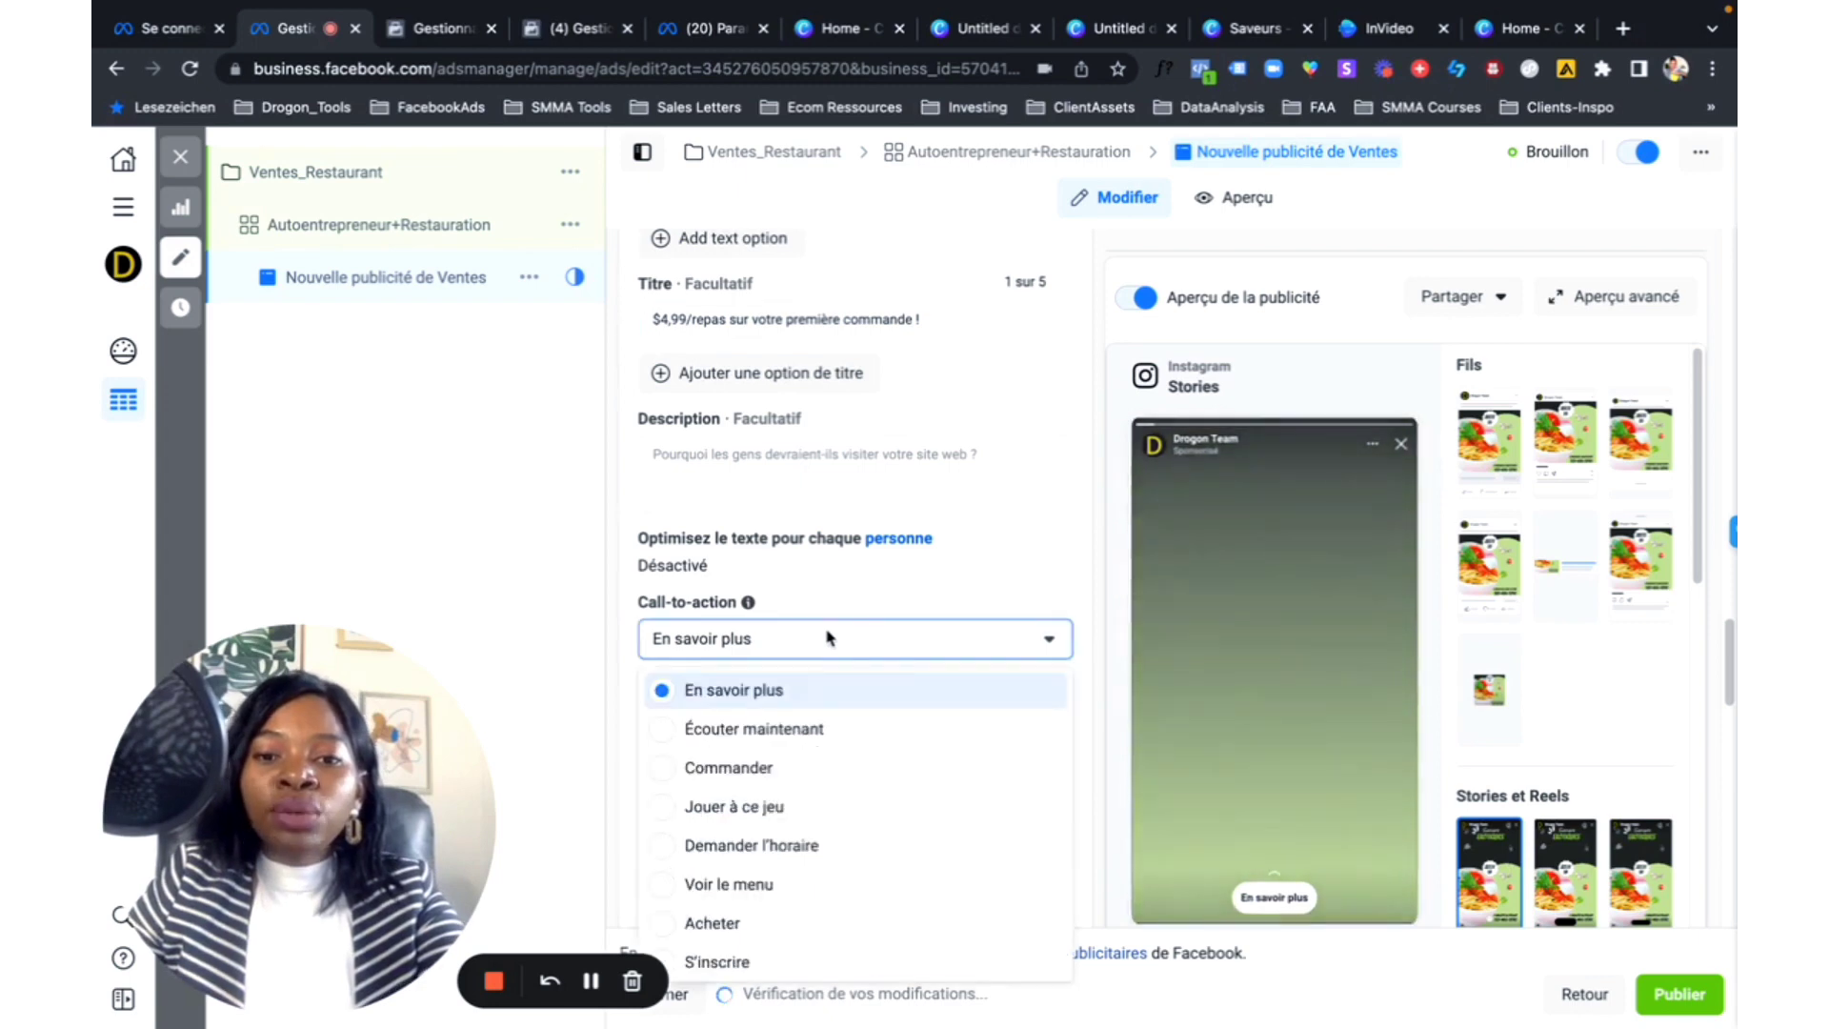
left_click(773, 779)
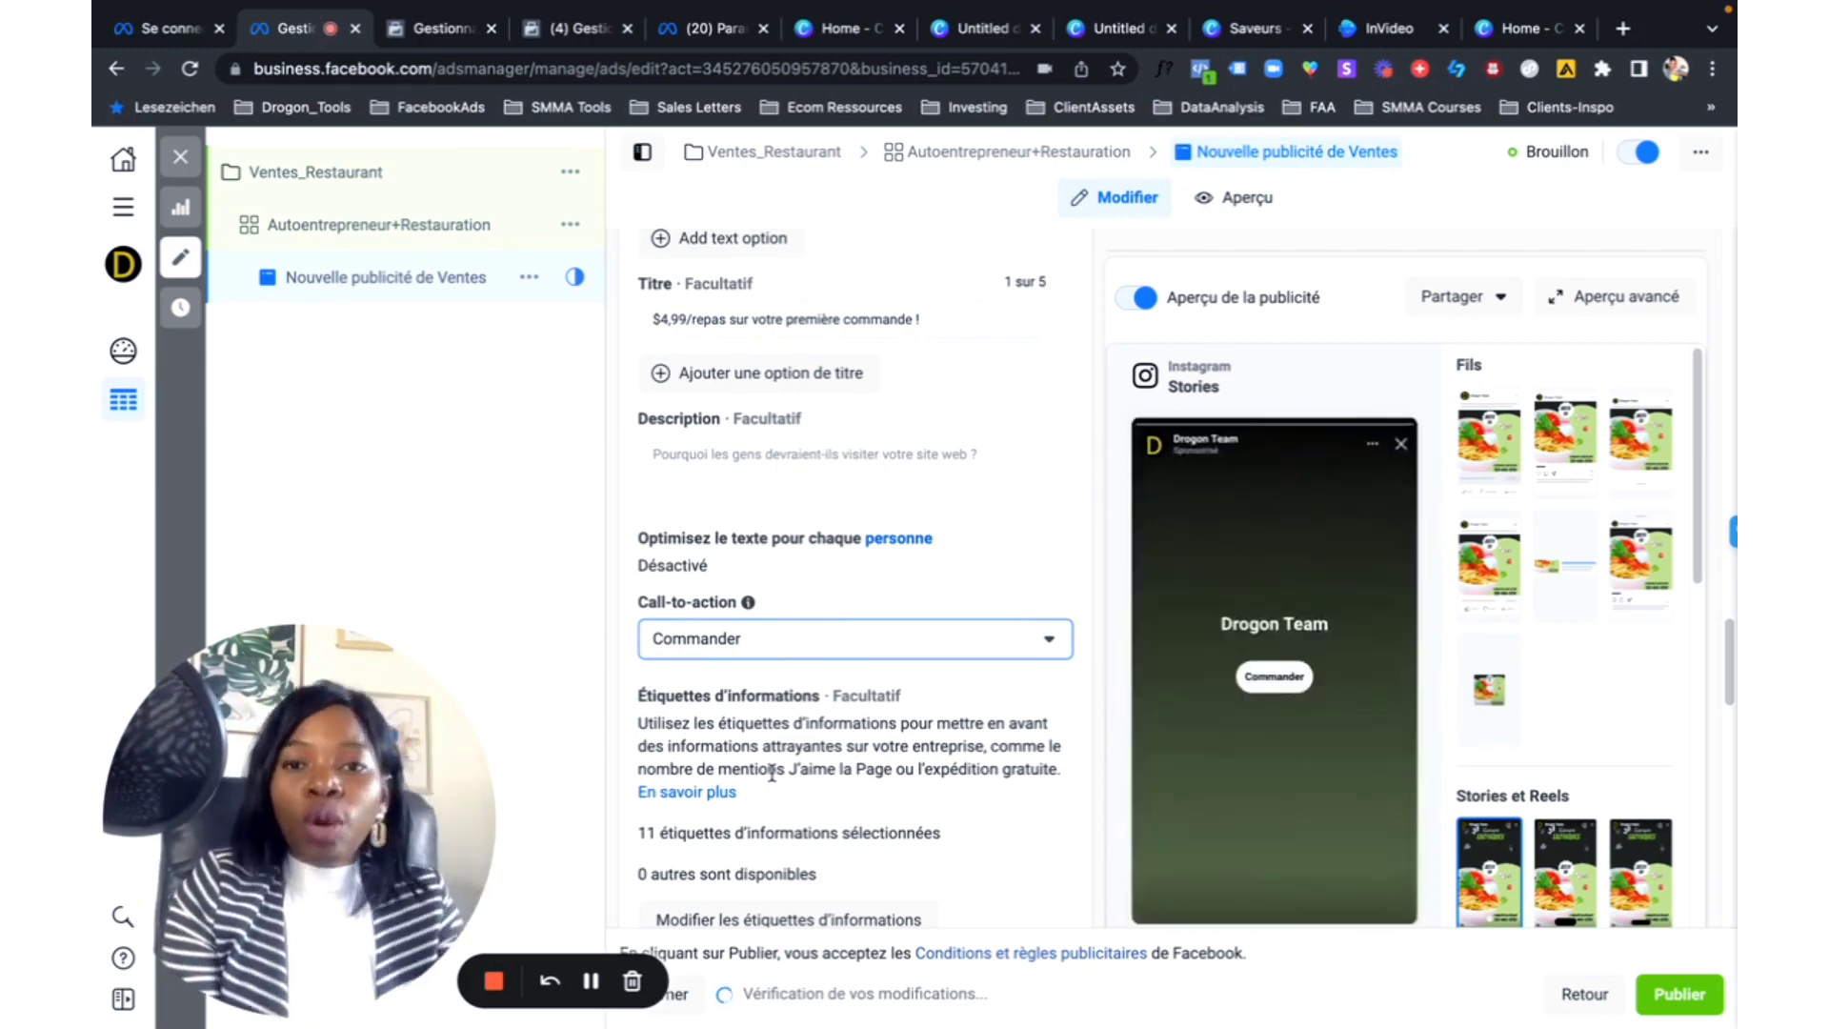
Step: Expand the feed, in-stream and reels overlay placement group and review its placements and the primary text
scroll(805, 327, "up", 8)
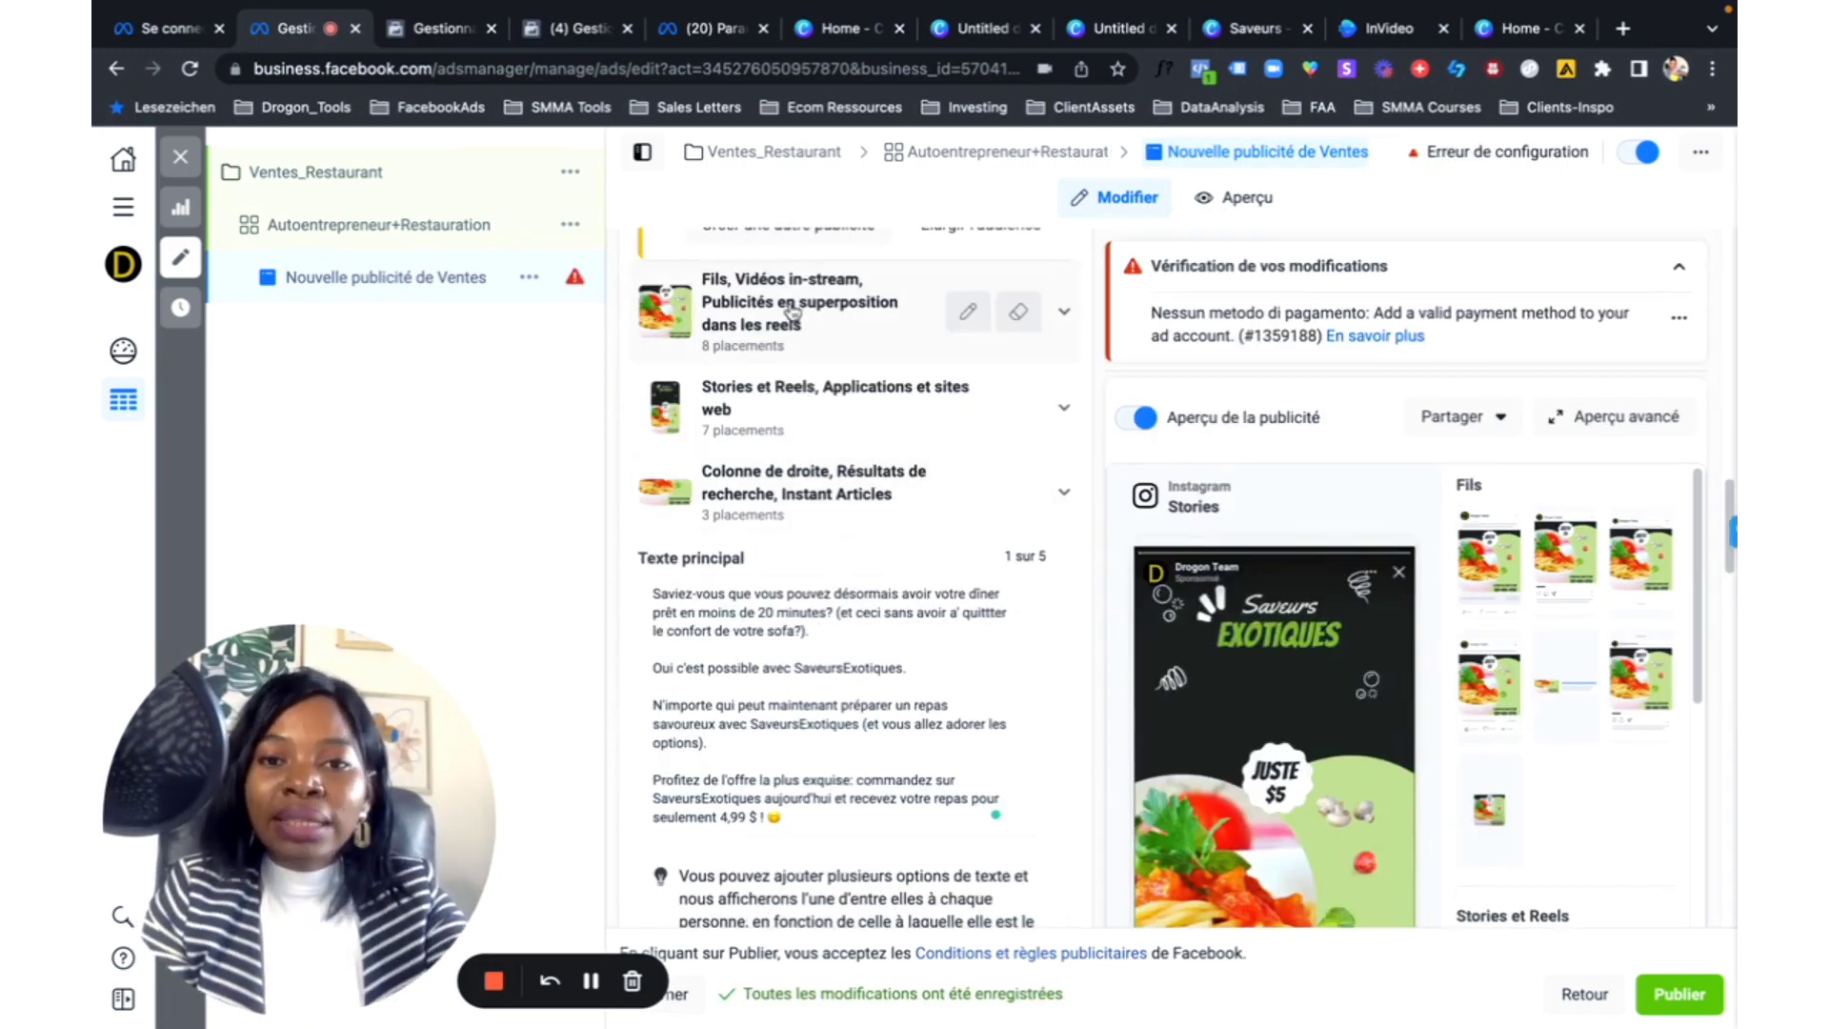
left_click(805, 327)
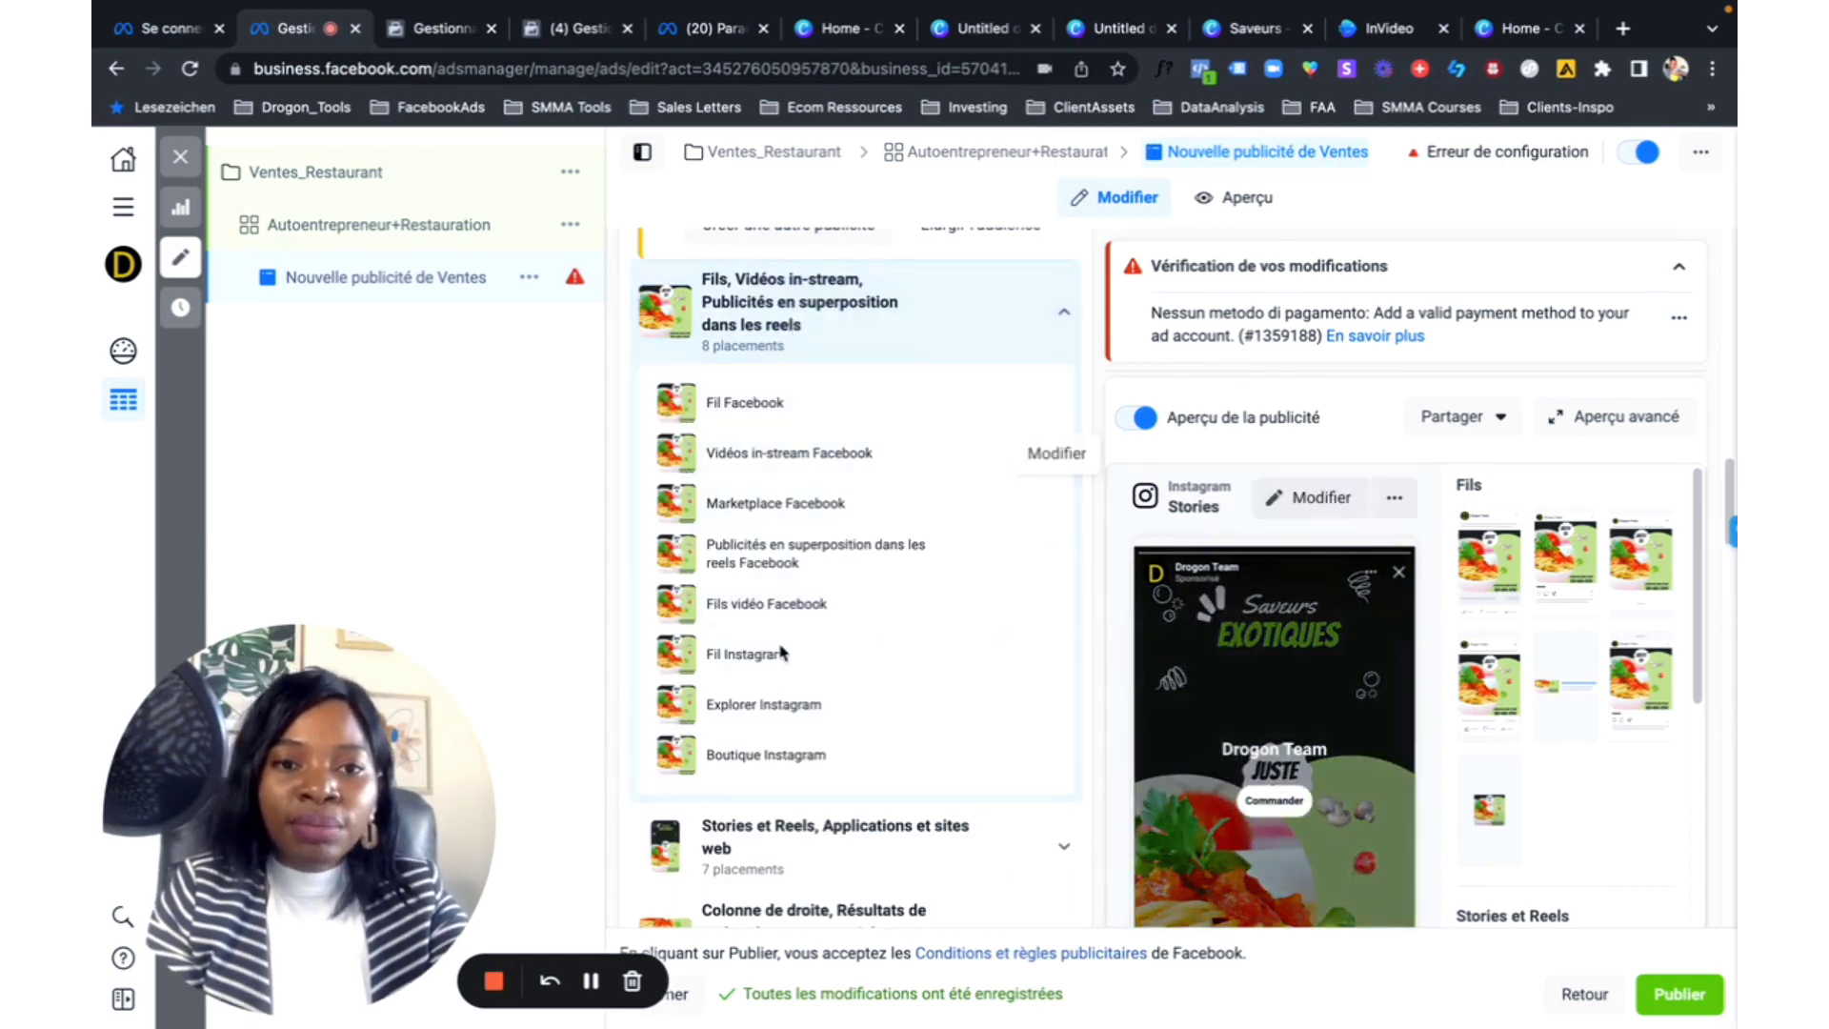
scroll(824, 752, "down", 6)
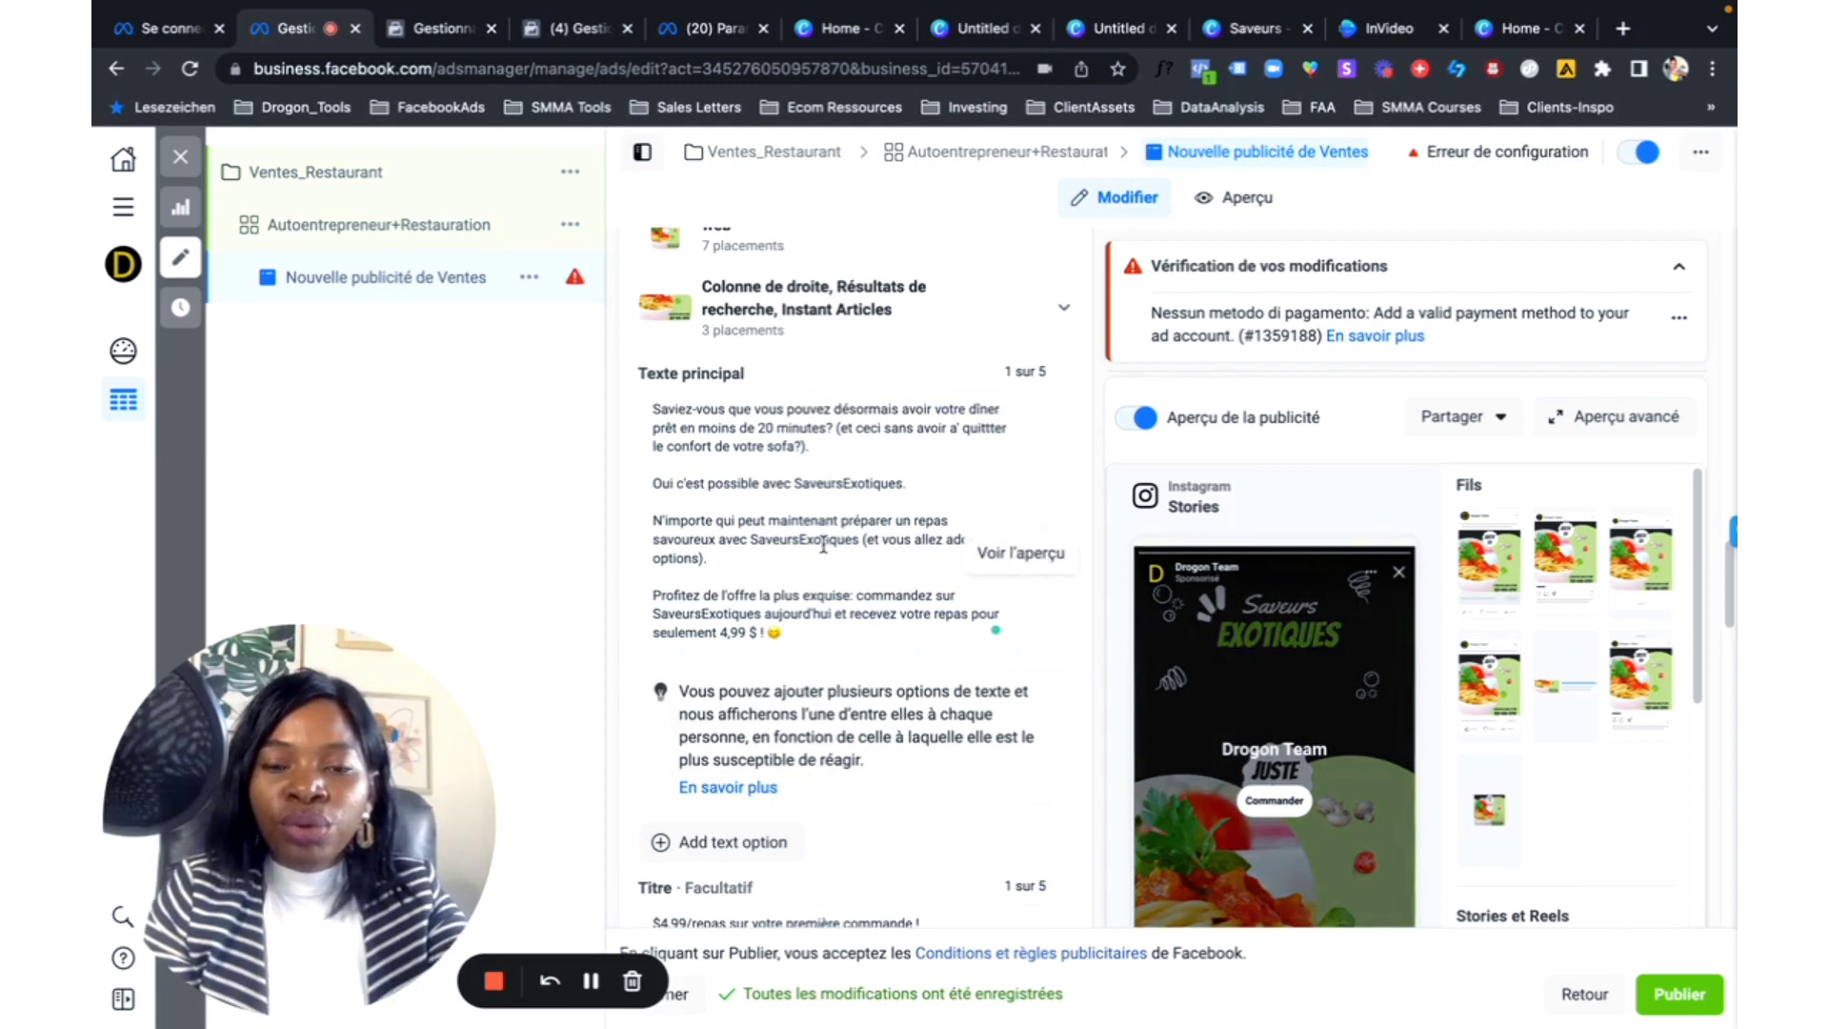
scroll(846, 511, "down", 7)
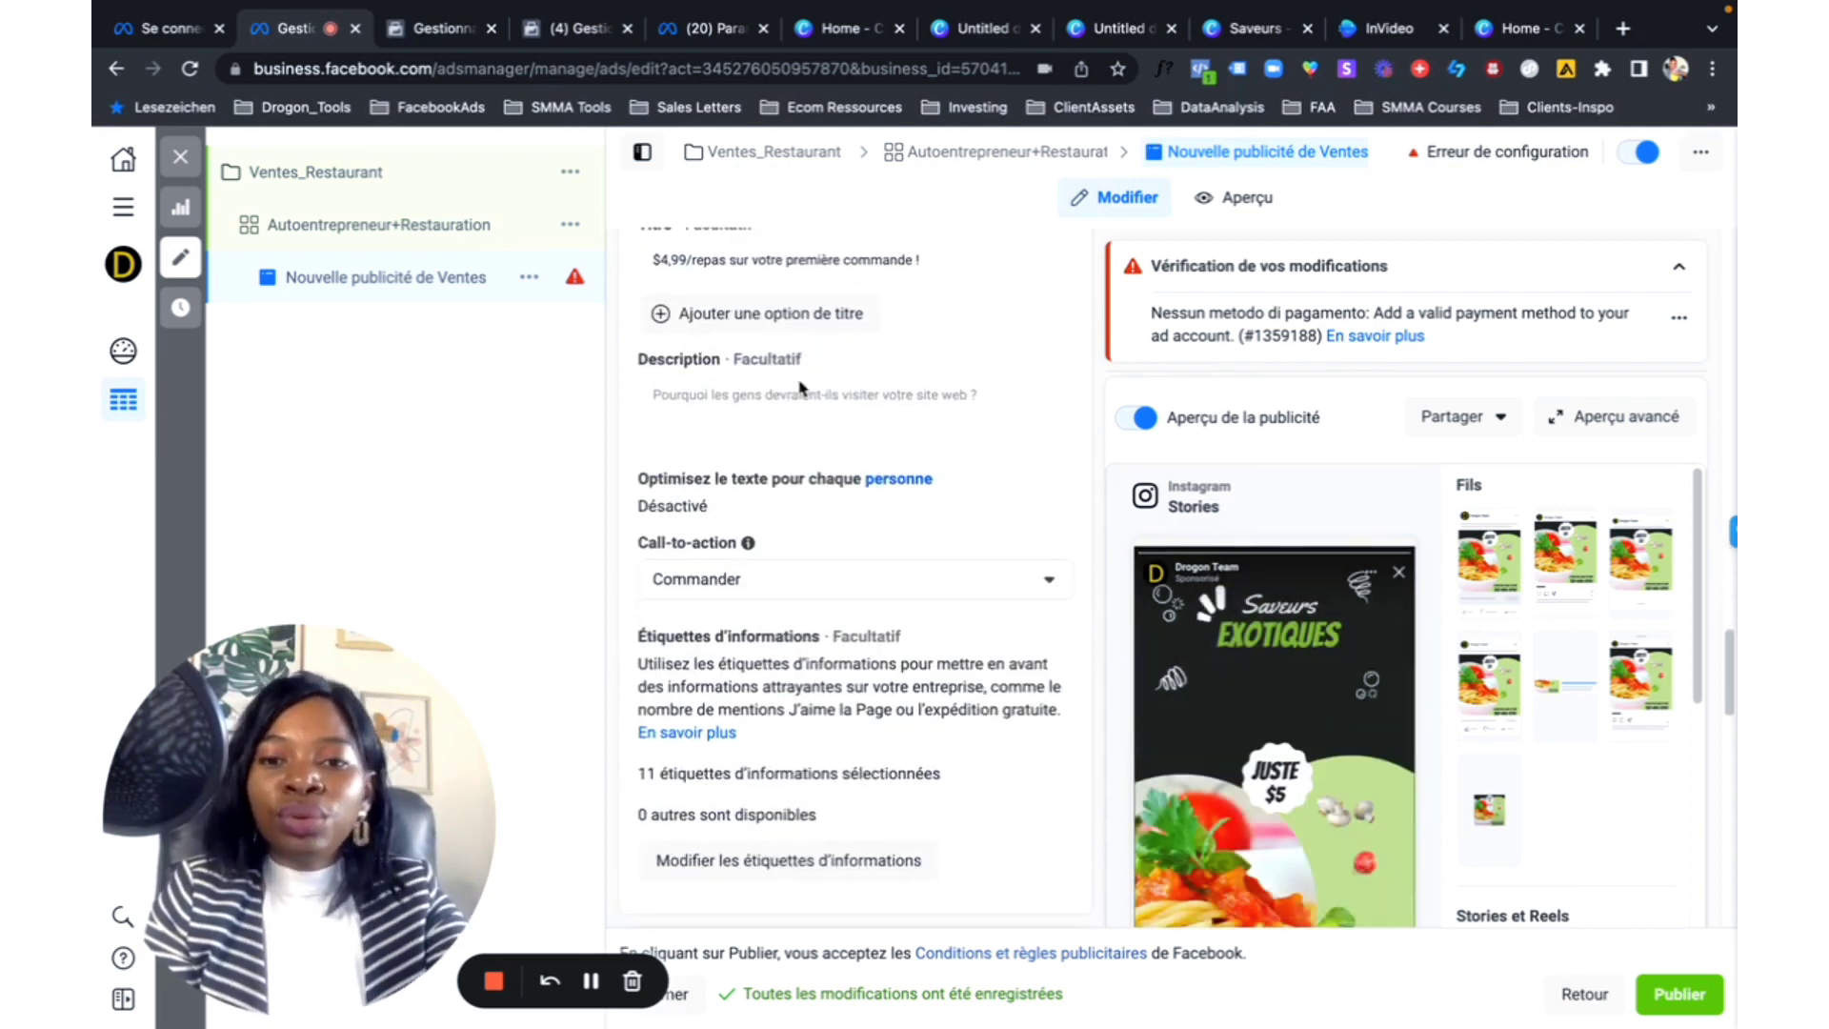
scroll(808, 533, "down", 6)
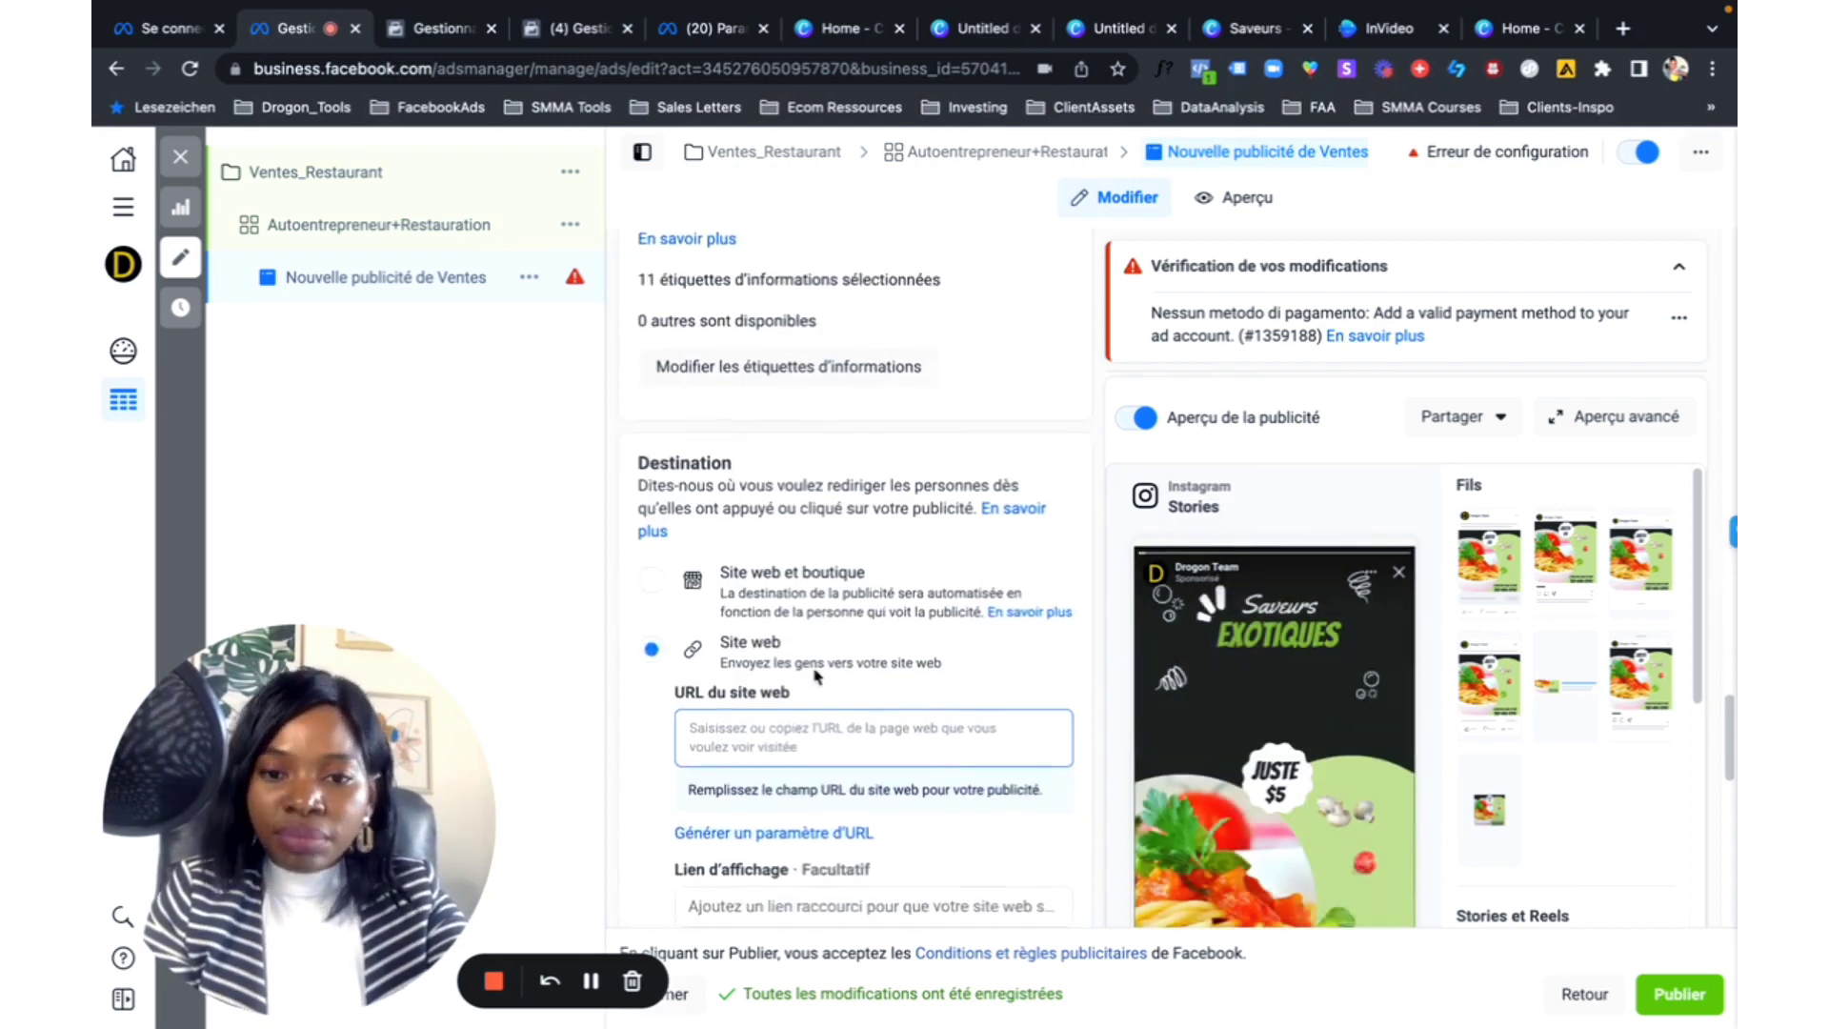
left_click(763, 670)
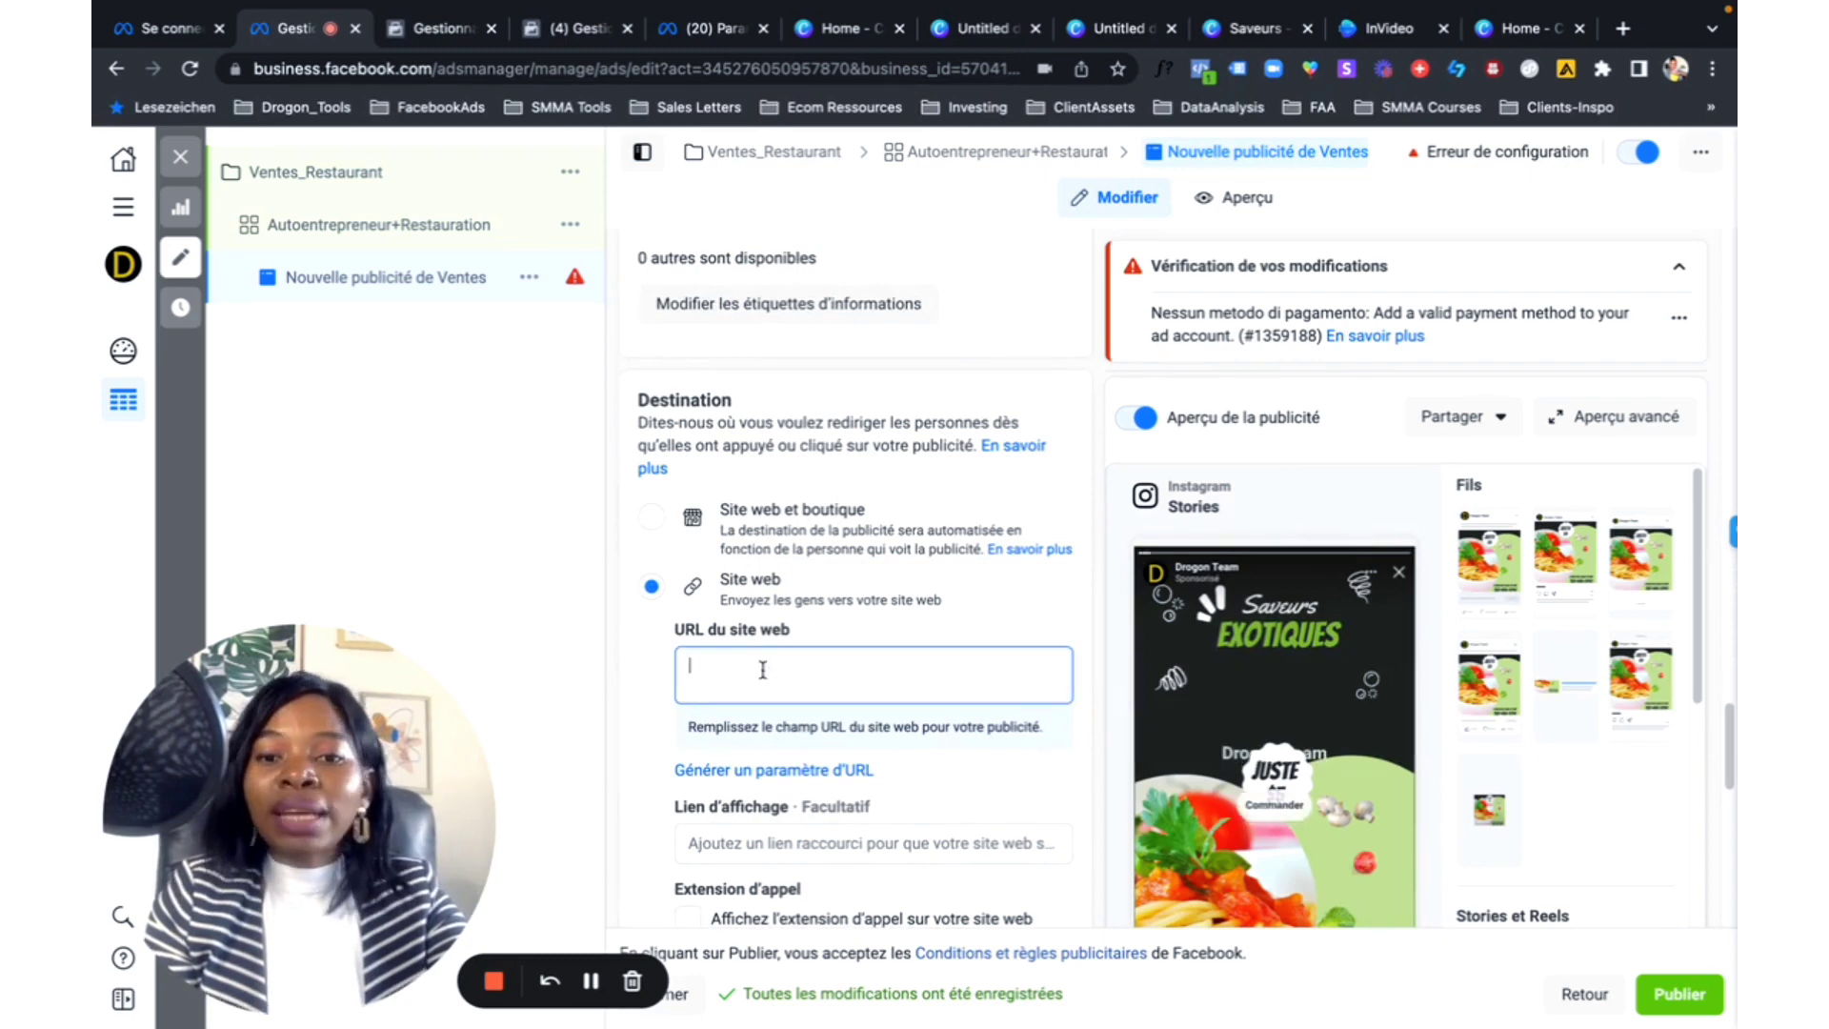
type("www.")
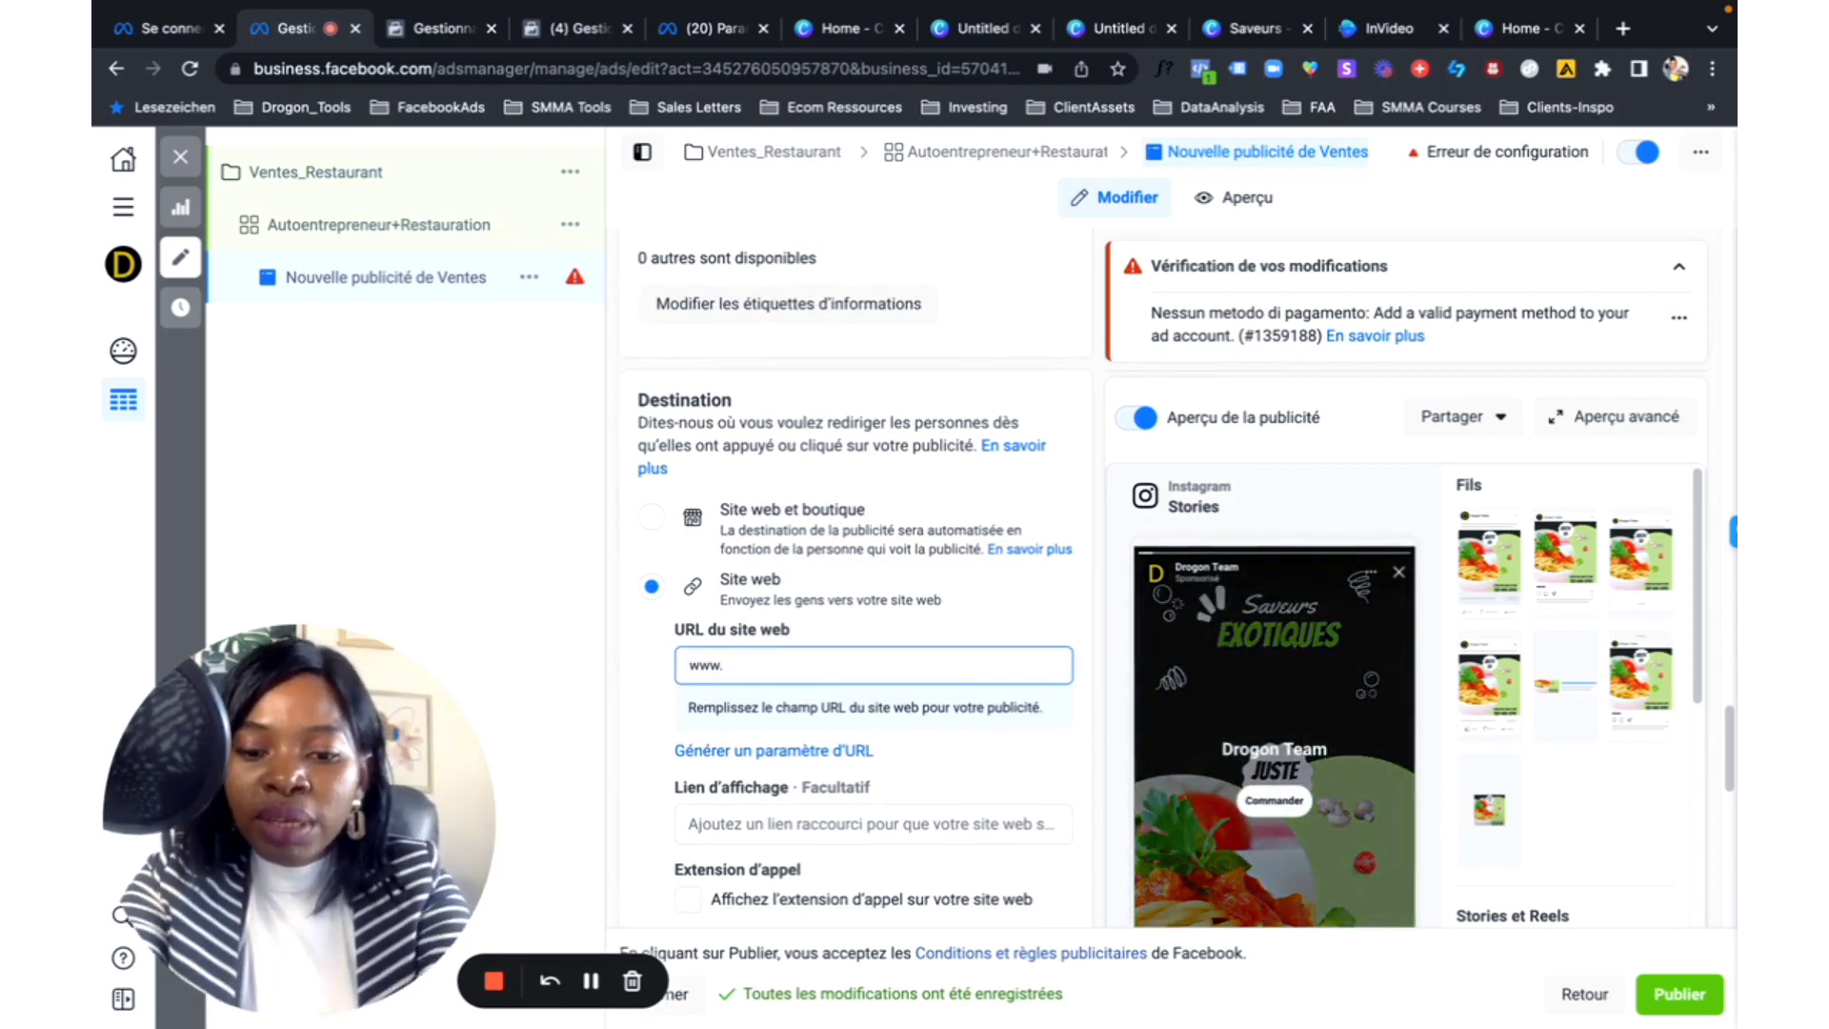
type("saveursex")
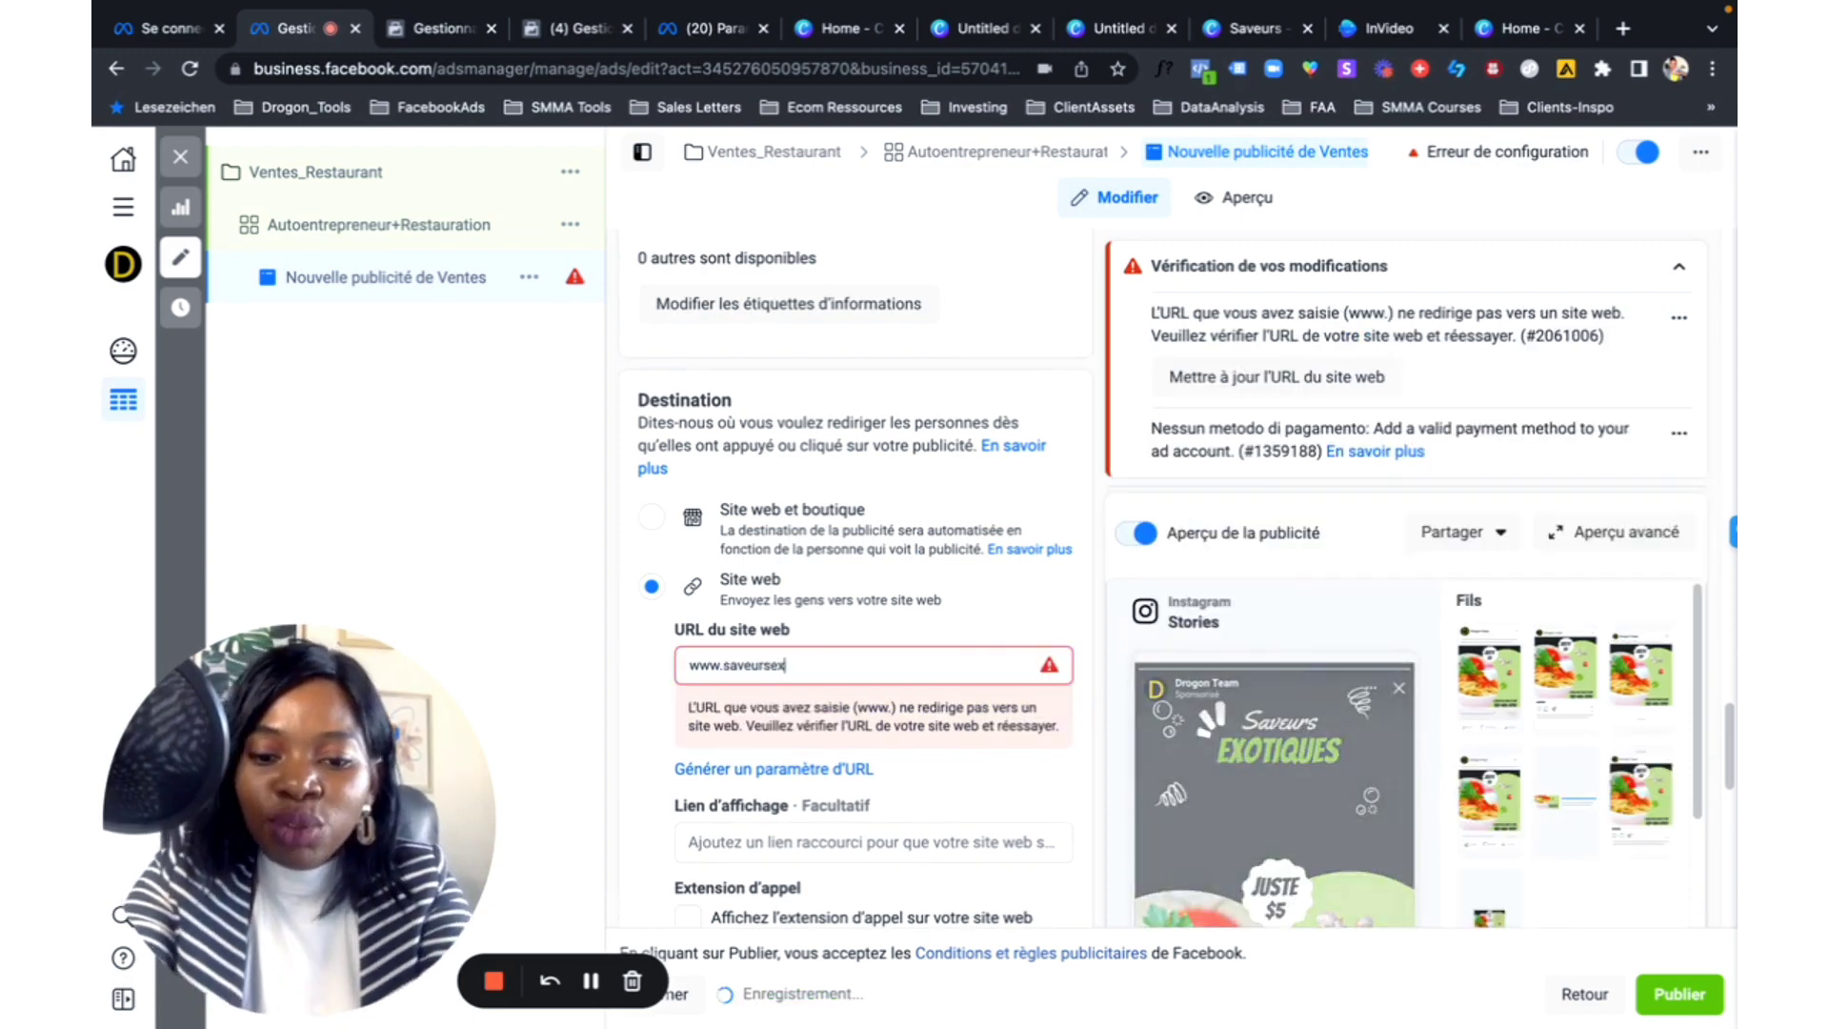
type("otiques")
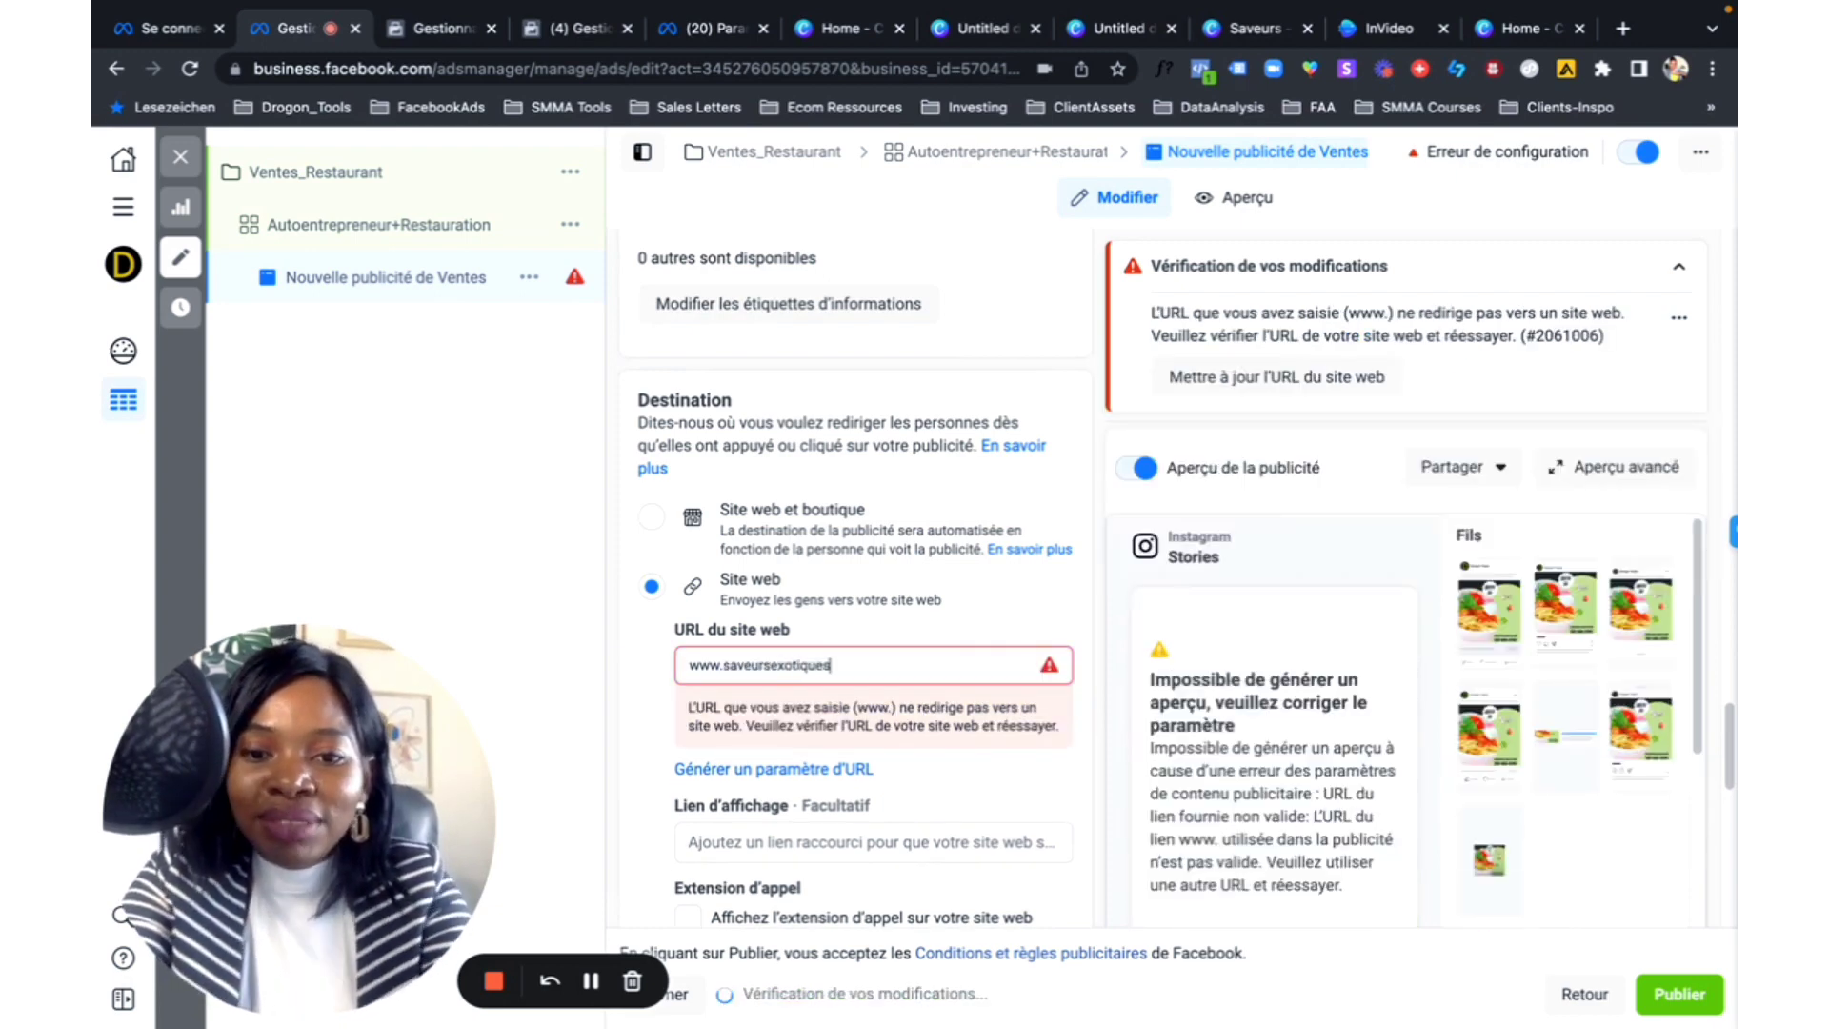
type(".com")
scroll(674, 595, "down", 5)
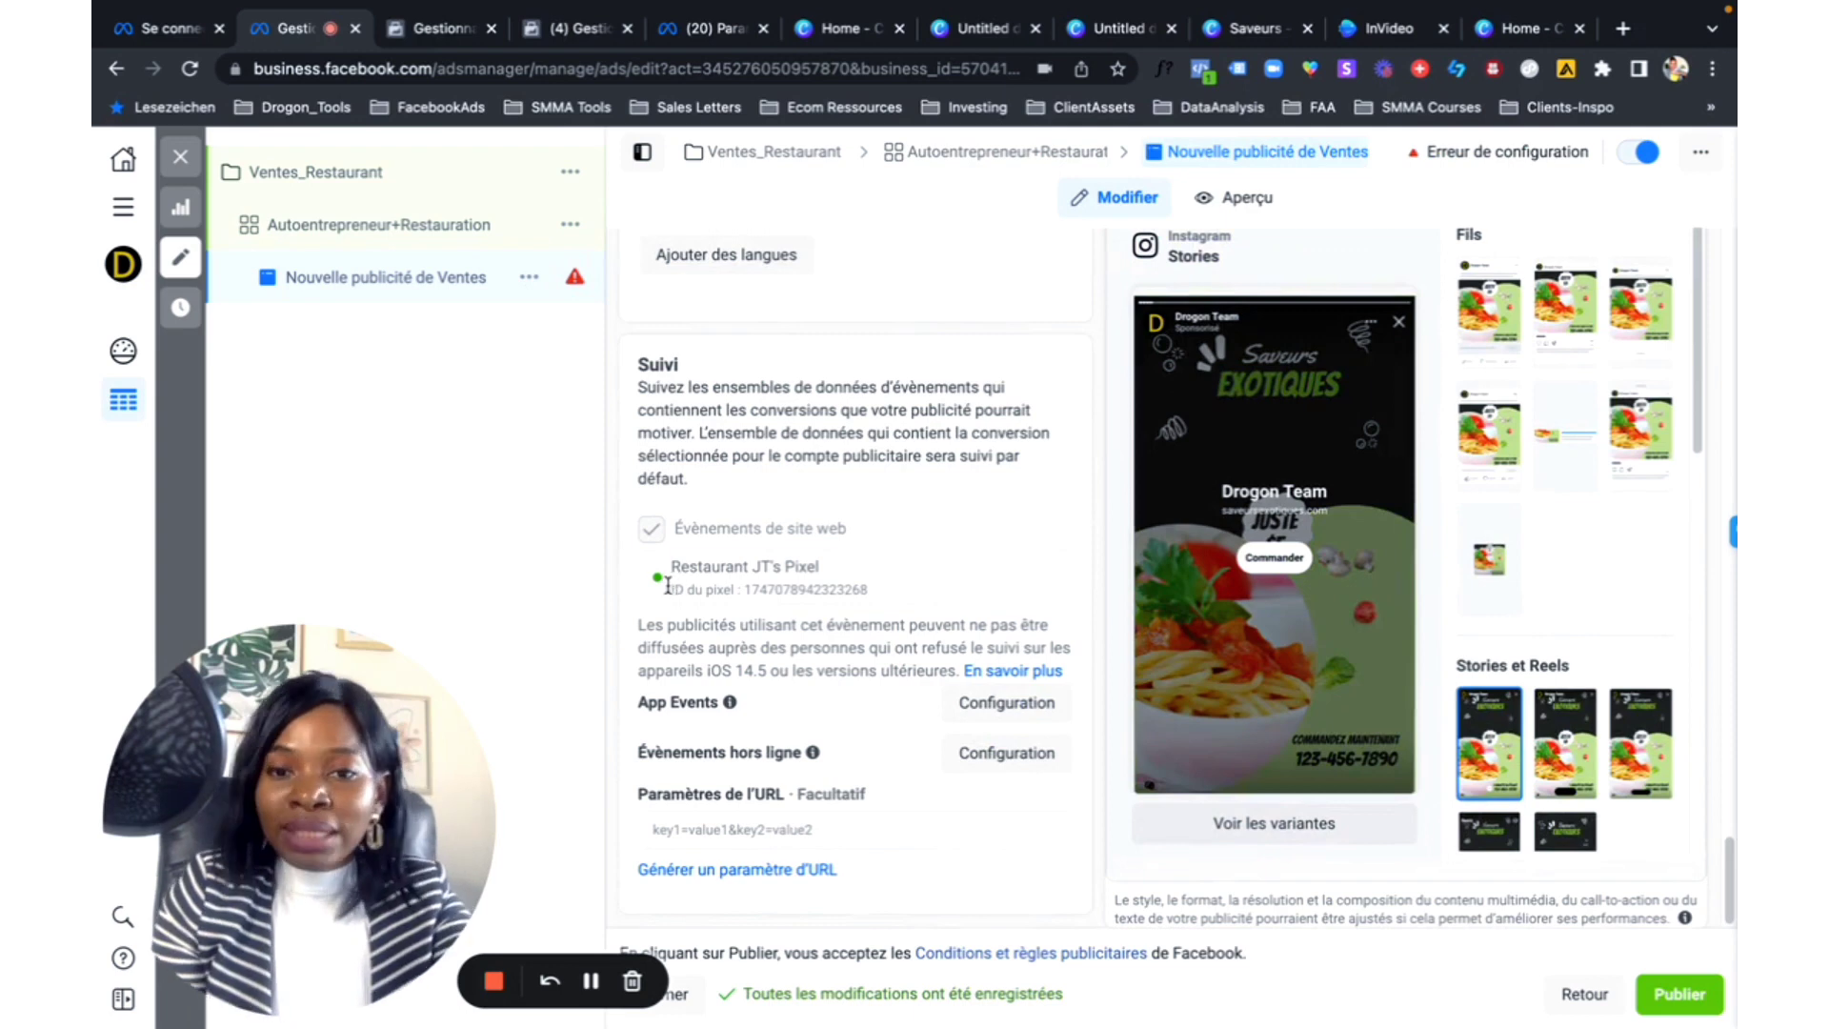
Step: Rename the ad as ImageNoire&Verte
left_click(1667, 995)
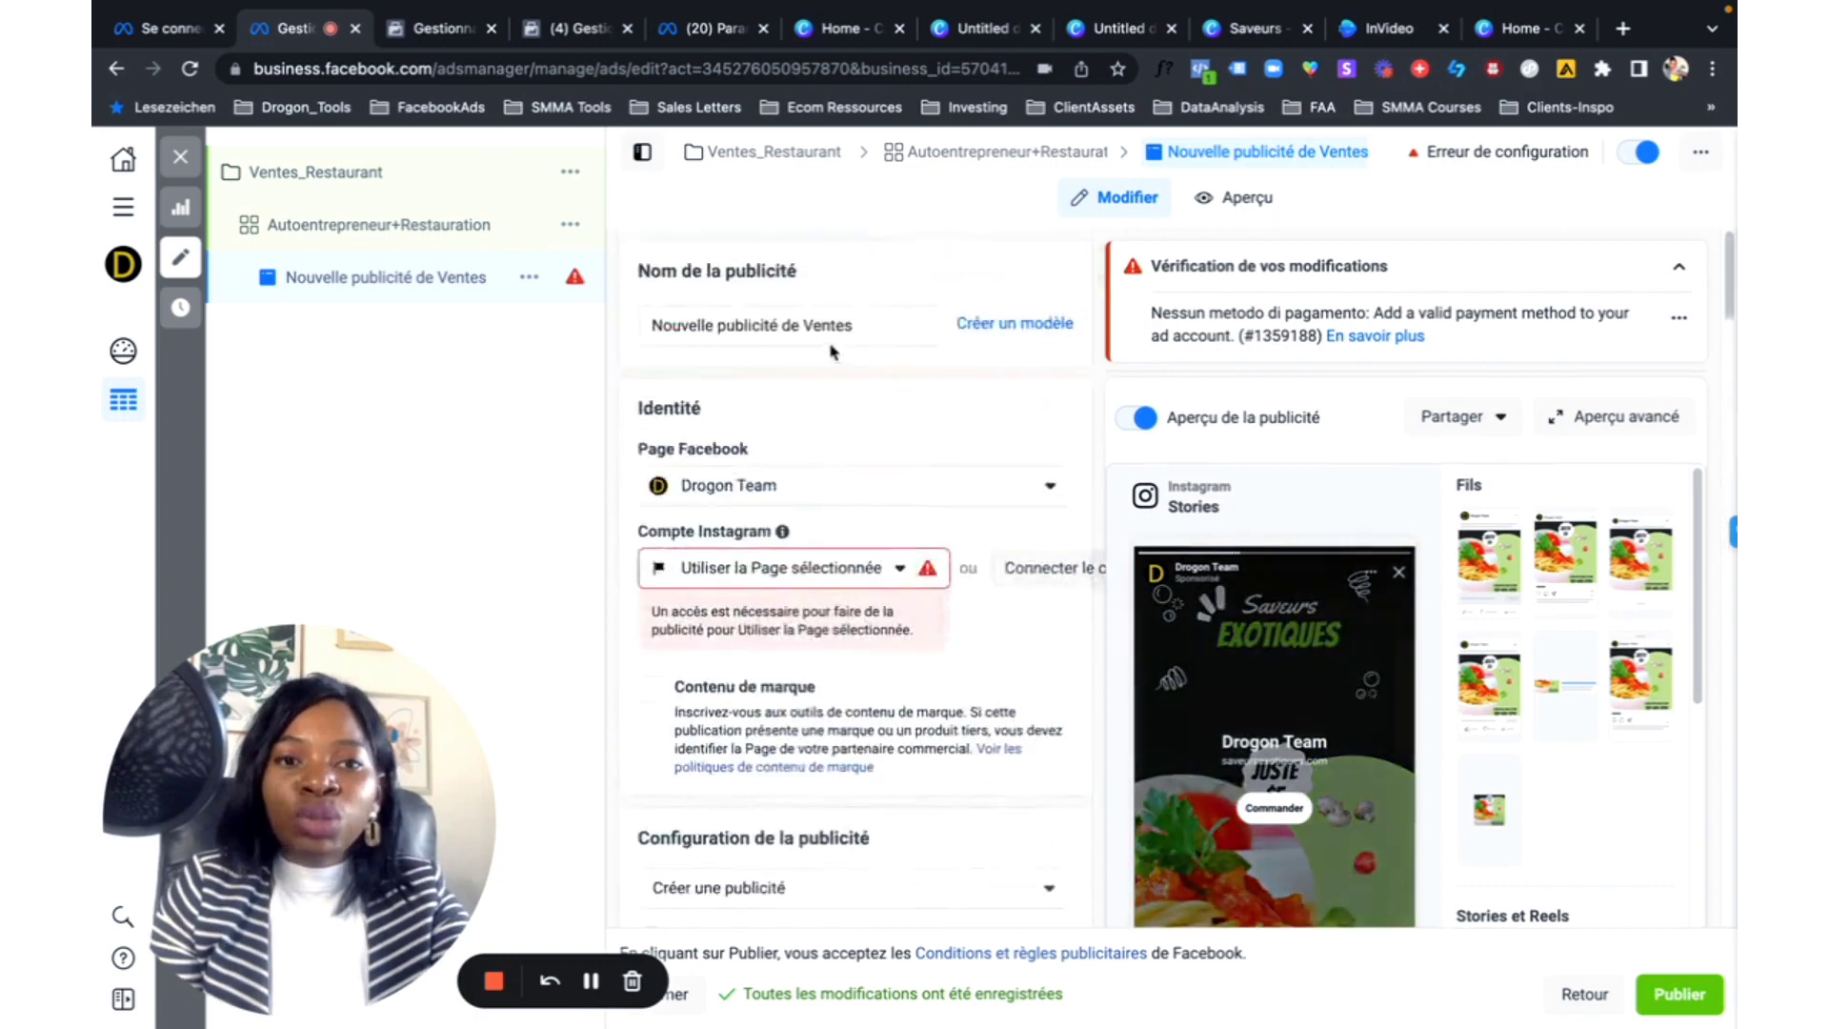
triple_click(813, 324)
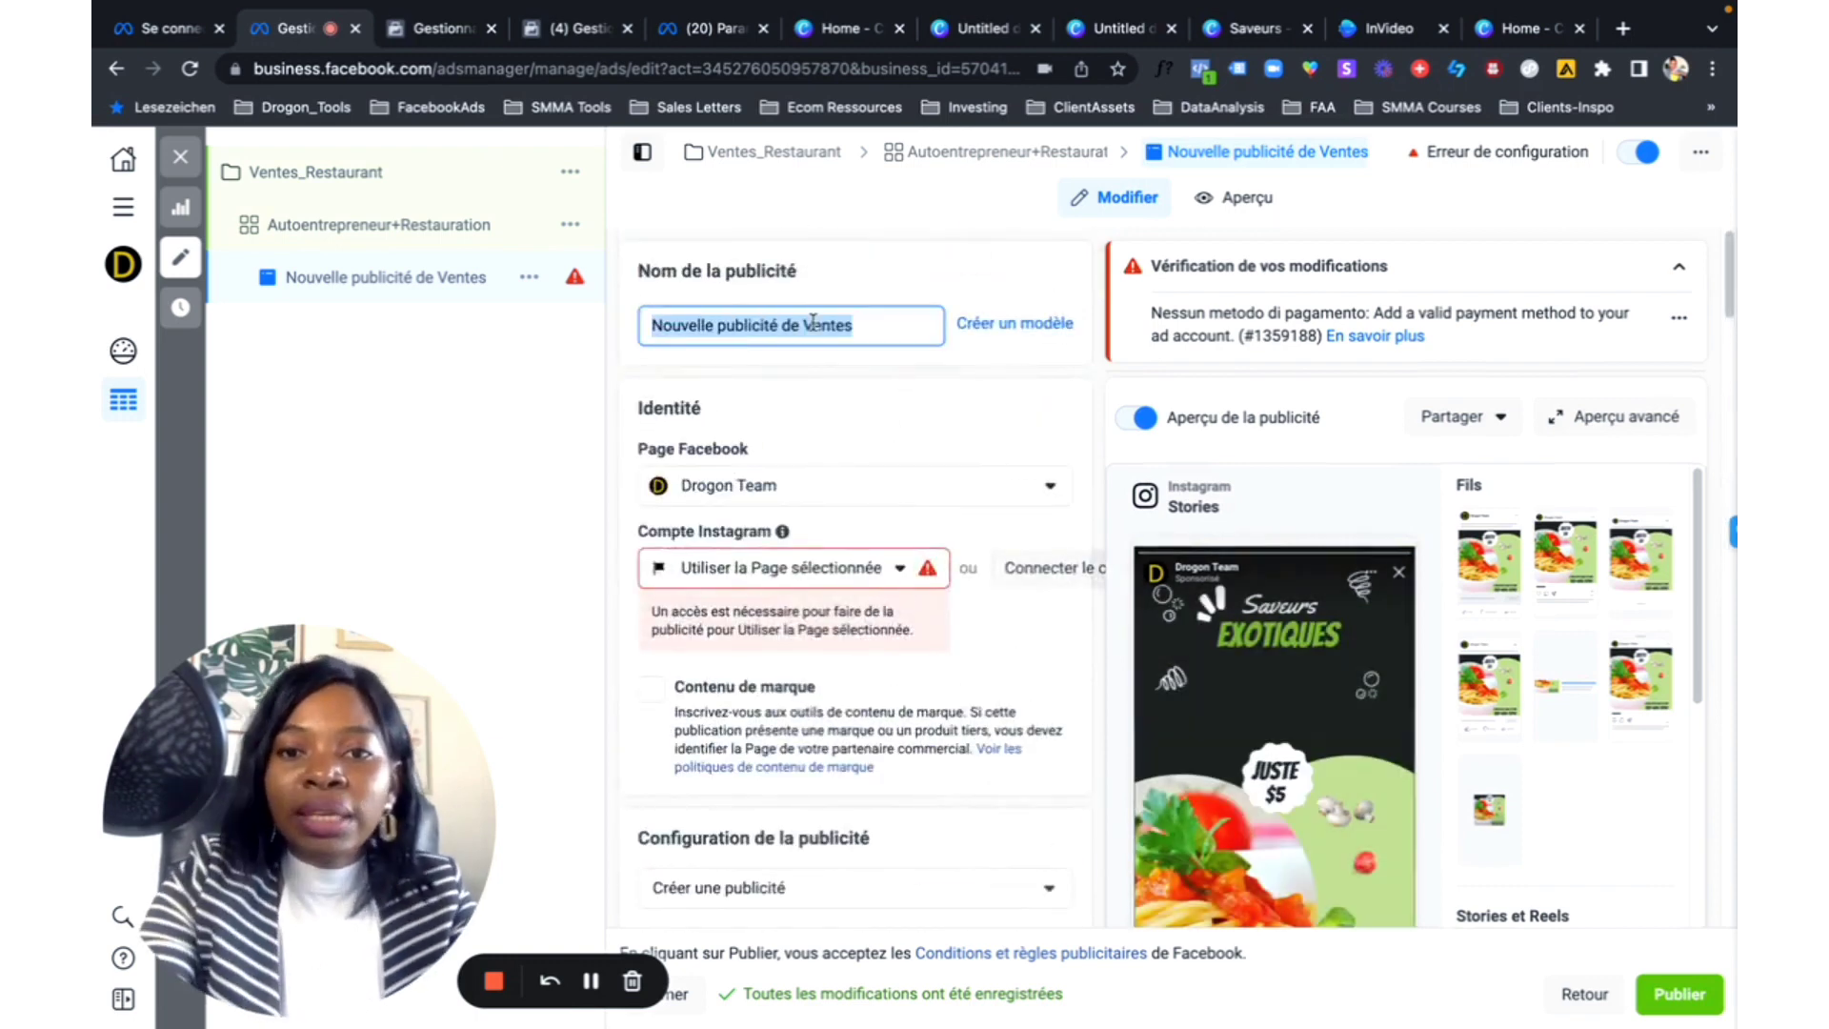
type("A")
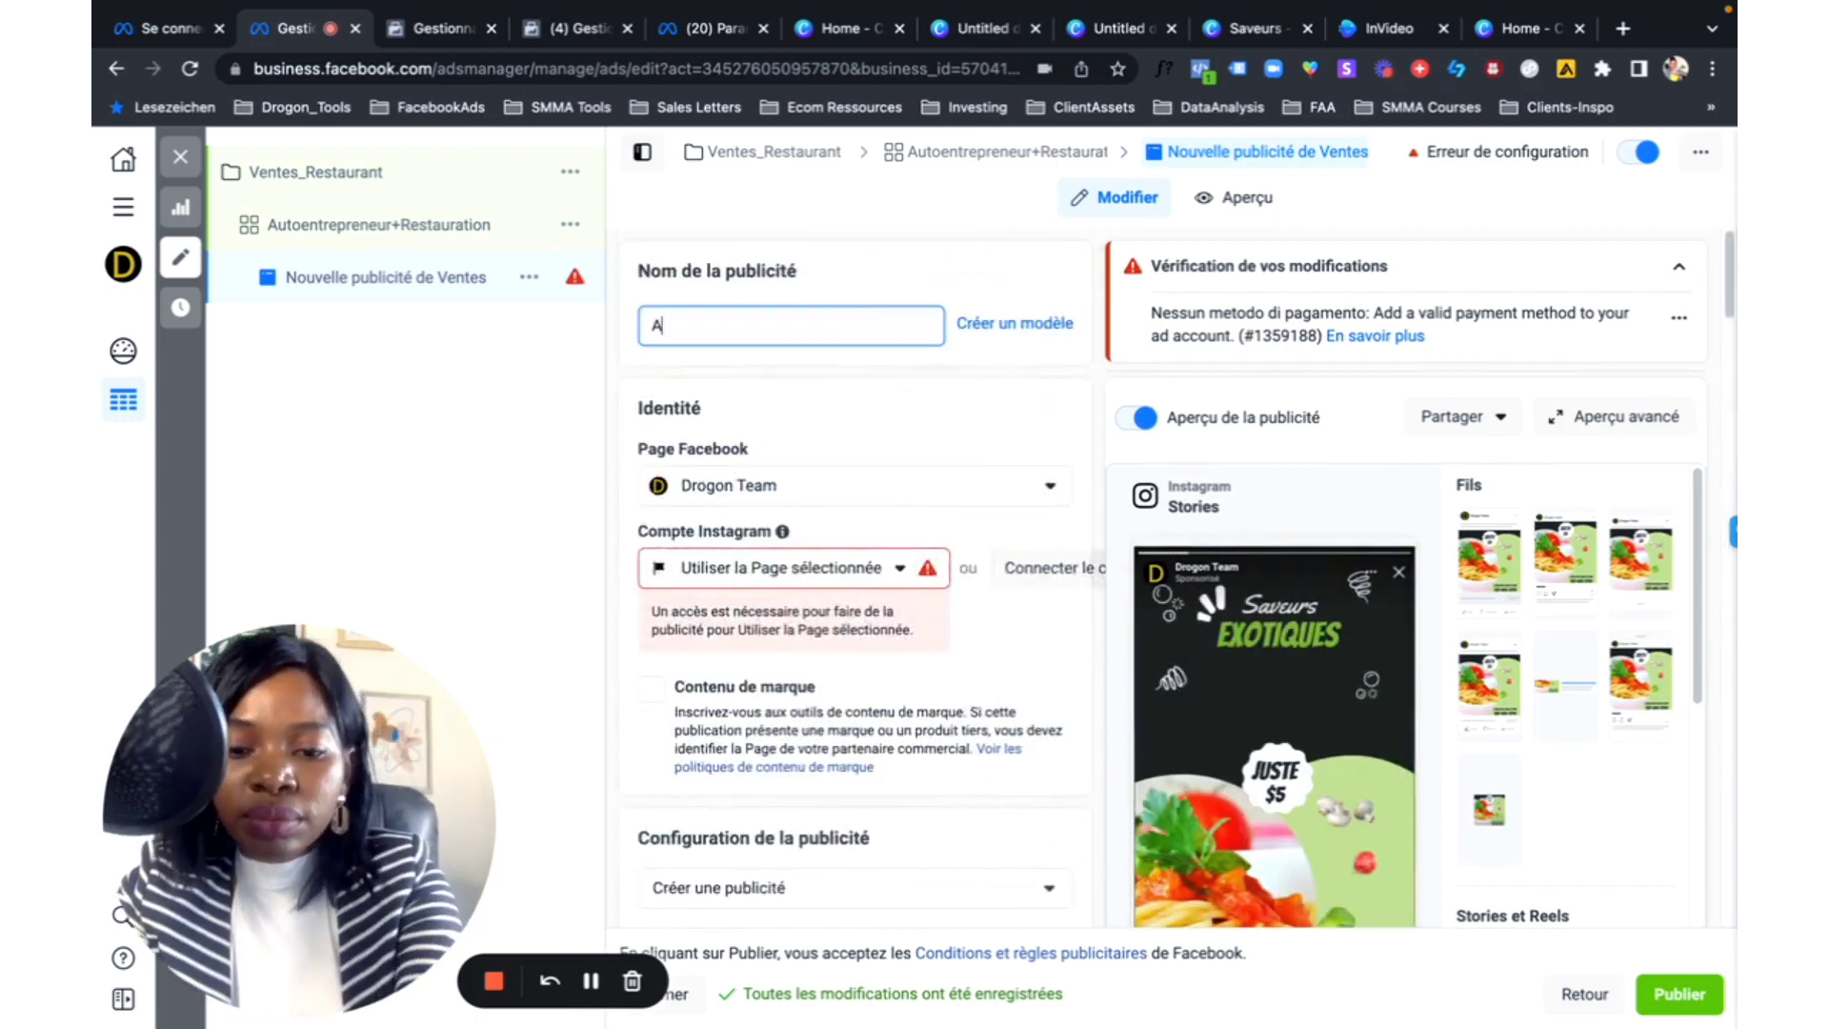
type("ffiche")
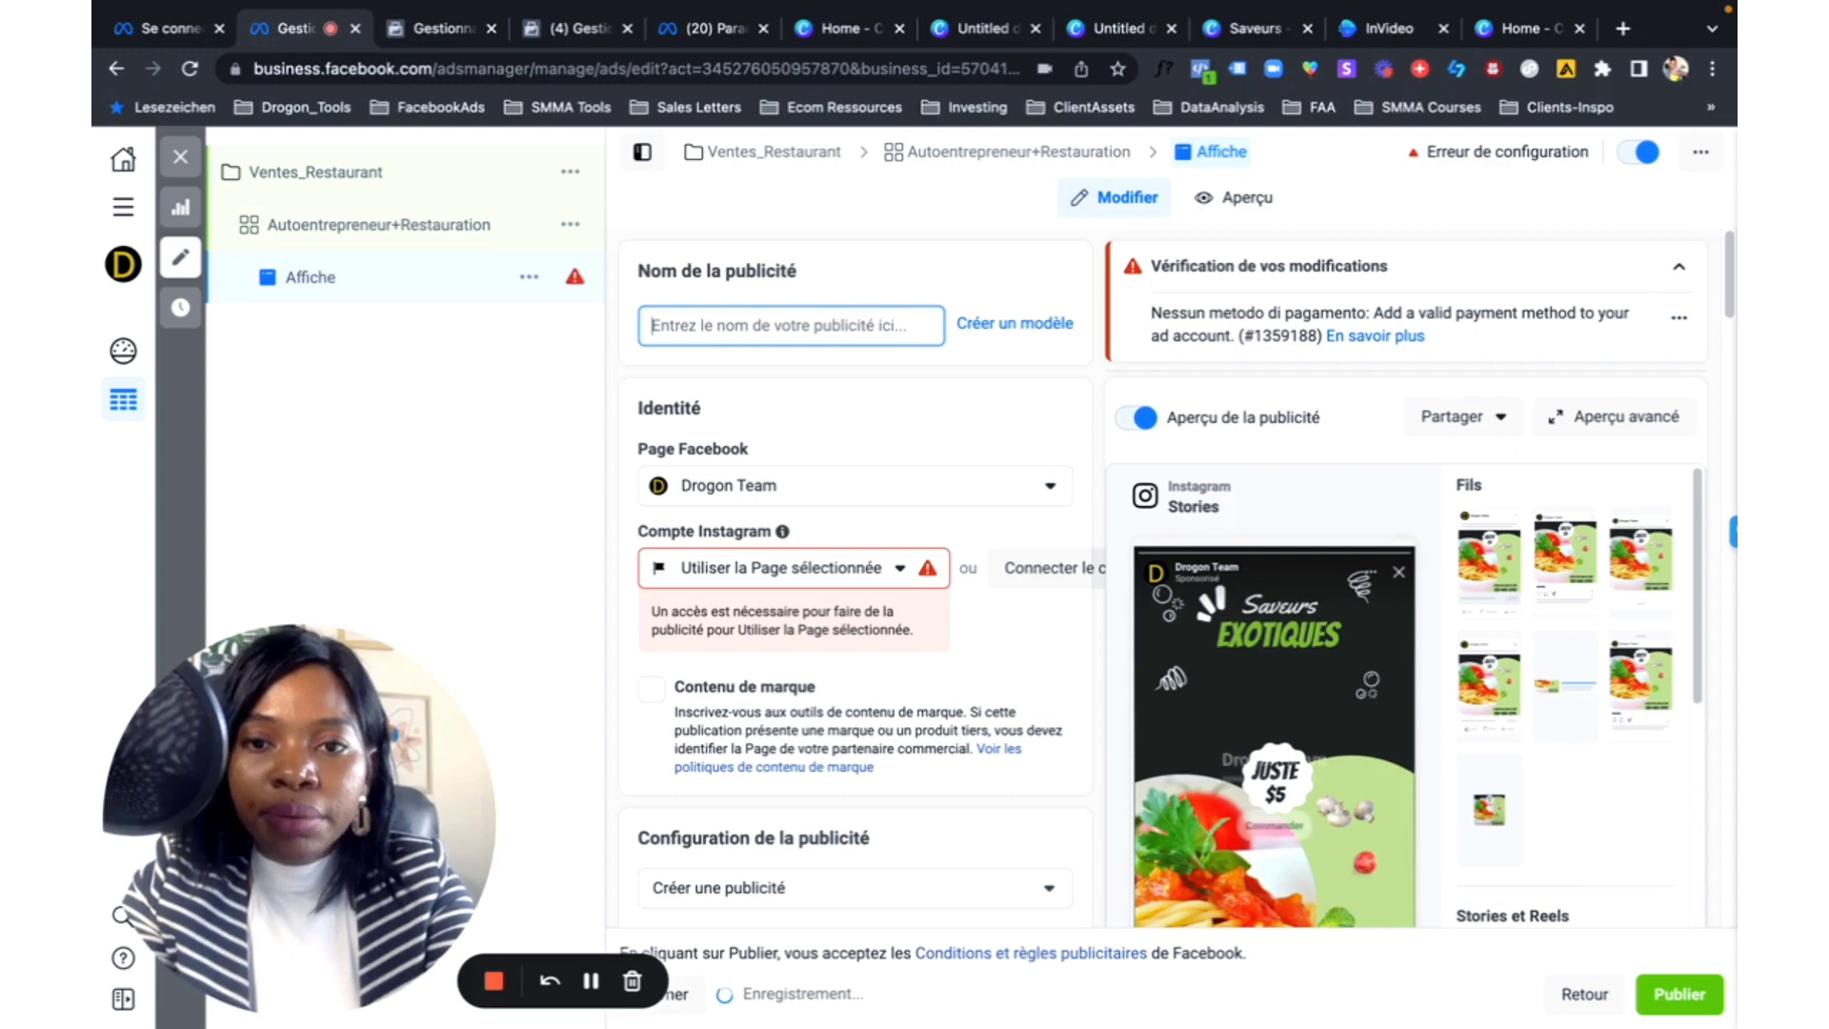
type("Image")
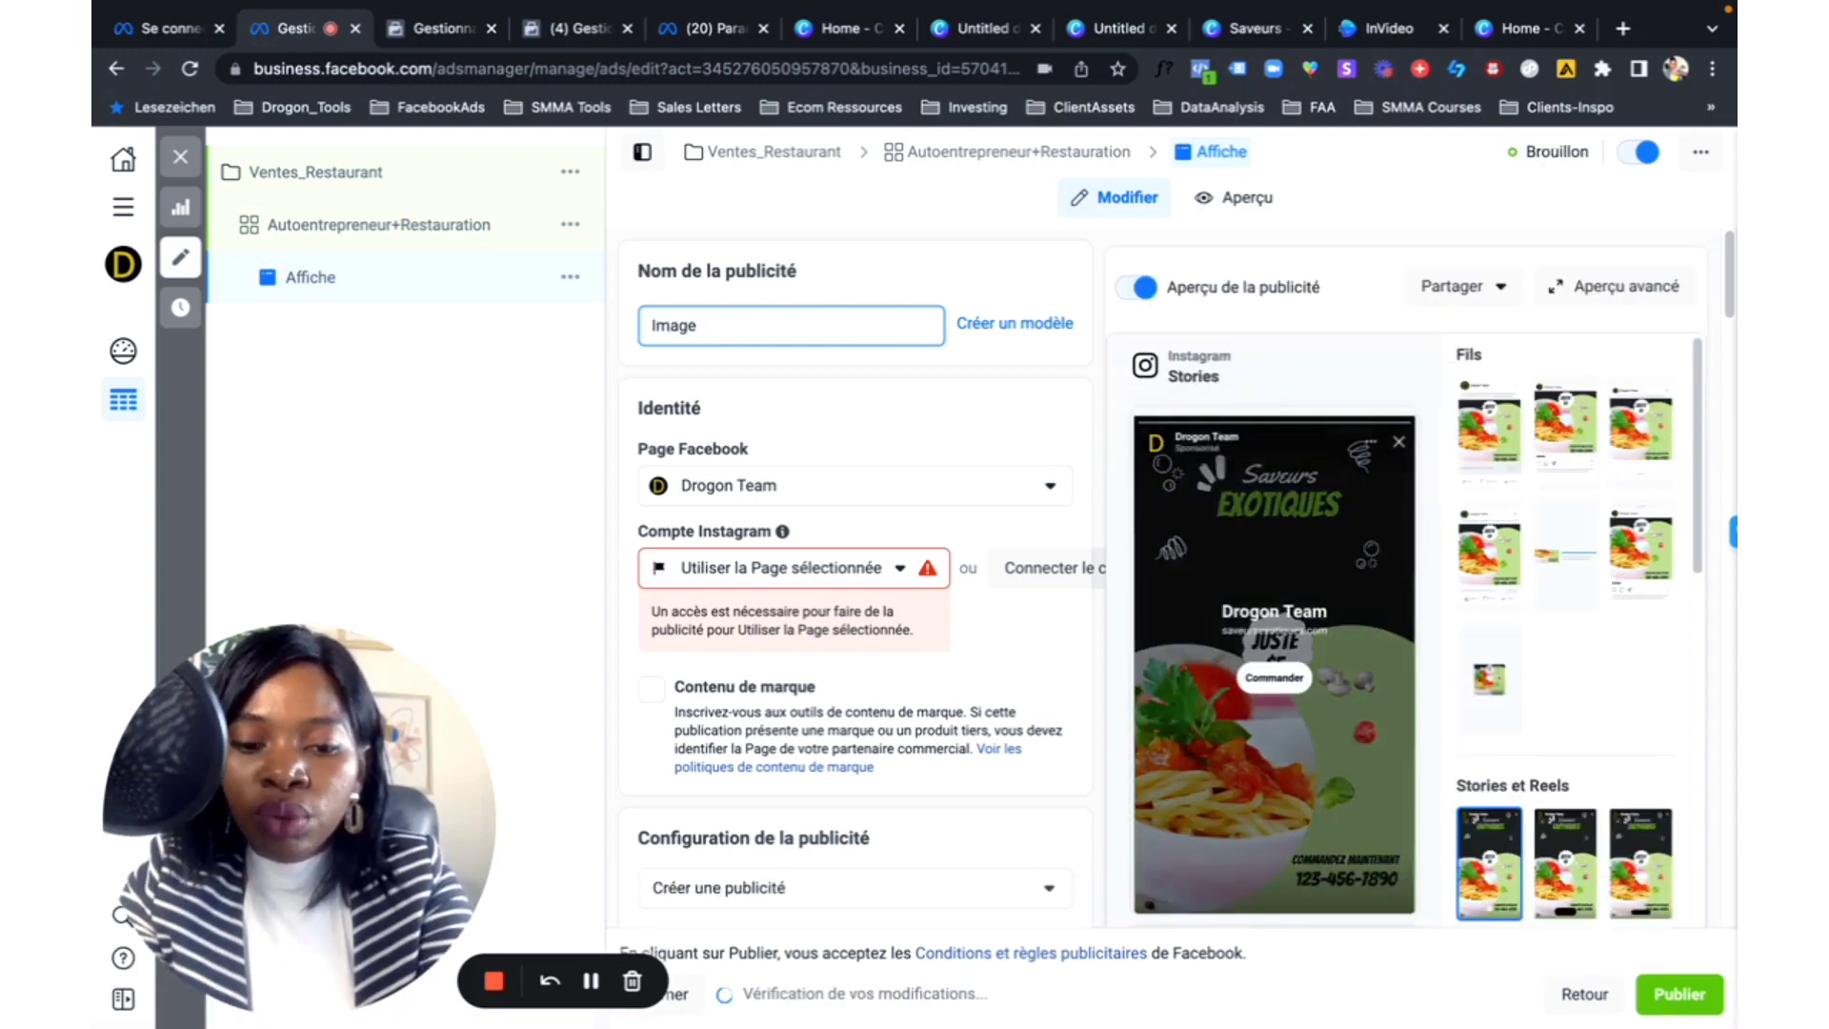
type("Noire6Verte")
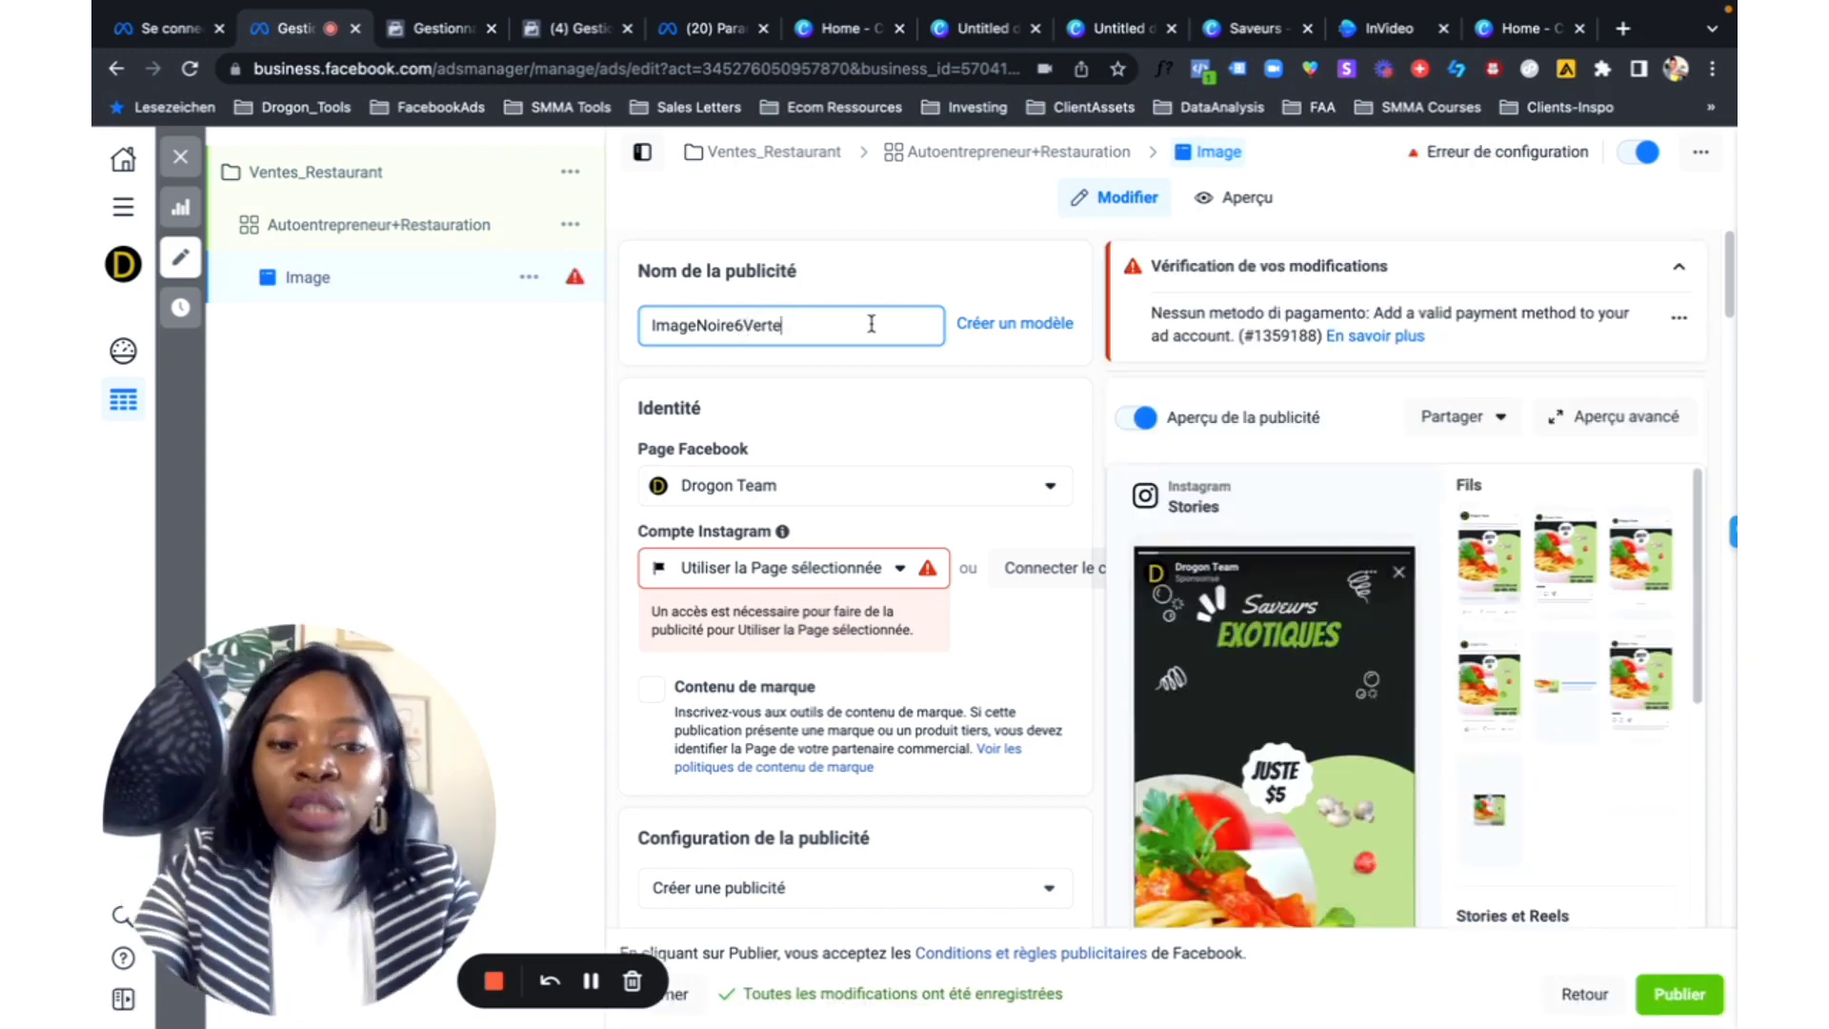
key("BackSpace")
type("&")
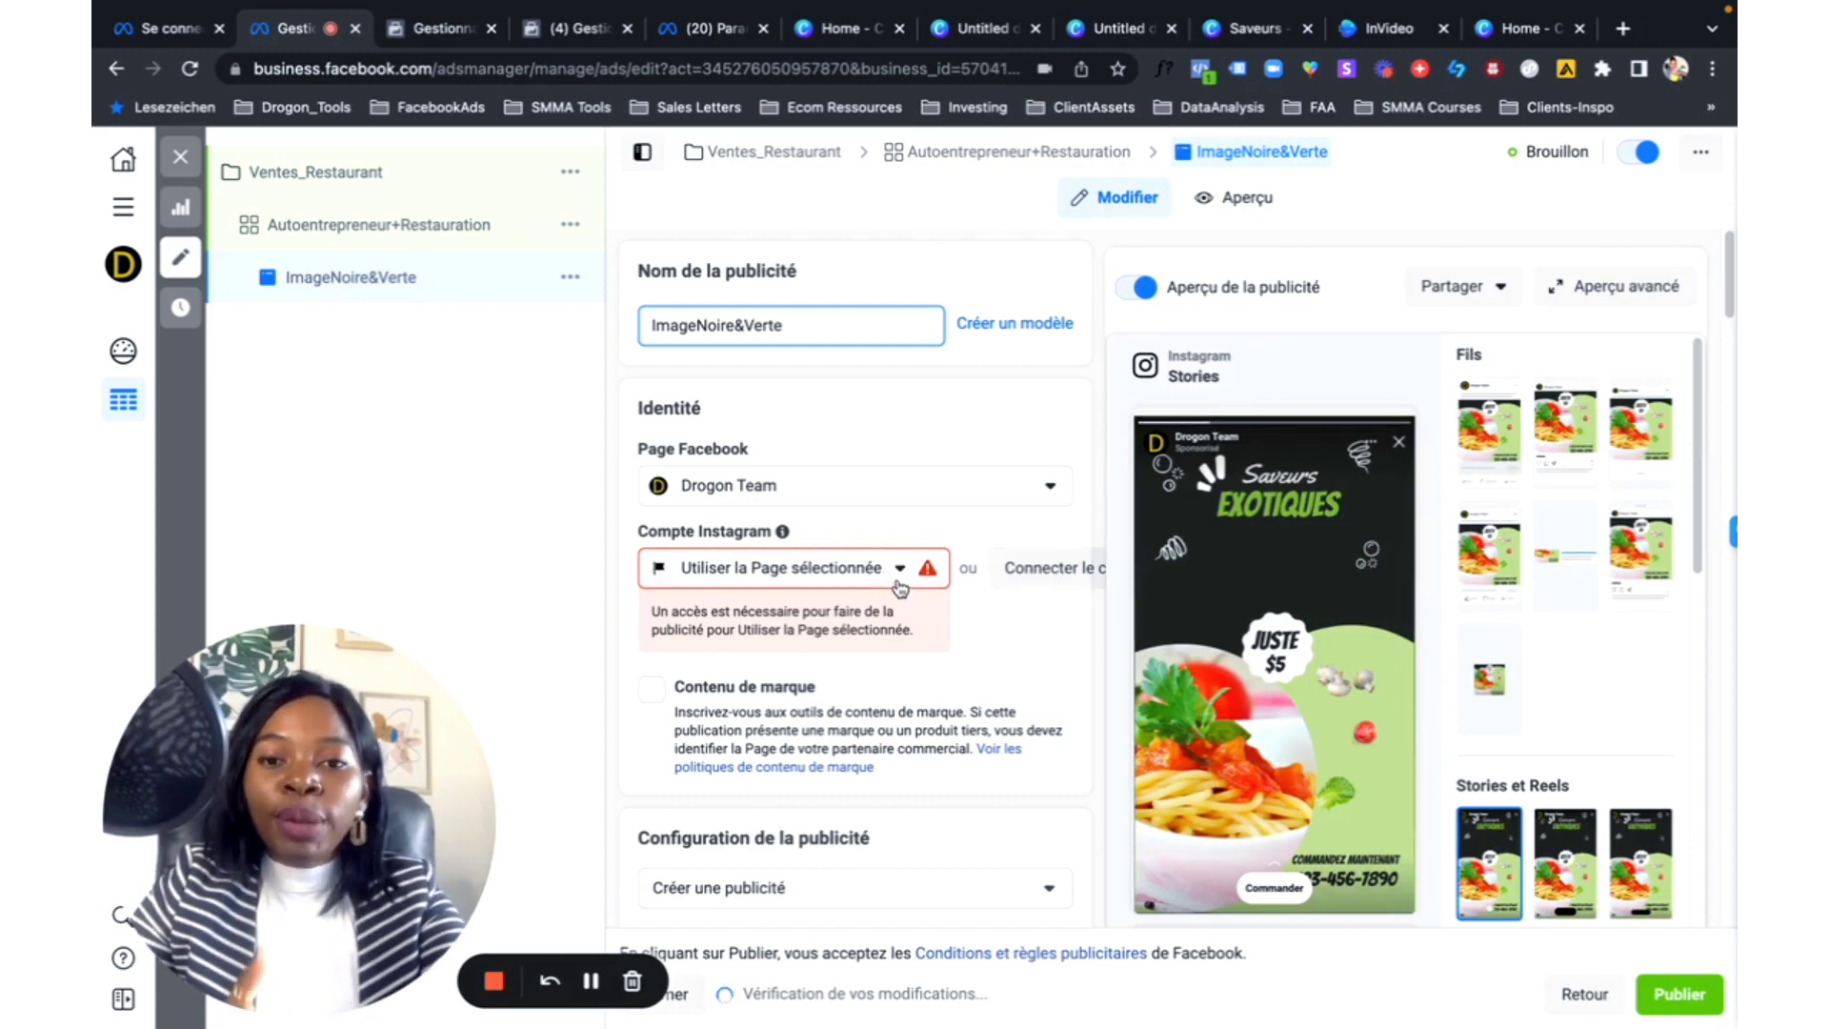
Step: Check the ad's remaining settings and close the ad editor, keeping the changes as an unpublished draft
scroll(1043, 588, "down", 10)
scroll(1036, 590, "down", 10)
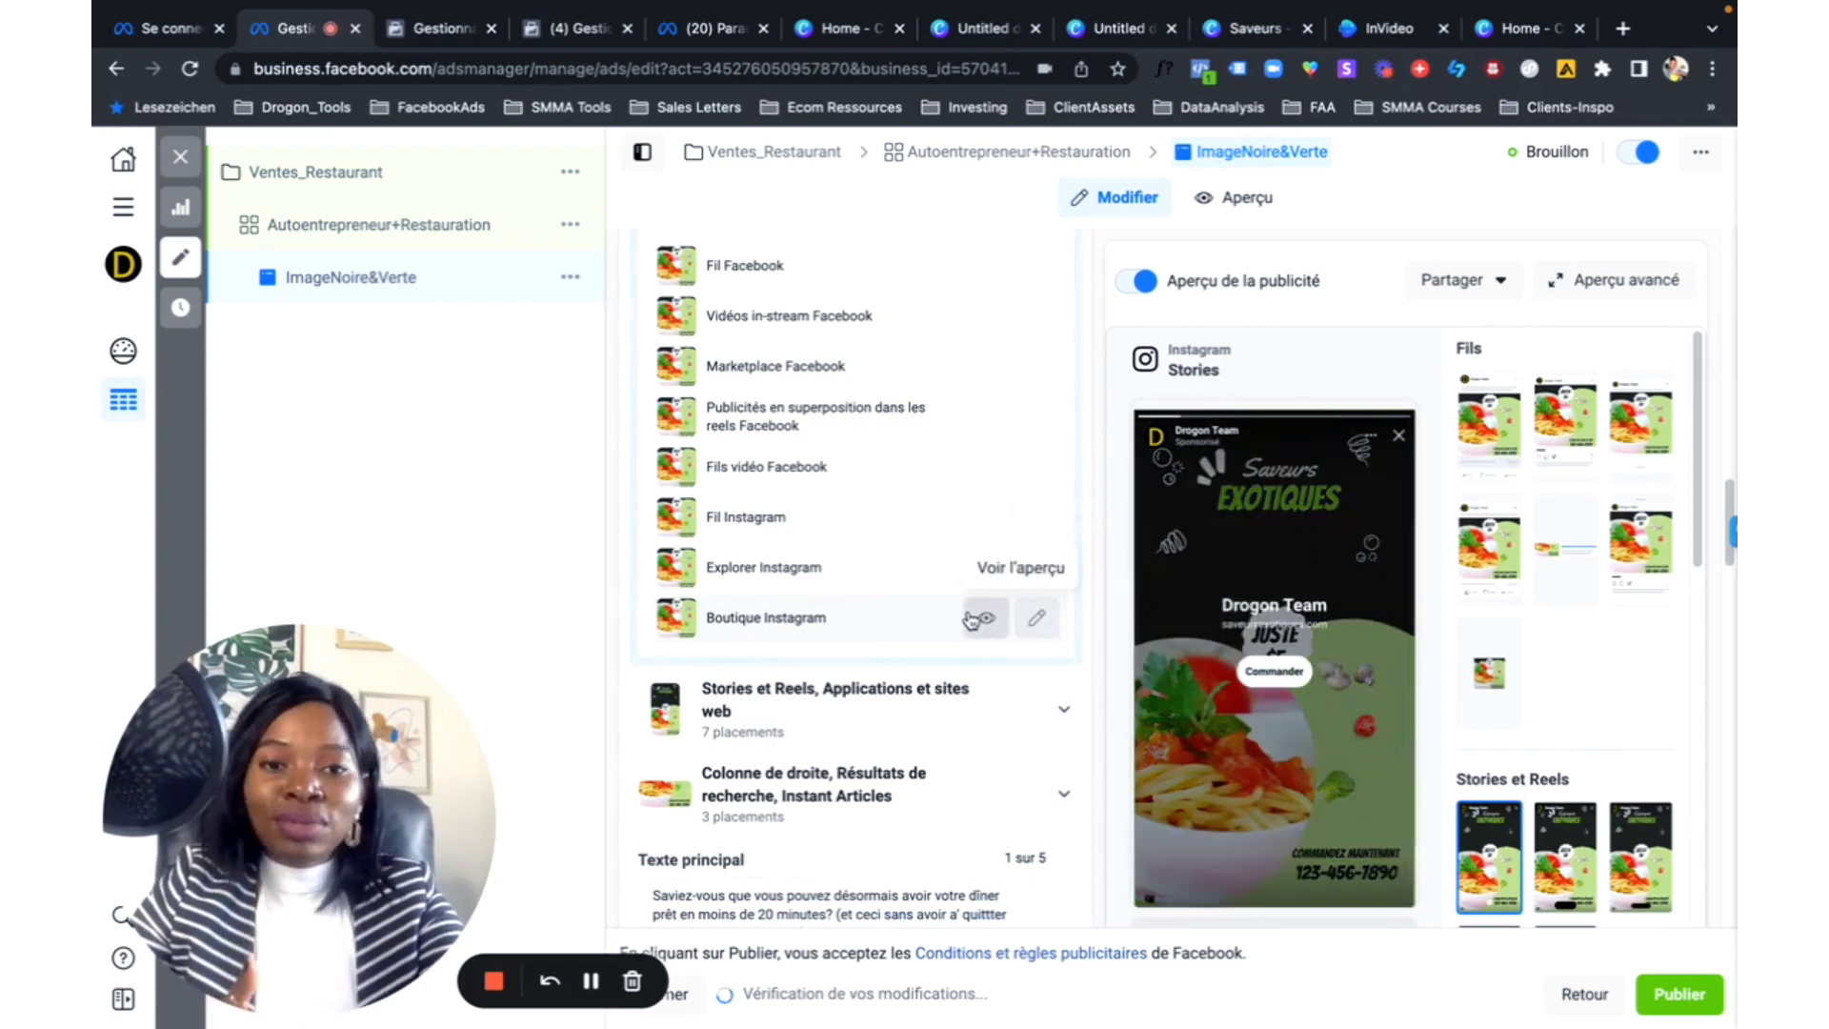
scroll(968, 624, "down", 5)
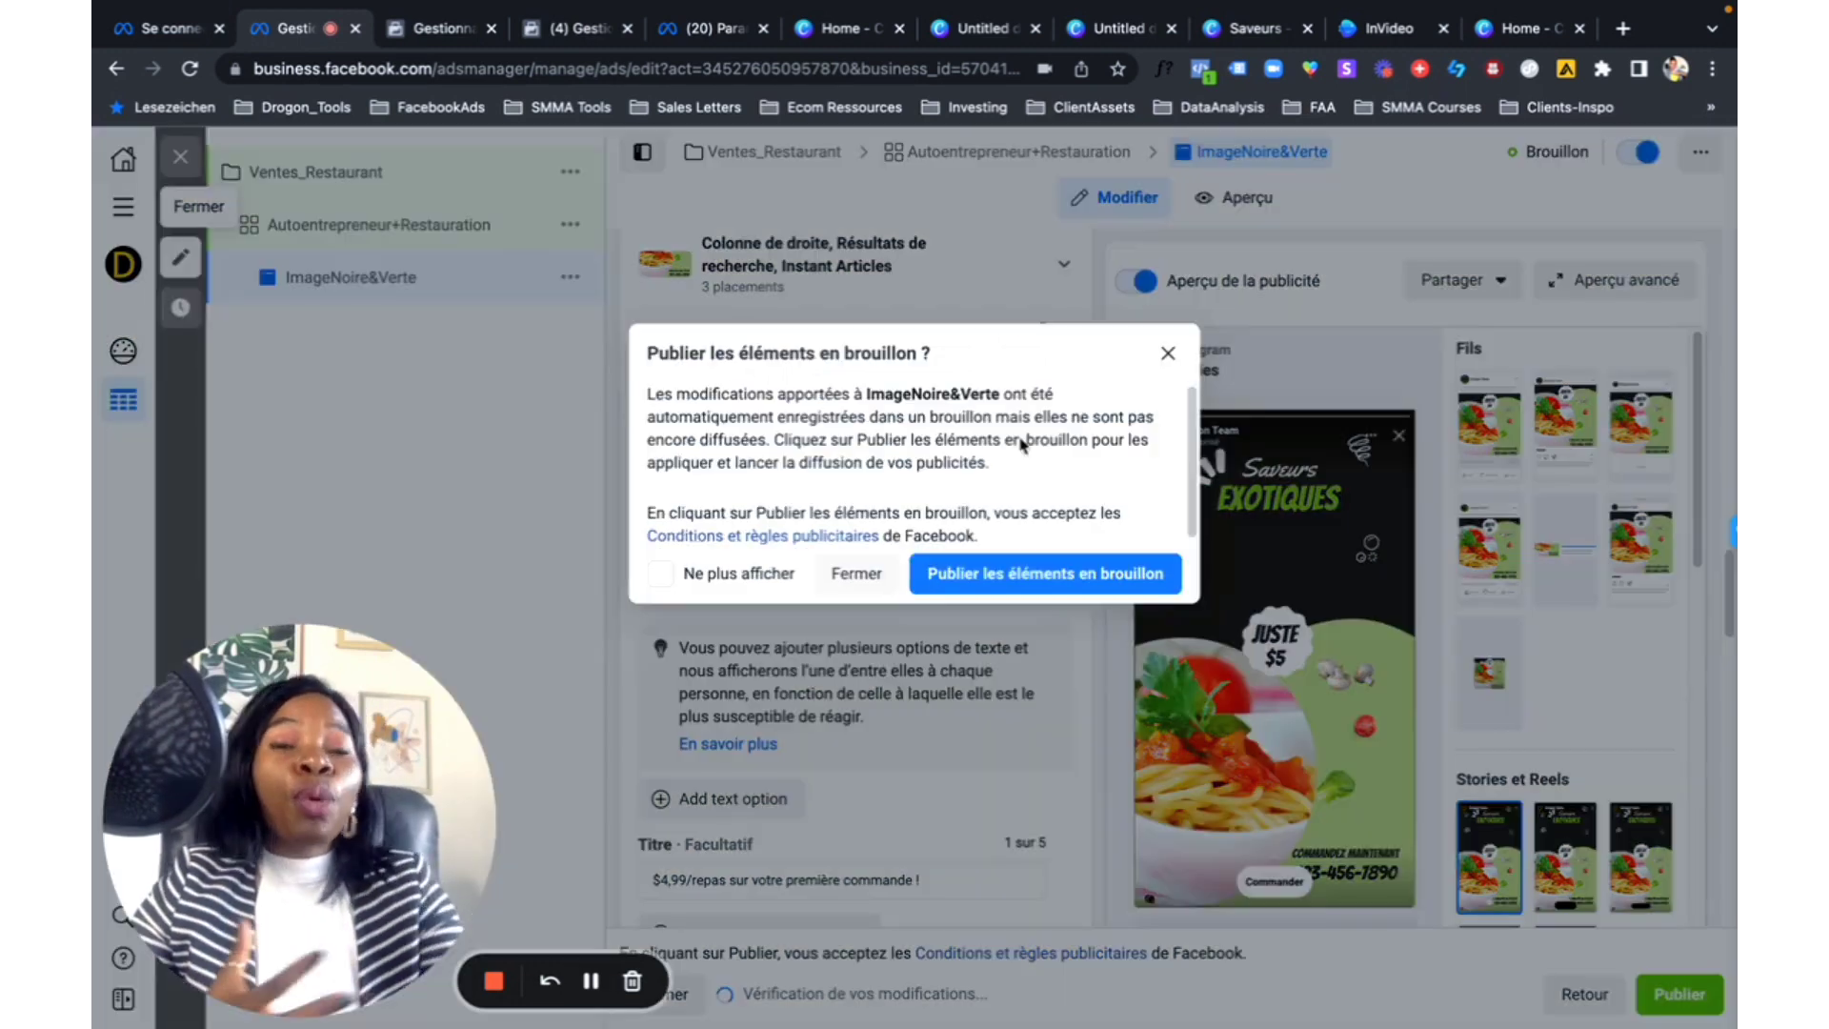
left_click(853, 592)
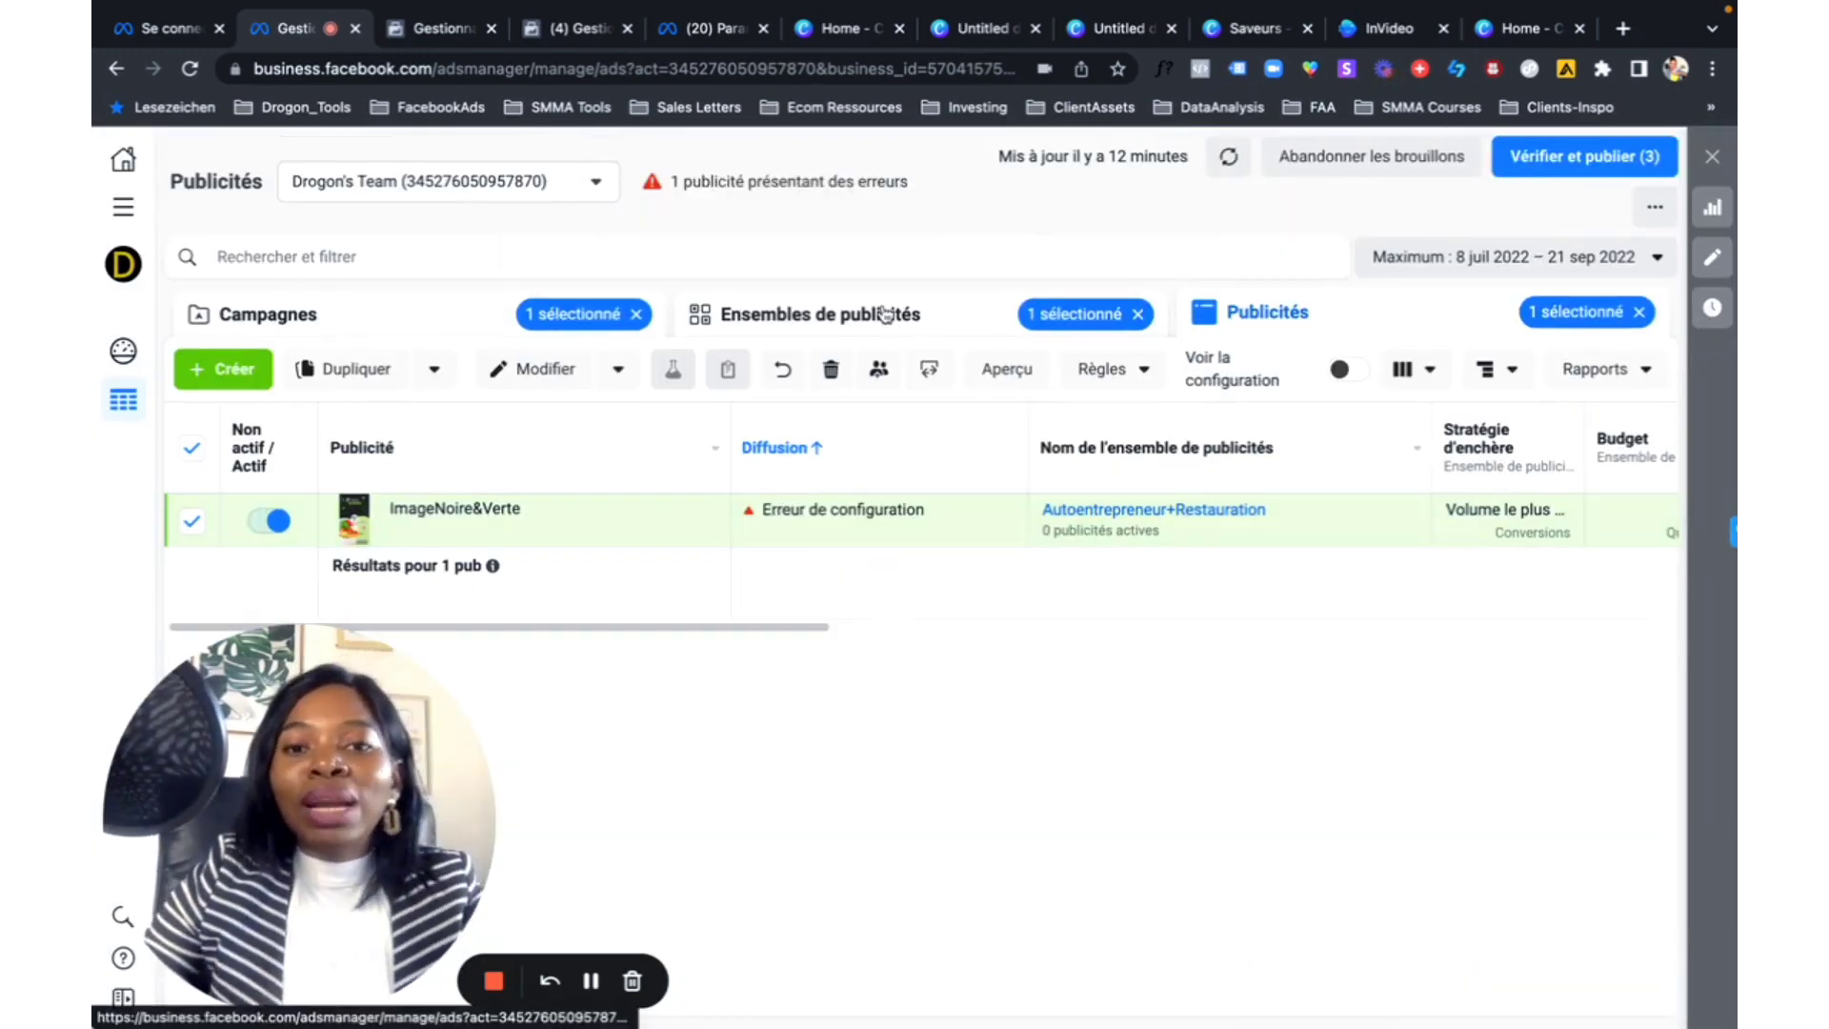
Step: Go through the campaign's ad set and ad lists and inspect the configuration error of the ImageNoire&Verte ad
left_click(884, 320)
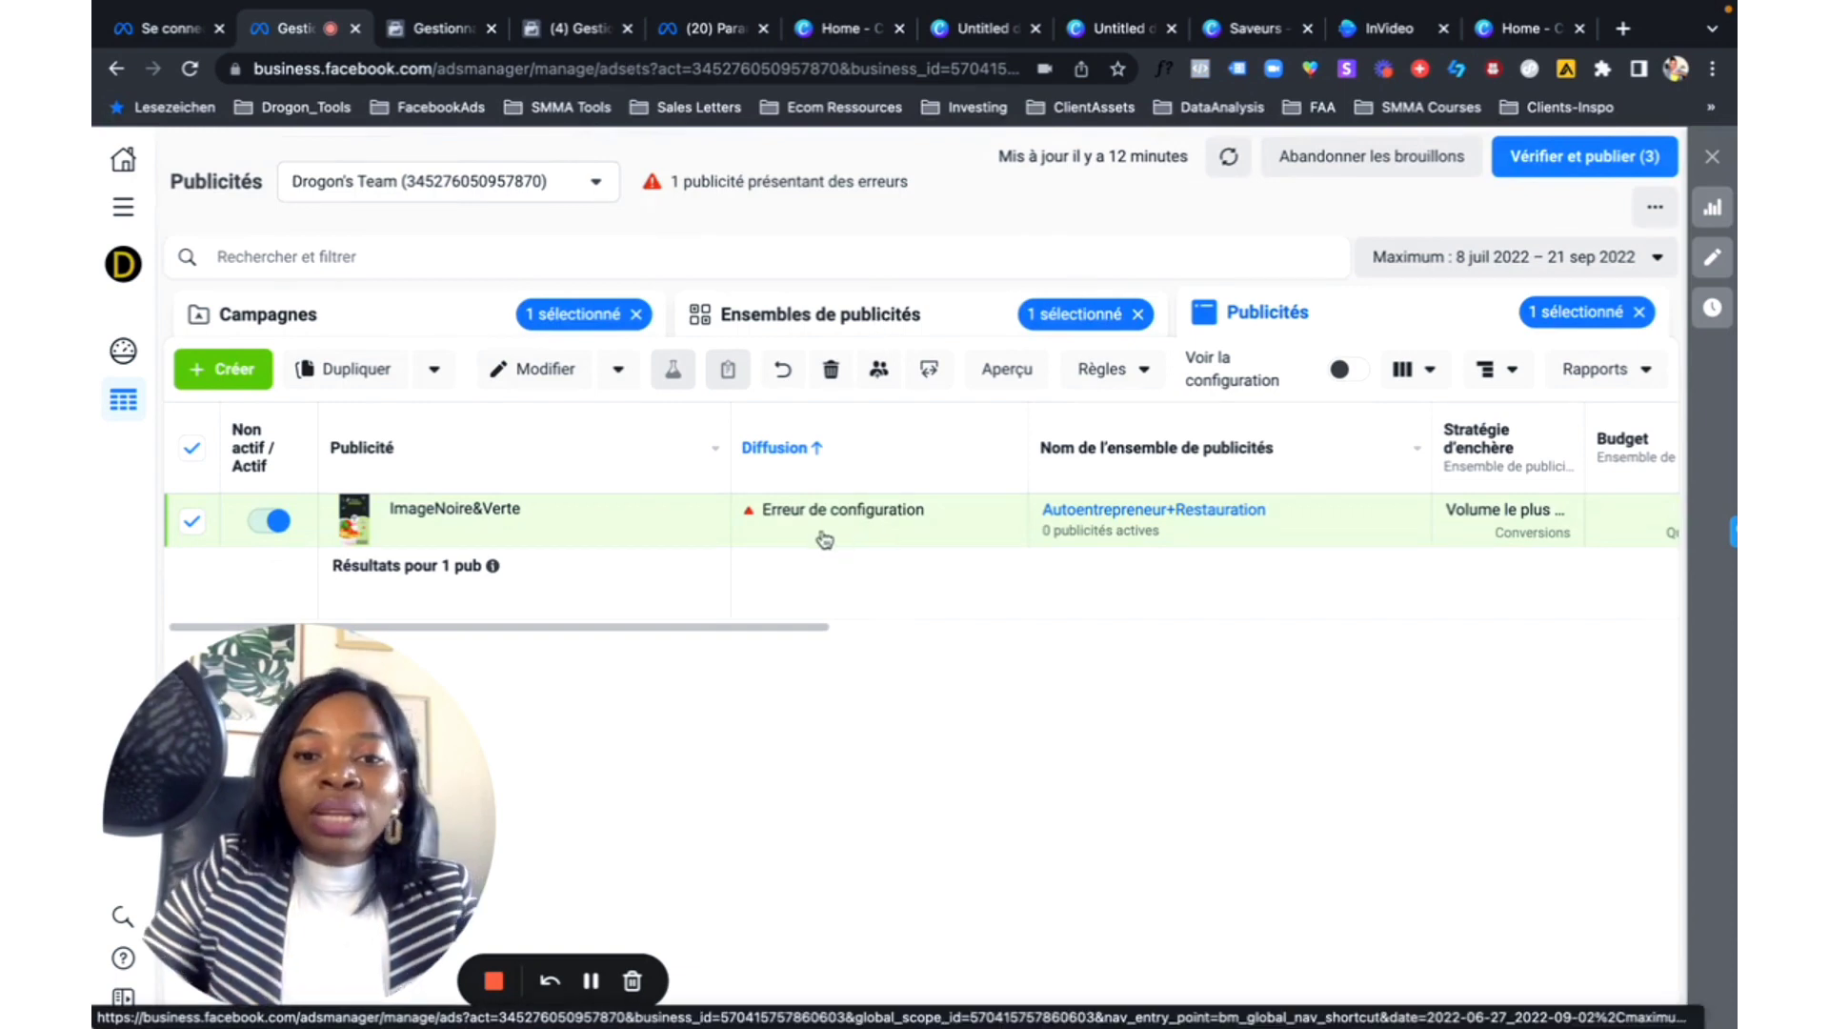
left_click(1262, 318)
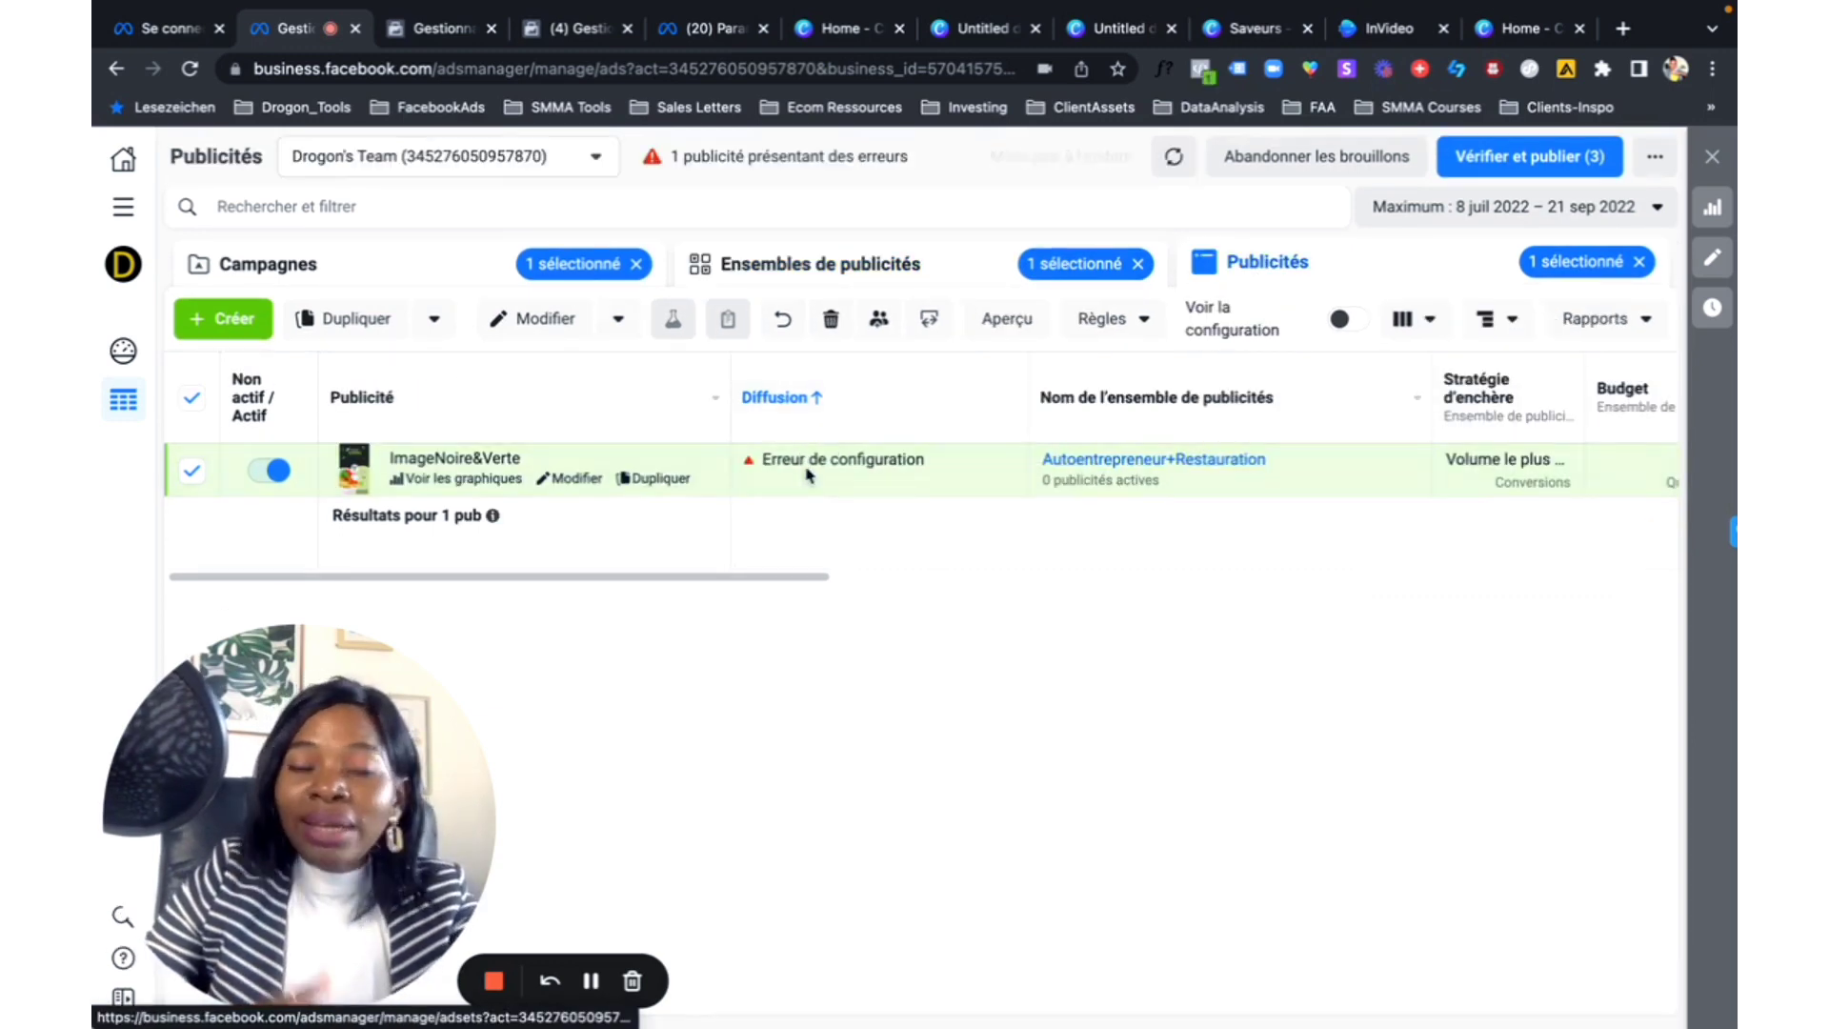
mouse_move(807, 468)
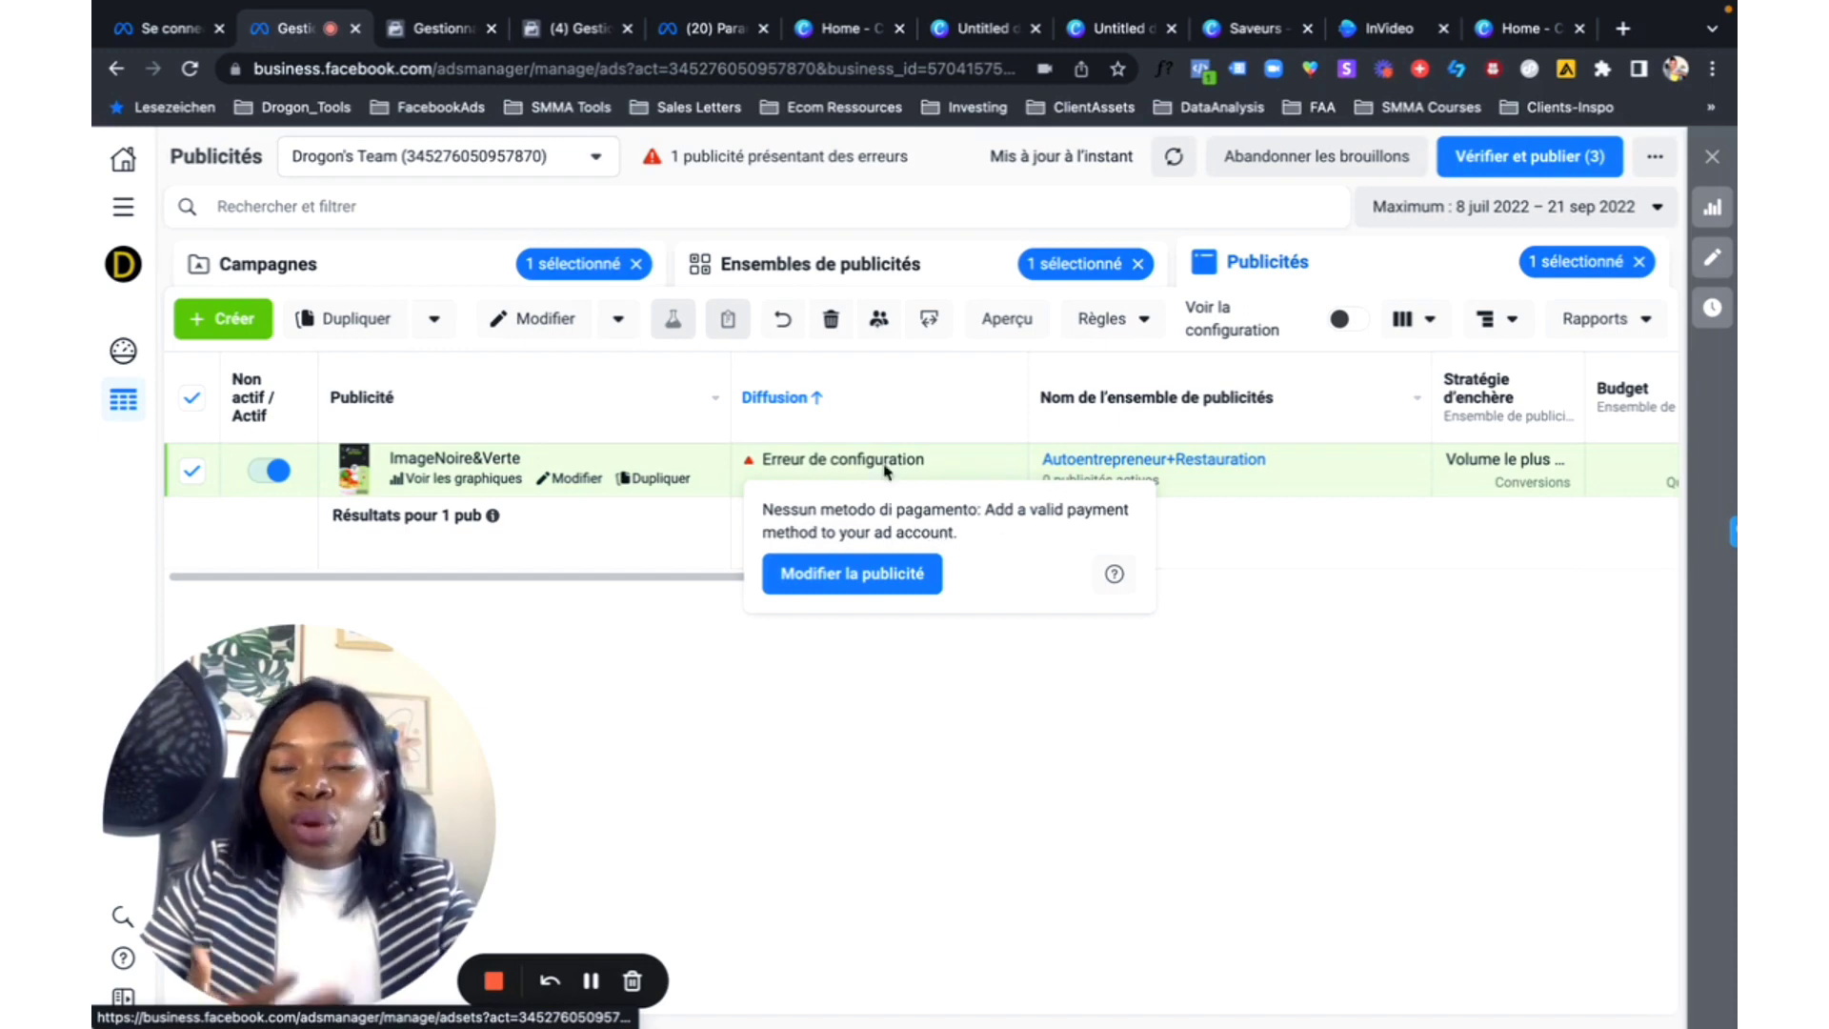
Step: Customize the columns of the campaigns table by adding the total and unique Achats metrics
left_click(390, 272)
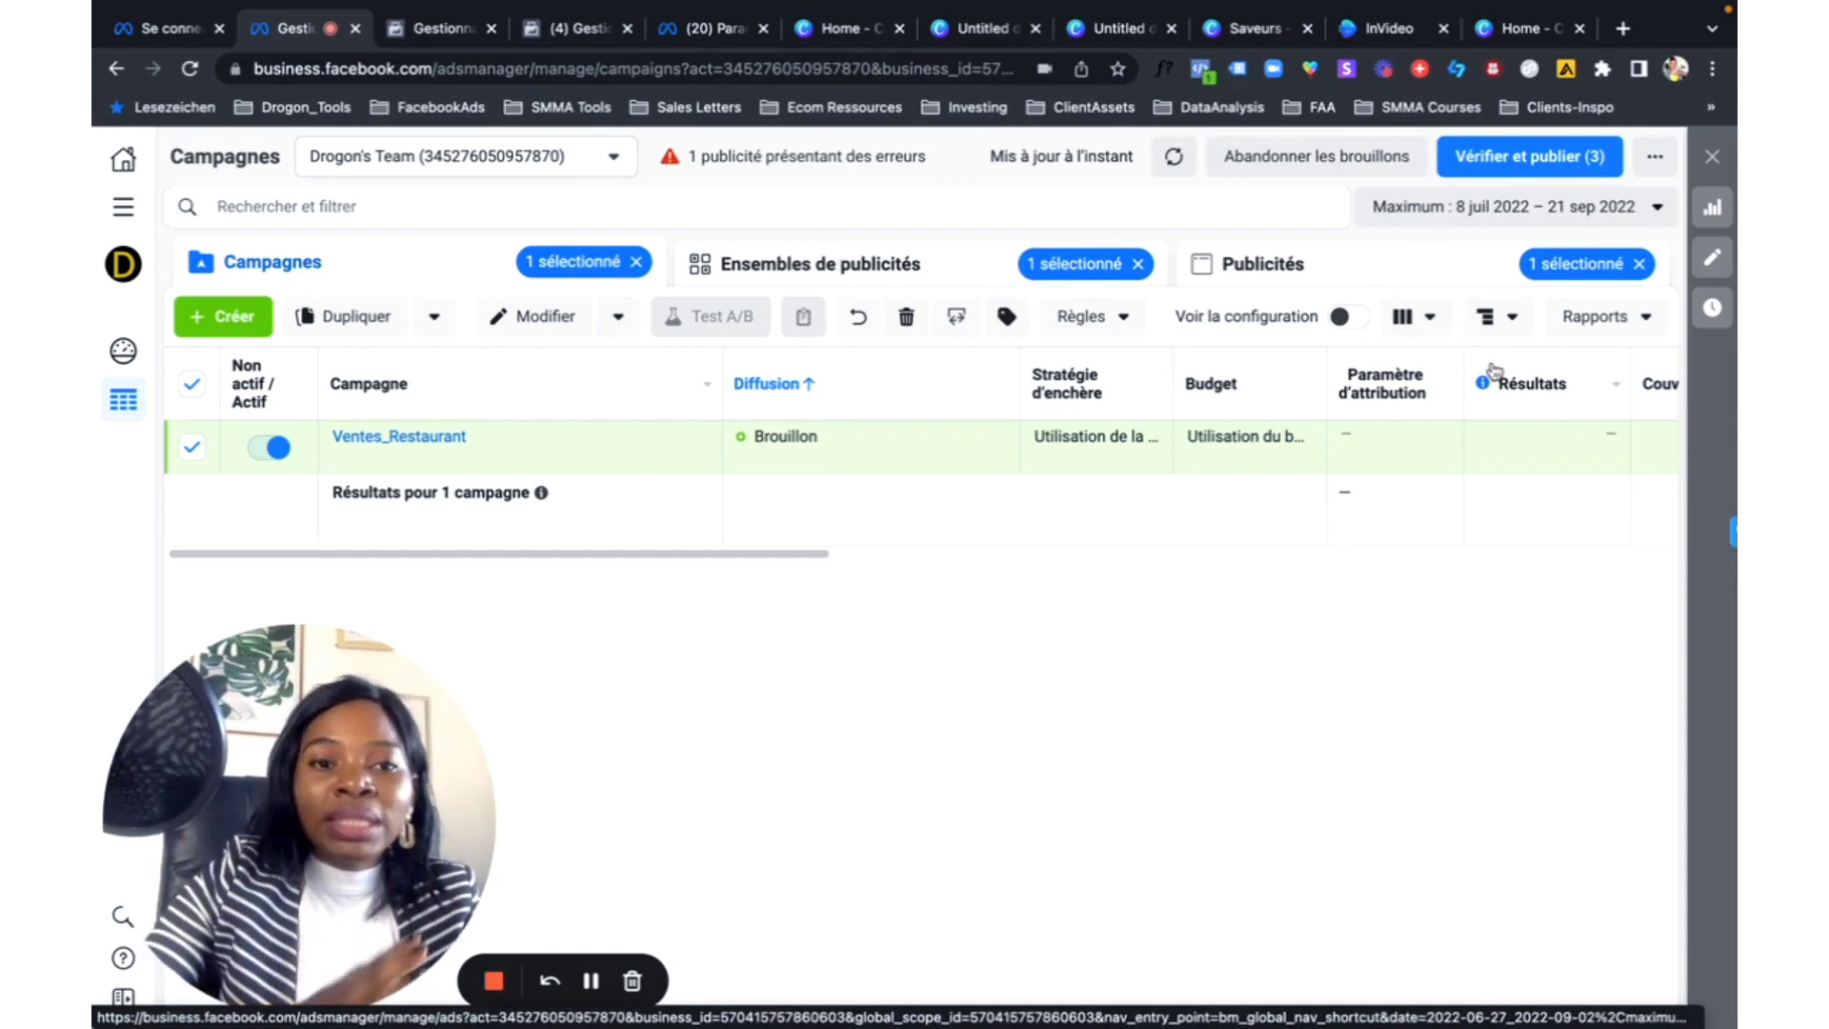
left_click(1420, 320)
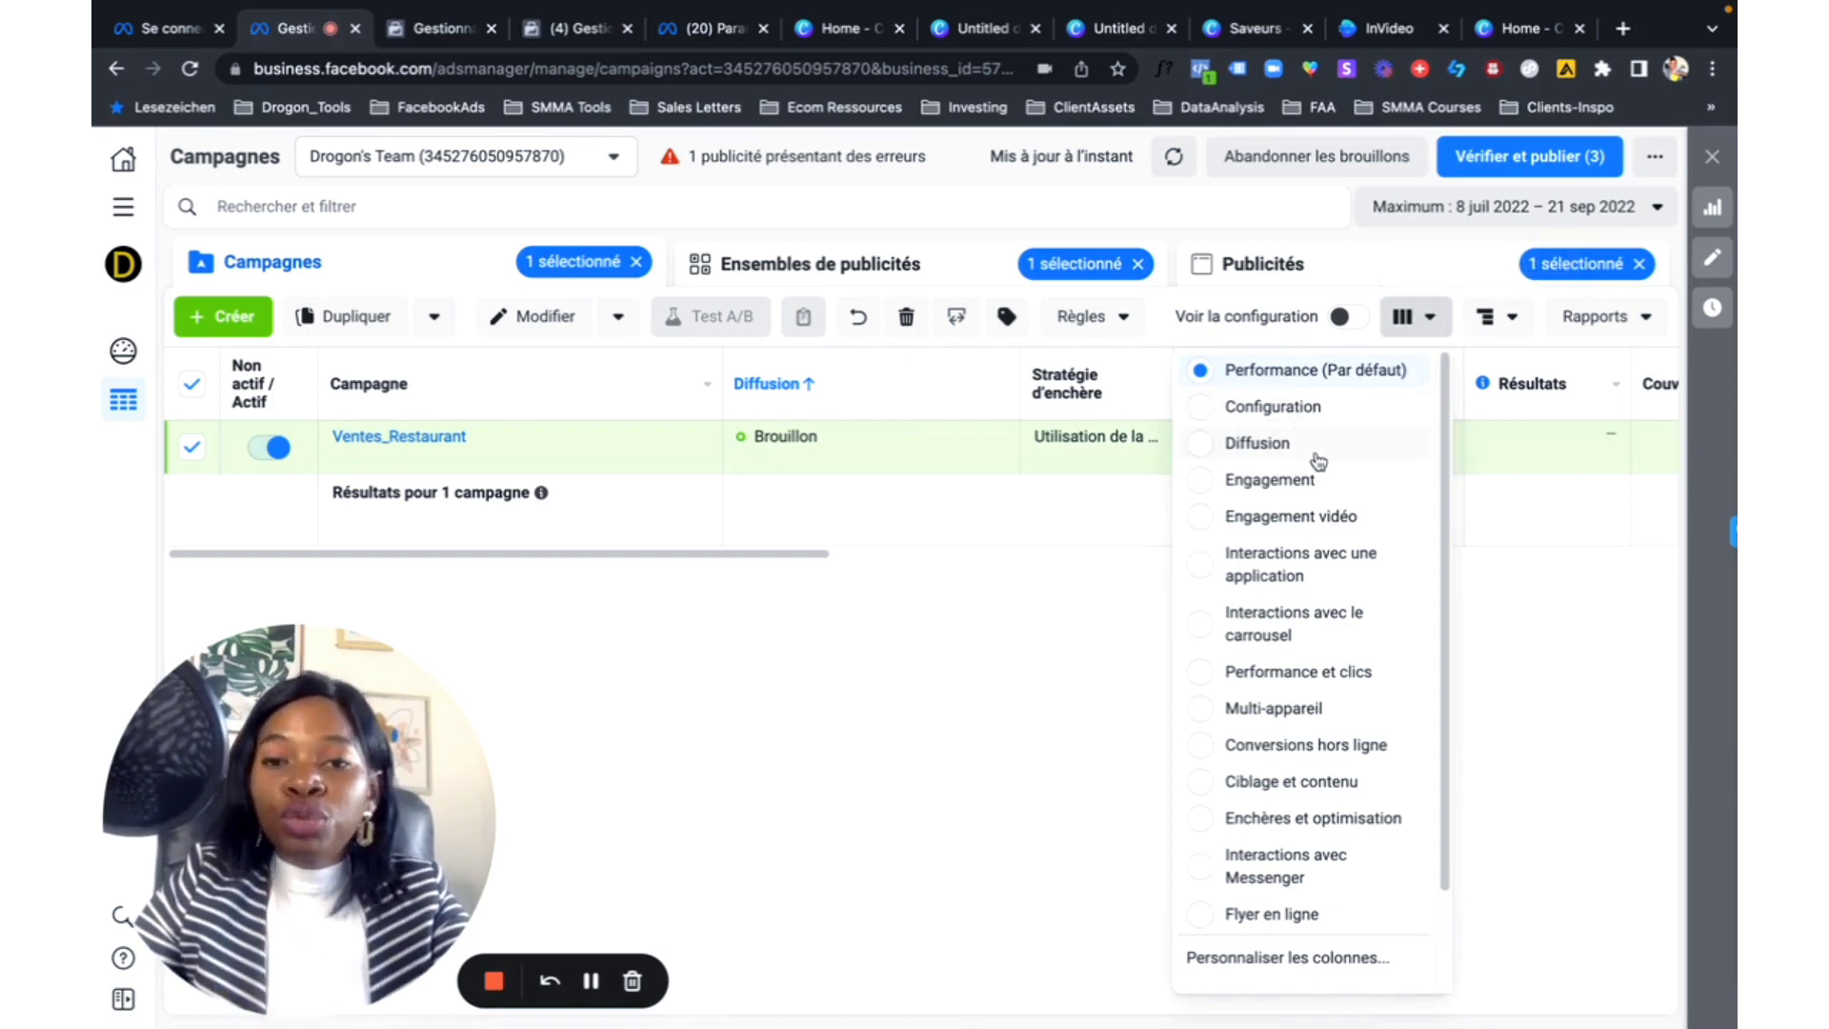
left_click(1291, 960)
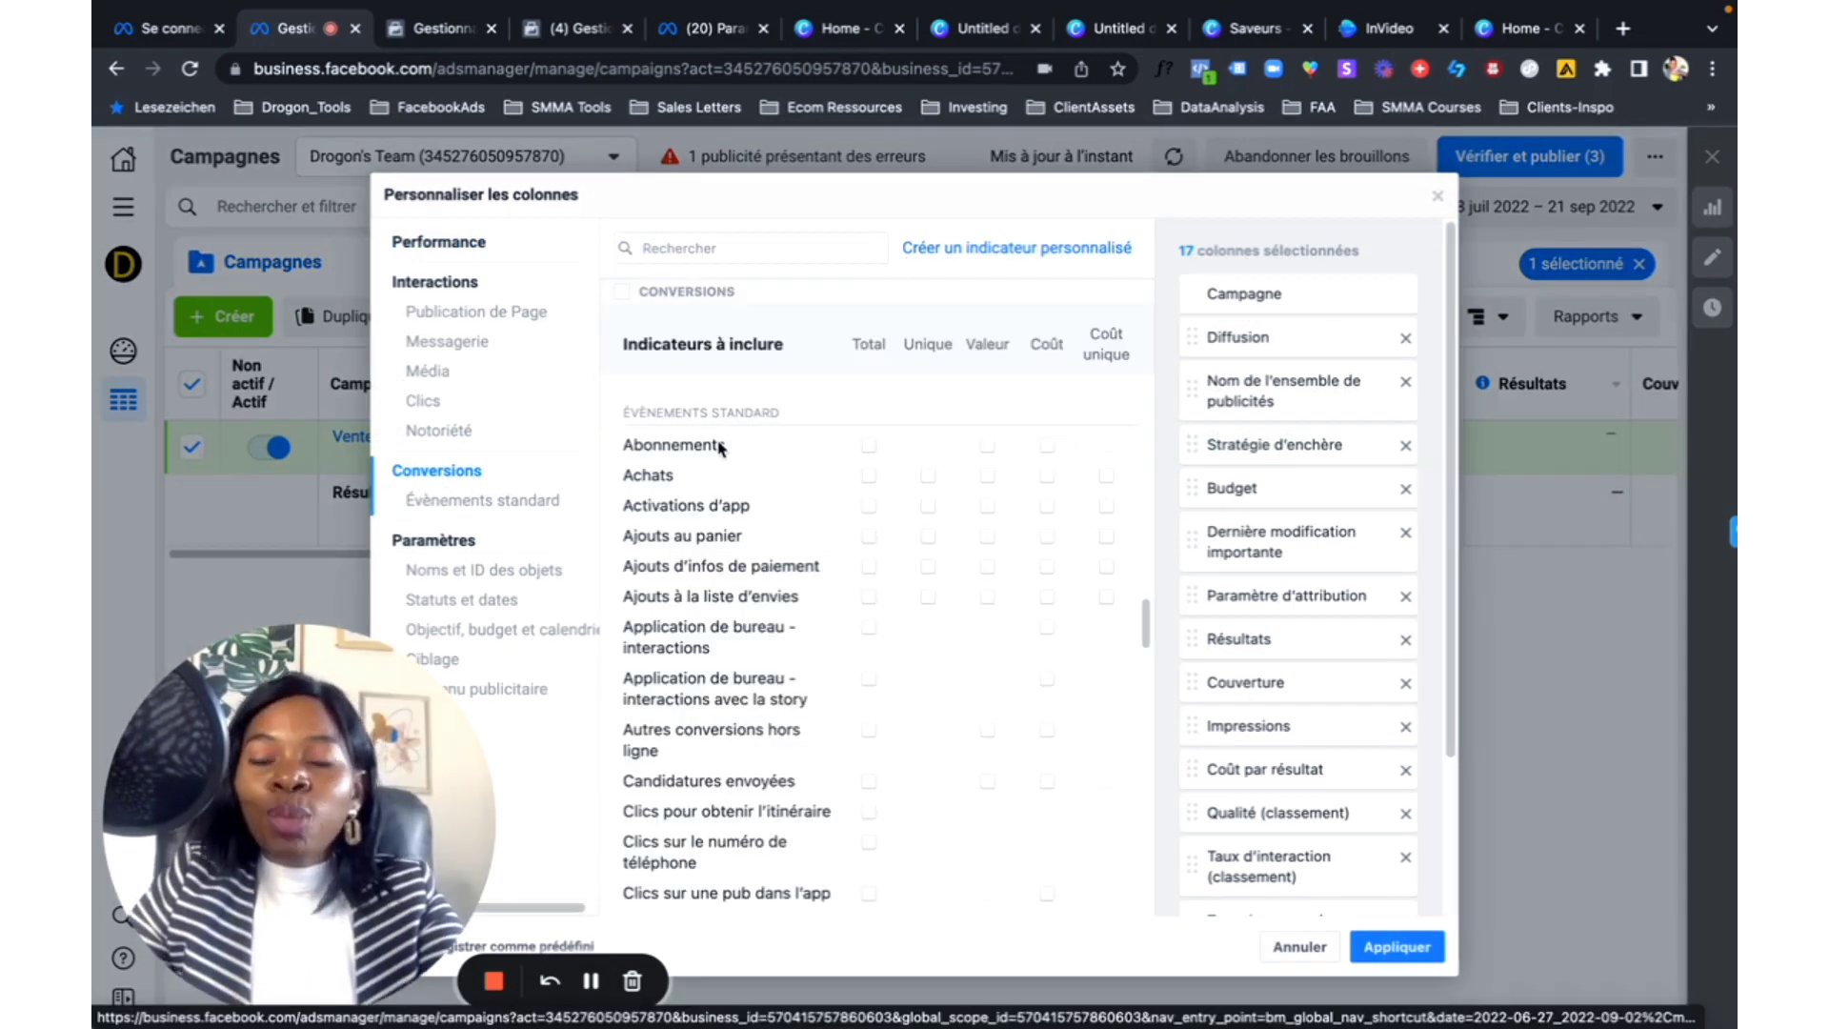
left_click(927, 476)
left_click(870, 476)
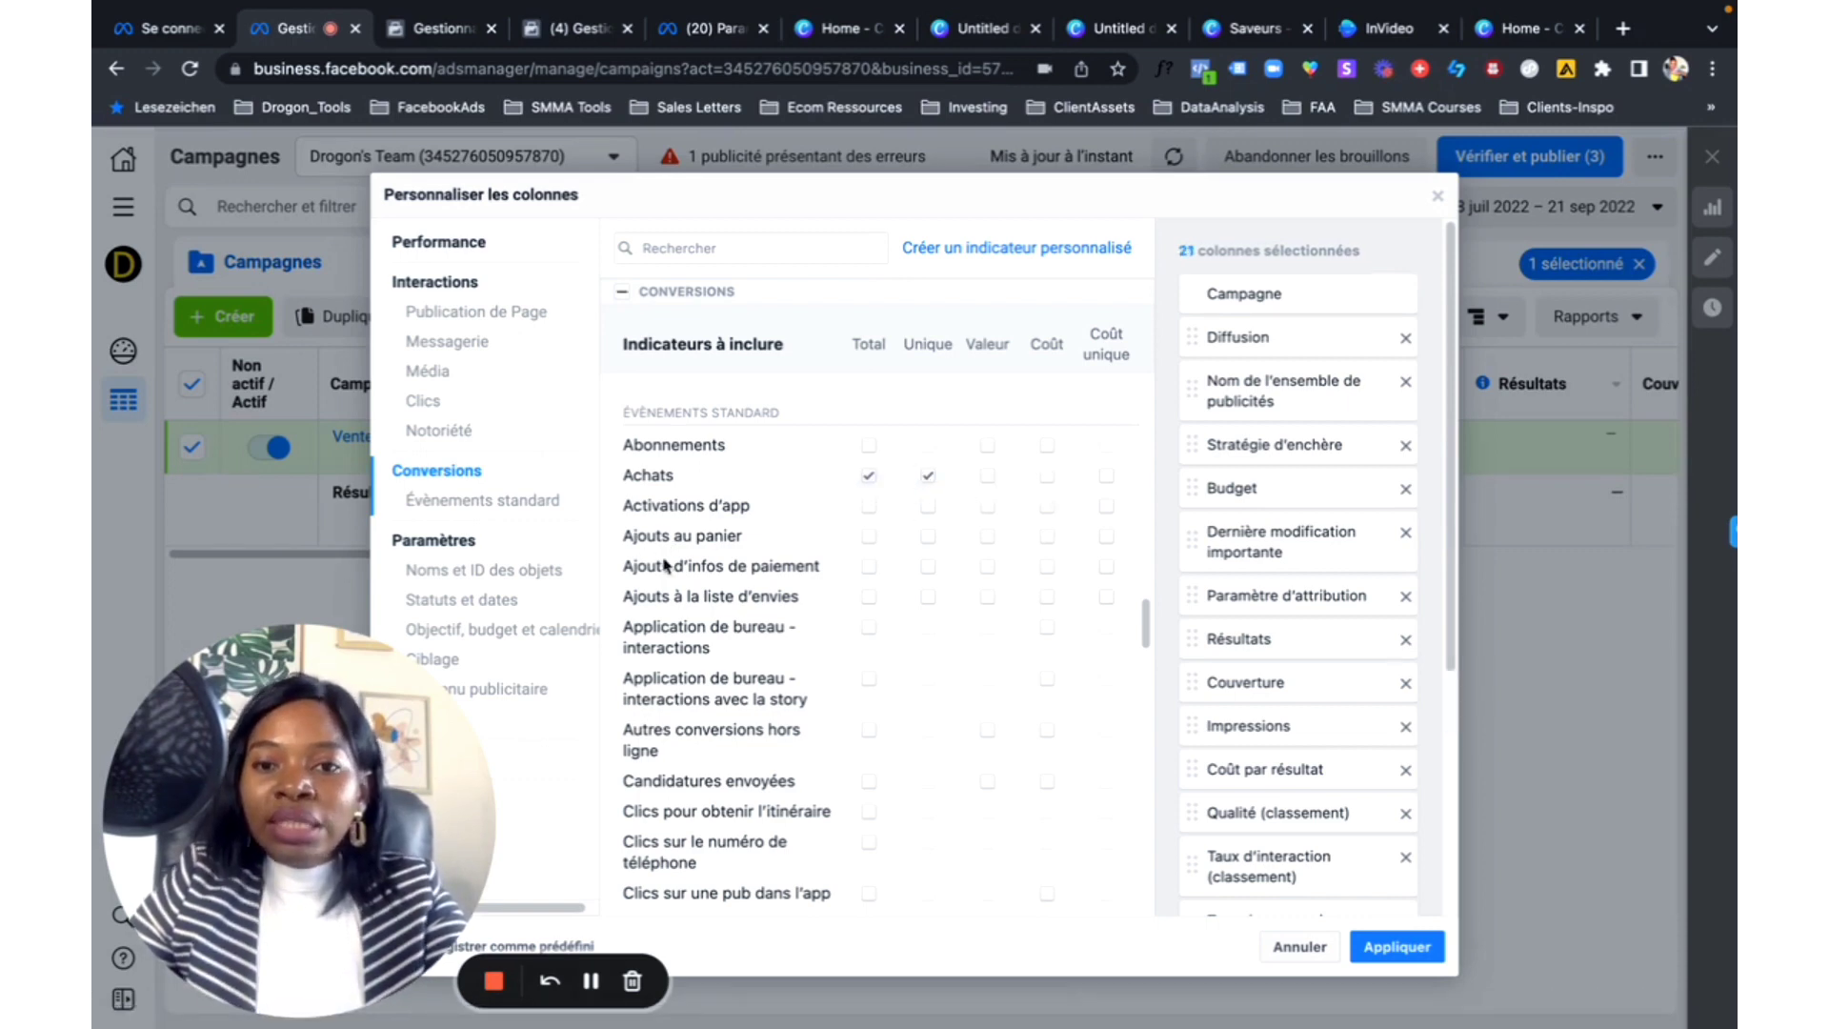
Step: Add the click cost metric "Coût par clic unique sur le lien" to the selected columns
left_click(467, 283)
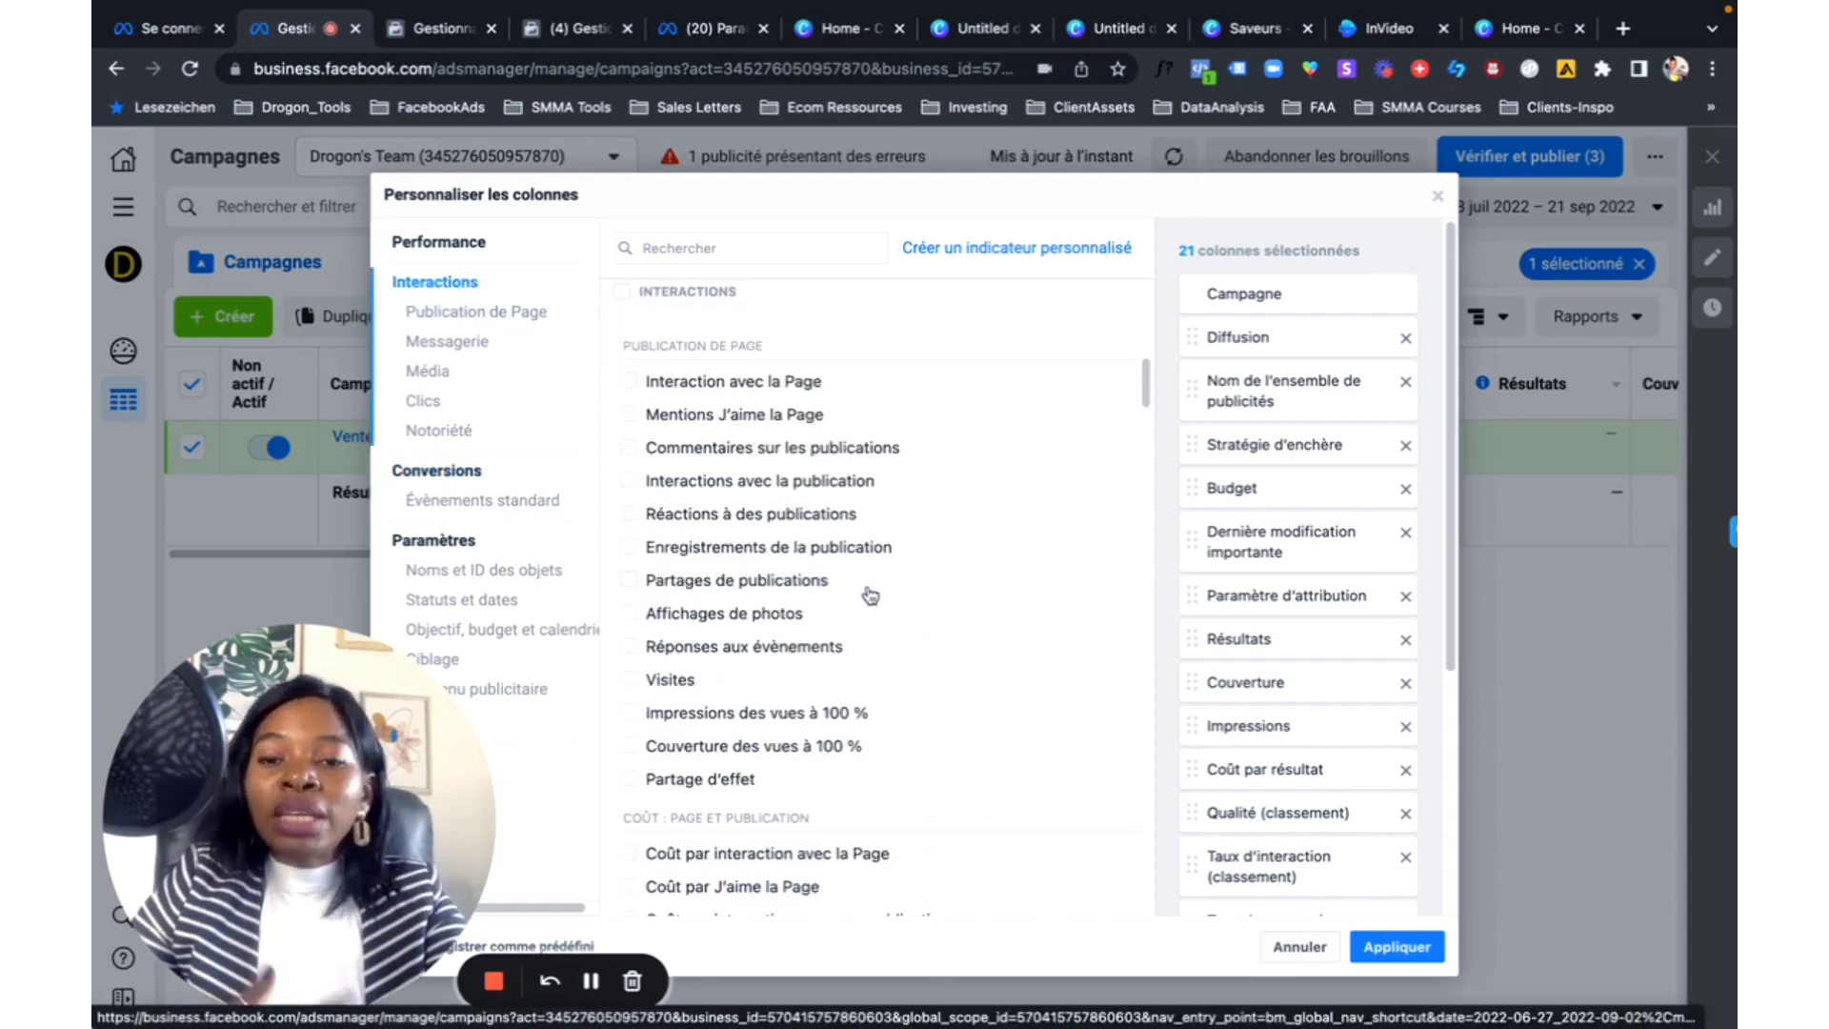
scroll(867, 597, "down", 10)
scroll(867, 598, "down", 15)
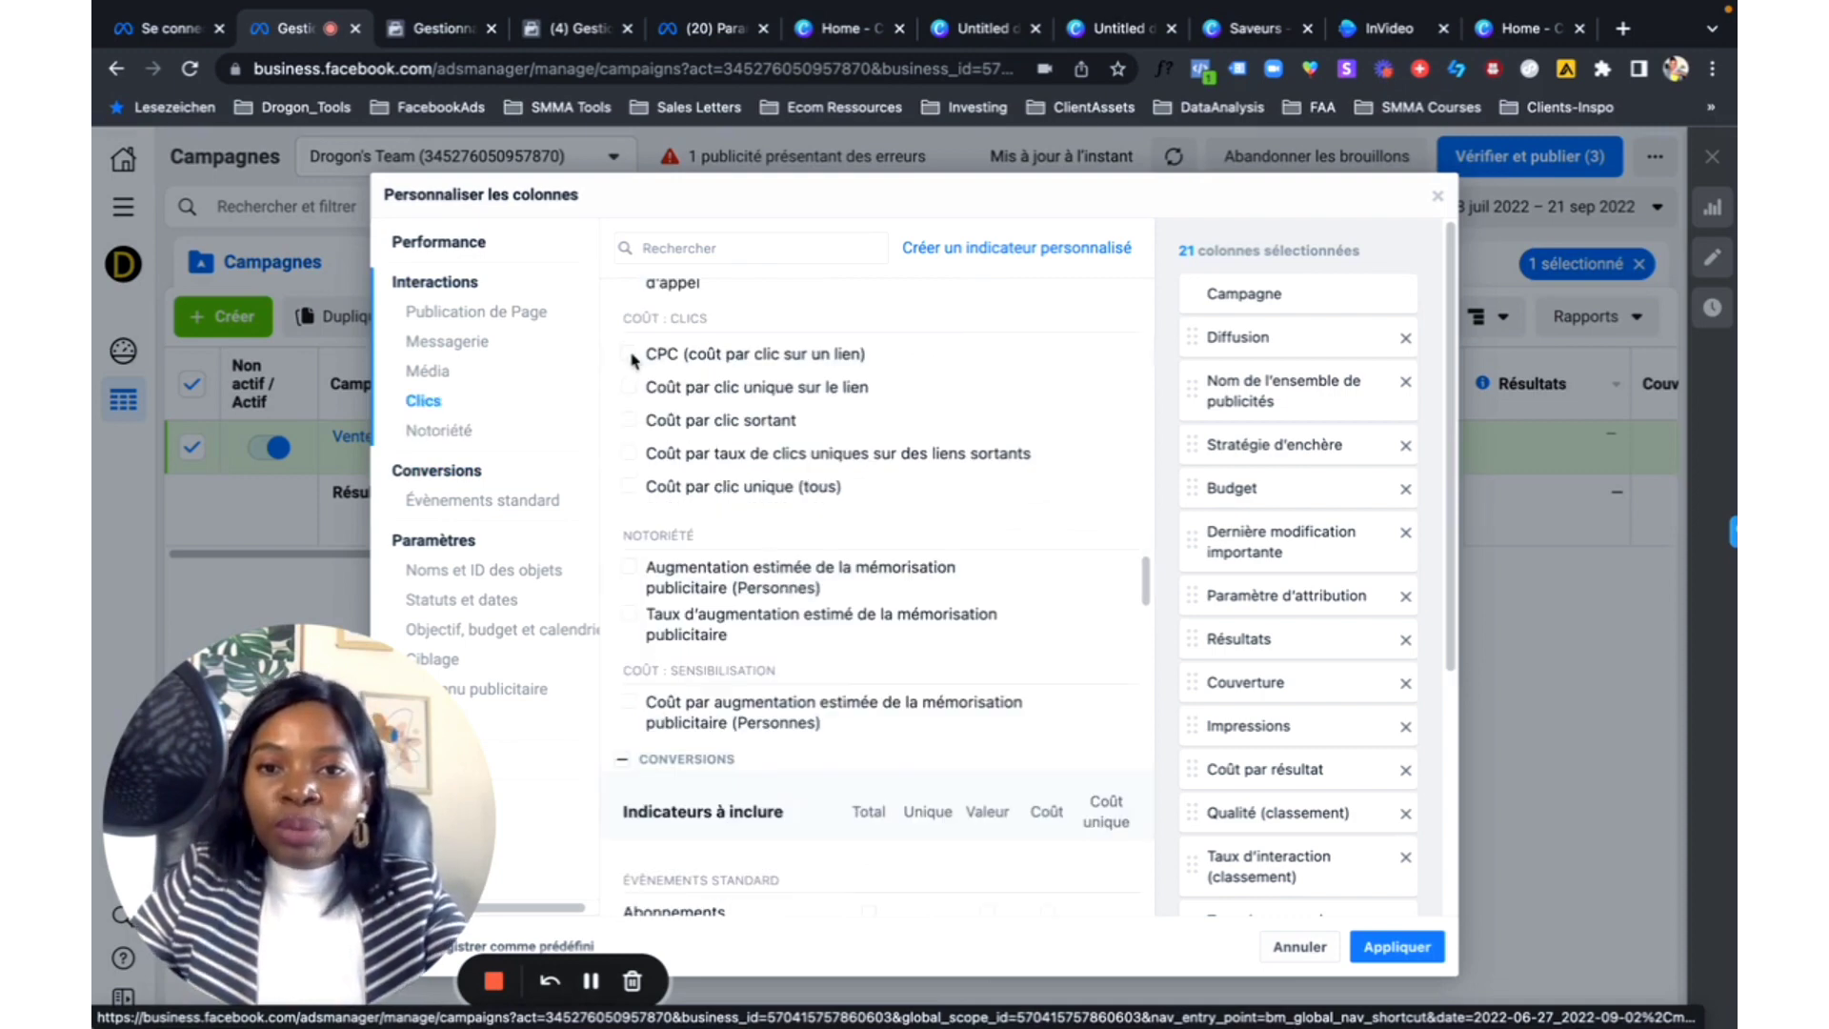
left_click(629, 386)
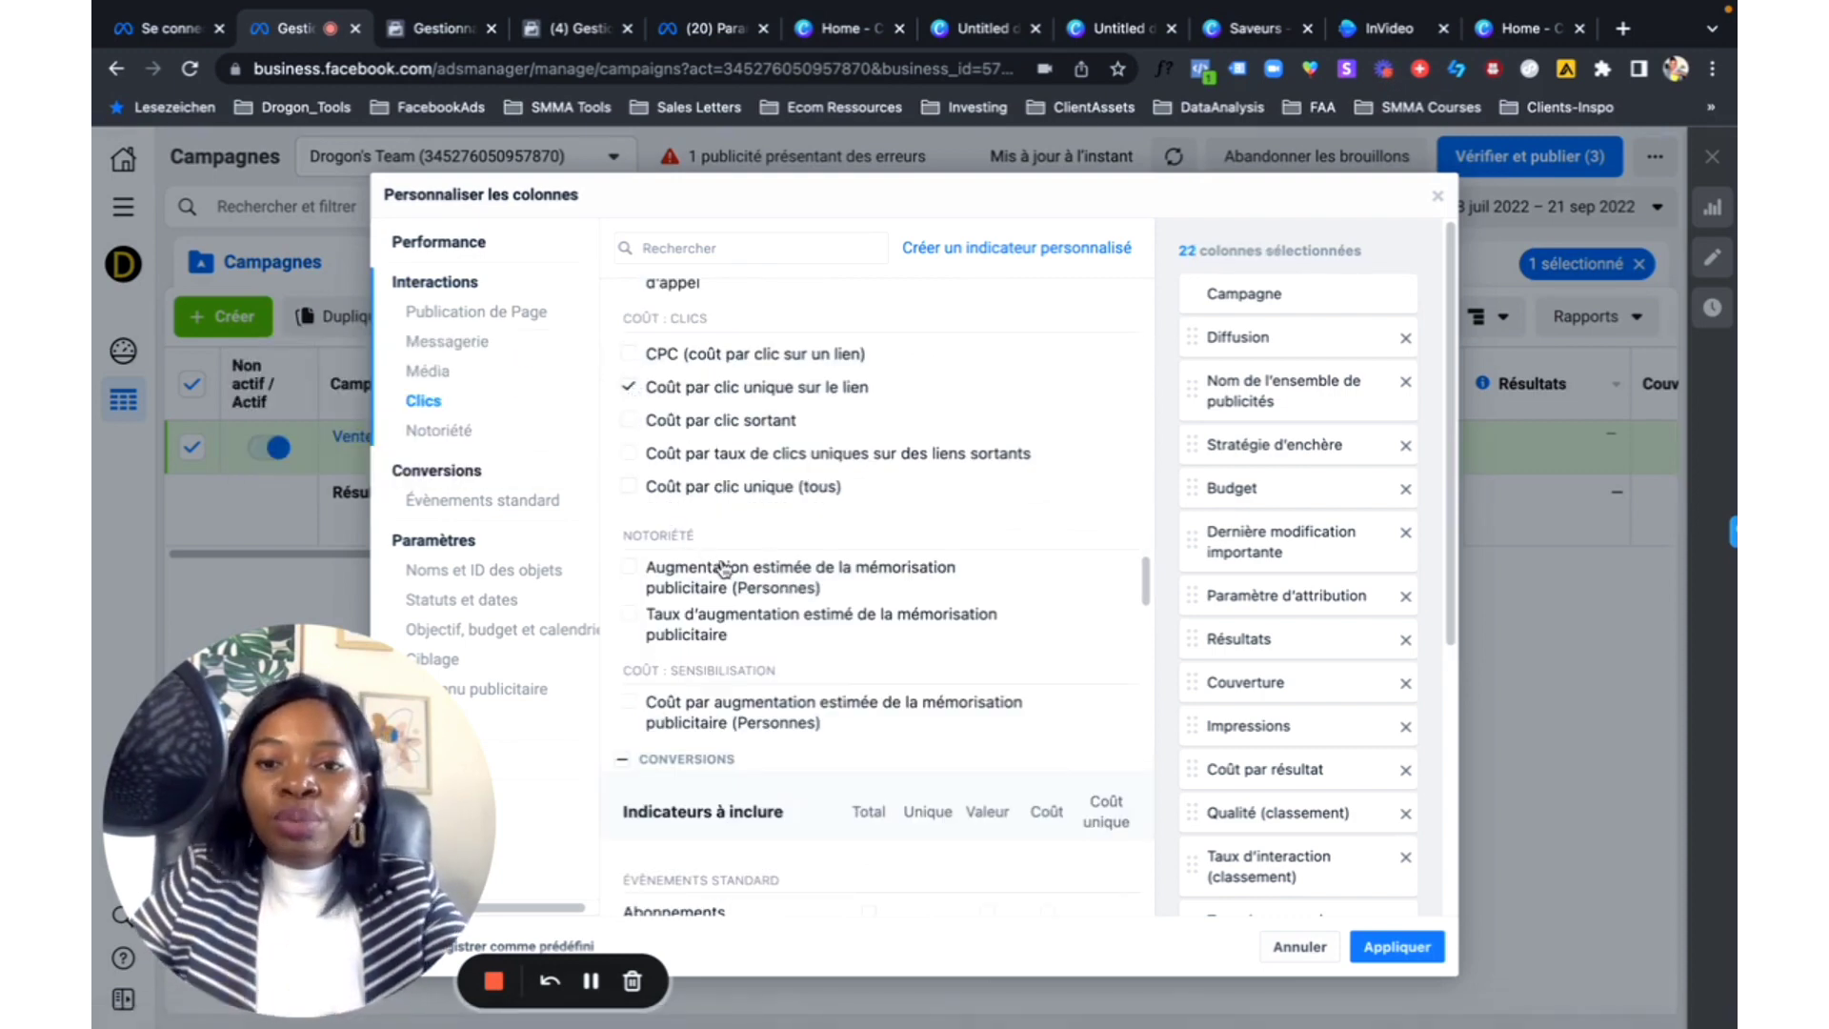
Step: Search the metrics for CPM and add "CPM (Coût pour 1 000 impressions)" to the selected columns
scroll(856, 477, "up", 20)
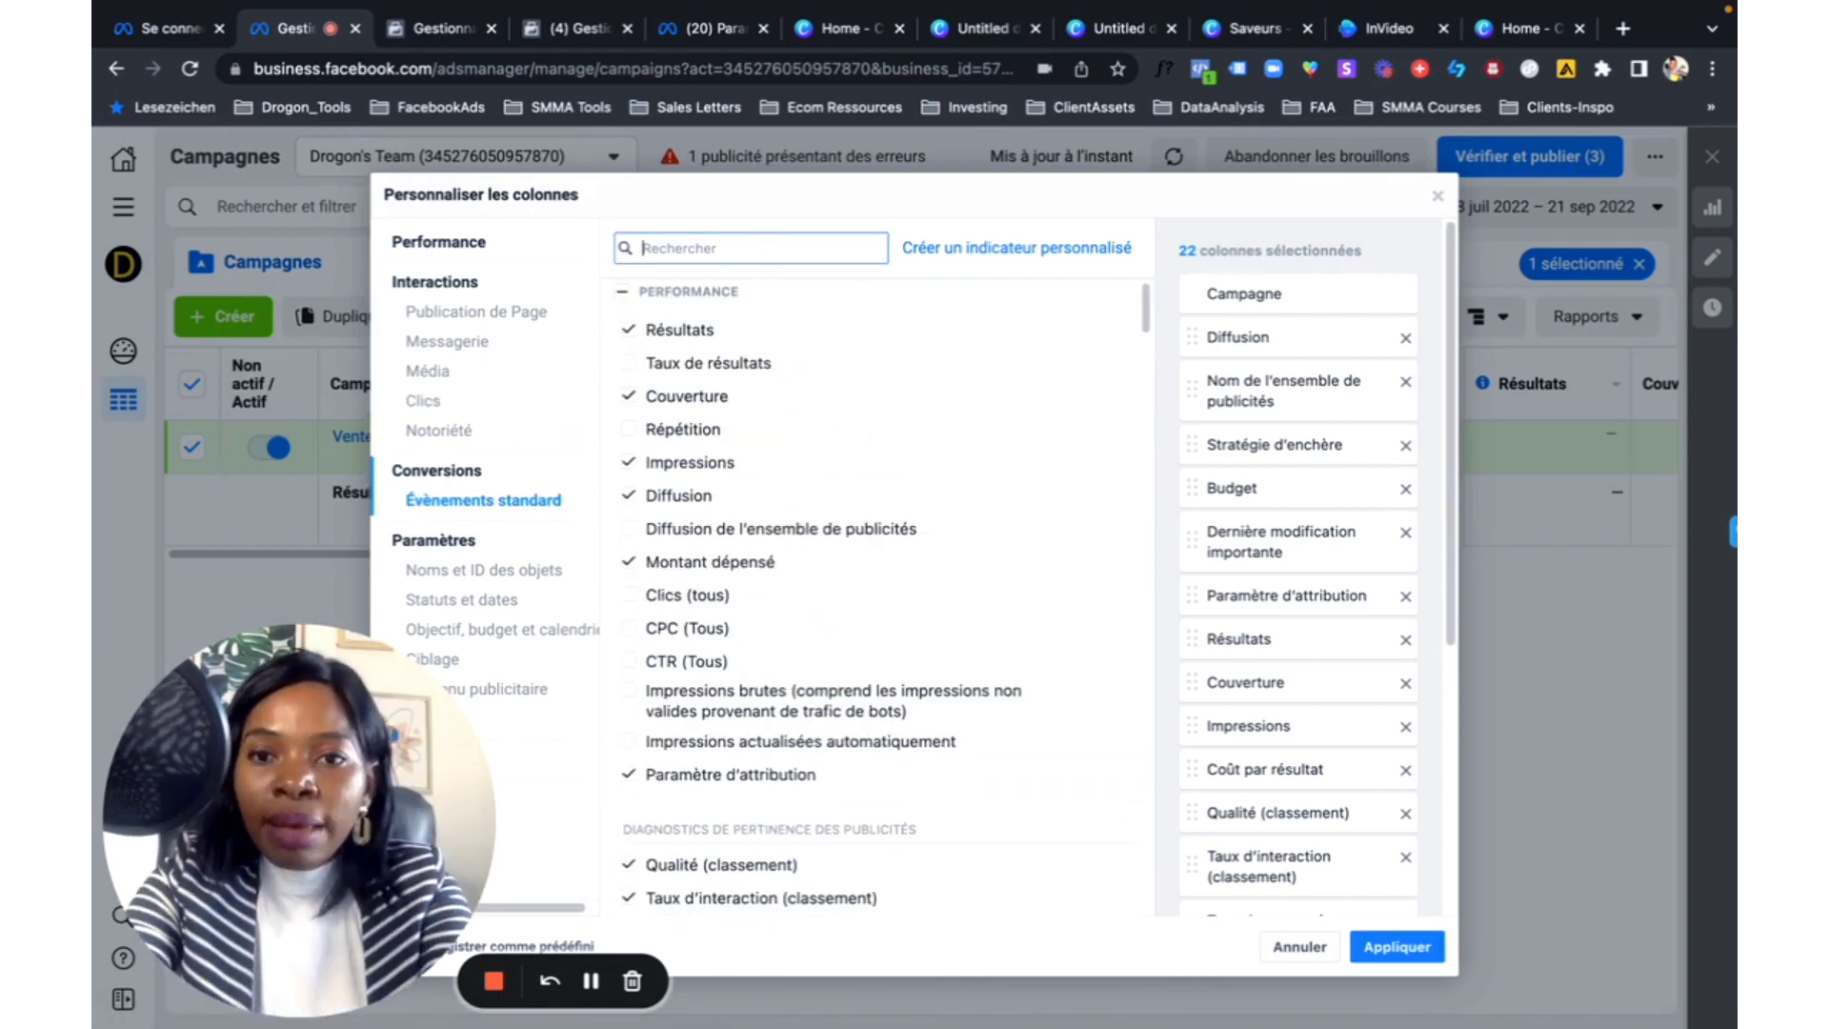
type("CCPM")
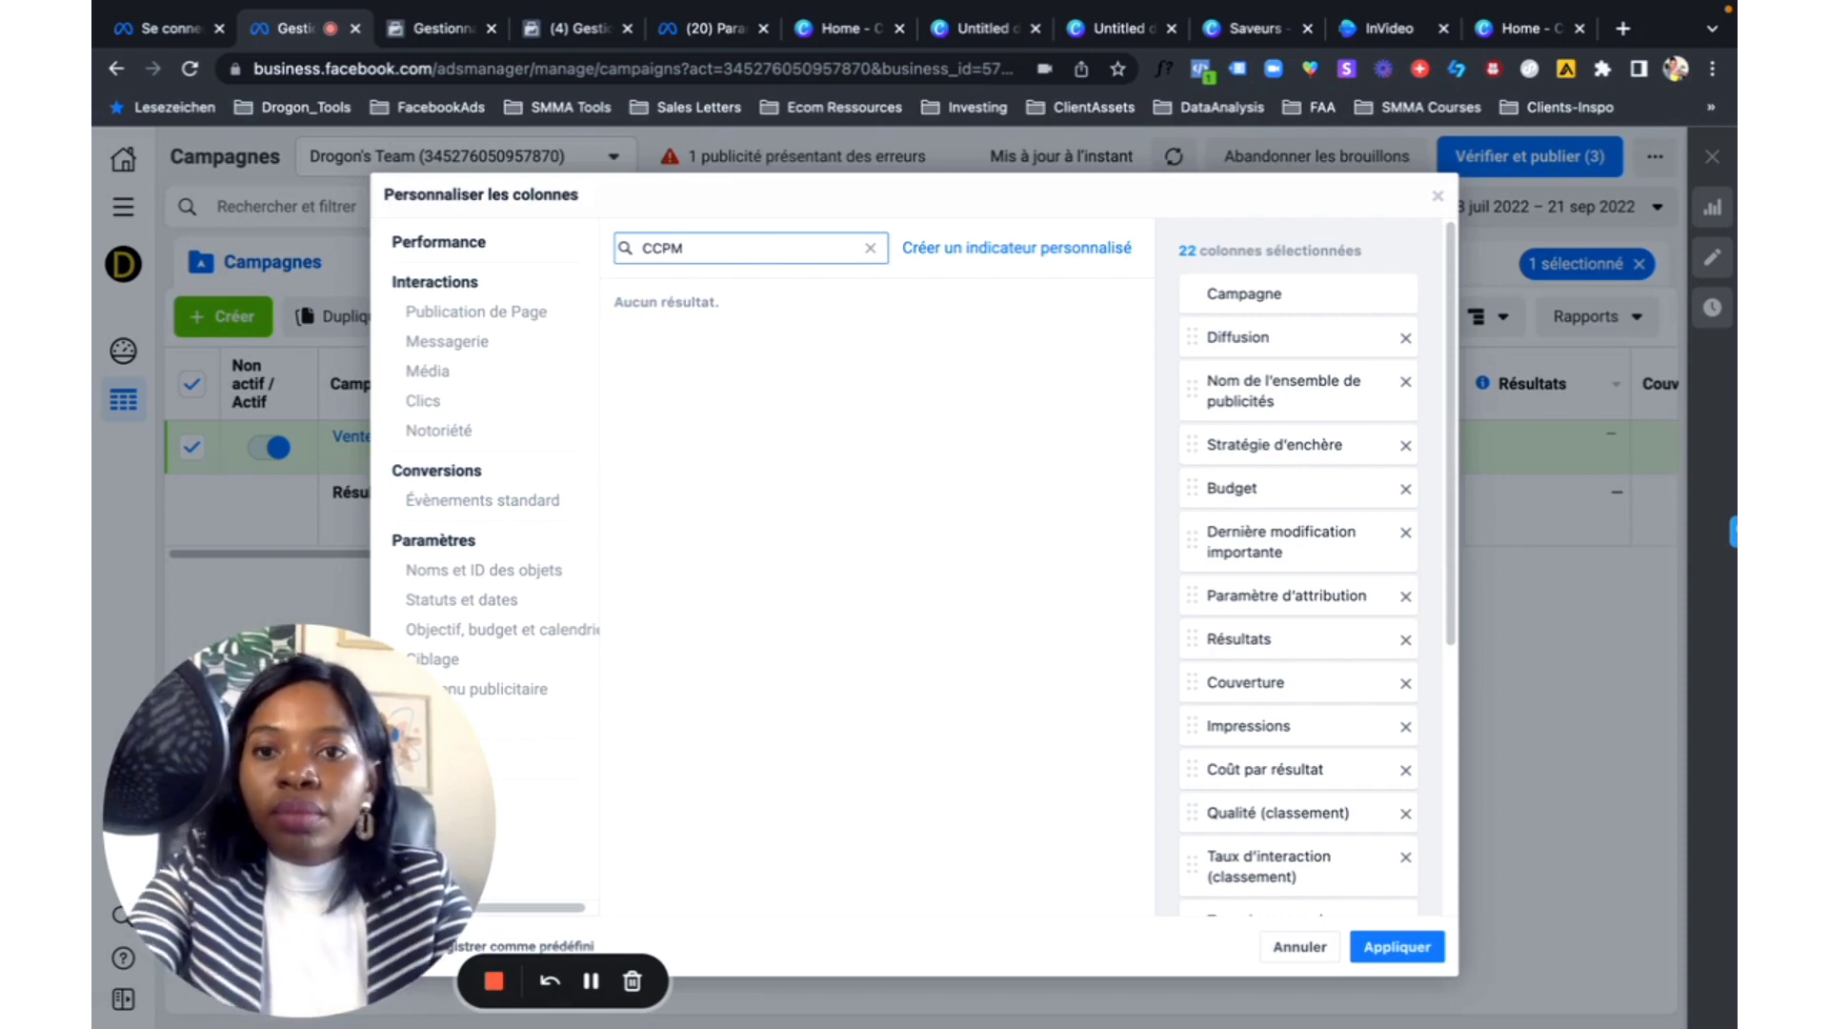
key("BackSpace")
key("BackSpace")
key("BackSpace")
key("BackSpace")
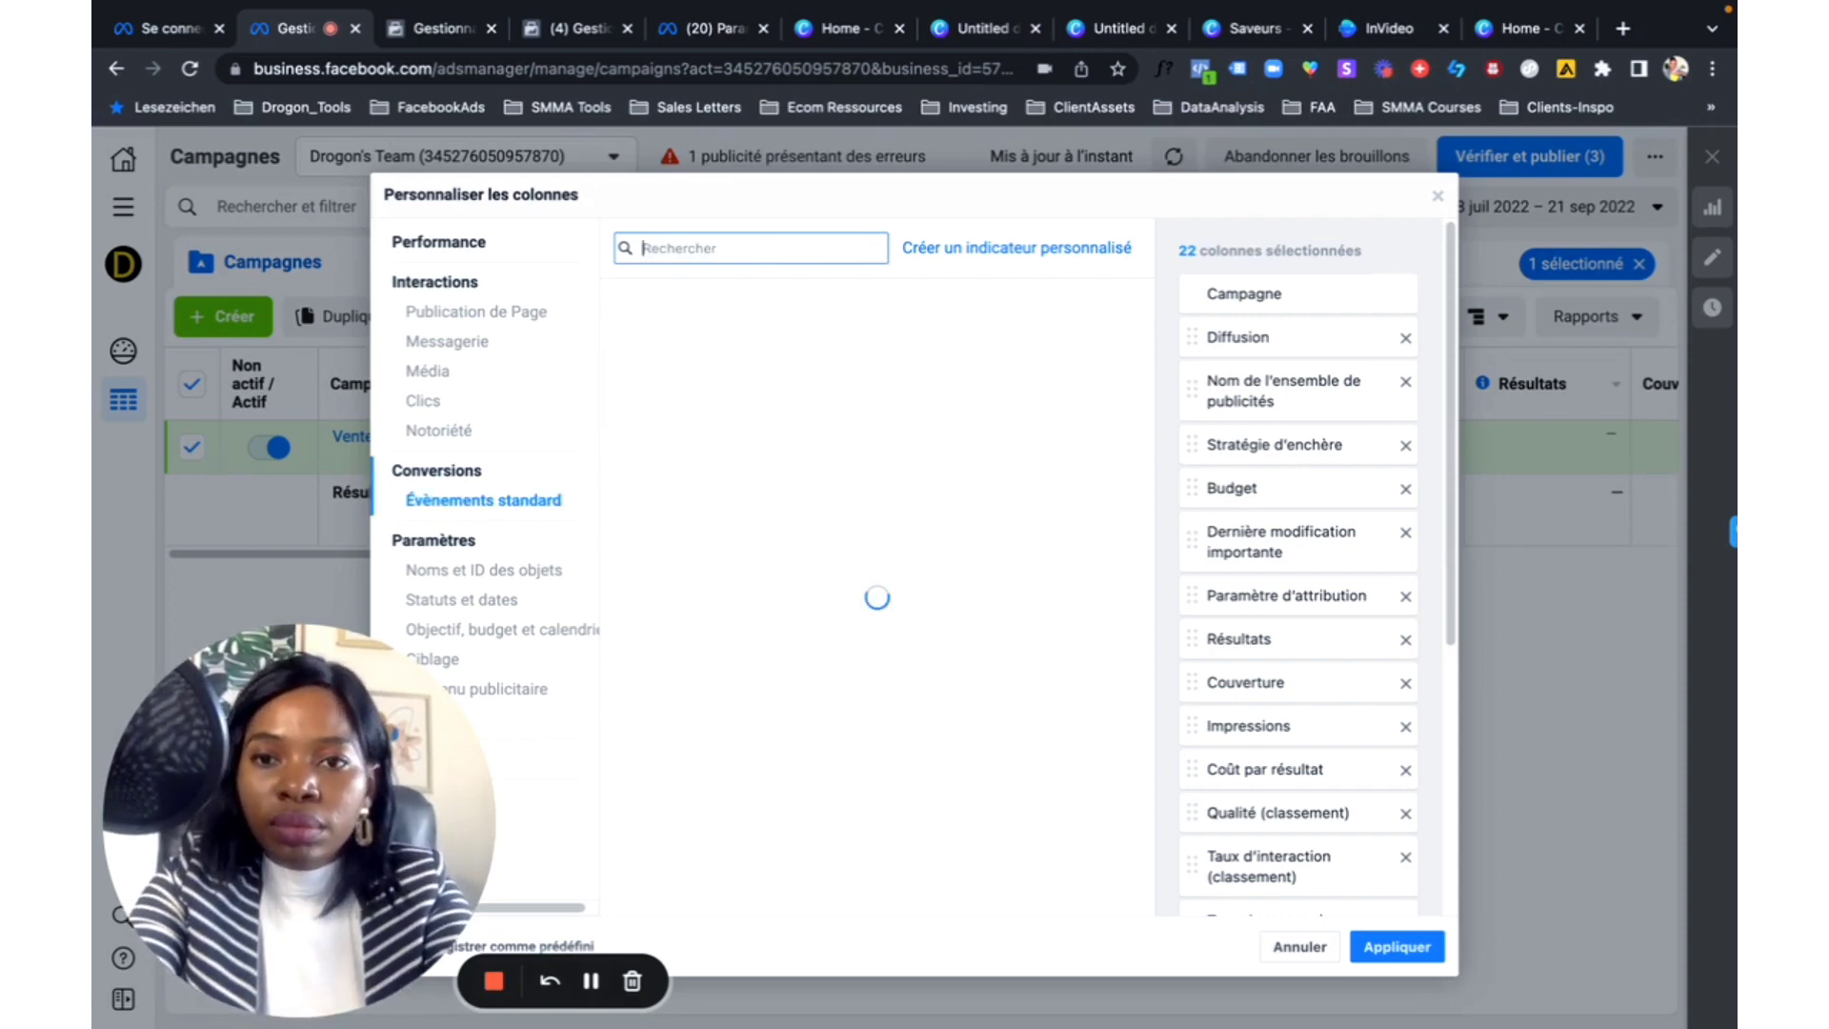
type("CPM")
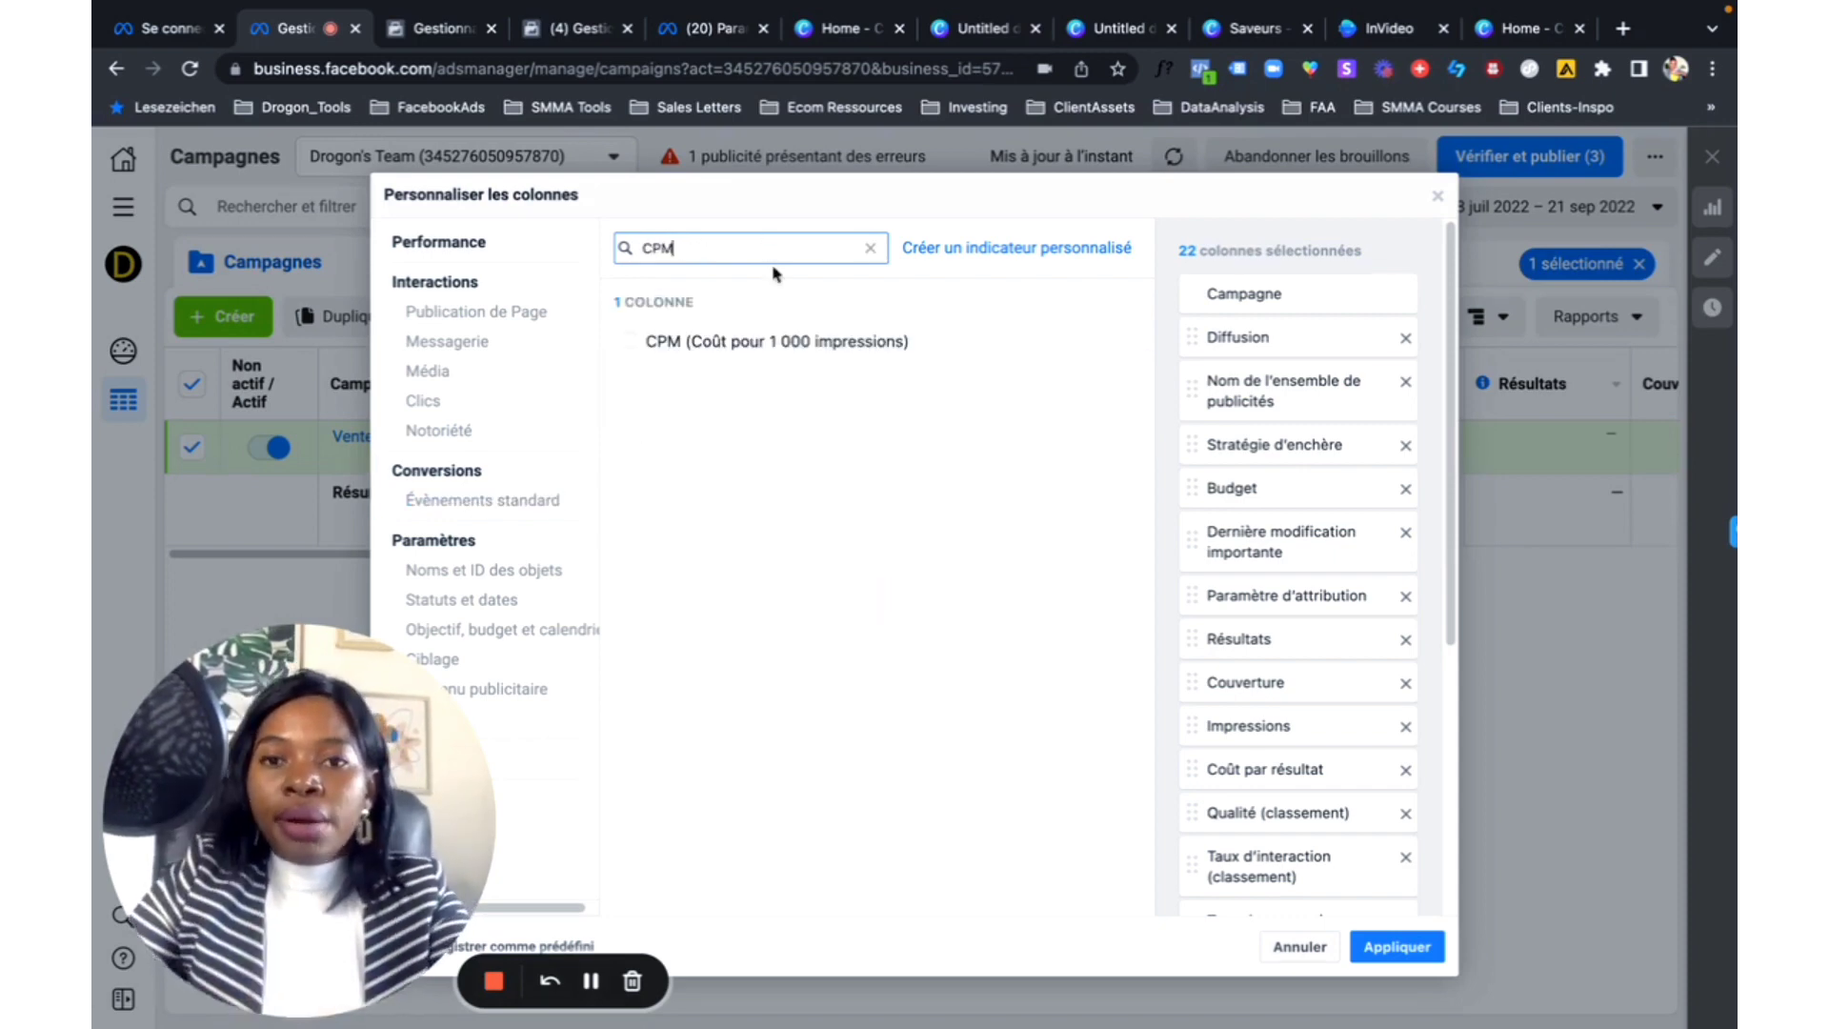
left_click(630, 345)
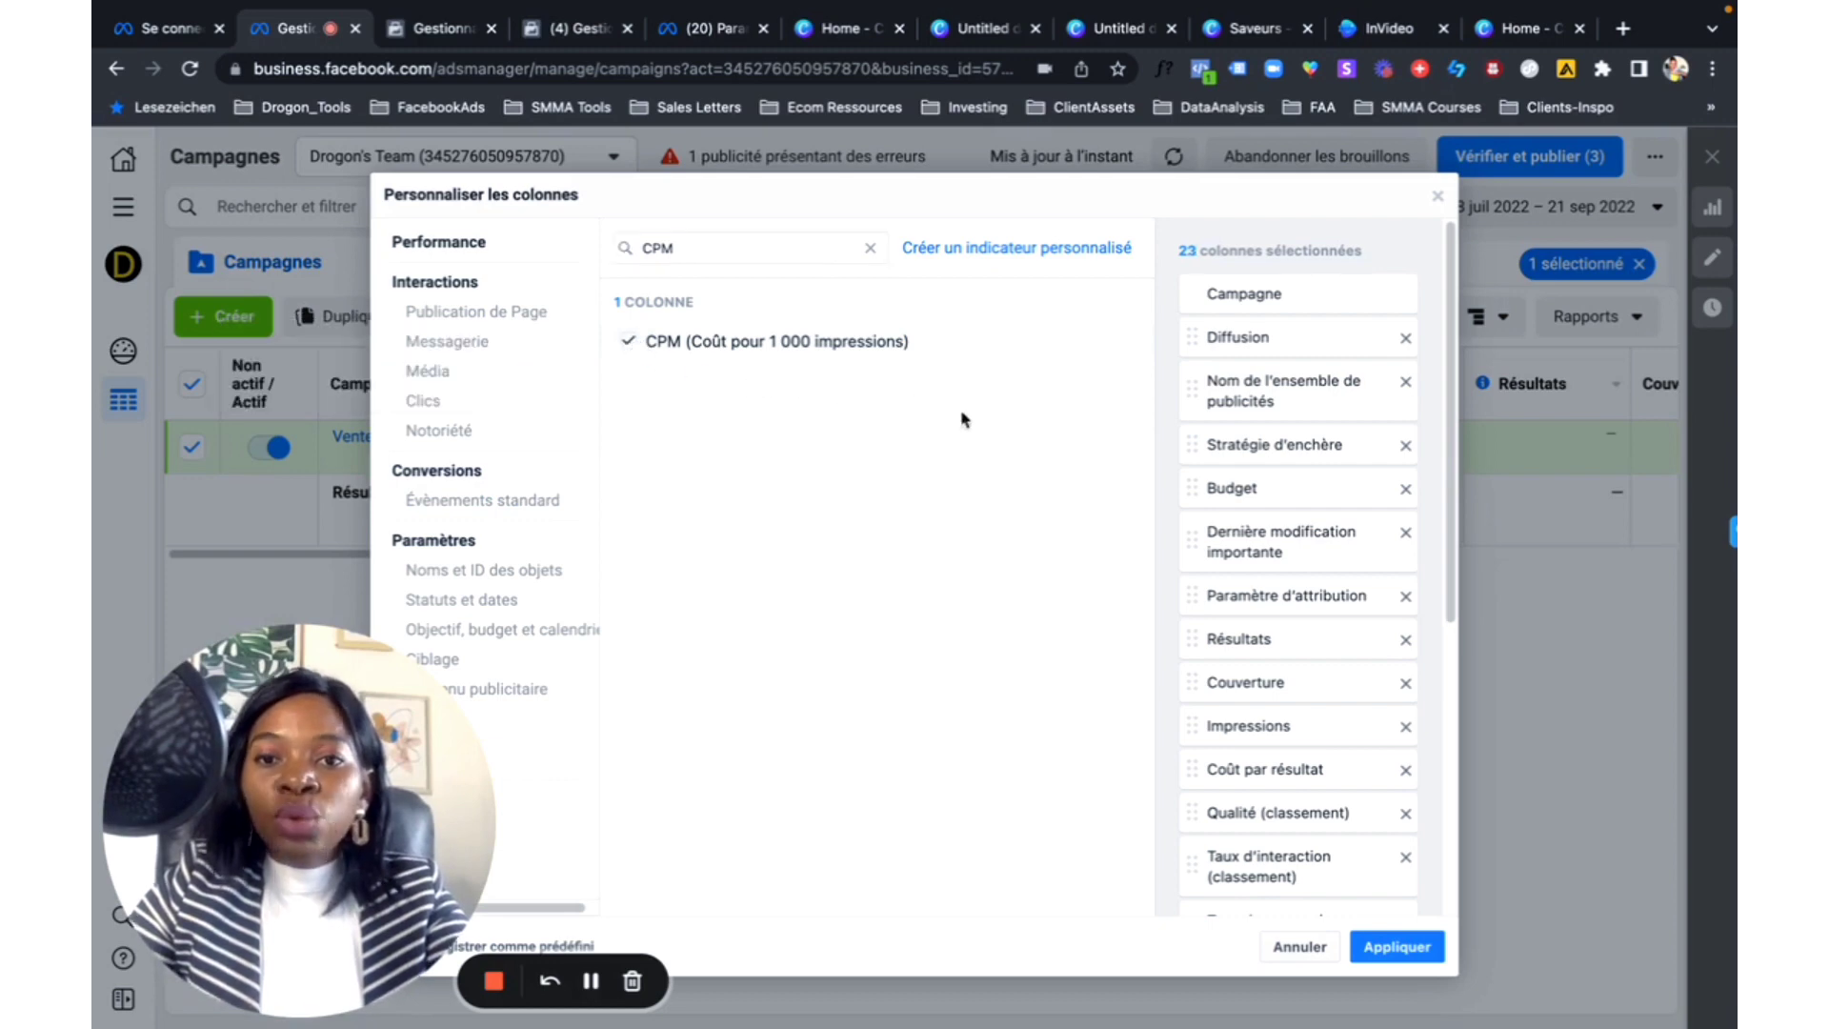
Step: Reorder the selected columns so CPM follows Résultats and Coût par résultat follows CPM, and apply the column customization
scroll(1321, 554, "down", 5)
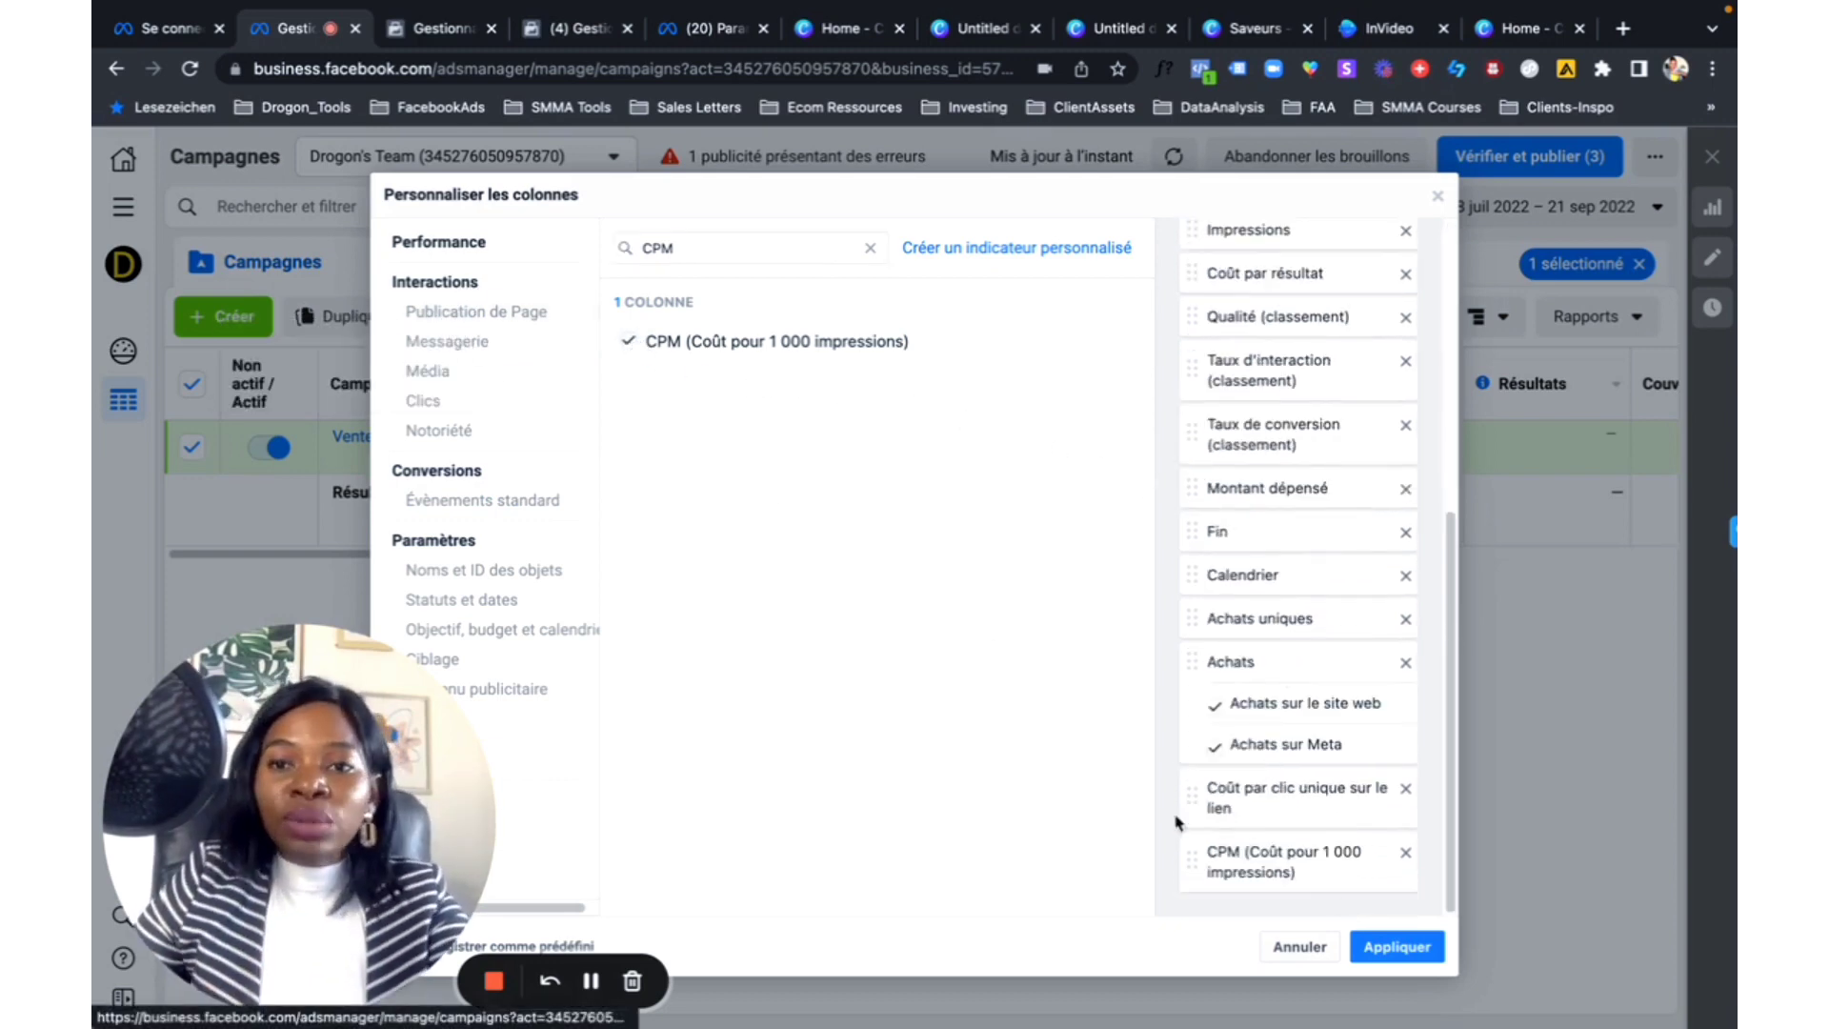
left_click_drag(1195, 860, 1205, 261)
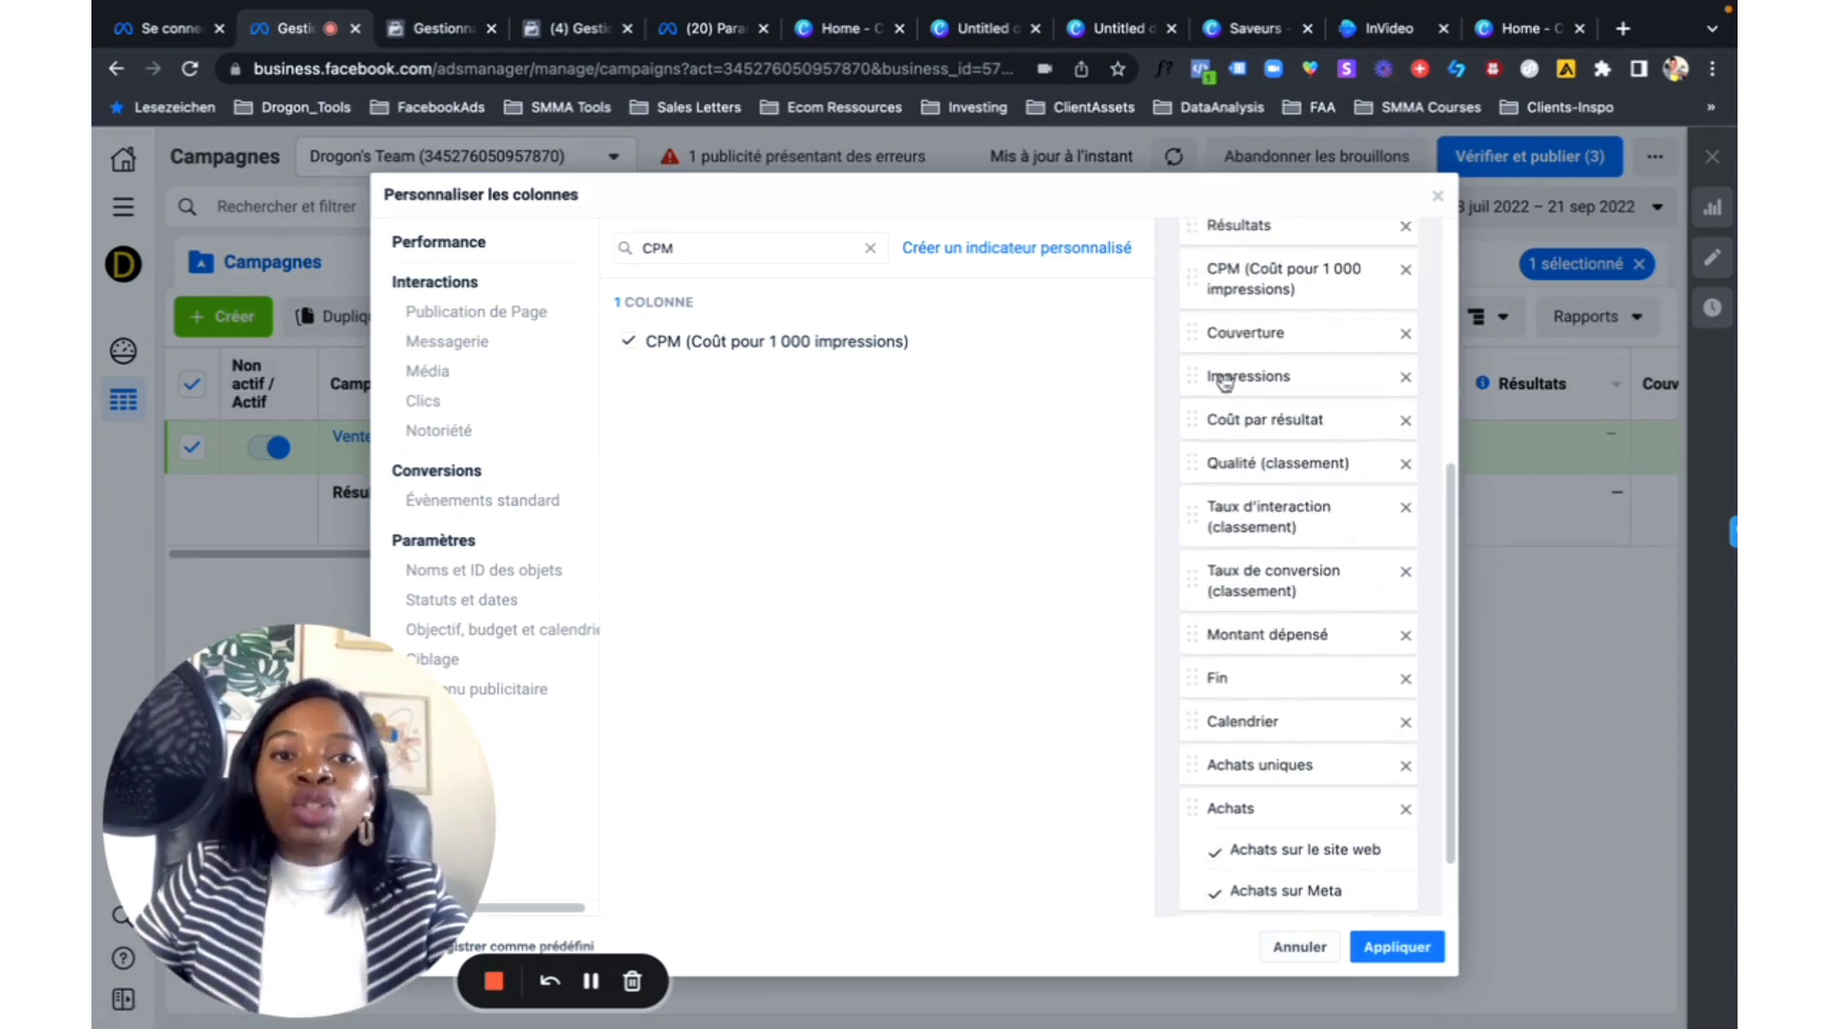
left_click_drag(1194, 420, 1198, 333)
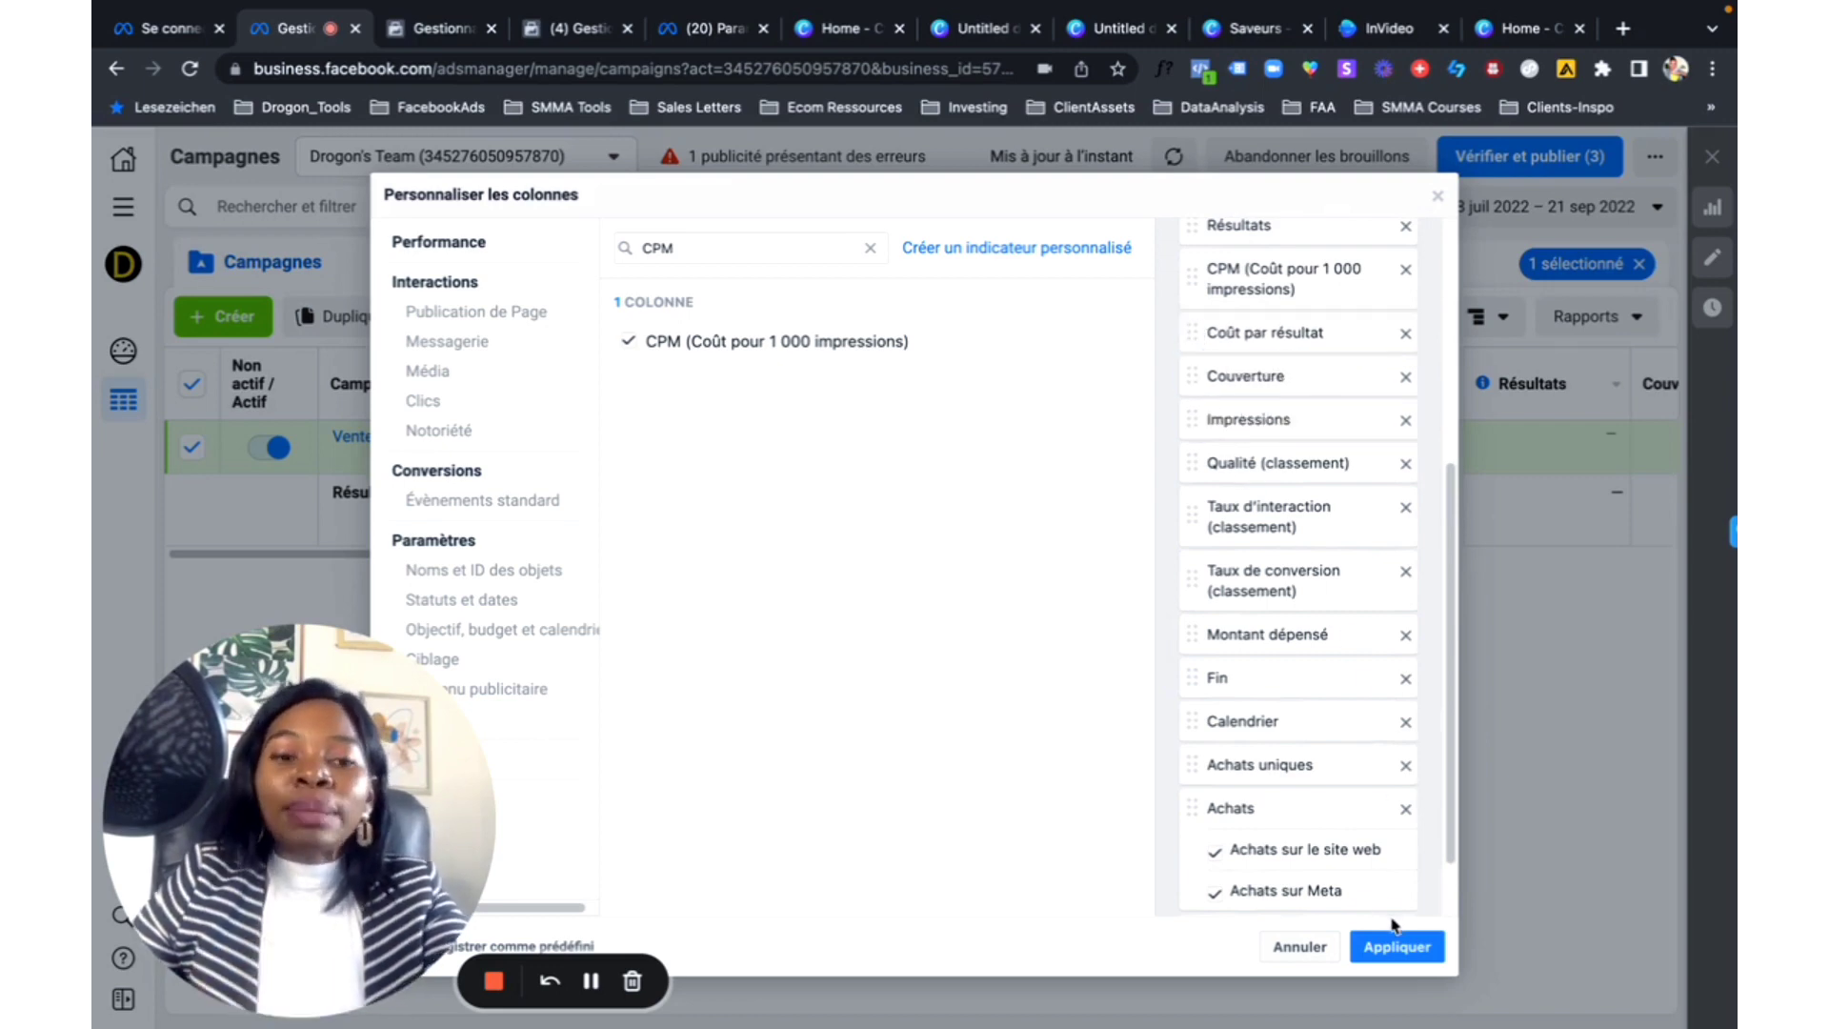
left_click(1397, 947)
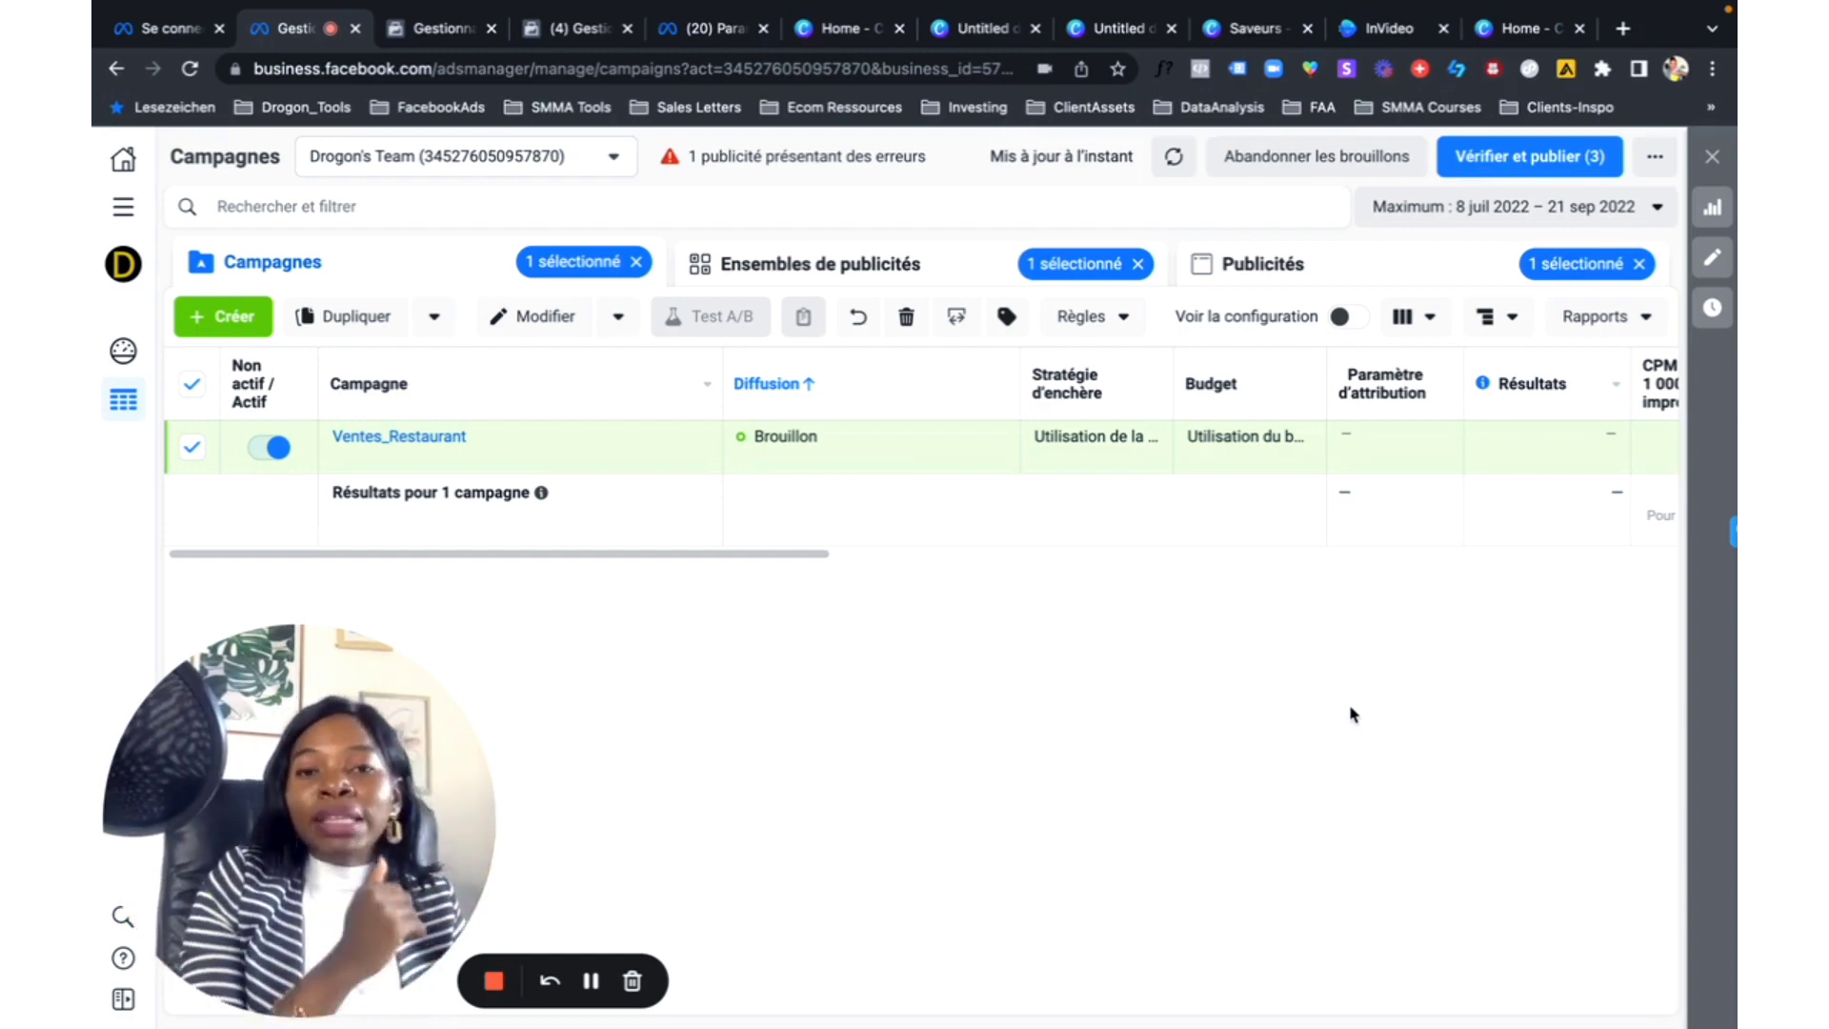
Step: Review the Autoentrepreneur+Restauration ad set and its ad at their respective levels of the campaign
left_click(827, 264)
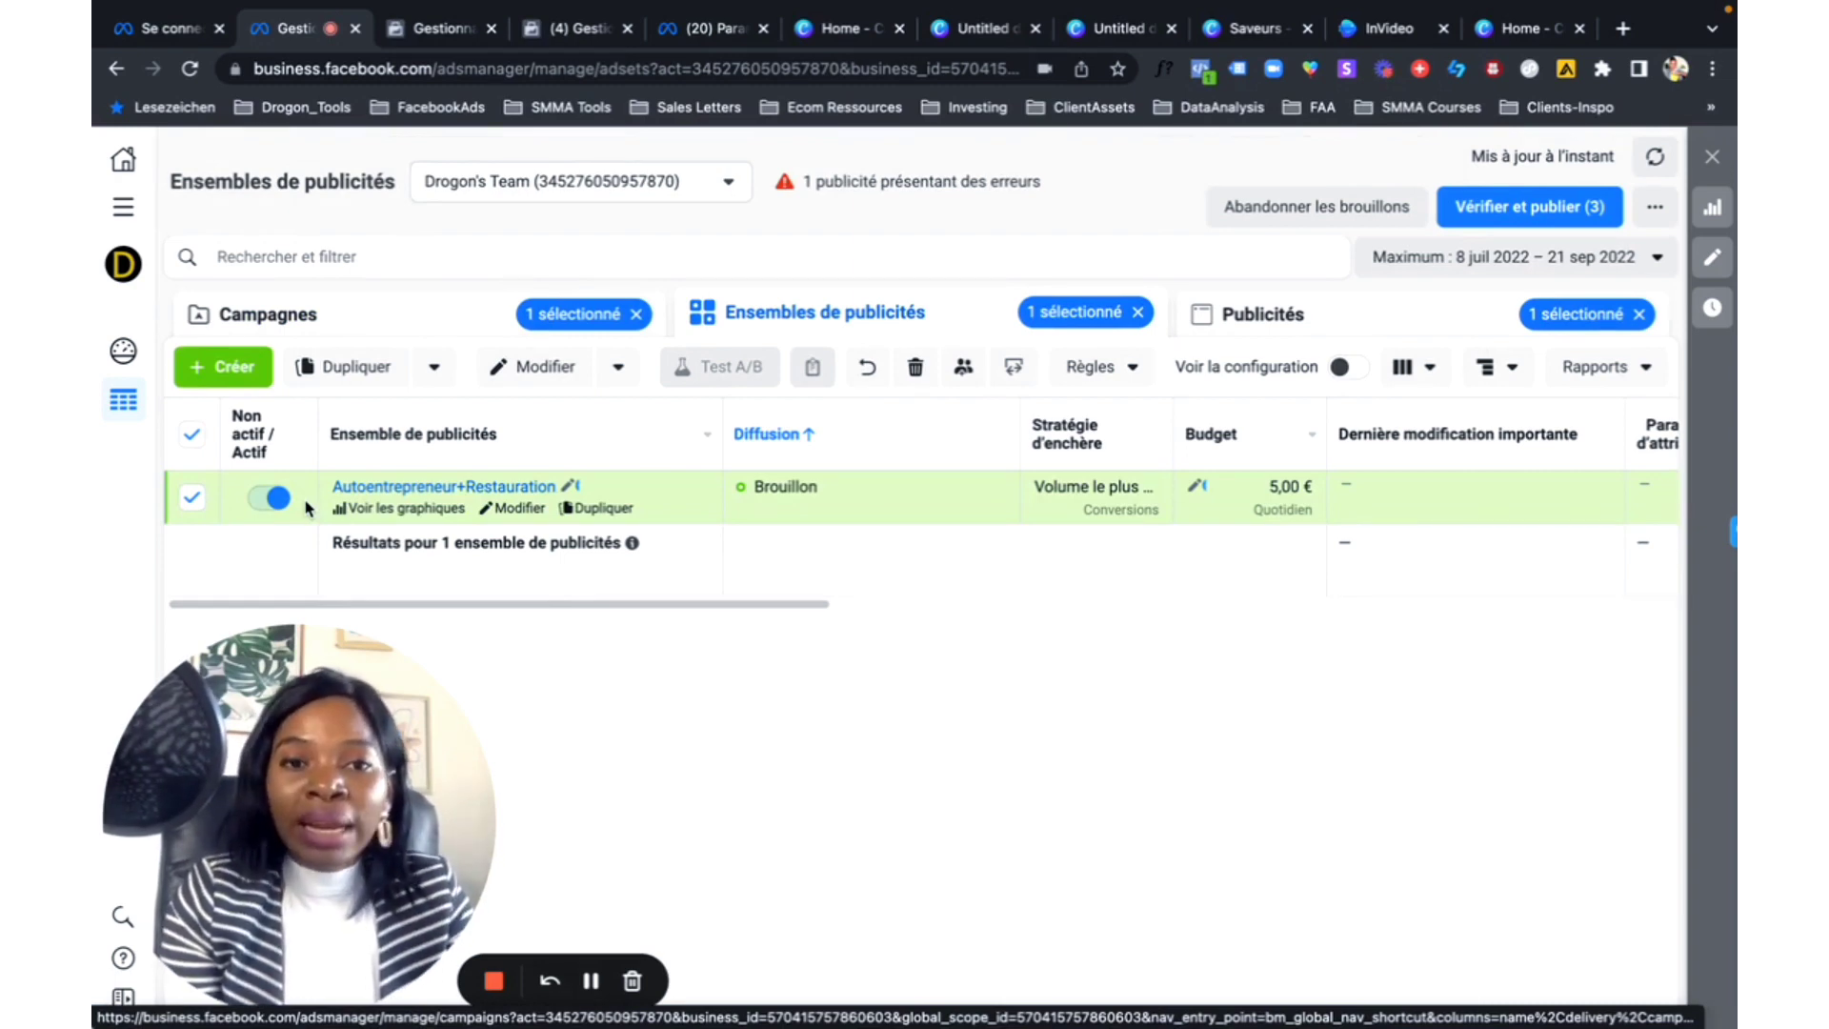
left_click(1295, 320)
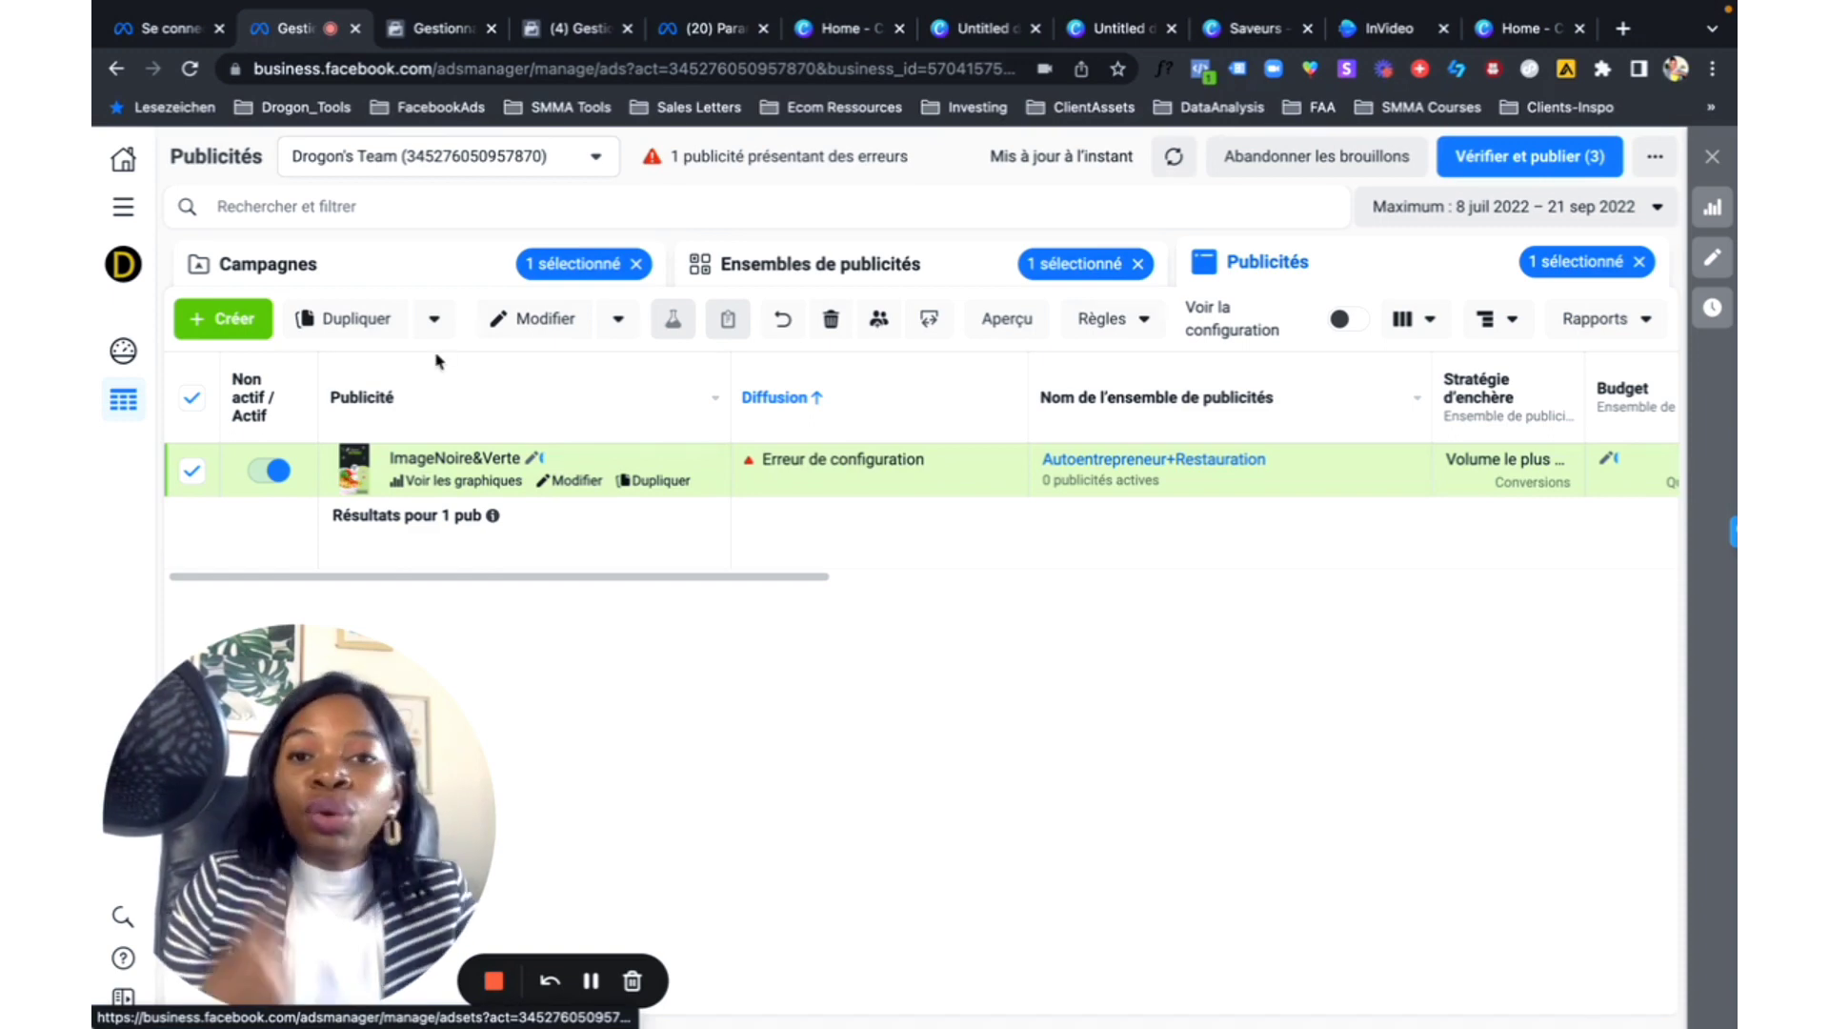
left_click(786, 266)
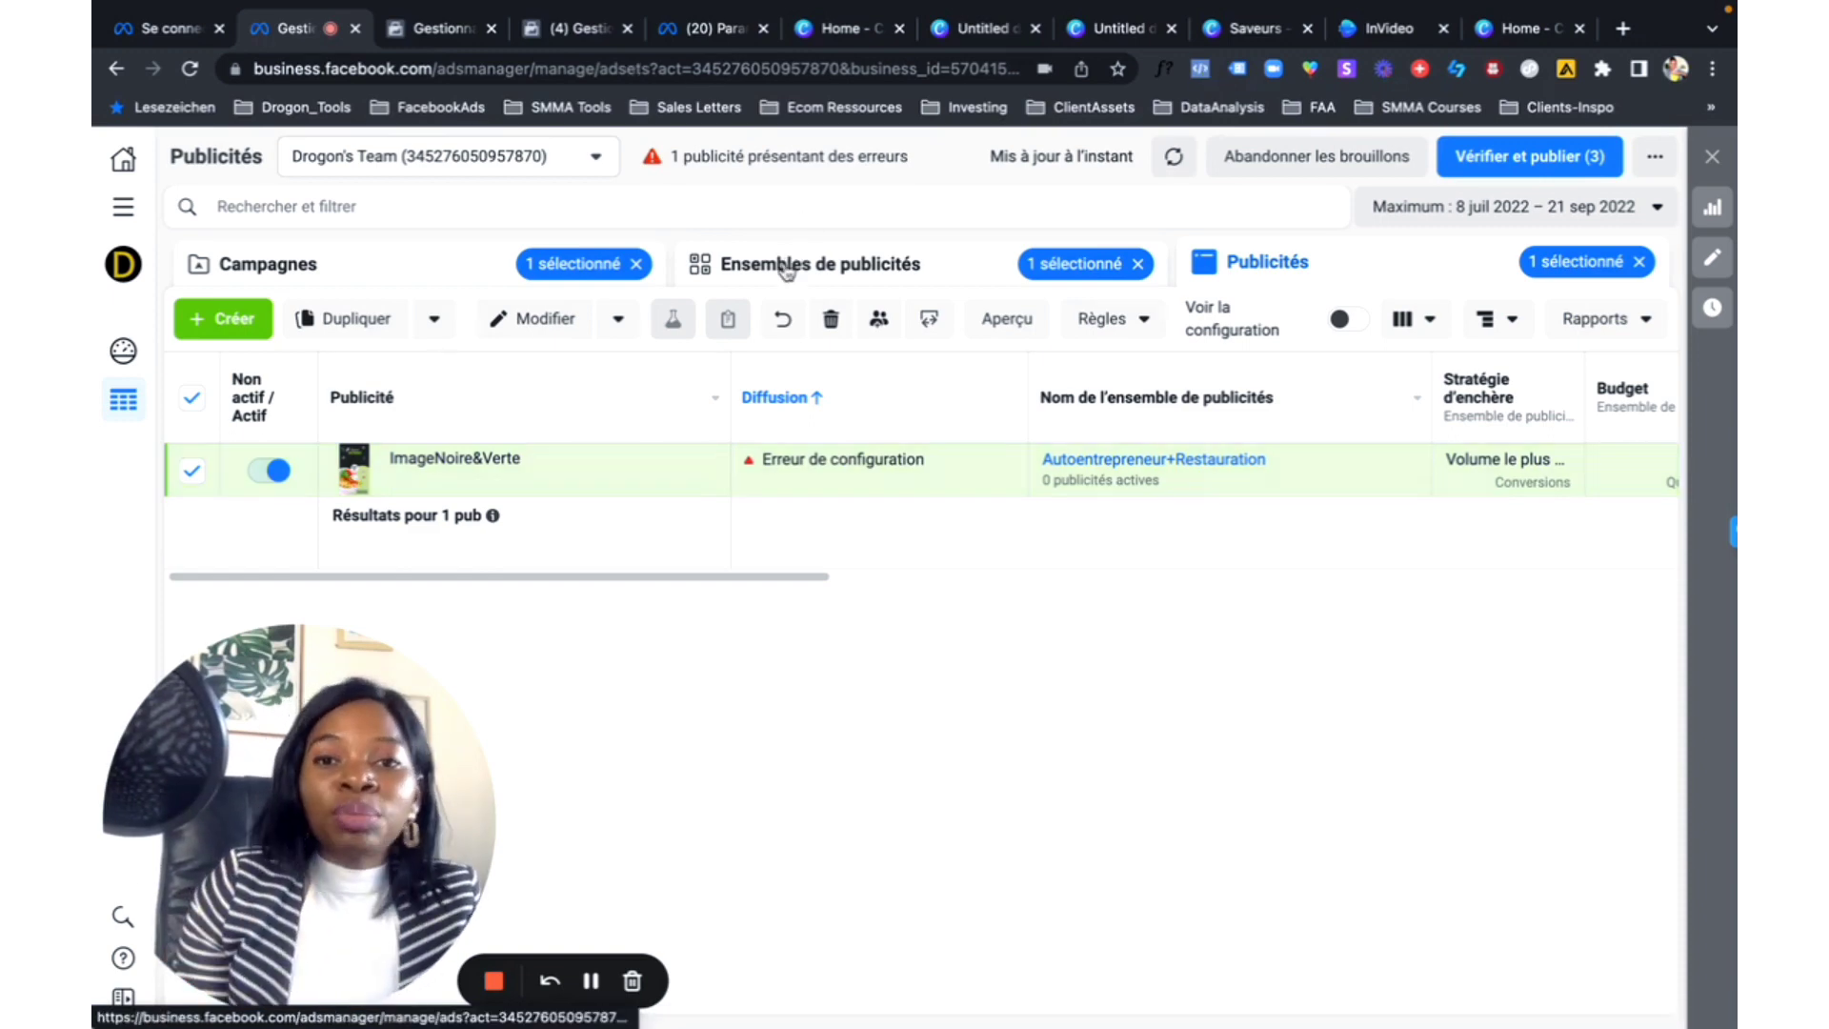